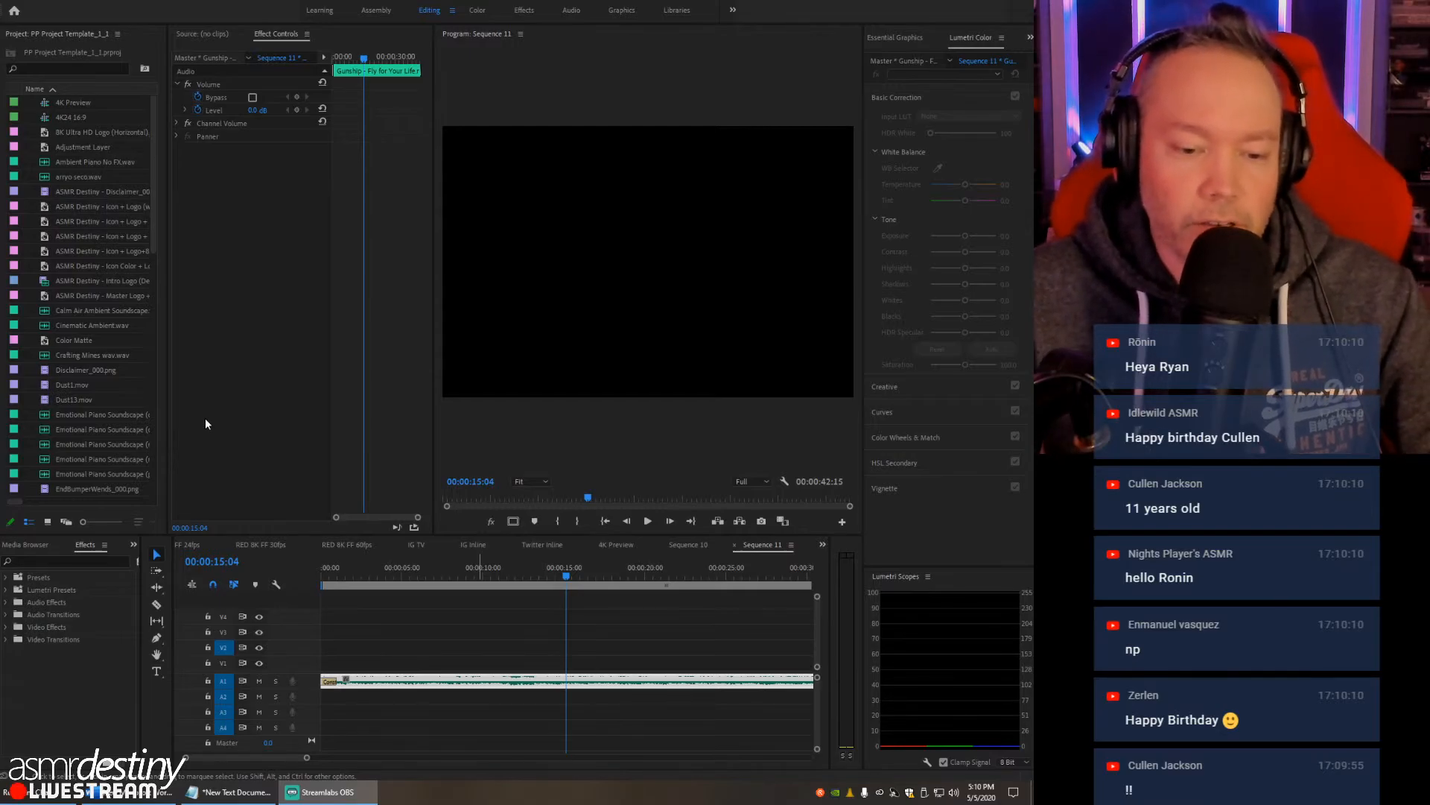
key(alt+Tab)
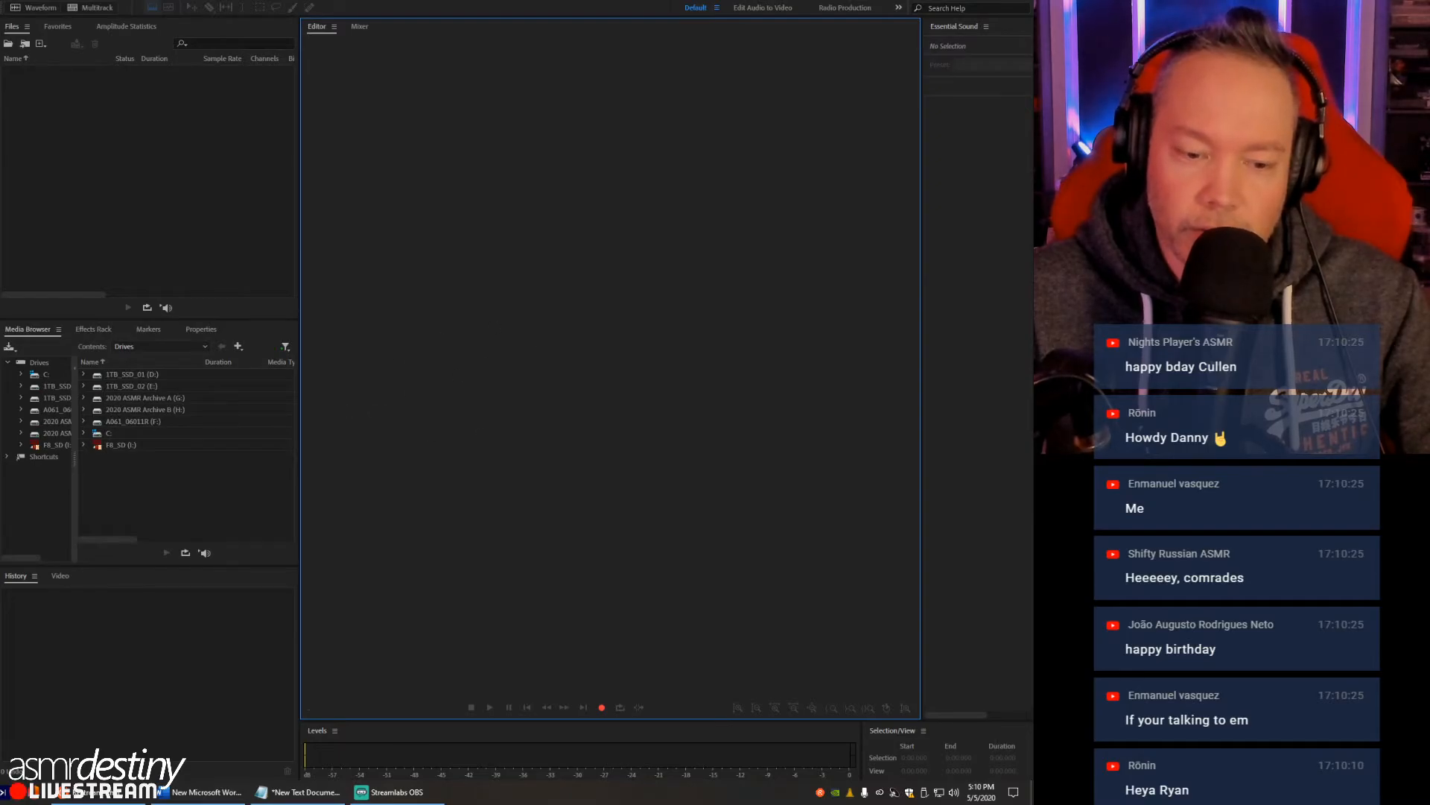
key(alt+Tab)
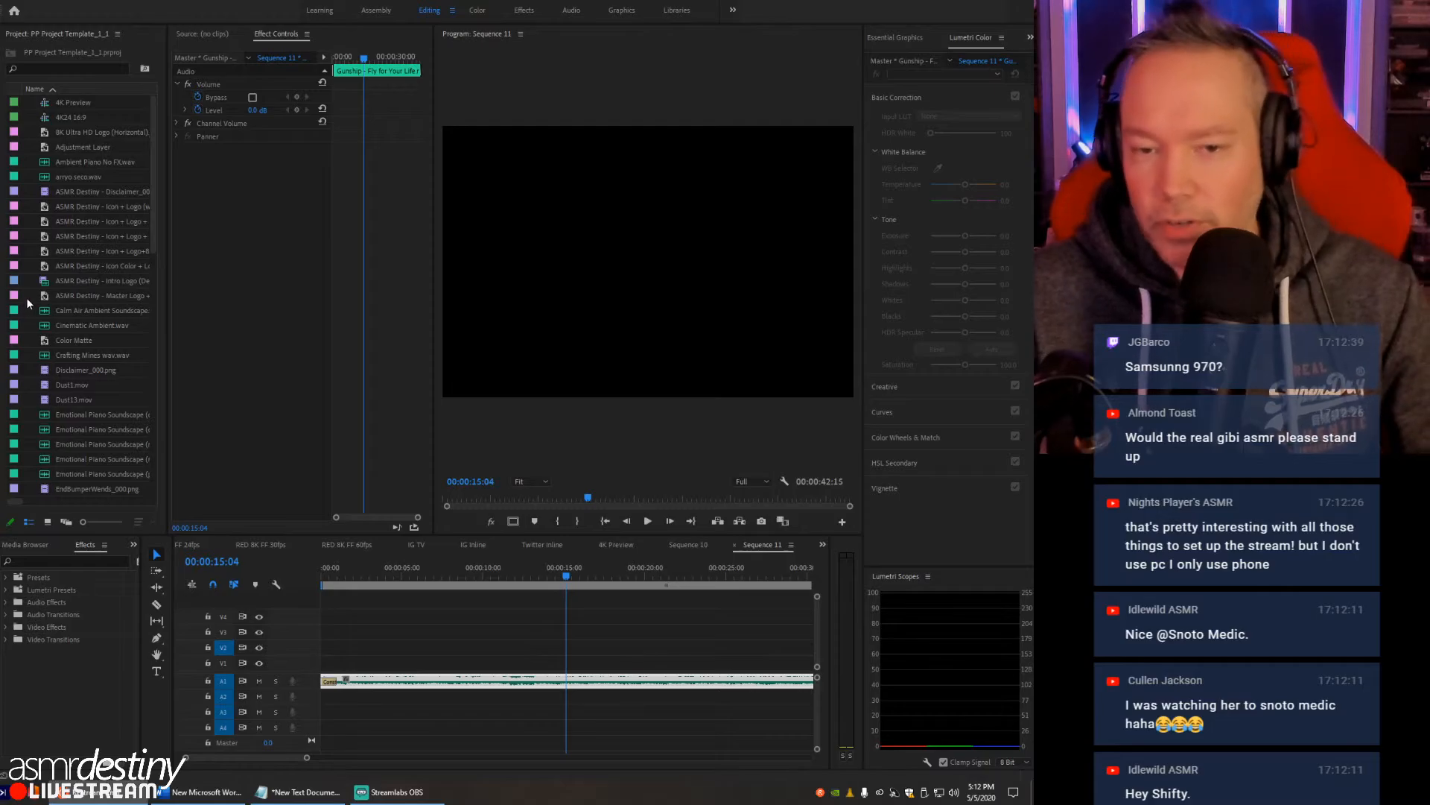
drag(3, 301, 0, 301)
drag(0, 617, 2, 617)
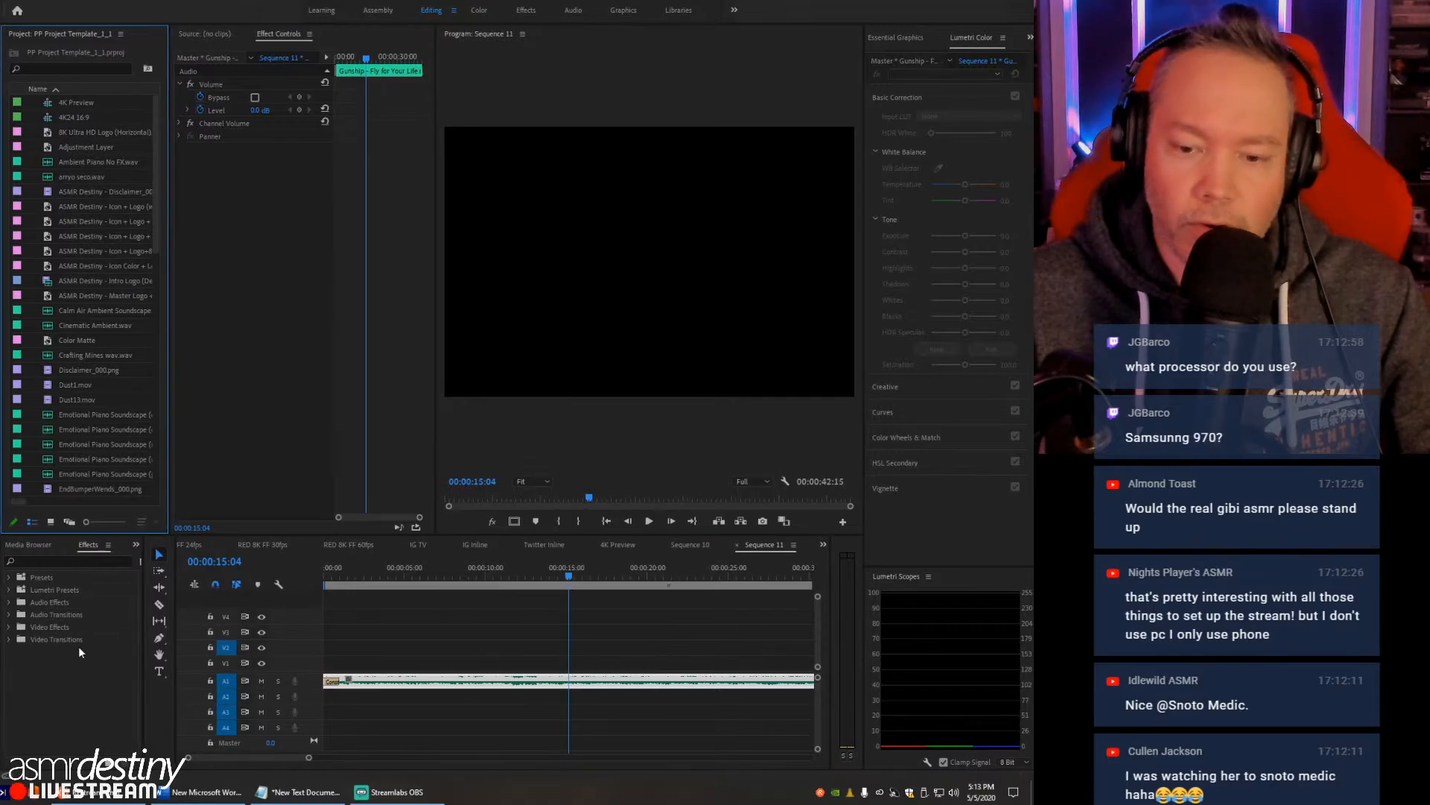
- Review the CPU, memory, C: drive and GPU performance details in Task Manager, closing it when done
right_click(523, 792)
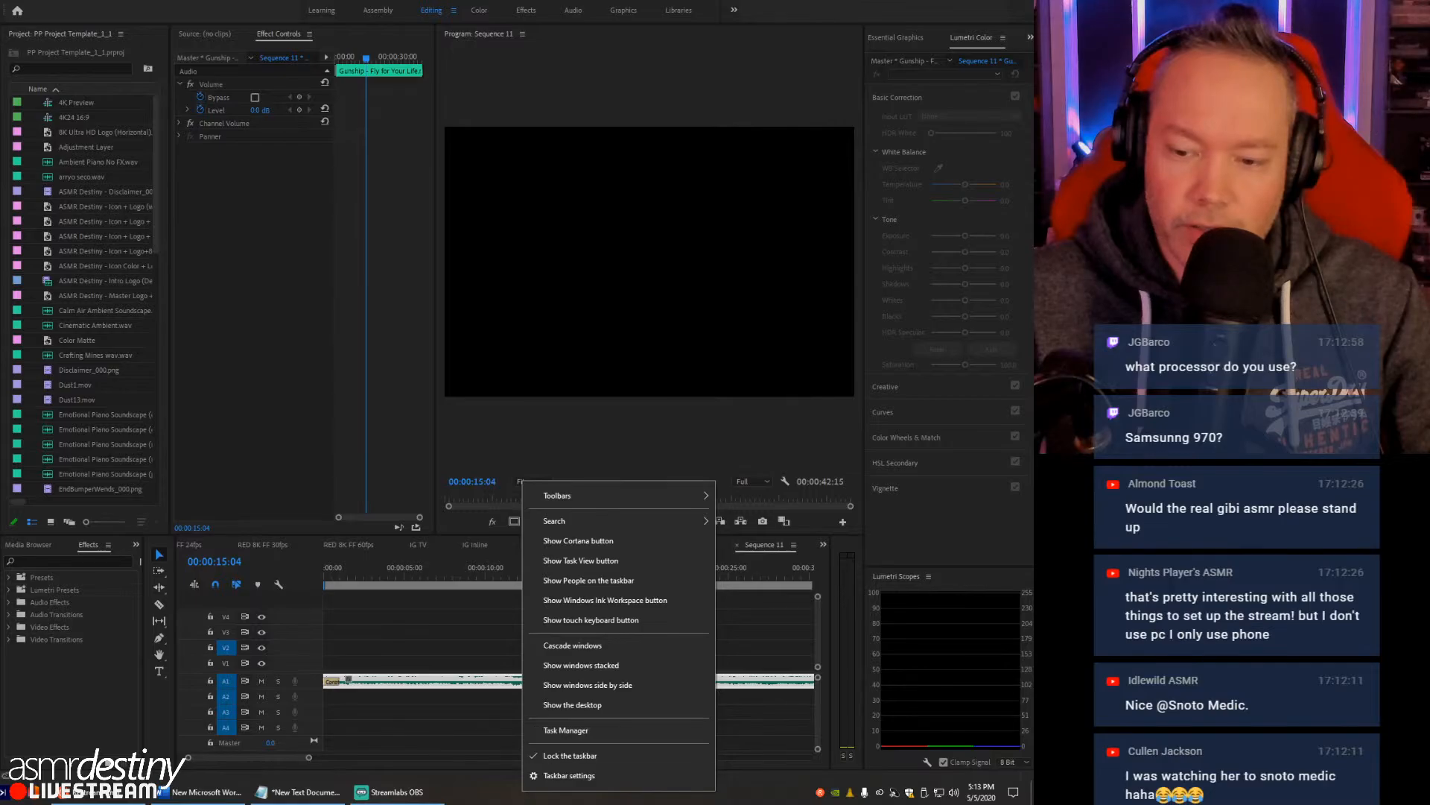
click(560, 729)
drag(399, 53, 231, 8)
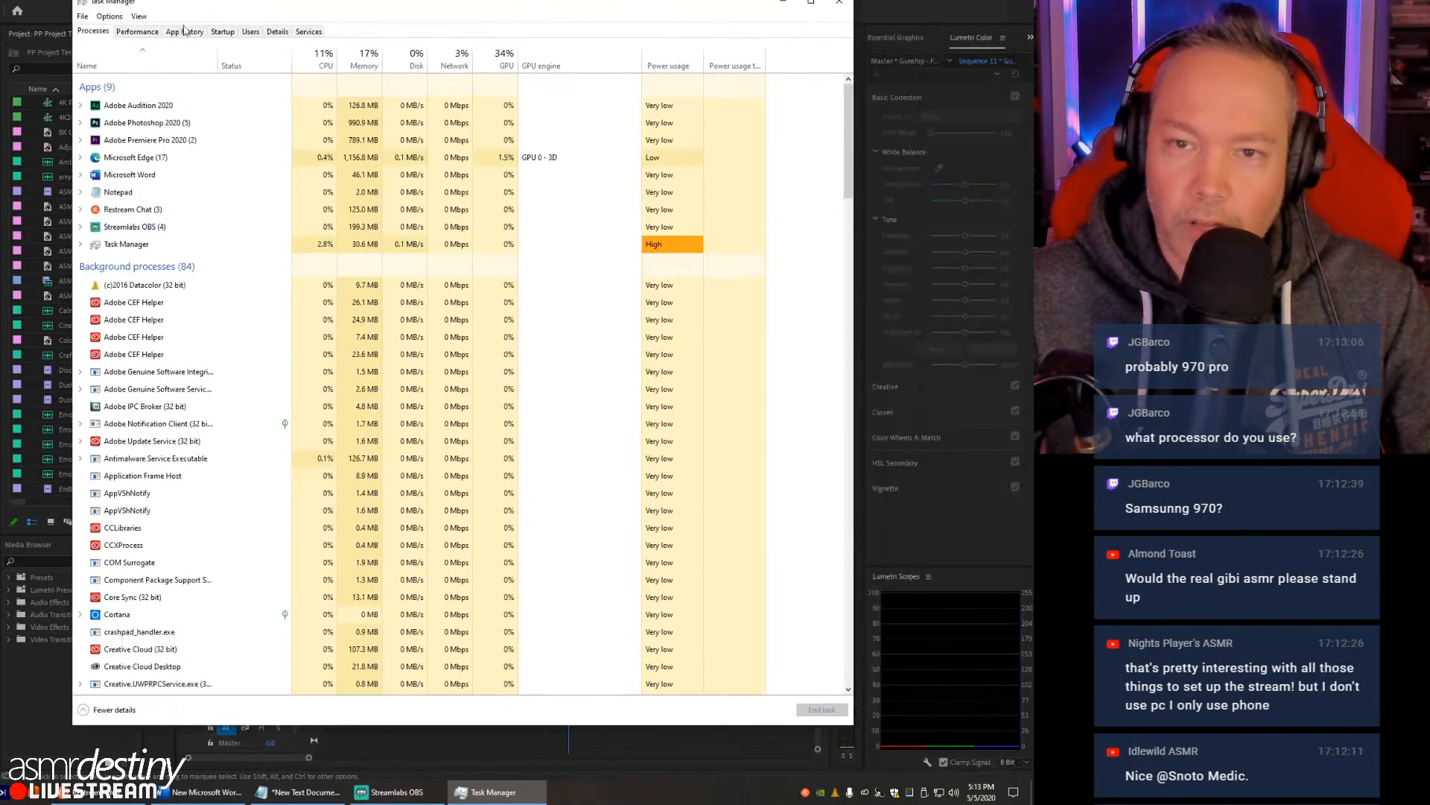
click(137, 31)
click(184, 61)
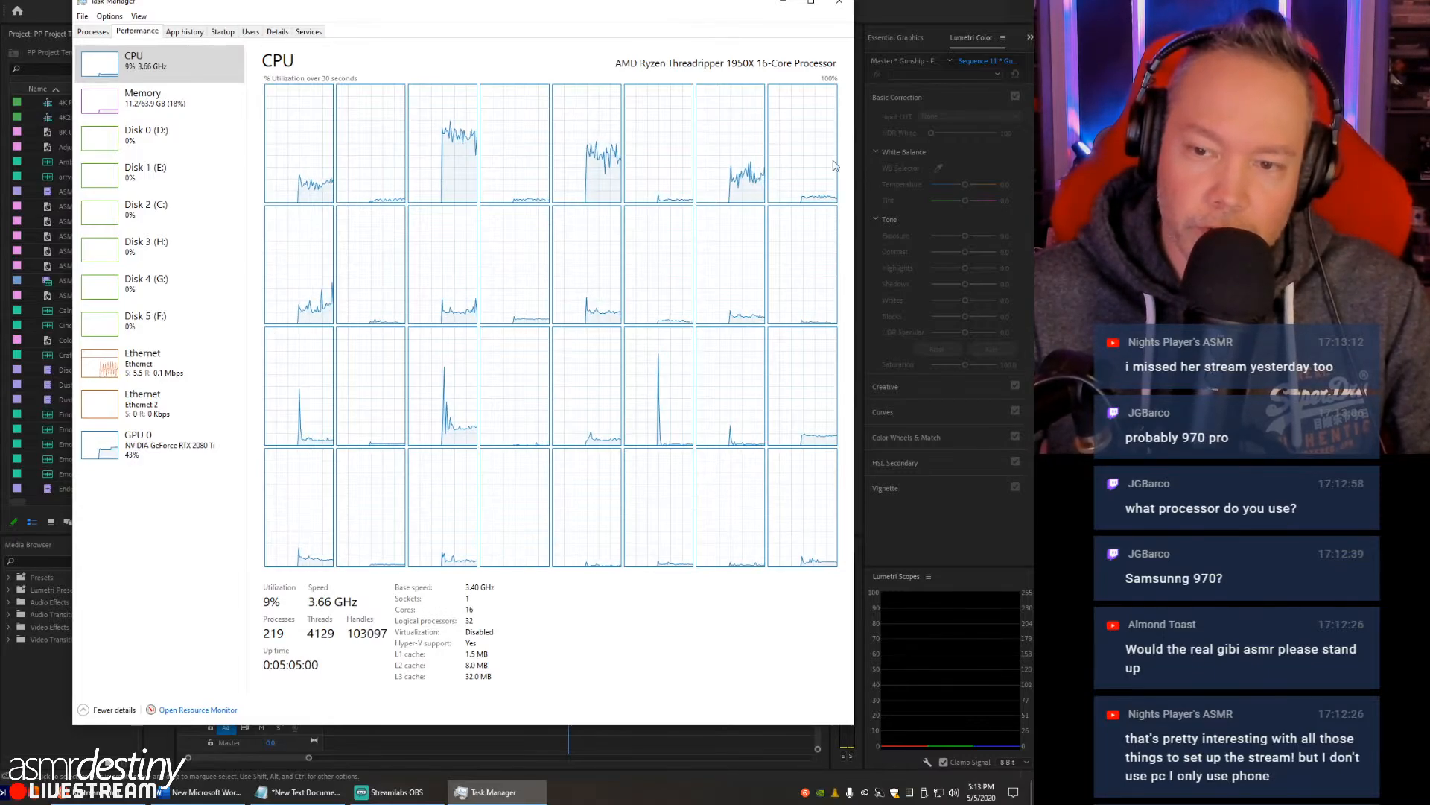
click(159, 102)
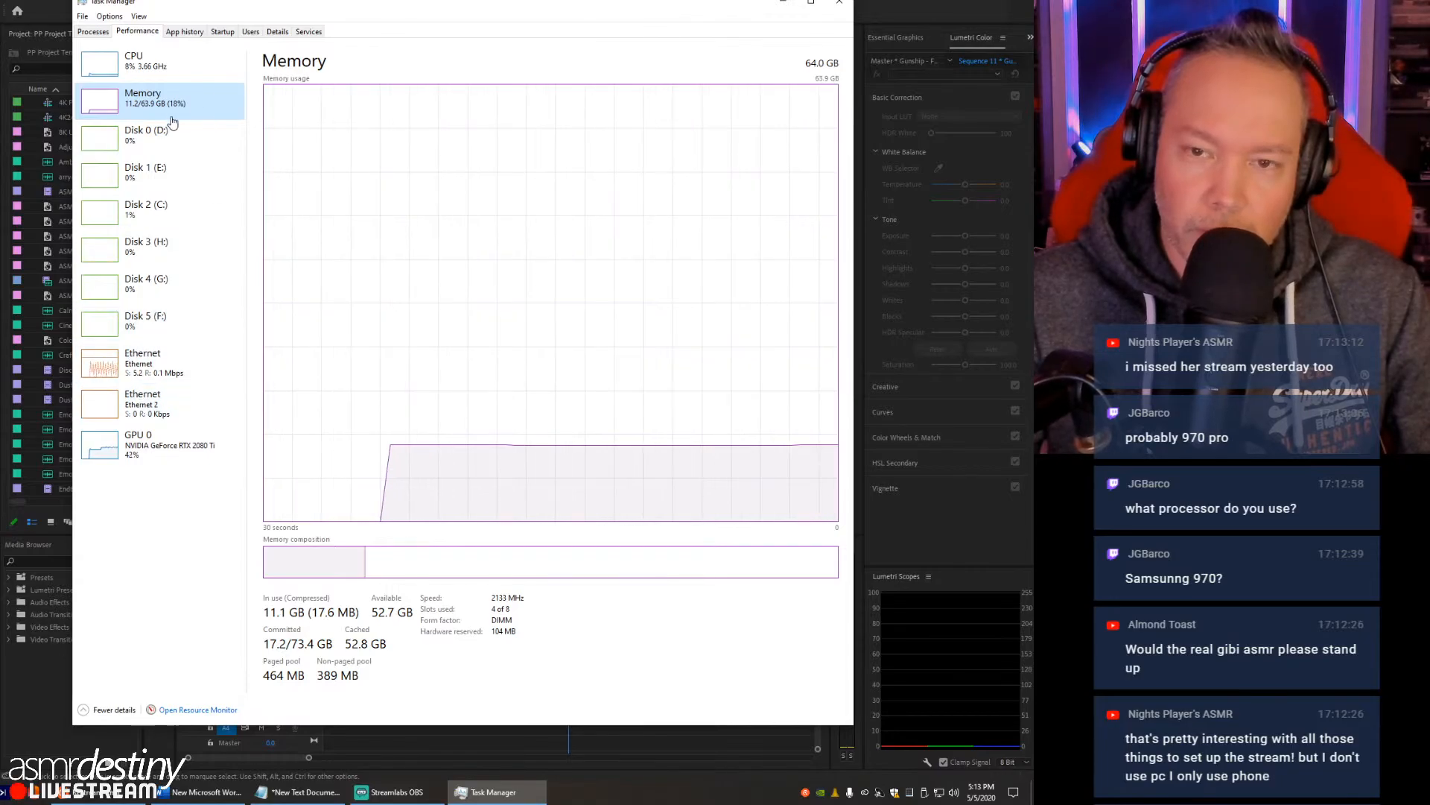
click(167, 218)
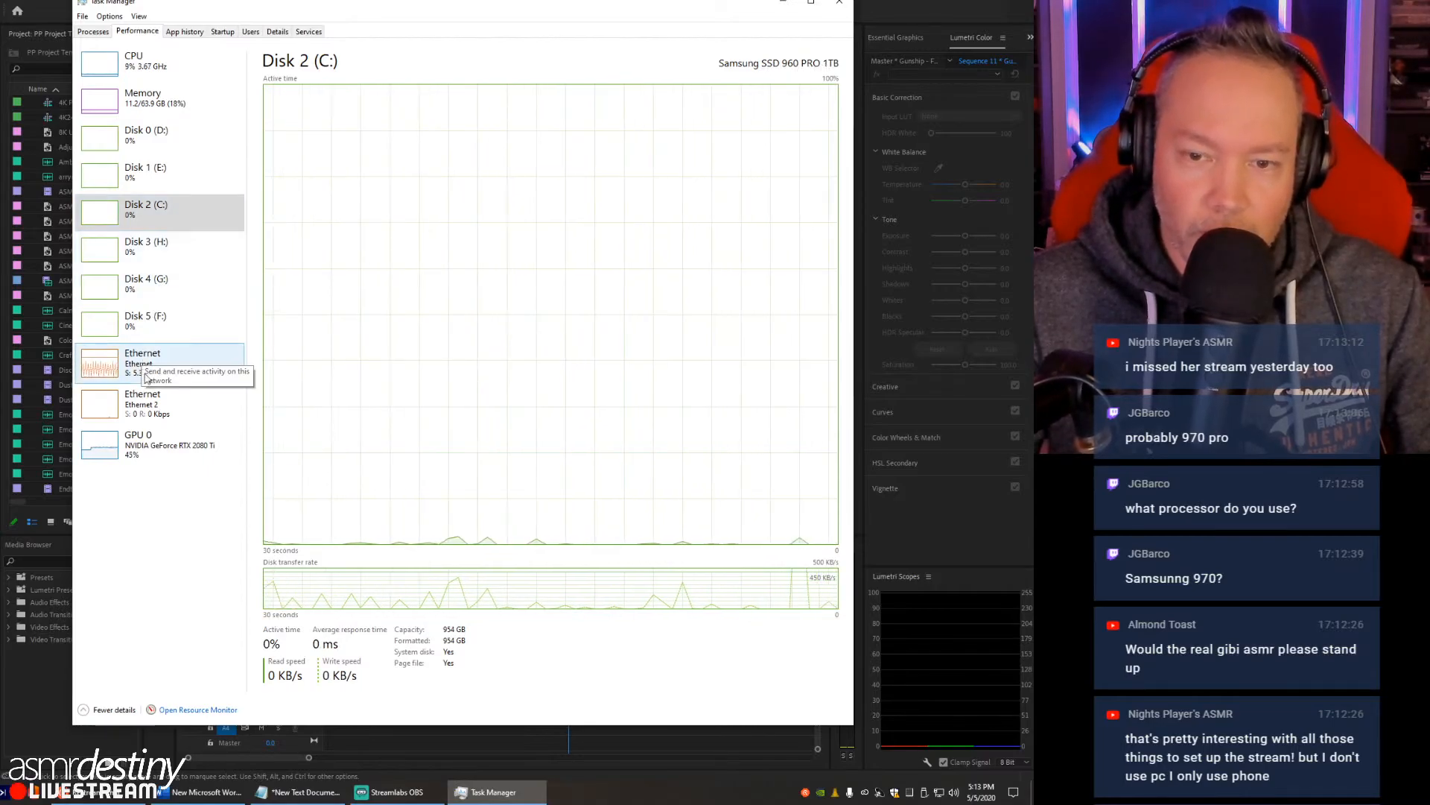
click(162, 455)
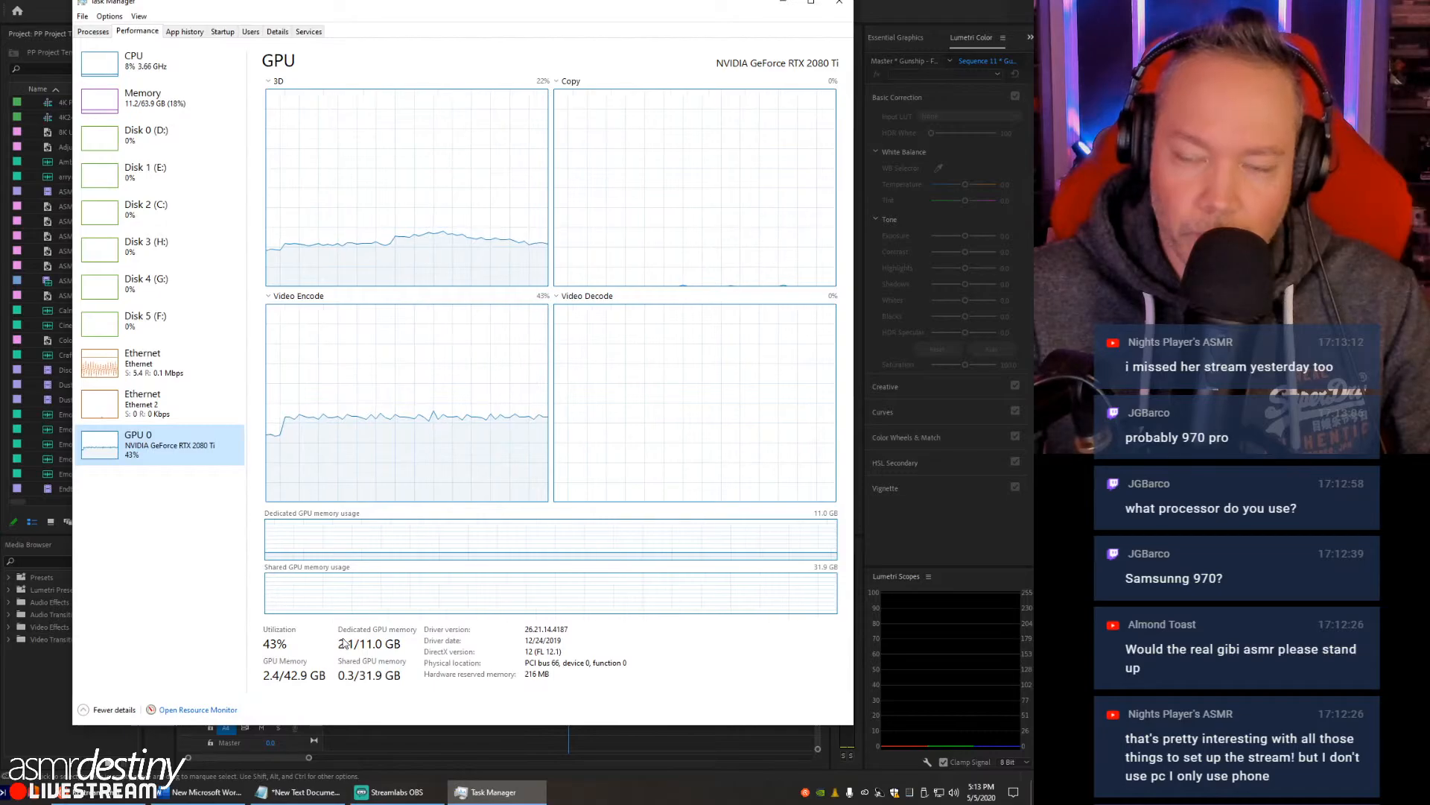
click(839, 10)
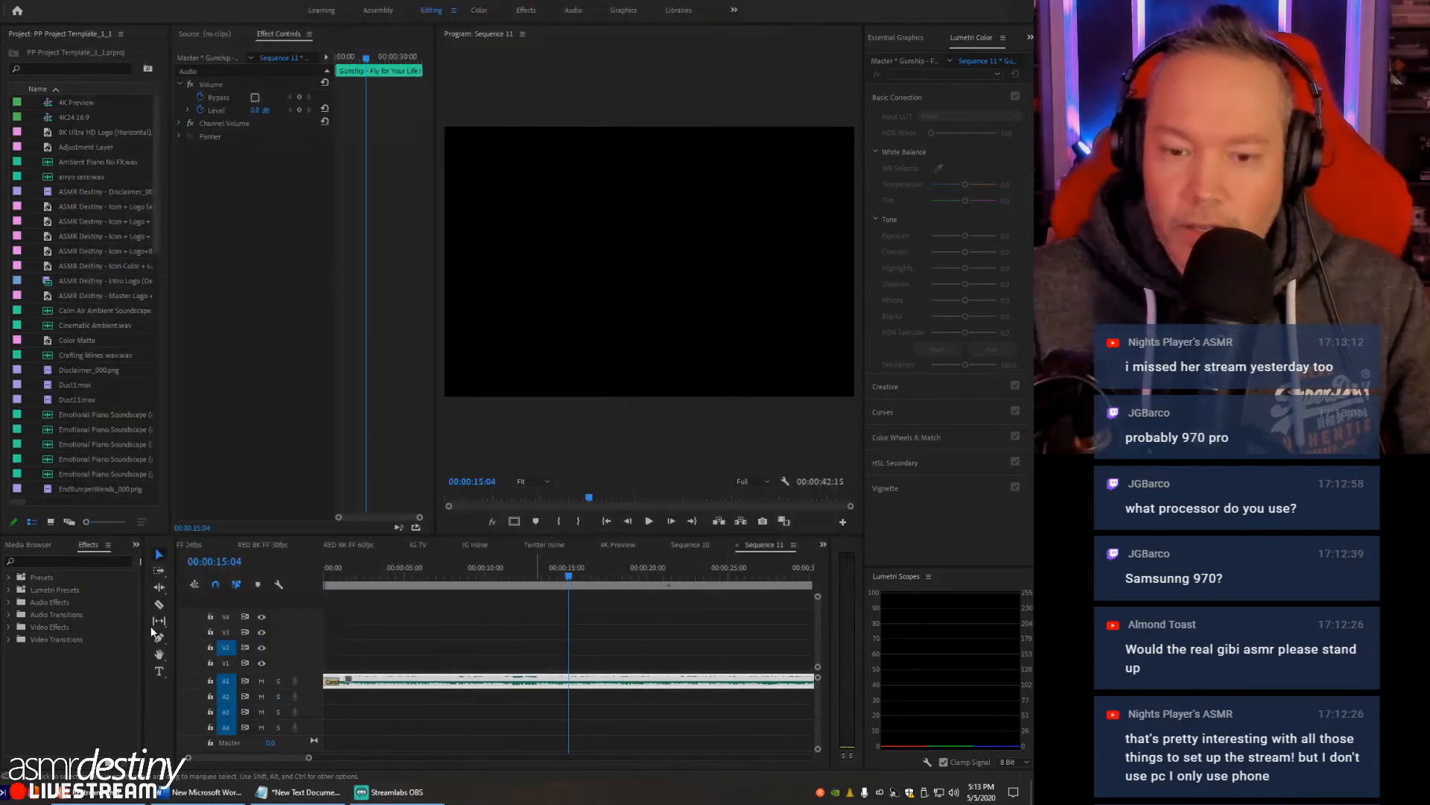
- Browse the C: drive in the Media Browser to the "05-06-2020 - Intense Crinkle Overload" folder inside !Projects
click(34, 547)
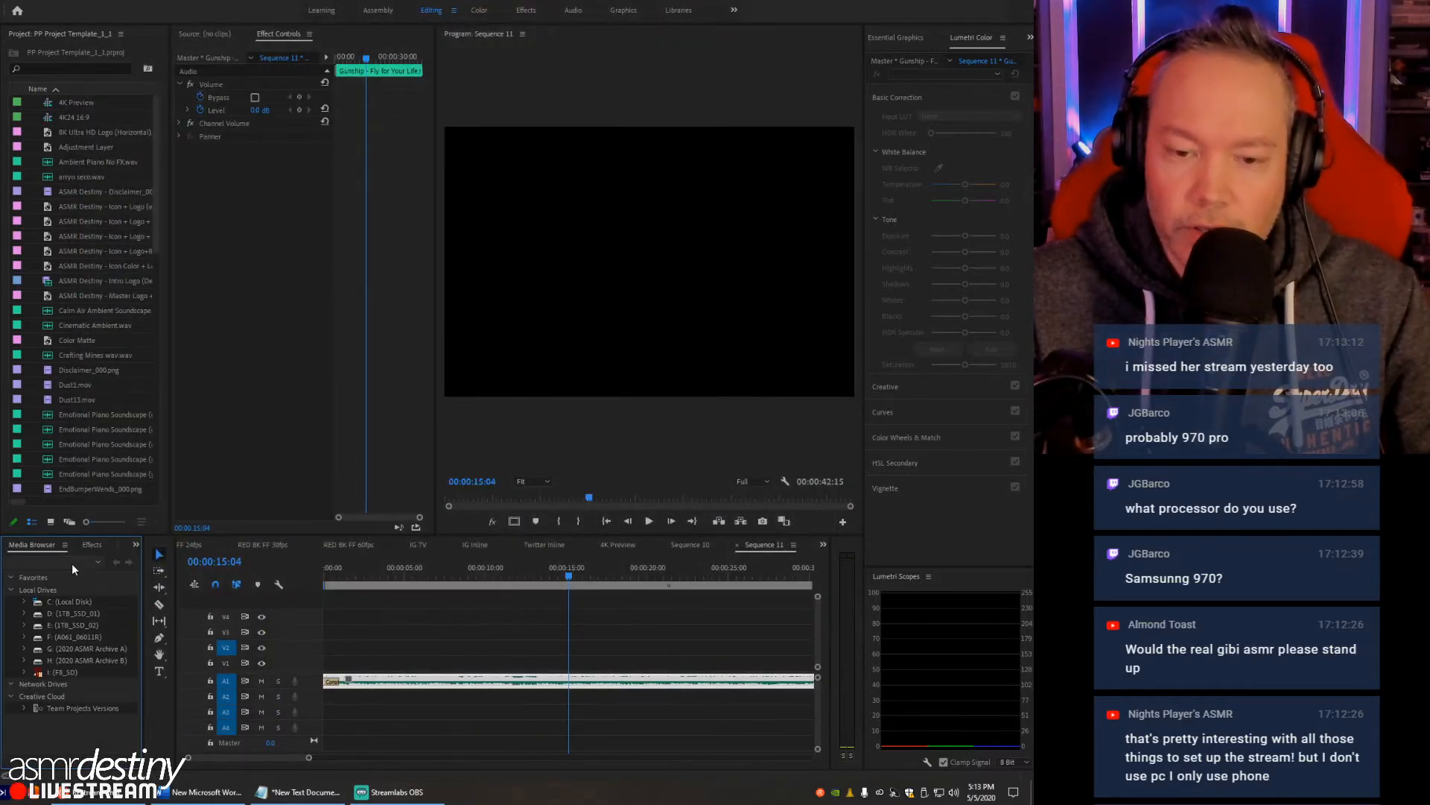
click(74, 604)
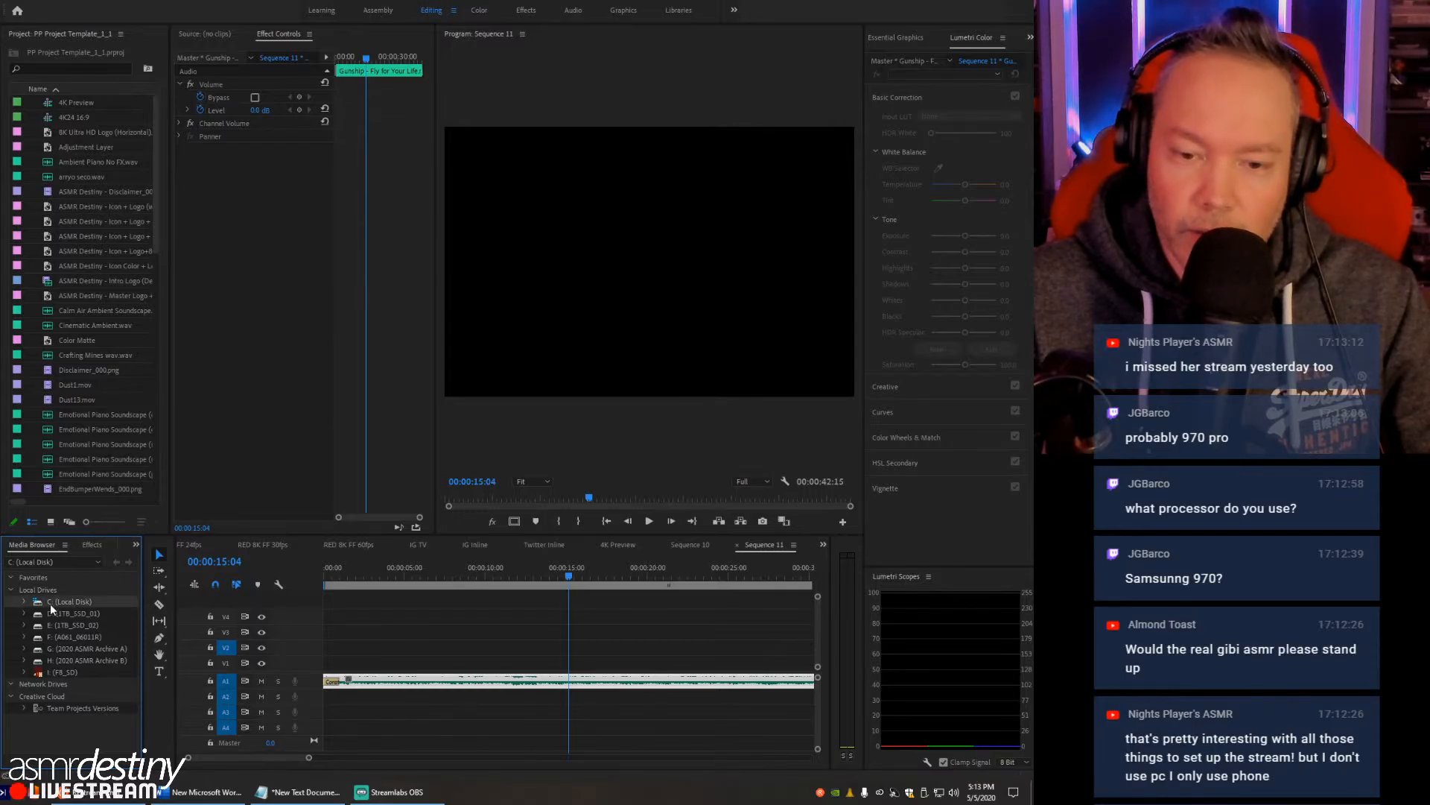
click(23, 602)
click(68, 613)
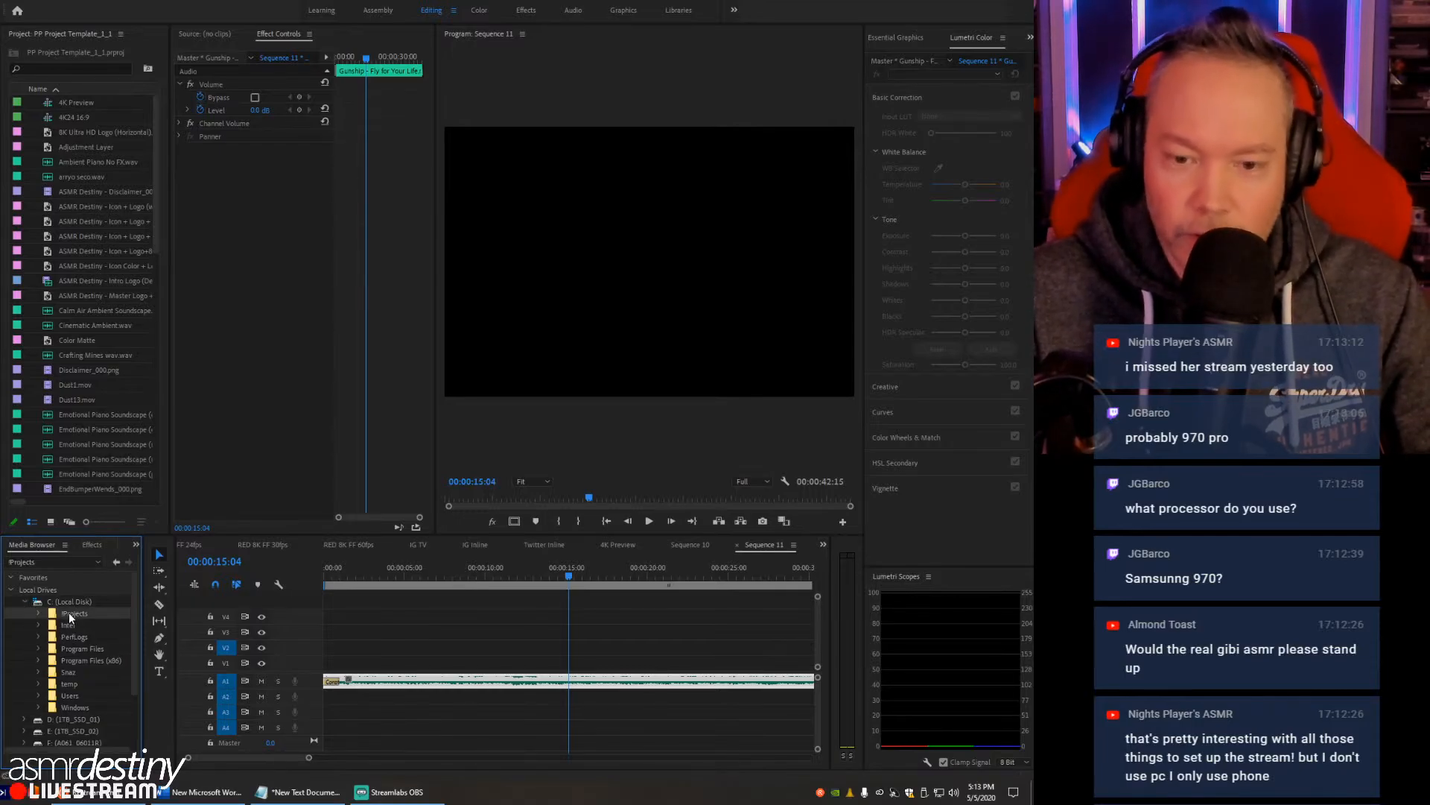
click(38, 613)
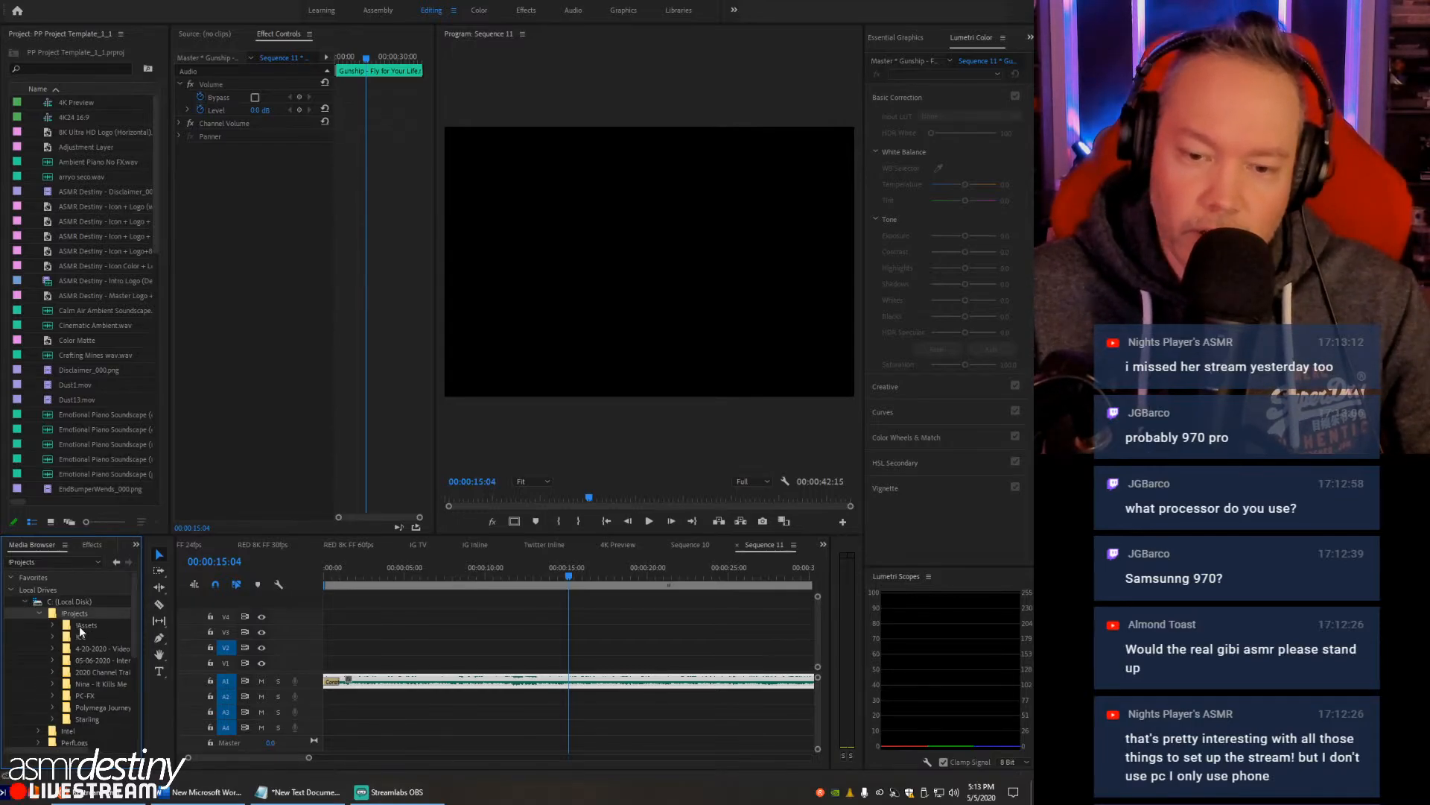
click(112, 659)
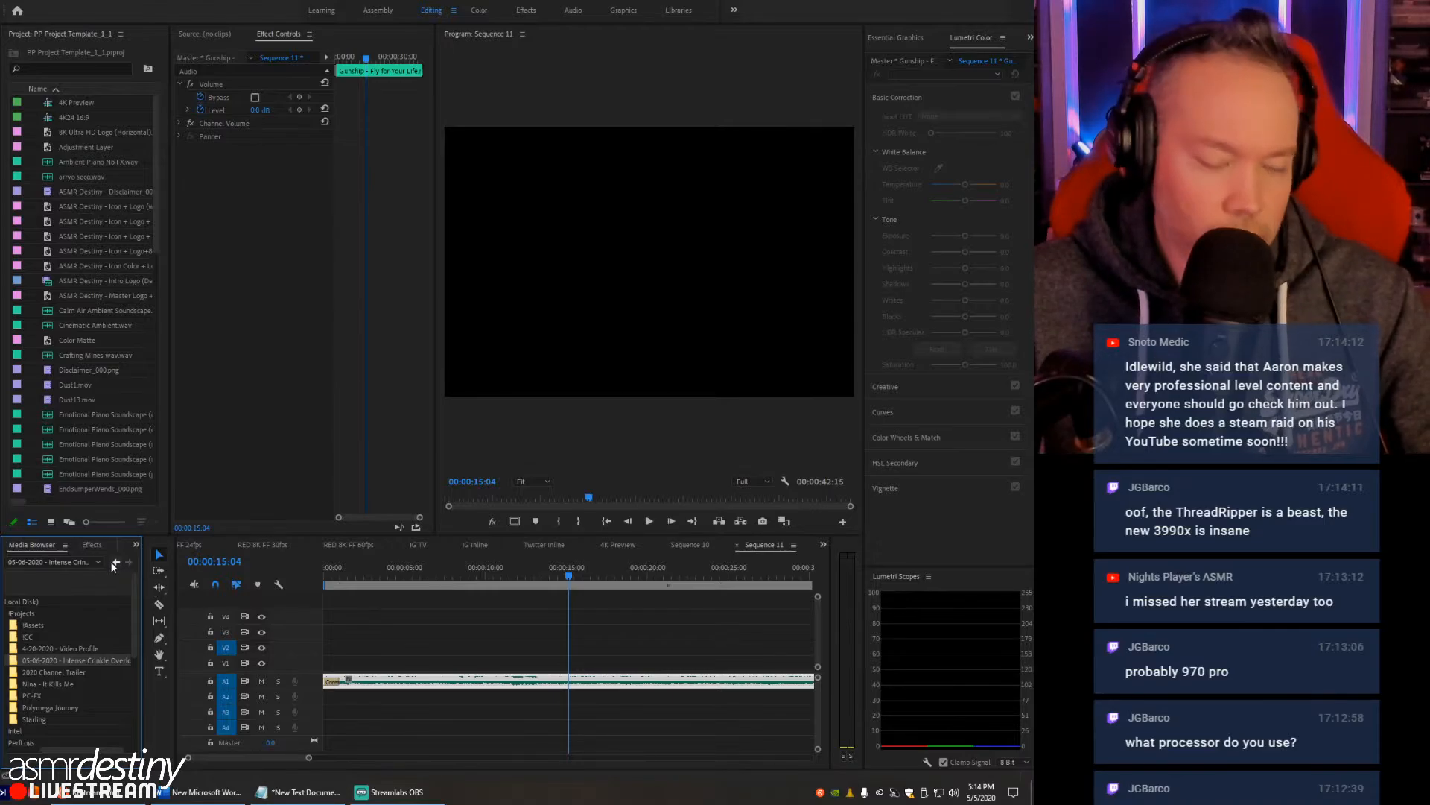
- Import both RED clips, A061_C003 and A061_C004, from the Intense Crinkle Overload folder into the project
key(grave)
click(208, 95)
click(208, 82)
click(207, 91)
click(213, 83)
click(213, 93)
click(220, 134)
click(208, 79)
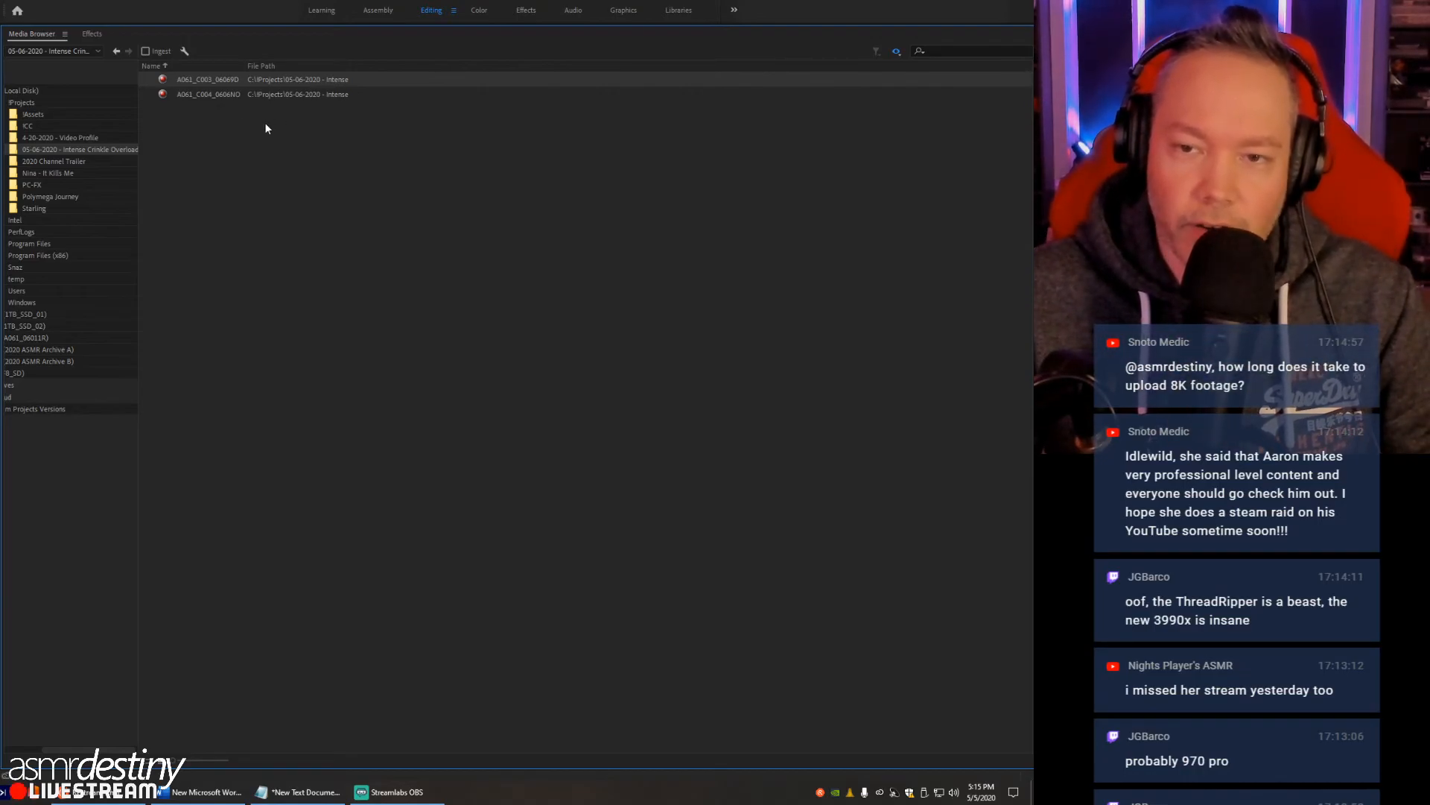
shift+click(213, 95)
right_click(231, 94)
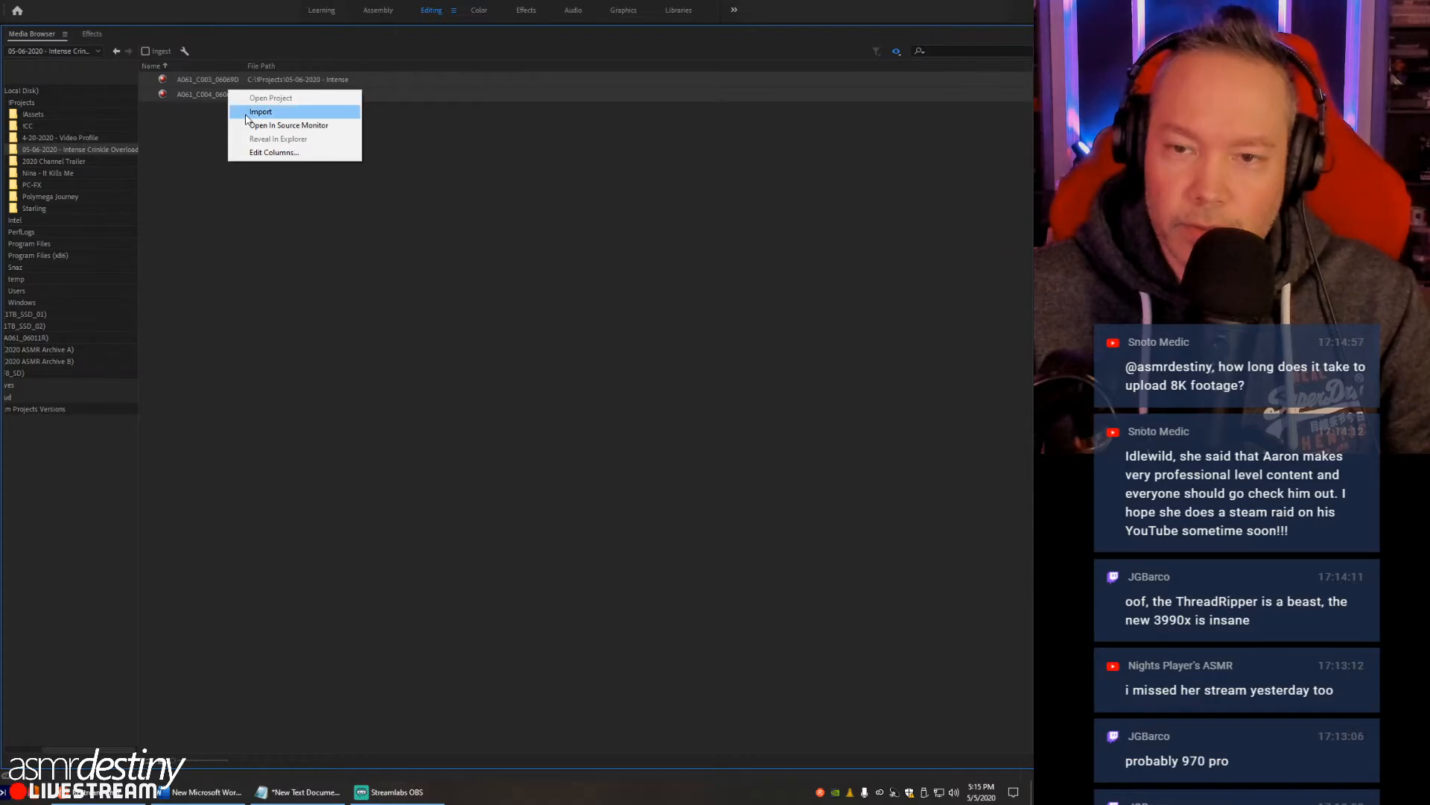
click(245, 112)
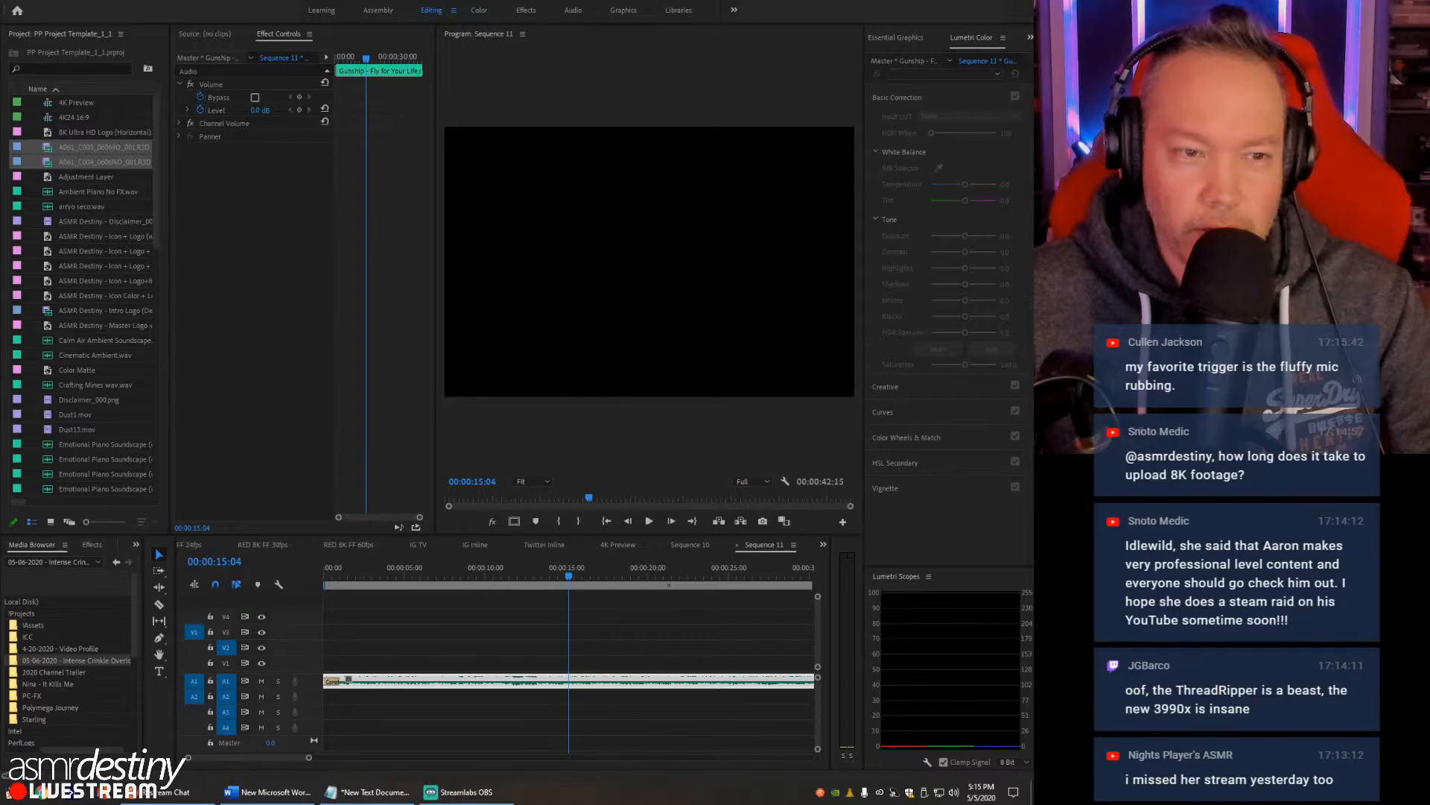
- Switch to File Explorer and preview A061_C003_06069D_001.R3D in RED Player, scrubbing through the footage before closing the player
drag(0, 123, 416, 149)
double_click(379, 221)
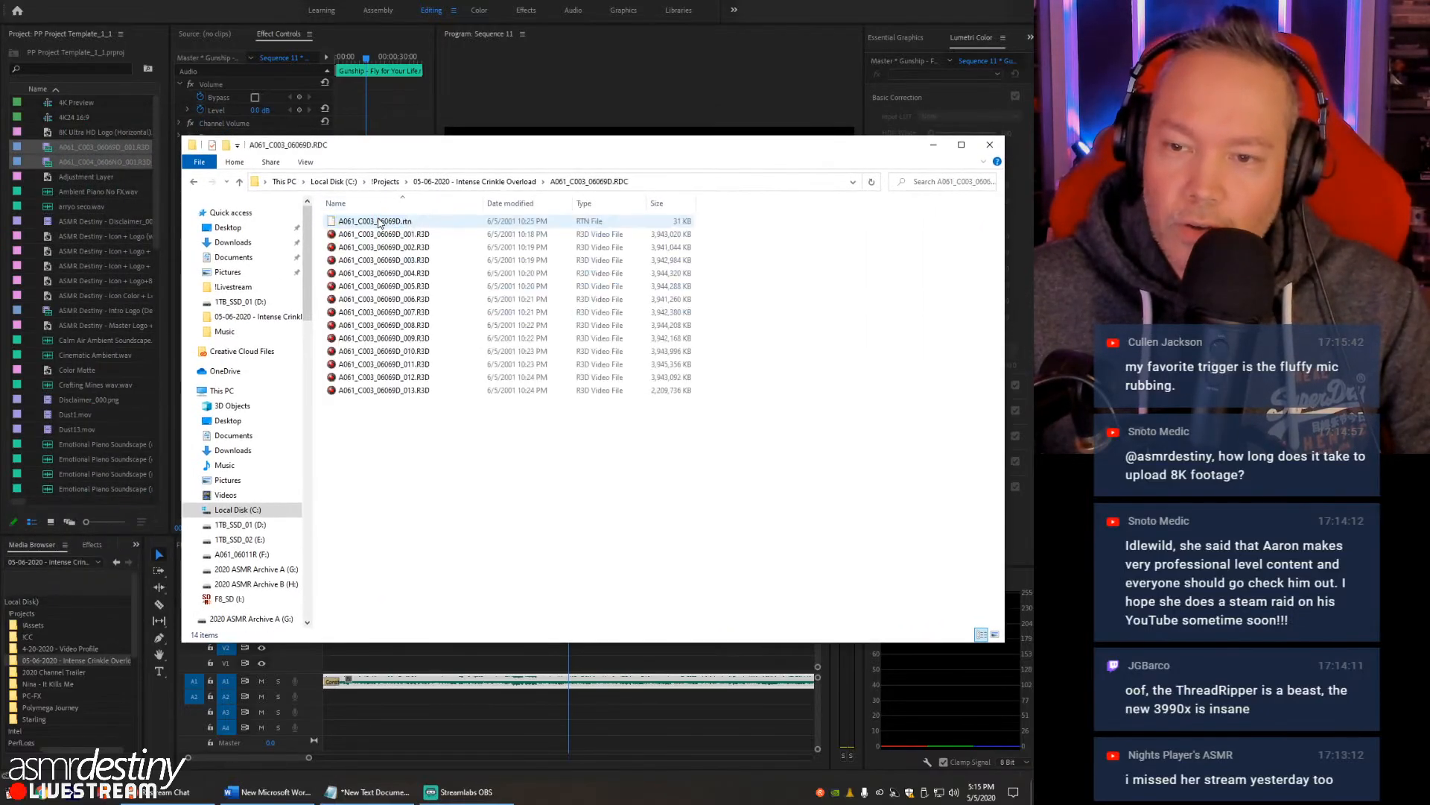
click(380, 235)
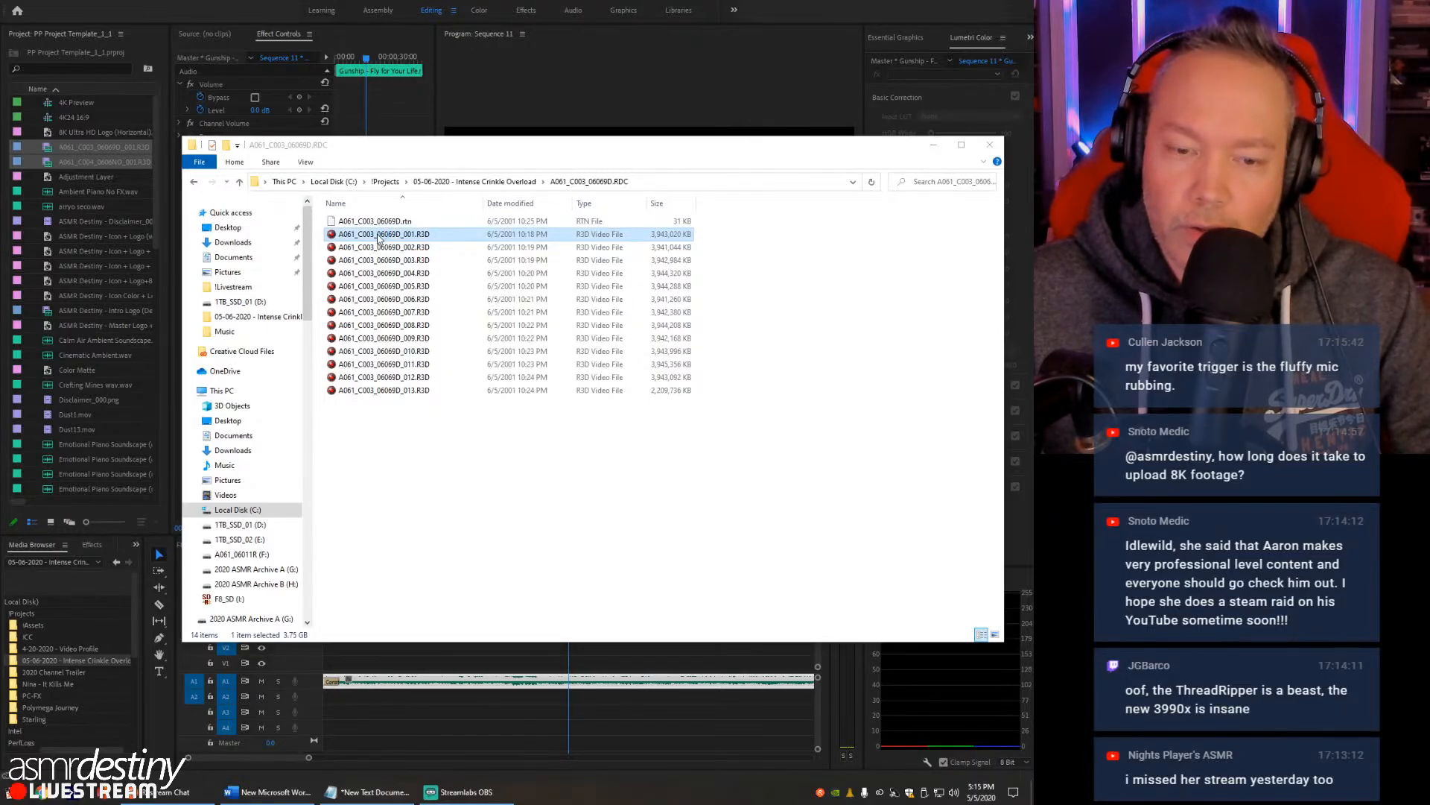
double_click(379, 235)
drag(520, 51, 689, 42)
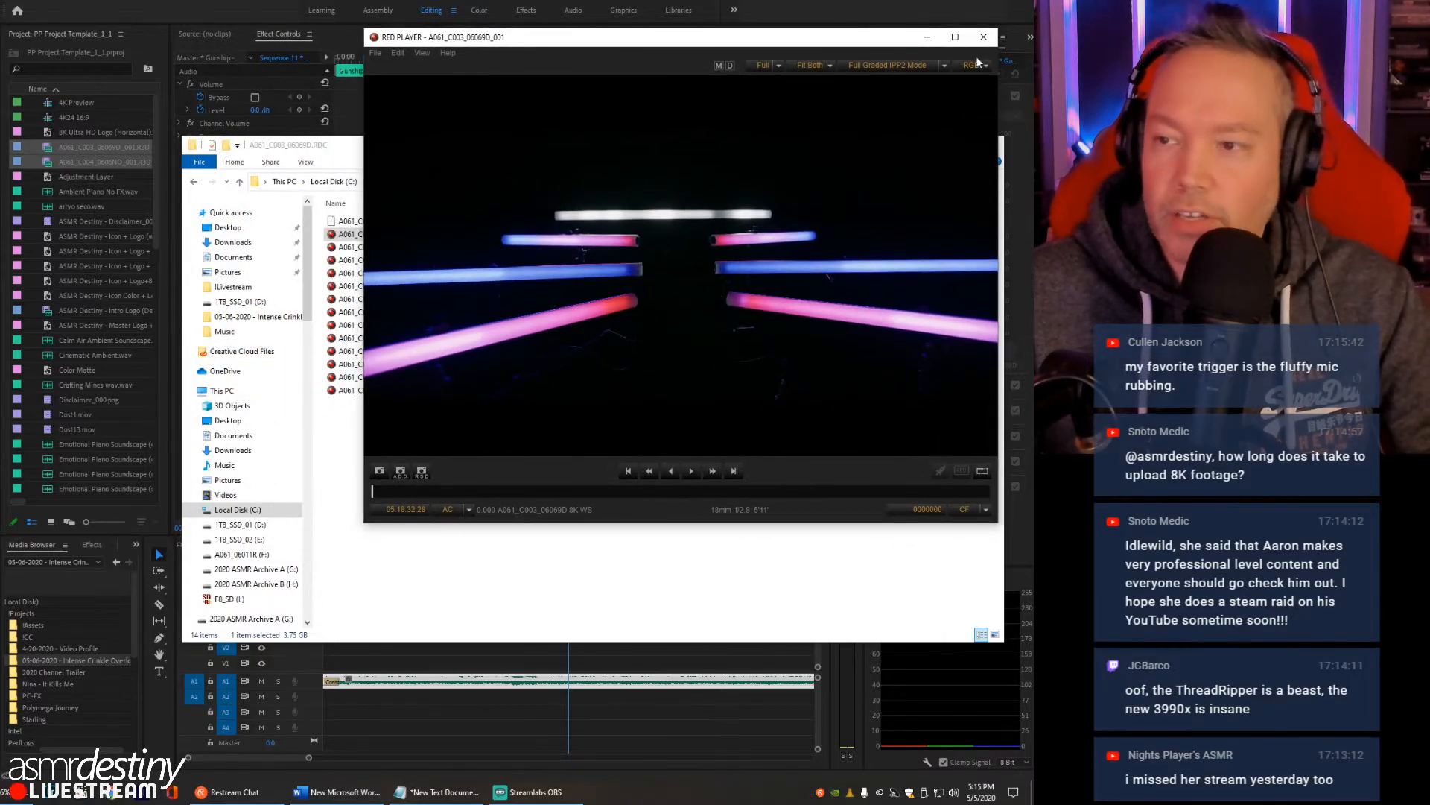
drag(462, 491, 744, 492)
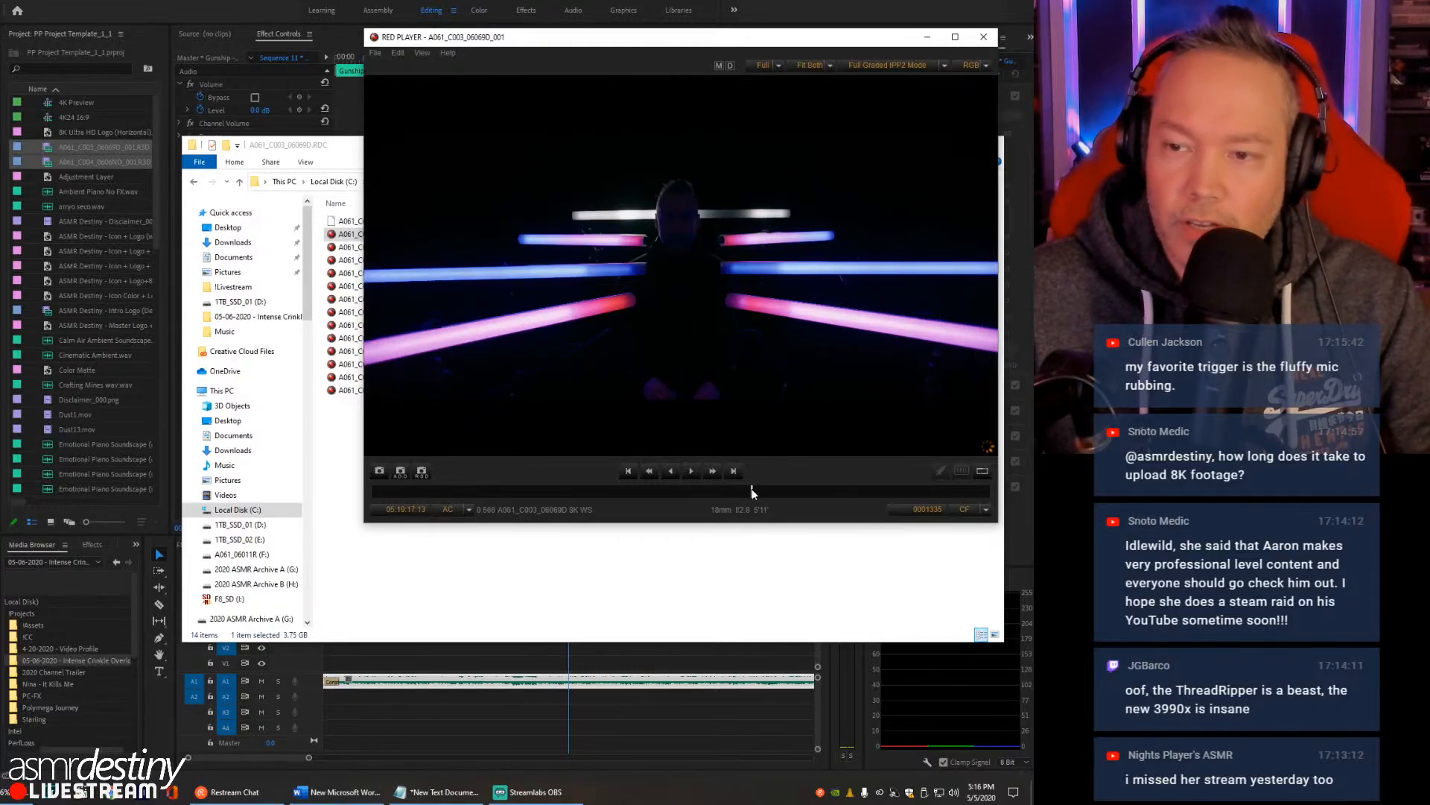
click(979, 42)
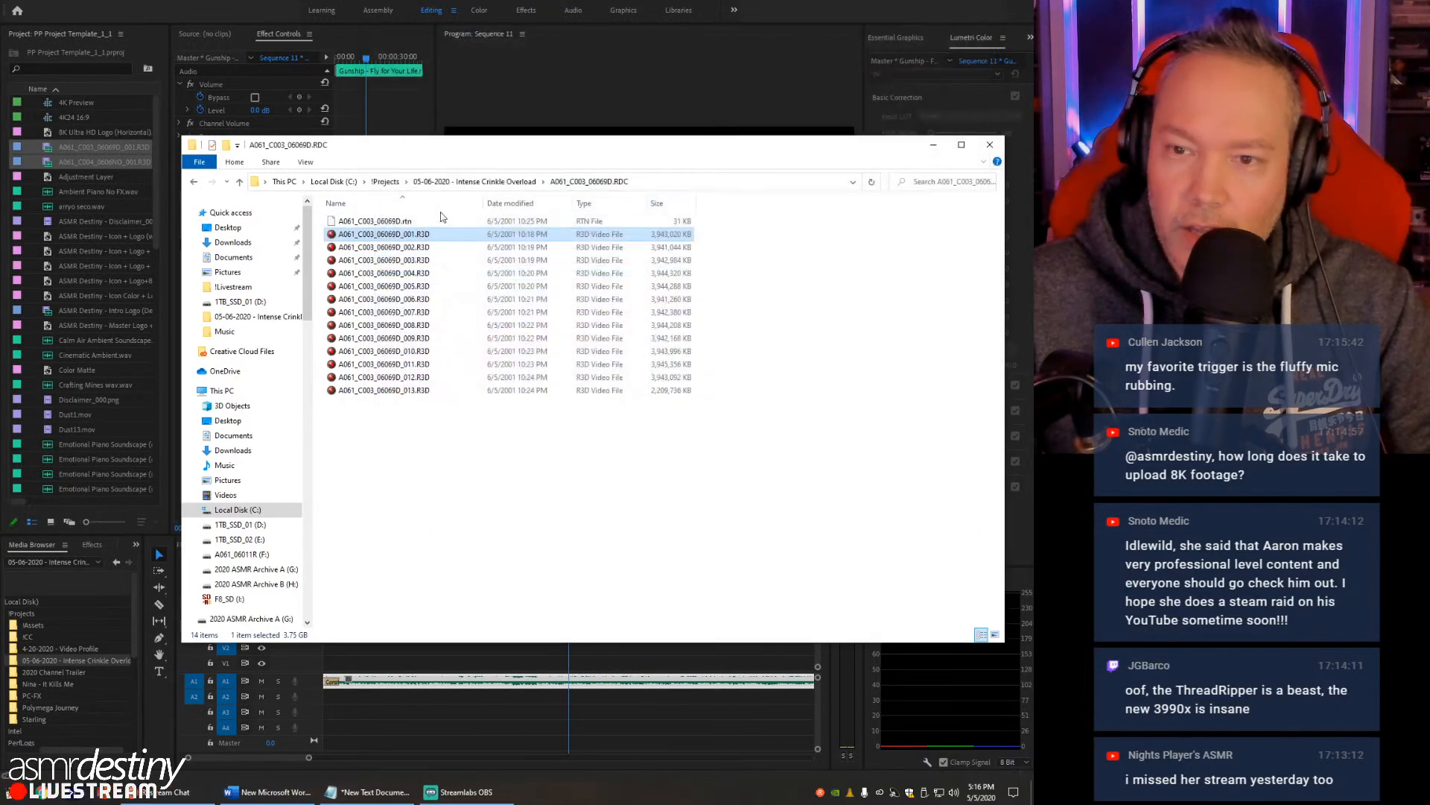
- Check the folder properties of A061_C003_06069D.RDC and A061_C004_0606NO.RDC, and close File Explorer
click(456, 183)
right_click(396, 222)
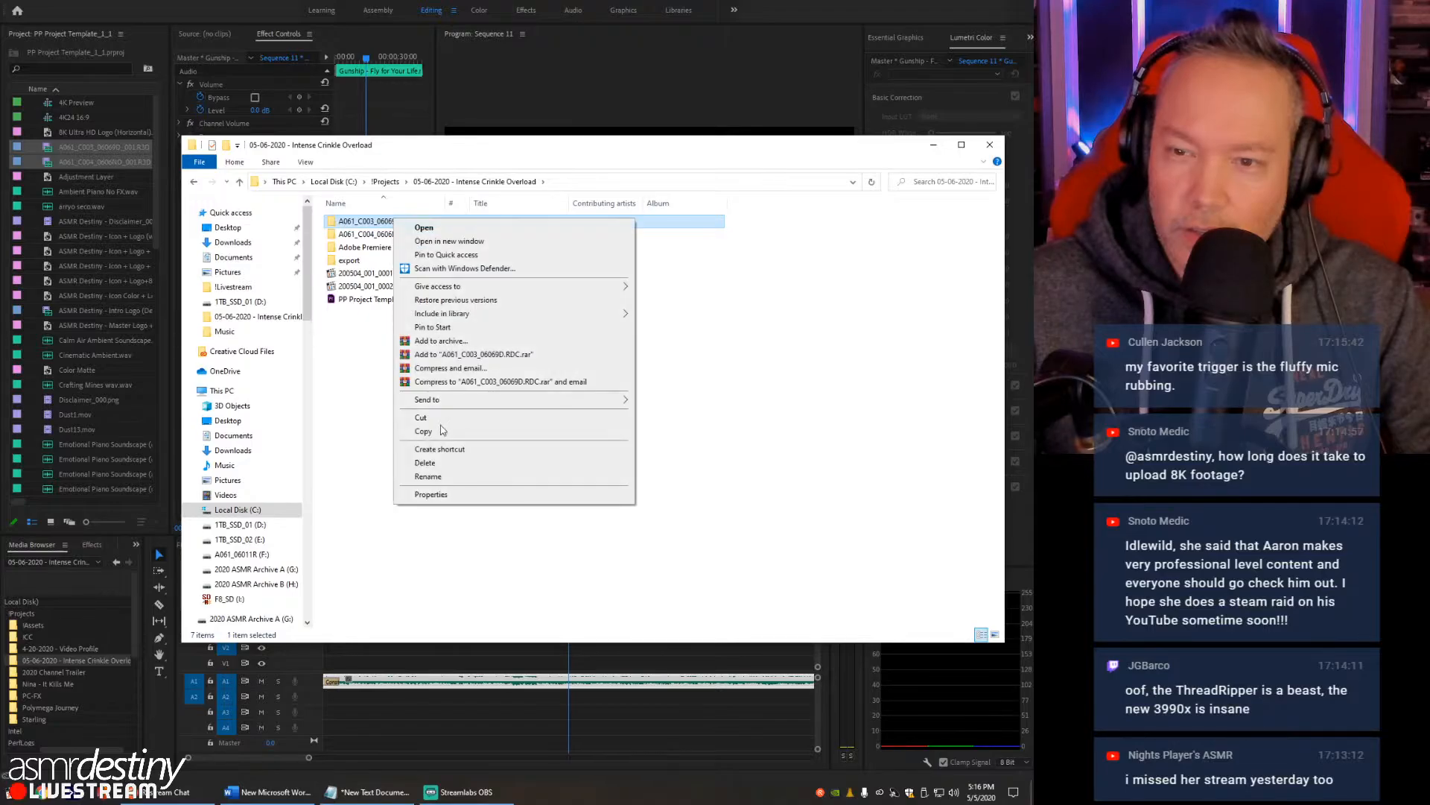
click(432, 494)
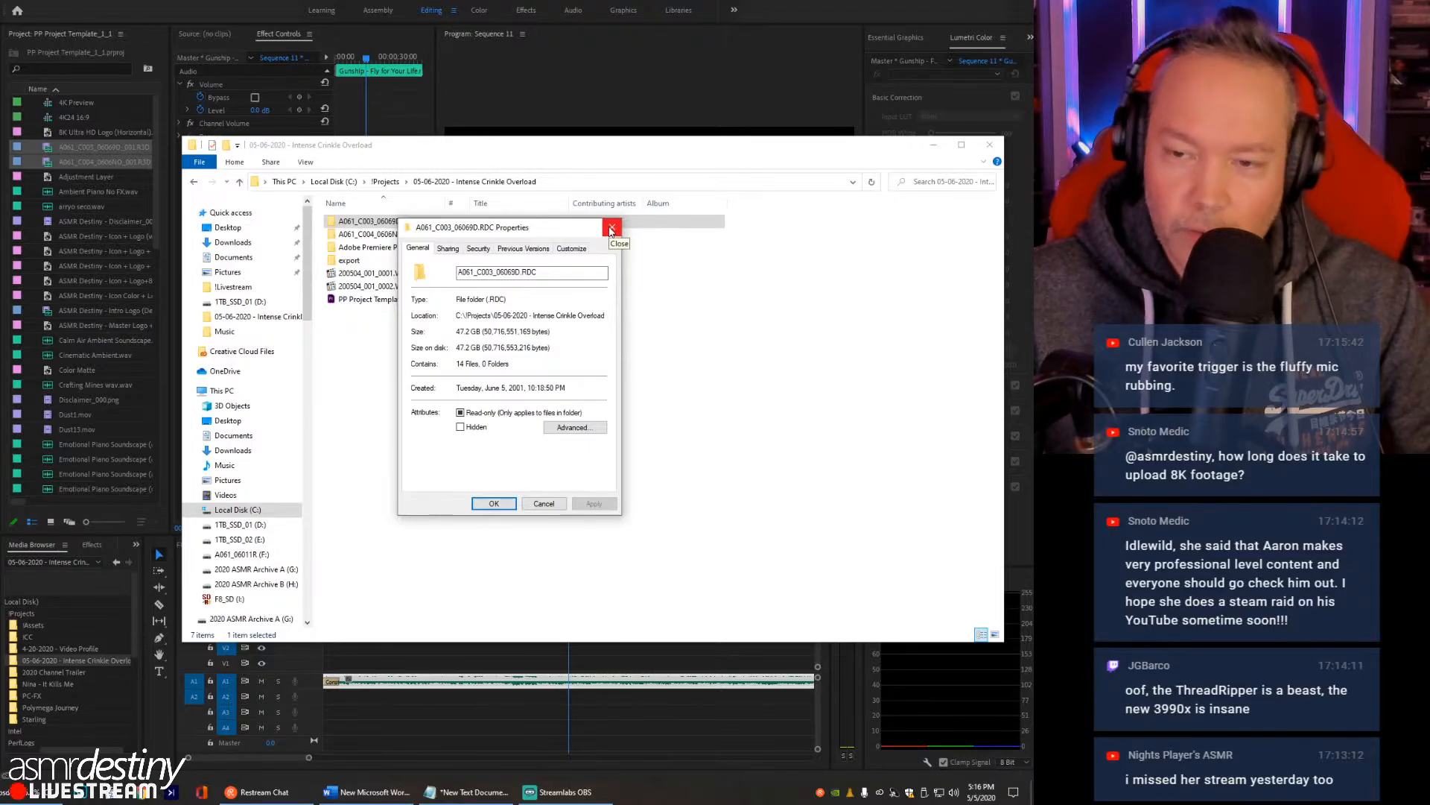
click(611, 227)
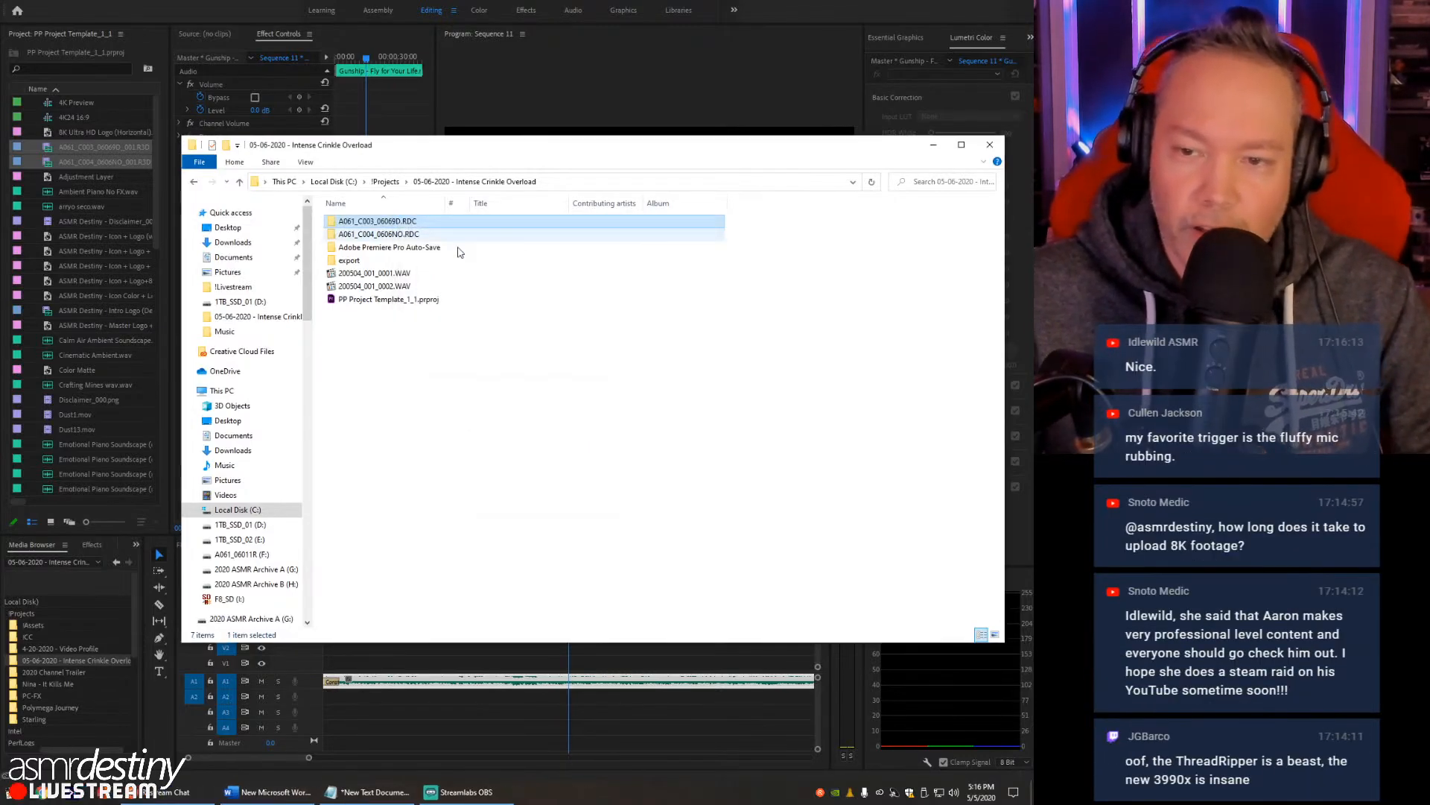
right_click(380, 237)
click(415, 510)
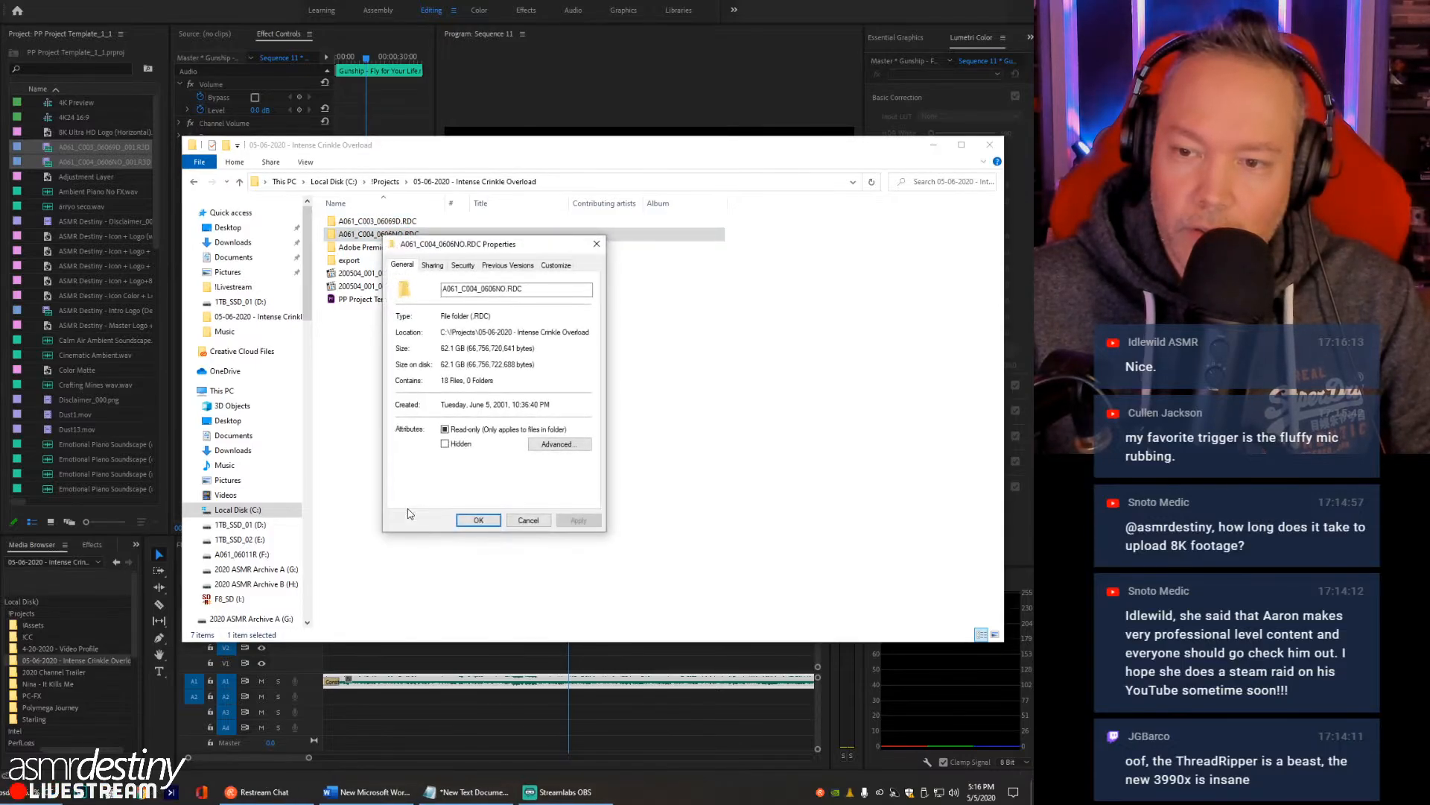
click(597, 244)
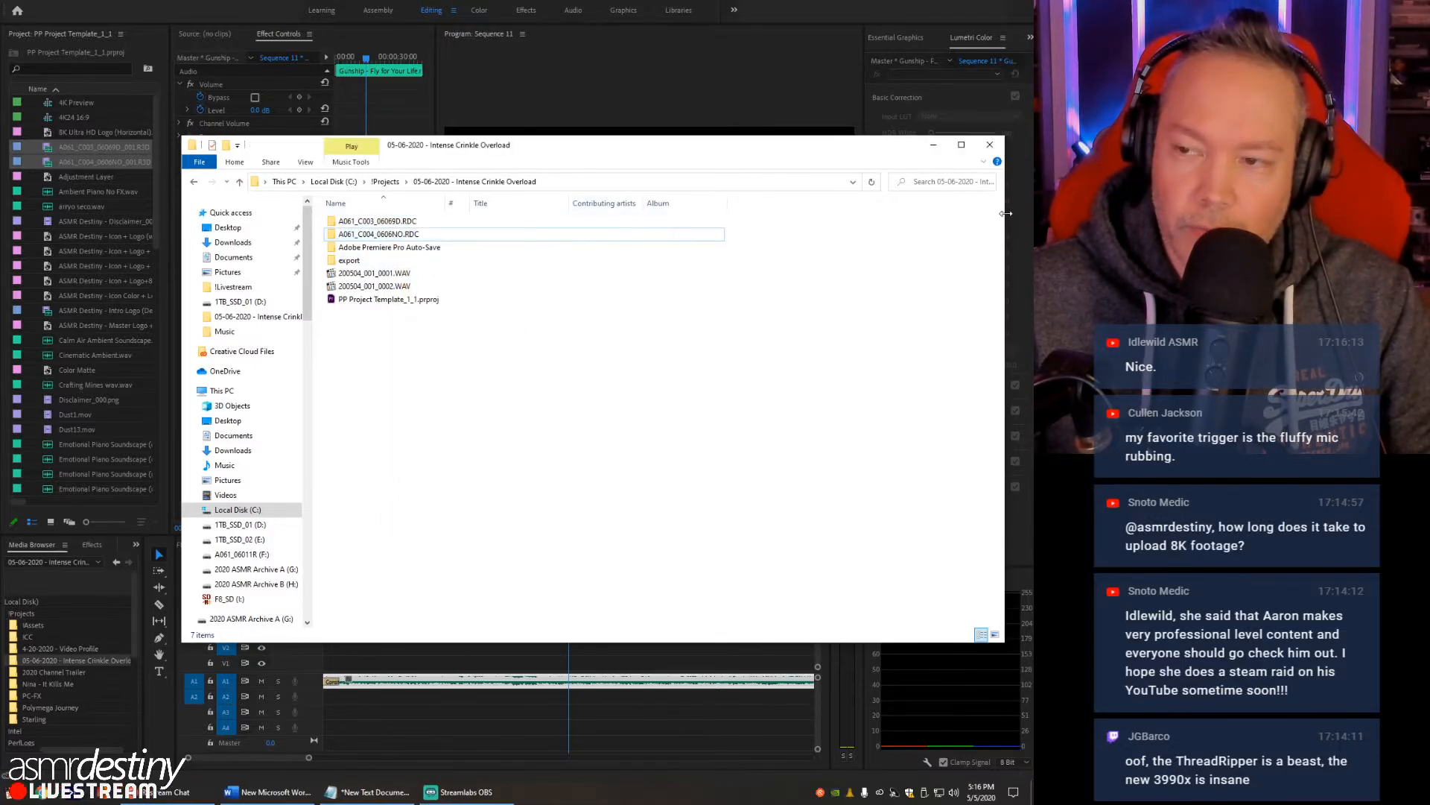
click(990, 146)
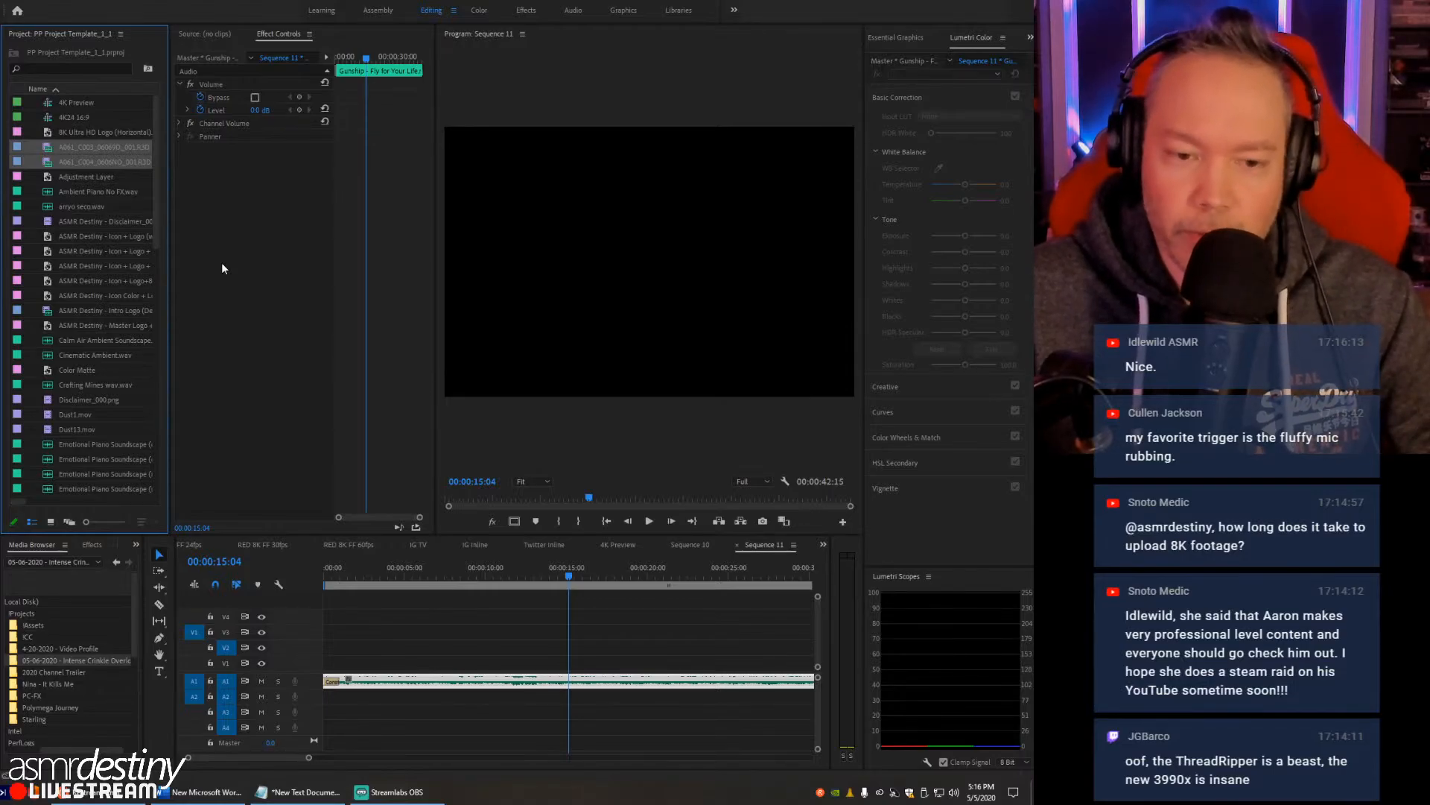
- View the imported A061_C003 and A061_C004 clips in an enlarged Source Monitor, ending on A061_C003
double_click(63, 148)
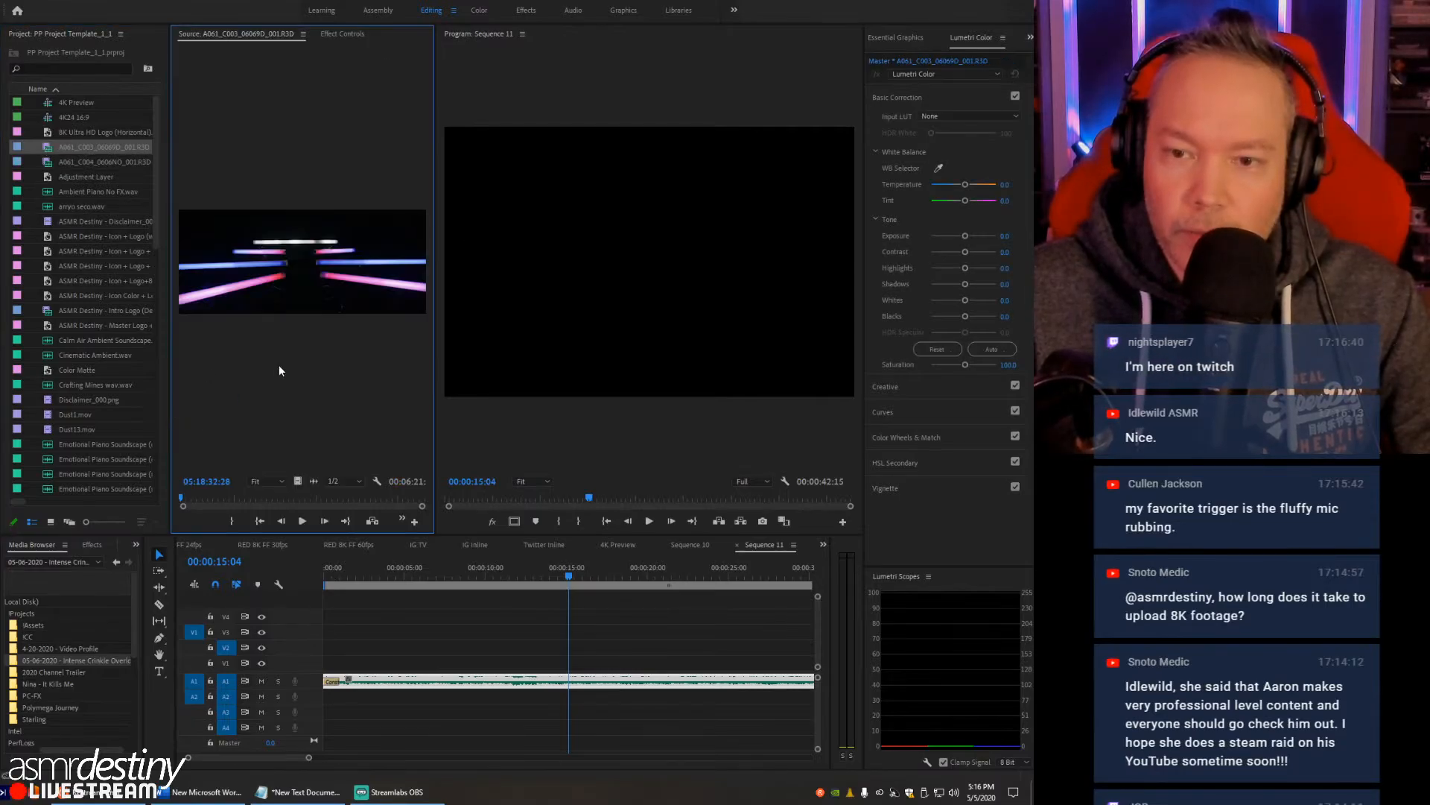
drag(437, 258, 759, 261)
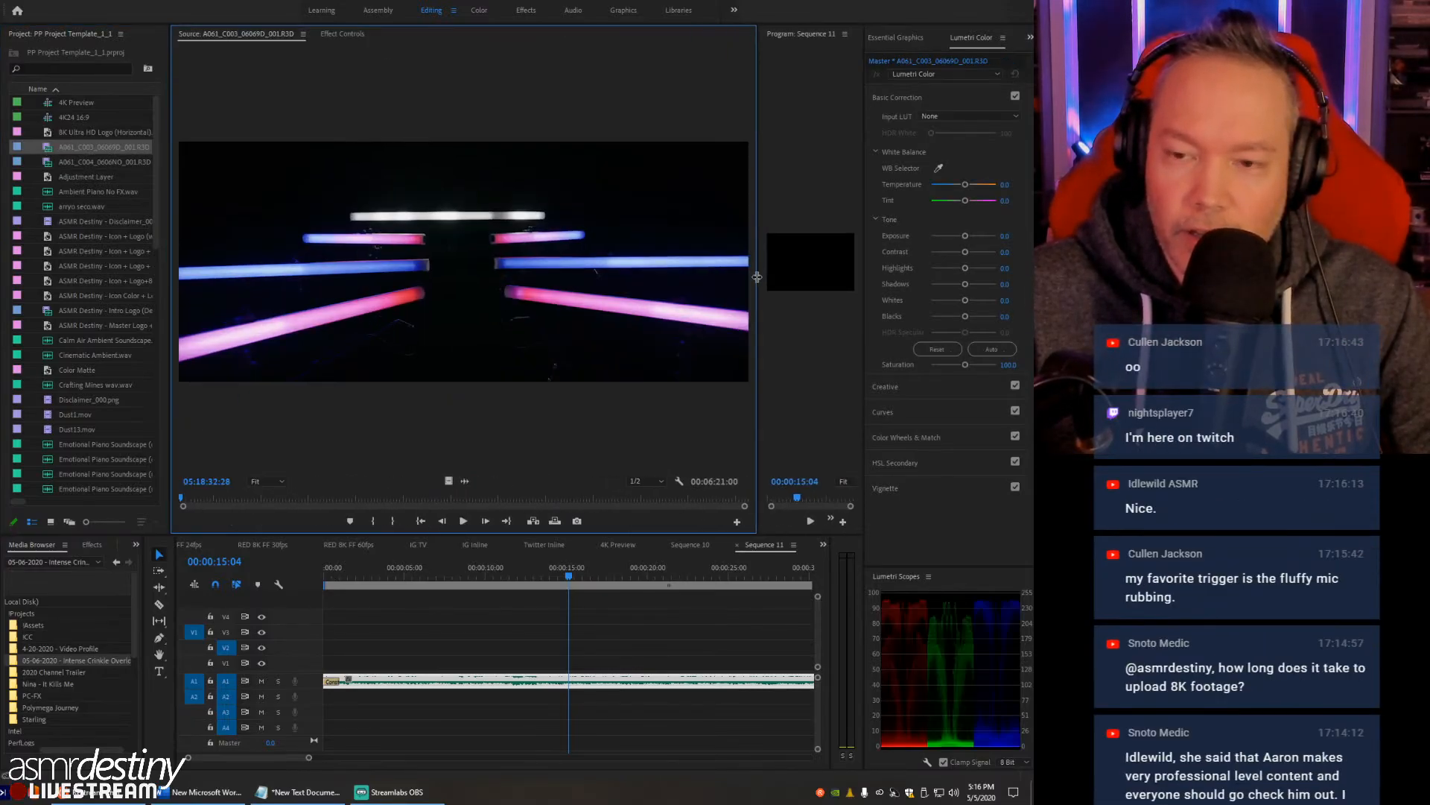
double_click(77, 161)
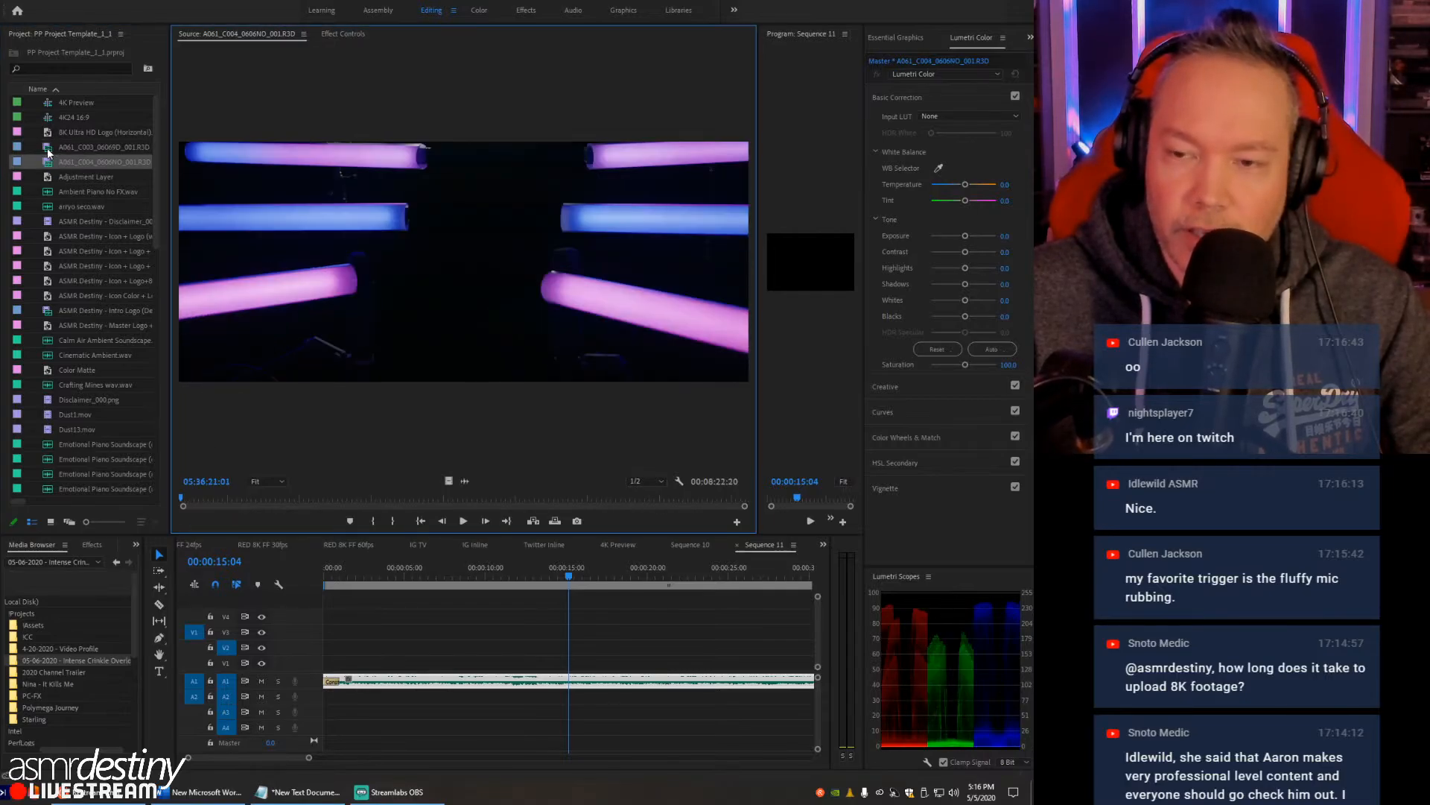
double_click(46, 149)
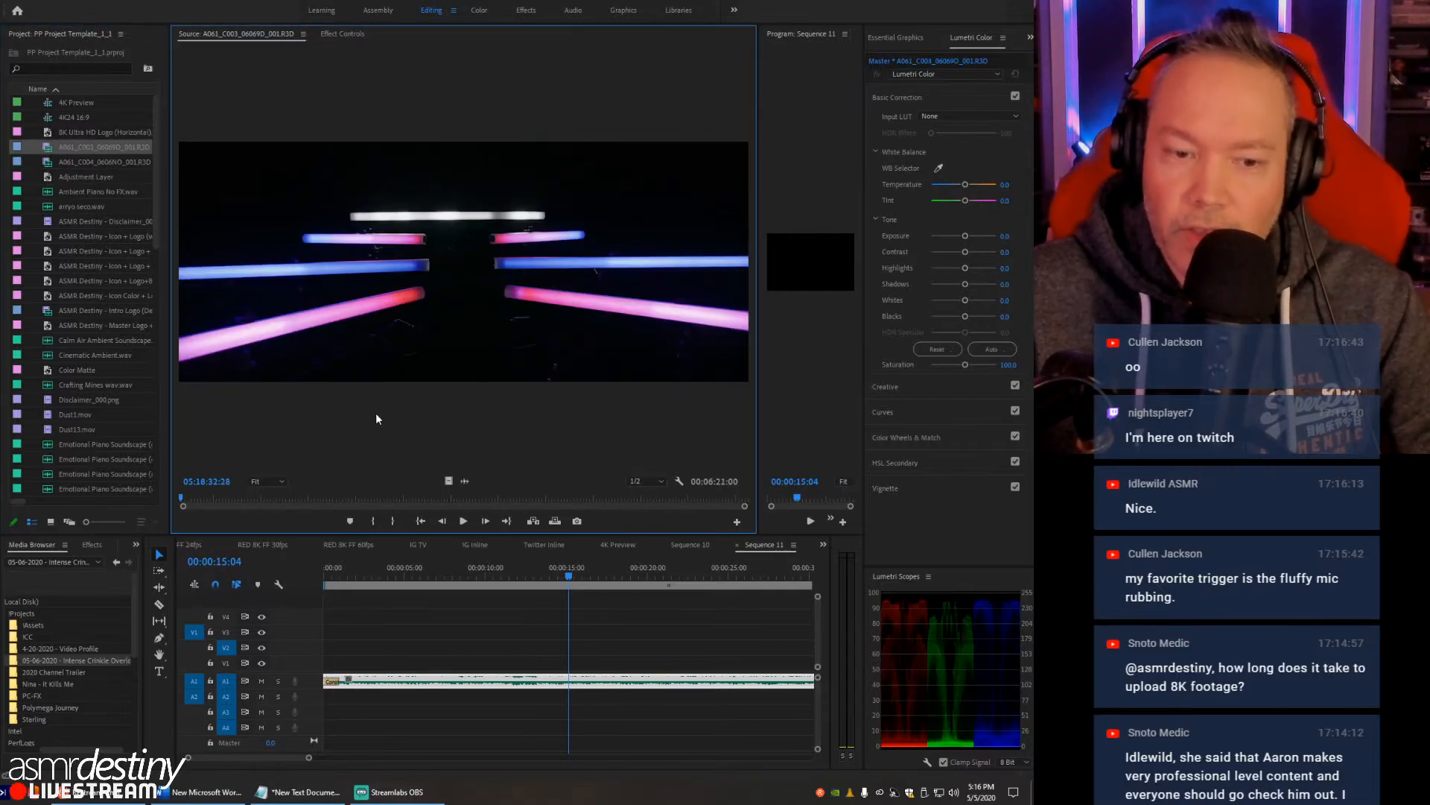
- Scrub the A061_C003 clip to 05:19:20:01 and widen the Source Monitor further
click(199, 497)
drag(198, 498, 249, 498)
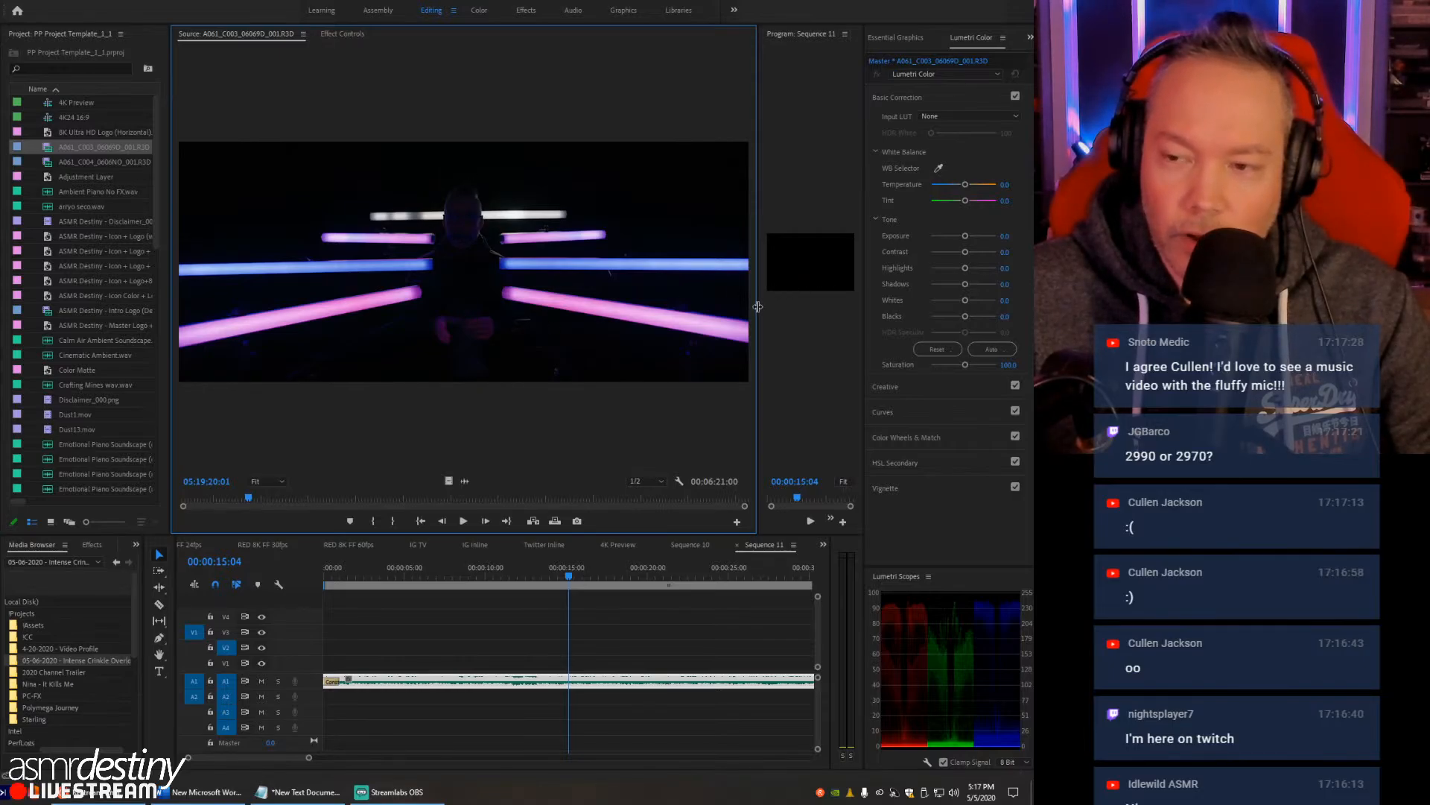
drag(761, 311, 834, 311)
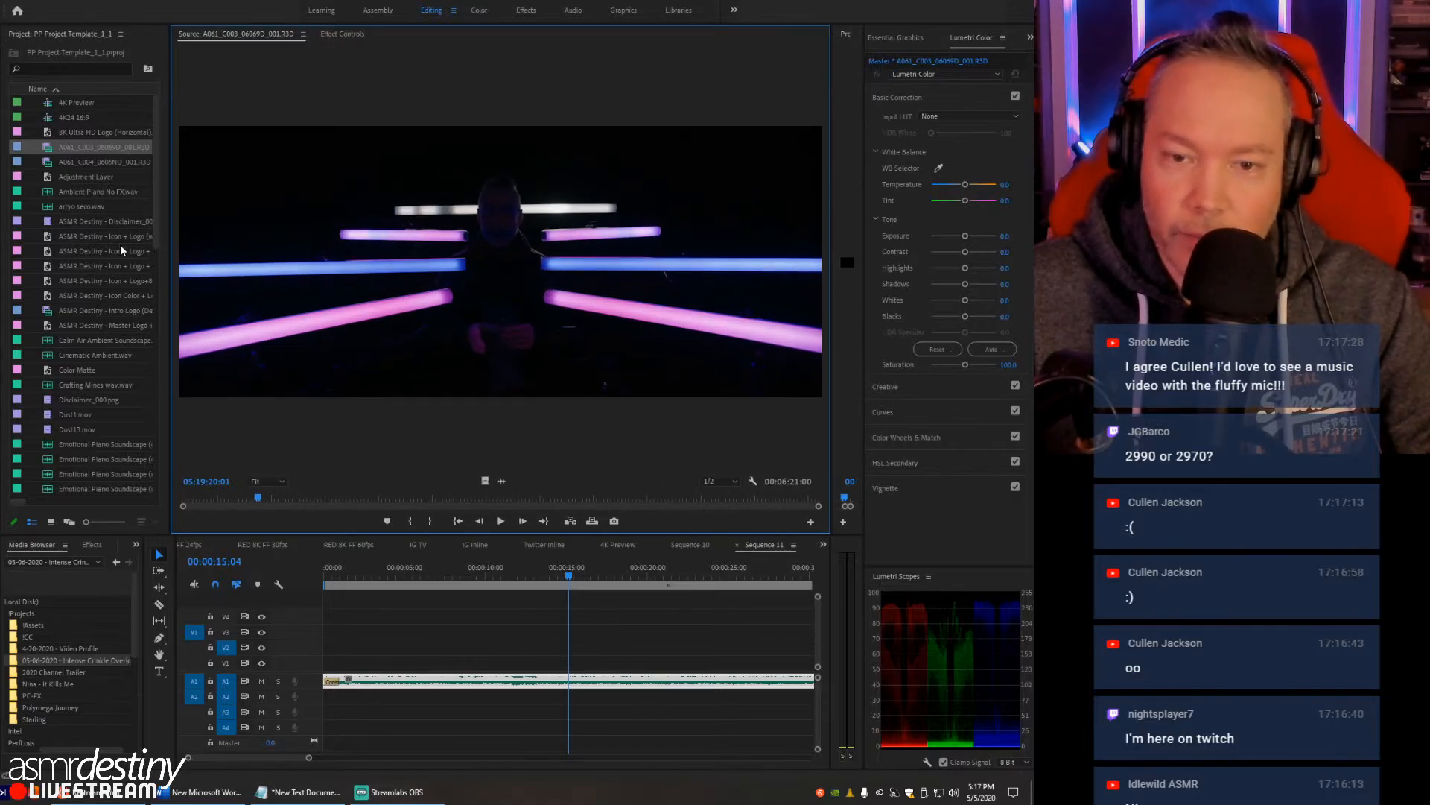
- Open the A061_C004 clip in the Source Monitor, scrub forward to about 05:39:02 and play it
double_click(52, 163)
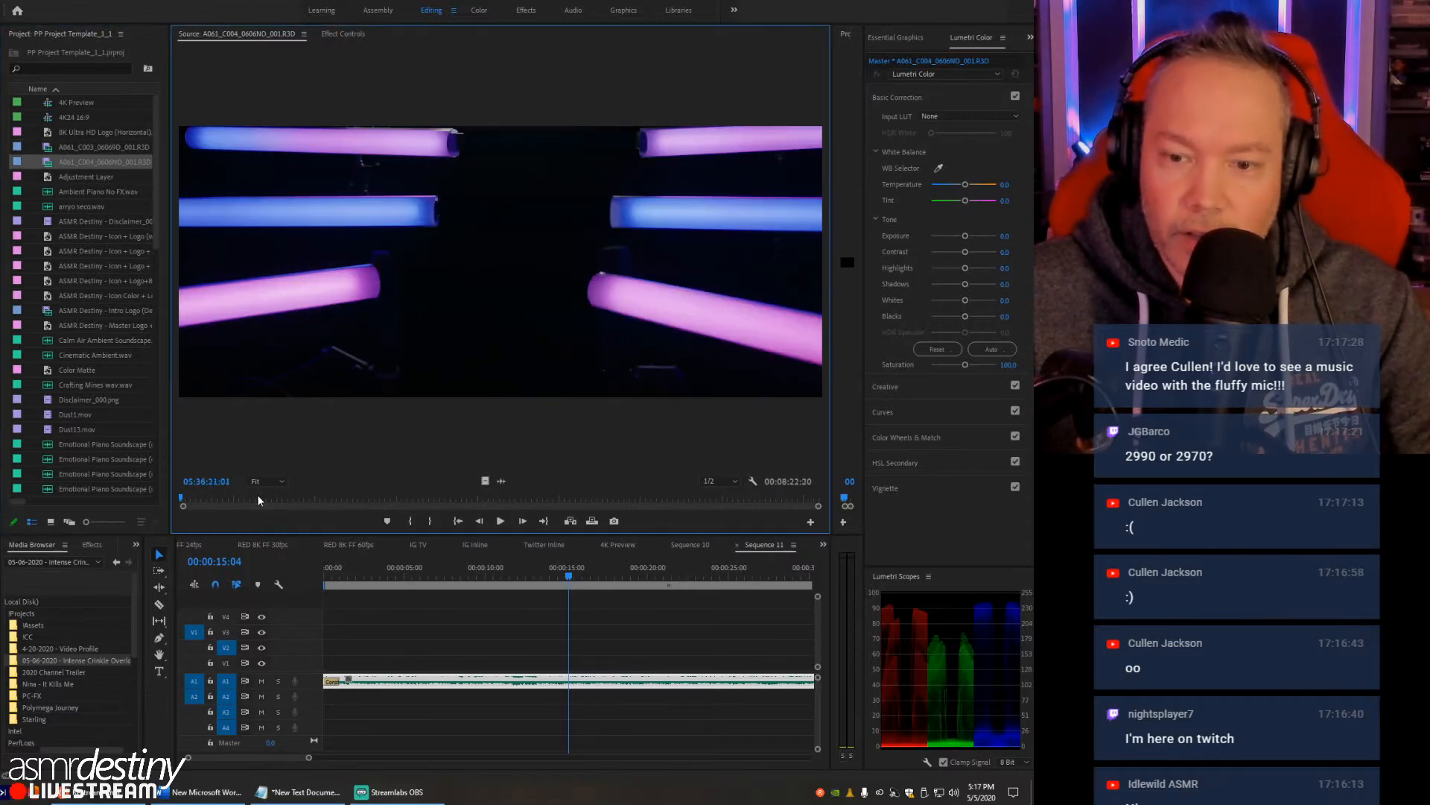
drag(224, 505, 321, 504)
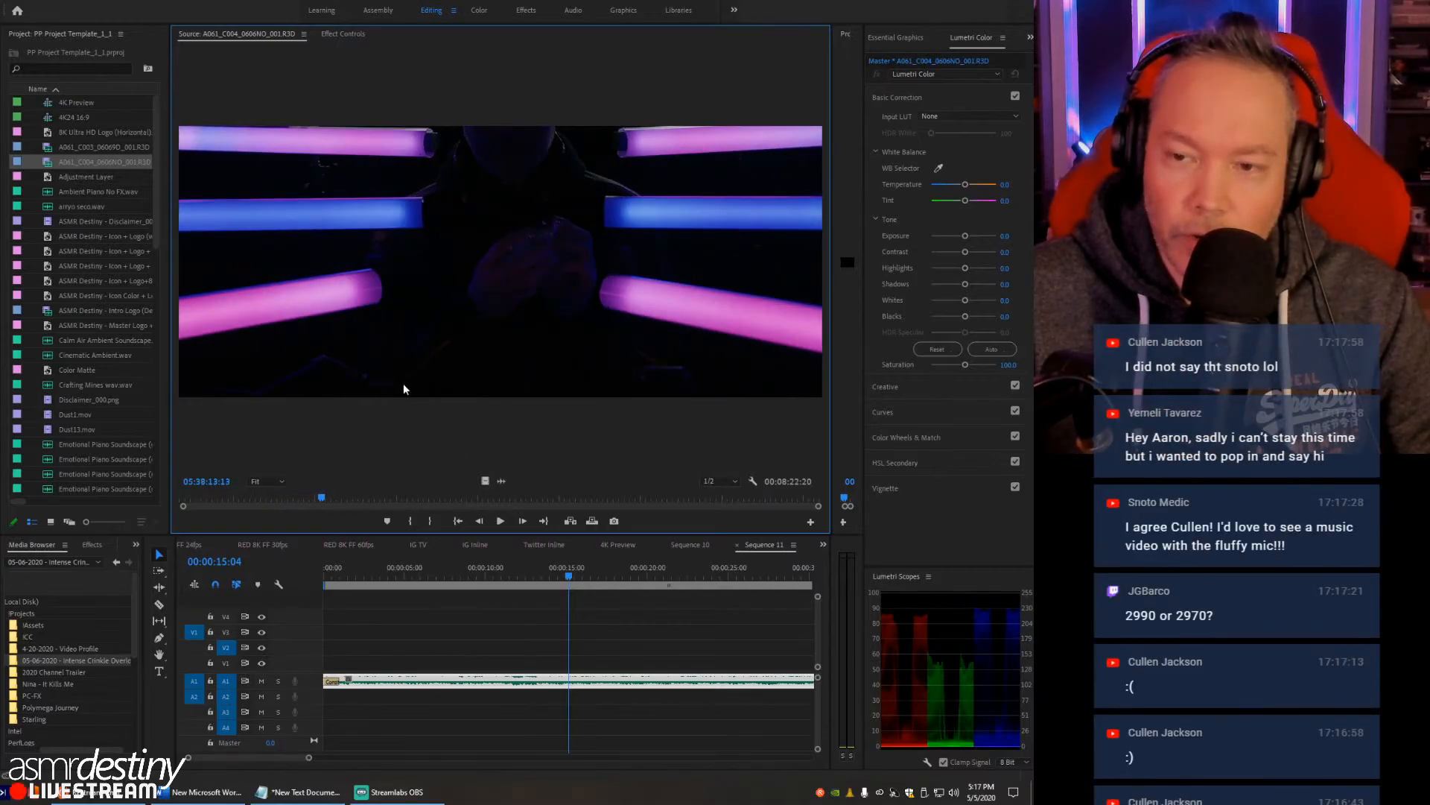
click(356, 499)
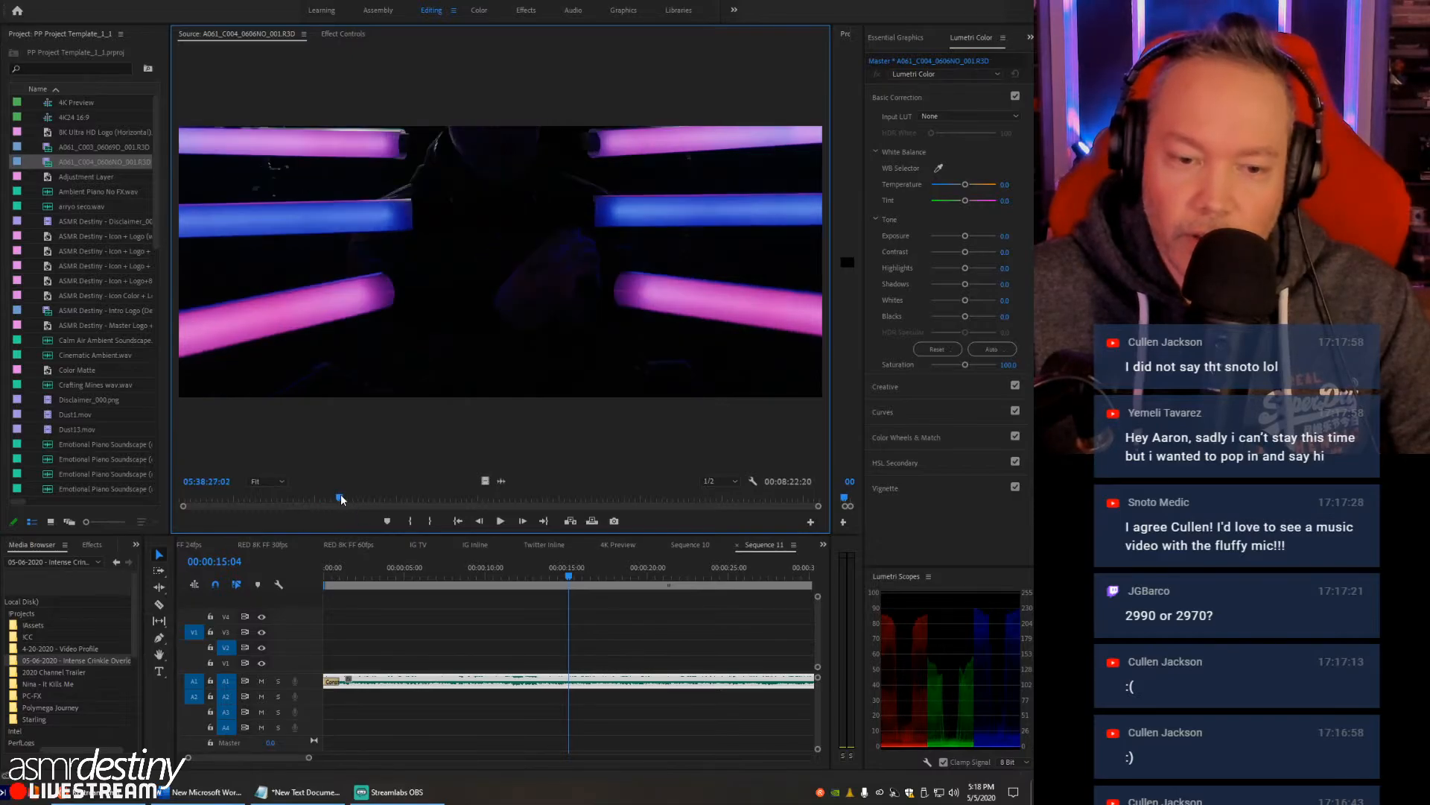
drag(358, 499, 384, 499)
key(space)
key(space)
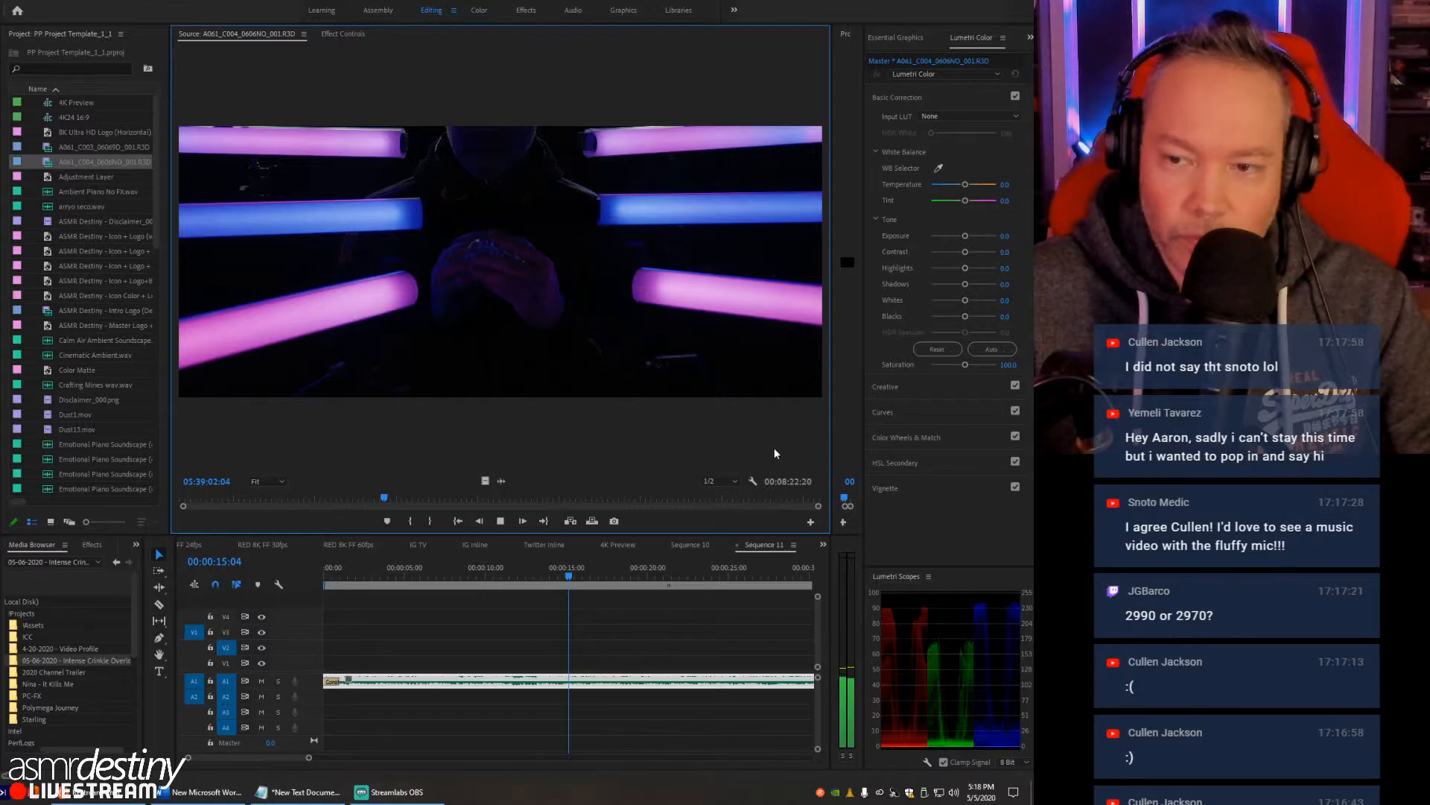
- Lower the Source Monitor playback resolution to 1/4 and then 1/8, test-playing the A061_C004 clip at each setting
click(721, 480)
click(722, 521)
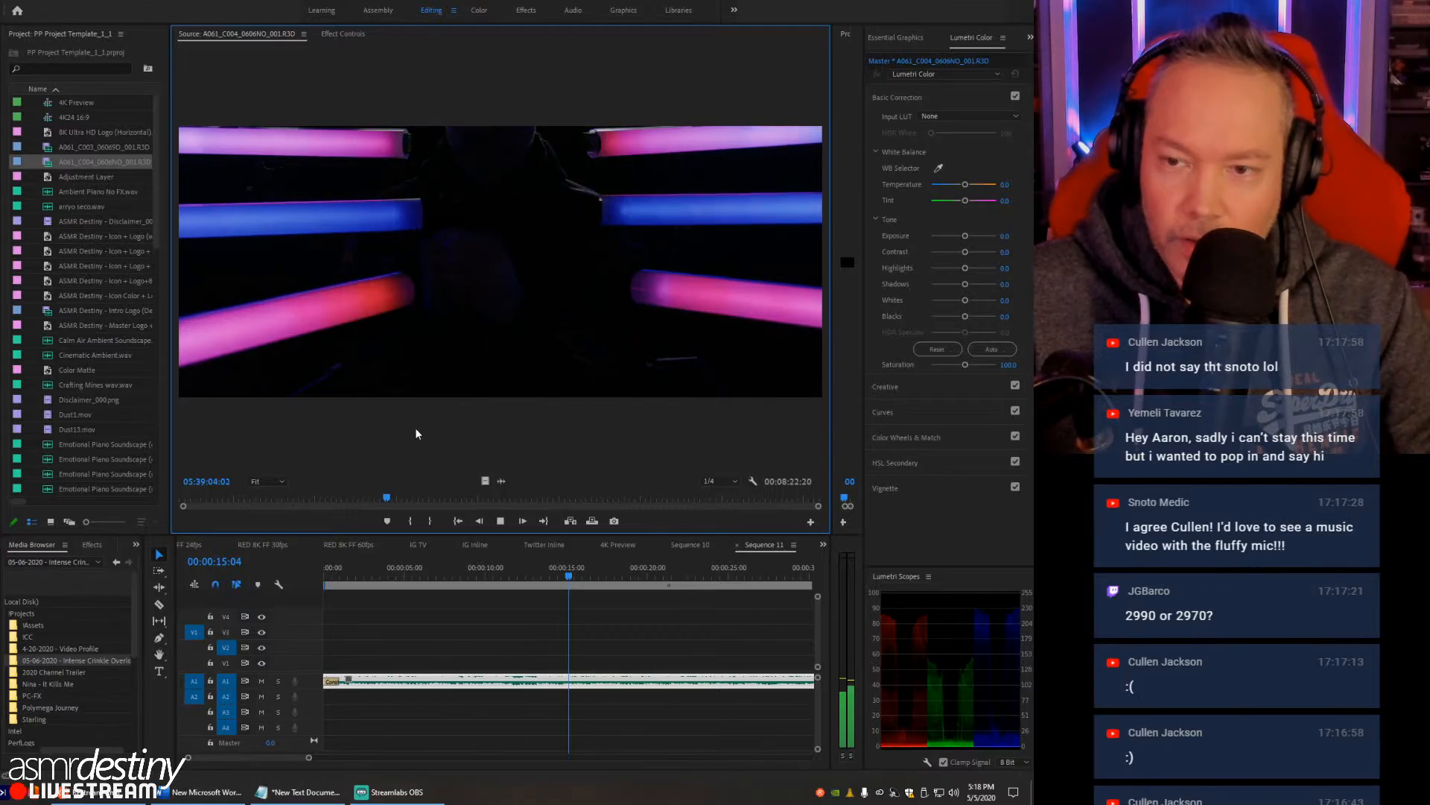
key(space)
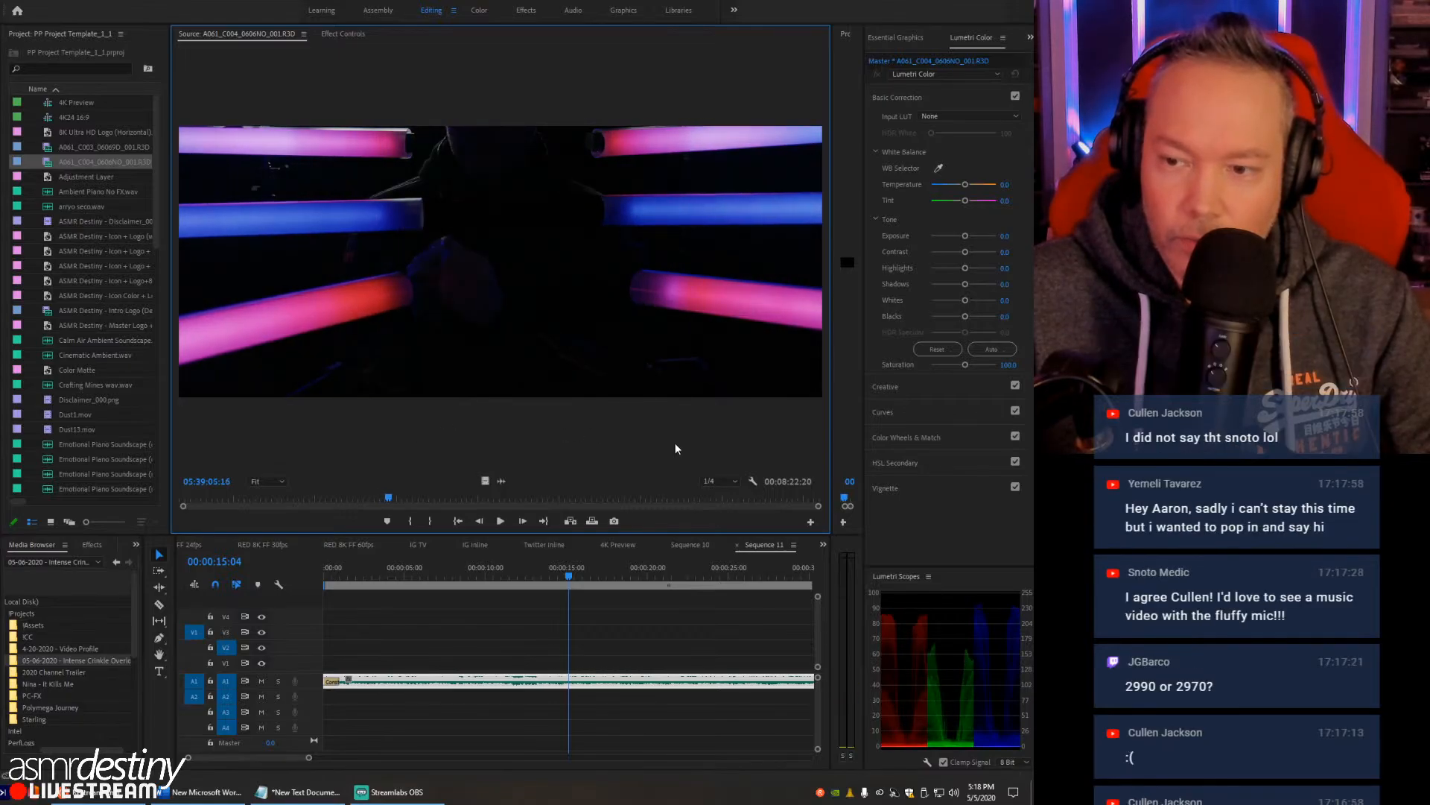
click(722, 482)
click(716, 535)
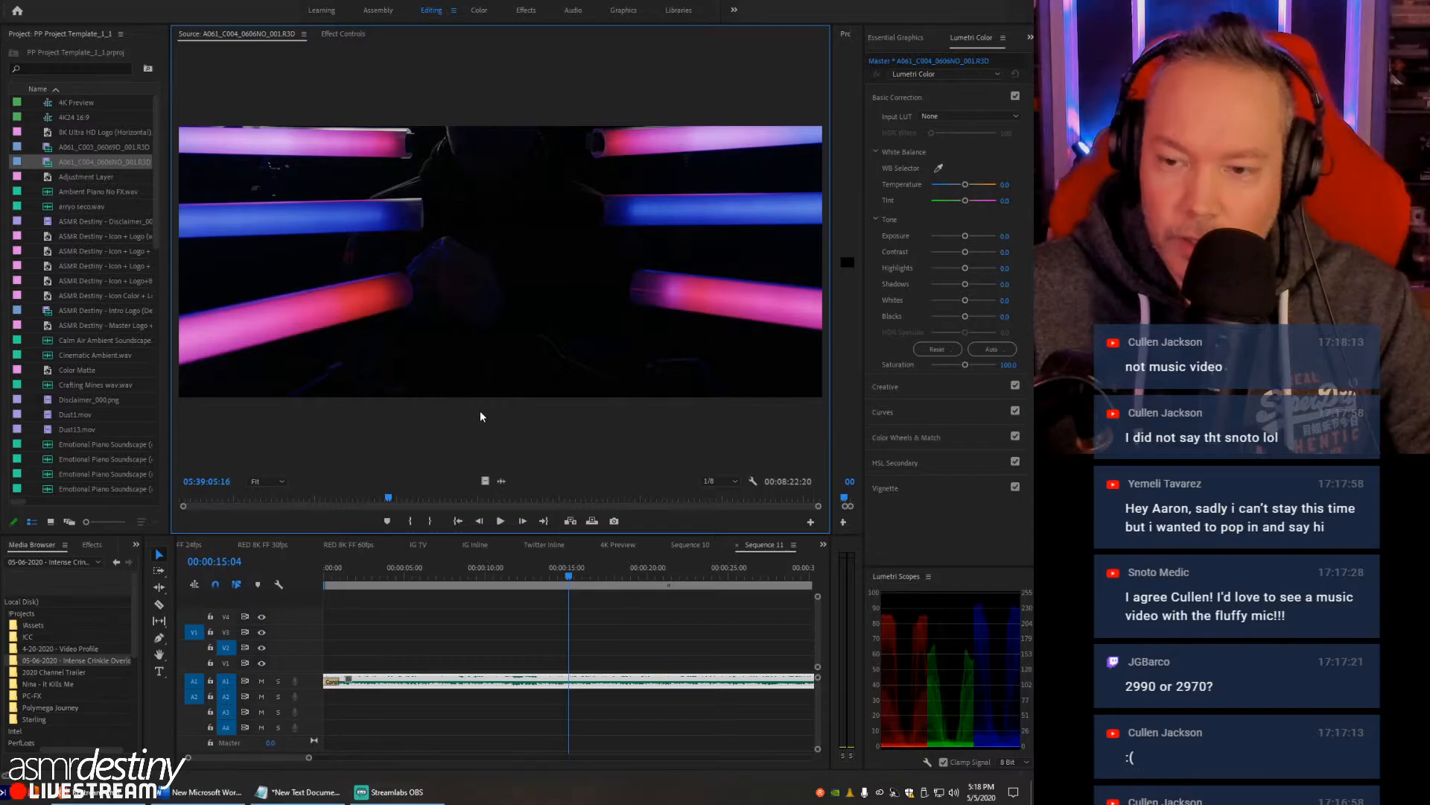
key(space)
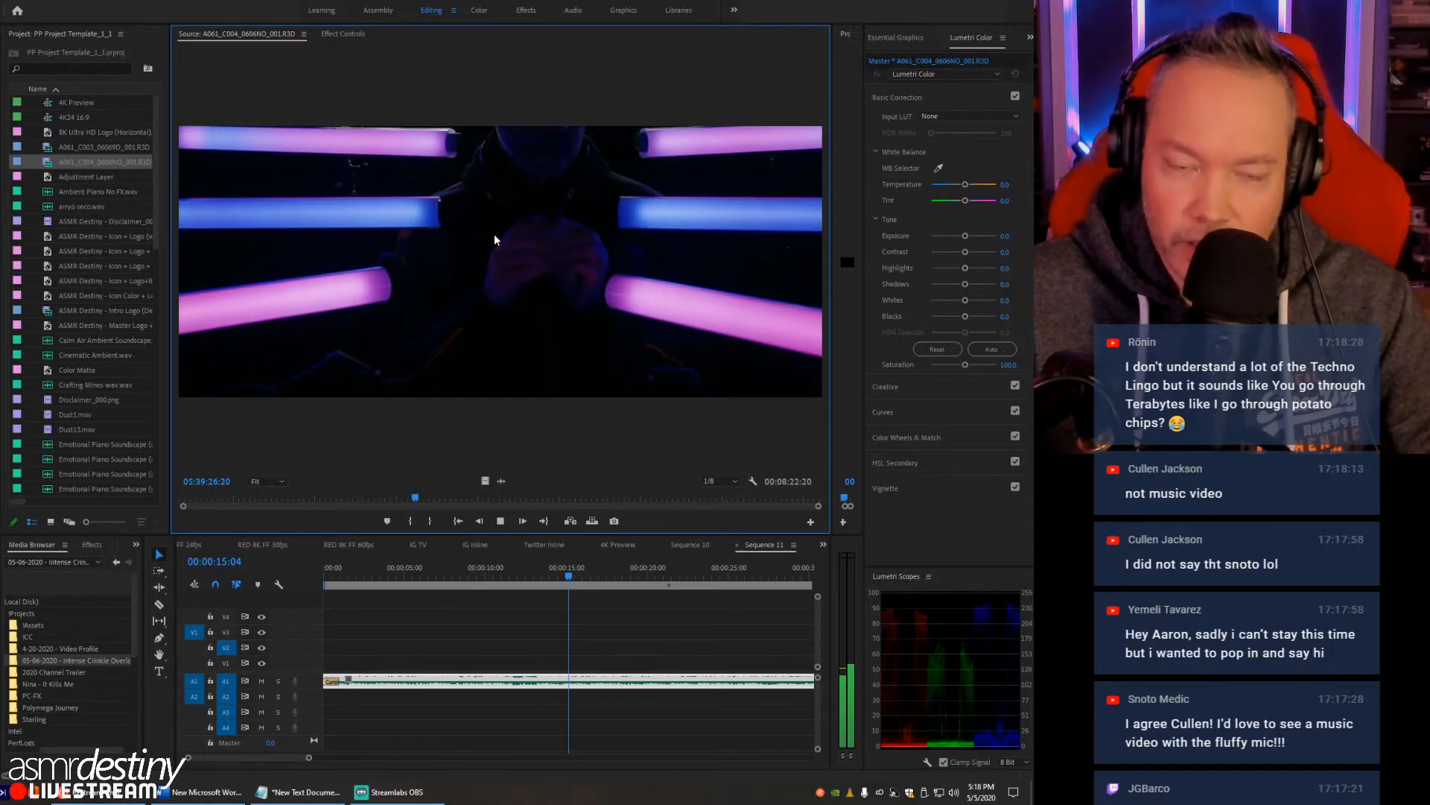
key(space)
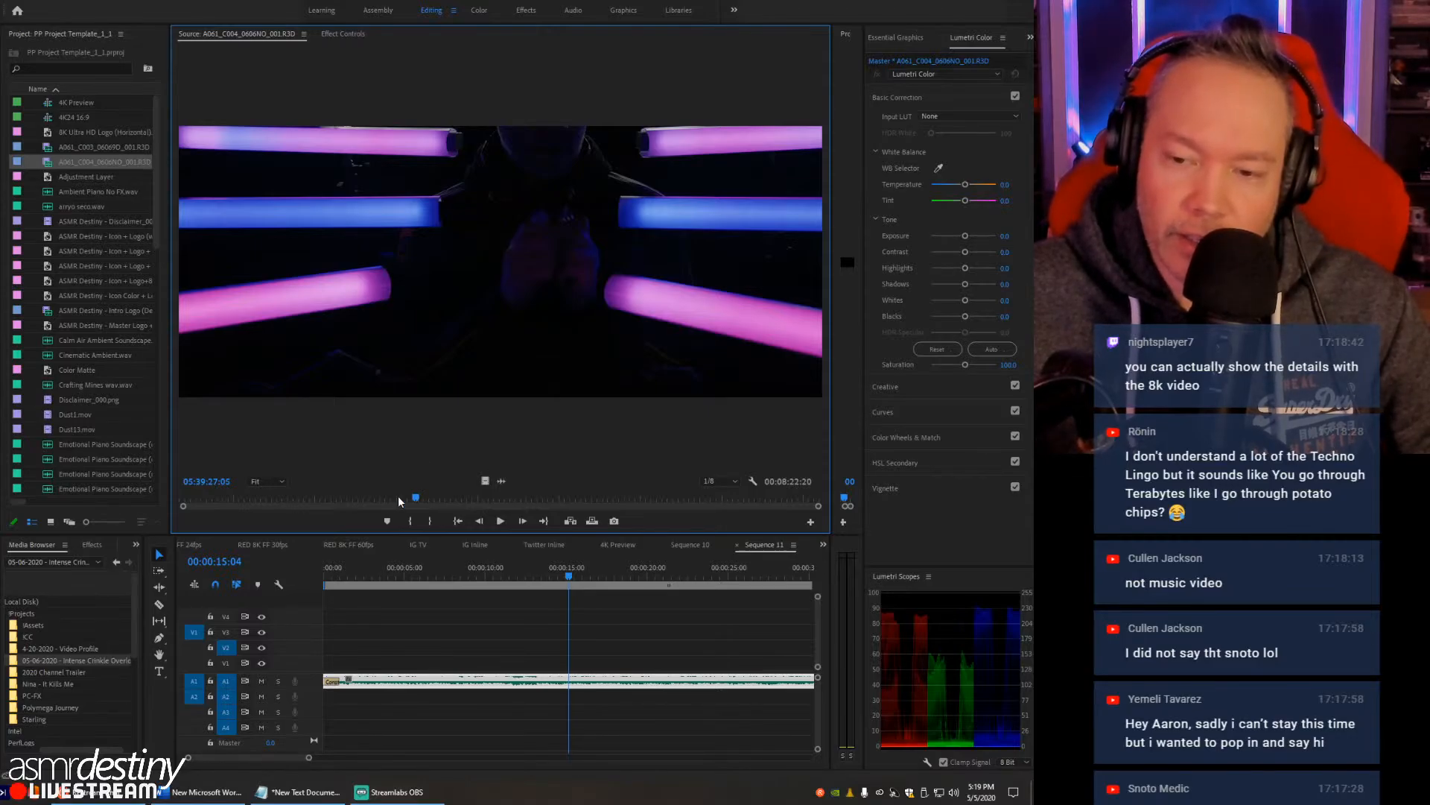
- Scrub the A061_C004 clip back to 05:37:22:10 and widen the Project panel to show the frame rates
drag(372, 499, 298, 498)
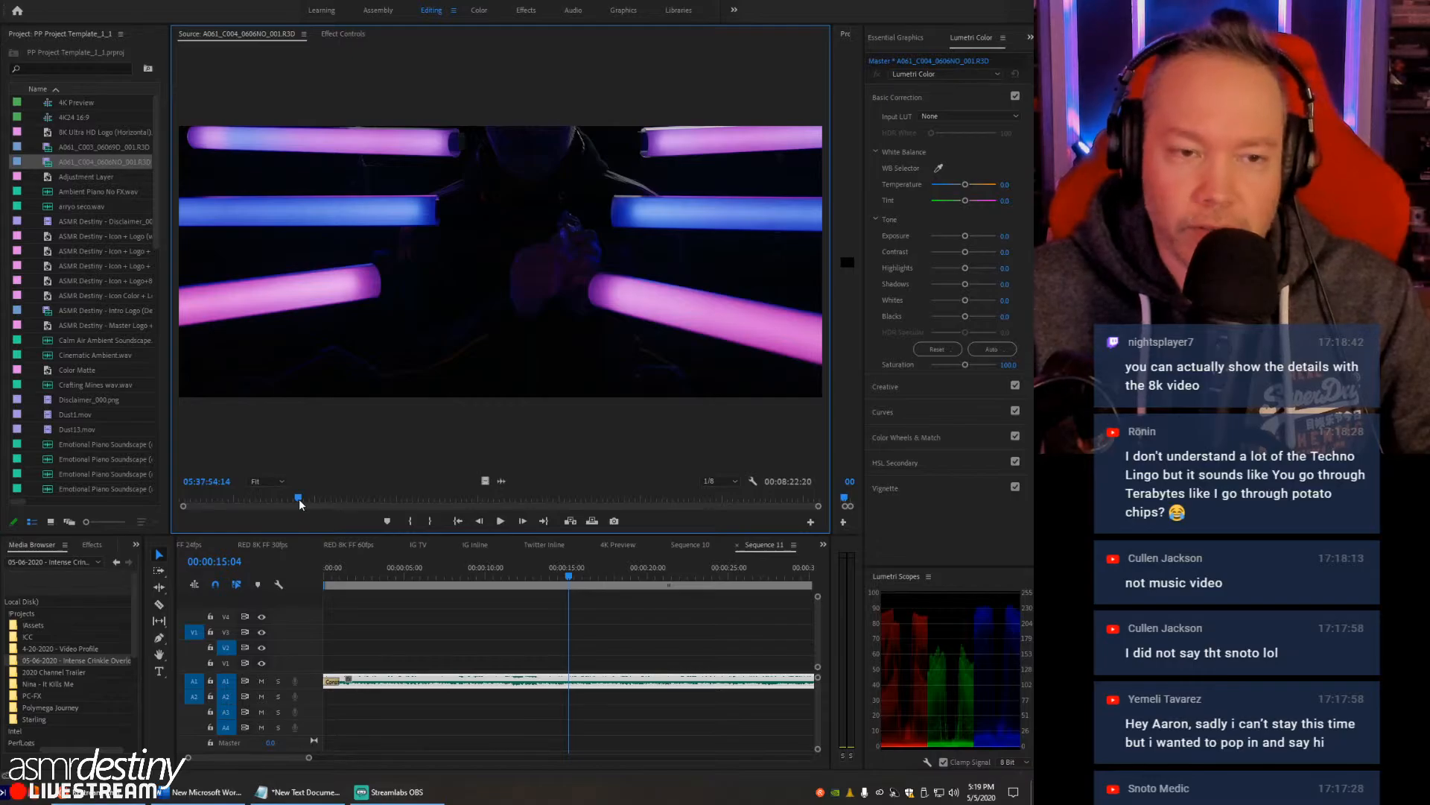
click(338, 499)
click(257, 499)
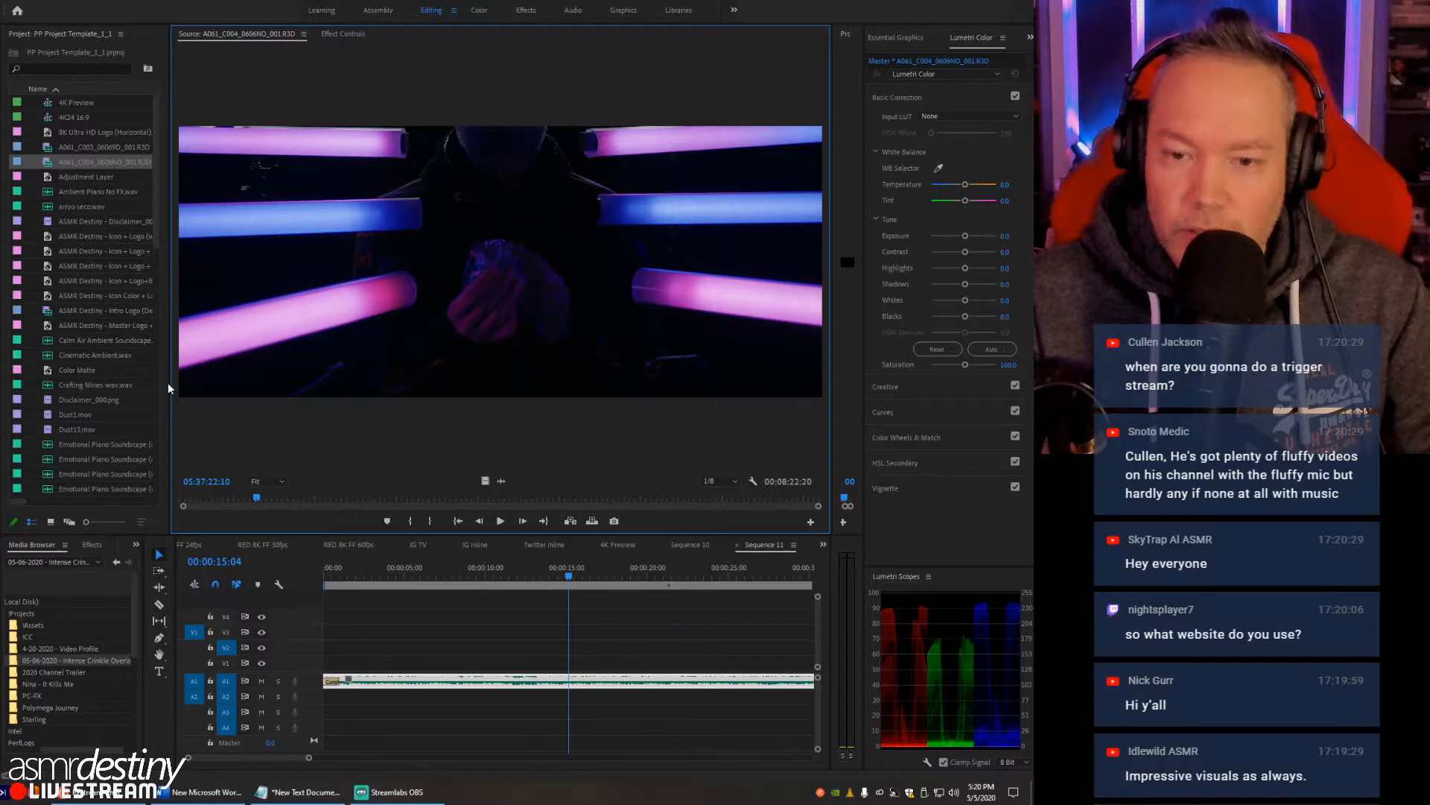
drag(174, 339, 253, 339)
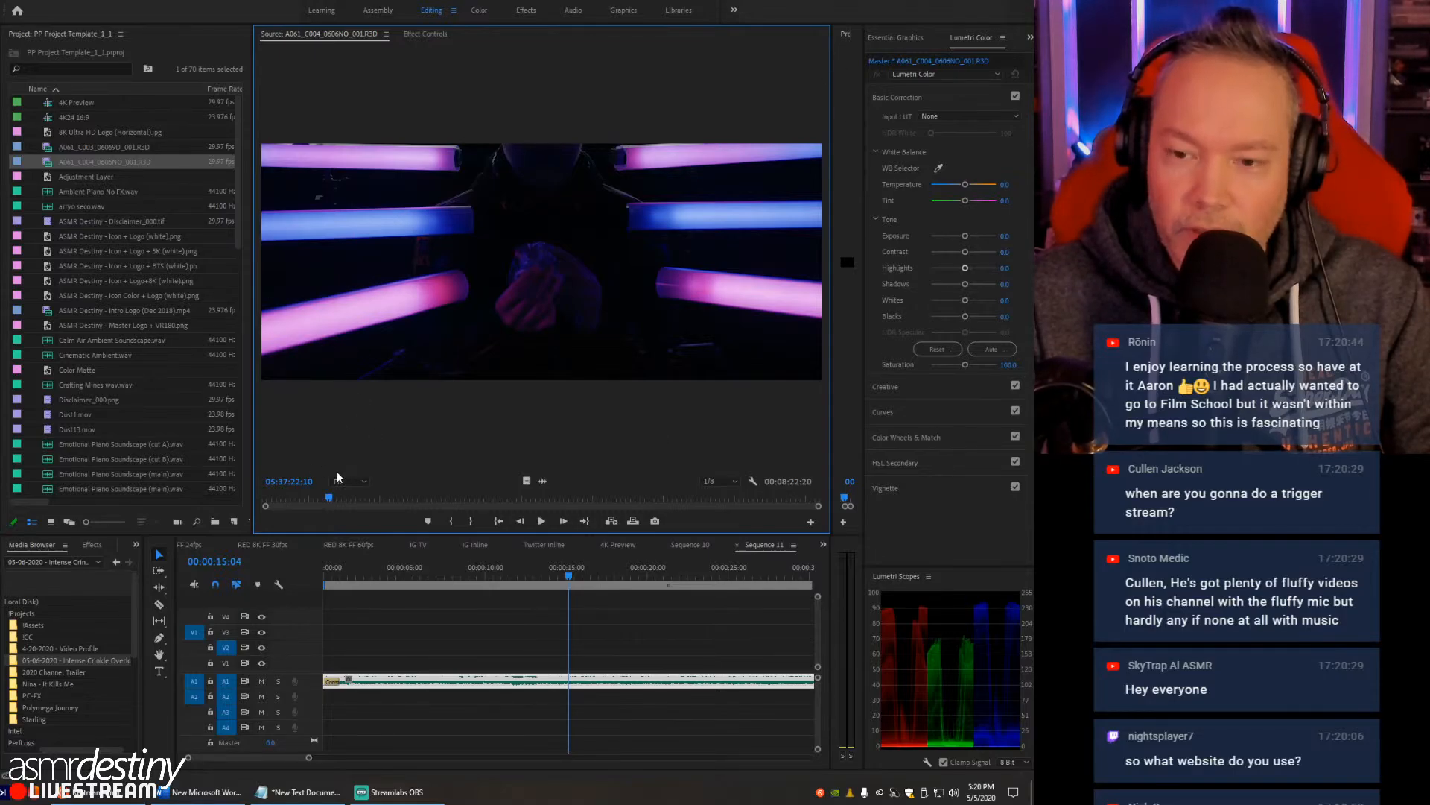
- Maximize the Source Monitor, inspect the hands and the sleeve lettering at 100% zoom, and return the zoom to Fit
key(grave)
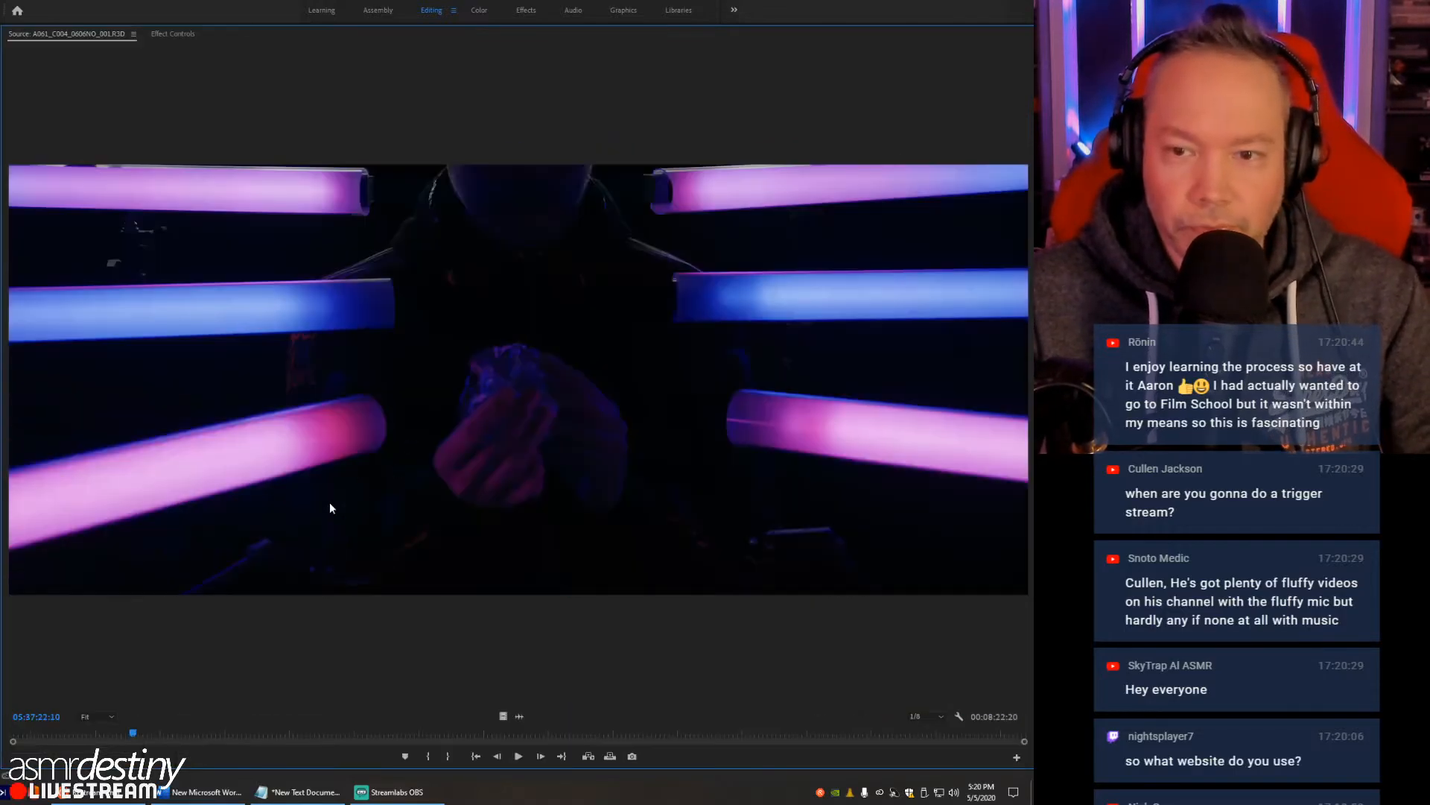
click(100, 715)
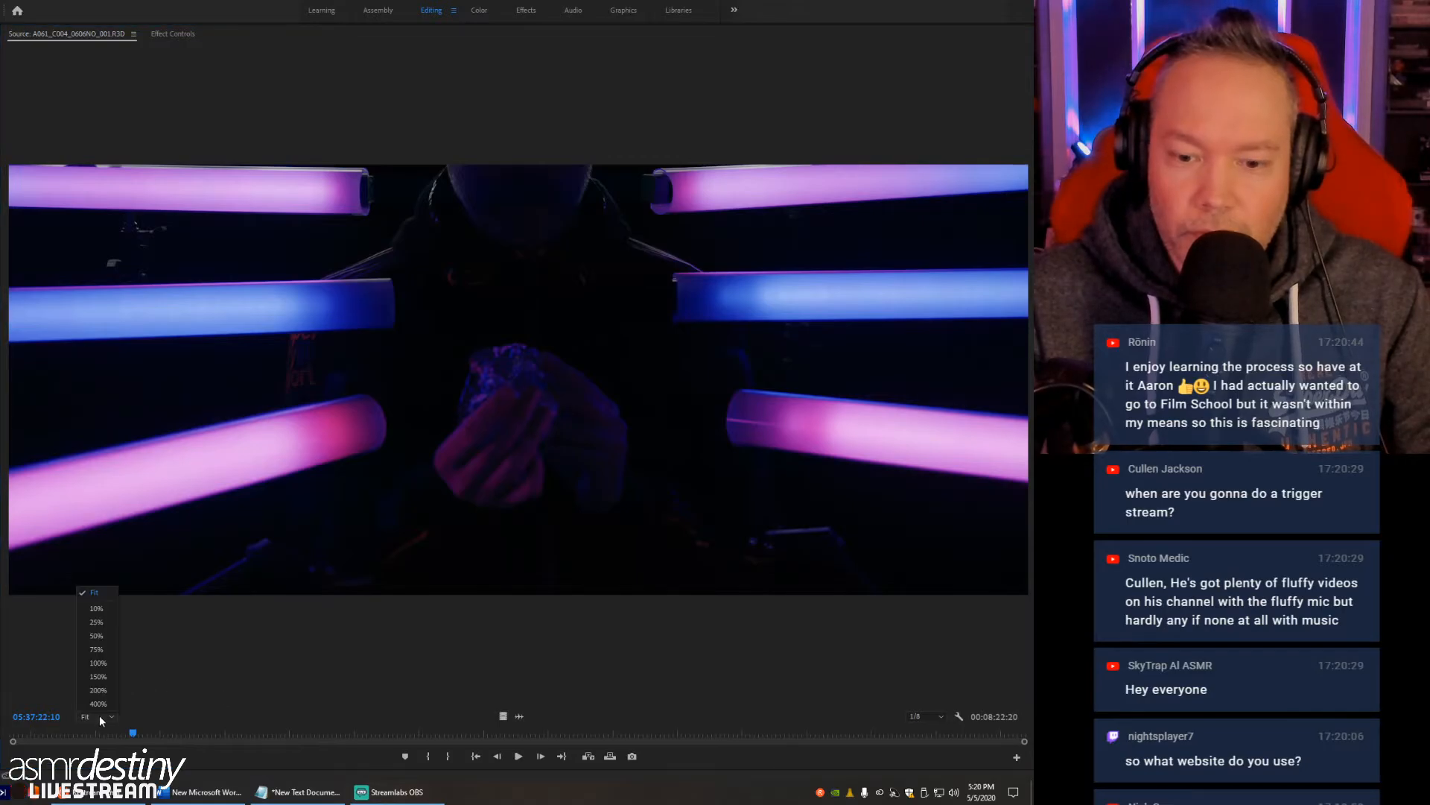
click(104, 662)
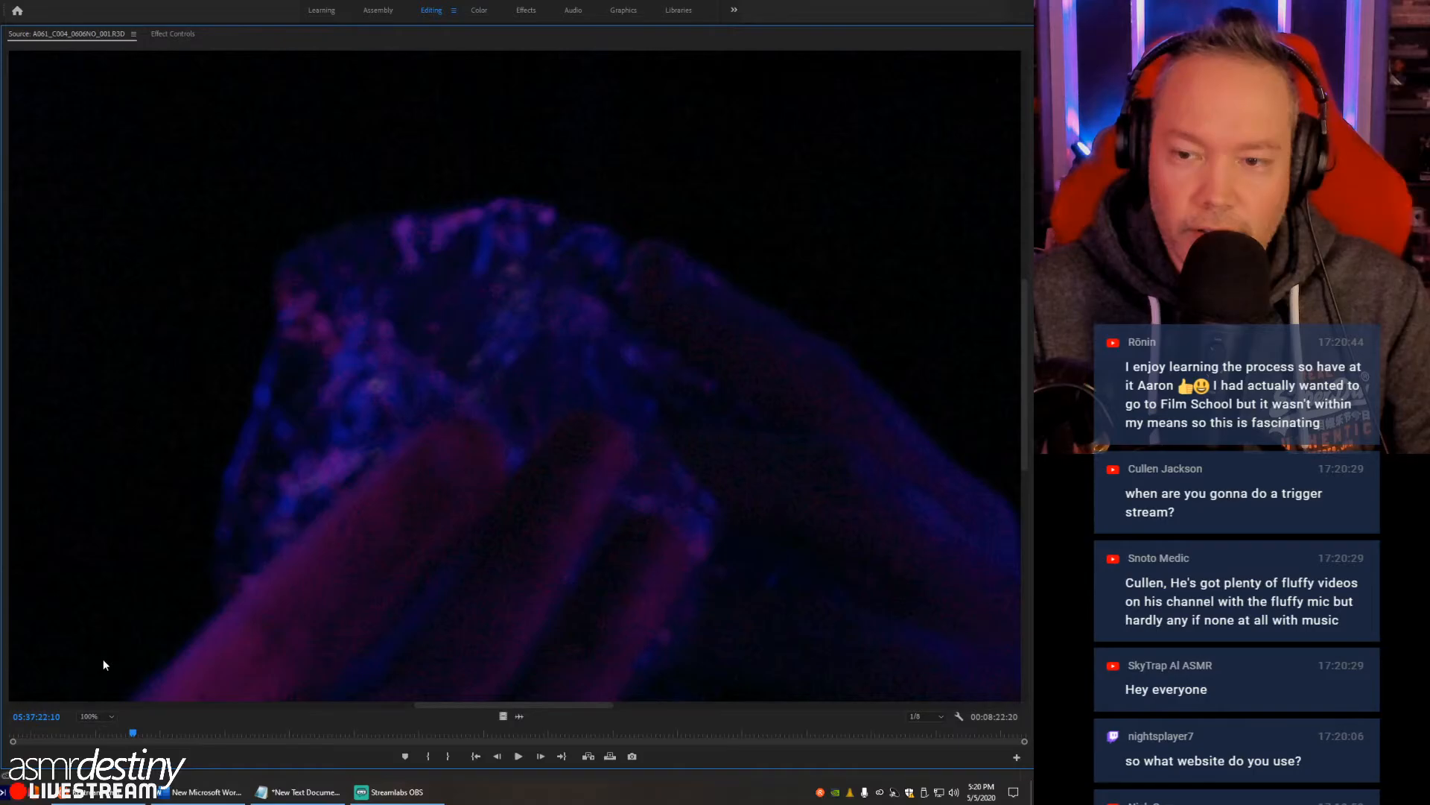
drag(546, 704, 319, 696)
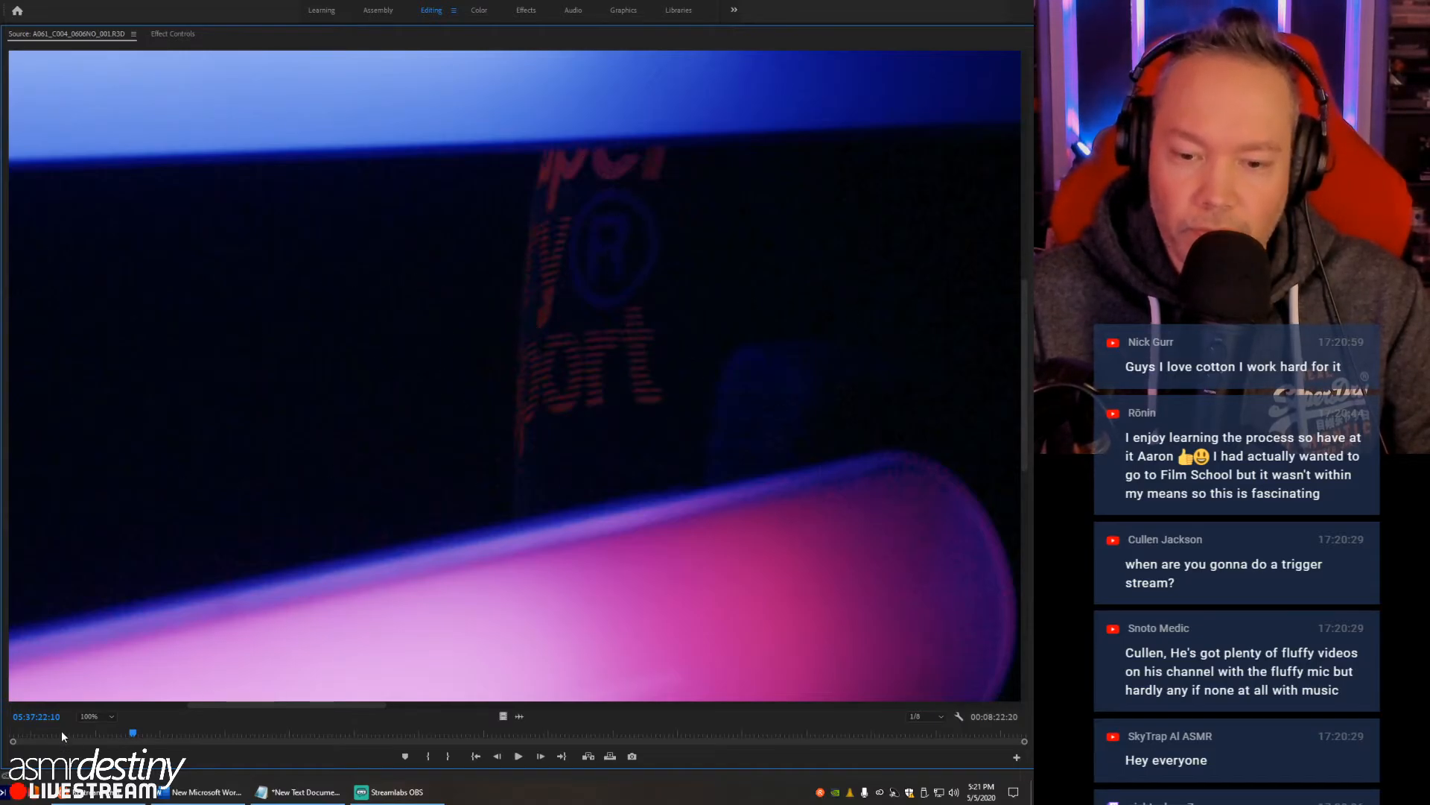
click(109, 714)
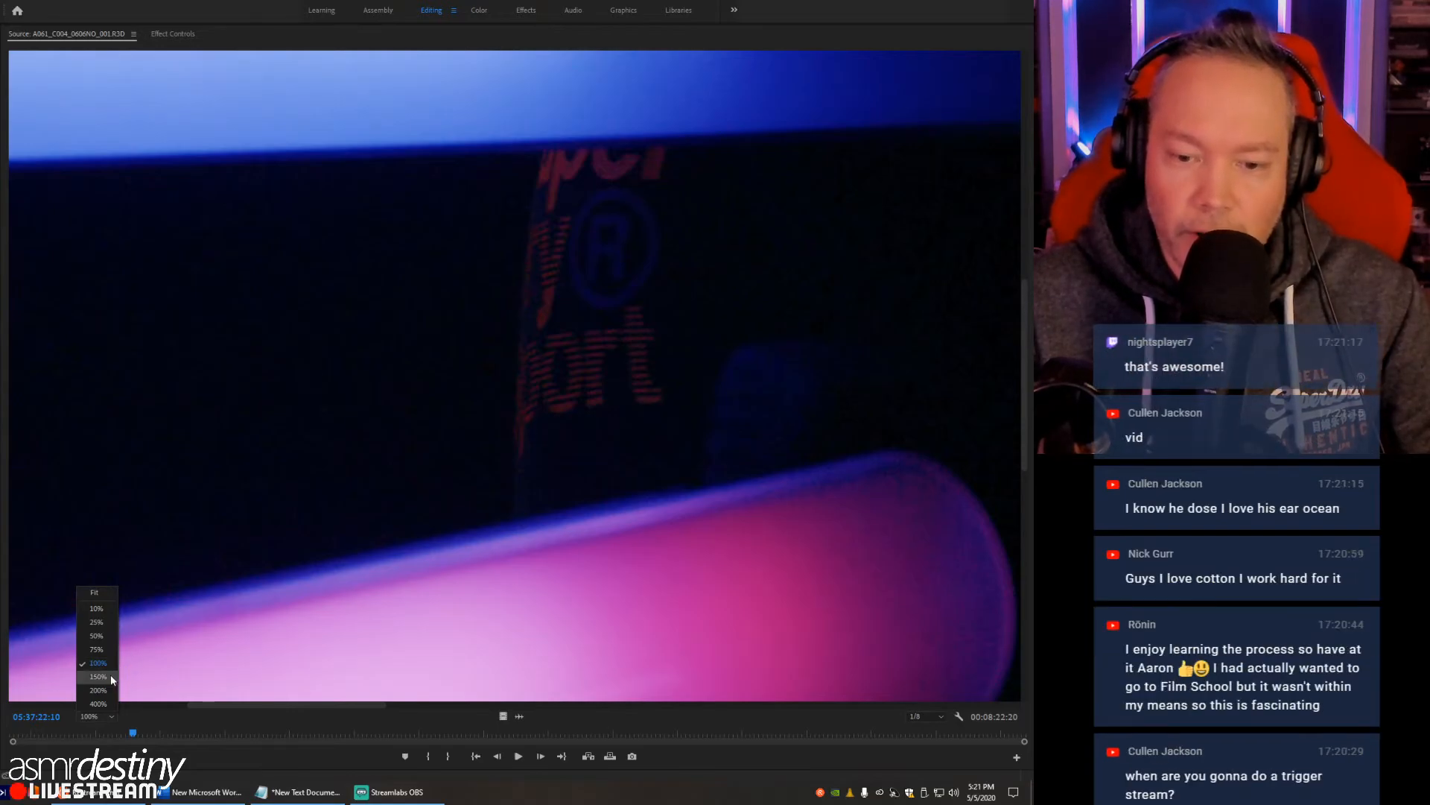
click(100, 596)
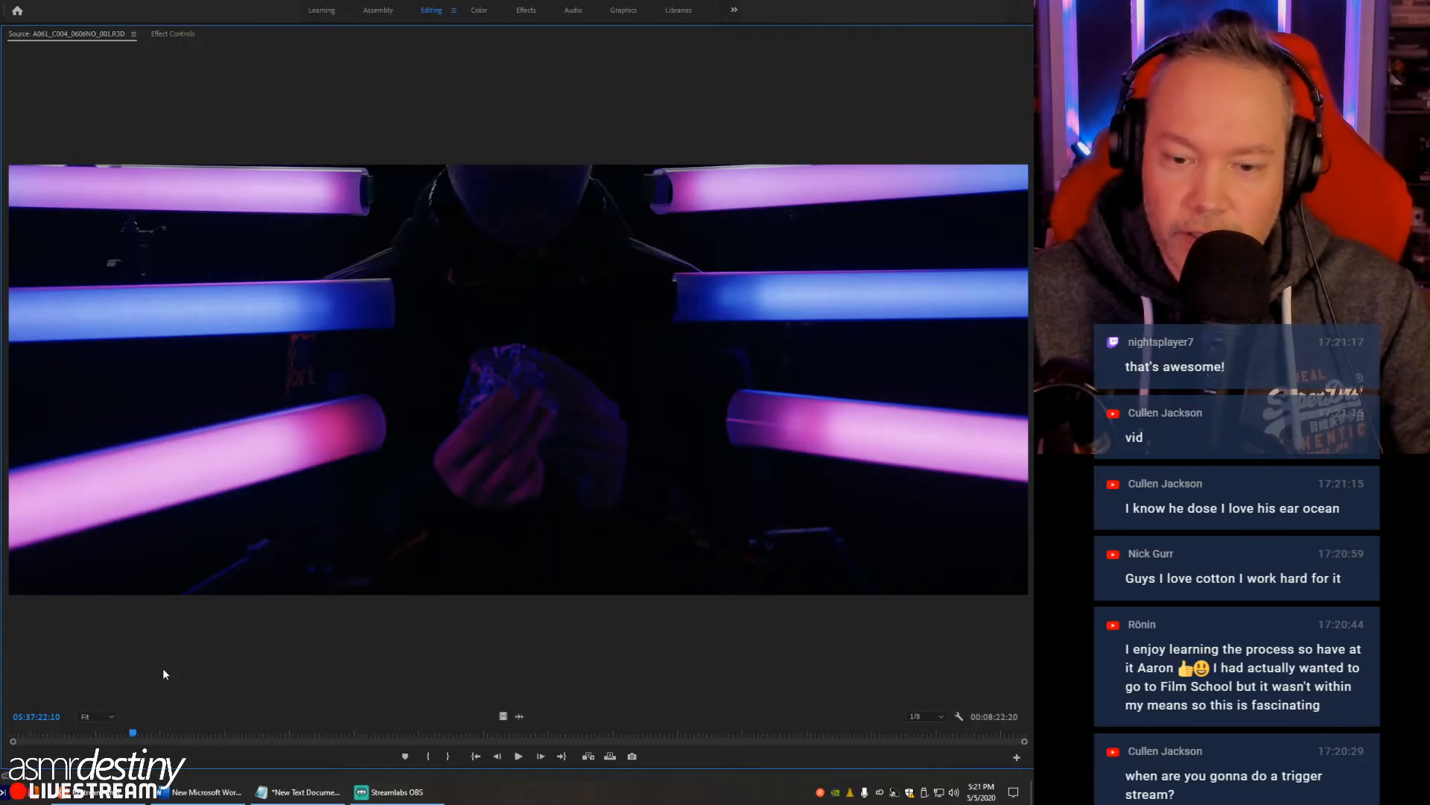
- Inspect the chin and collar area of the frame at 100% zoom, return to Fit and restore the normal panel layout
click(105, 717)
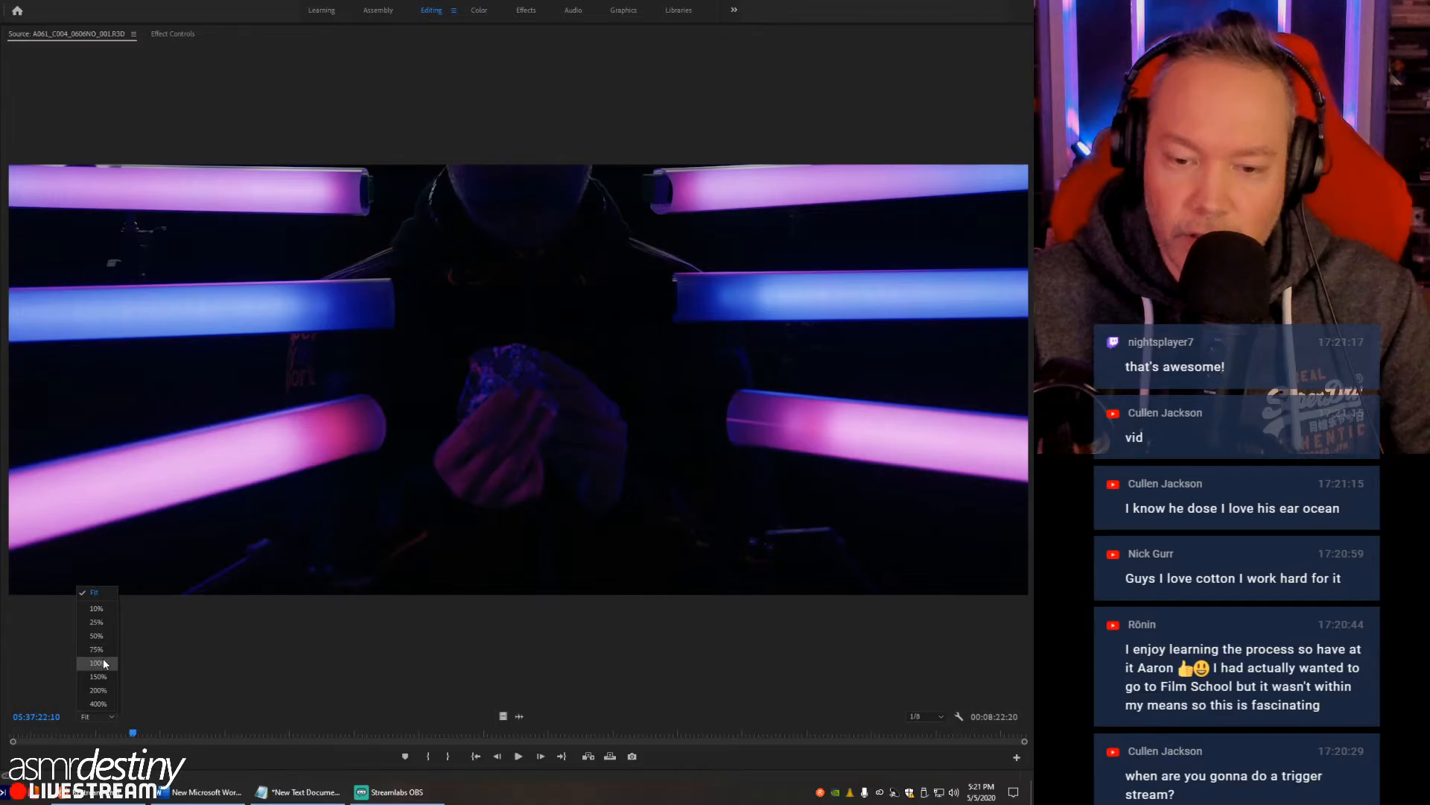
click(103, 659)
drag(1025, 299, 1022, 57)
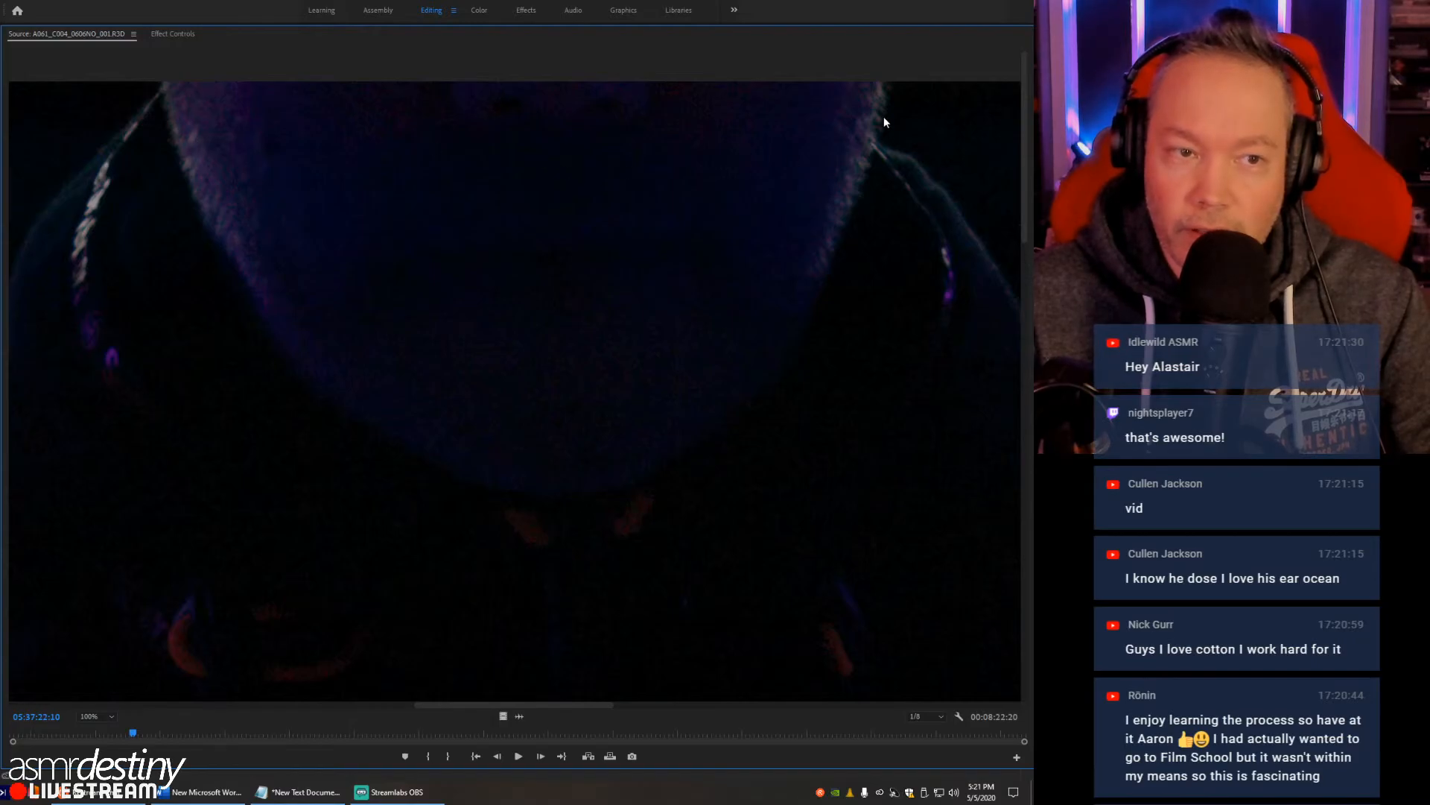
click(115, 717)
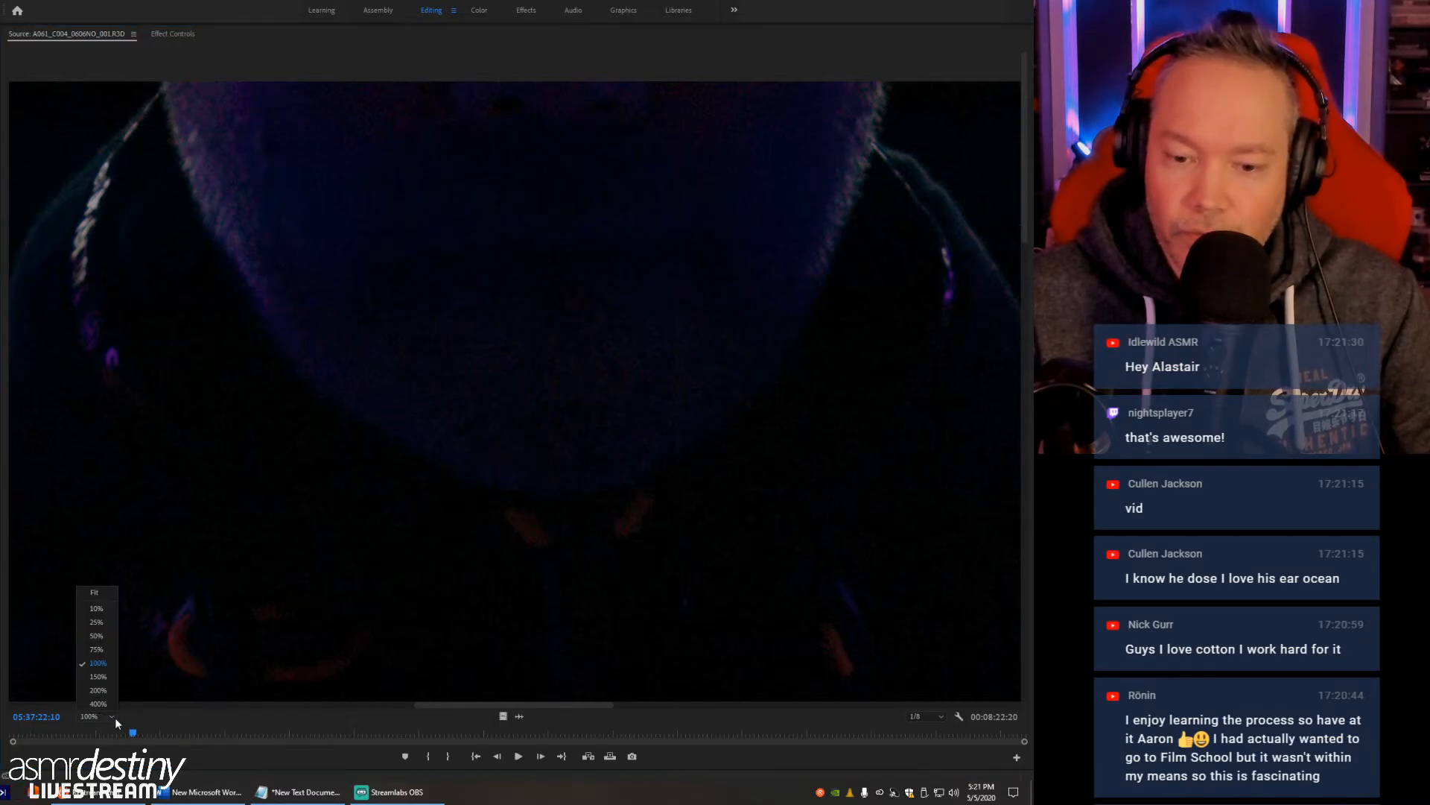
click(108, 597)
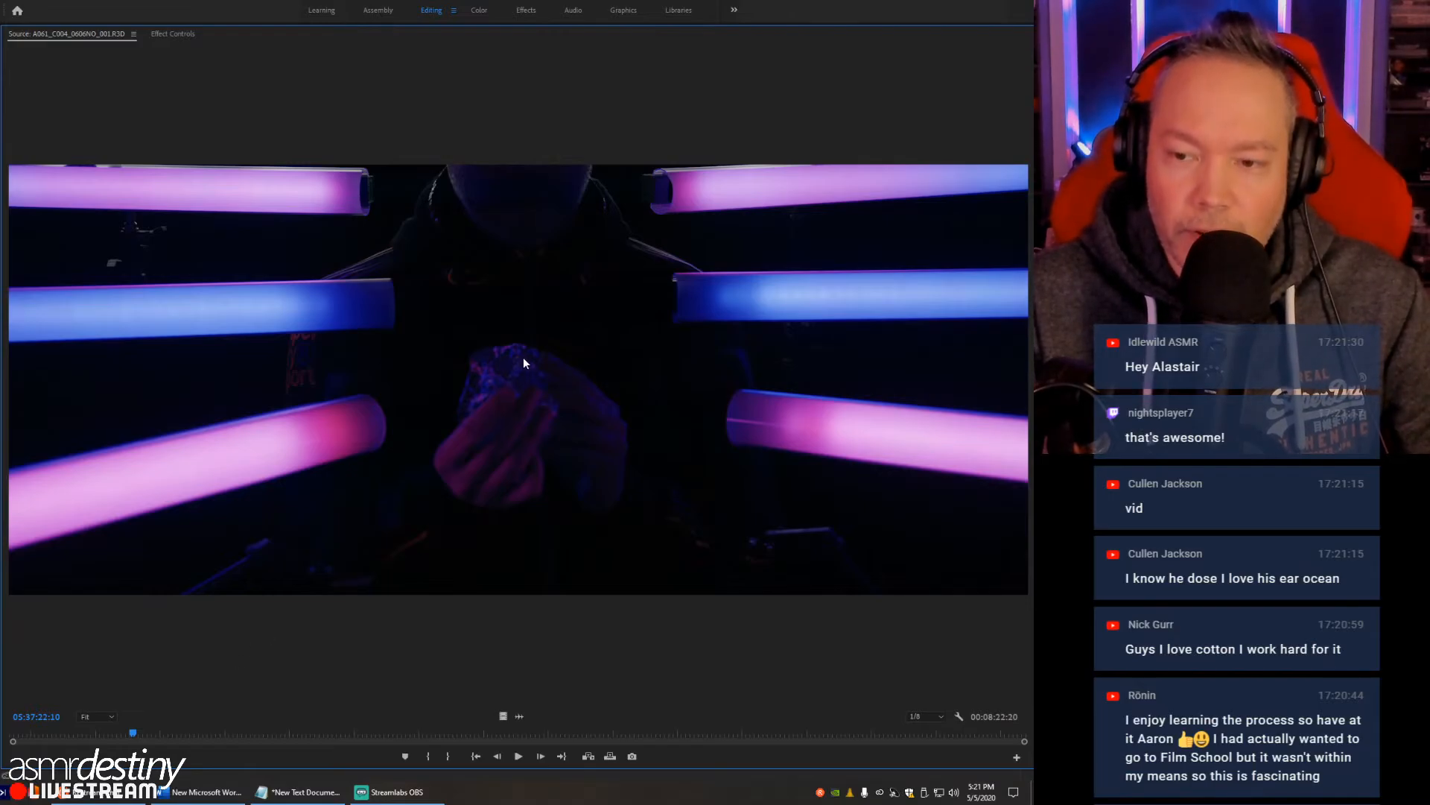
key(grave)
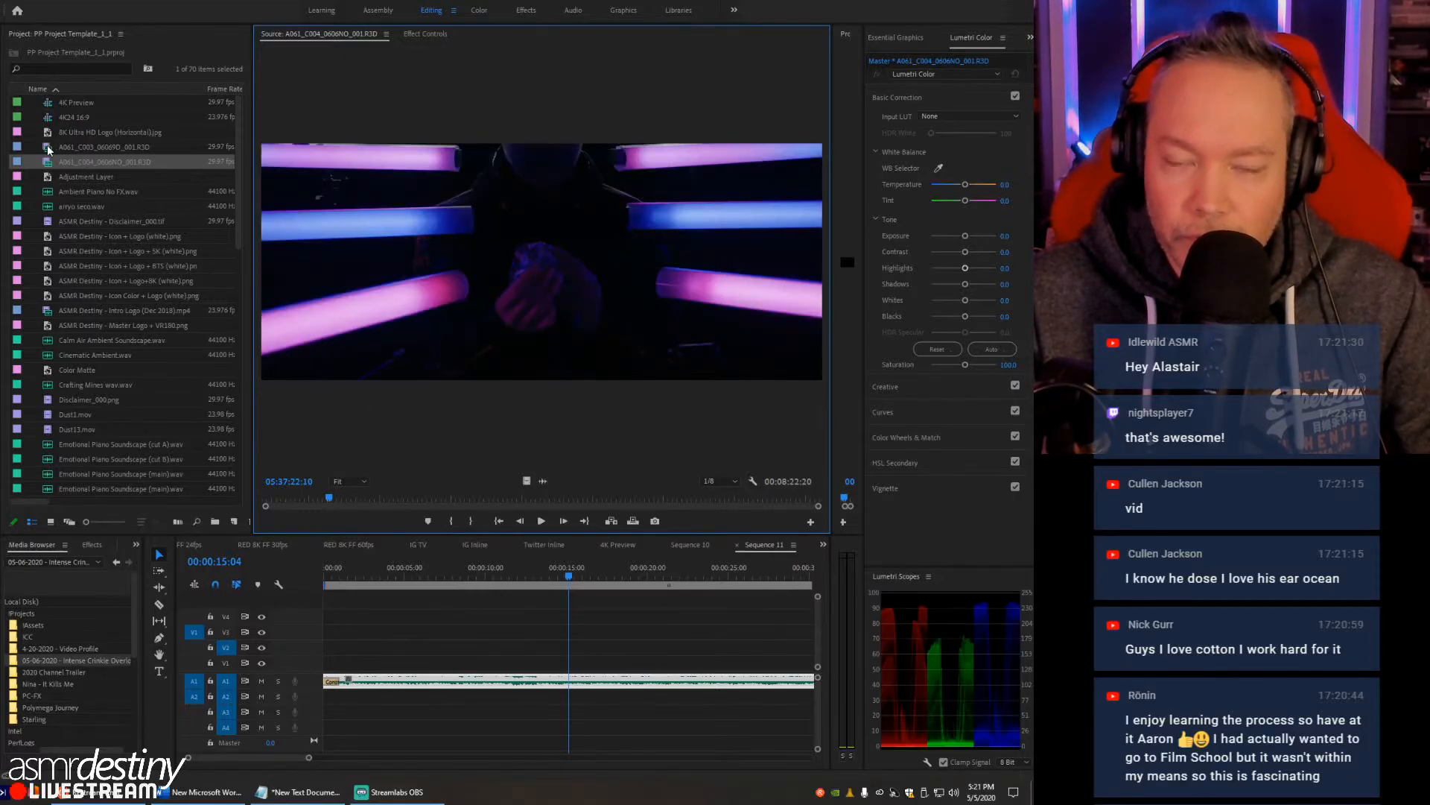
- Import the image Livestream TN - Master for YouTube.jpg from the !Livestream assets folder into the project
scroll(35, 269, down, 4)
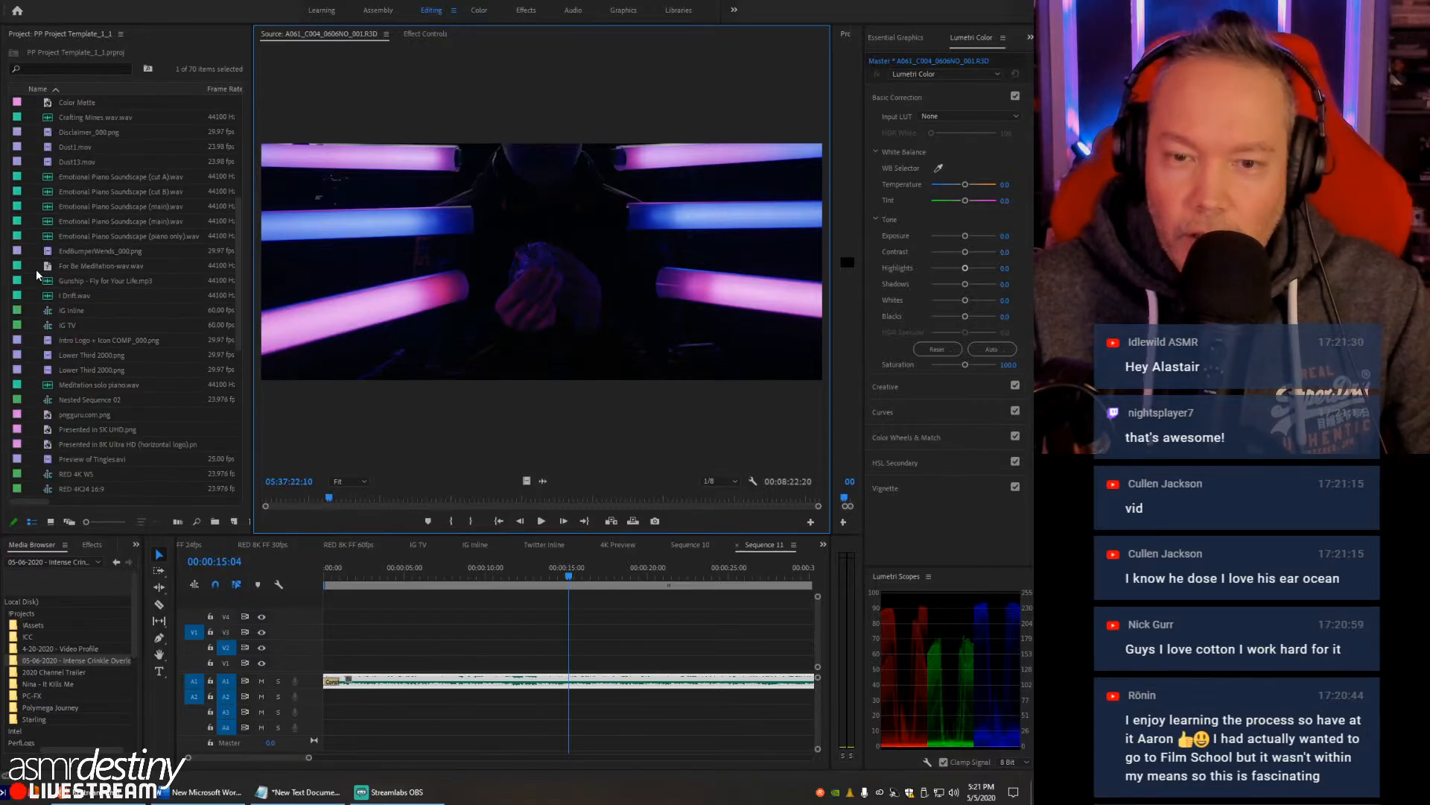
scroll(36, 270, down, 5)
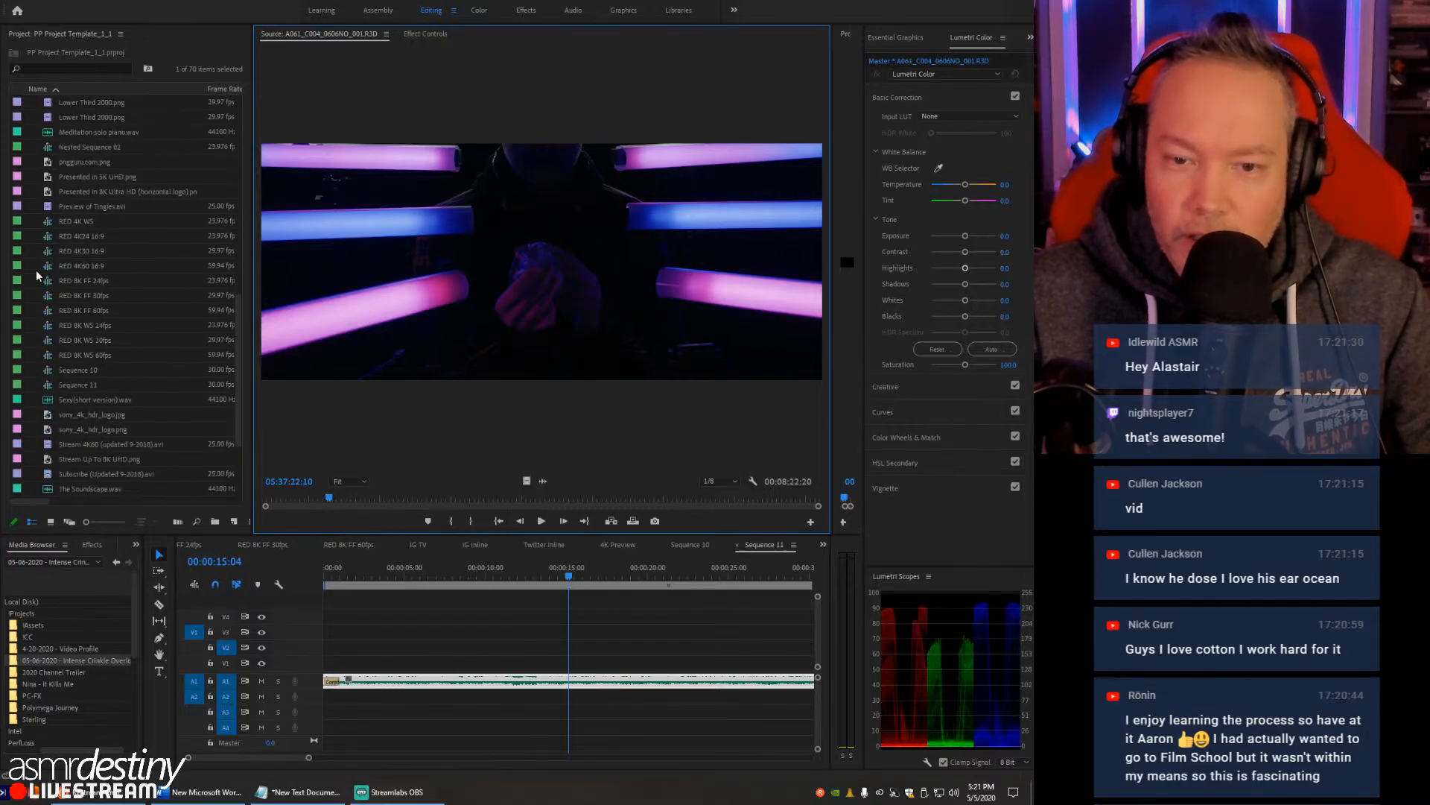
key(ctrl+i)
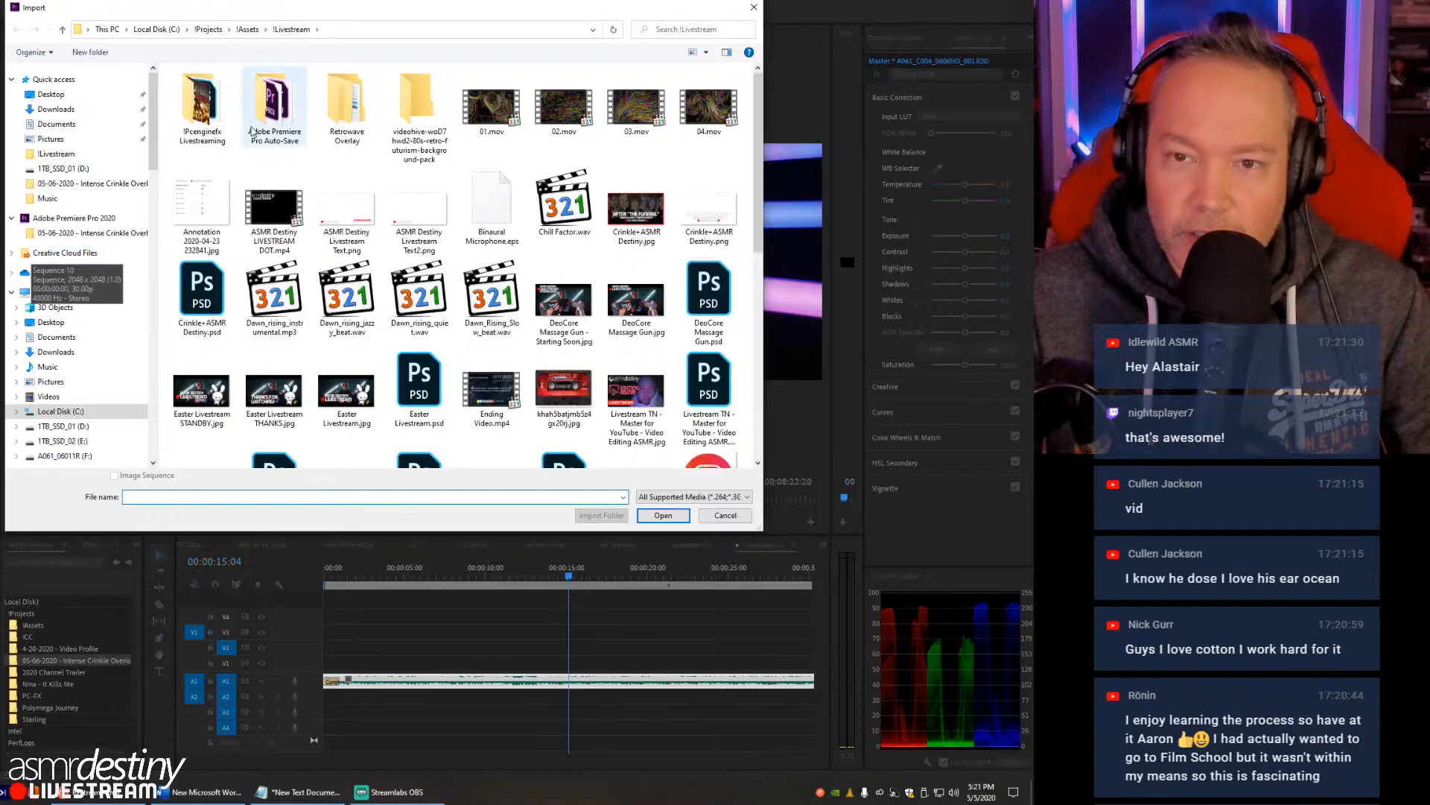
scroll(634, 261, down, 3)
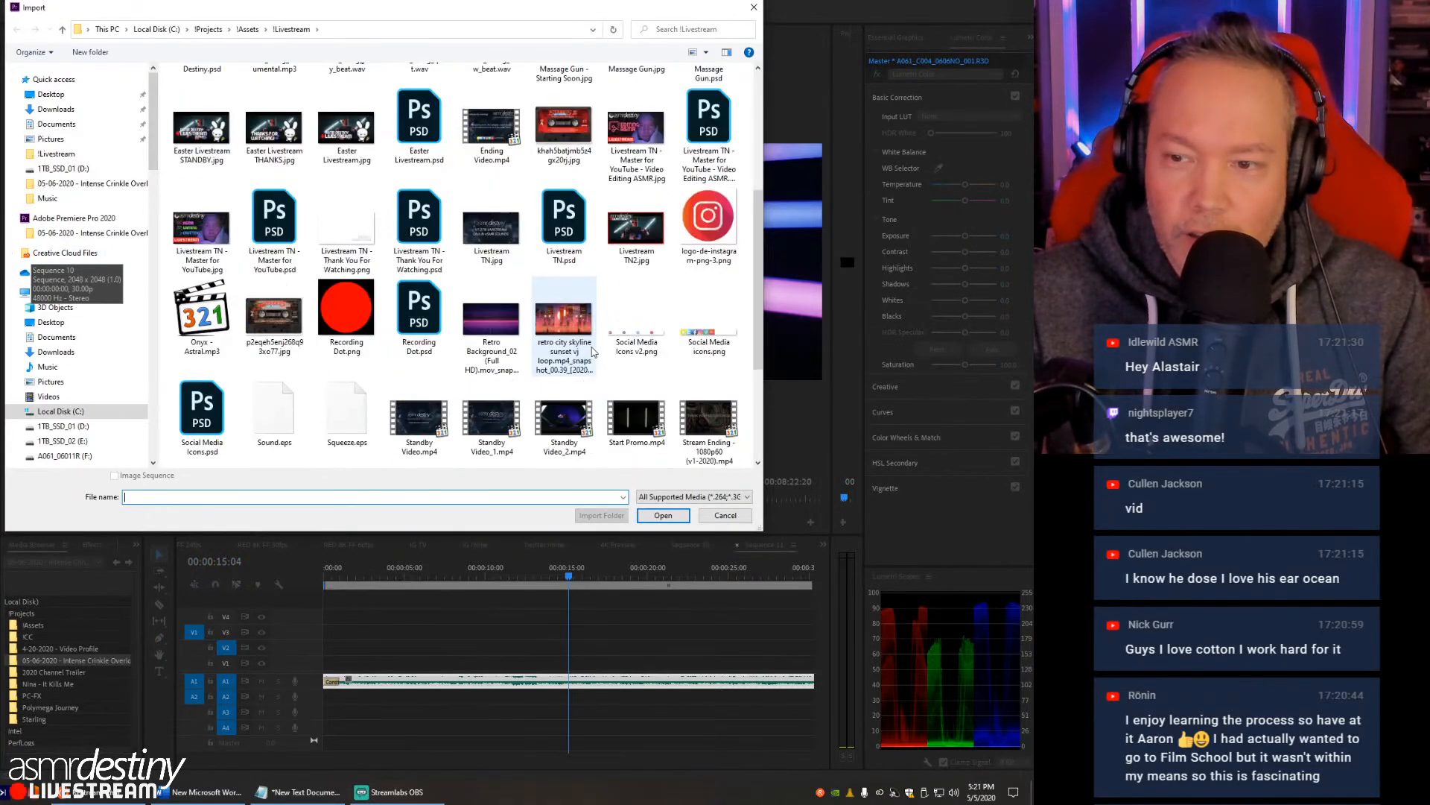
scroll(564, 330, up, 3)
scroll(565, 330, down, 3)
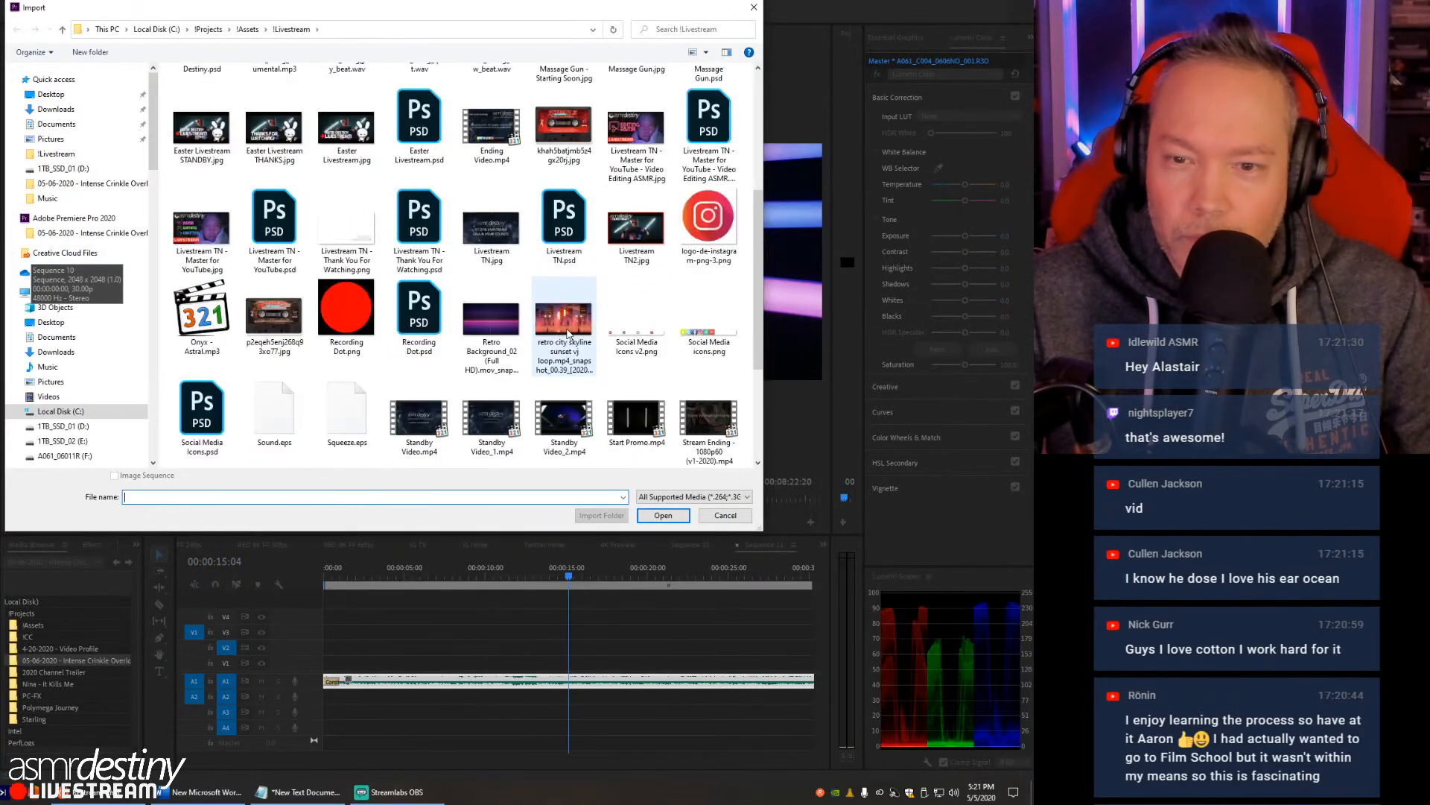
double_click(213, 226)
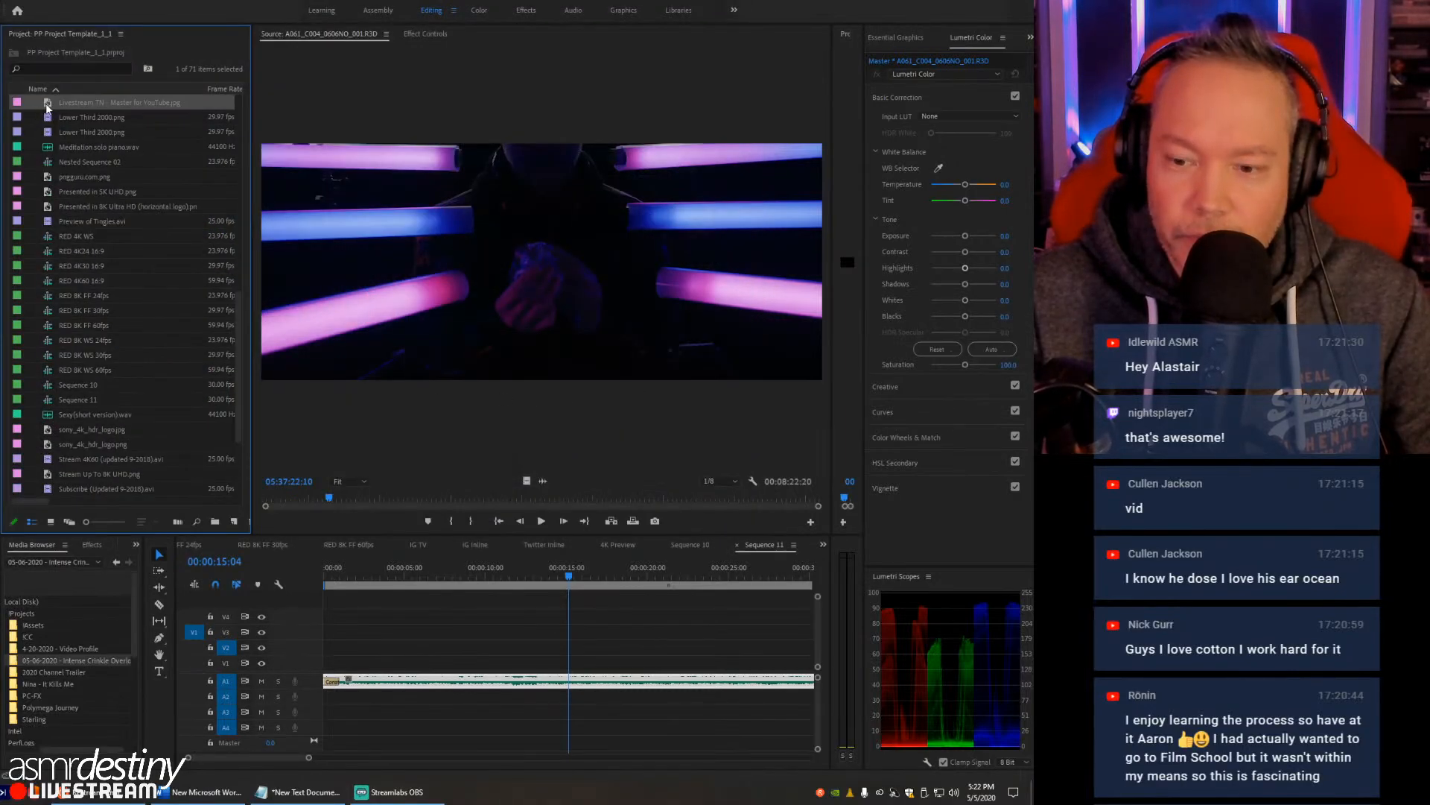
- Place the Livestream TN image in Sequence 11, move it to track V2 around 00:00:09:04, and delete it from the timeline
drag(504, 587, 535, 661)
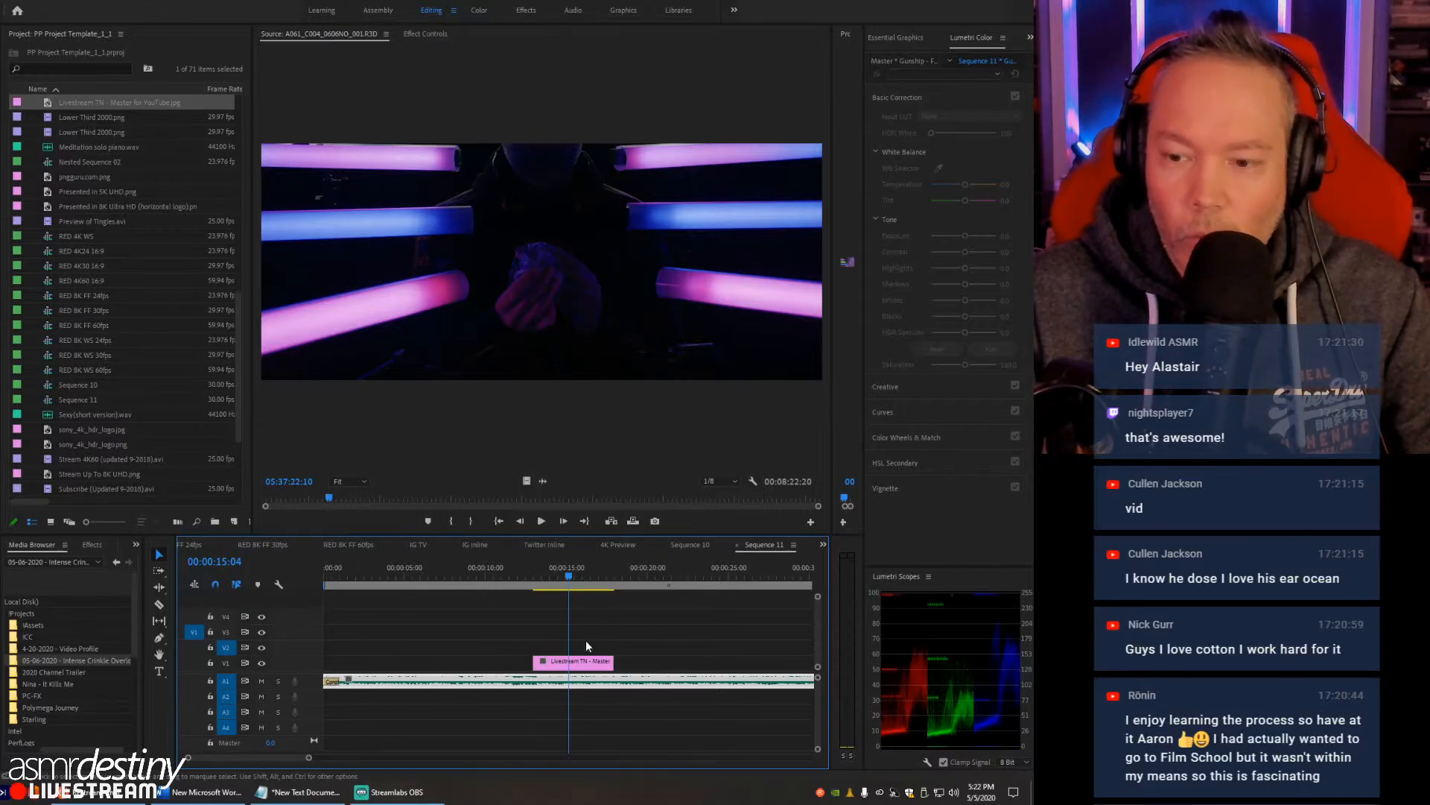
drag(588, 661, 474, 576)
click(473, 572)
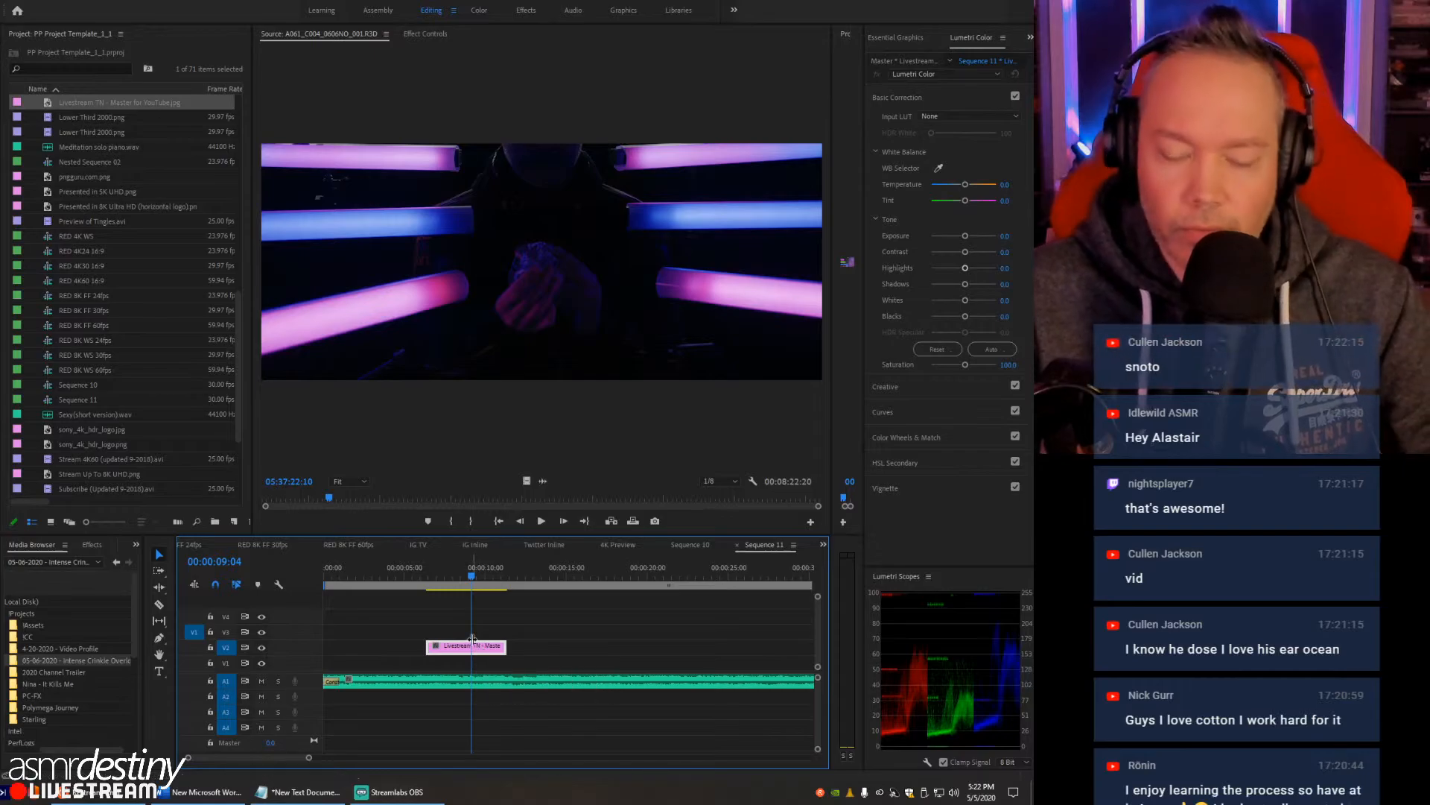
key(Delete)
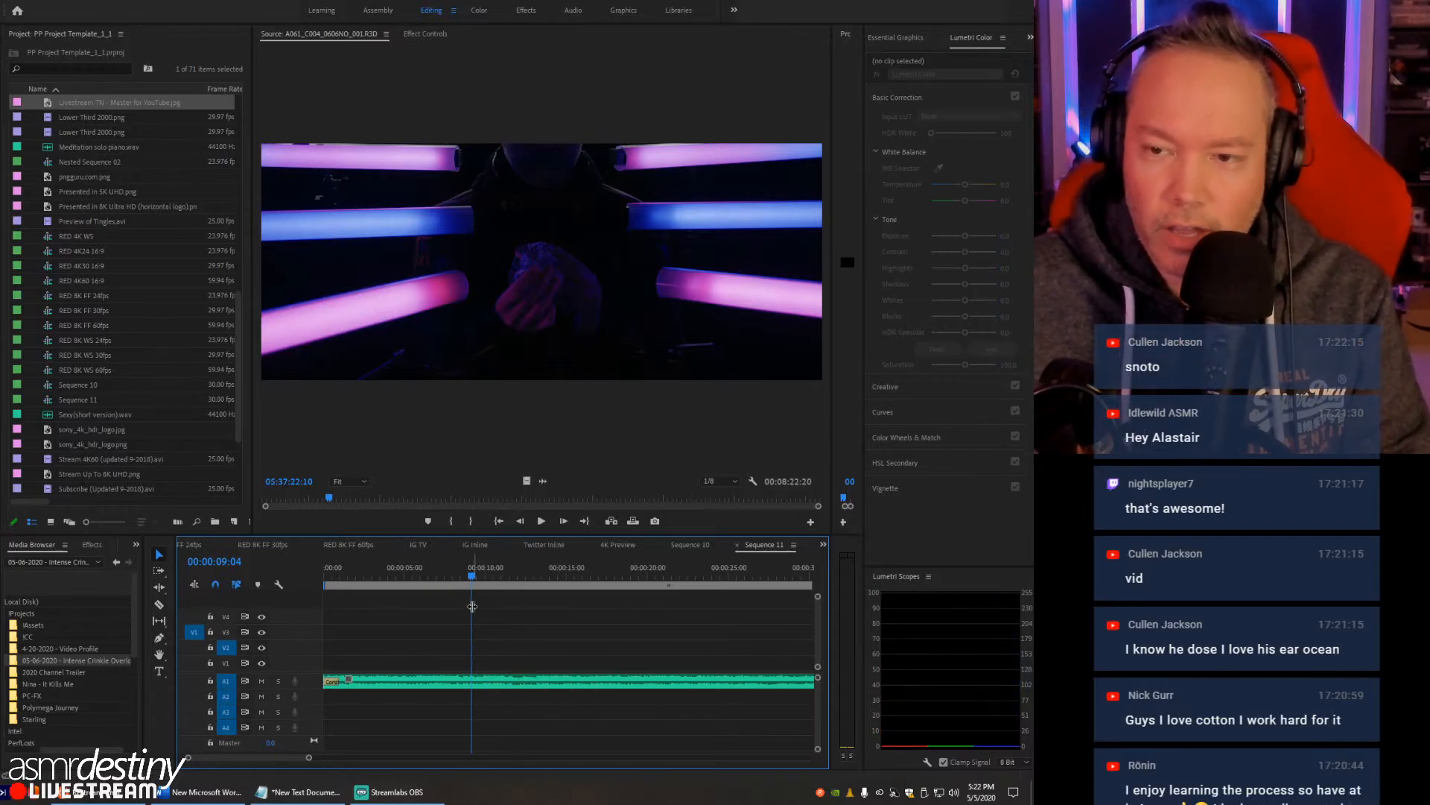
- Put the A061_C003 R3D clip into a new bin and create a sequence matching the clip's settings
scroll(46, 174, up, 5)
scroll(53, 194, down, 2)
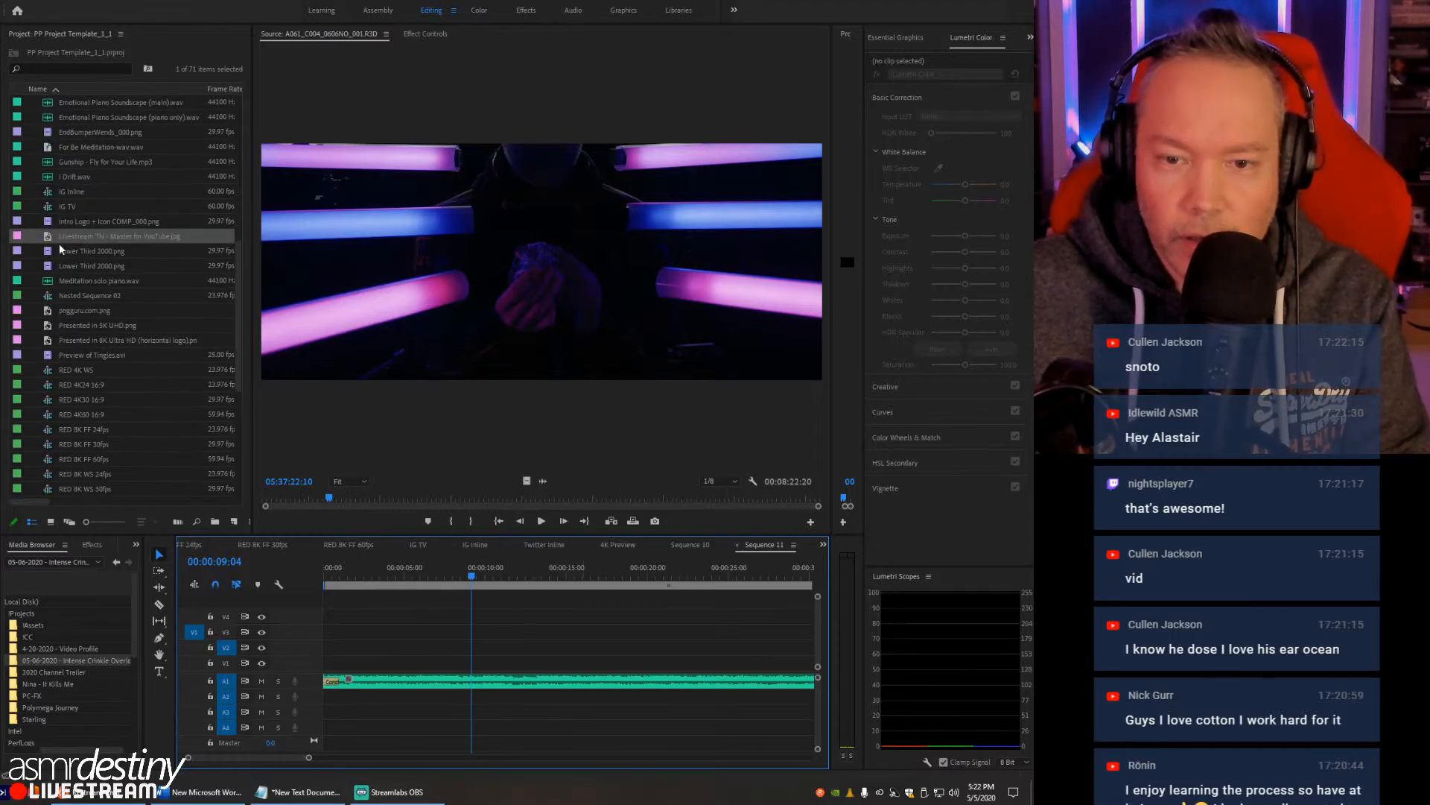
scroll(61, 248, up, 10)
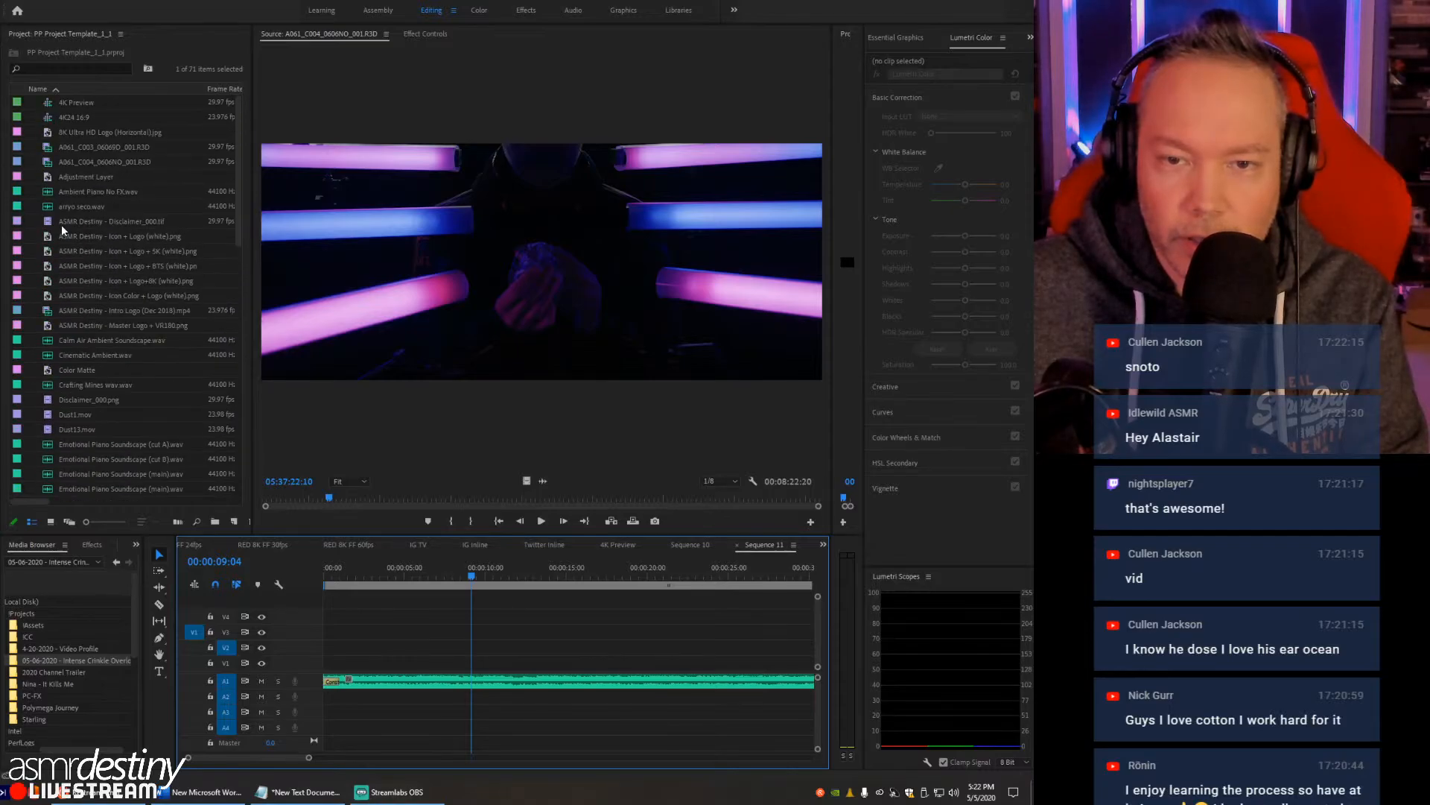
click(51, 149)
click(214, 520)
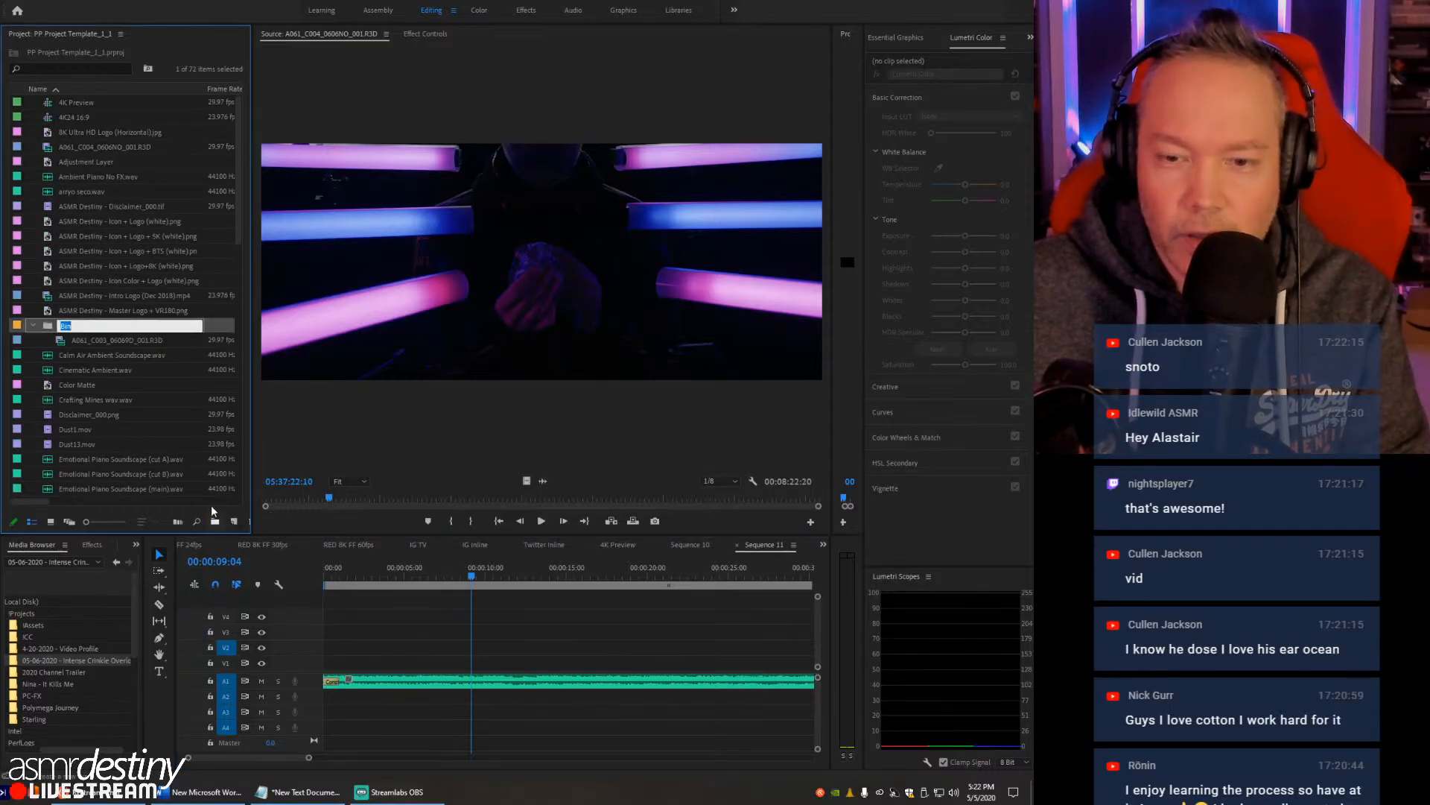
click(68, 343)
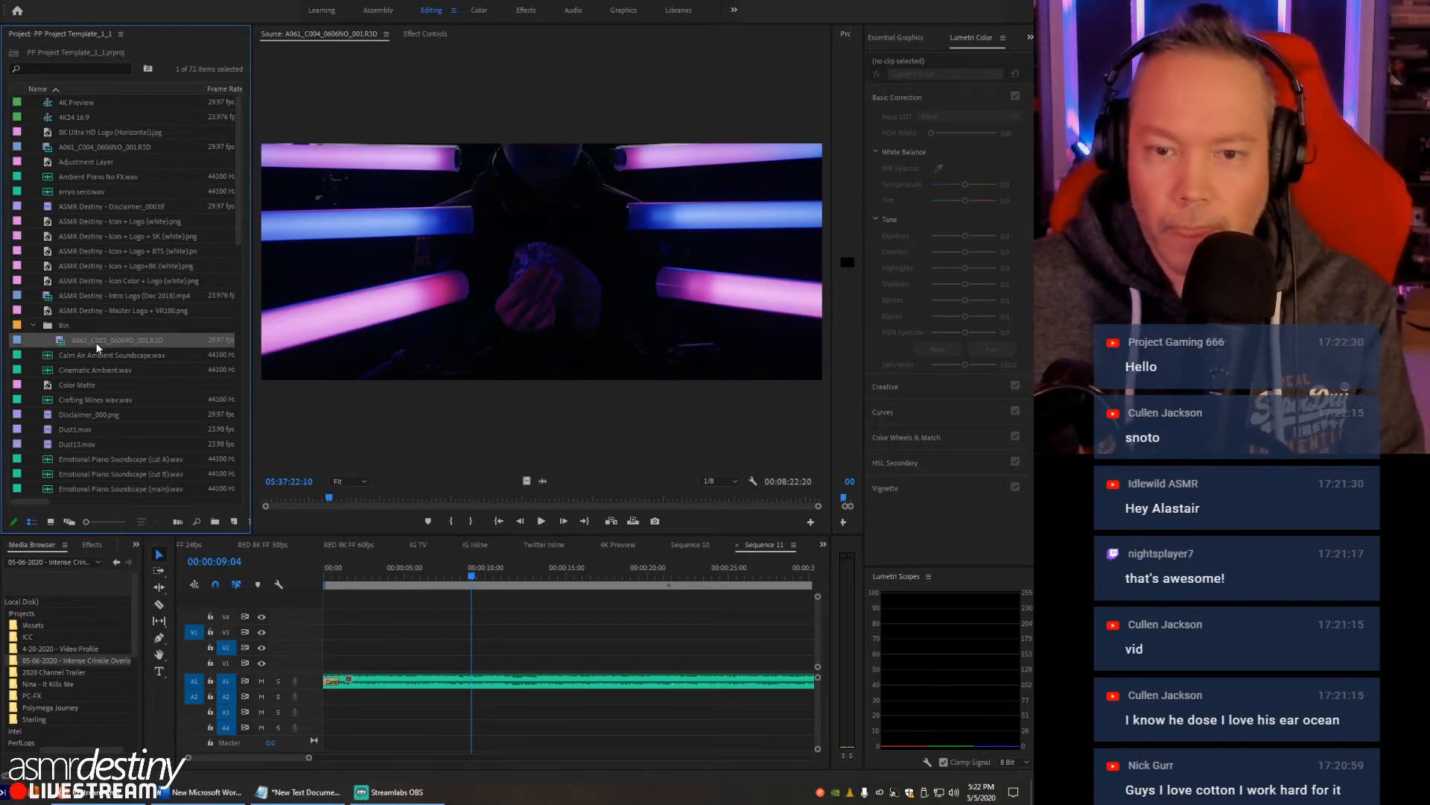
drag(231, 516, 233, 521)
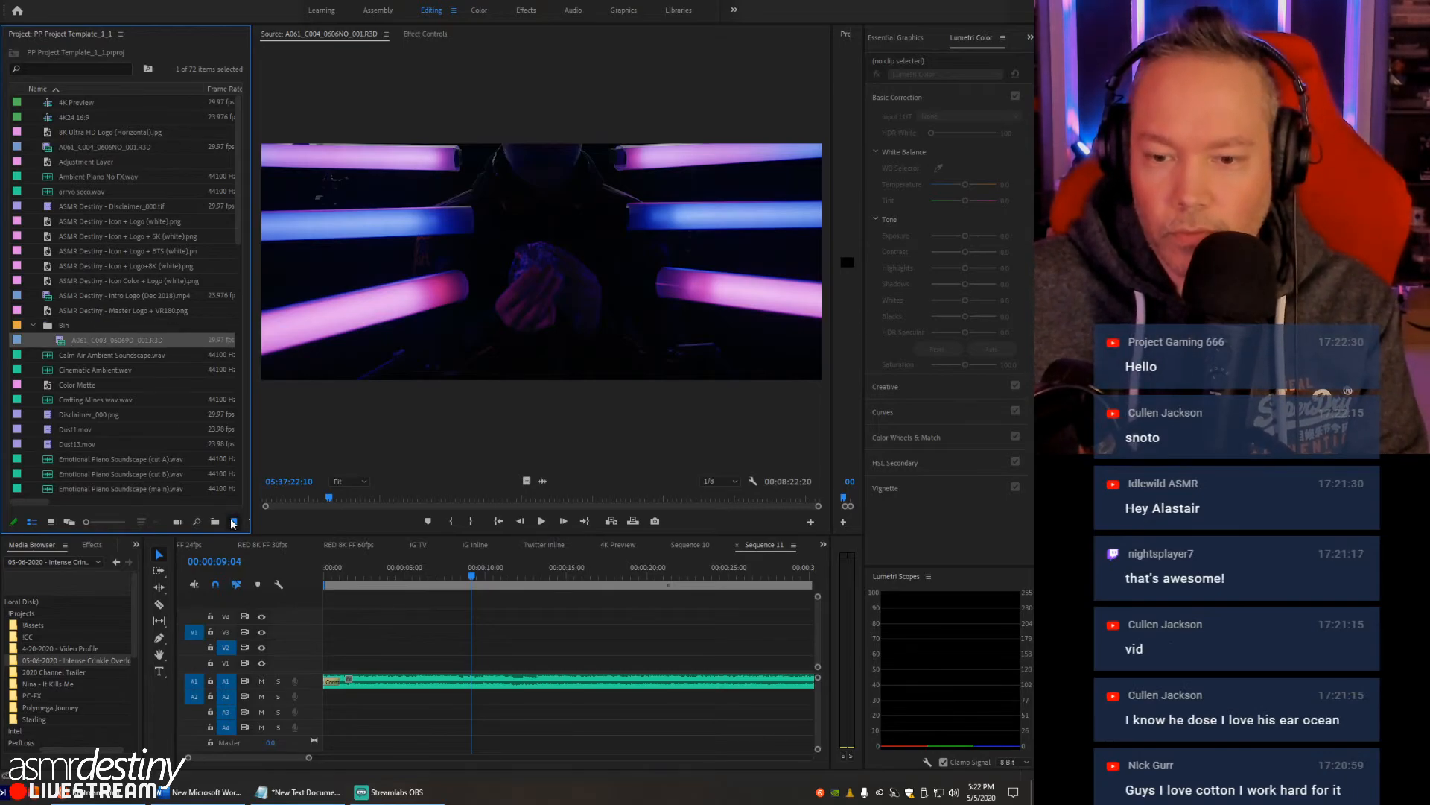
- Widen the Program Monitor and move the new sequence's playhead to 00:04:07:08
click(432, 574)
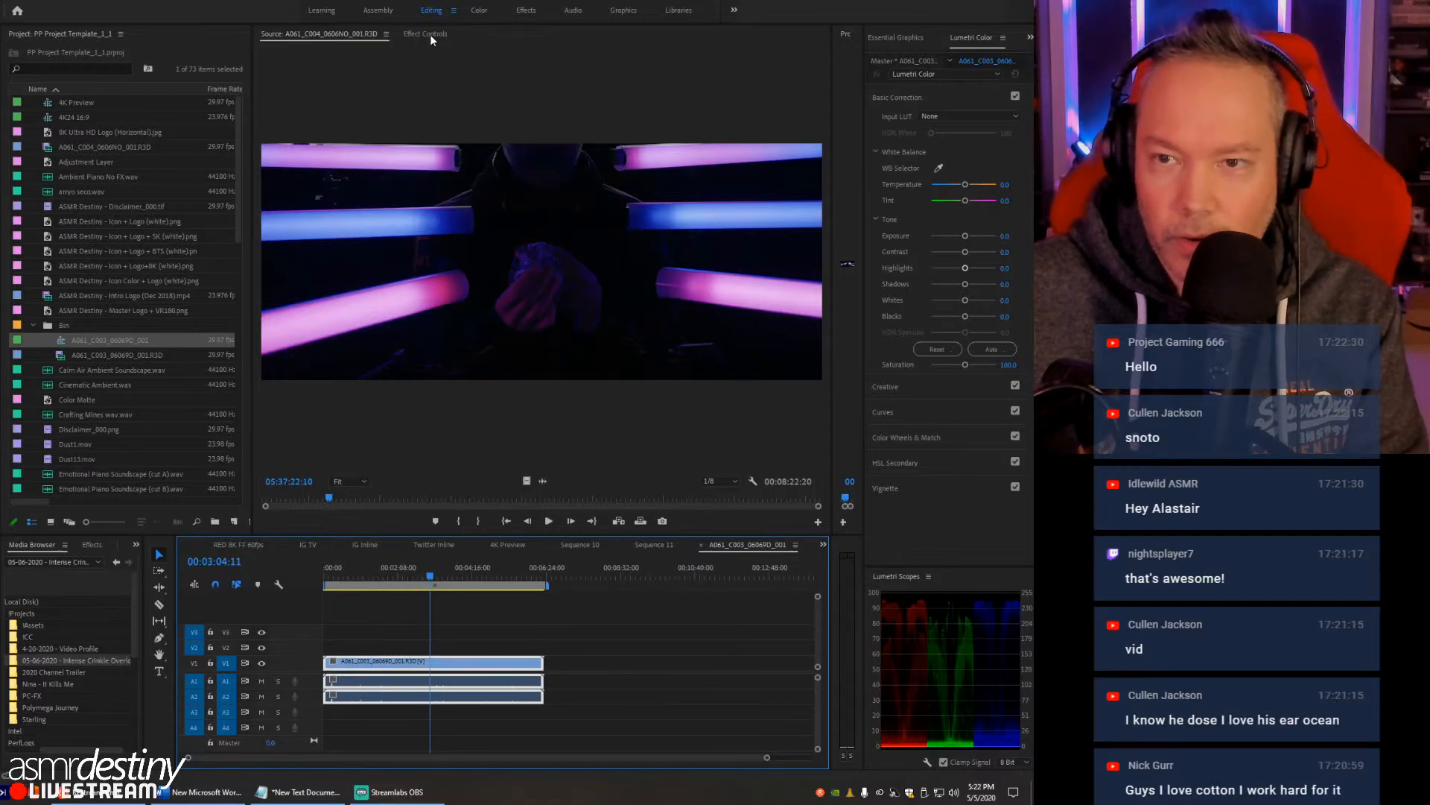
drag(834, 67, 219, 115)
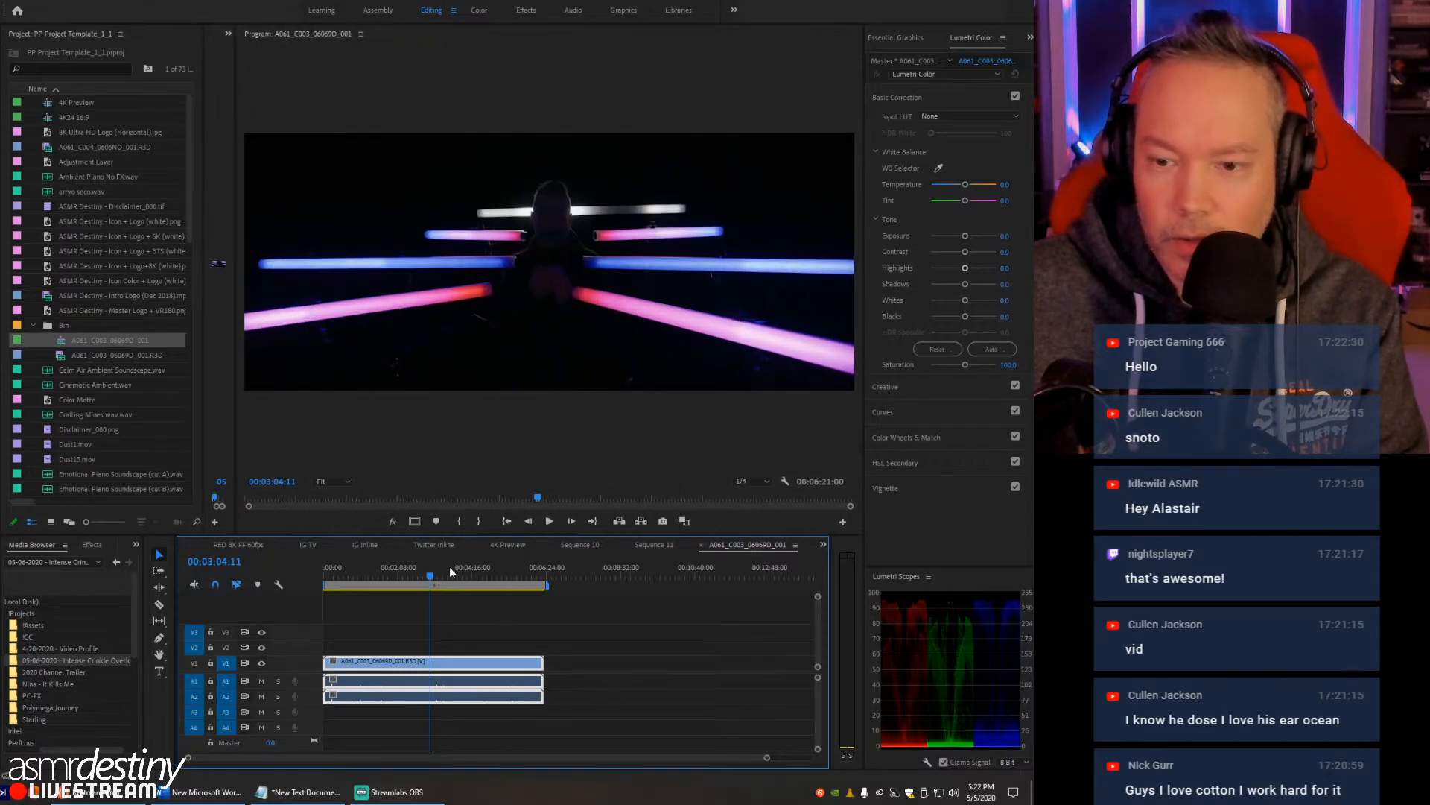
click(467, 572)
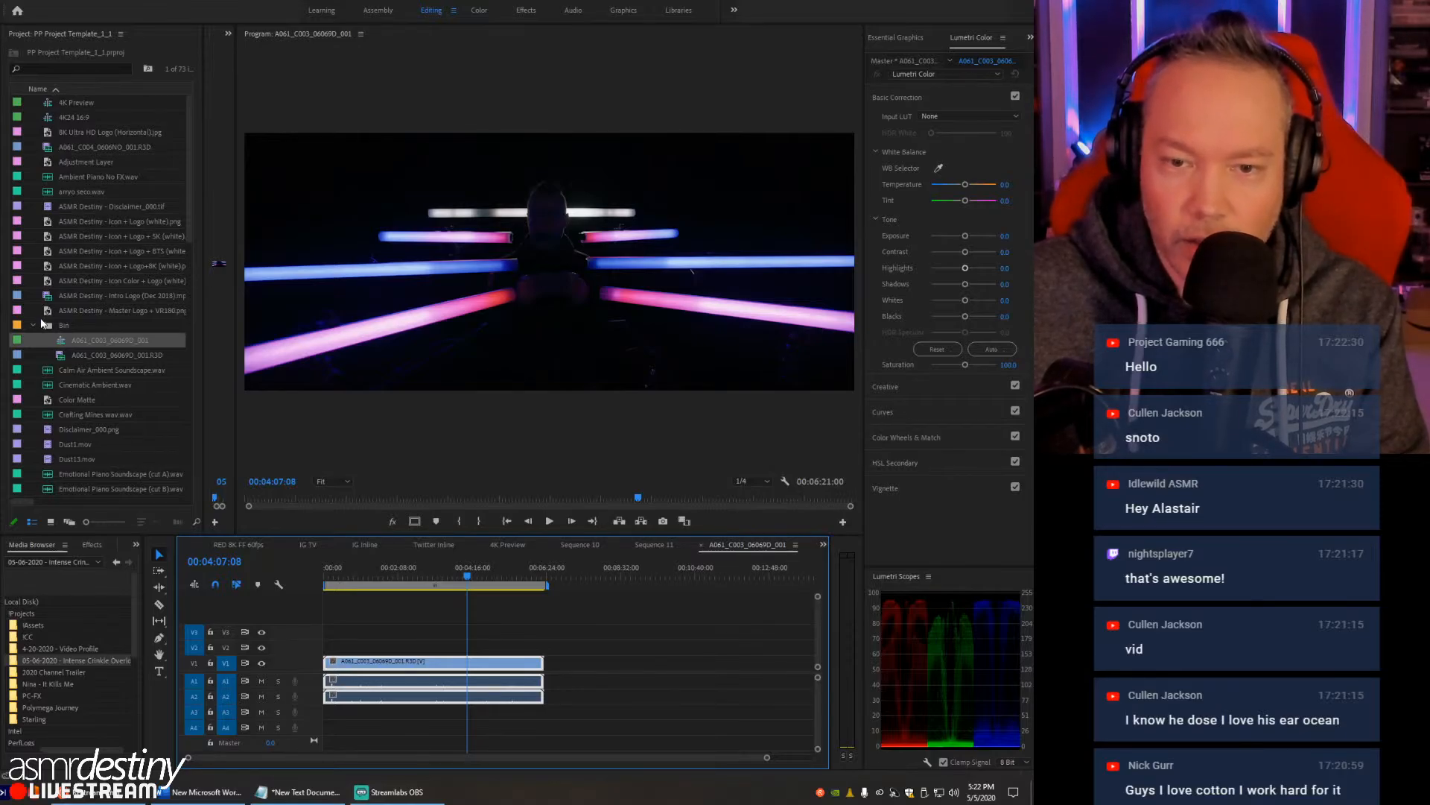
- Import Easter Livestream STANDBY.jpg from the !Livestream assets folder into the project
scroll(41, 320, down, 6)
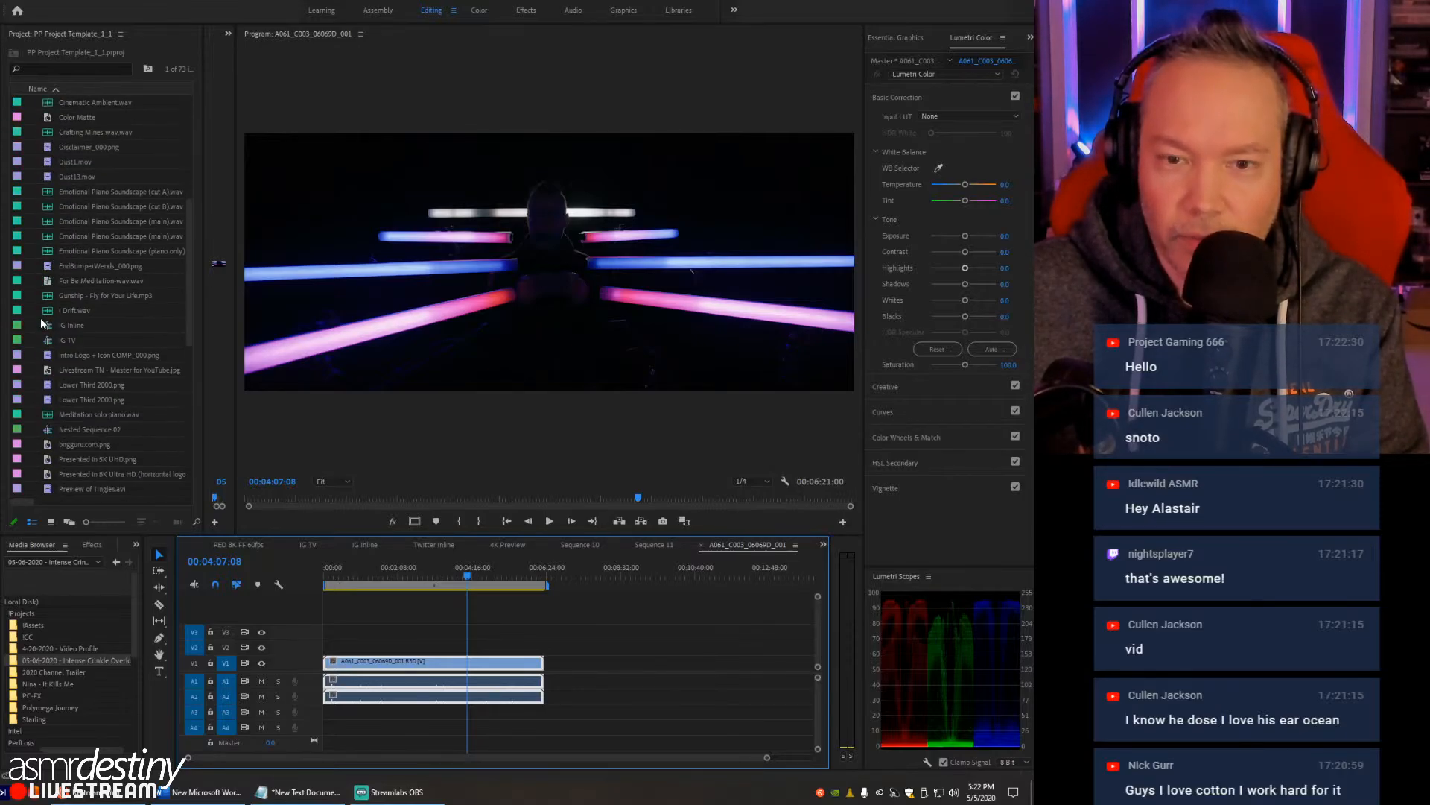
scroll(41, 320, down, 10)
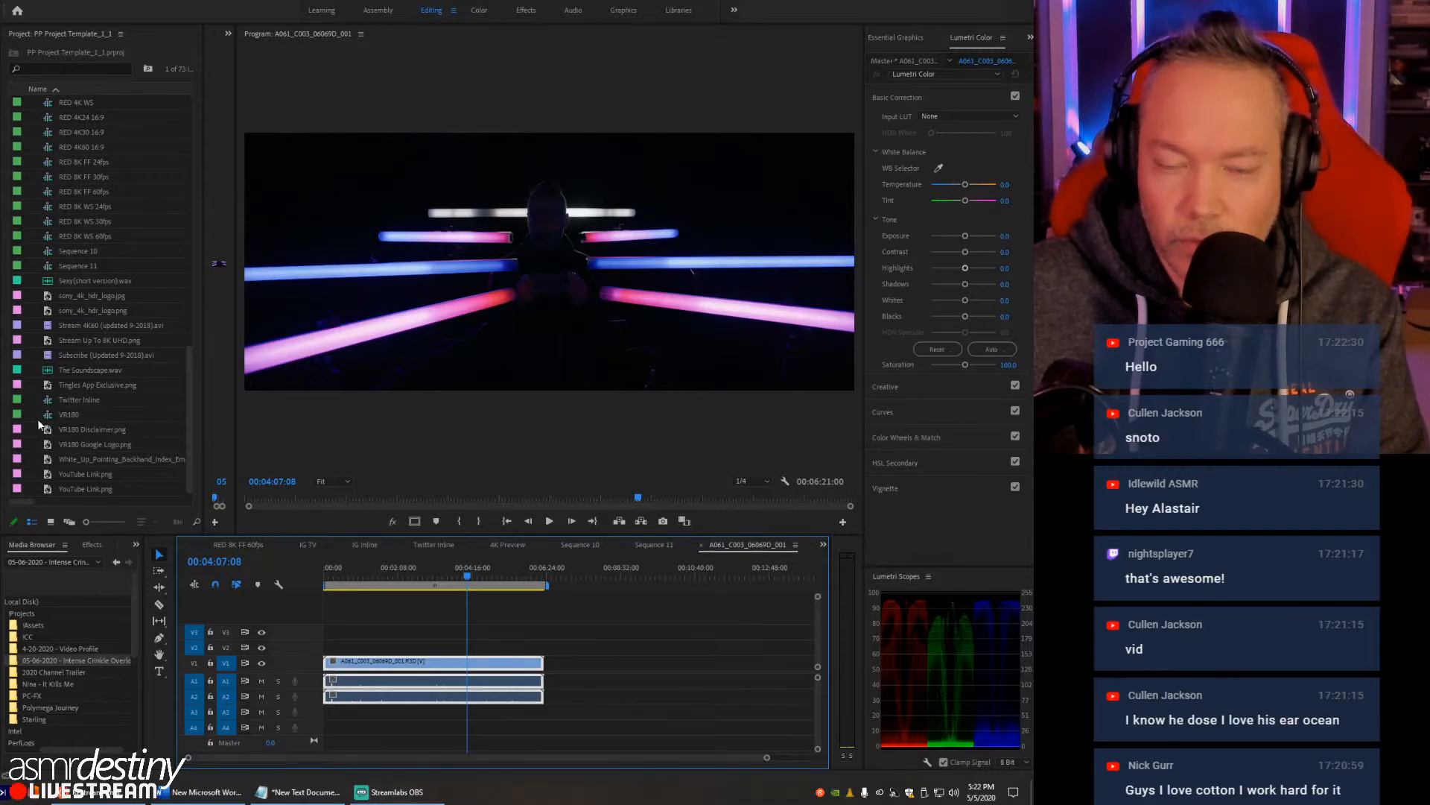
scroll(38, 403, up, 8)
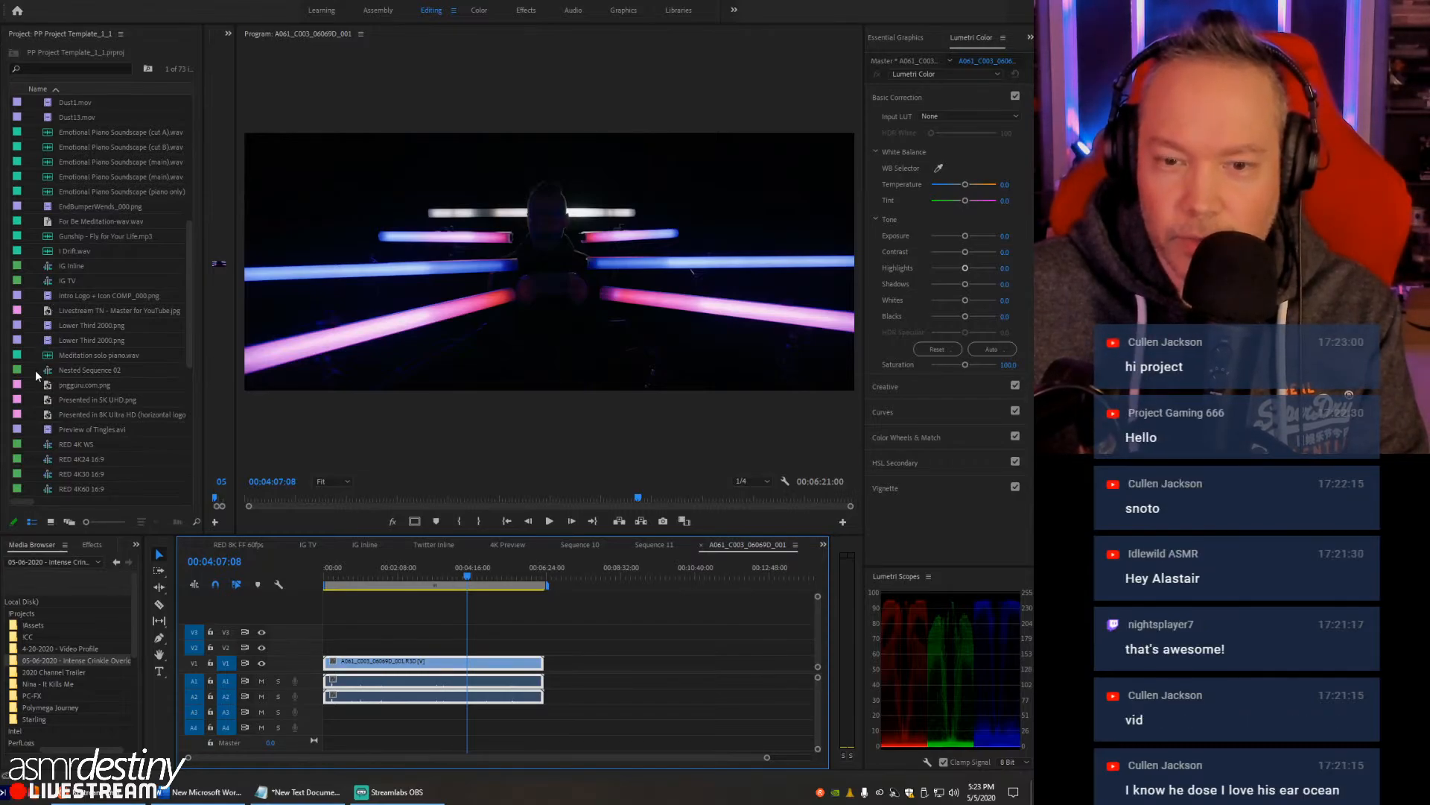
scroll(34, 369, up, 3)
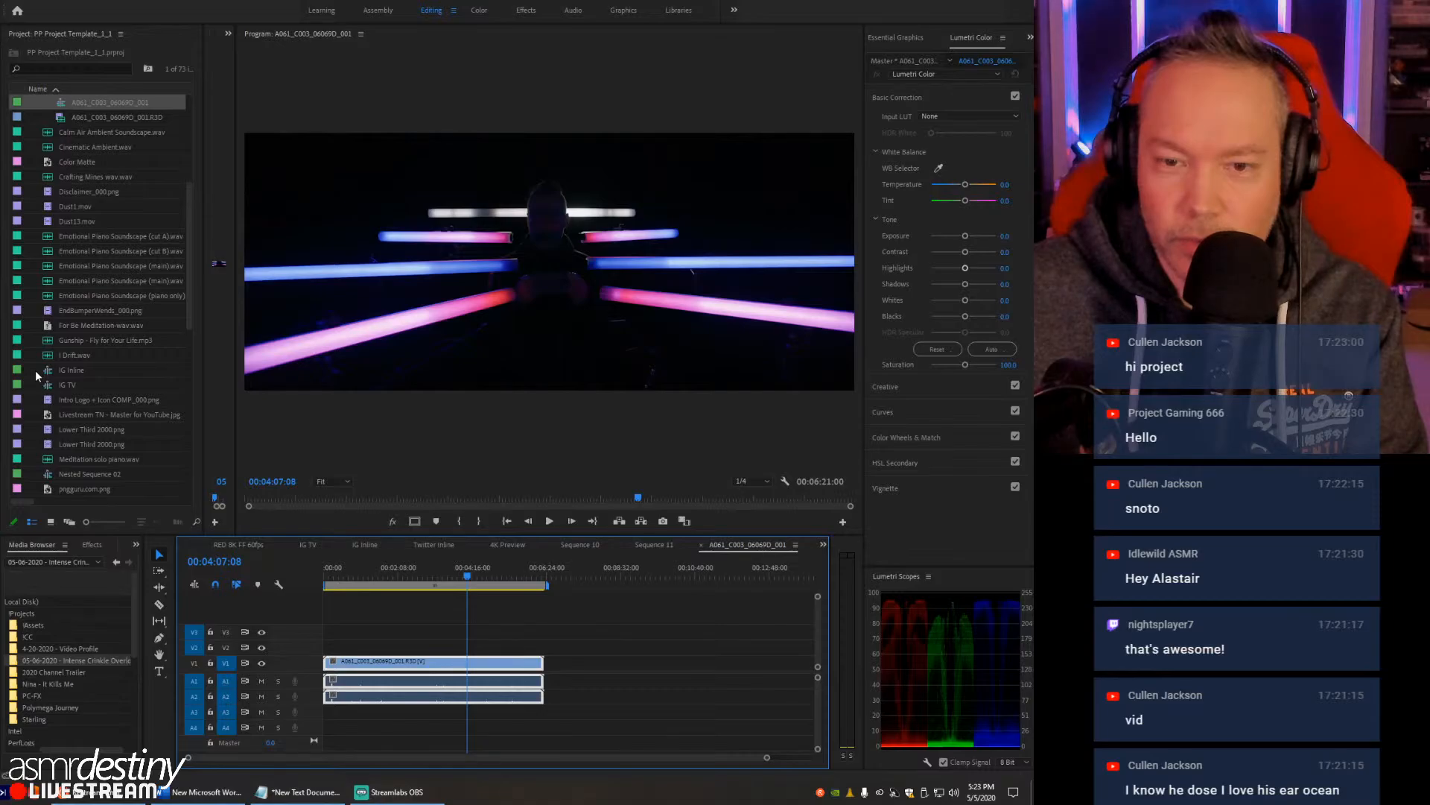
scroll(35, 370, up, 6)
double_click(33, 365)
scroll(356, 378, down, 5)
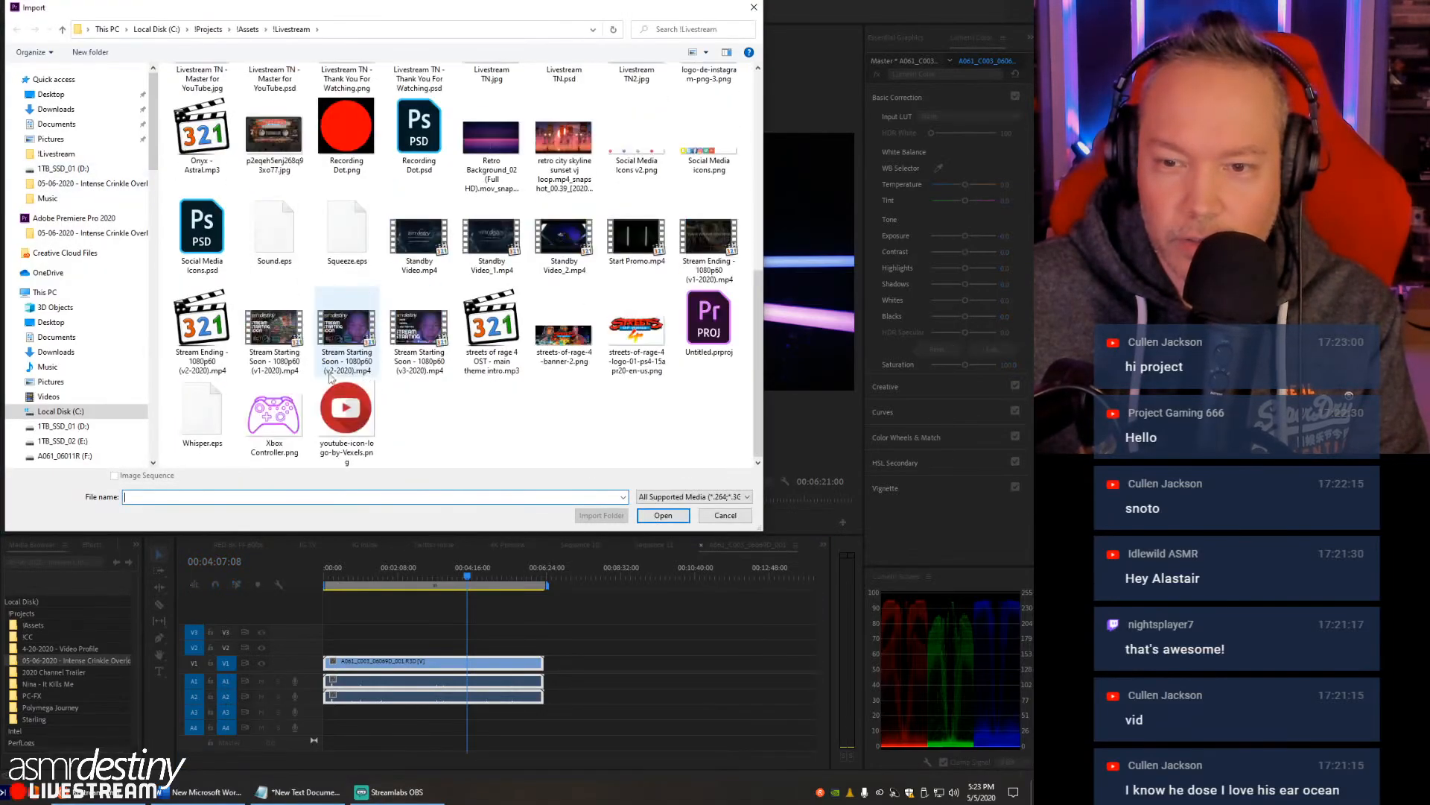
scroll(202, 239, up, 5)
double_click(202, 395)
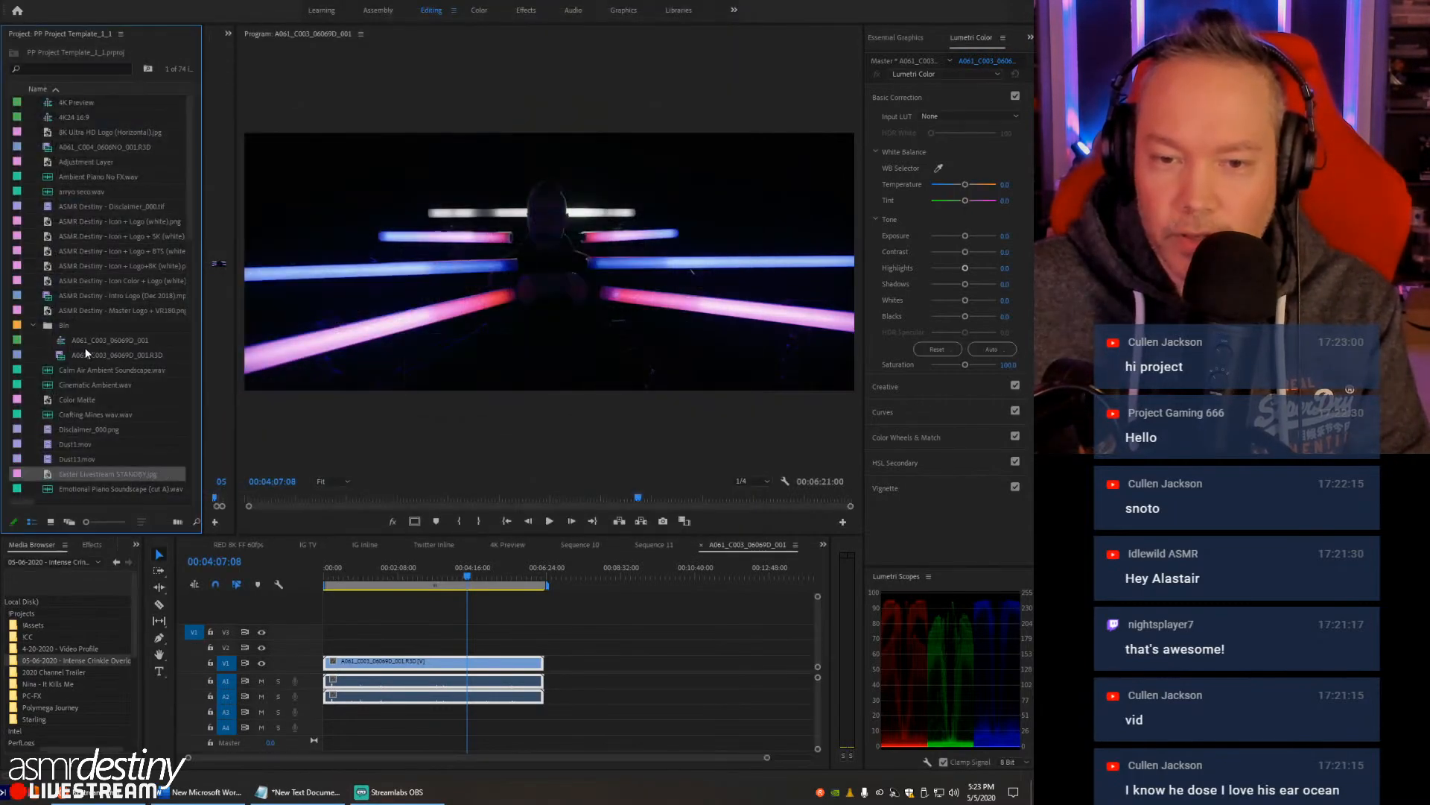
- Place the Easter Livestream STANDBY image on track V2 ending at 00:04:07:08, and park the playhead over it at 00:04:05:19
drag(46, 474, 465, 647)
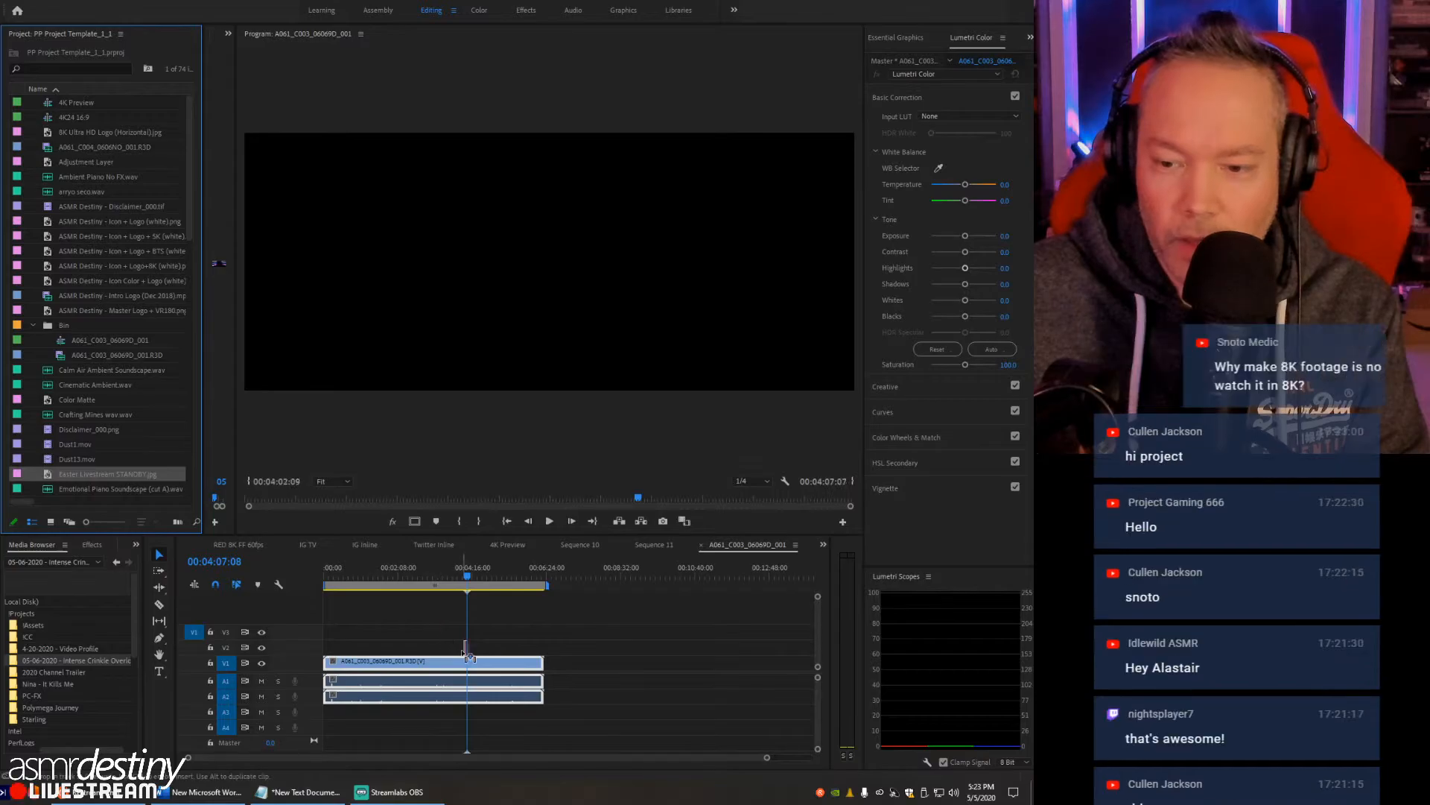
key(equal)
key(equal)
key(equal)
key(equal)
key(equal)
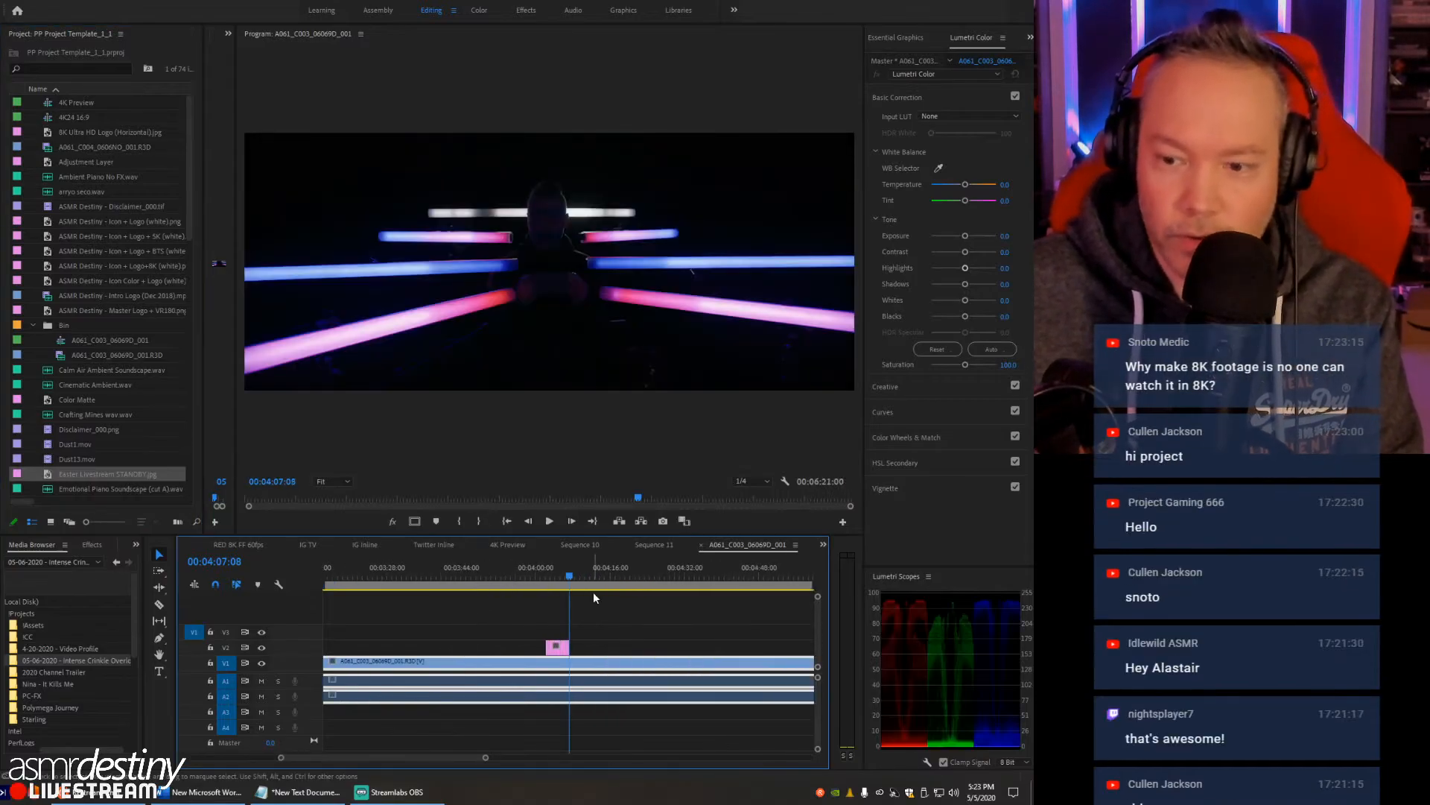
drag(563, 574, 540, 572)
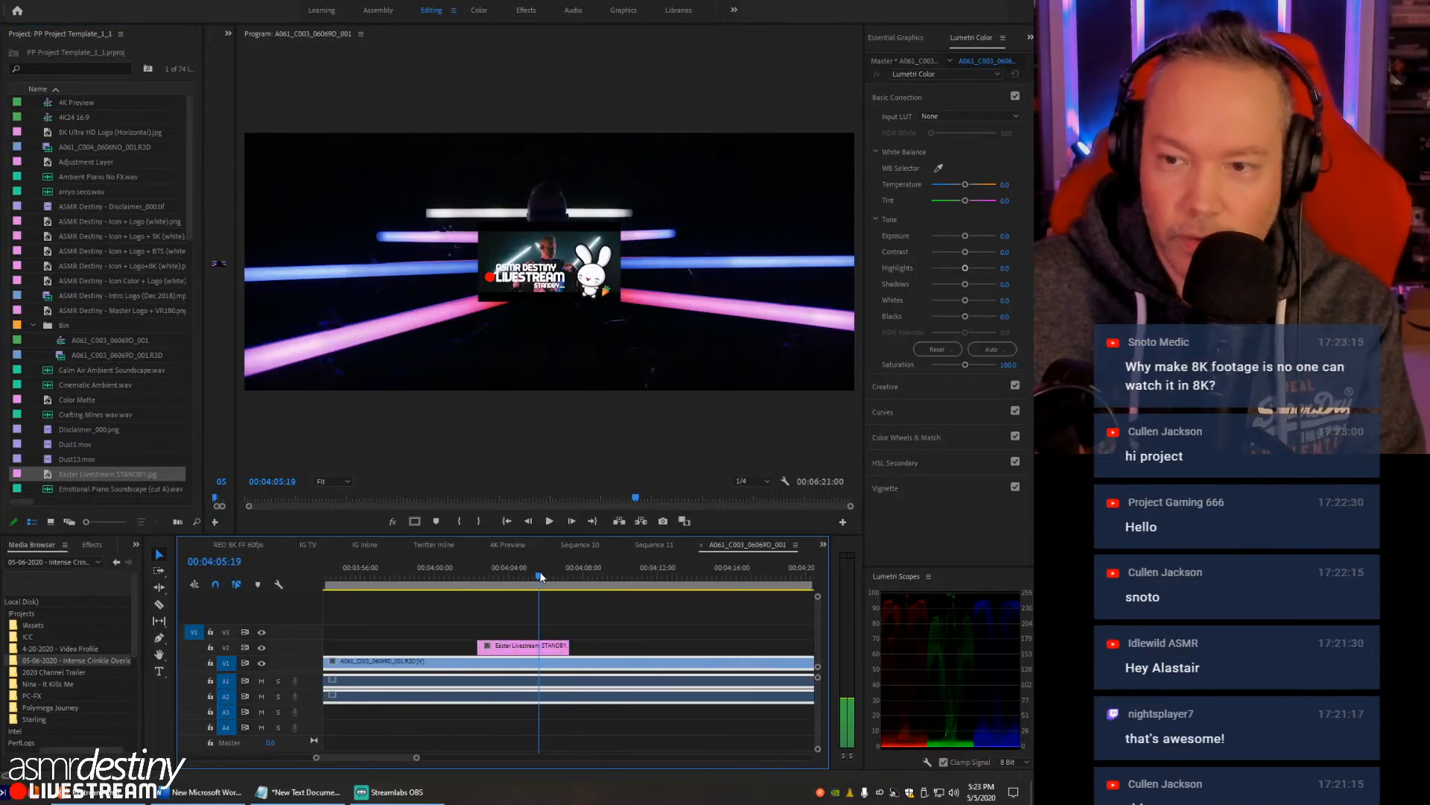
- Compare the image's size with the 8K frame in the maximized Program Monitor, and restore the panel layout
click(493, 413)
key(grave)
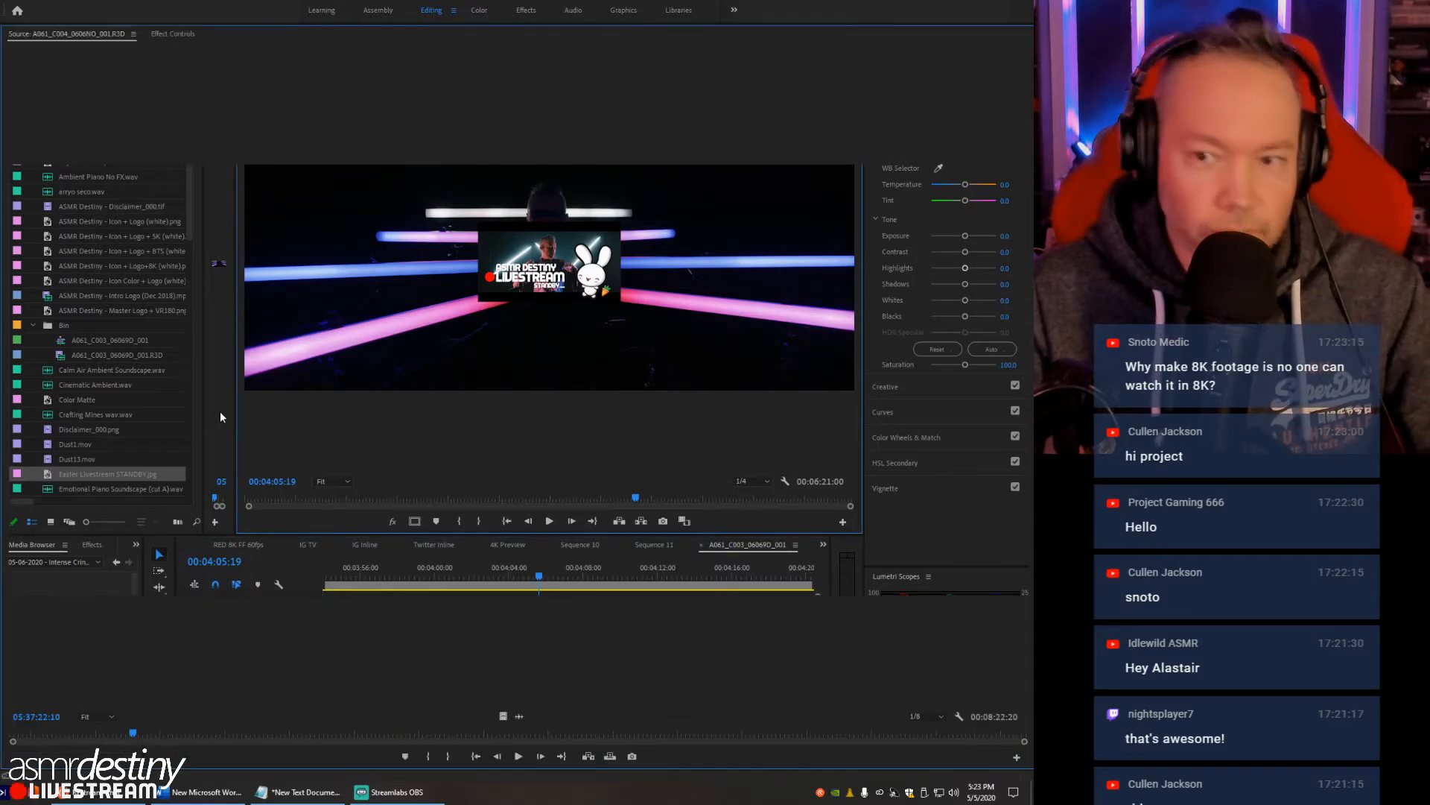
key(grave)
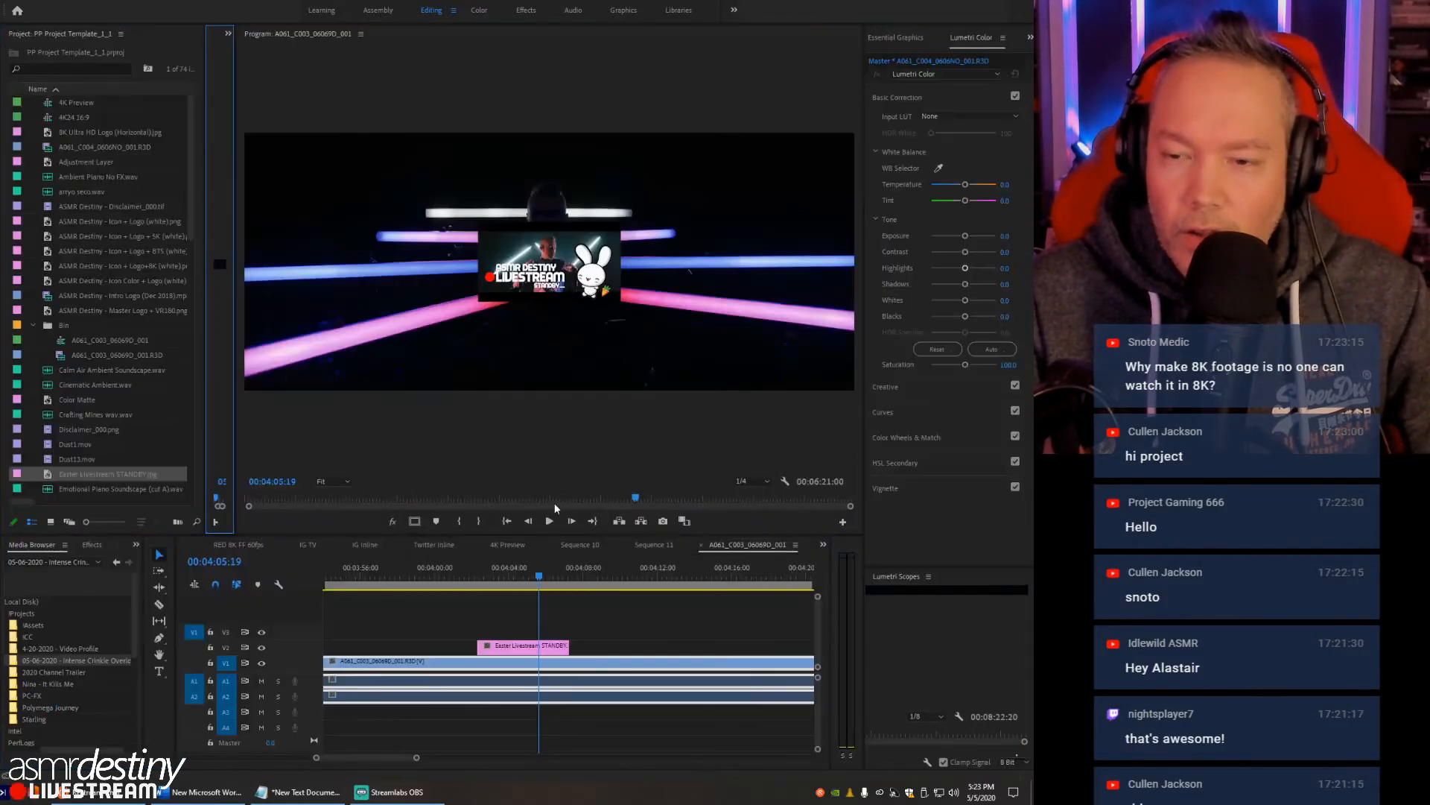
key(grave)
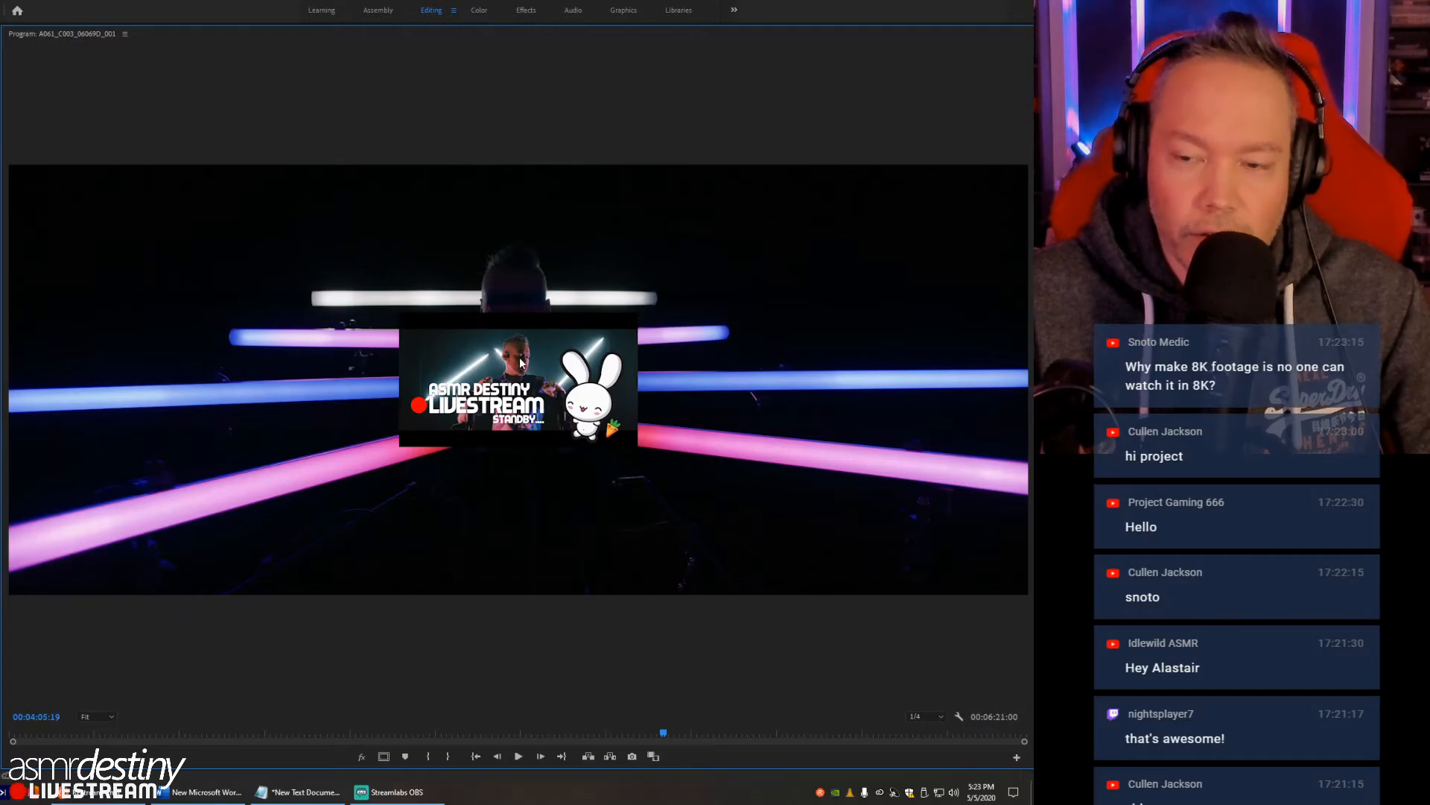
key(grave)
- Delete the Easter Livestream STANDBY image from track V2 of the timeline
click(526, 646)
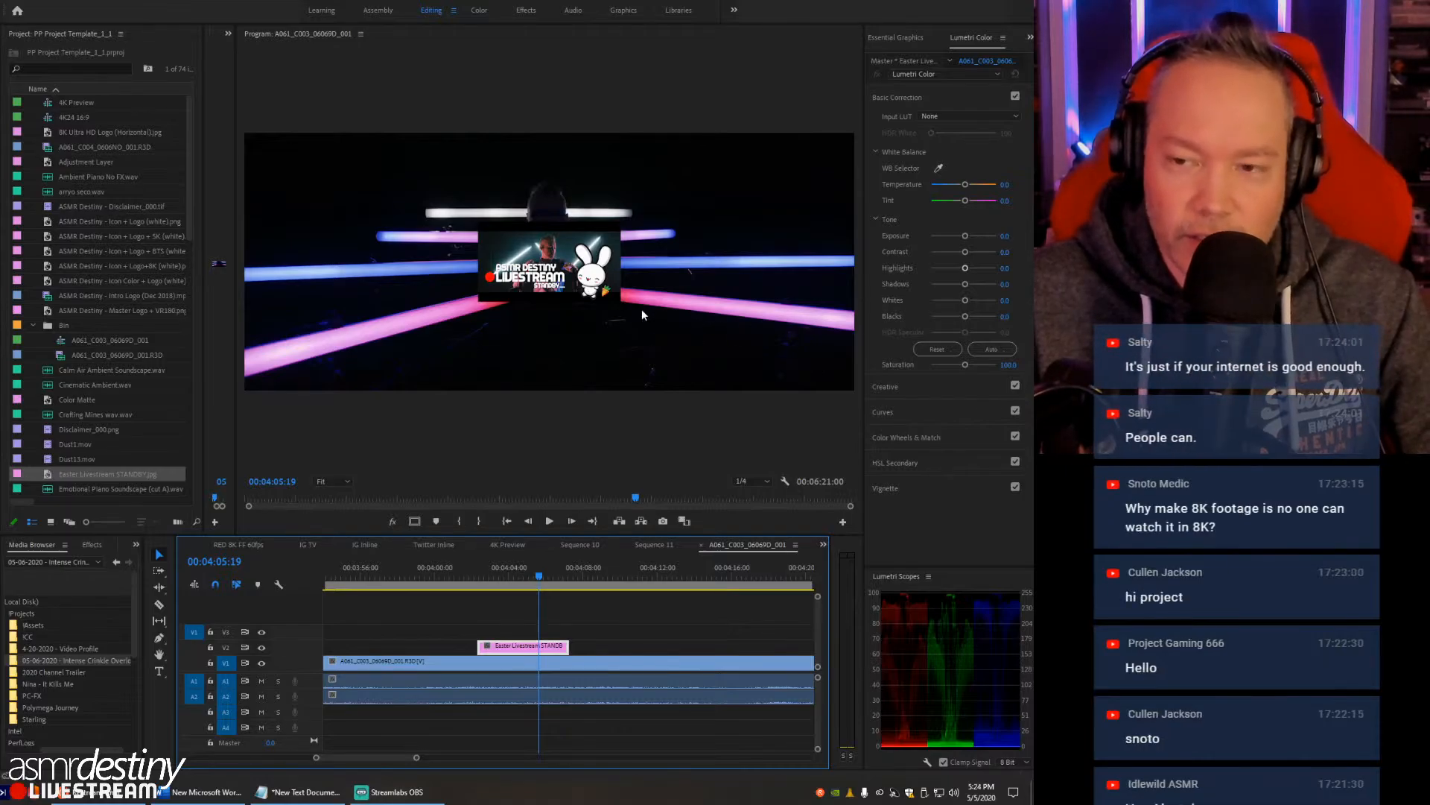
click(605, 632)
click(501, 648)
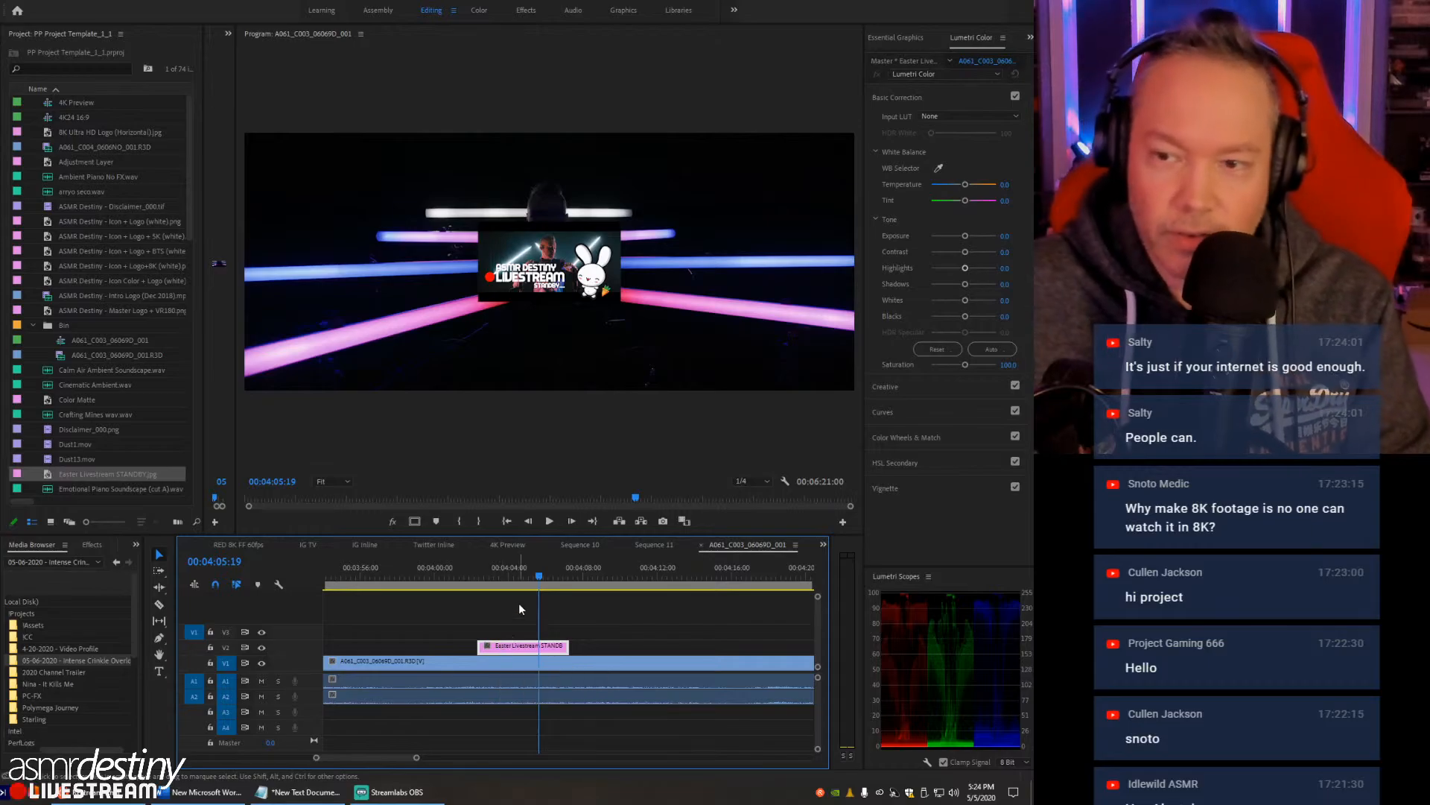
key(Delete)
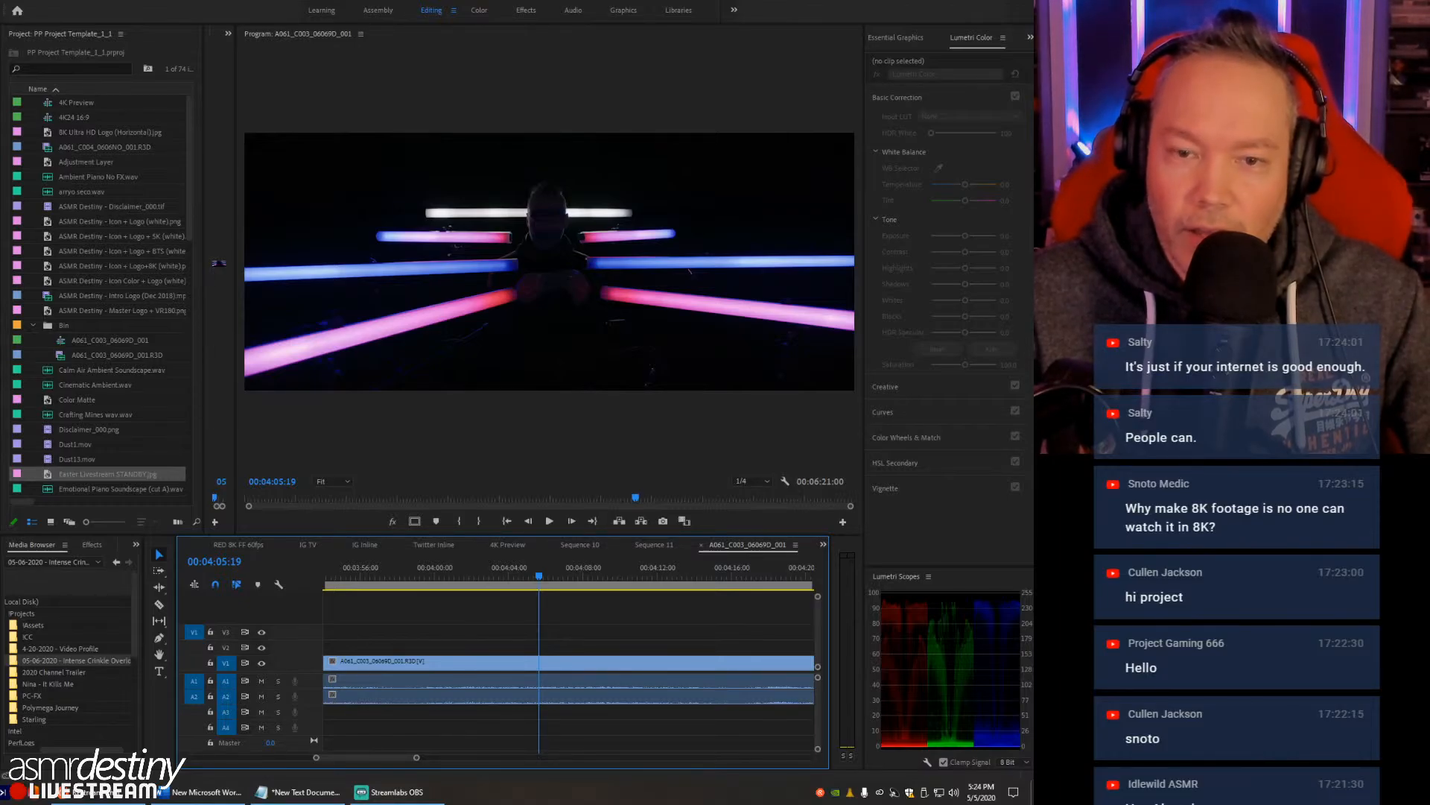
- Move the playhead to 00:03:59:01 and delete the A061_C003 footage with its audio from the sequence
drag(450, 567, 417, 570)
key(minus)
key(minus)
key(minus)
key(minus)
key(minus)
key(minus)
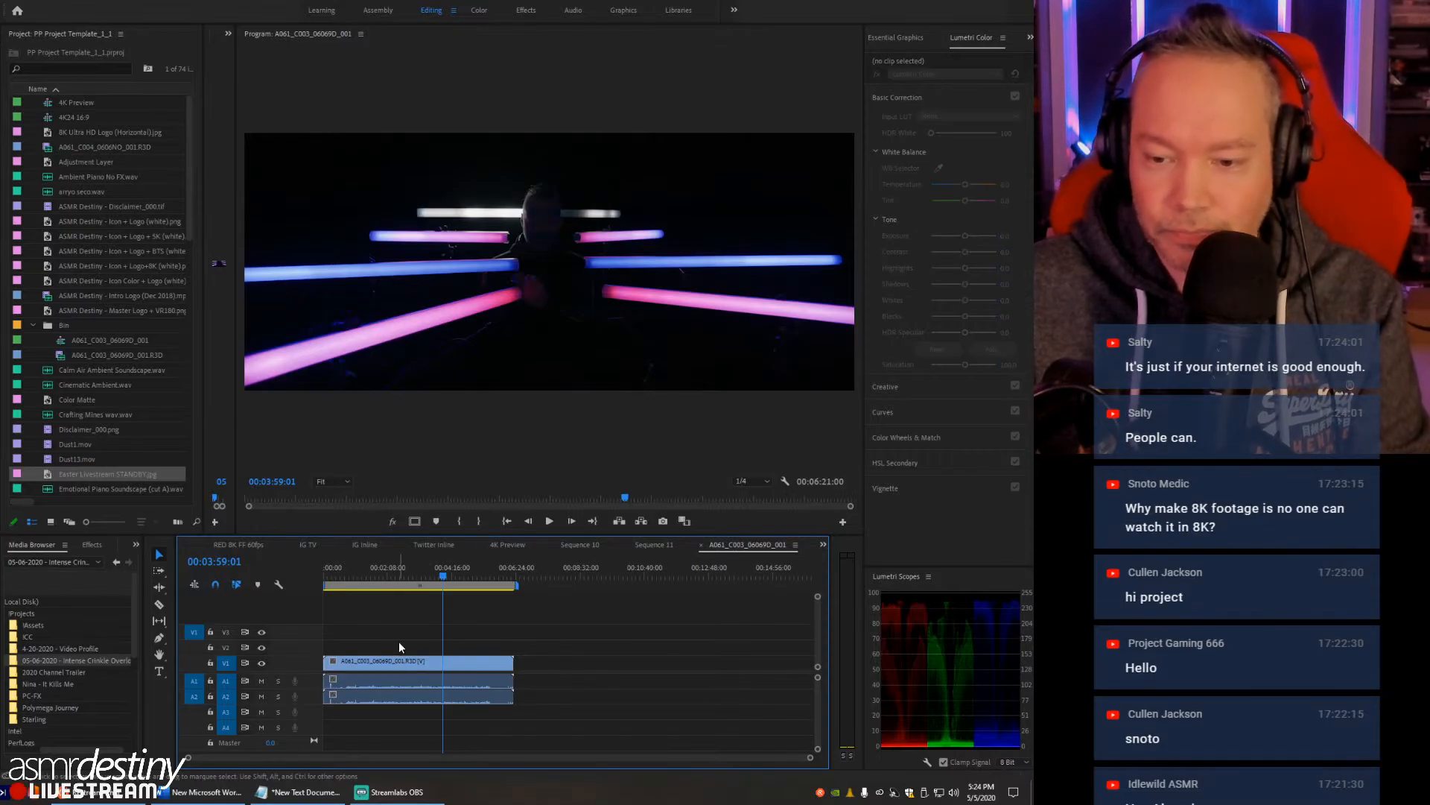
key(Delete)
- Delete Easter Livestream STANDBY.jpg and the A061_C003 sequence from the project
click(61, 474)
key(Delete)
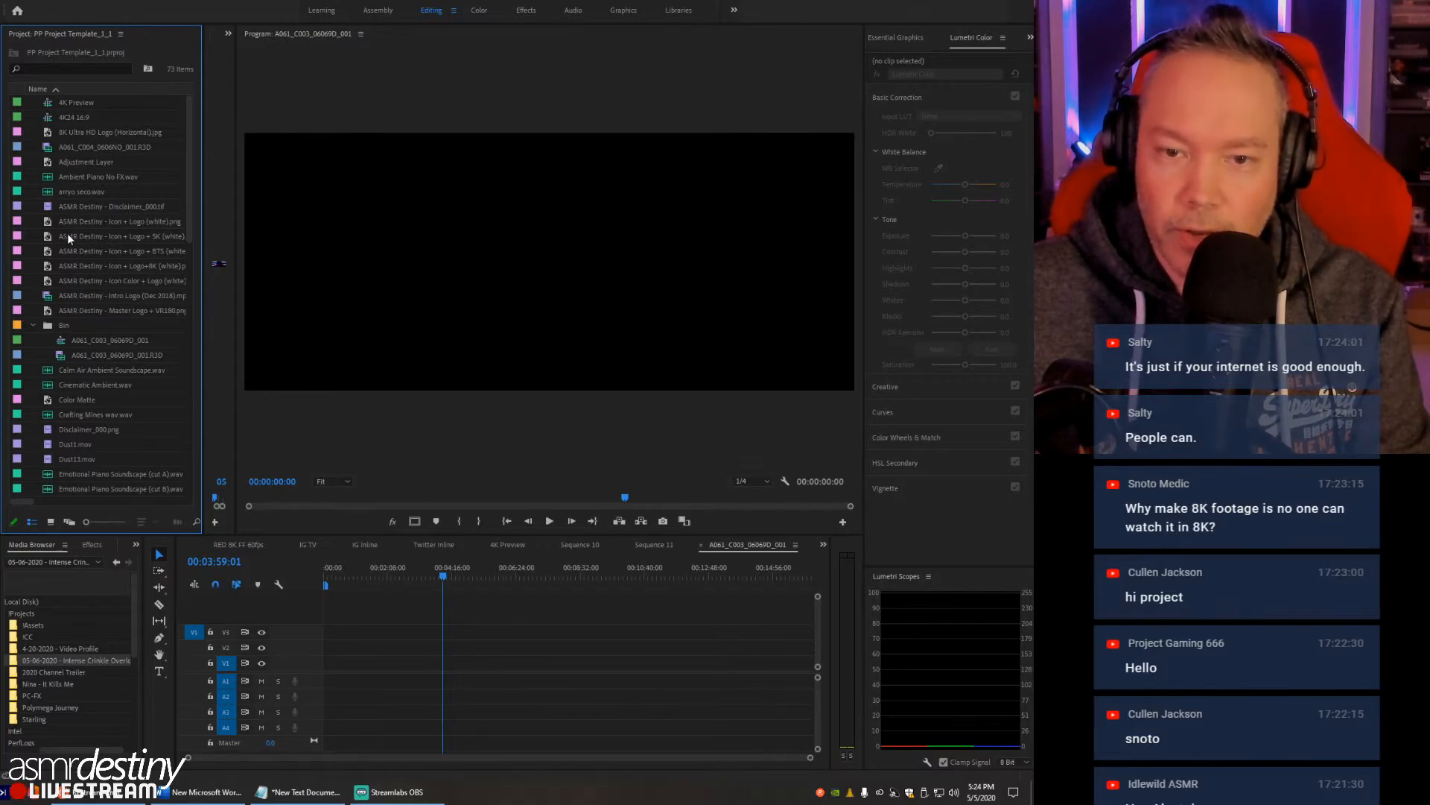
click(60, 344)
key(Delete)
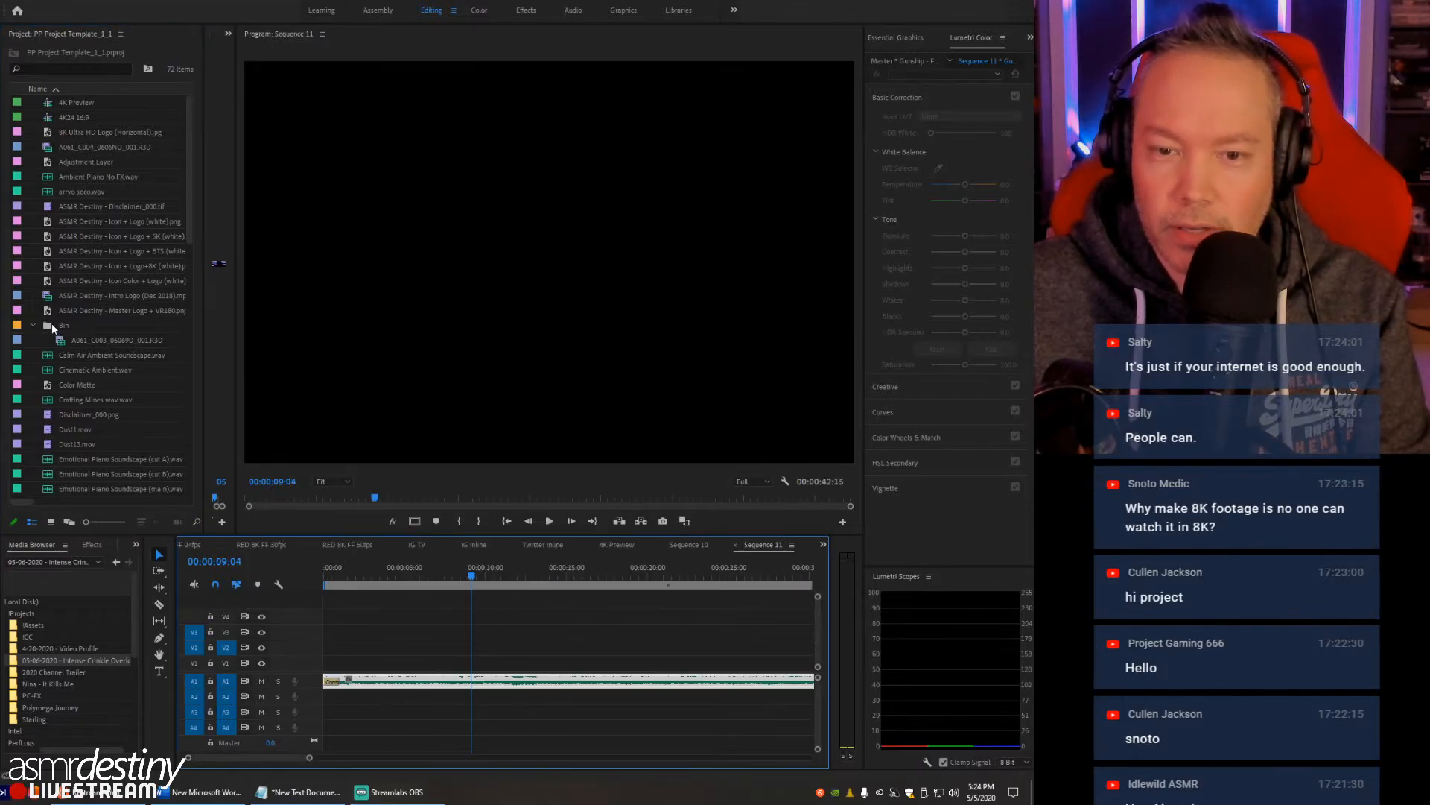
- Move the A061_C003 R3D clip out of the bin to the project root and delete the empty bin
click(60, 340)
drag(48, 298, 48, 298)
click(48, 340)
key(Delete)
scroll(86, 277, down, 1)
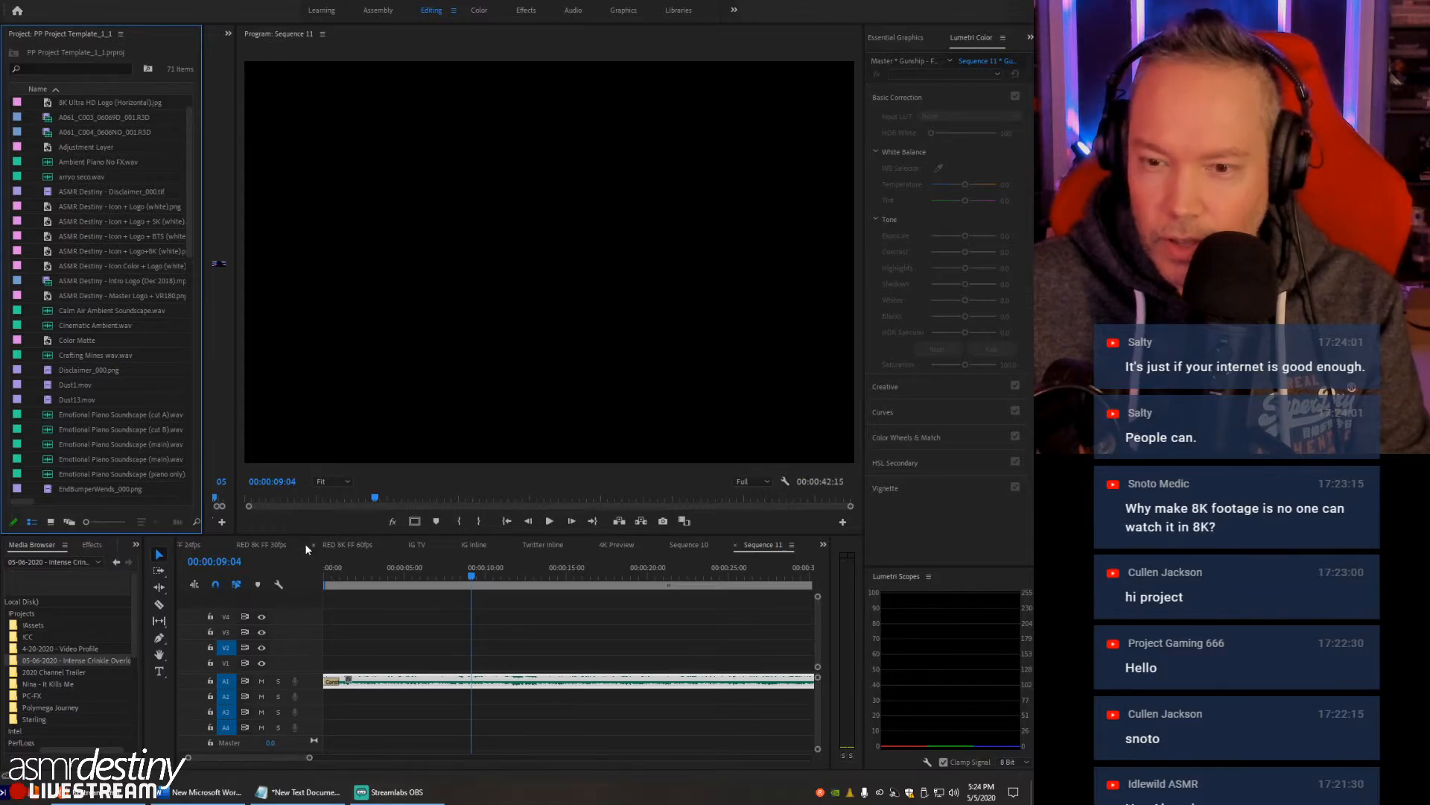
- Look through the RED 8K FF 30fps, 60fps and 24fps template sequences
click(261, 544)
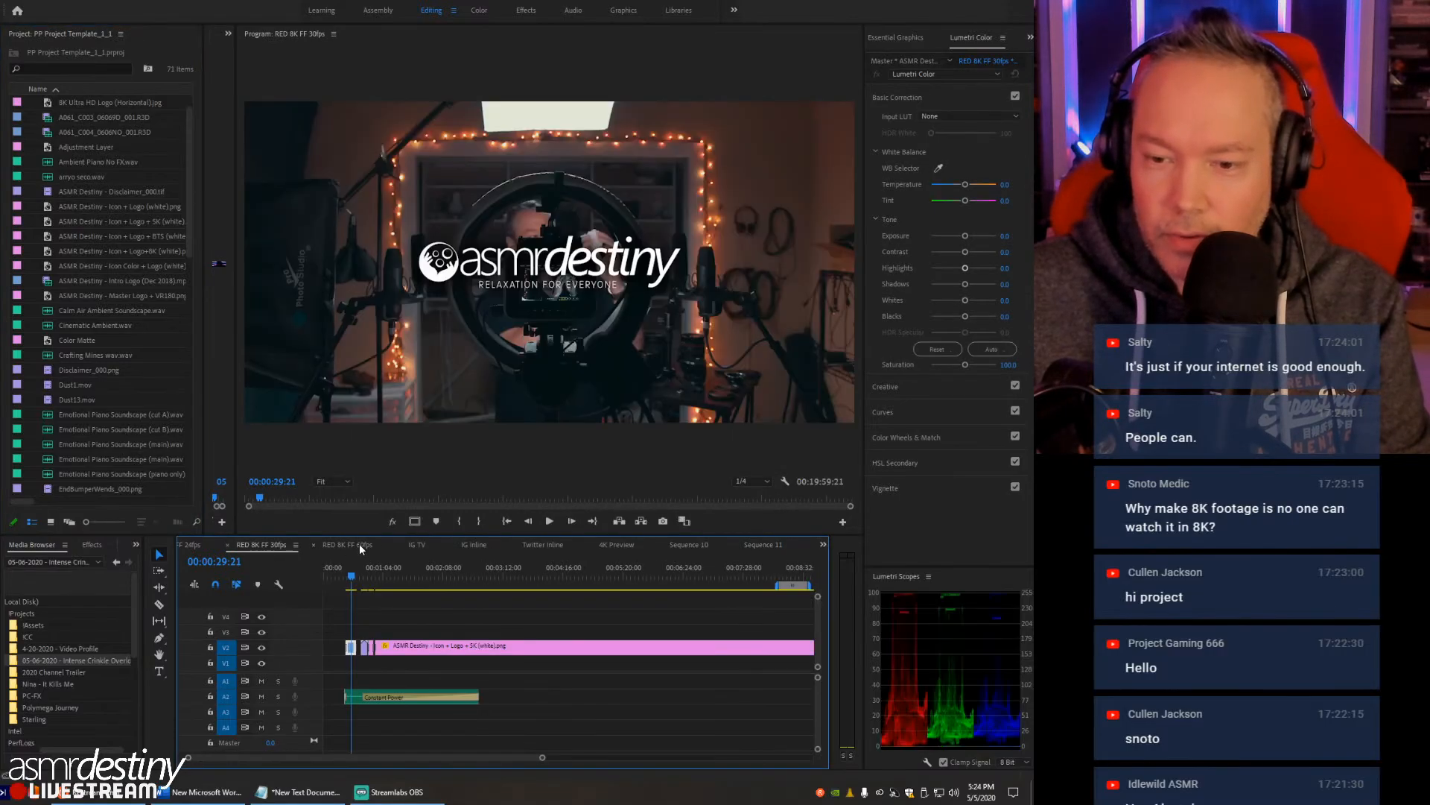
click(360, 544)
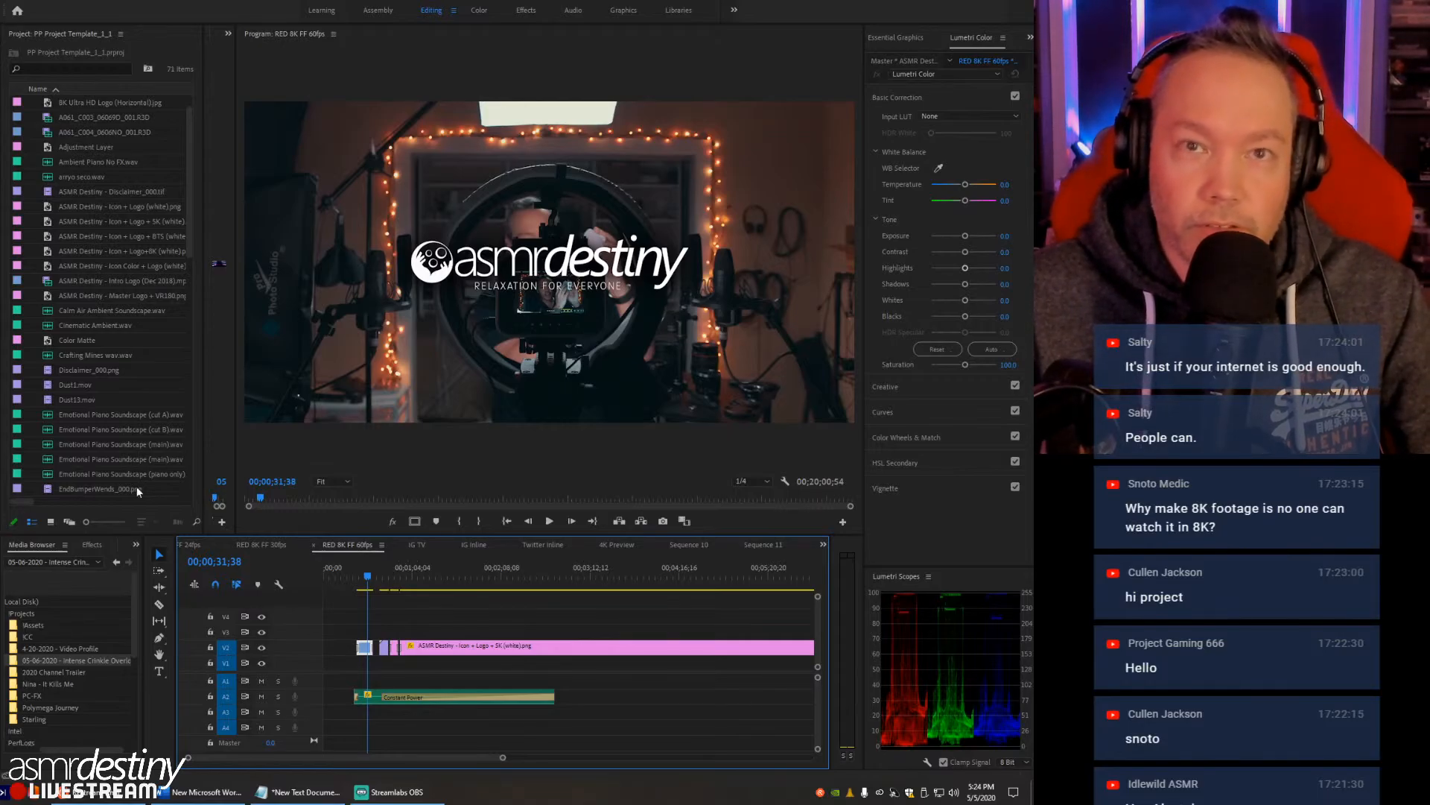
click(548, 544)
click(356, 547)
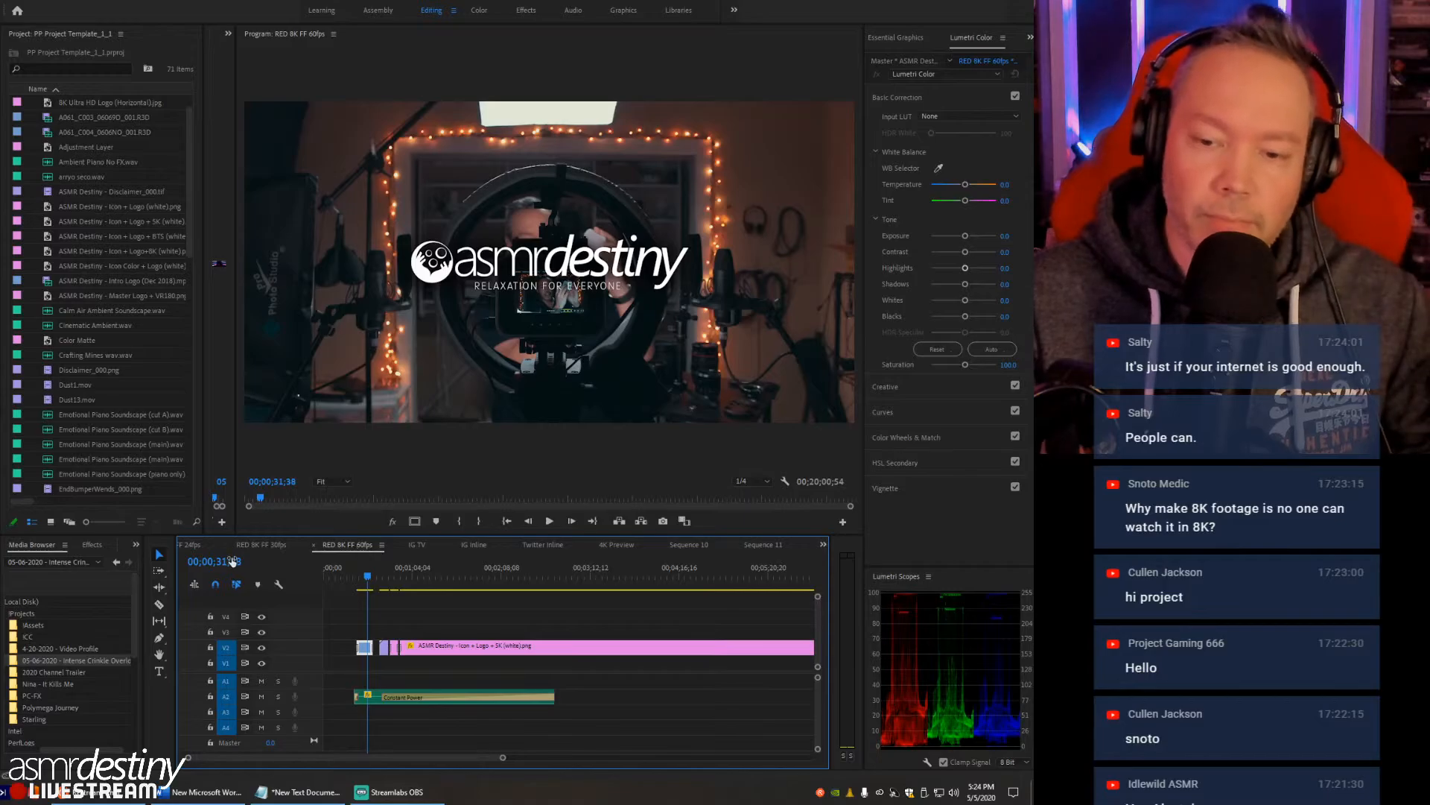
click(266, 545)
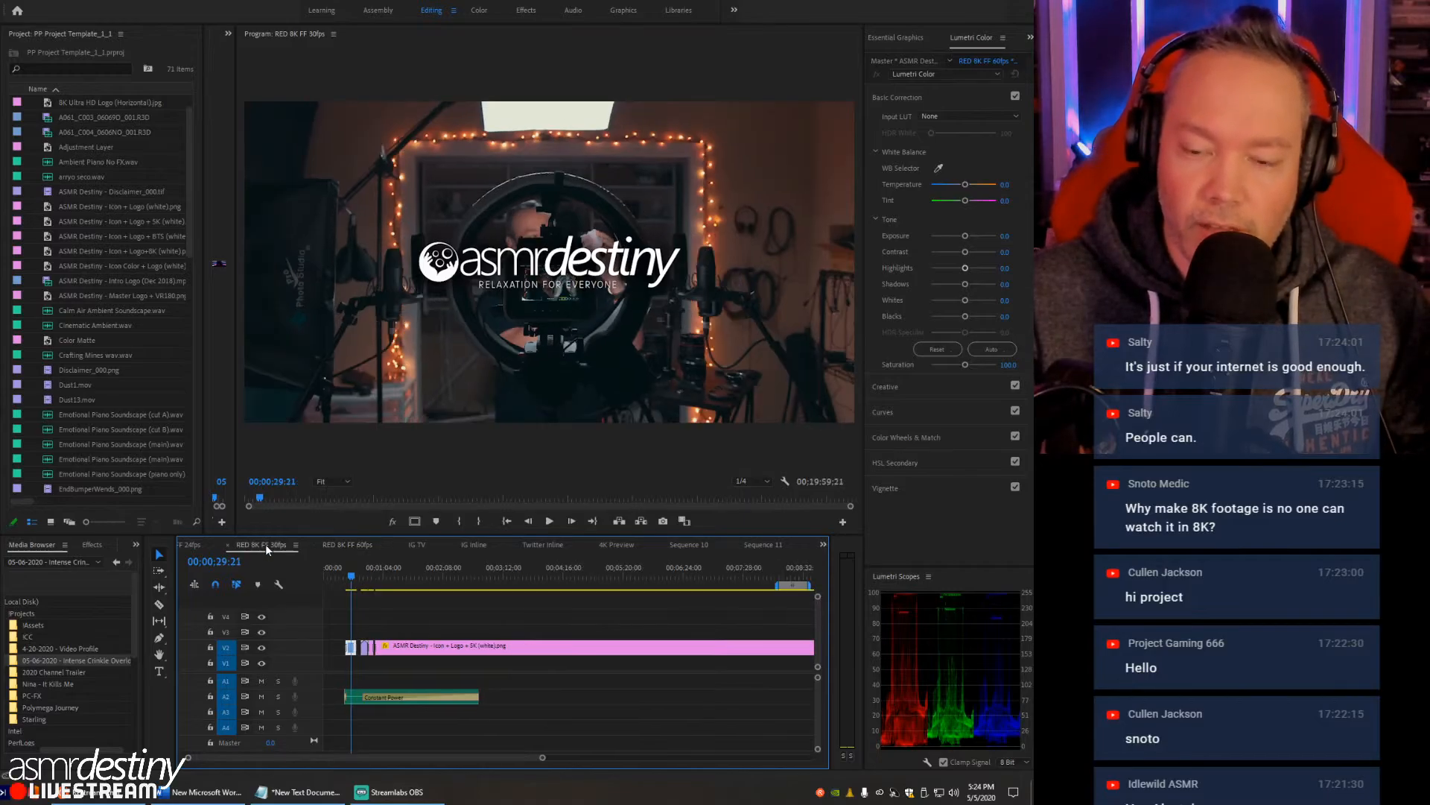
click(191, 549)
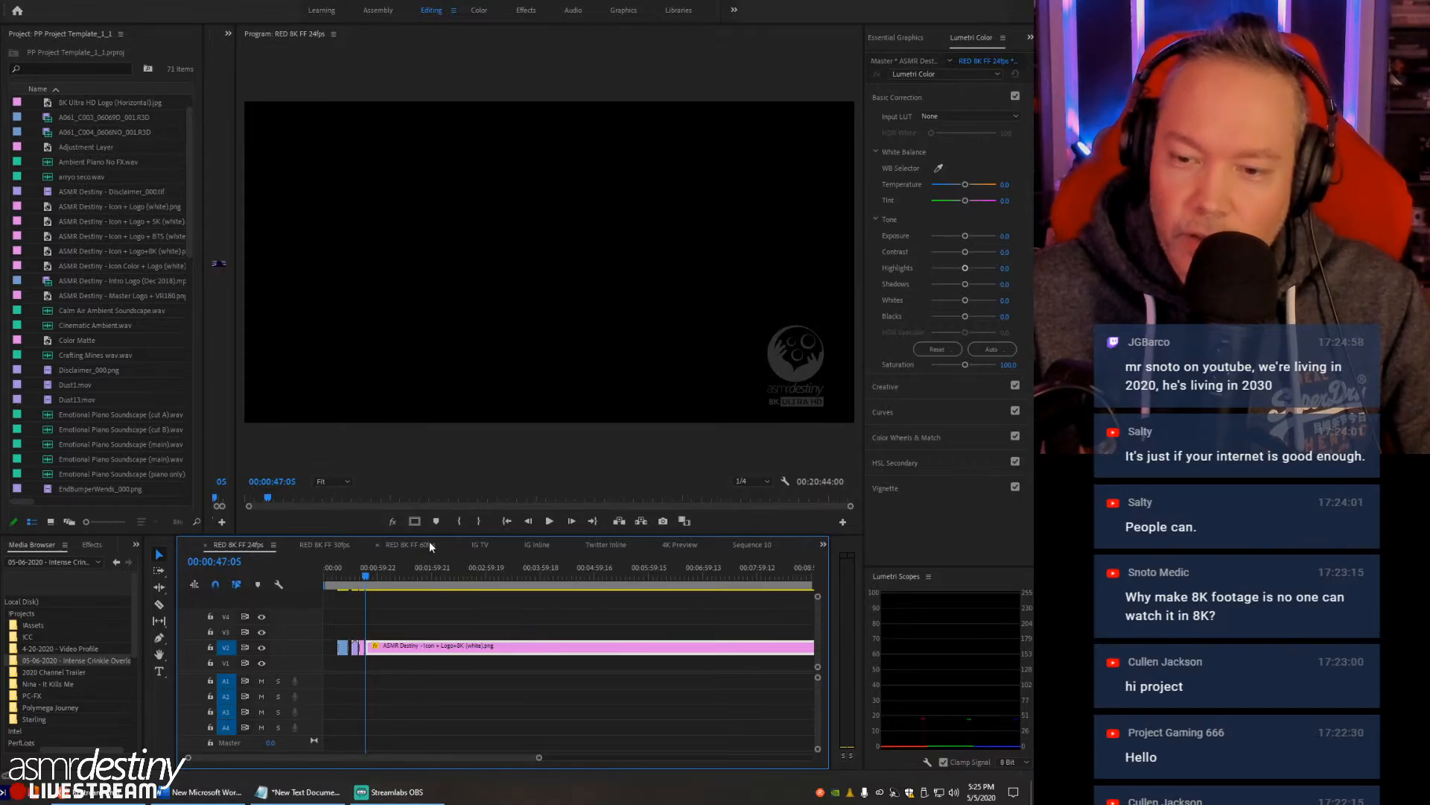
- Open the RED 8K WS 24fps sequence, move the playhead to 00:01:23:15 and fit the whole sequence in the timeline
click(823, 544)
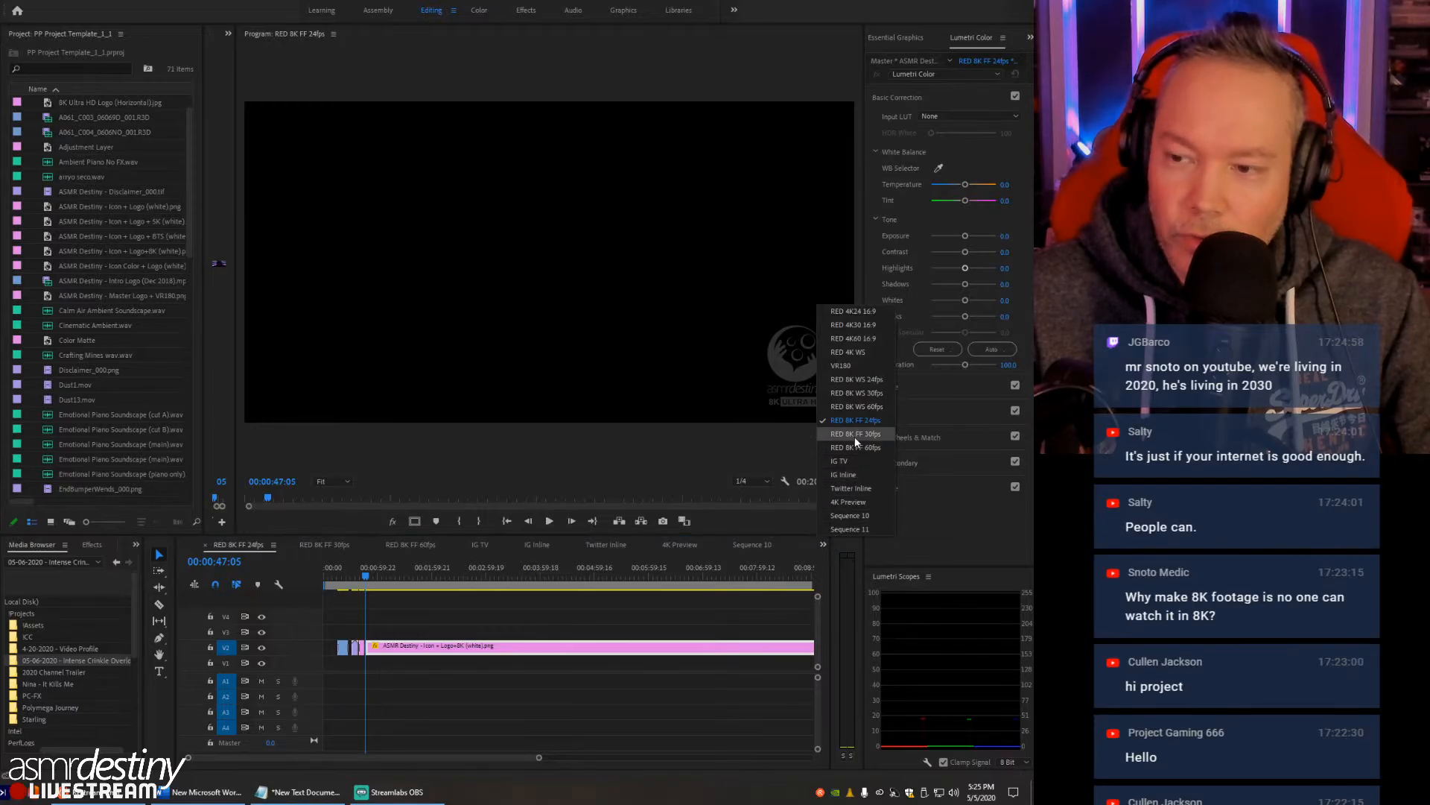
click(843, 382)
click(369, 577)
key(backslash)
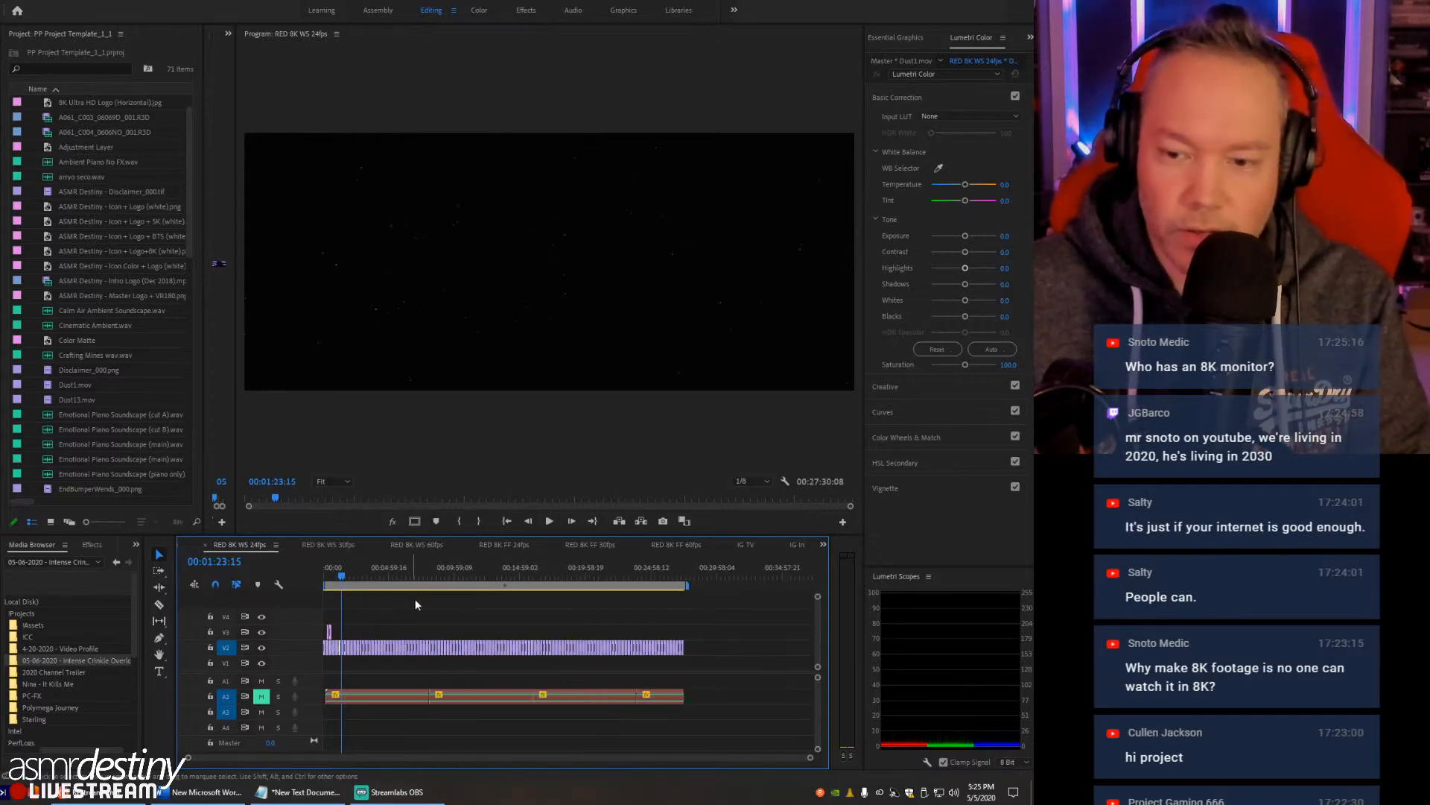
- Delete all audio clips from track A2 of the RED 8K WS 24fps sequence and move the playhead to 00:25:56:10
drag(699, 682, 327, 745)
key(Delete)
click(662, 575)
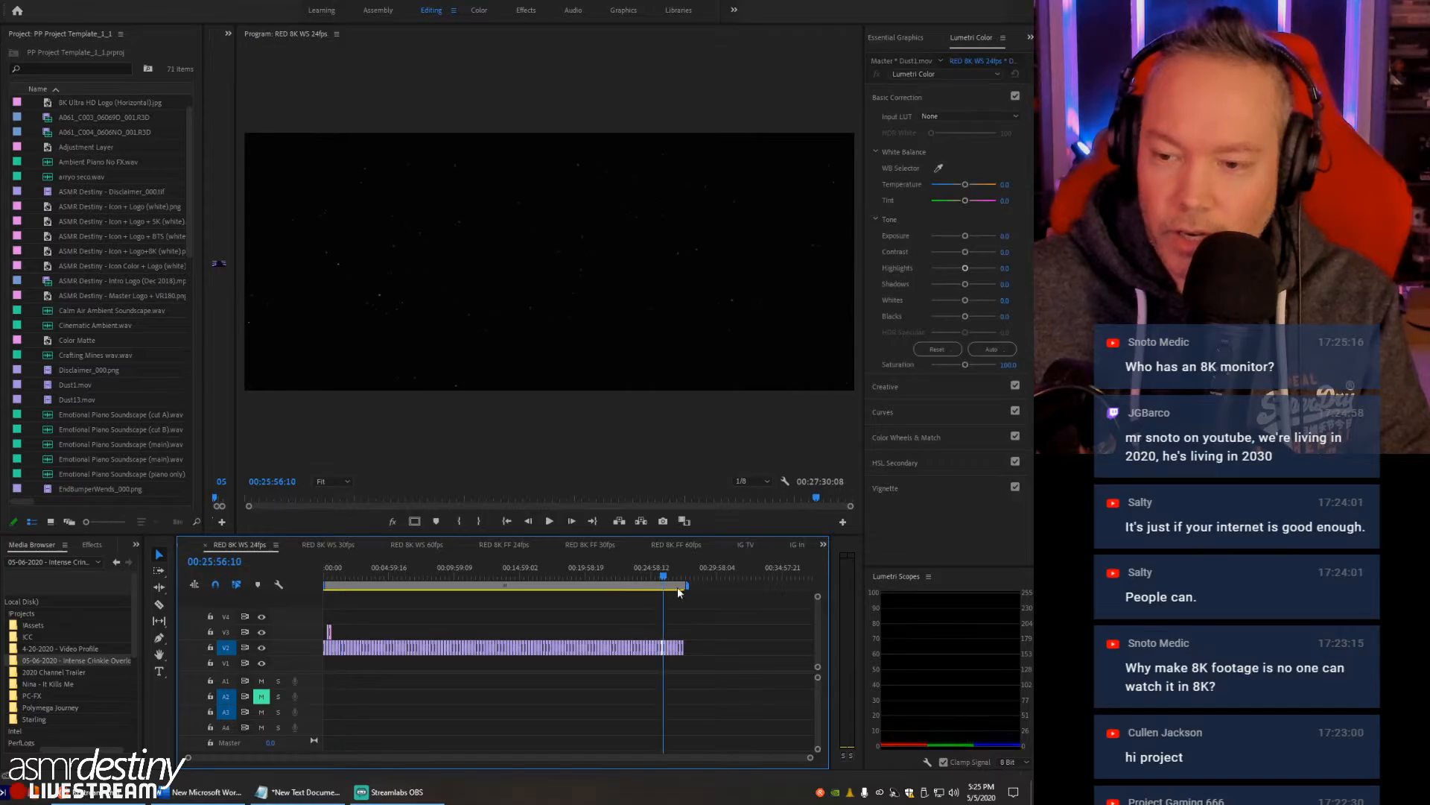
- Delete all remaining video clips from the RED 8K WS 24fps sequence and return the playhead to the start
drag(316, 611, 317, 611)
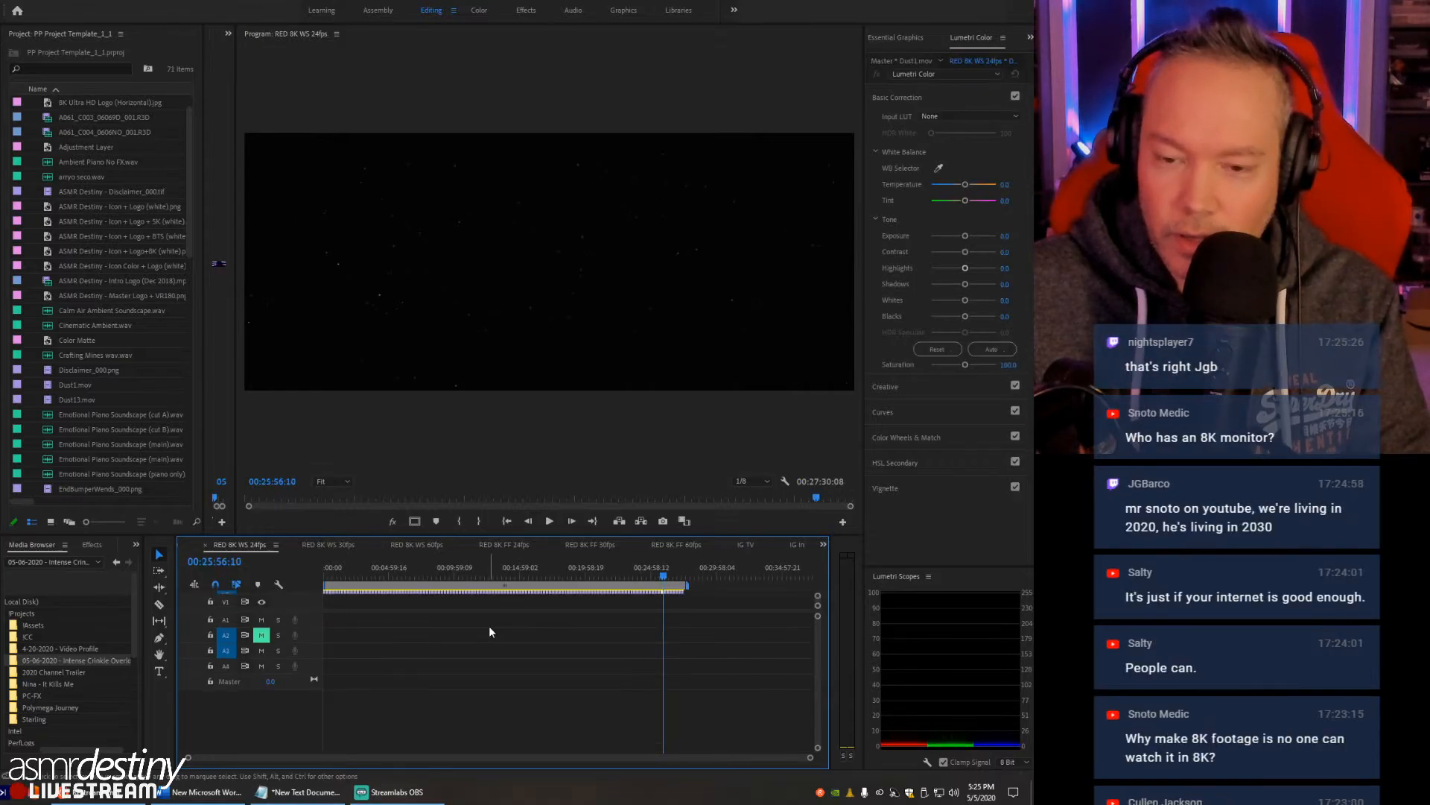
key(ctrl+z)
drag(678, 669, 308, 684)
key(Delete)
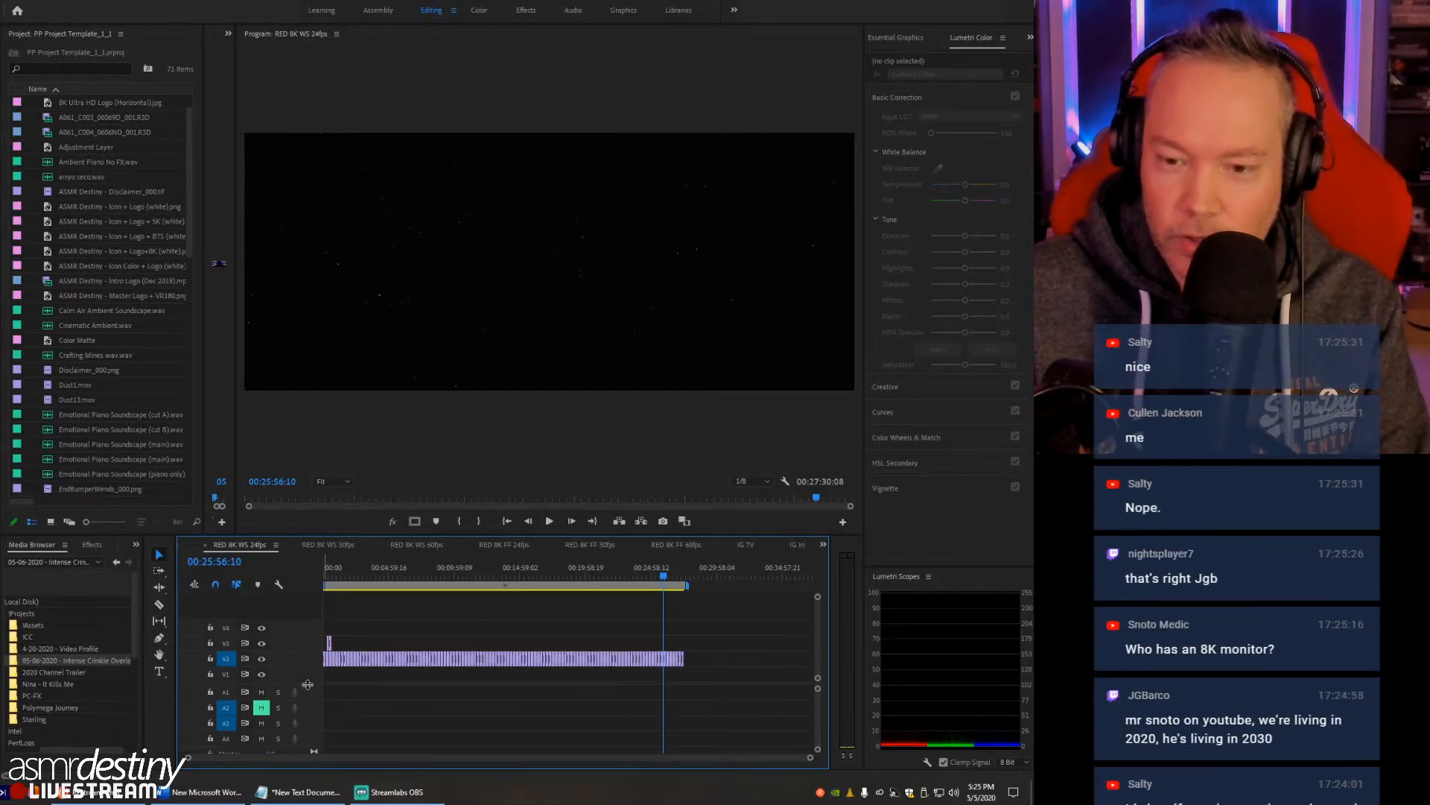
drag(369, 669, 366, 669)
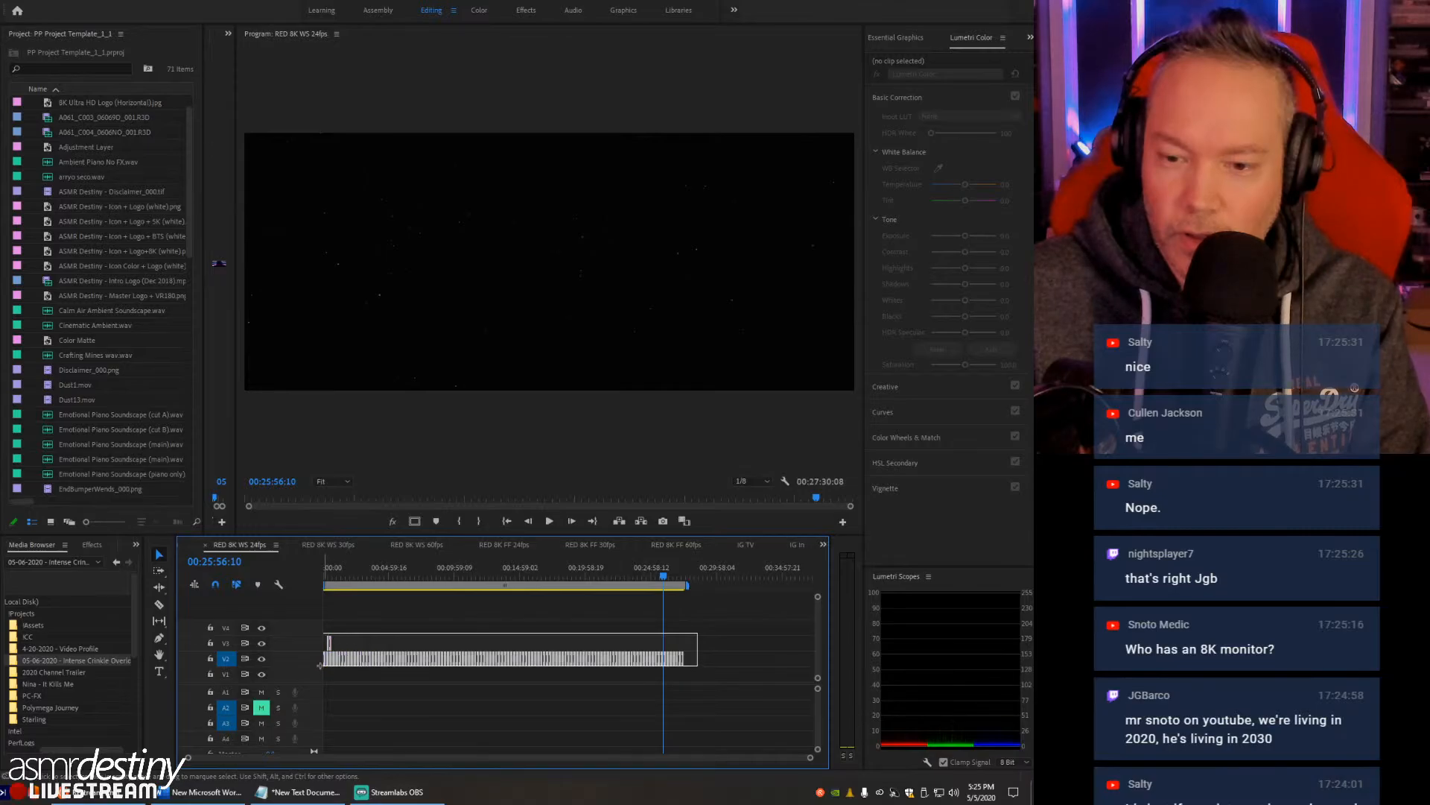
key(Delete)
key(Home)
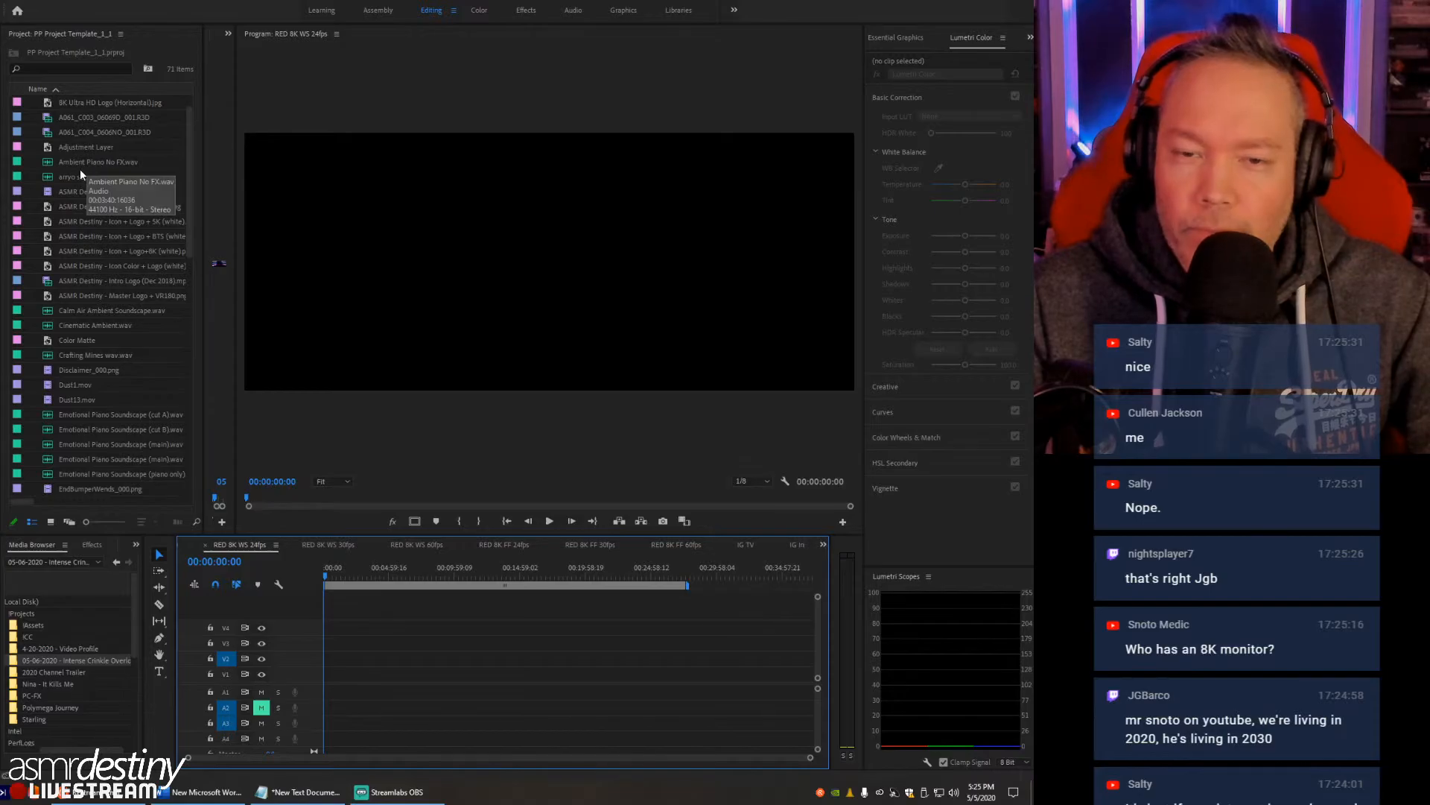
- Open the A061_C003 R3D clip in the Source Monitor, widen the monitor and scrub to 05:21:37:01
double_click(47, 118)
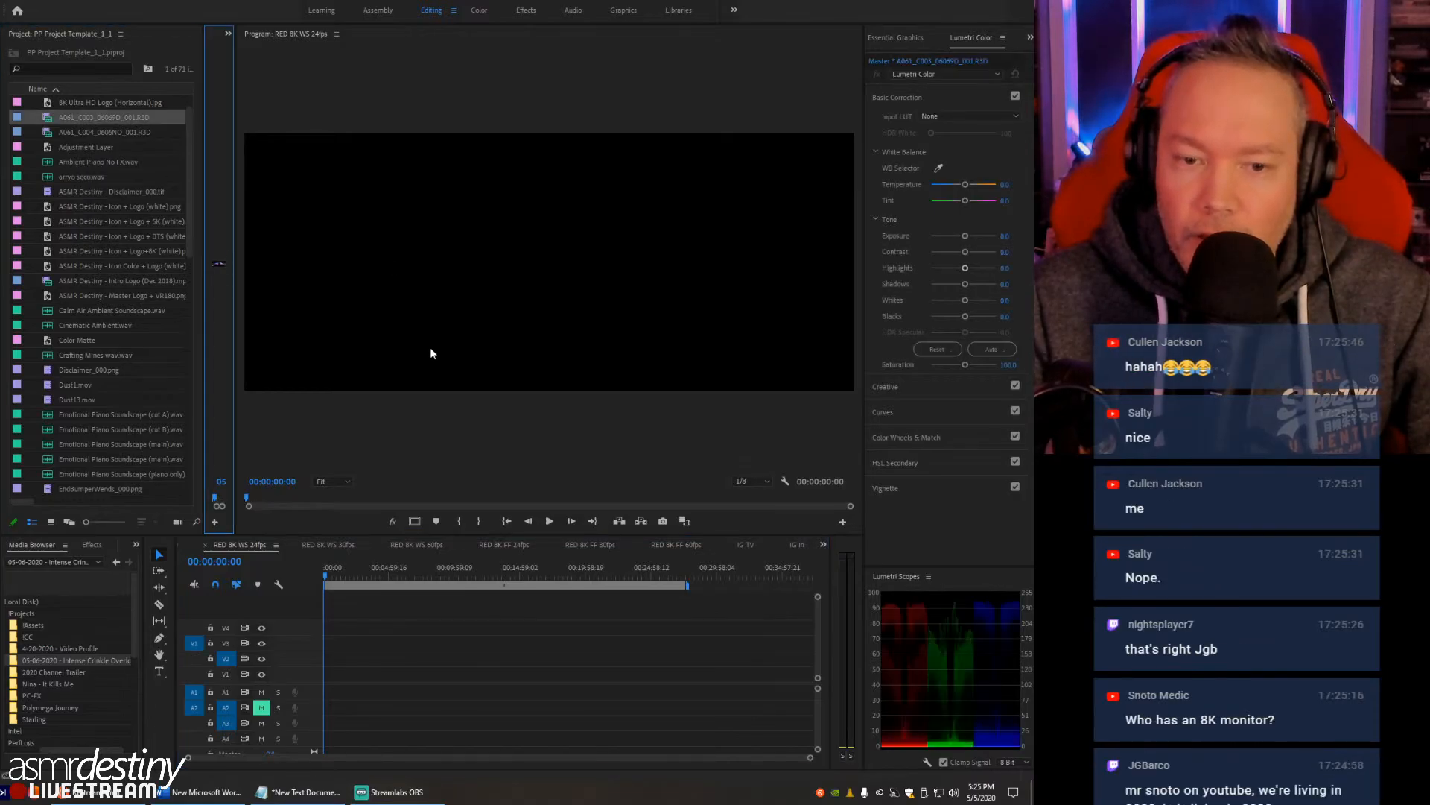
drag(235, 344, 557, 328)
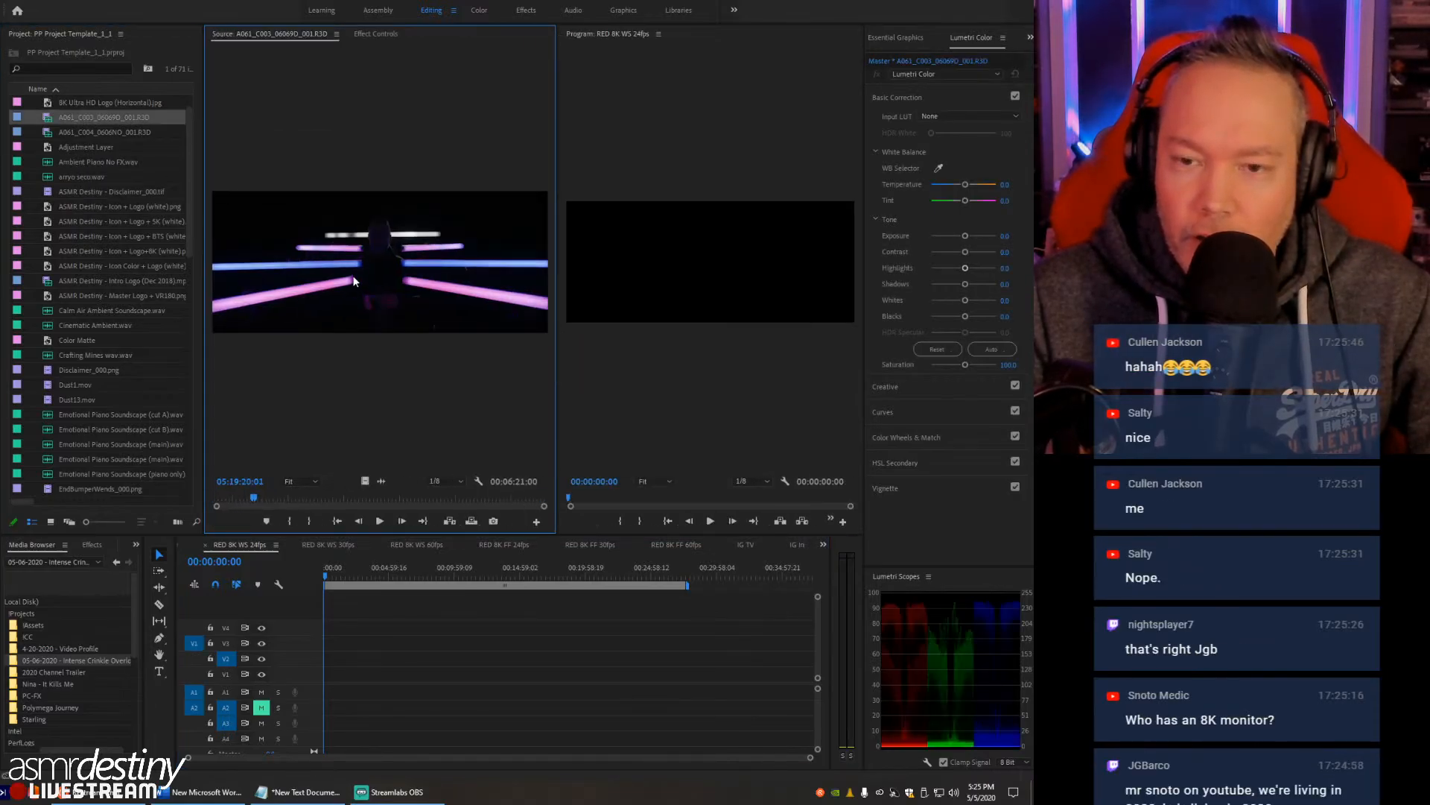
drag(255, 497, 372, 478)
- Add the A061_C003 clip to the RED 8K WS 24fps sequence with existing sequence settings kept, and move the playhead to 00:04:11:21
drag(52, 118, 391, 596)
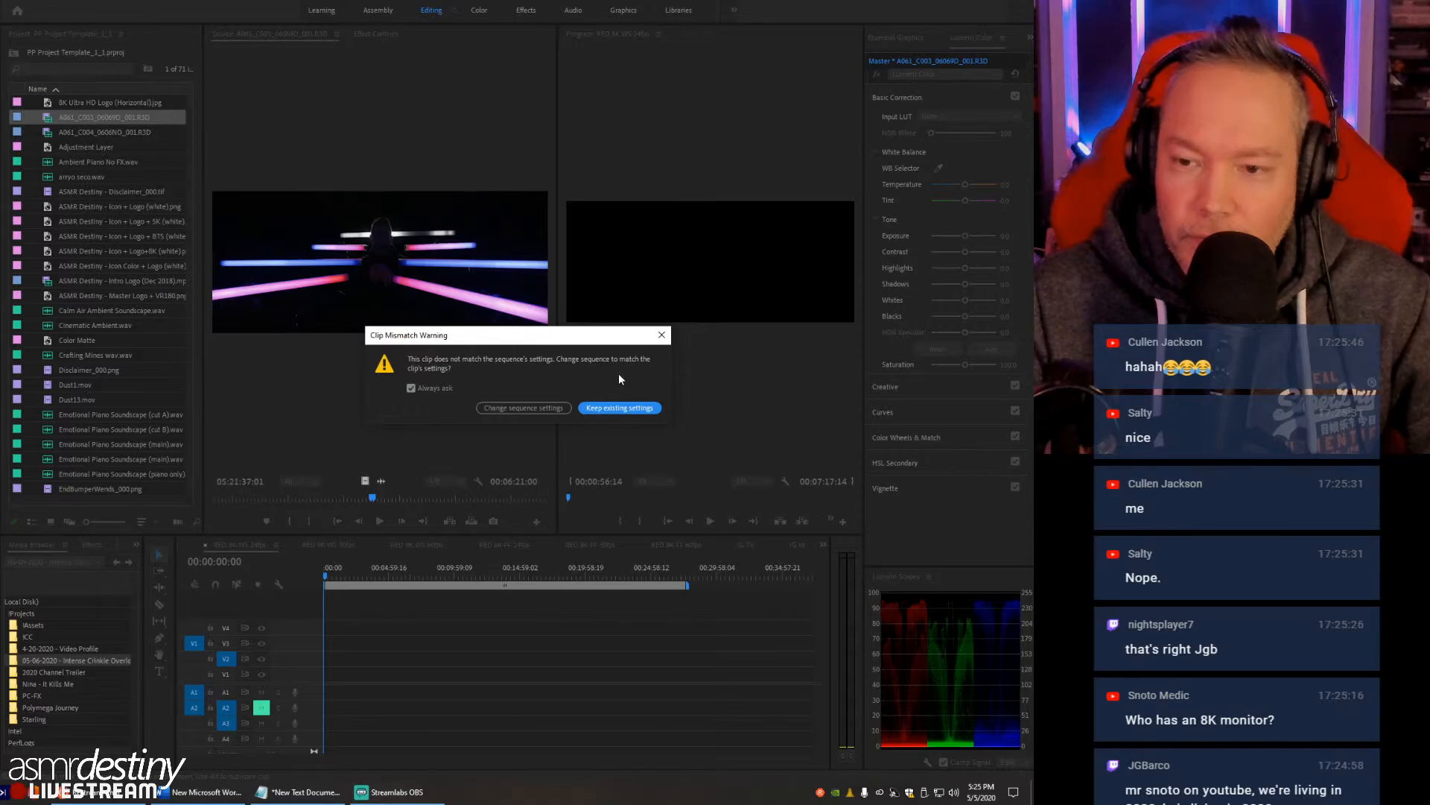
click(604, 408)
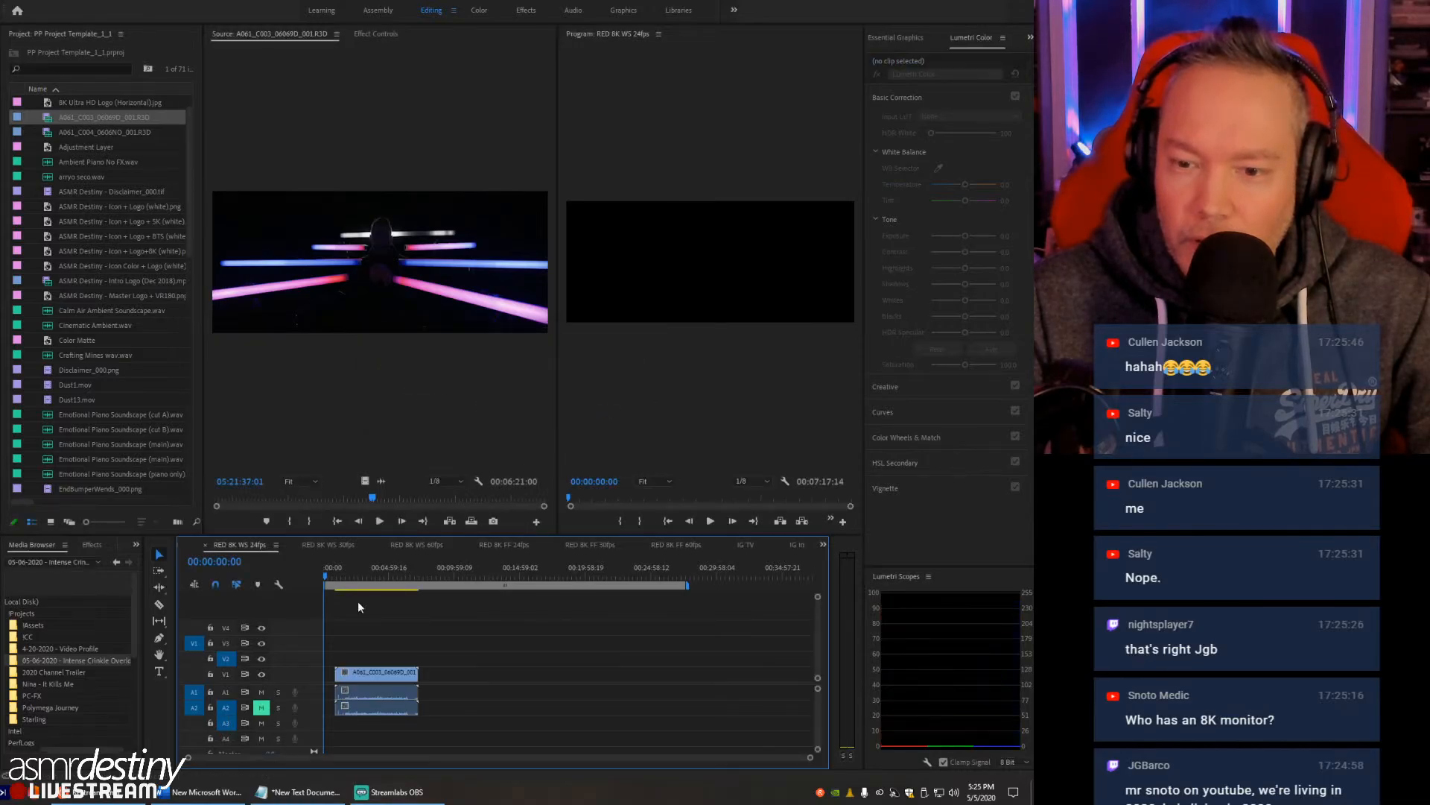
click(364, 568)
drag(364, 563, 378, 568)
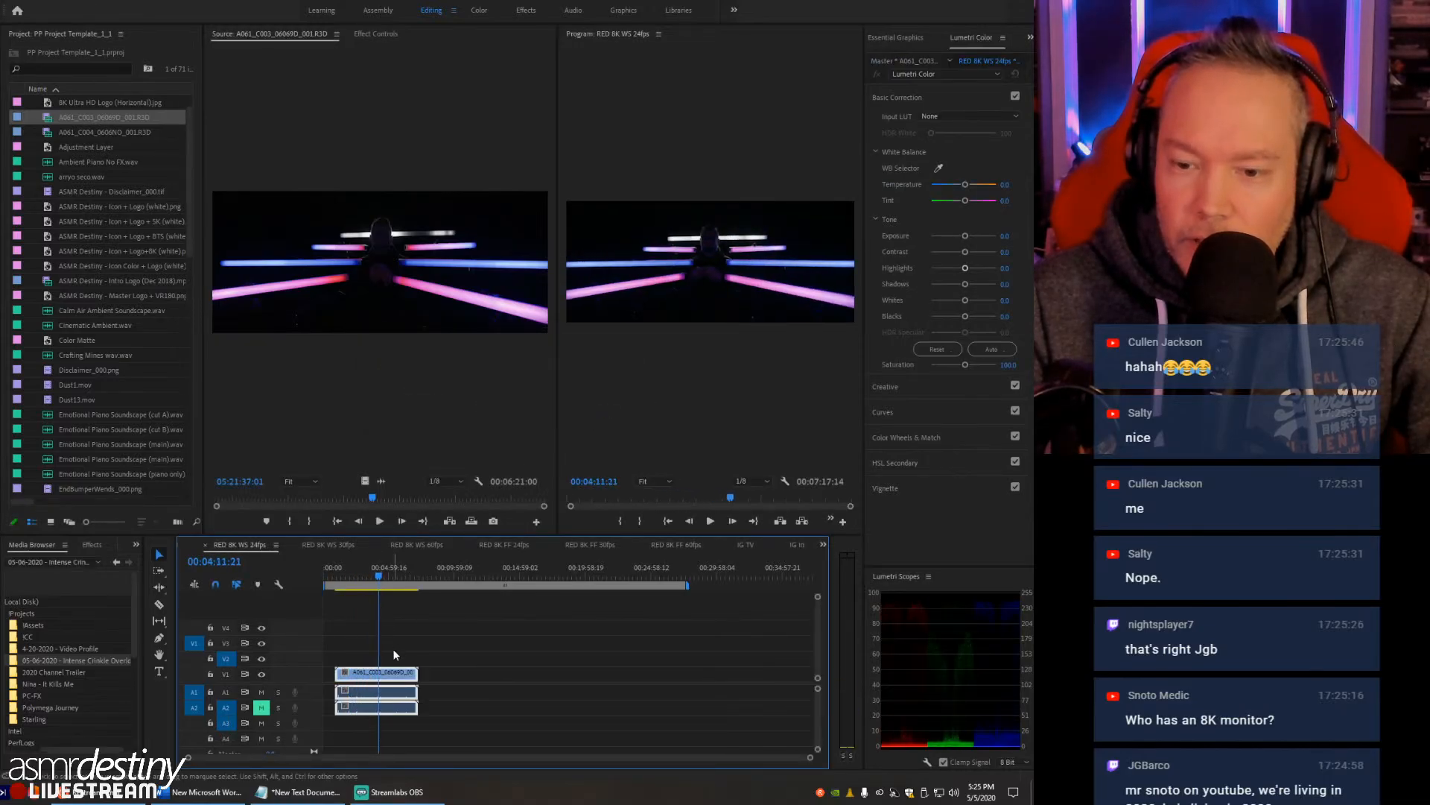
- Check the frame rate in the properties of the A061_C003 R3D clip
click(27, 501)
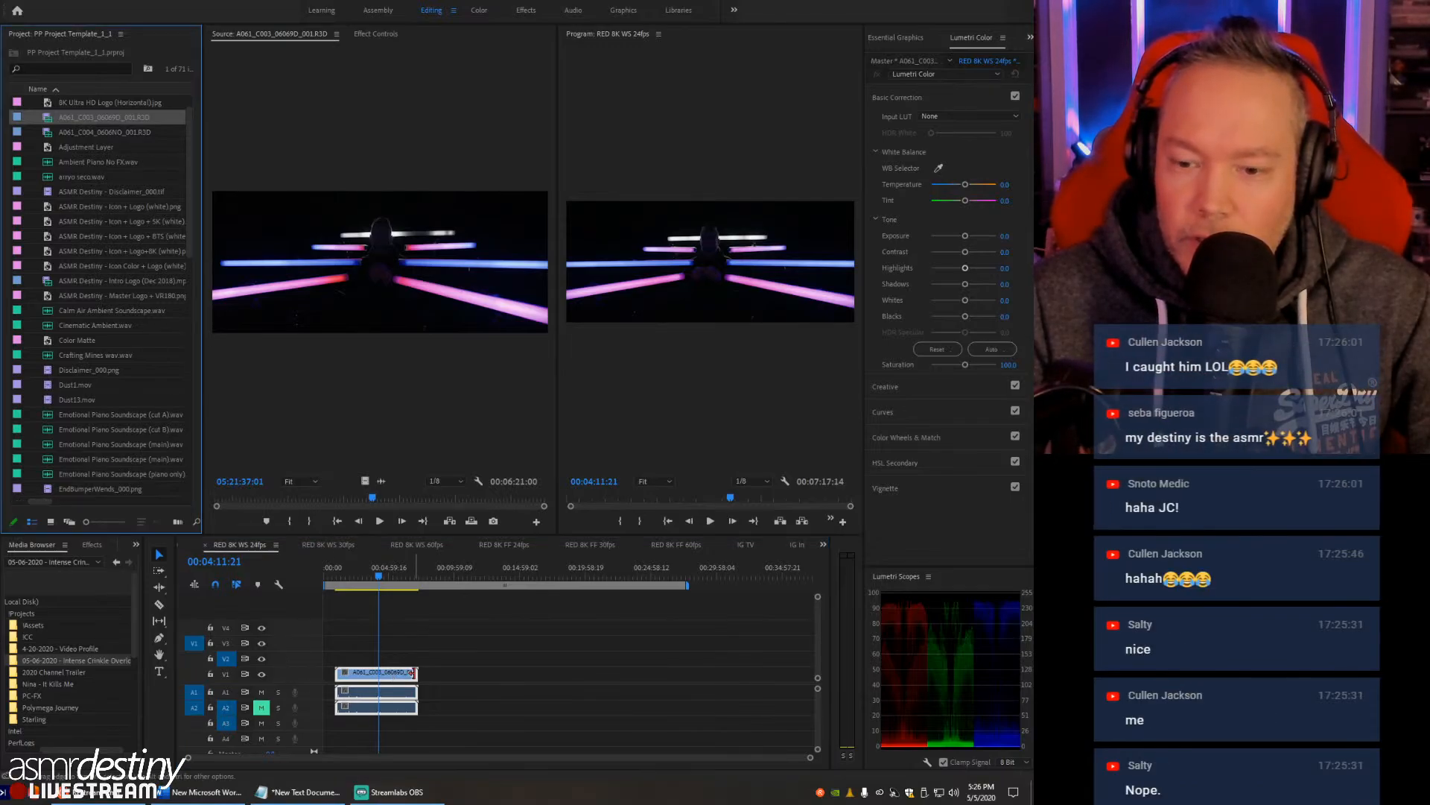
right_click(395, 675)
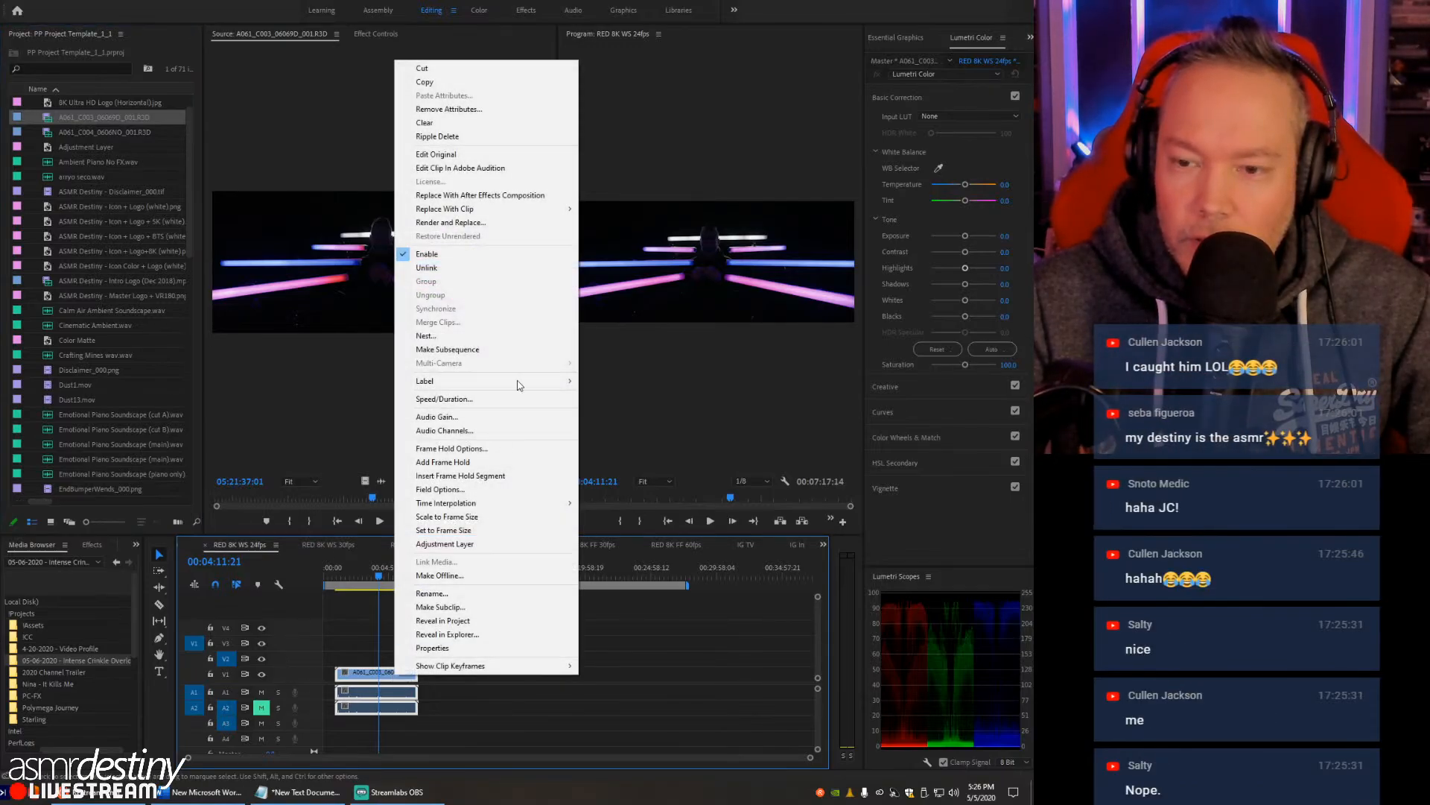
right_click(50, 117)
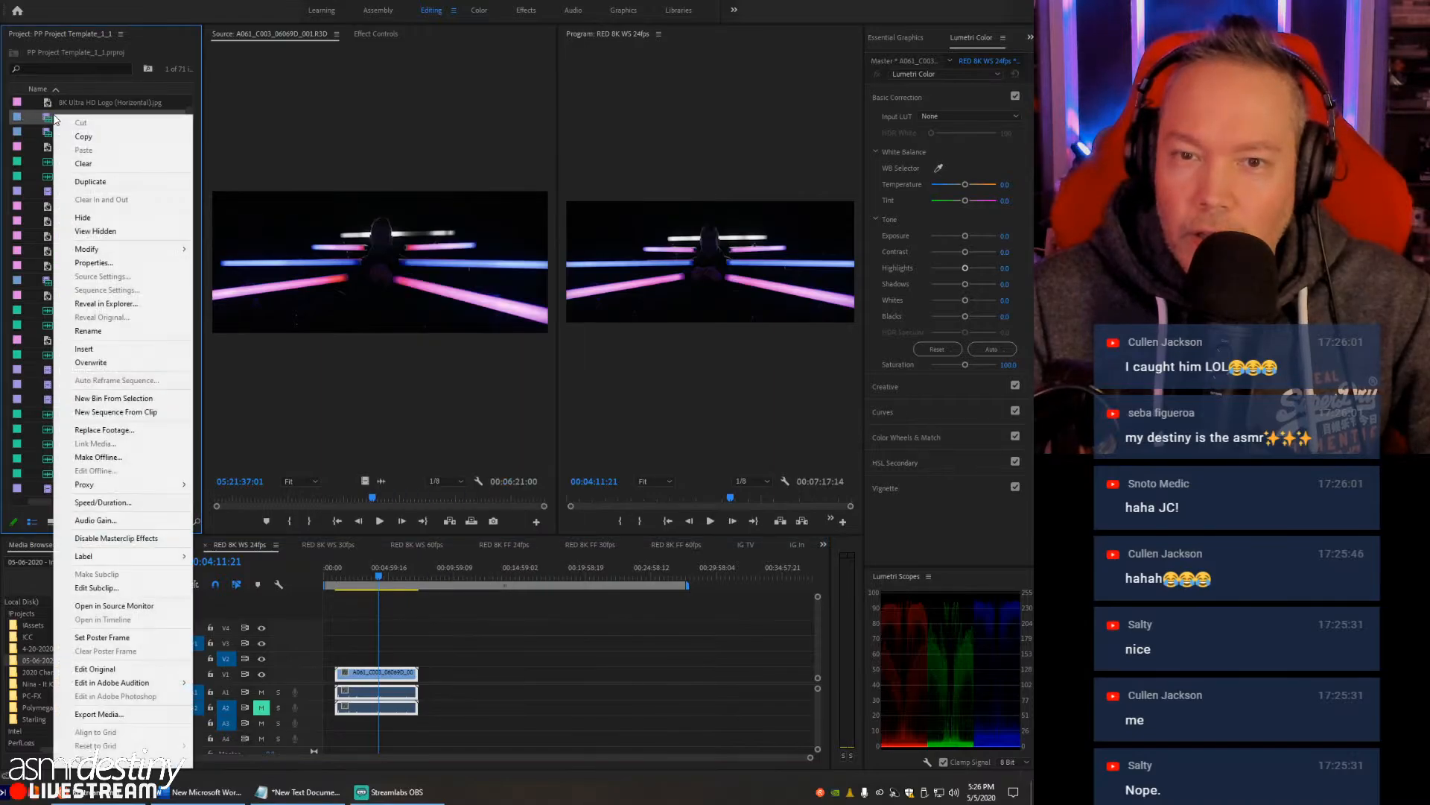
click(108, 265)
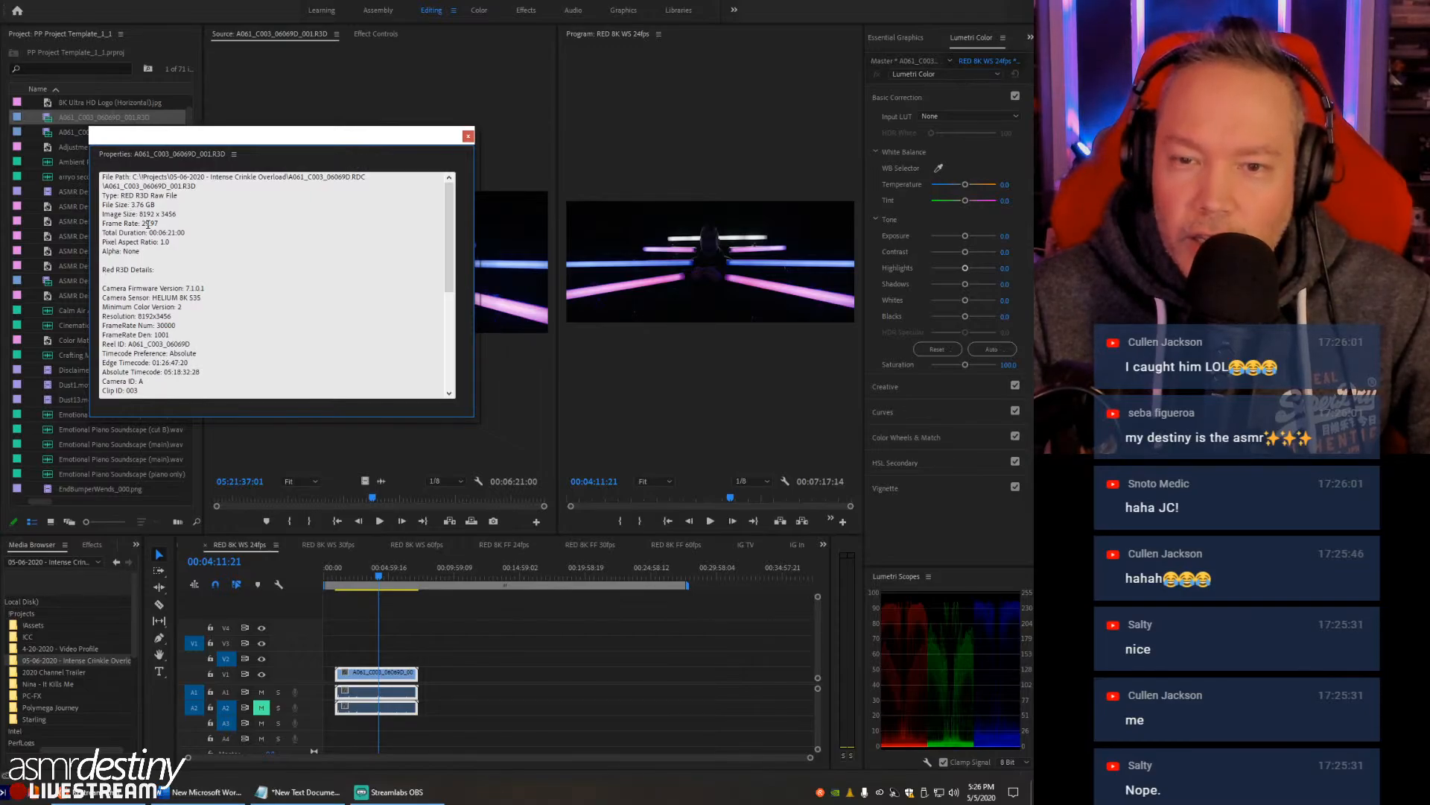
double_click(145, 224)
click(468, 137)
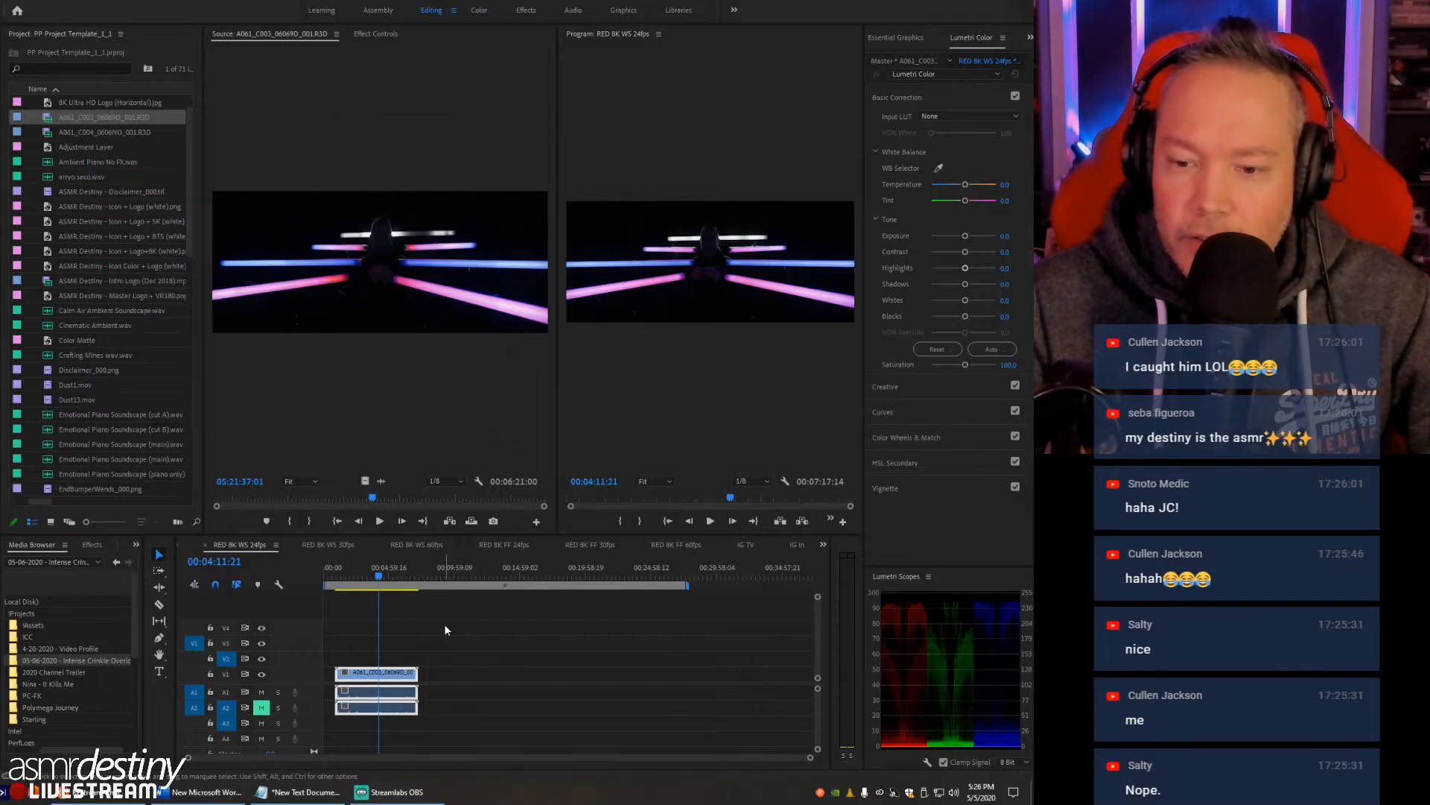
- Delete the A061_C003 clip from the RED 8K WS 24fps sequence
click(431, 637)
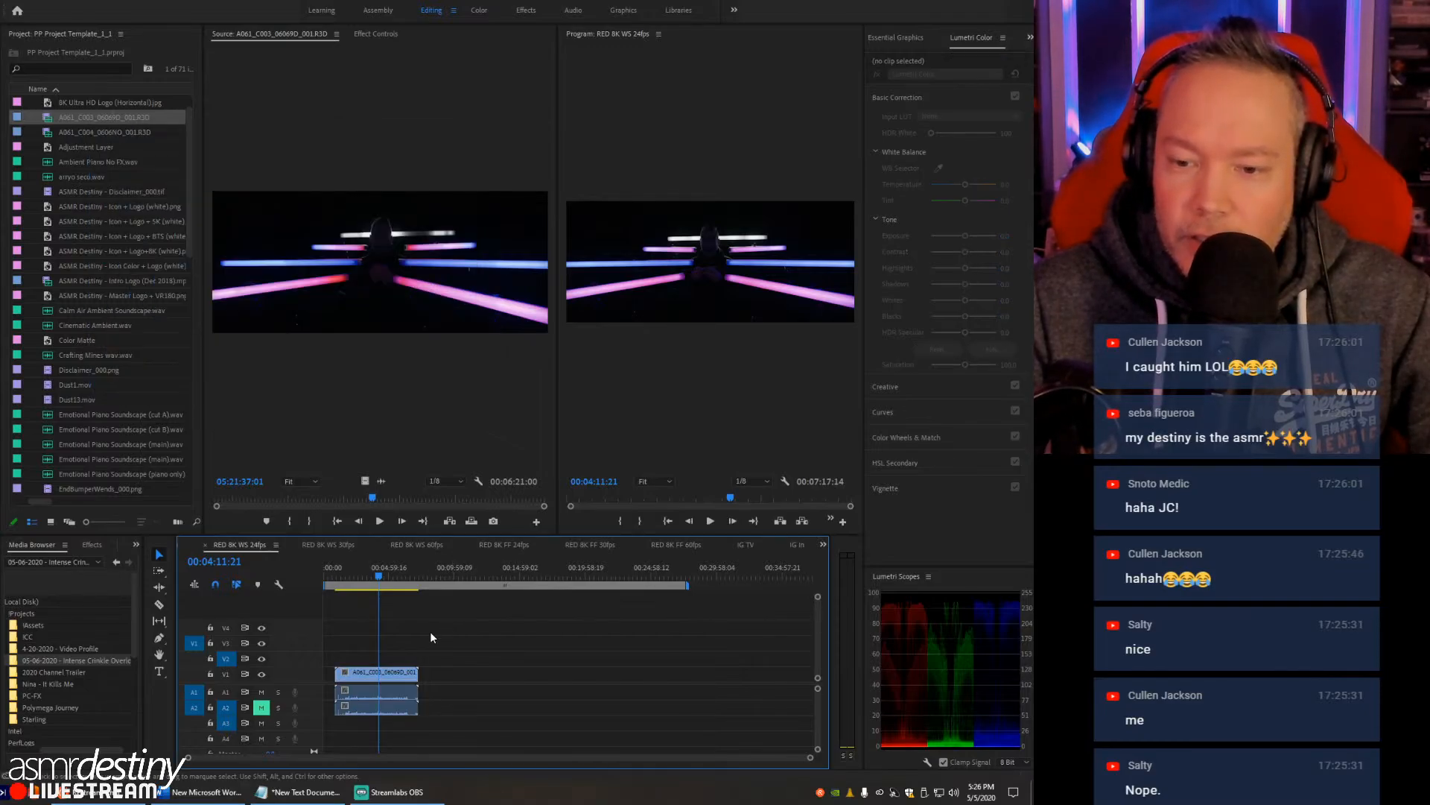
click(354, 675)
key(Delete)
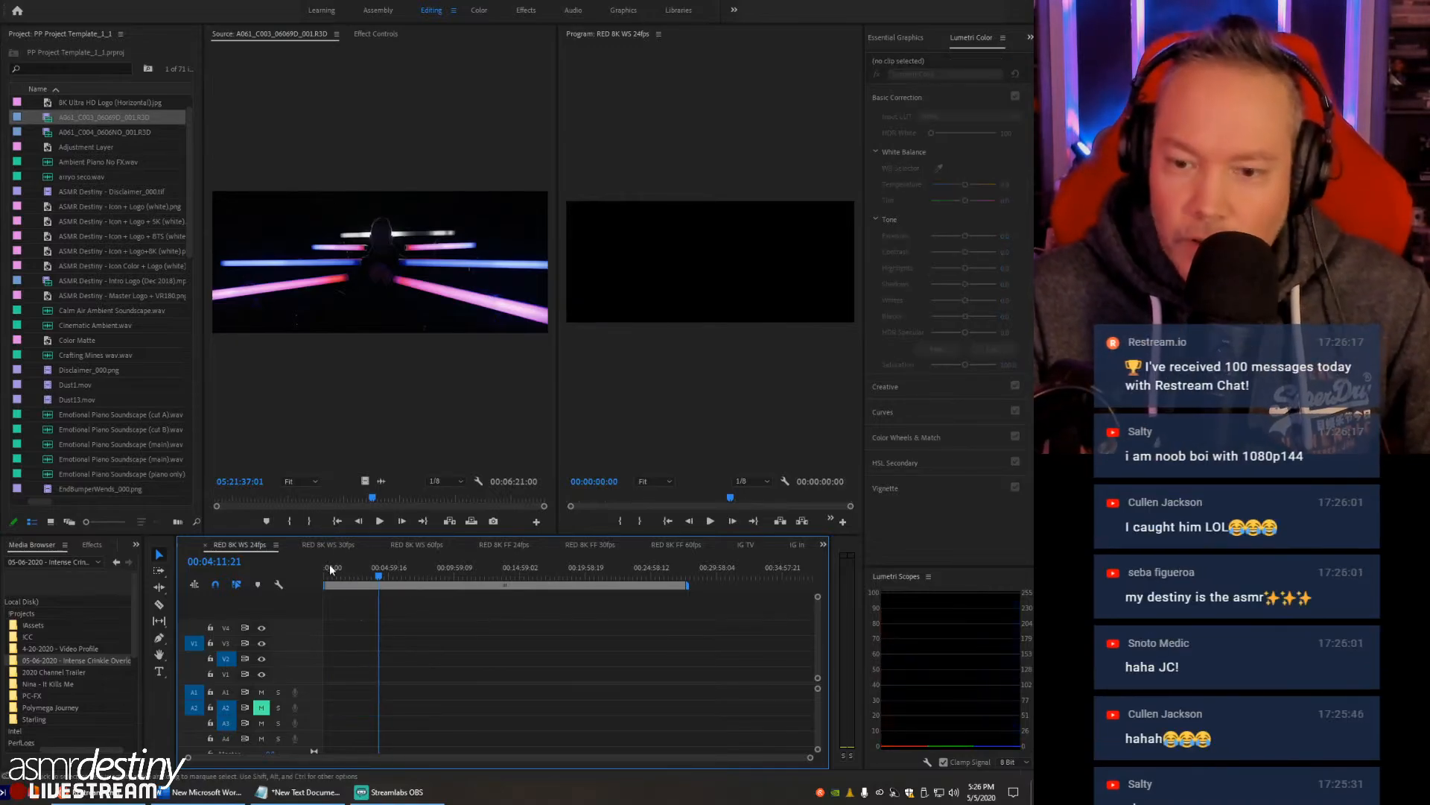
- Open the RED 8K WS 30fps sequence, return the playhead to the start and fit the whole sequence in the timeline
click(334, 544)
click(535, 568)
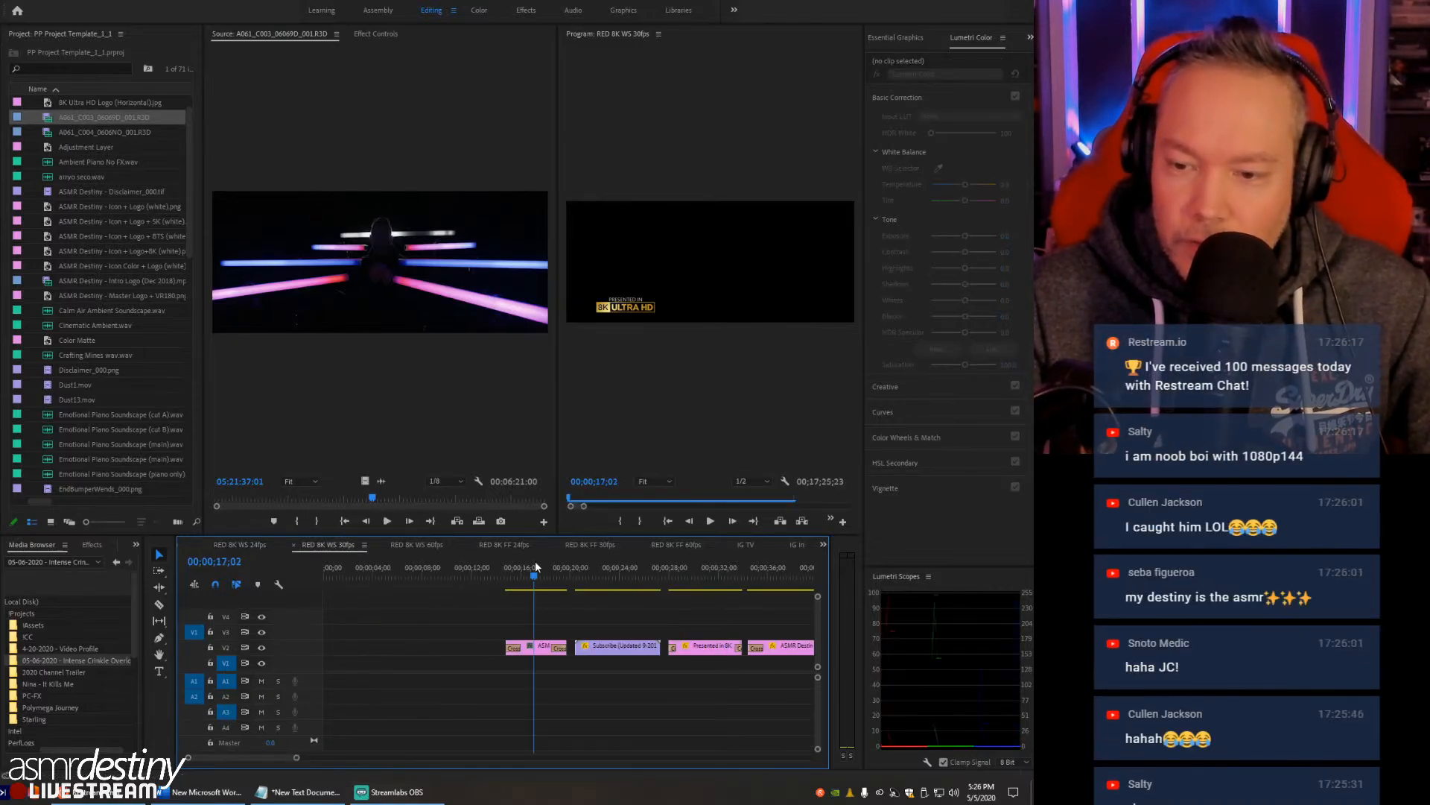
drag(536, 566, 481, 571)
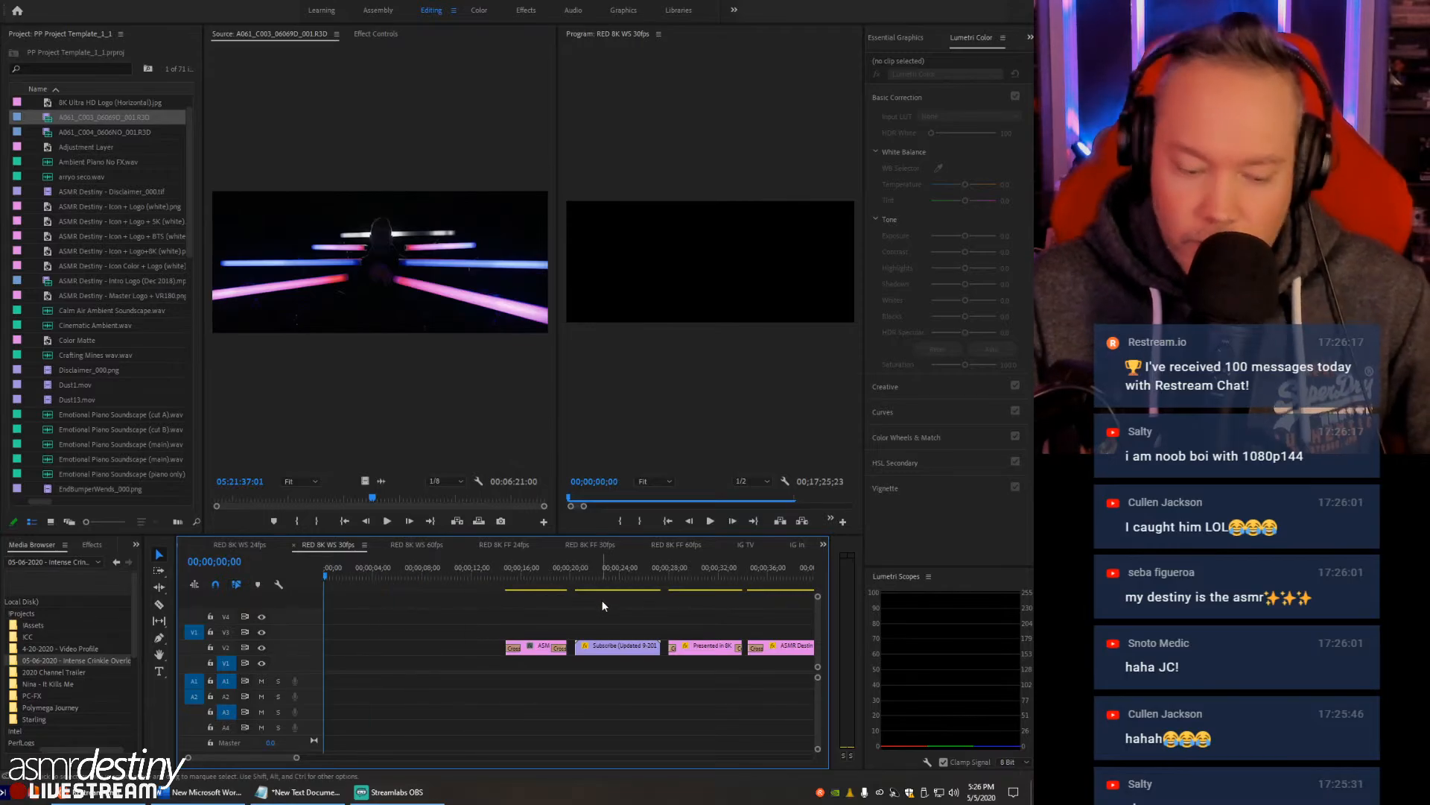
key(backslash)
key(minus)
key(minus)
key(minus)
key(minus)
- Place the A061_C003 clip and, after it, the A061_C004 clip on track V1 beyond the template clips
click(650, 579)
key(comma)
drag(679, 578, 730, 589)
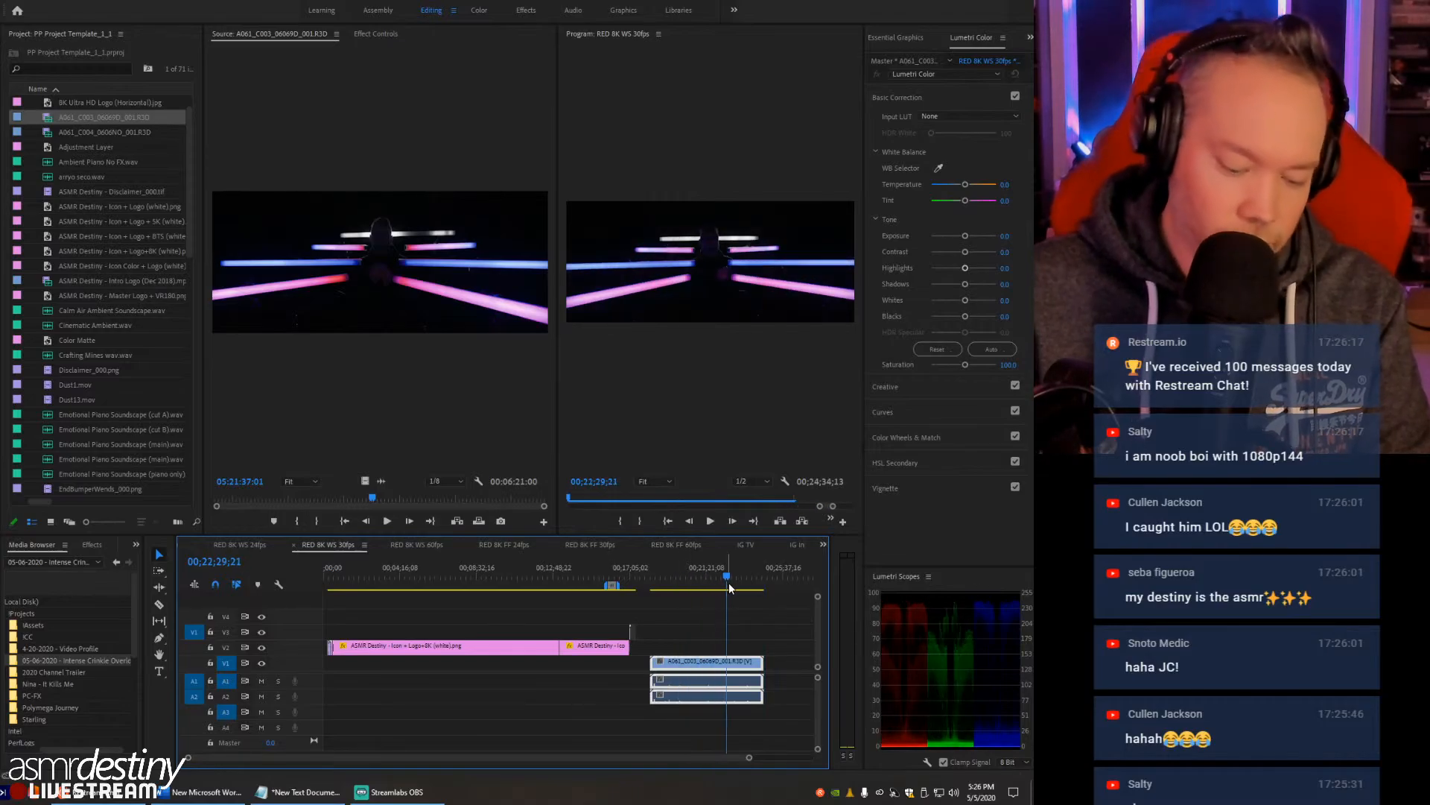
key(equal)
key(minus)
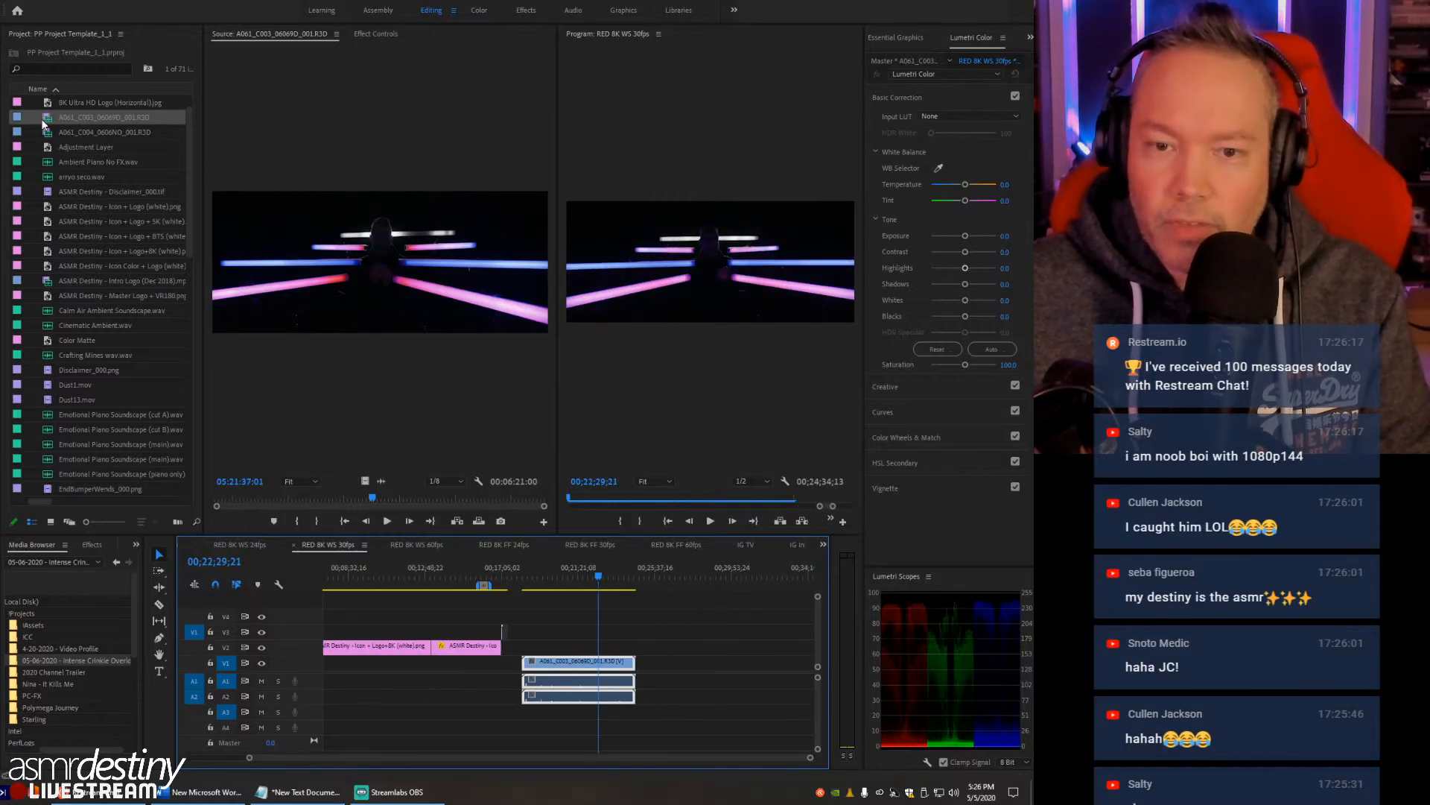
drag(48, 137, 629, 596)
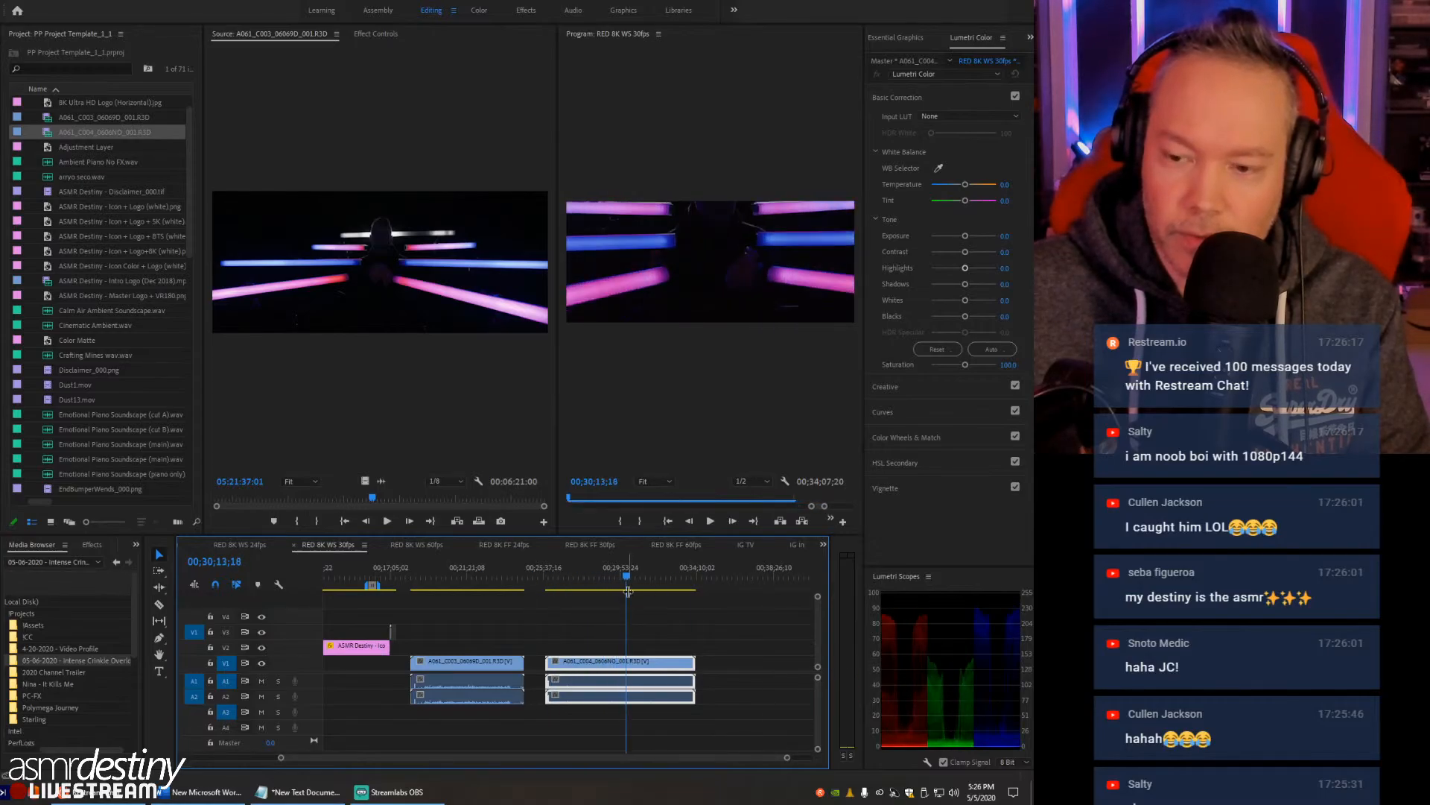
- Raise the audio gain of the A061_C003 clip in the RED 8K WS 30fps sequence
click(522, 632)
click(454, 571)
key(=)
key(=)
key(=)
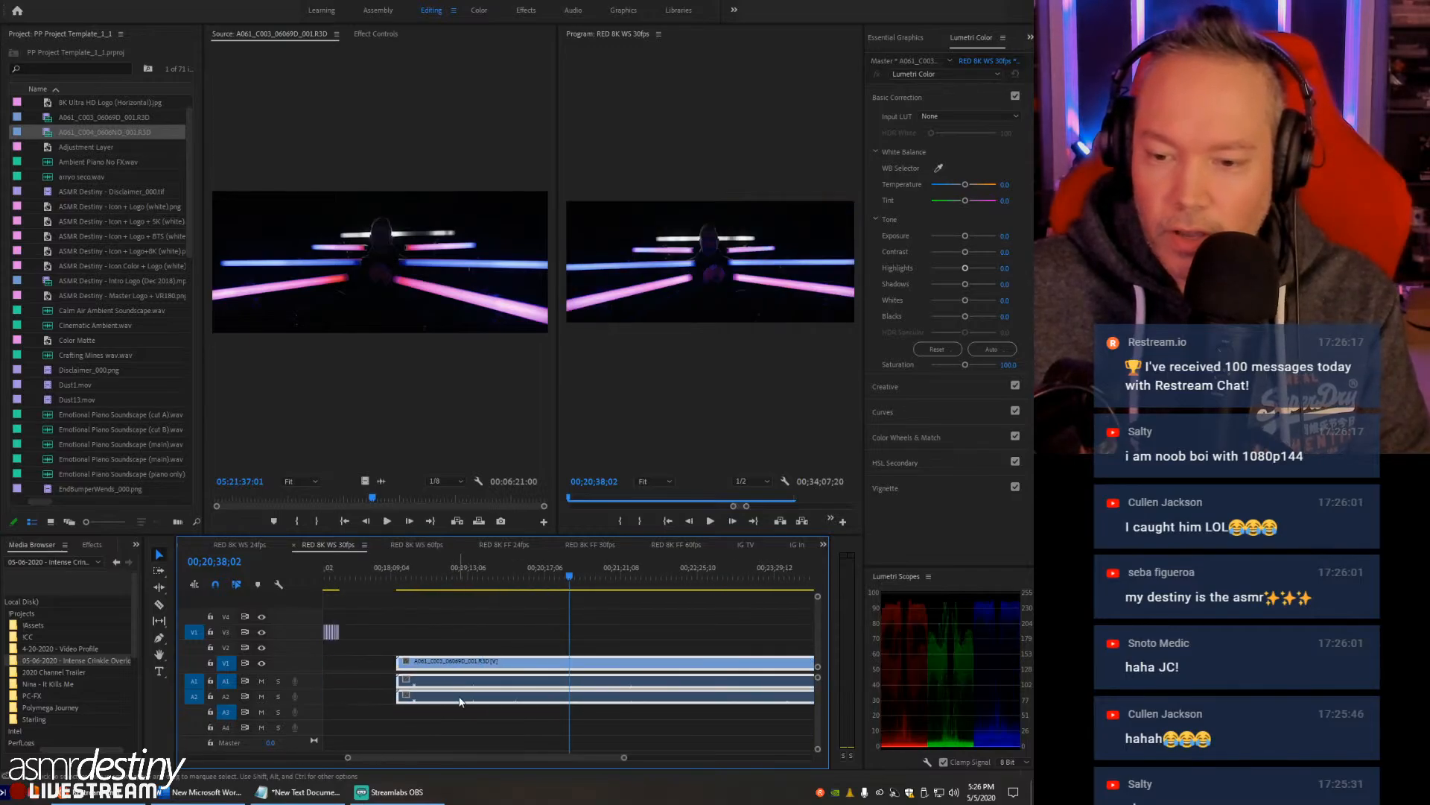
right_click(458, 692)
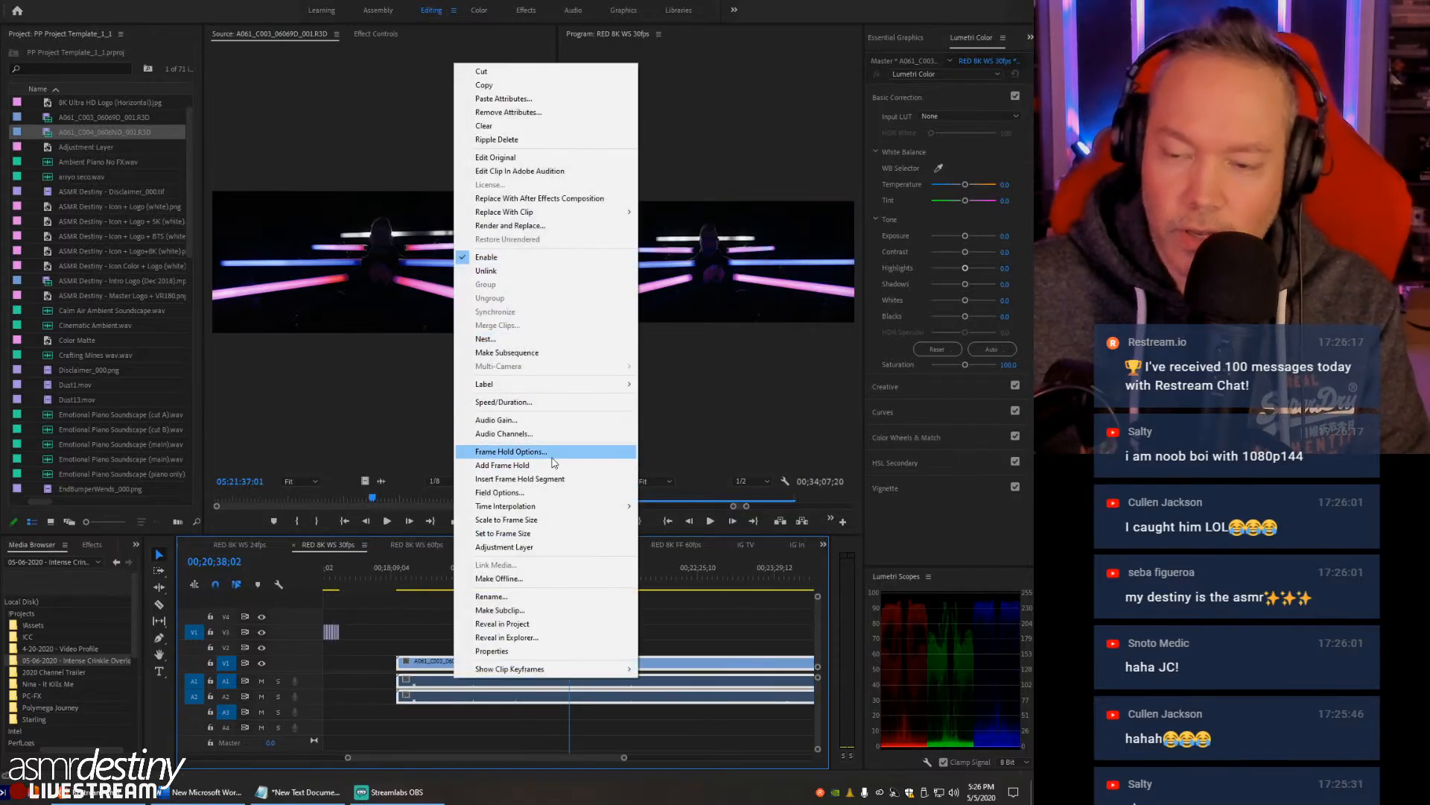
click(518, 420)
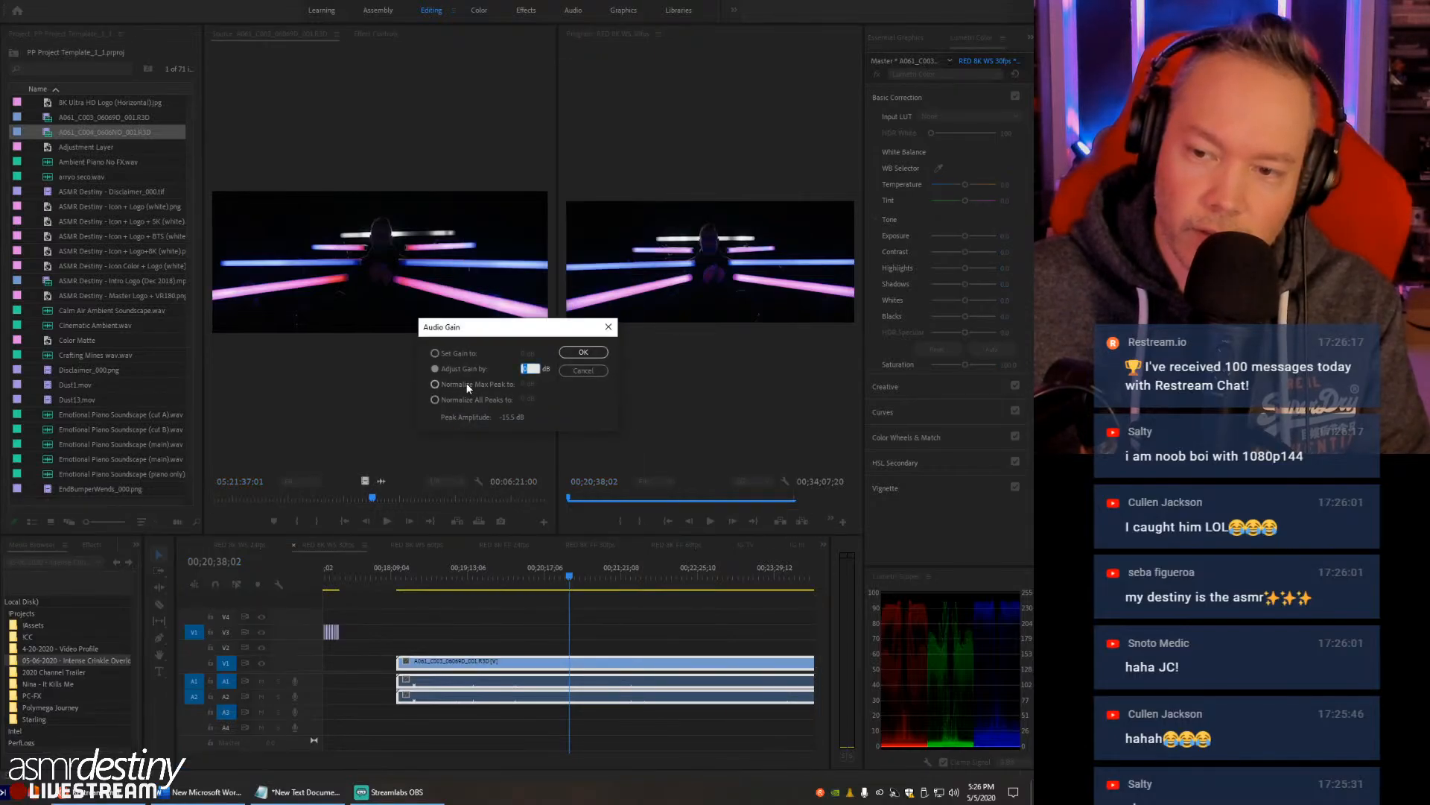
click(587, 353)
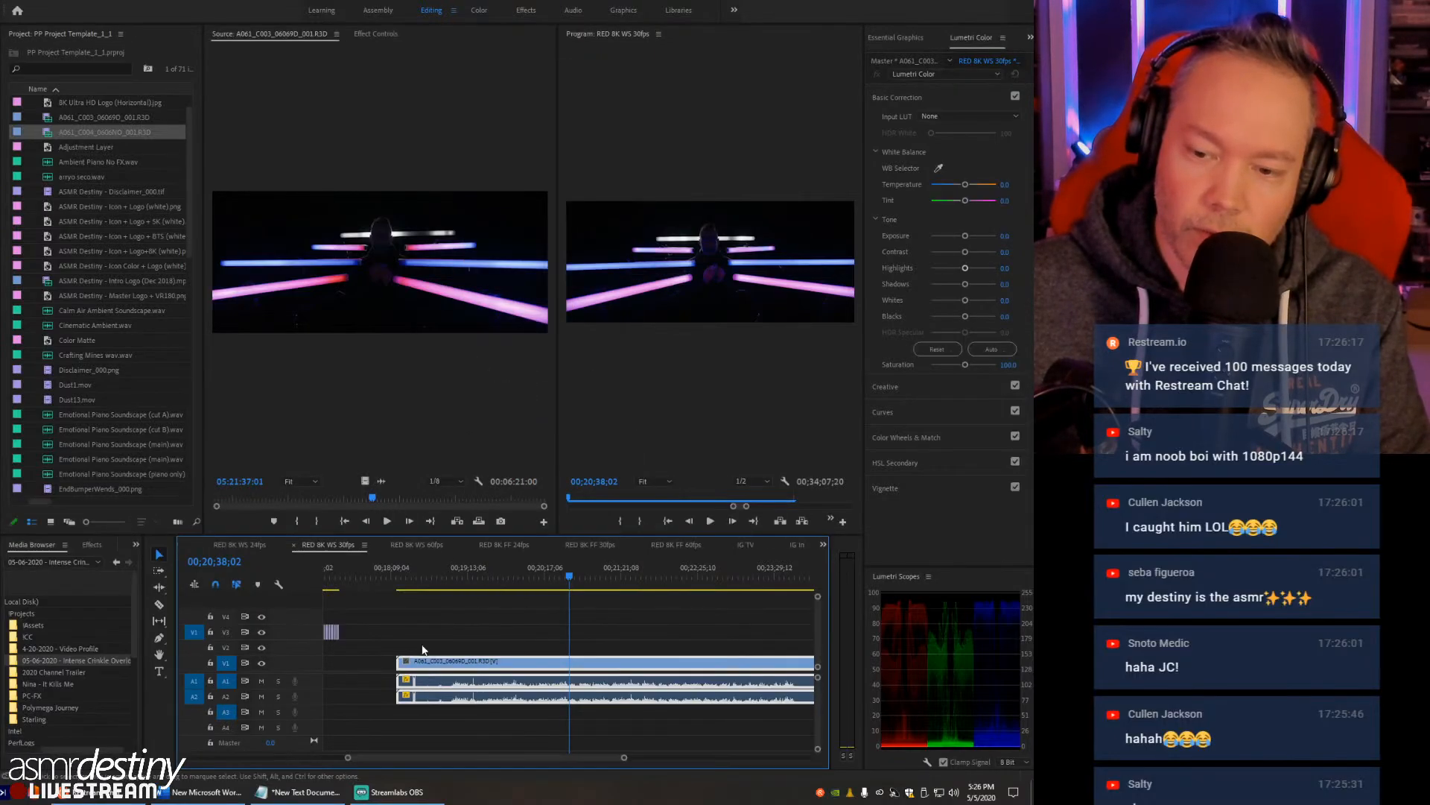
- Examine the boosted audio waveform of the A061_C003 clip around 00;18;25;12 and 00;19;13;09
click(412, 584)
key(=)
key(=)
key(=)
key(=)
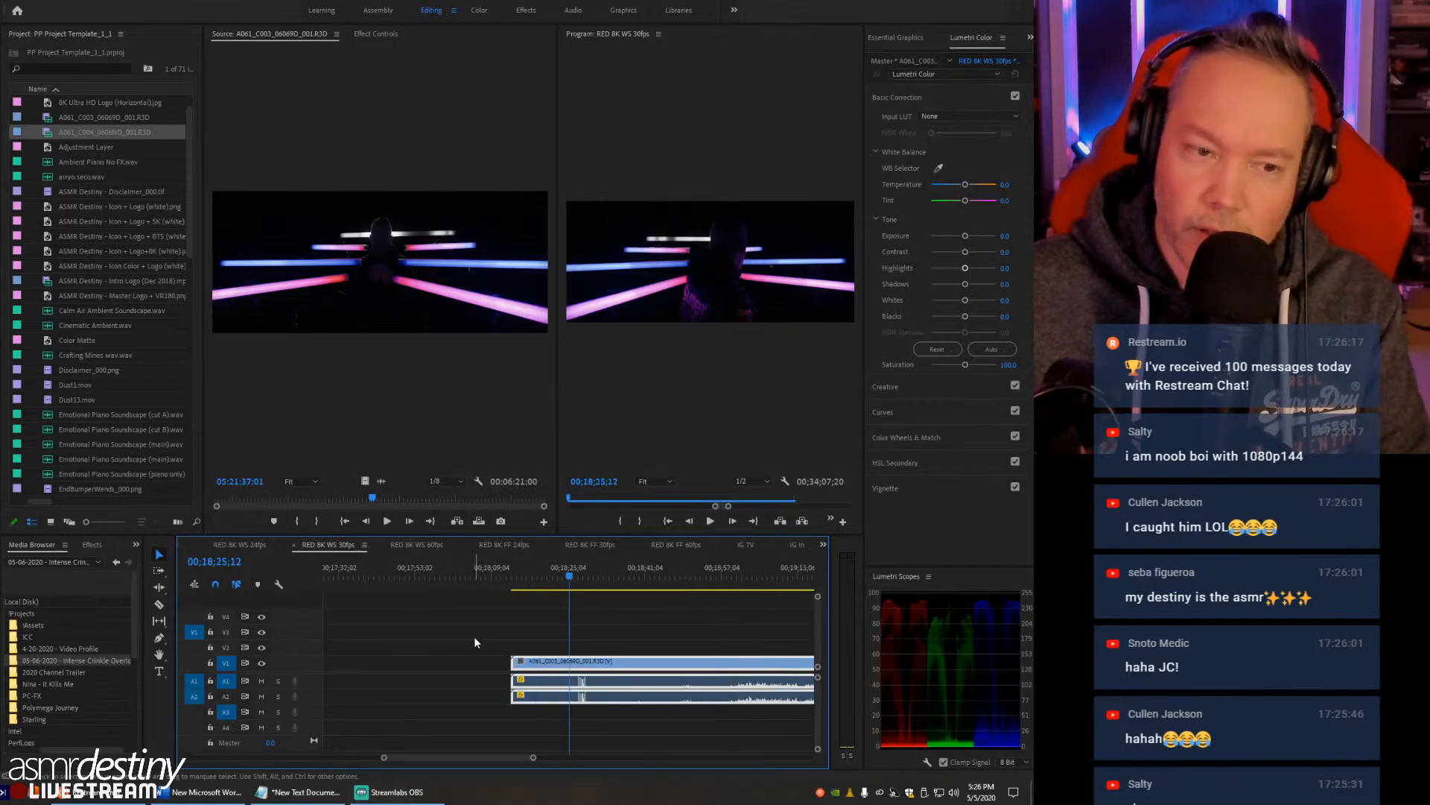
key(-)
key(-)
key(-)
key(-)
click(628, 580)
key(=)
key(=)
key(=)
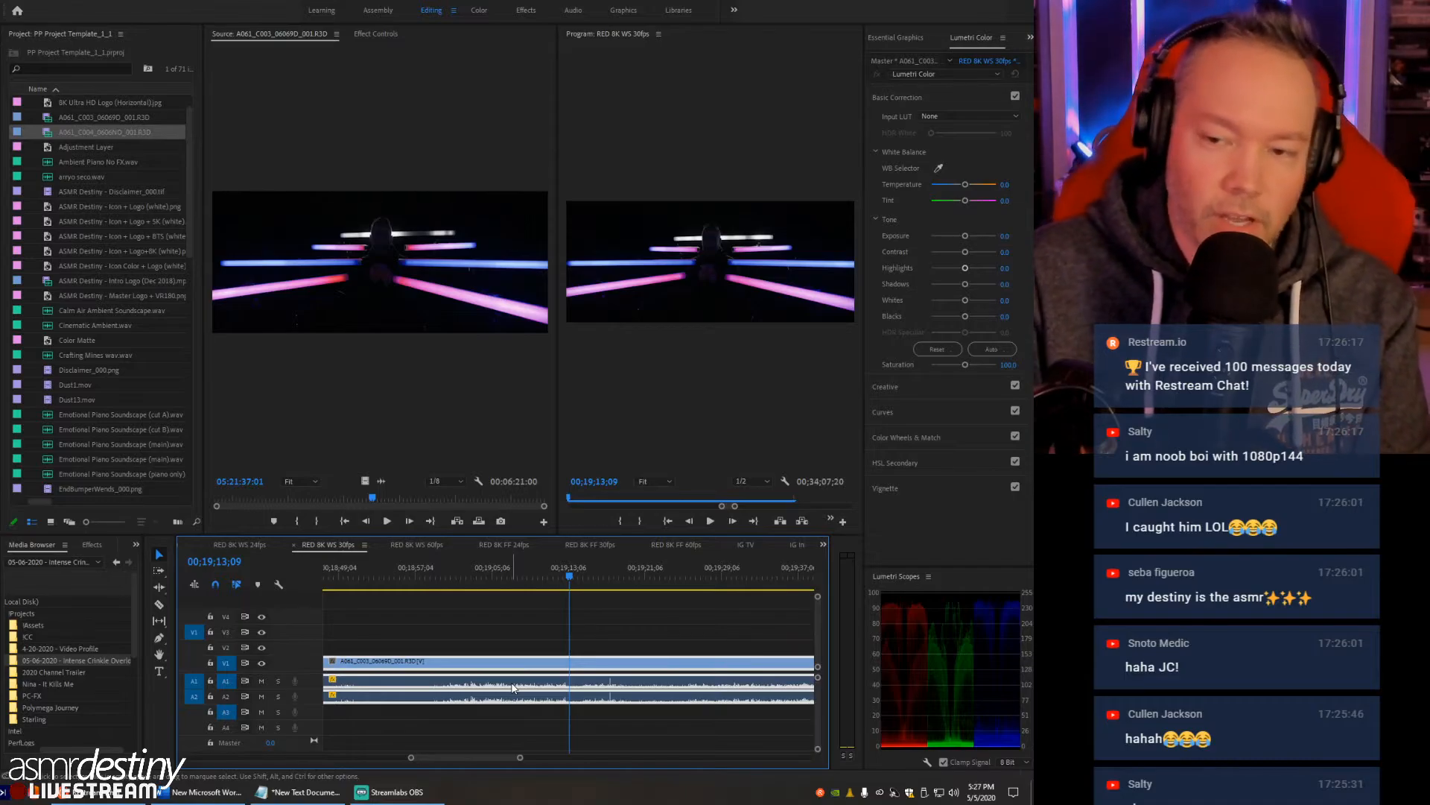
- Inspect the short audio spikes near the start of the A061_C003 clip and move the playhead to 00;18;26;08
click(616, 628)
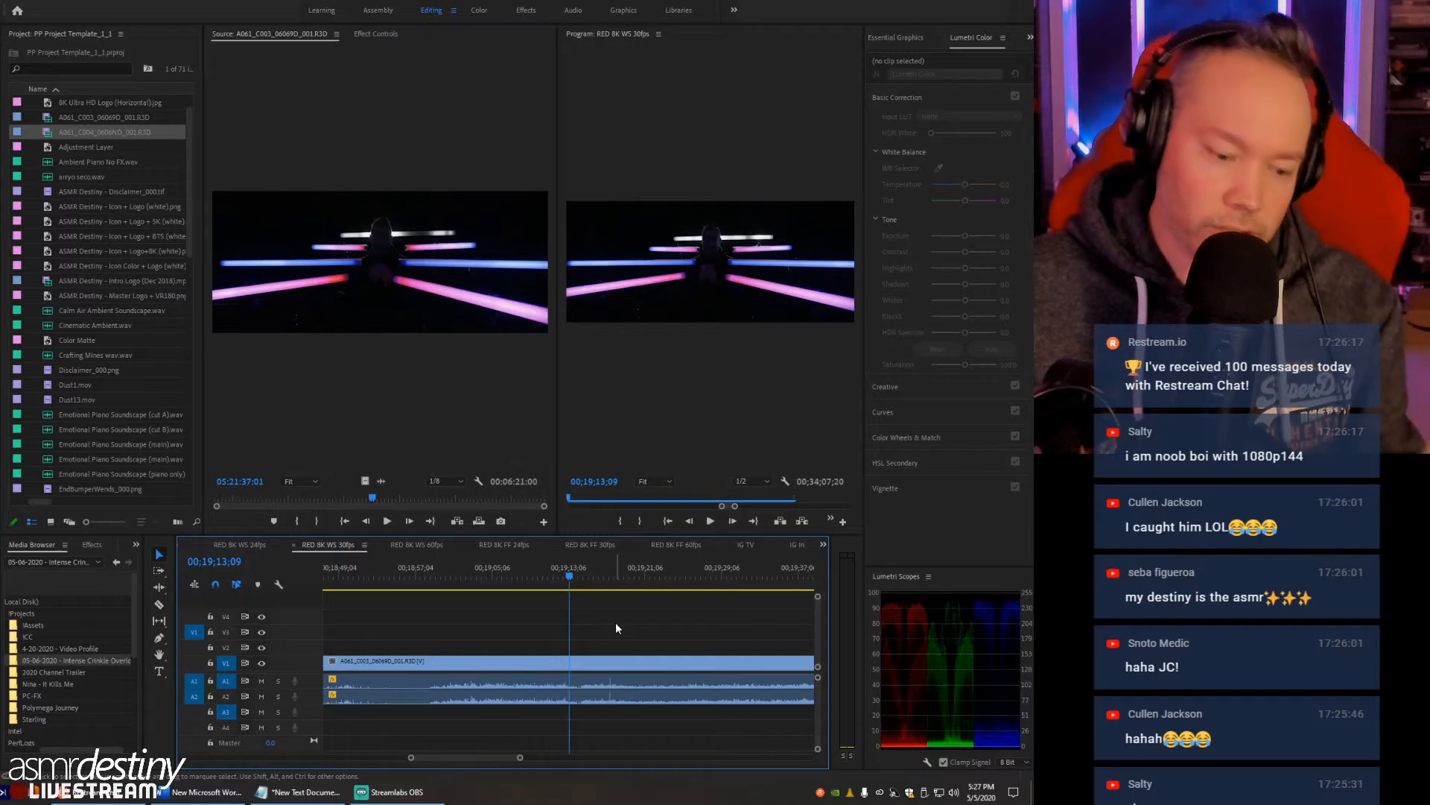
key(minus)
key(minus)
key(minus)
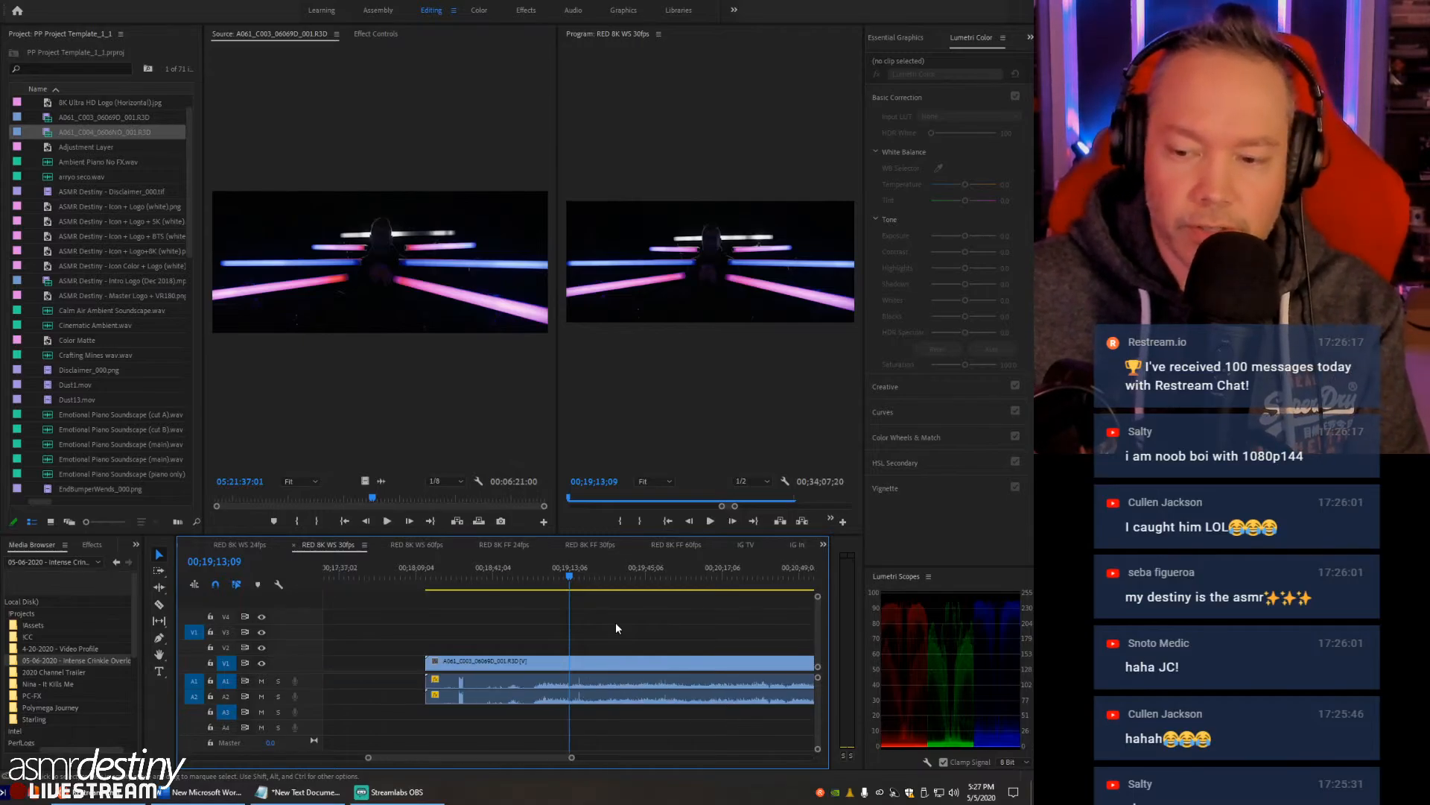
click(517, 580)
key(equal)
key(equal)
key(equal)
key(equal)
key(equal)
key(equal)
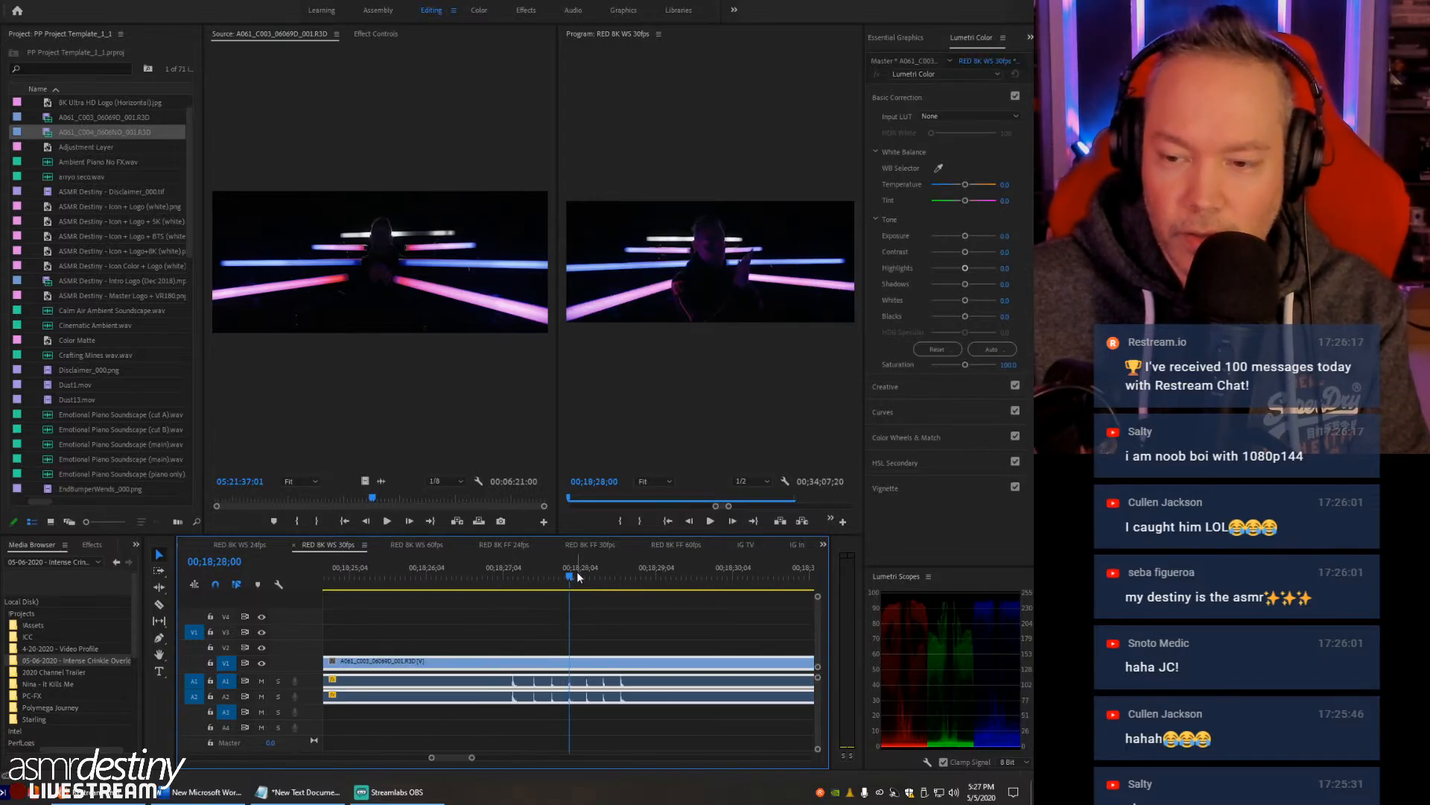
drag(597, 576, 437, 575)
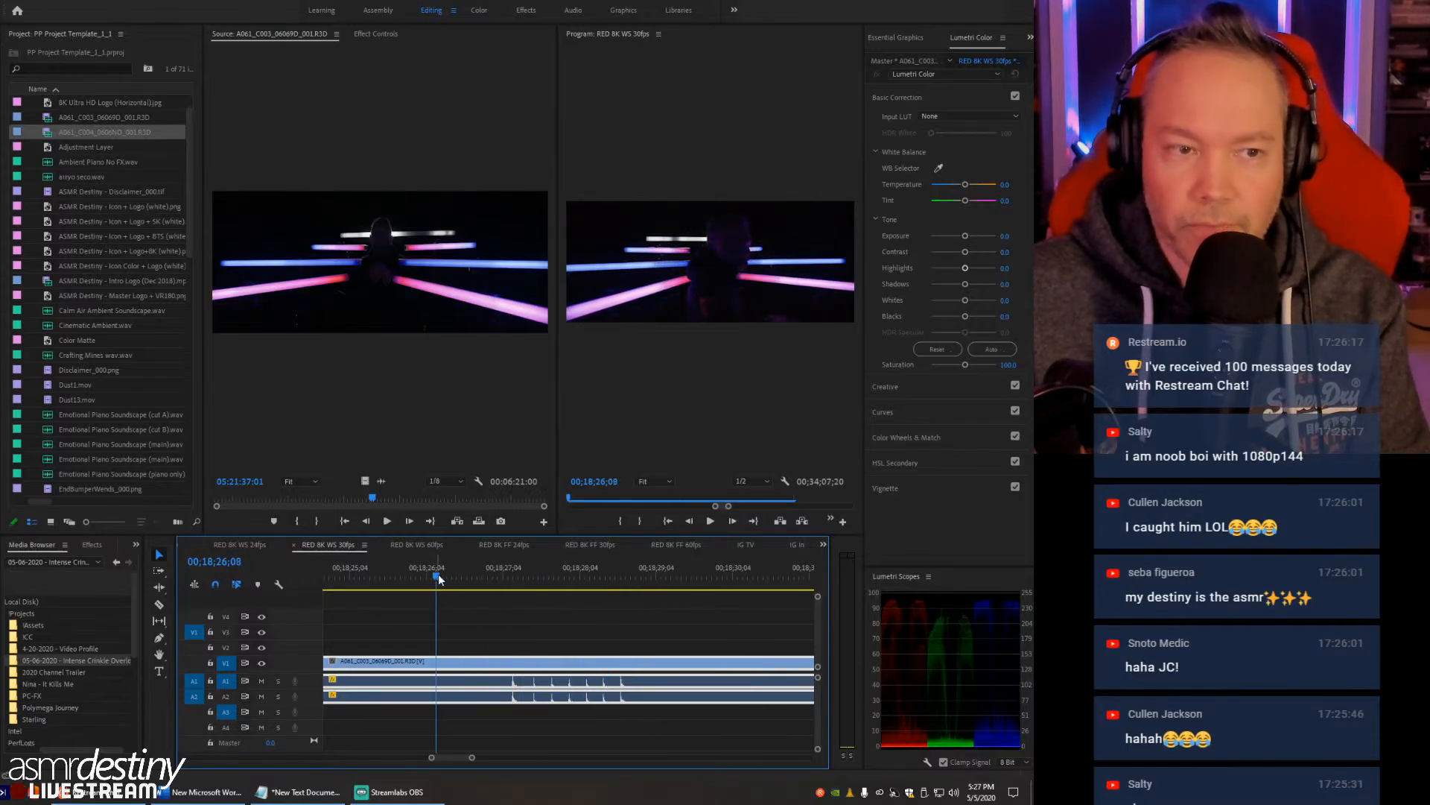
- Enlarge the Program Monitor and move the playhead to 00;18;26;19 in the A061_C003 clip
drag(557, 358, 248, 358)
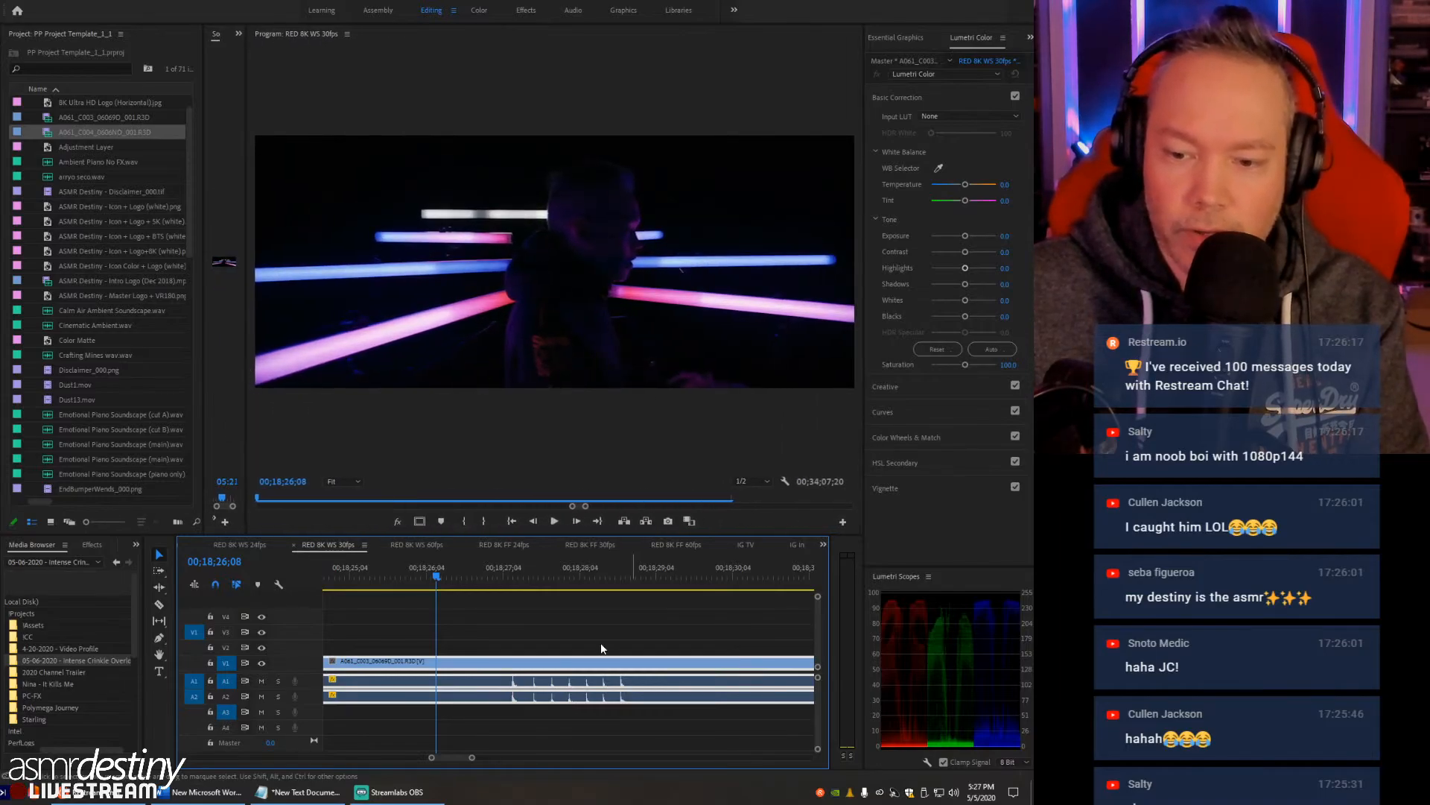
click(465, 570)
key(minus)
key(minus)
key(minus)
key(minus)
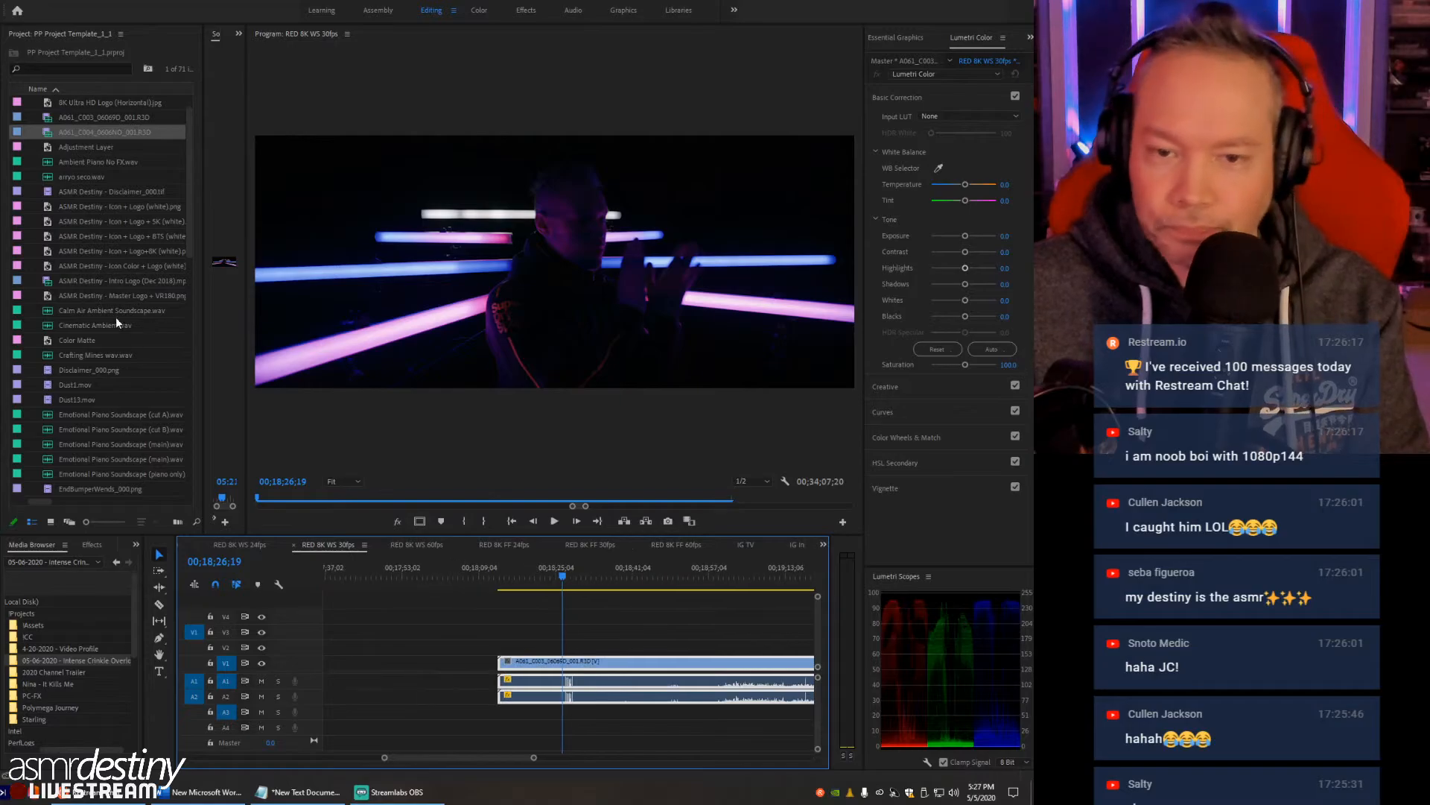
- Import 200504_001_0001.WAV and 200504_001_0002.WAV from the 05-06-2020 - Intense Crinkle Overload project folder
scroll(74, 382, down, 3)
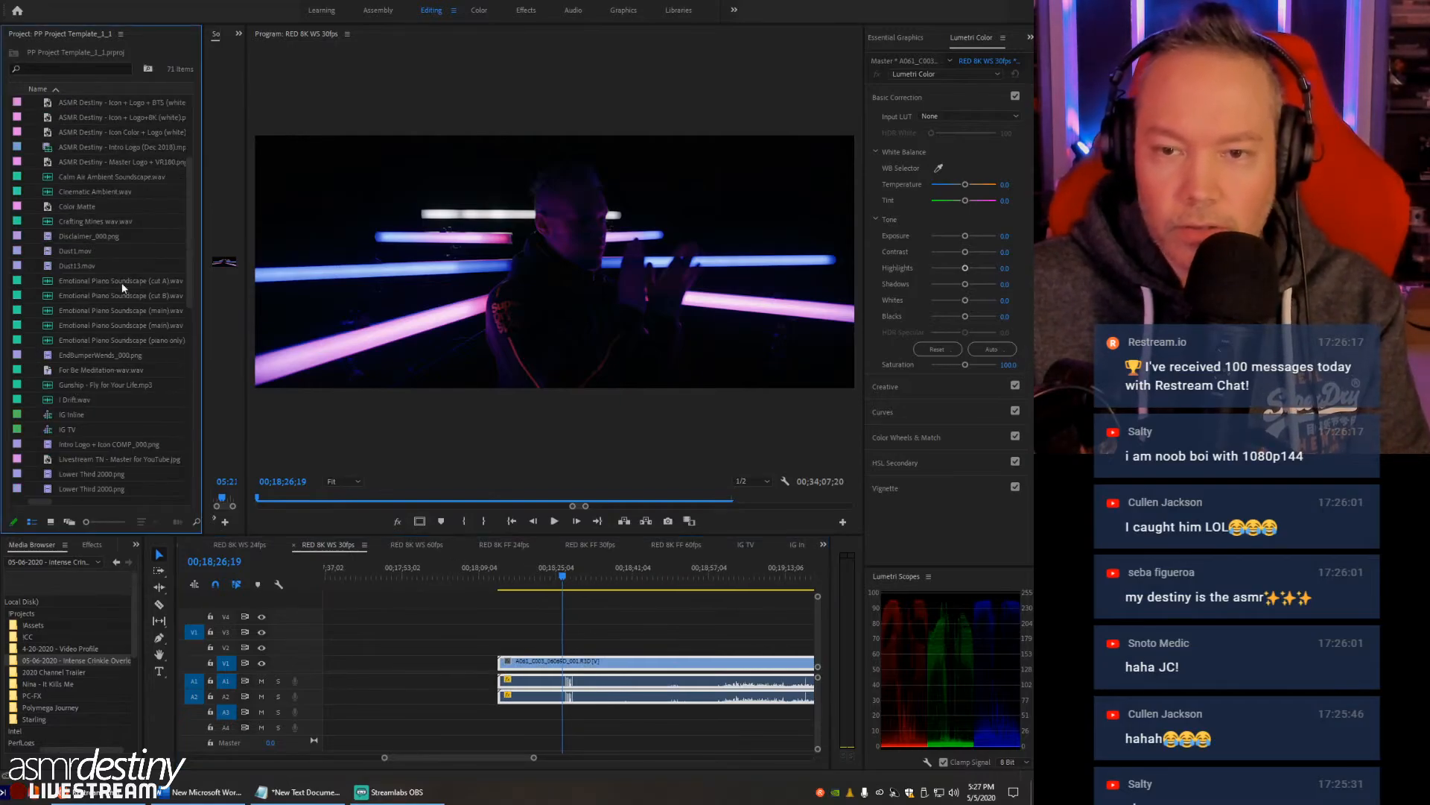
key(ctrl+i)
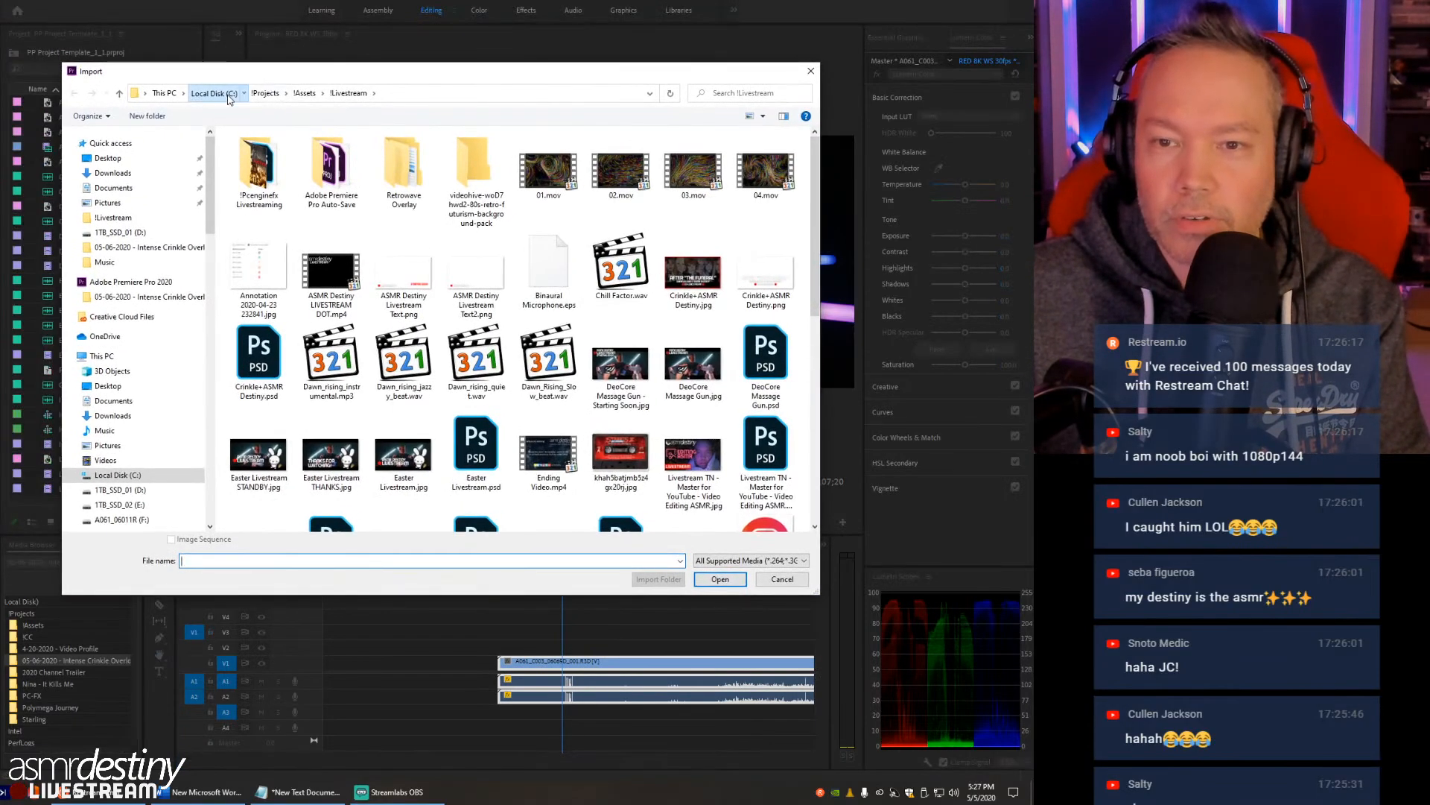
click(265, 92)
double_click(264, 191)
click(271, 206)
shift+click(271, 217)
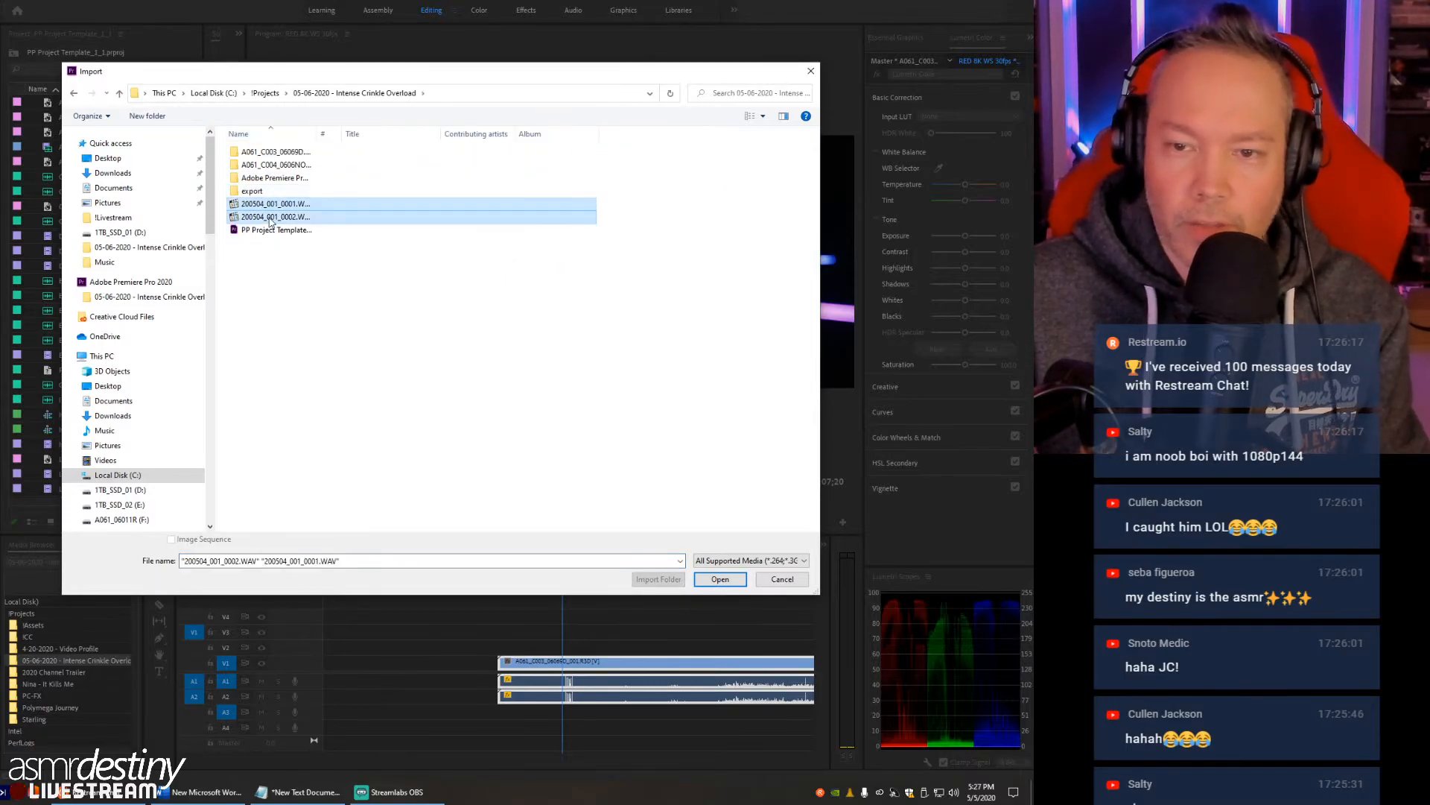
key(Return)
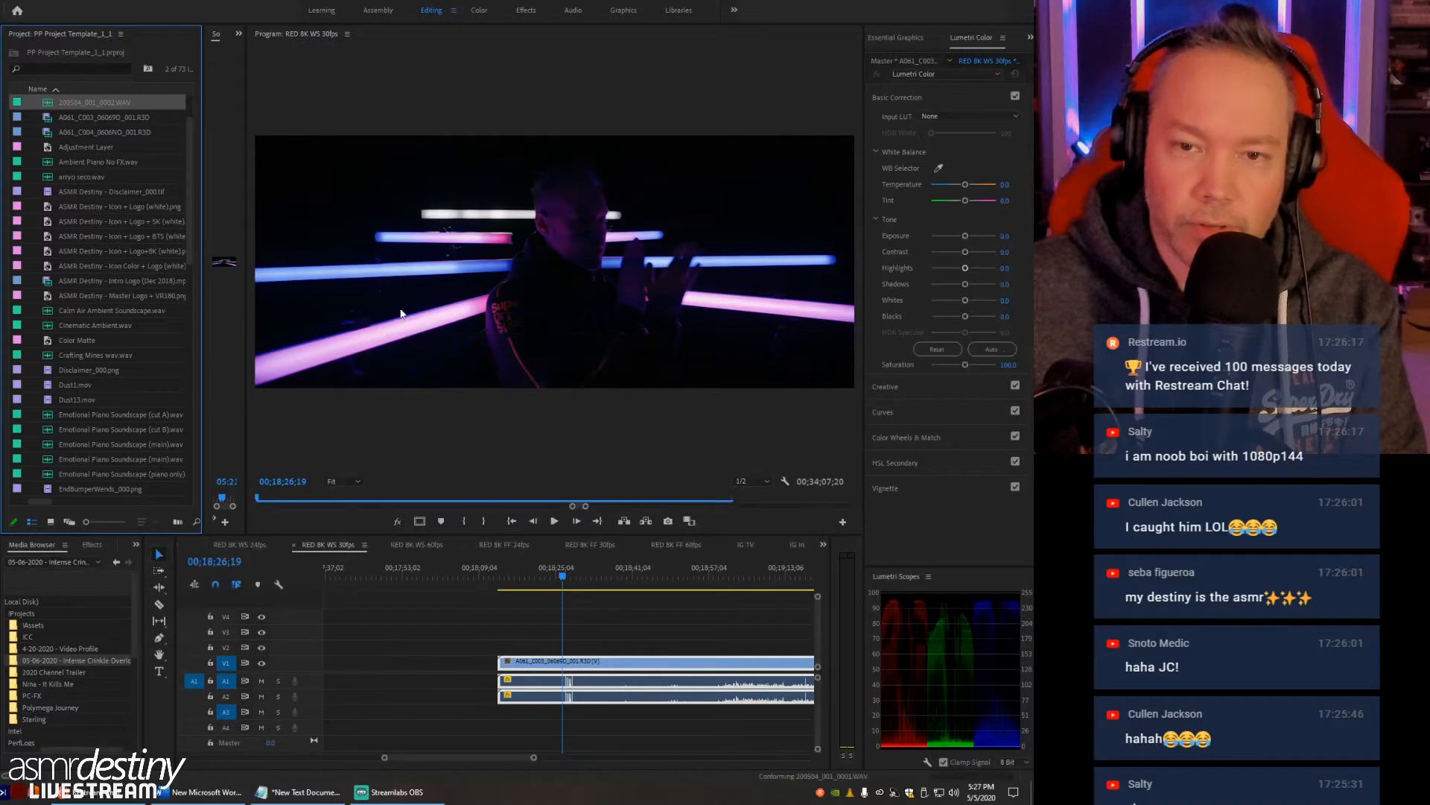
- Place 200504_001_0001.WAV on audio track A3 beneath the start of the A061_C003 clip
scroll(125, 195, up, 2)
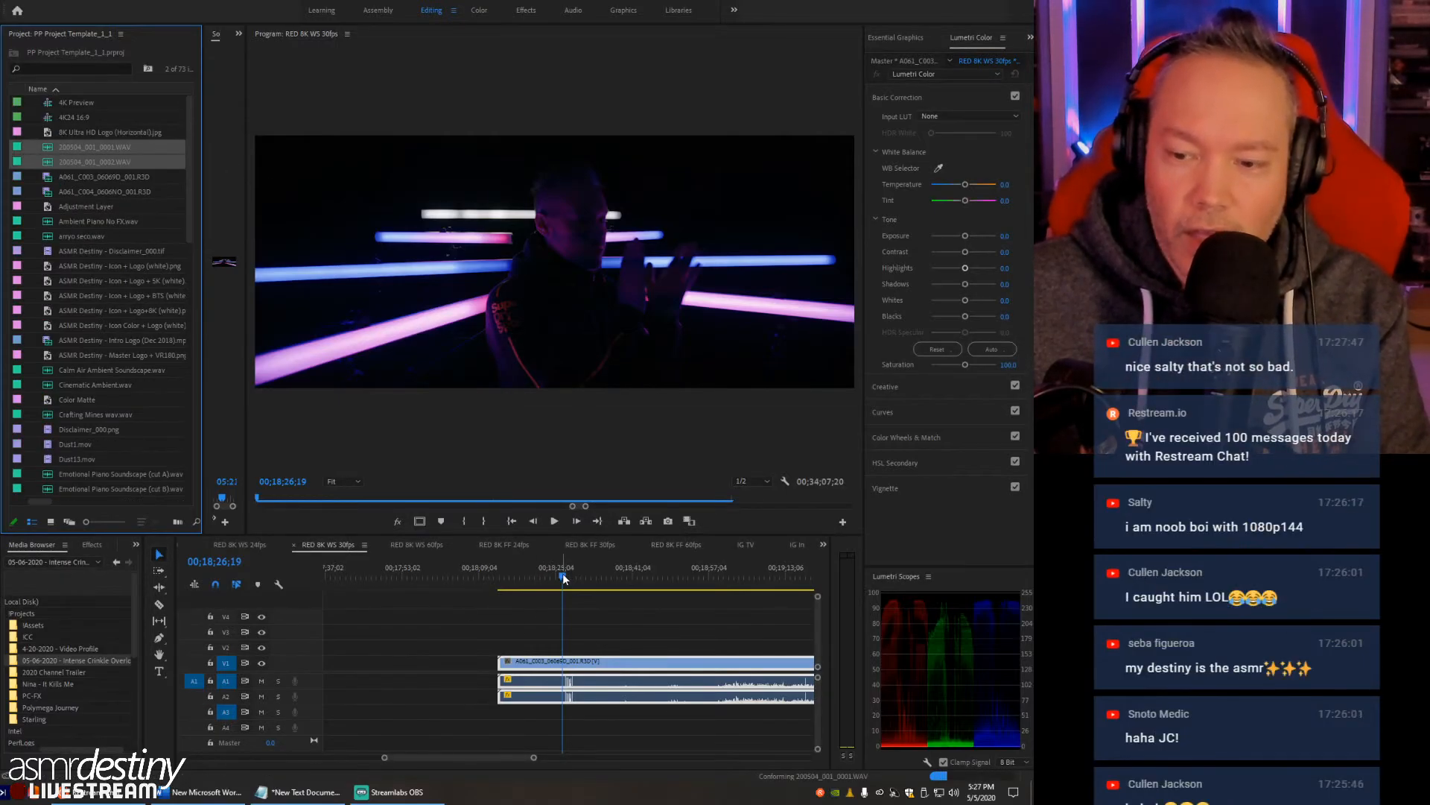
click(51, 192)
drag(49, 148, 505, 714)
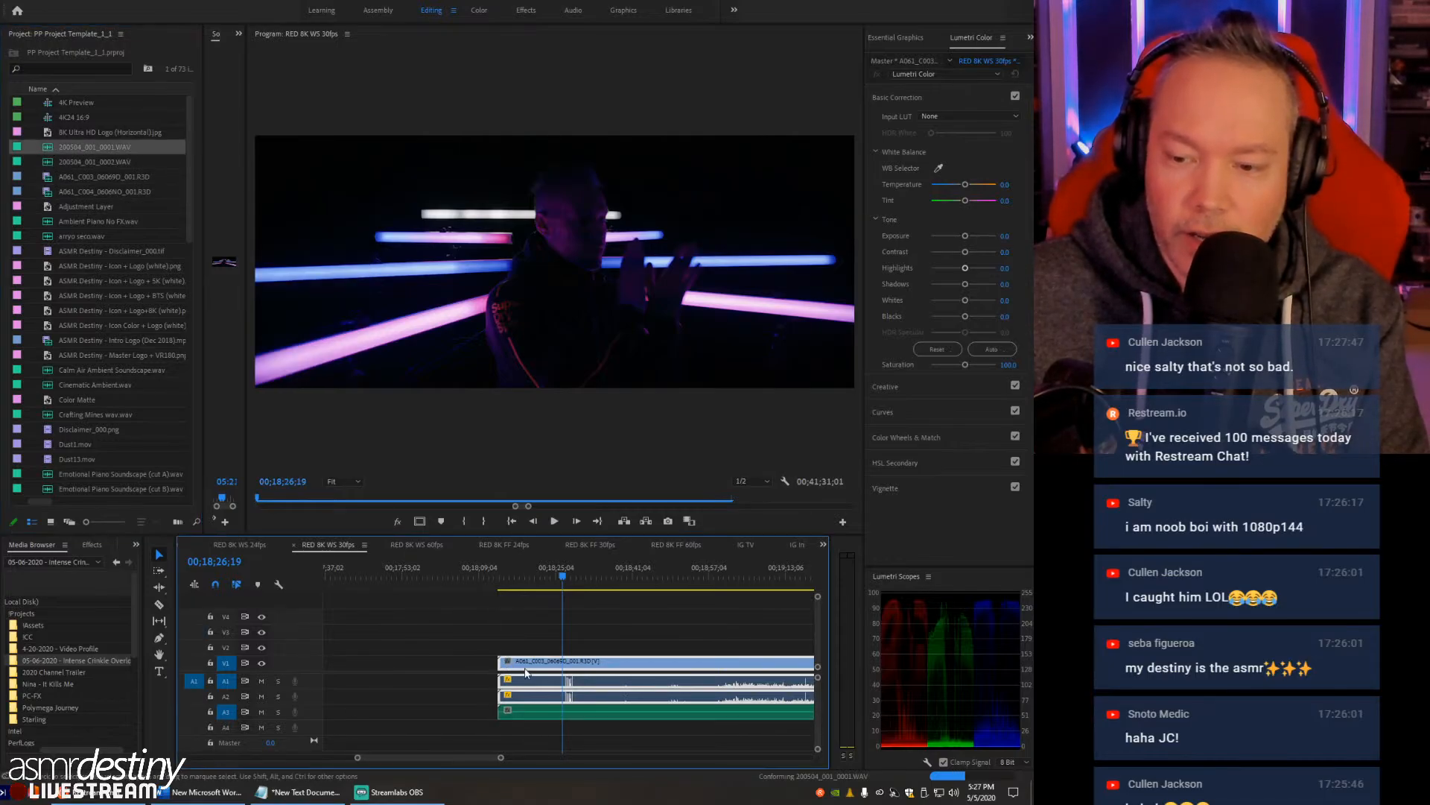
key(minus)
key(minus)
key(minus)
key(minus)
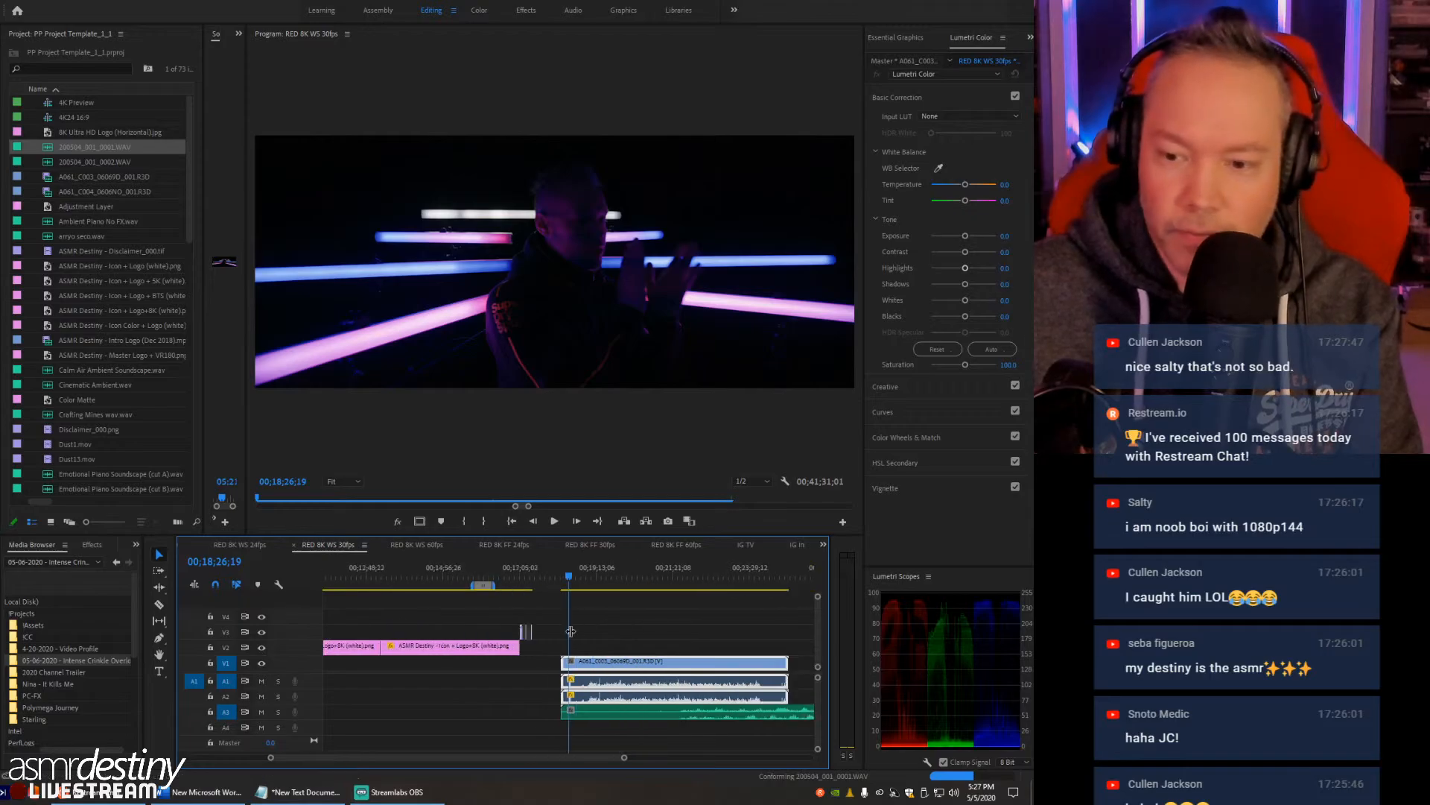
key(equal)
key(equal)
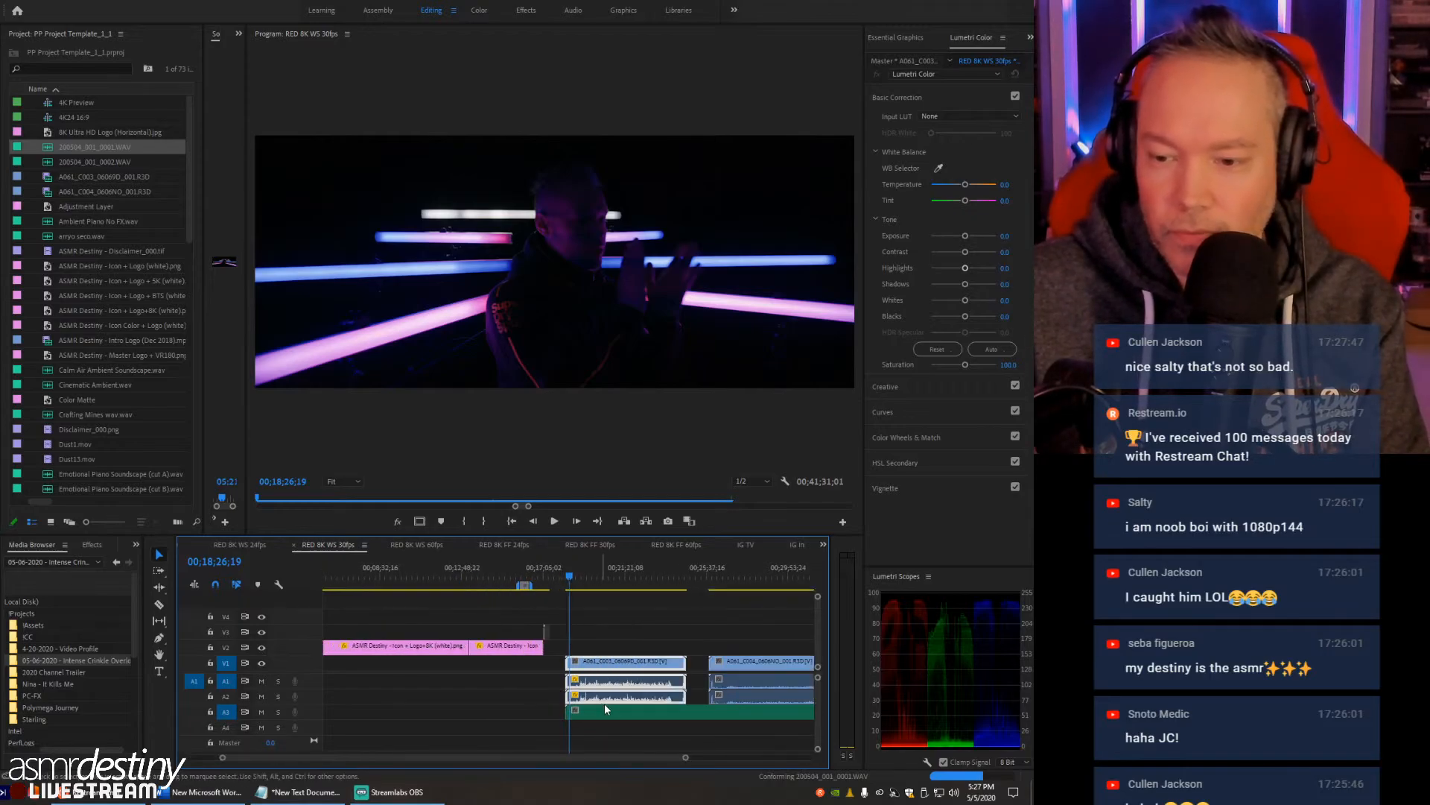
- Shift the WAV recording on A3 earlier than the A061_C003 clip to compare the two waveforms
click(637, 717)
key(minus)
key(minus)
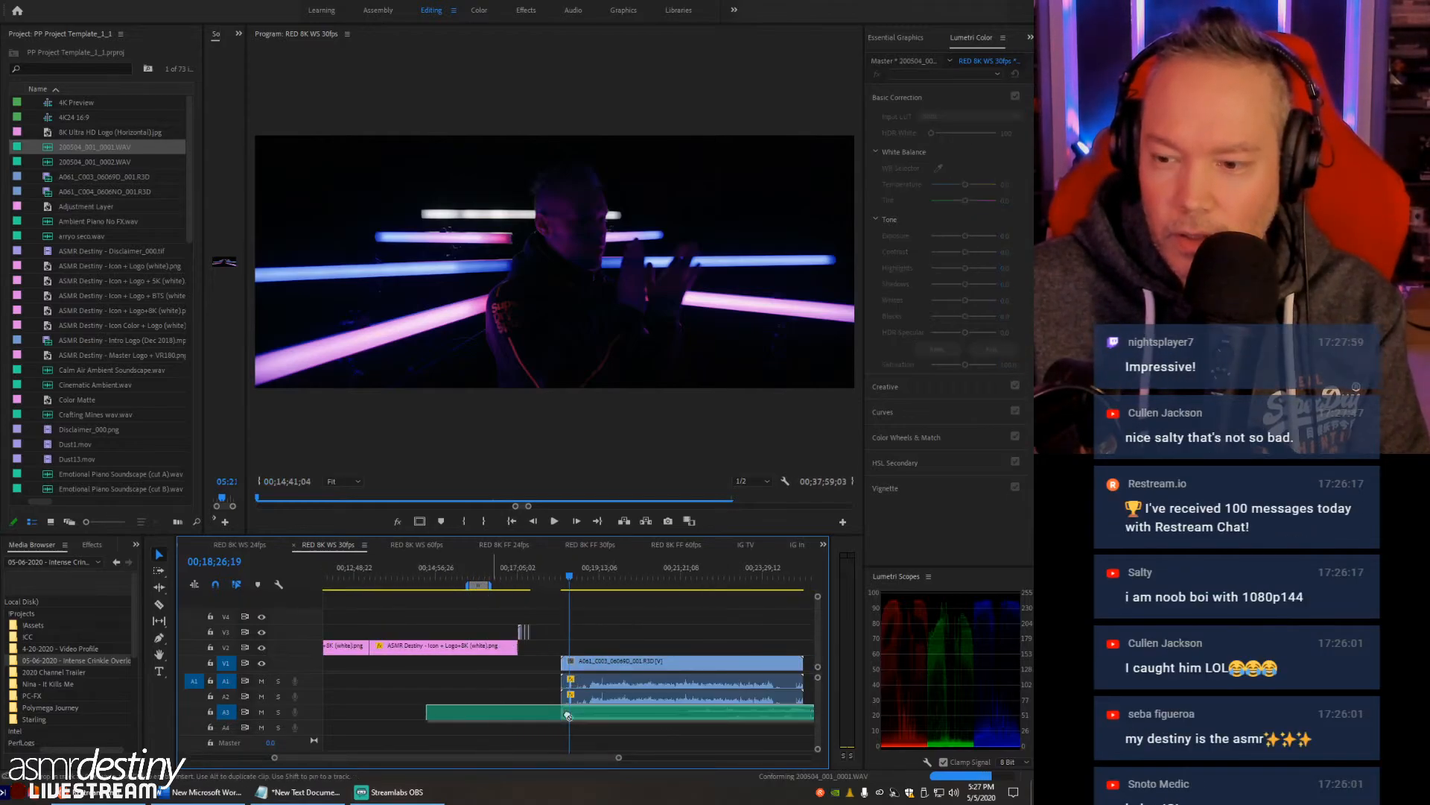
key(equal)
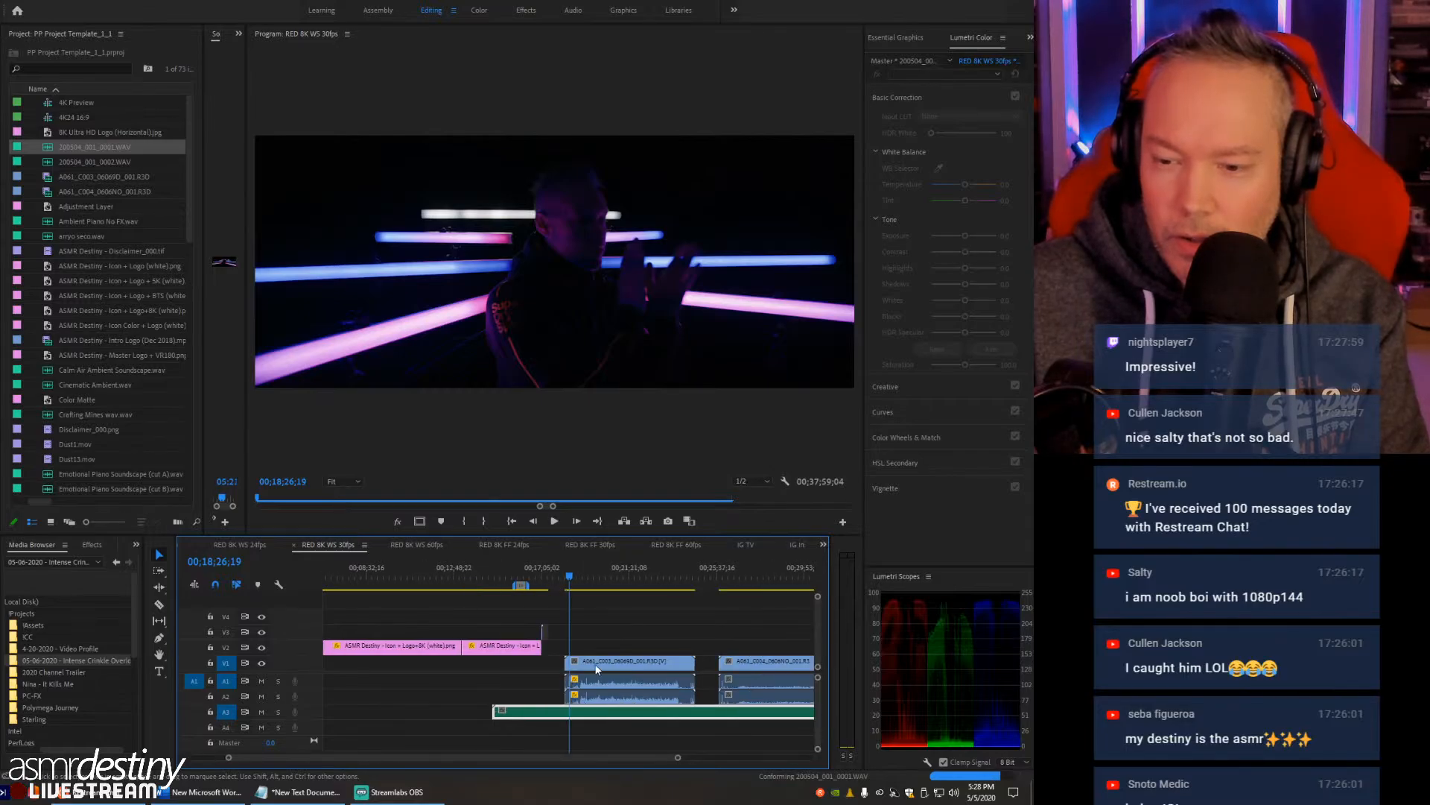
key(equal)
mouse_move(550, 755)
mouse_down()
mouse_move(705, 757)
mouse_move(547, 772)
mouse_up()
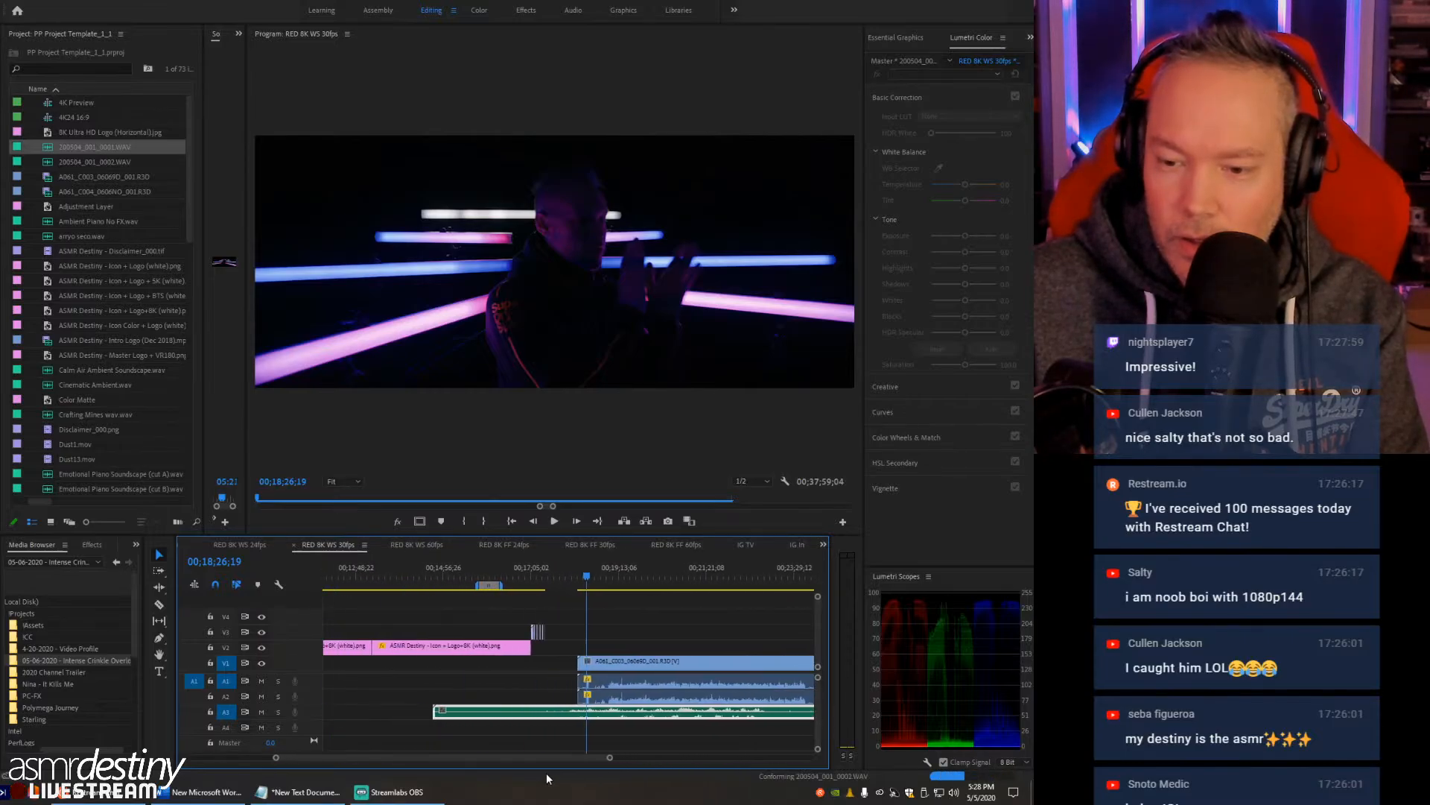
- Swap the recording on A3 for 200504_001_0002.WAV to compare its waveform with A061_C003, and delete it from the track
key(Delete)
drag(43, 161, 572, 712)
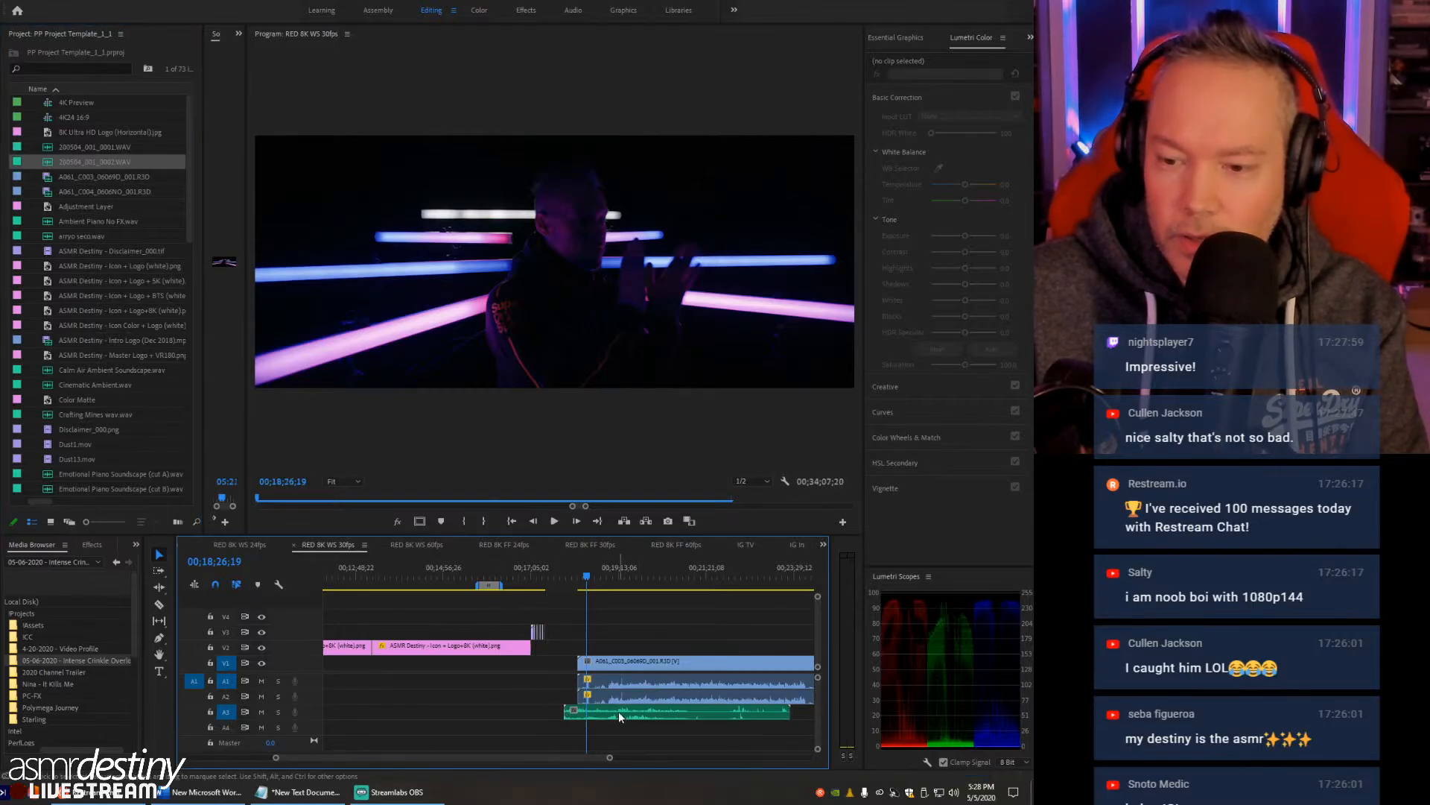
click(618, 710)
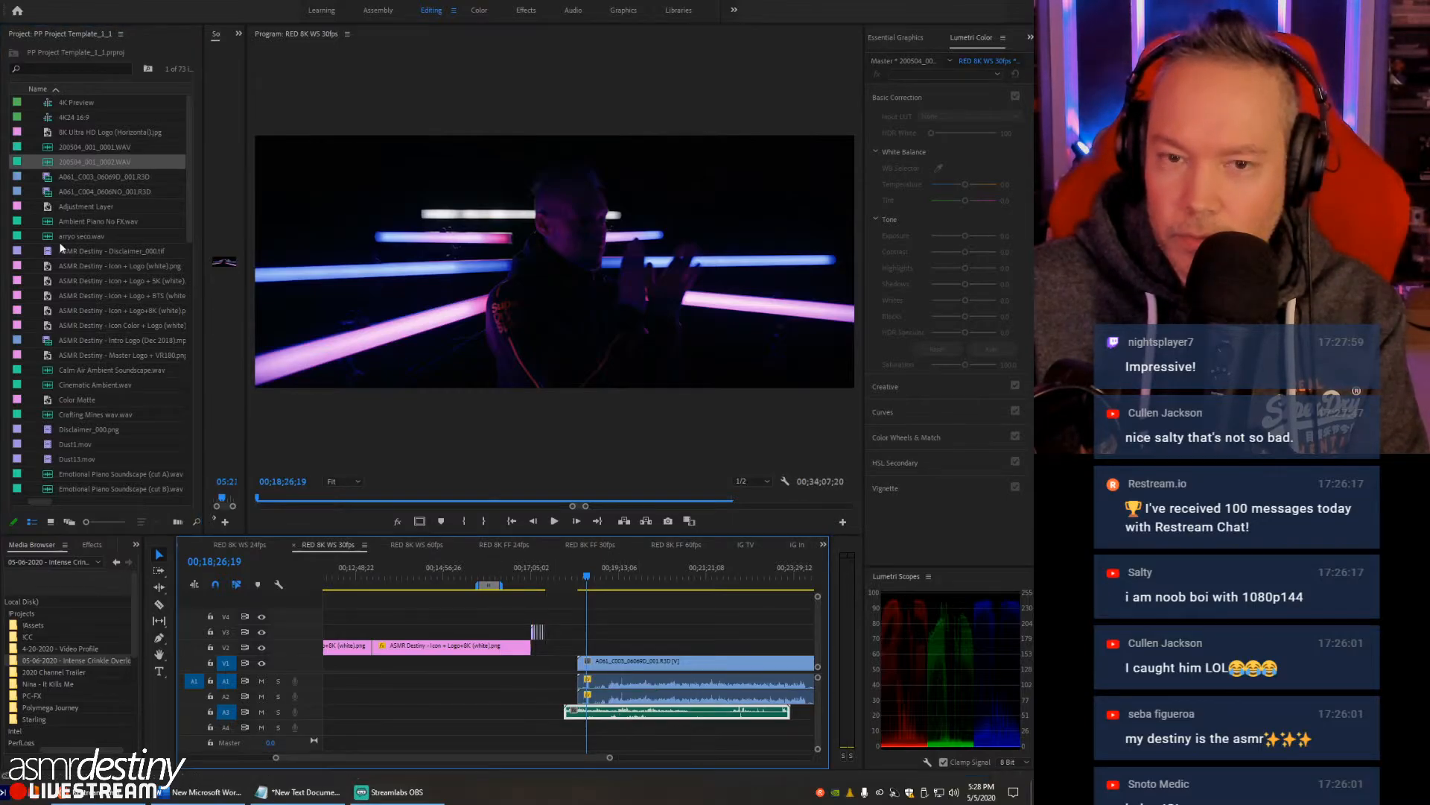
key(Delete)
- Place 200504_001_0001.WAV on audio track A3 and align its start with the start of the A061_C003 clip
click(49, 148)
drag(463, 665, 650, 715)
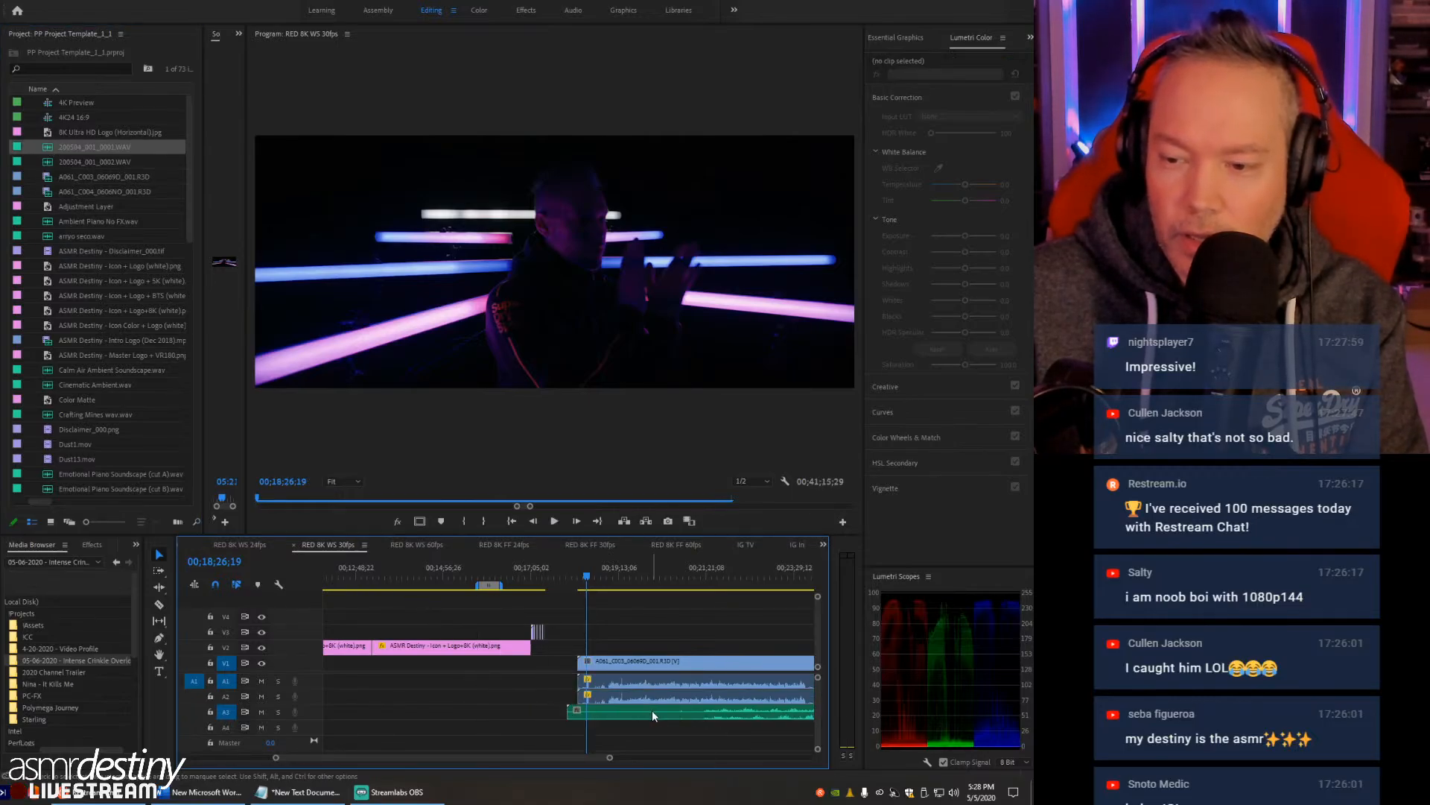
key(backslash)
drag(526, 566, 540, 569)
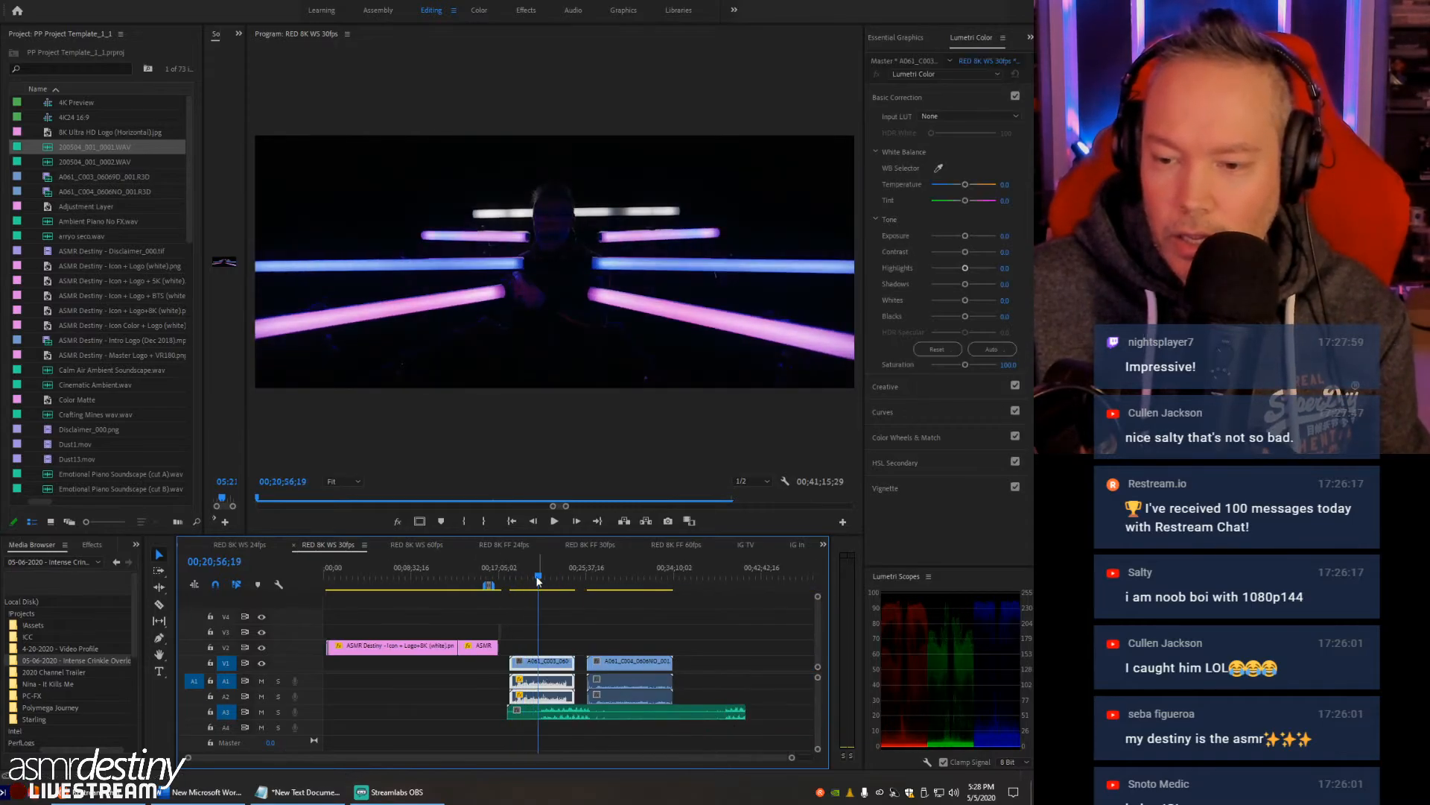
drag(508, 712, 511, 712)
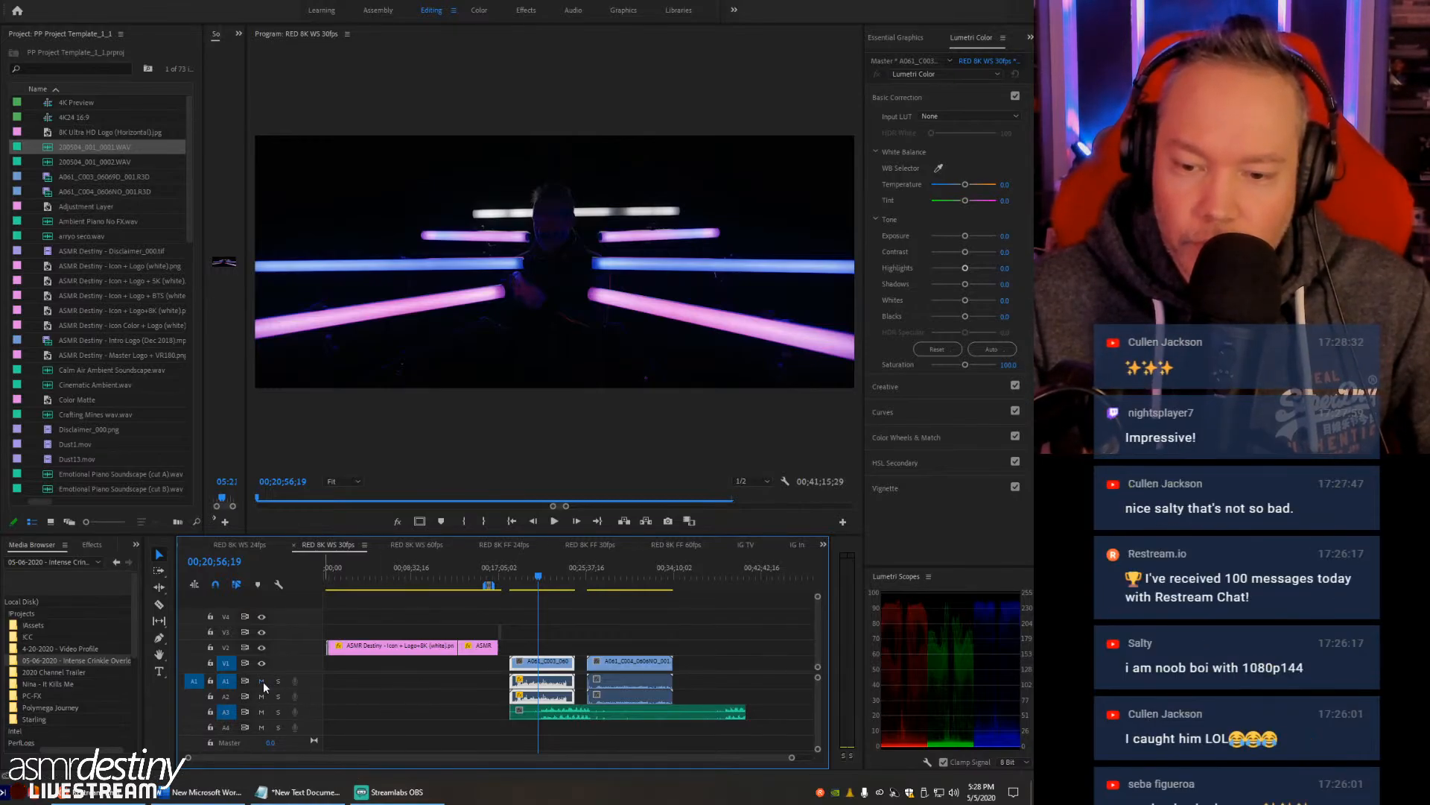
- Mute audio track A1 and play the A061_C003 clip from around 00;20;56 and 00;20;31
key(space)
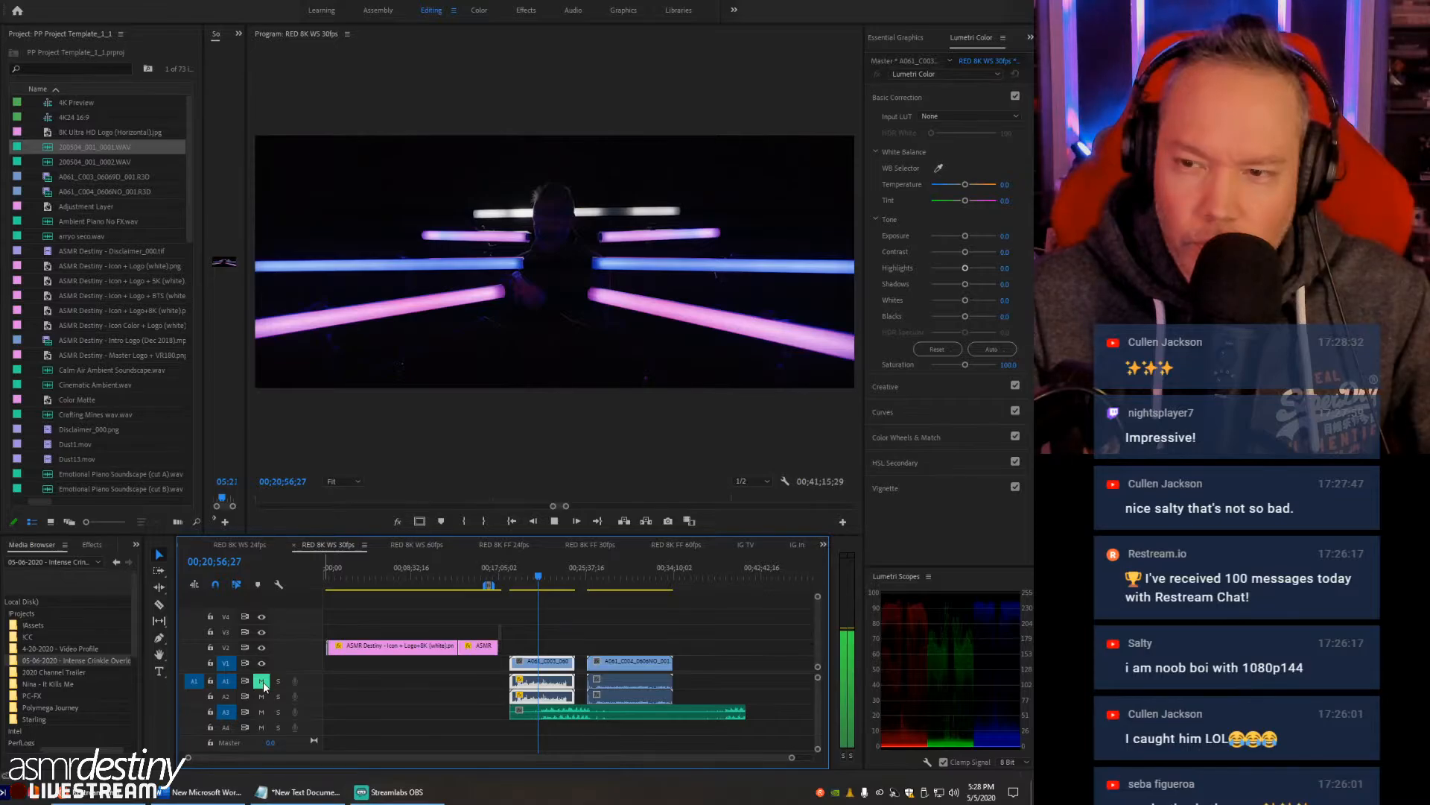
key(space)
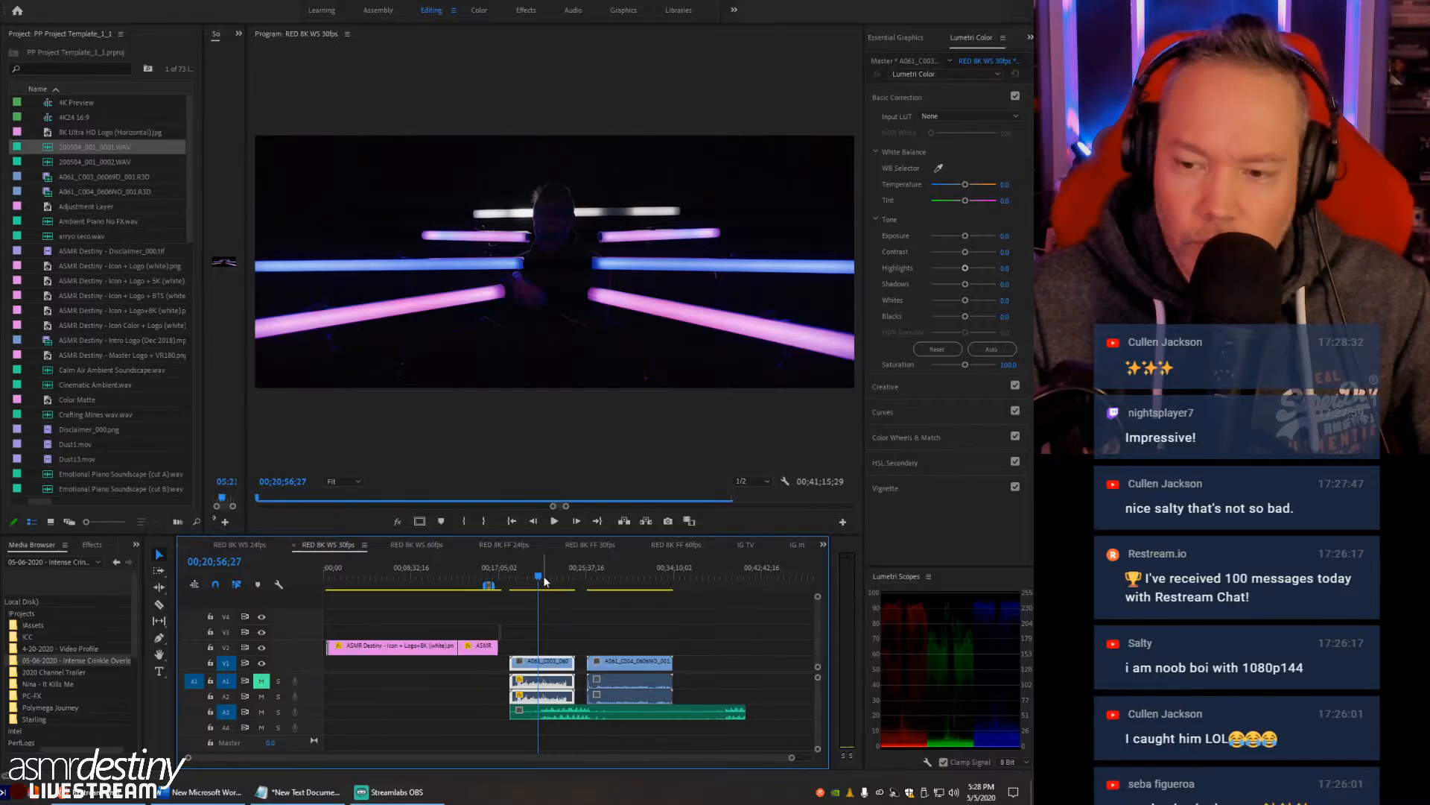
key(space)
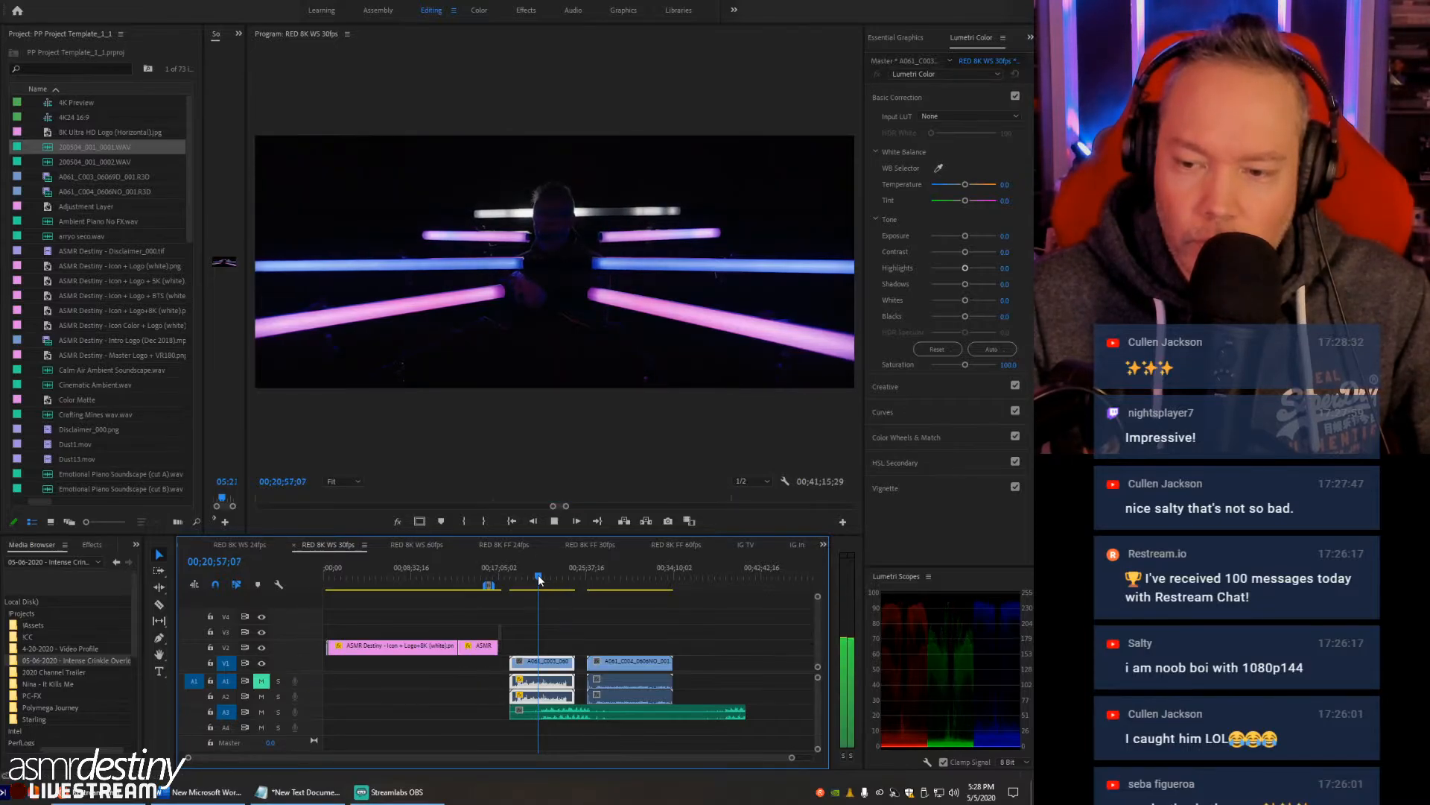
key(space)
drag(539, 580, 534, 581)
key(space)
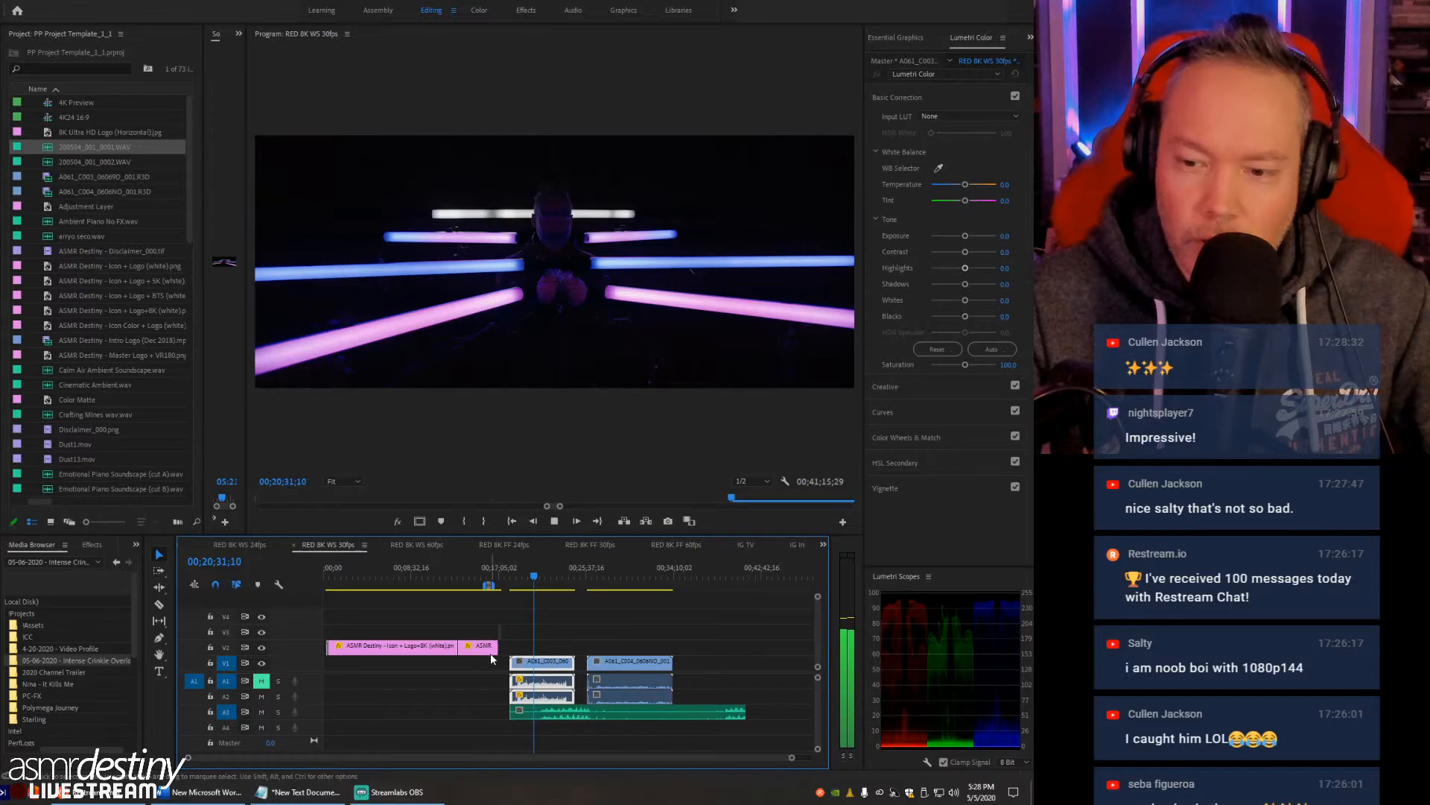
key(space)
- Mute audio track A2, play the A061_C003 clip from 00;20;33;22, and move the playhead back to about 00;20;13
click(262, 695)
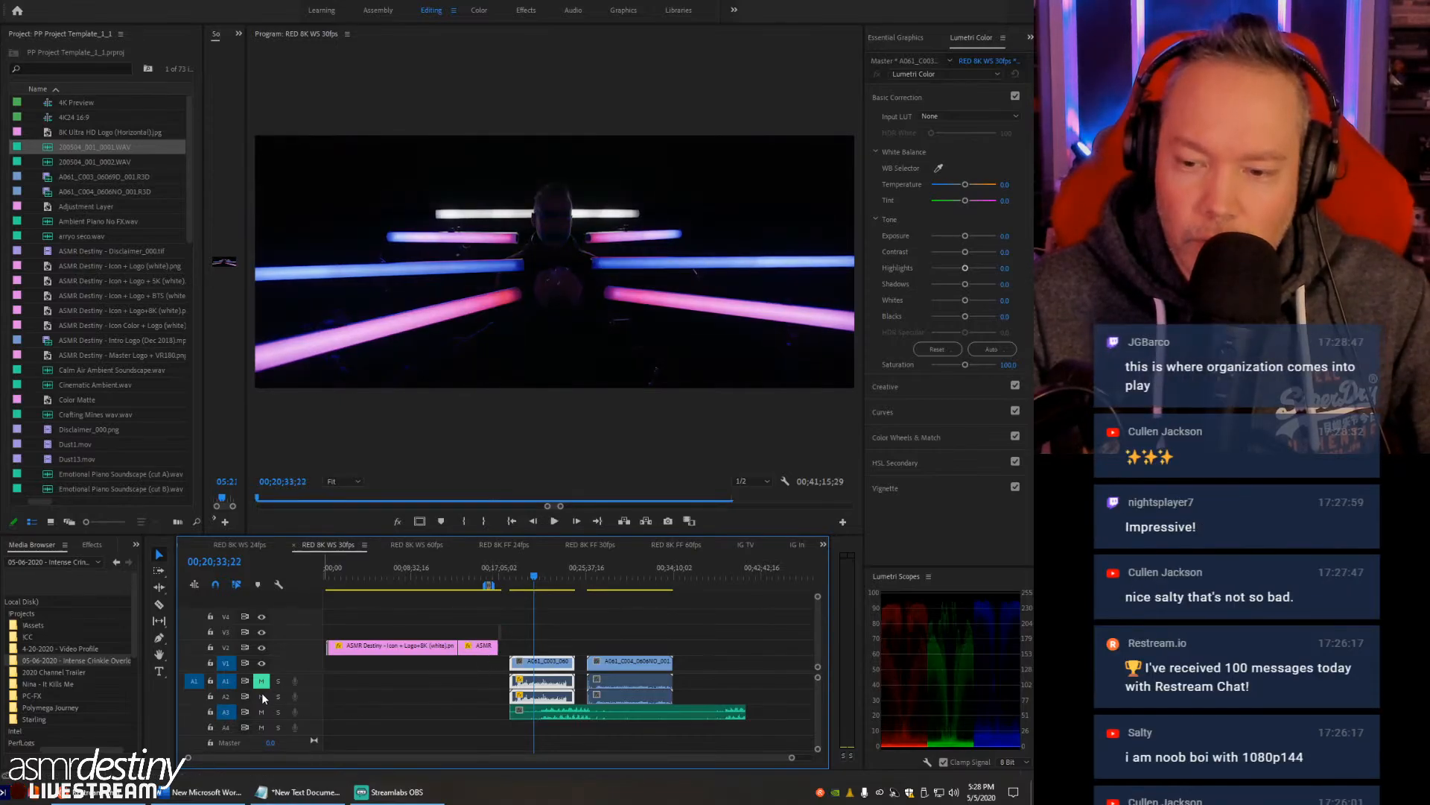
key(space)
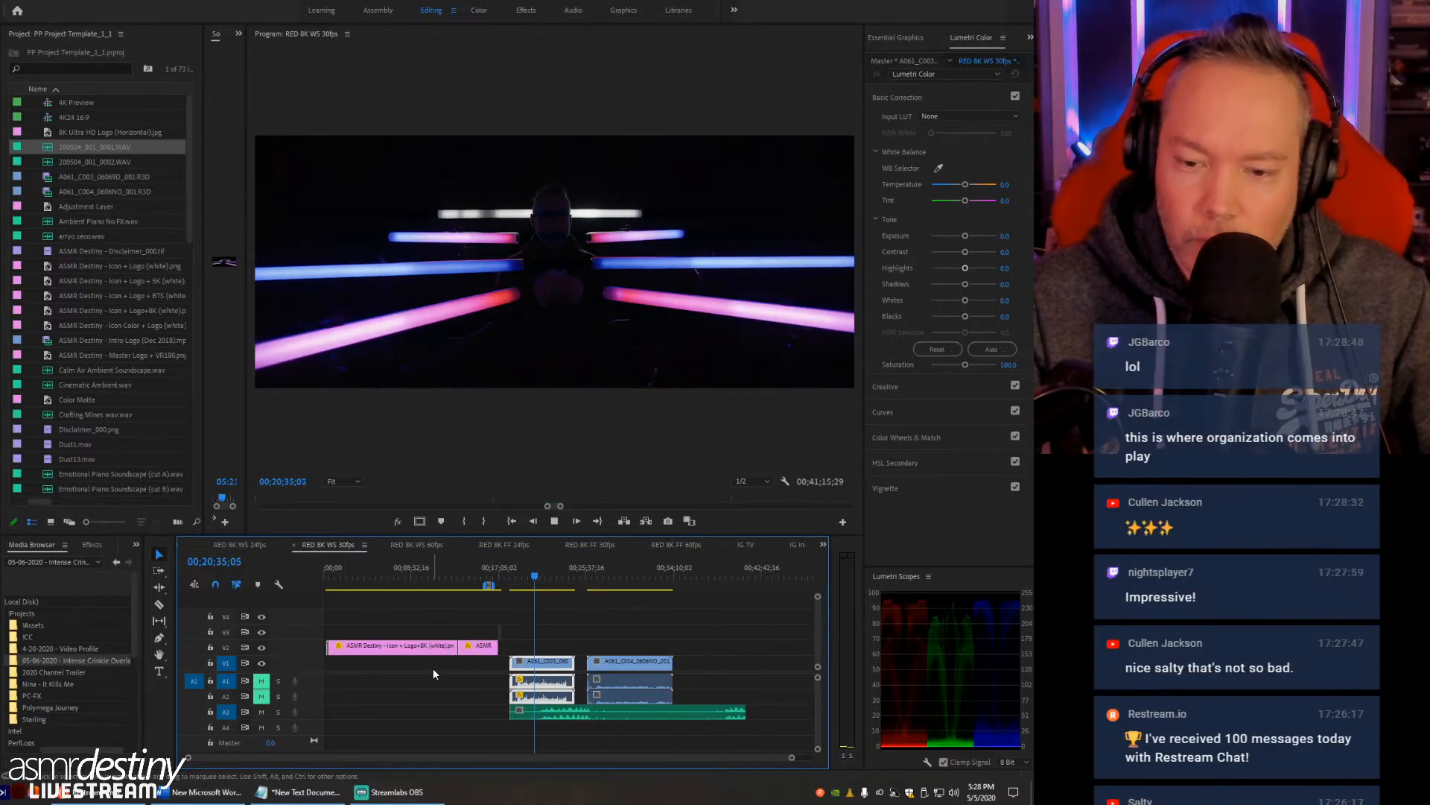
key(space)
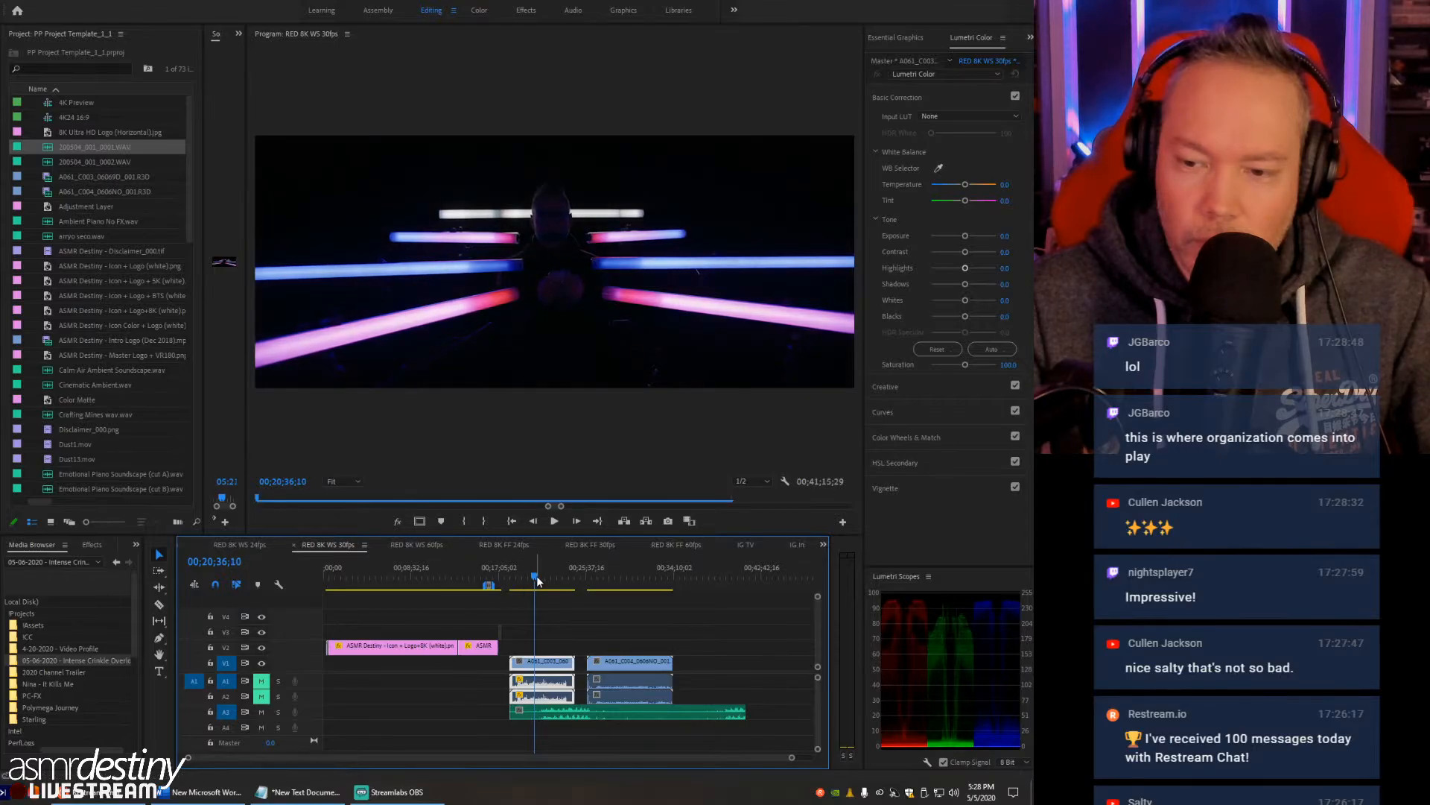
click(536, 575)
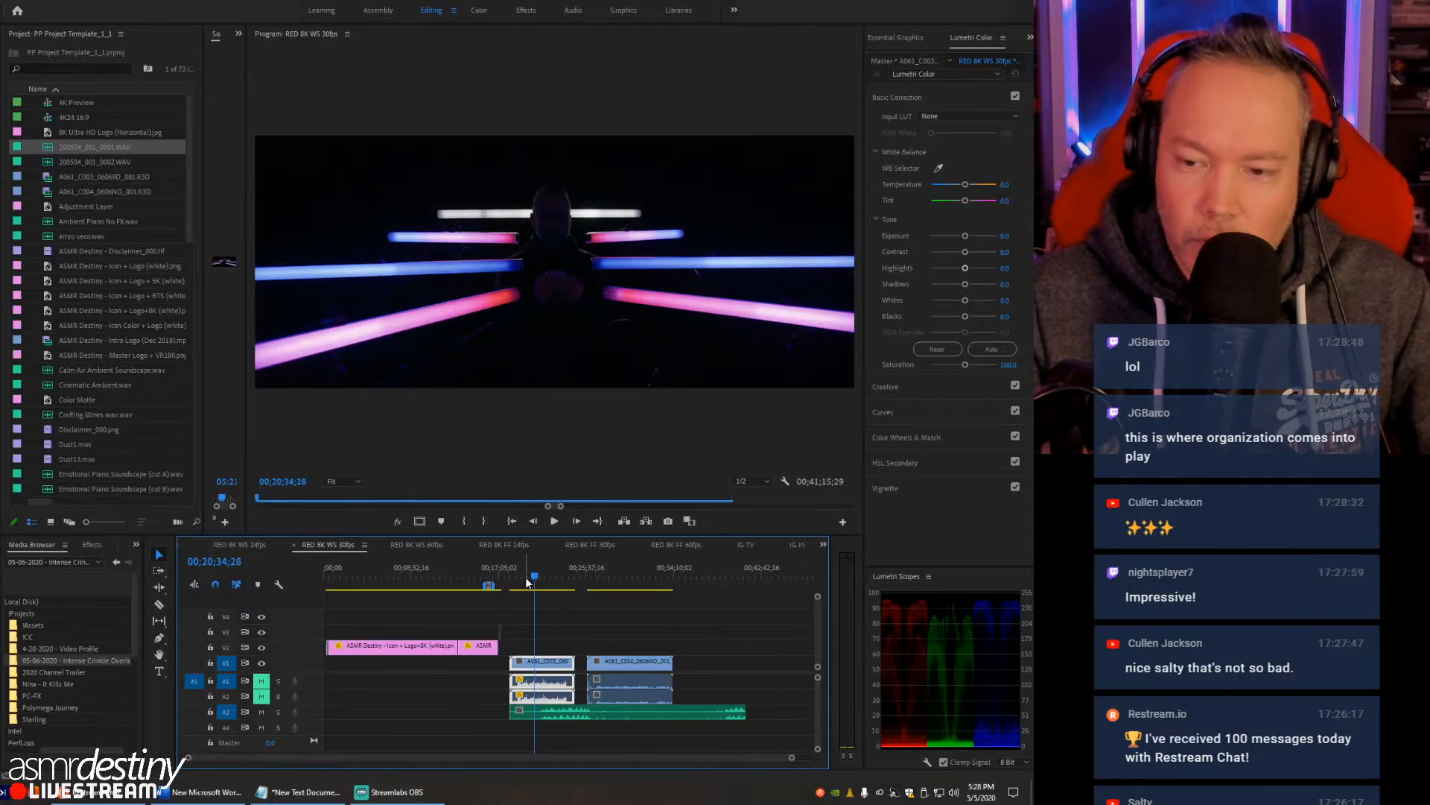
click(530, 577)
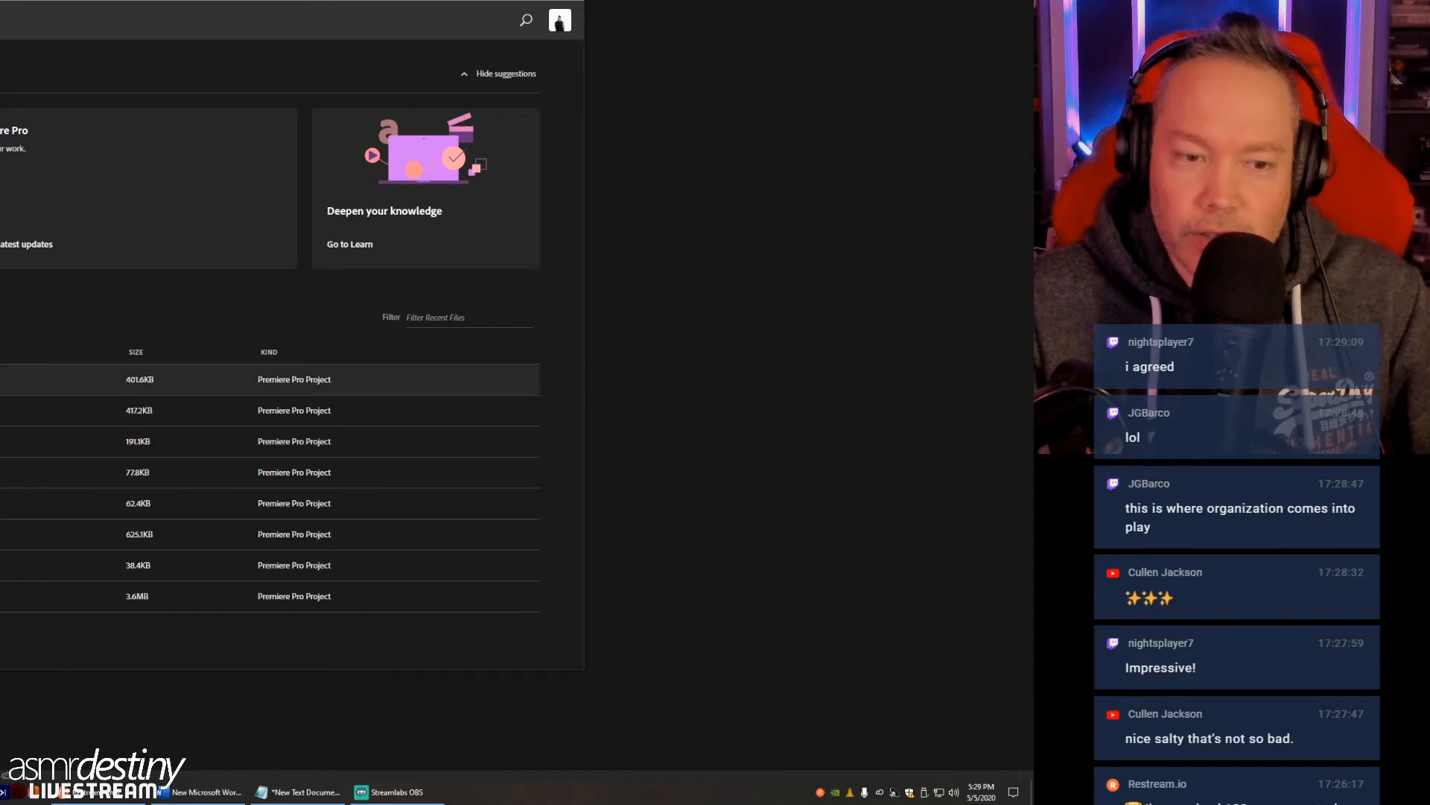
- Reopen the most recent project and play the RED 8K WS 30fps sequence from the start of the A061_C003 clip
click(15, 380)
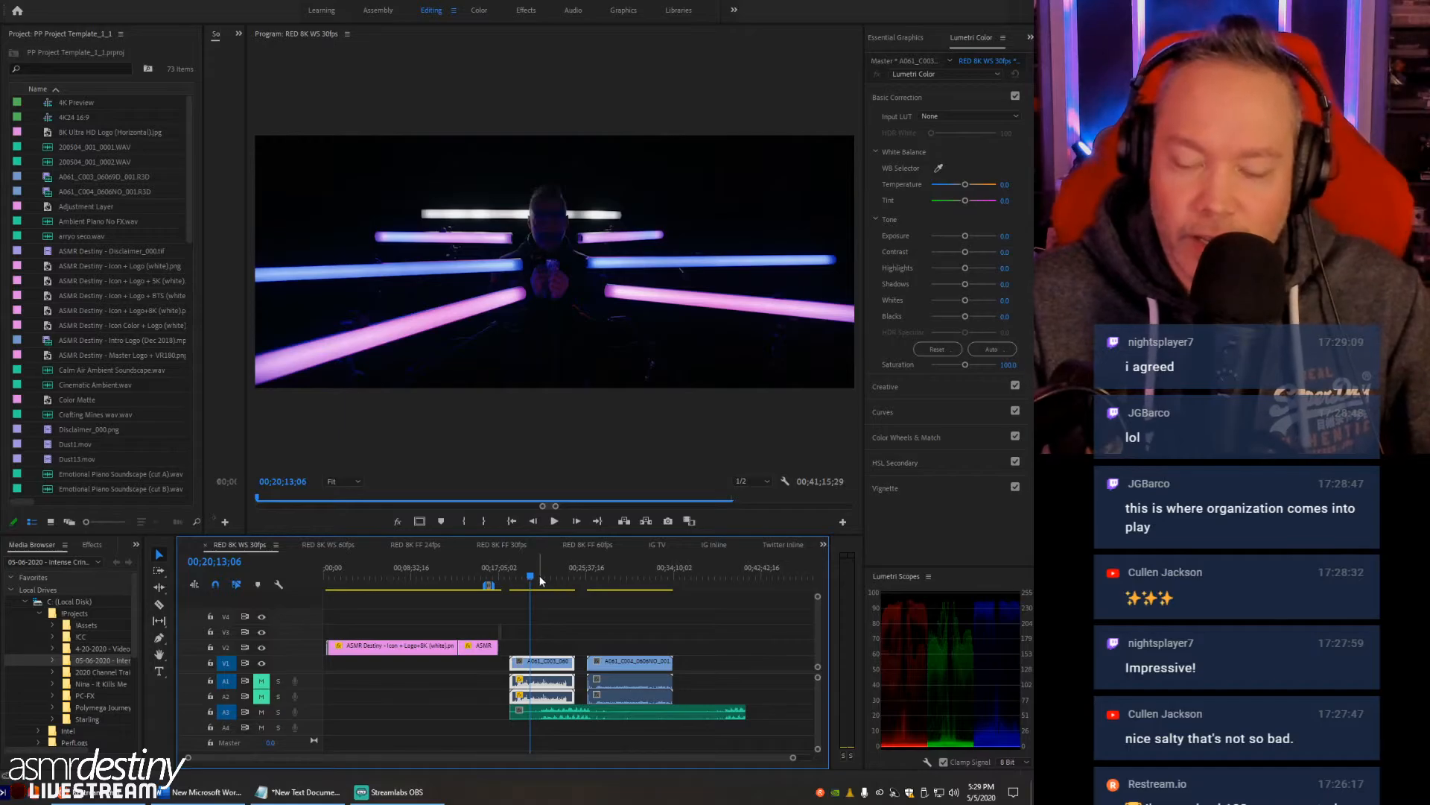
click(510, 578)
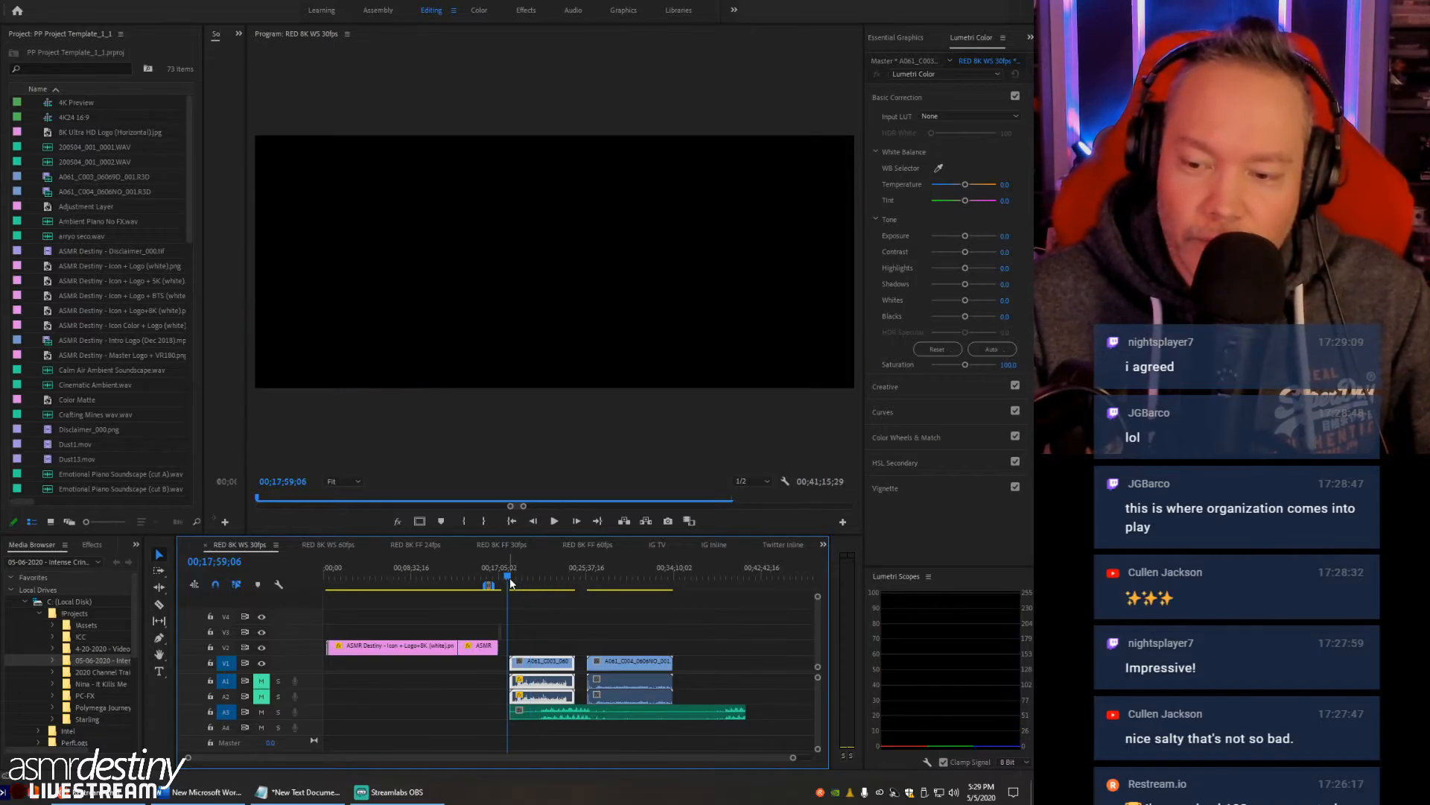
key(space)
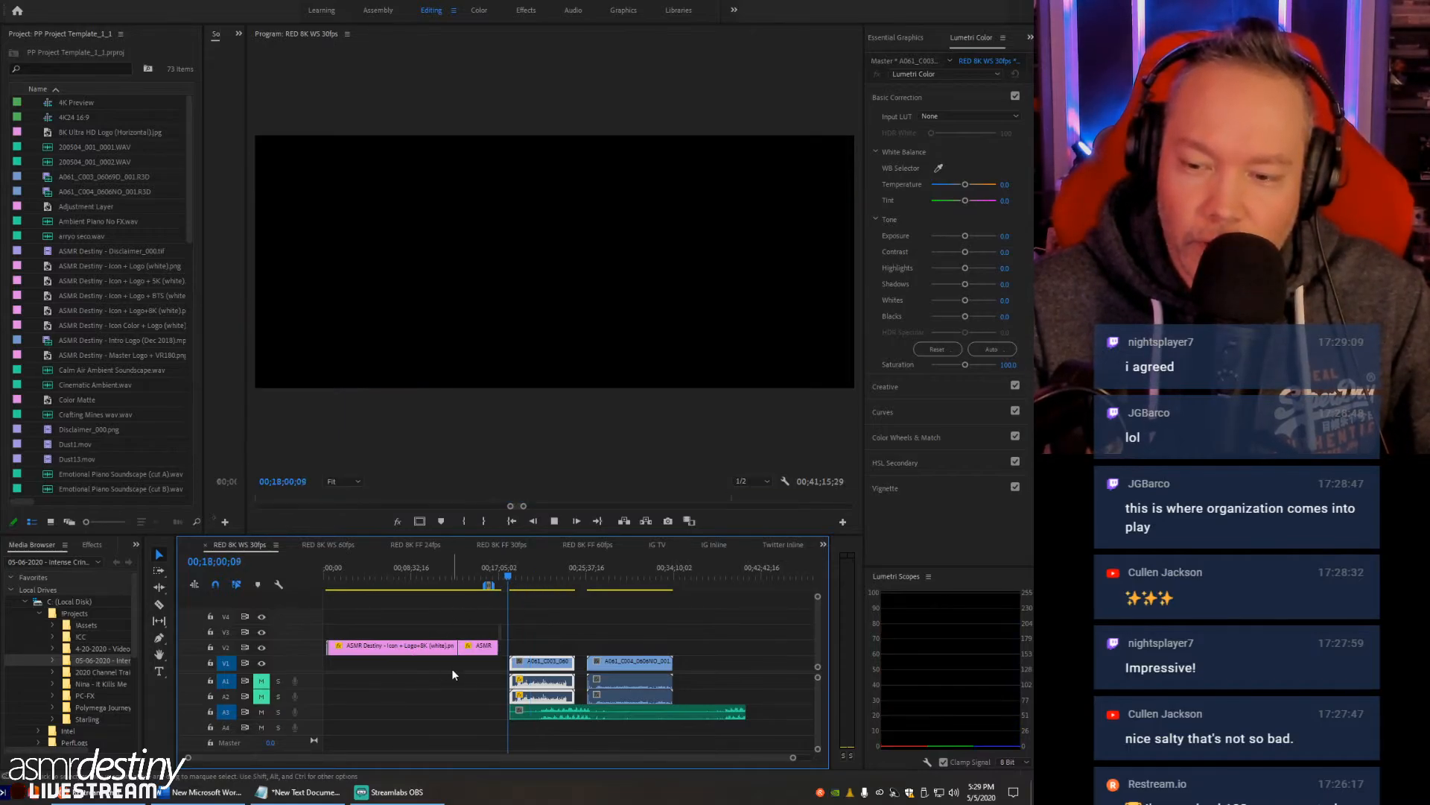
key(equal)
key(equal)
key(equal)
drag(589, 572, 599, 576)
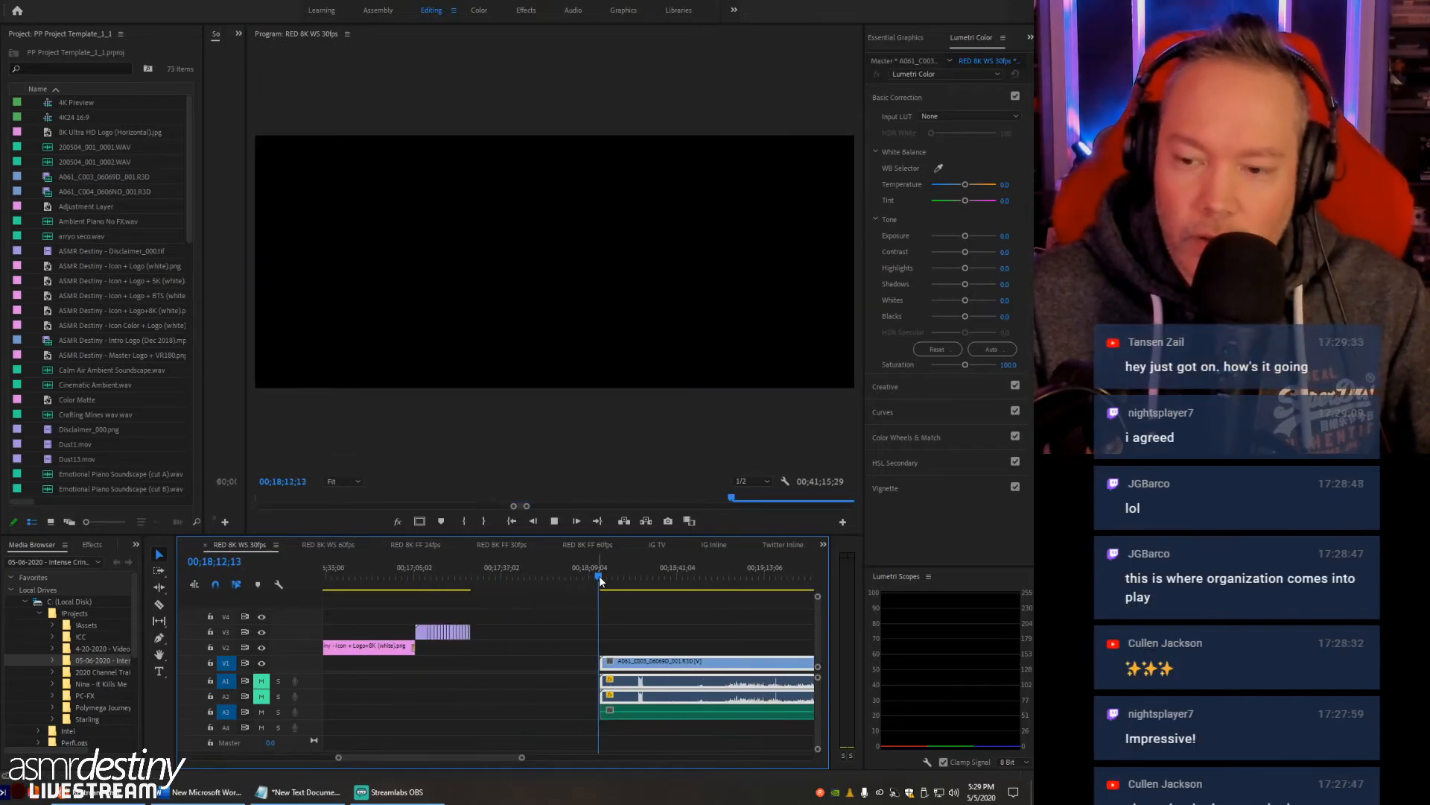
key(space)
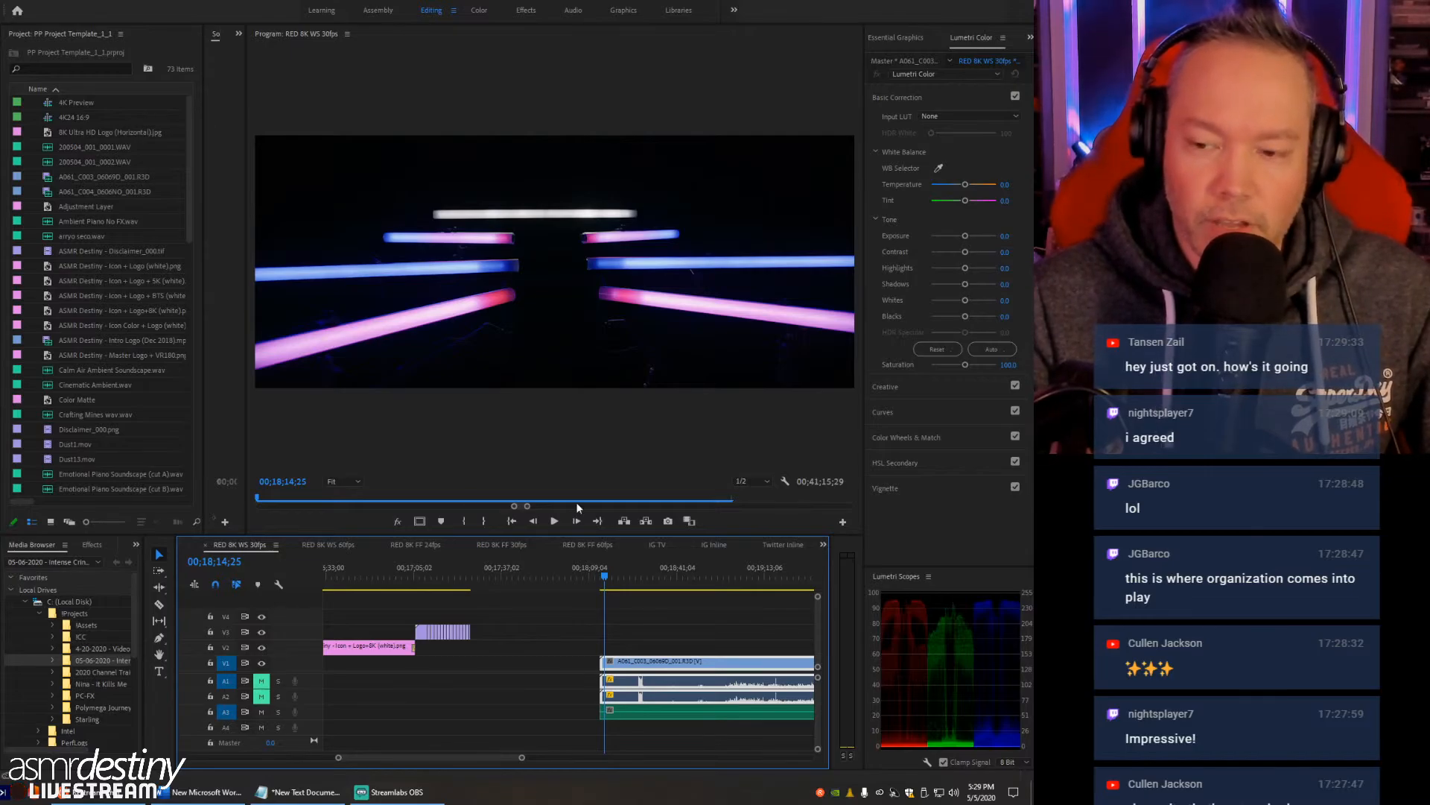
- Scrub the A061_C003 clip past 00;18;25;23, beyond the short audio spikes, and play from there
click(624, 580)
drag(626, 581, 637, 579)
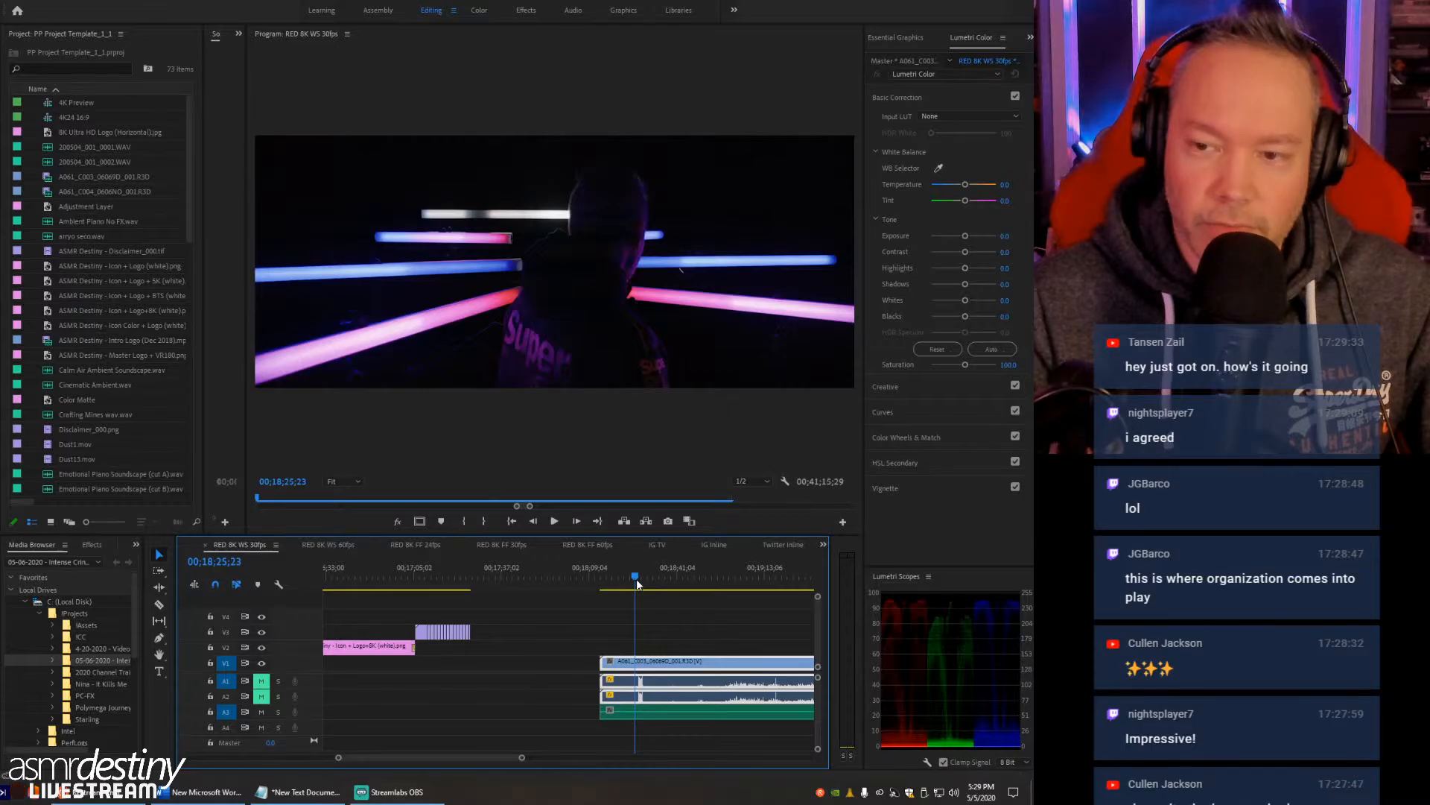
drag(636, 579, 647, 582)
key(space)
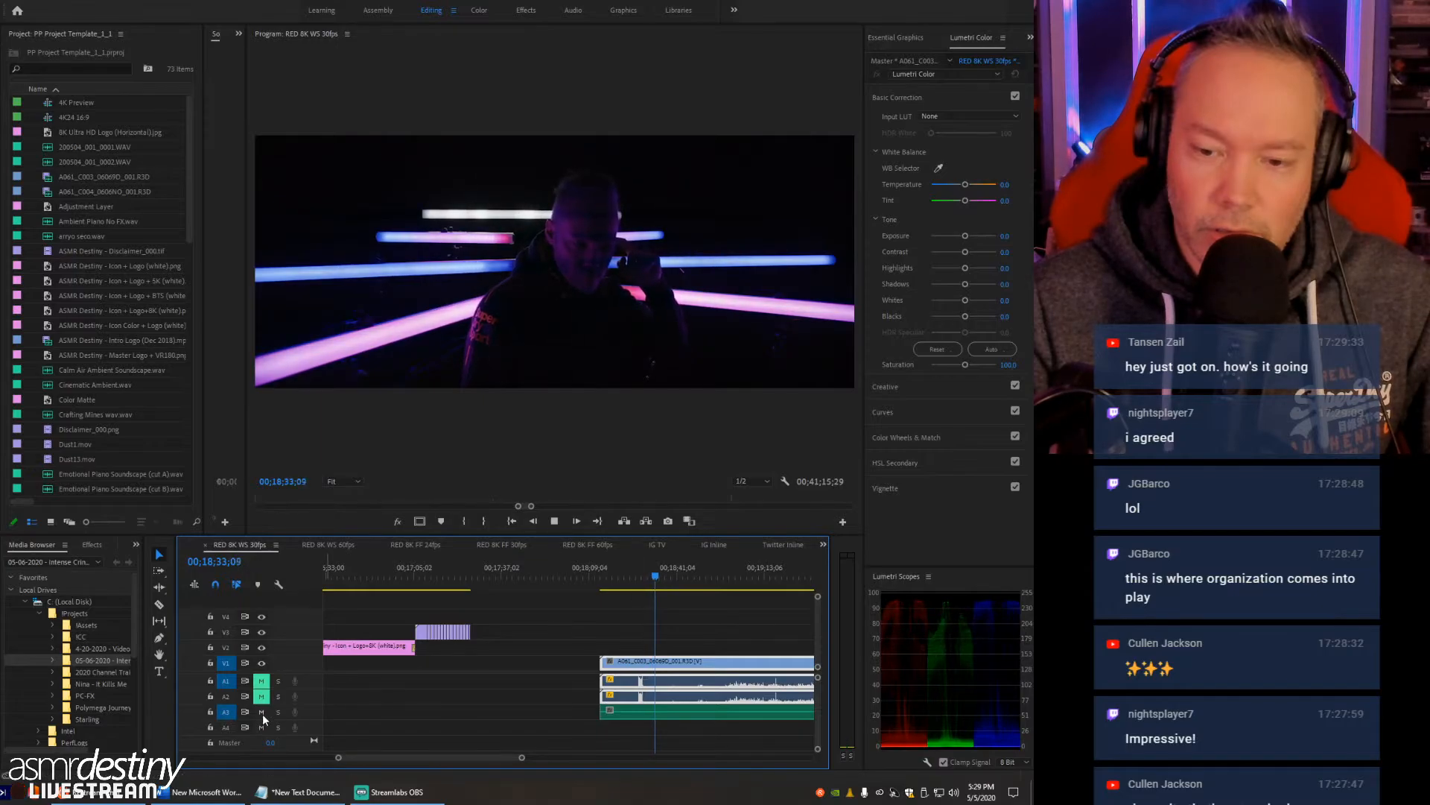
- Unmute audio tracks A1 and A2 and solo track A3 to play only the external WAV recording
click(225, 697)
click(226, 713)
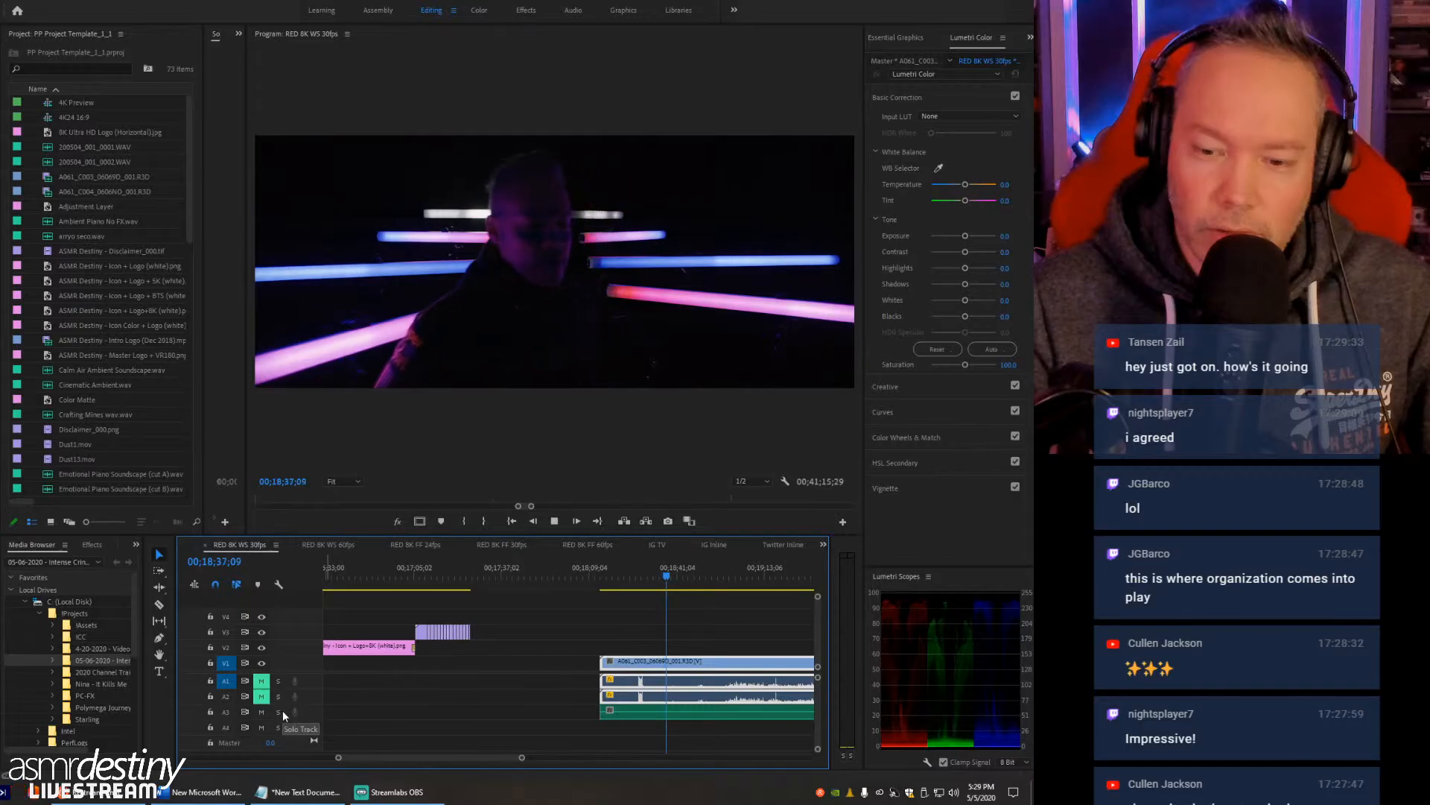
click(223, 713)
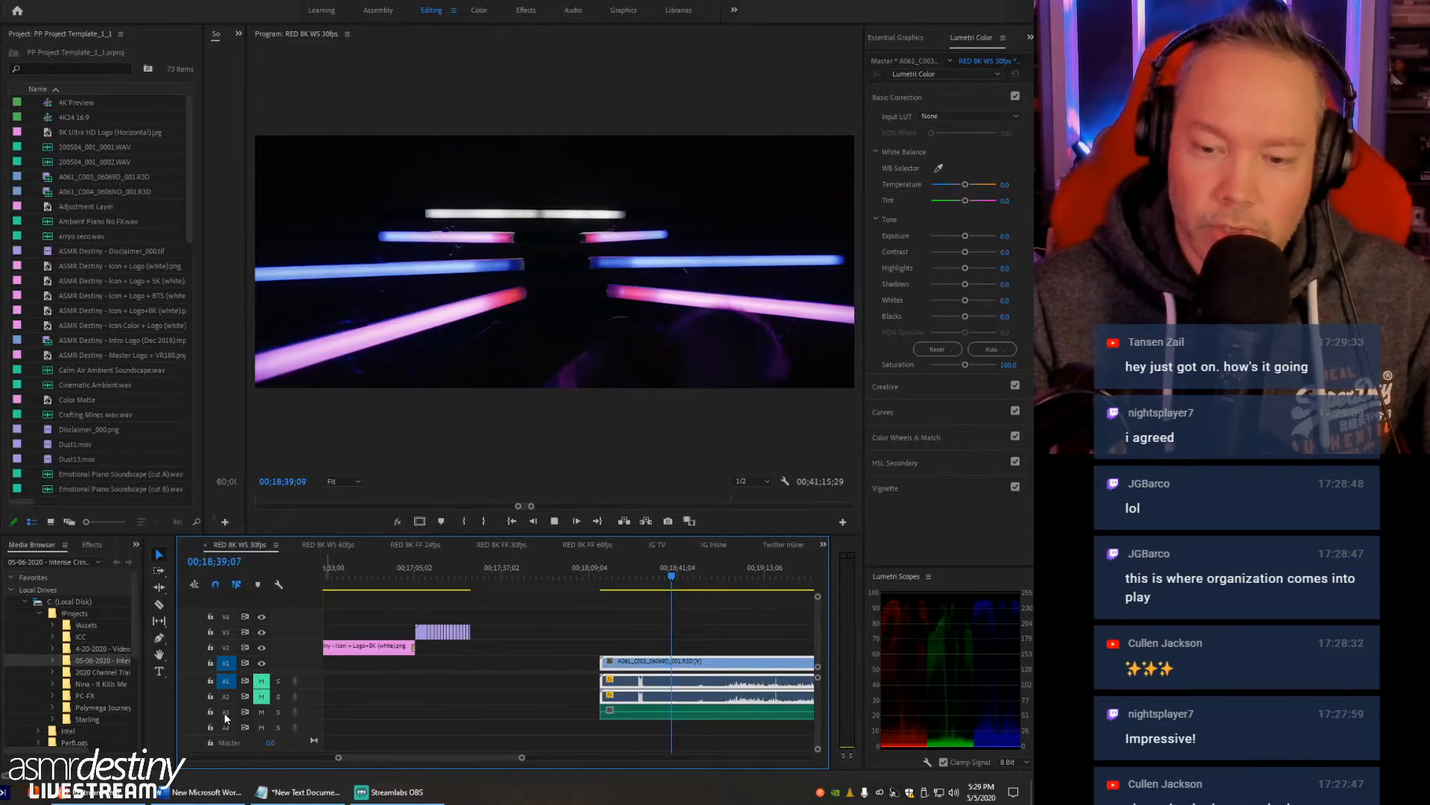
click(262, 682)
click(262, 696)
click(278, 712)
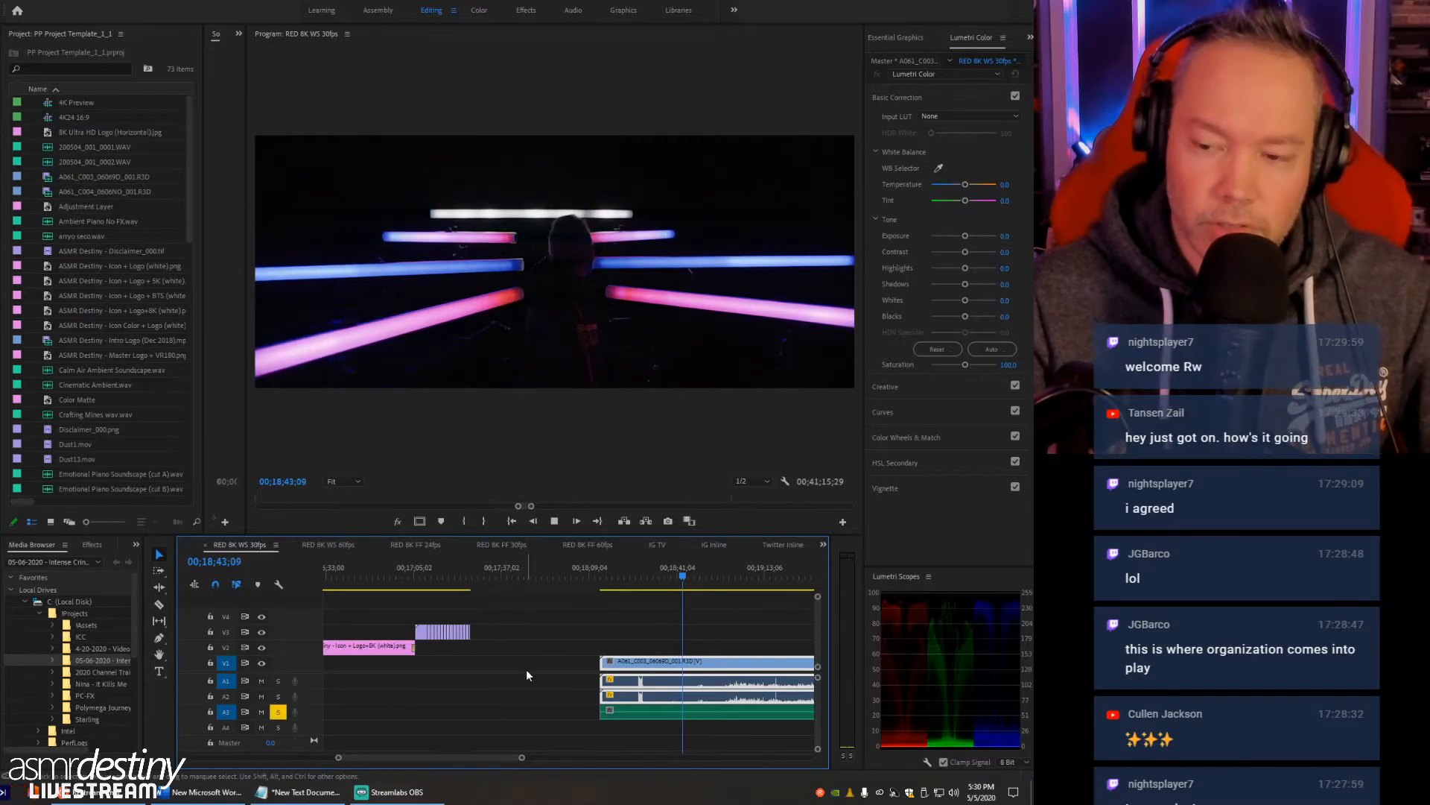
key(minus)
key(minus)
key(minus)
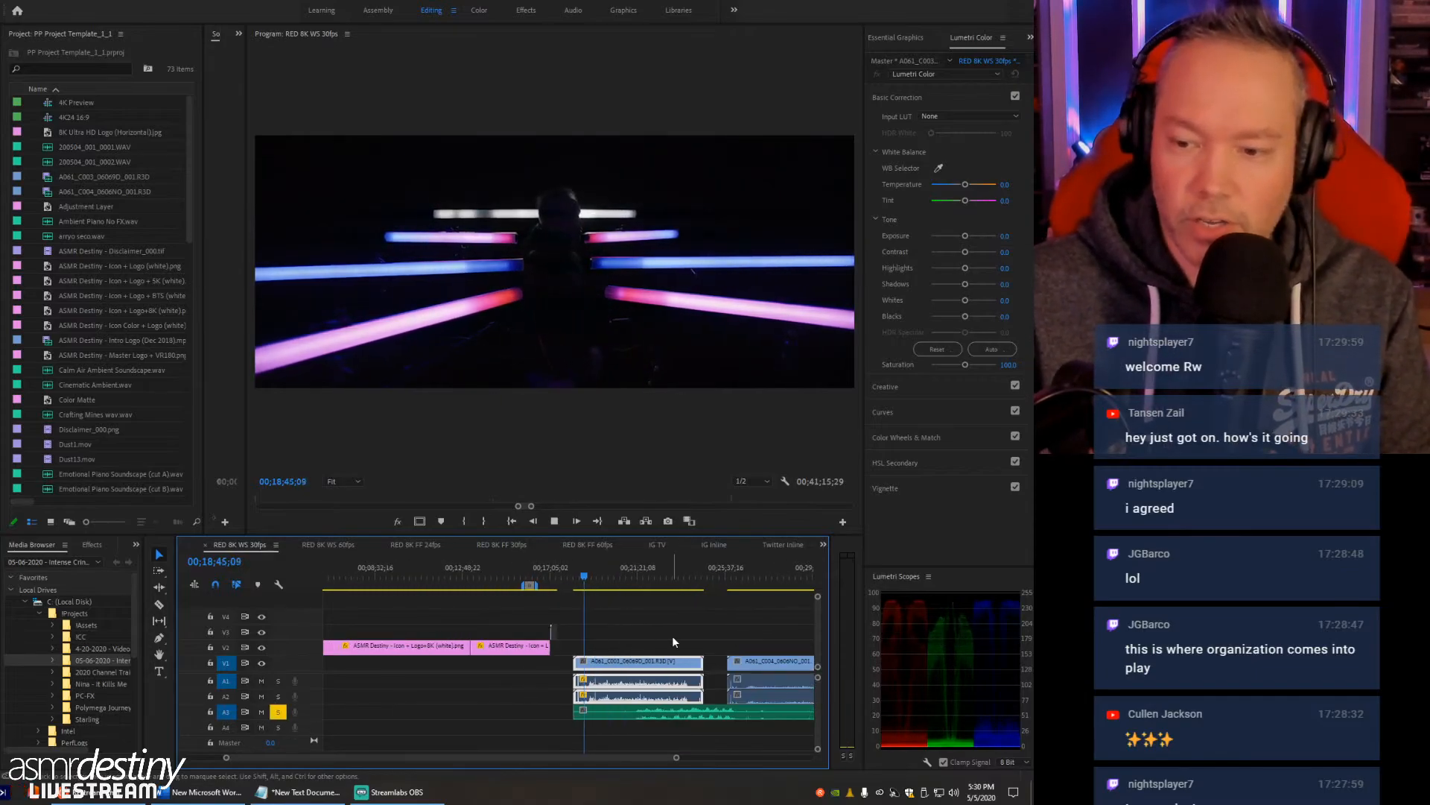
- Scrub through the A061_C003 clip to about 00;21;32;23, go back to about 00;20;44, and briefly play the soloed WAV recording from there
drag(638, 575, 642, 575)
key(equal)
key(equal)
key(equal)
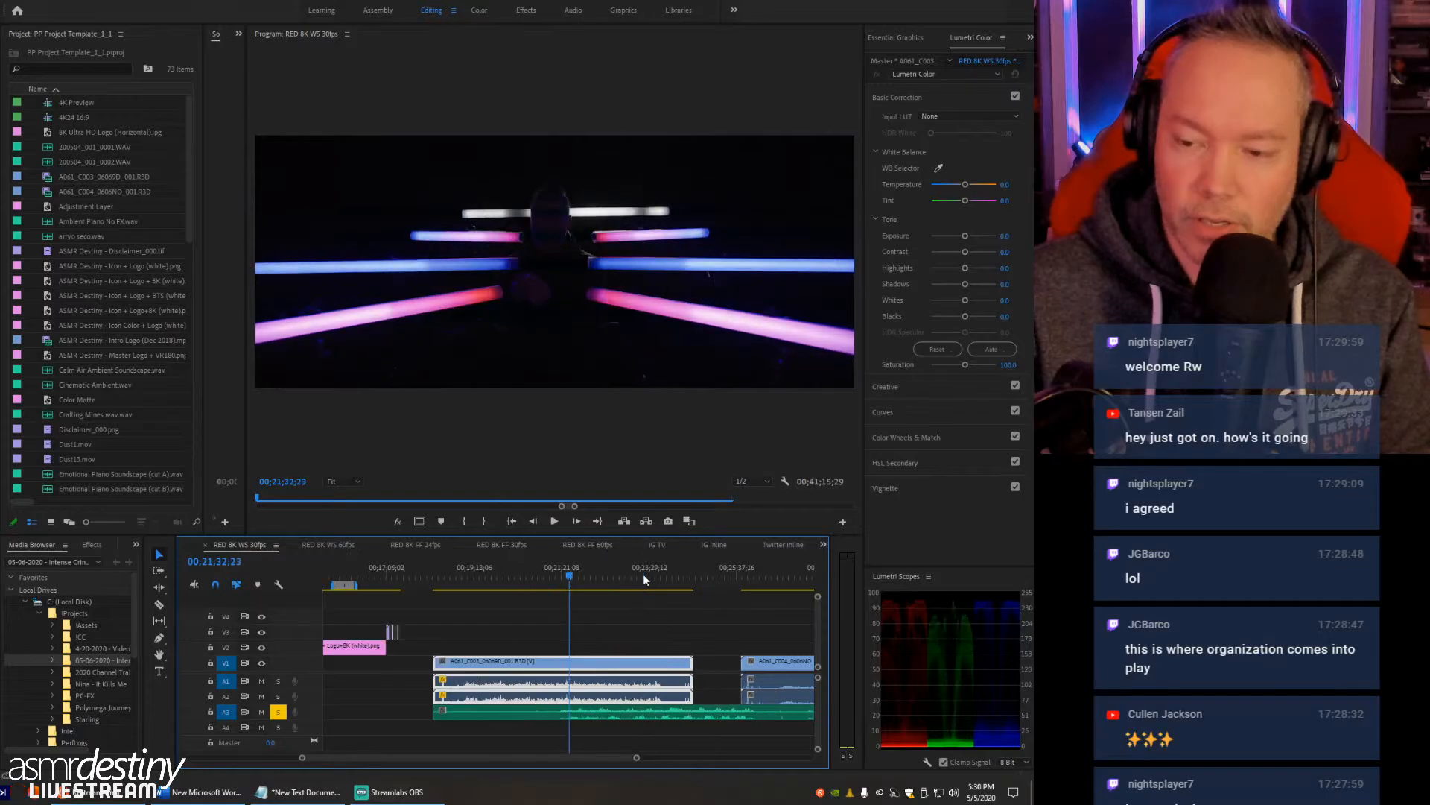
click(443, 577)
drag(443, 579, 438, 578)
key(space)
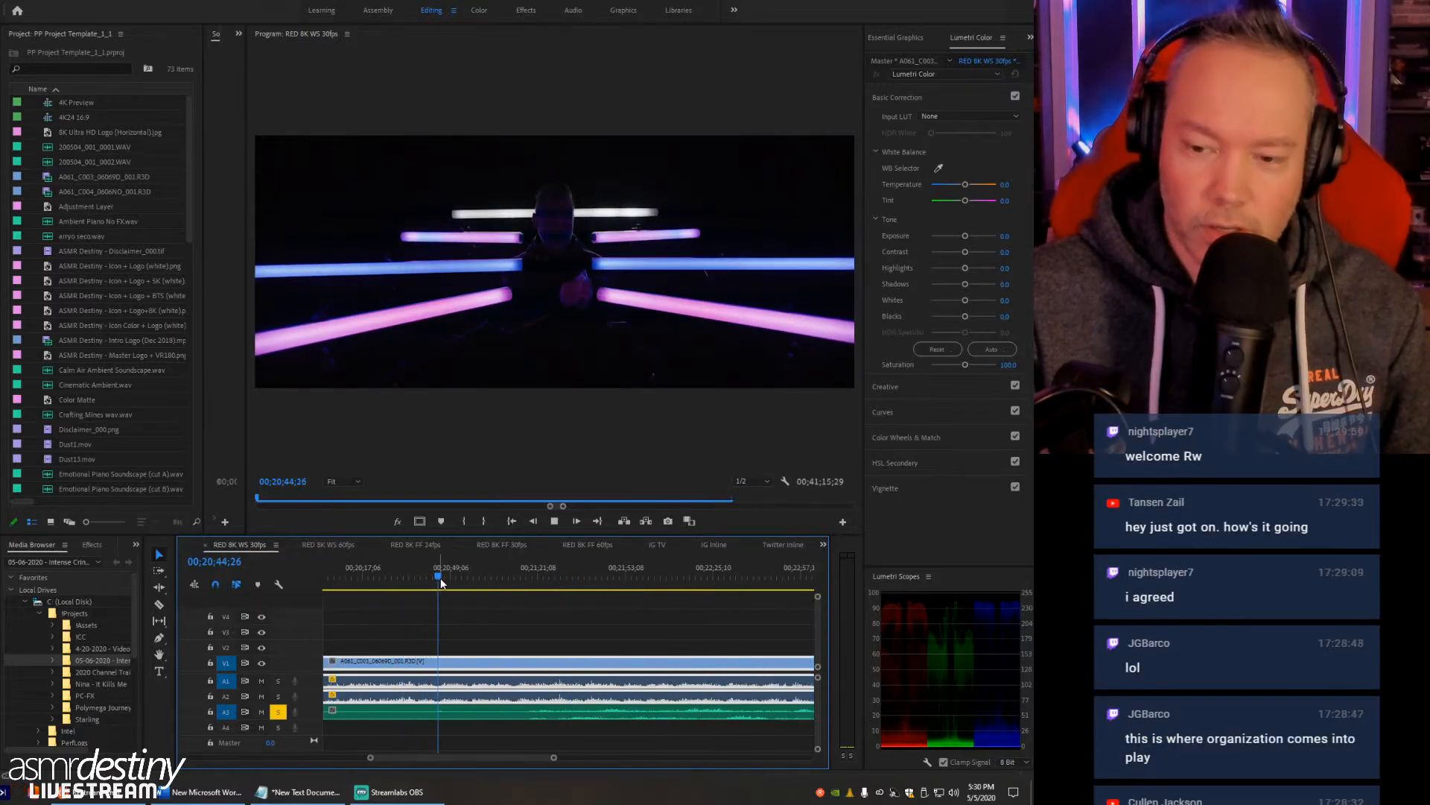
key(space)
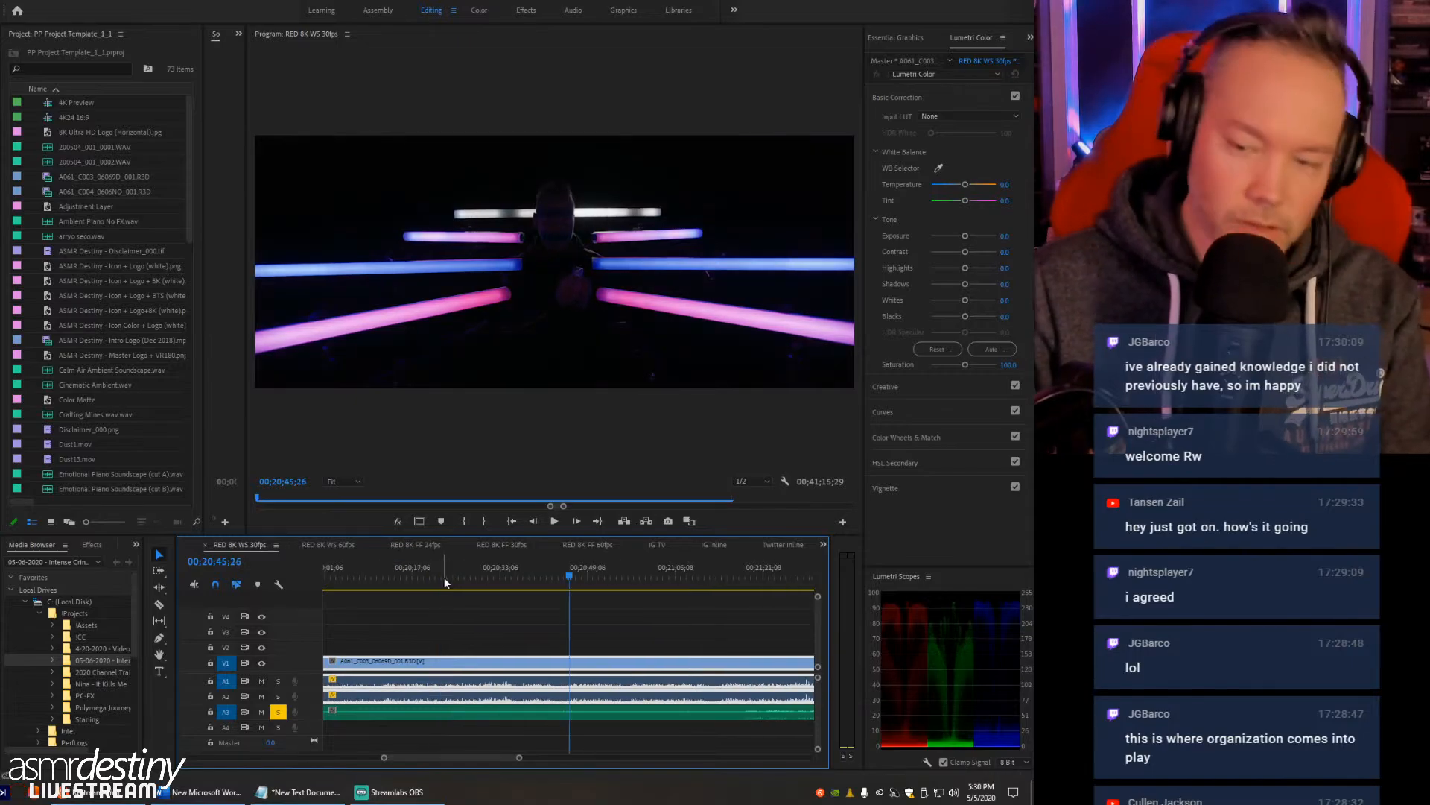
- Move the playhead back to 00;20;44;28, just before the faint waveform rise in the A061_C003 clip's audio
key(equal)
key(equal)
key(equal)
key(equal)
key(equal)
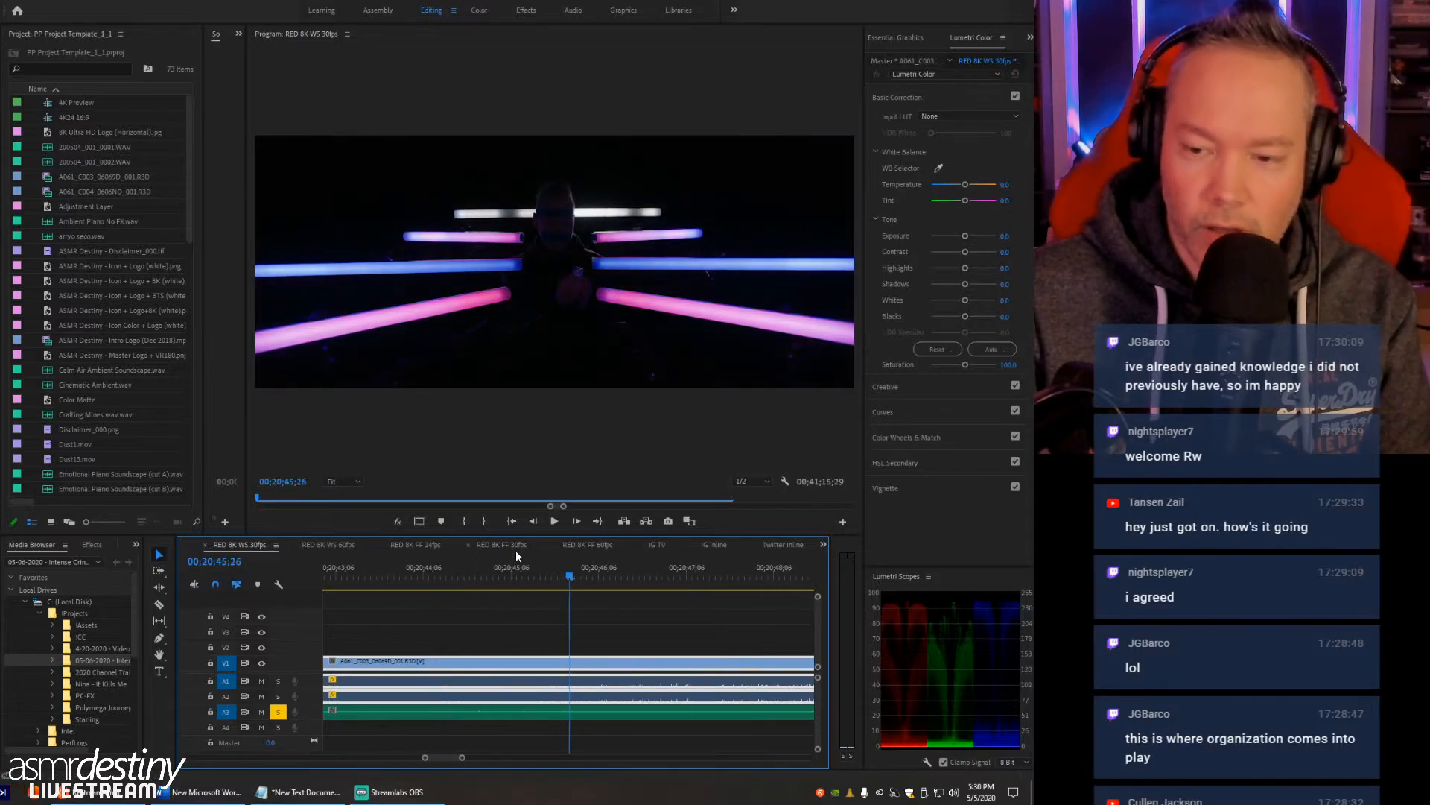
drag(532, 576, 488, 580)
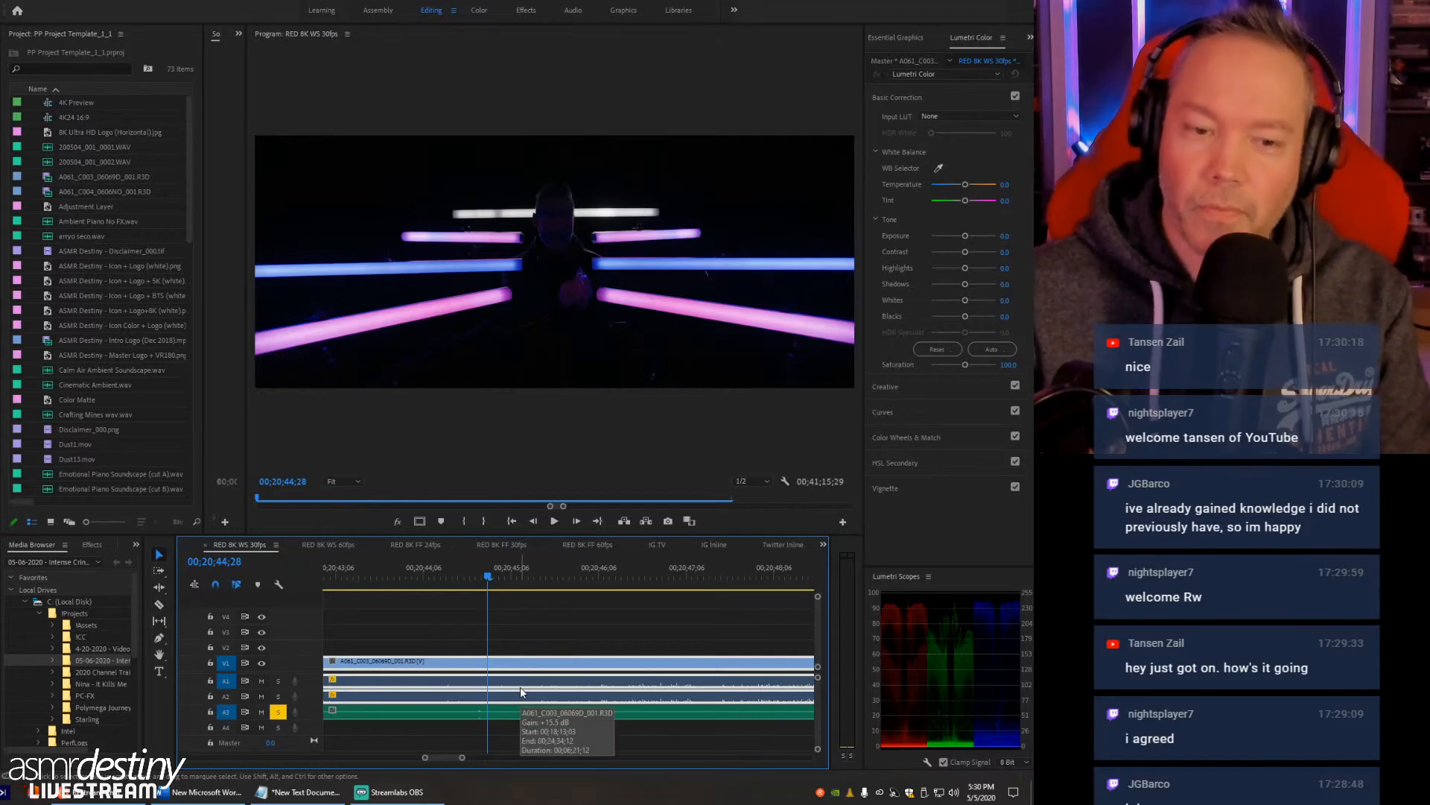
- Send the 200504_001_0001.WAV clip on audio track A3 to Adobe Audition for editing
key(minus)
key(minus)
key(minus)
key(minus)
key(minus)
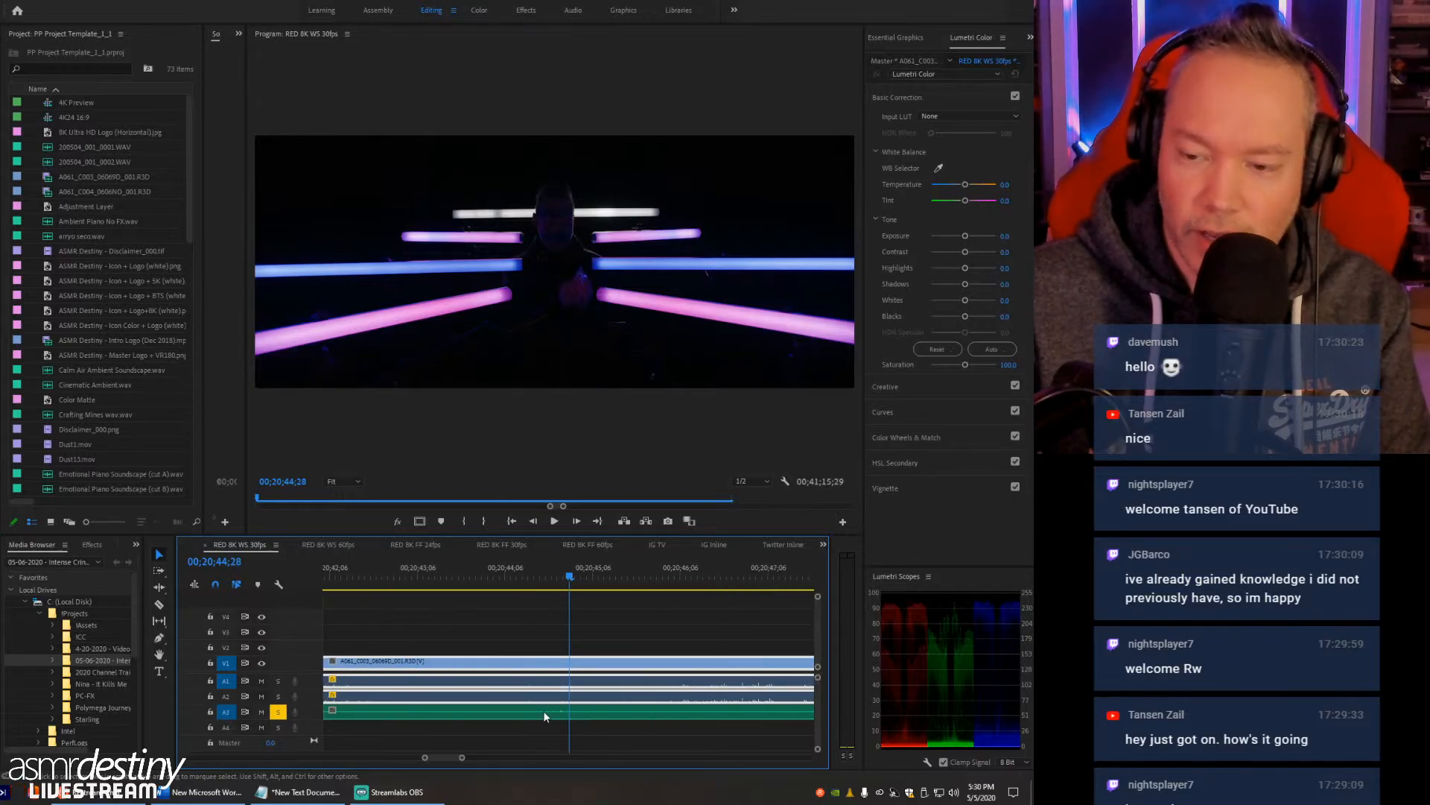
key(minus)
key(minus)
key(minus)
key(minus)
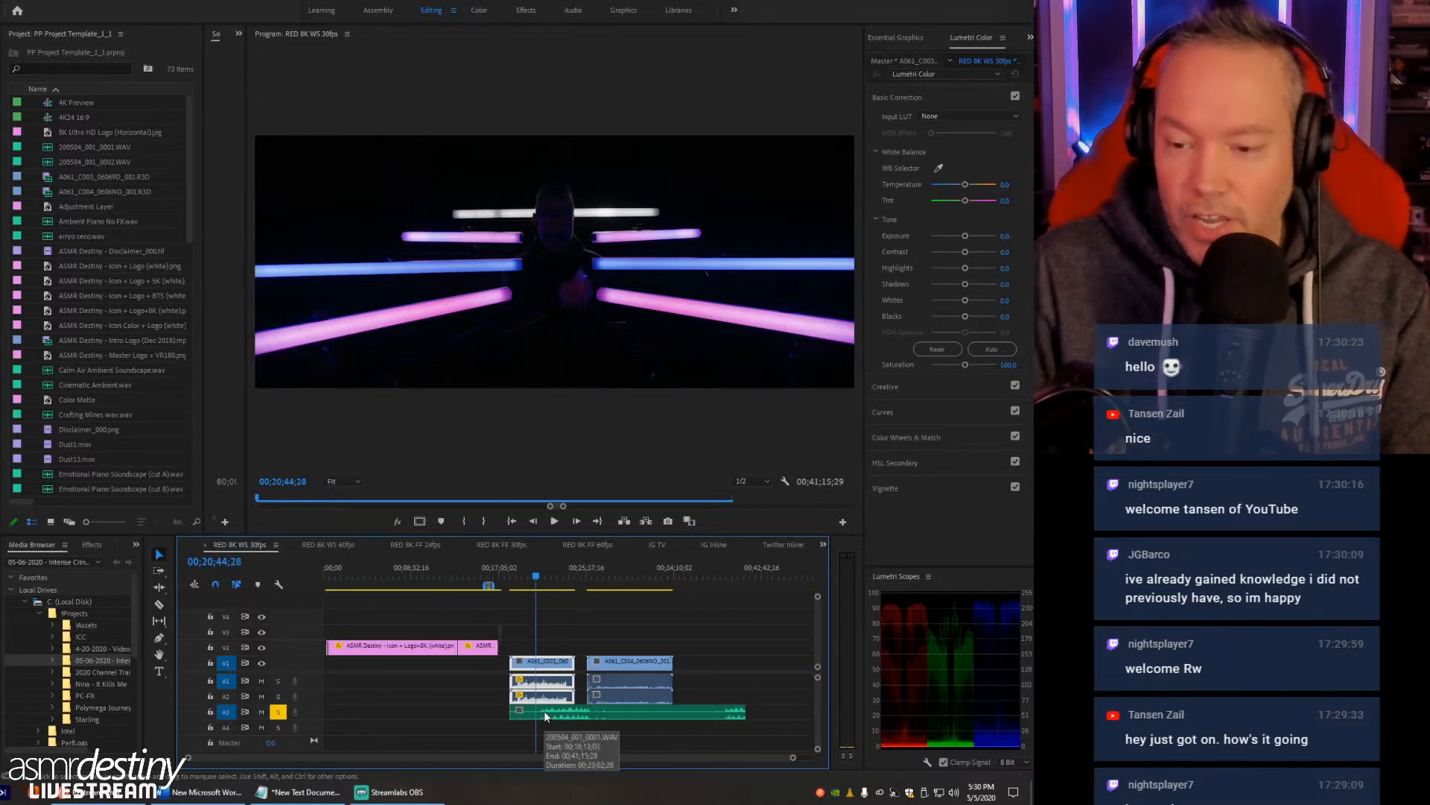
right_click(642, 713)
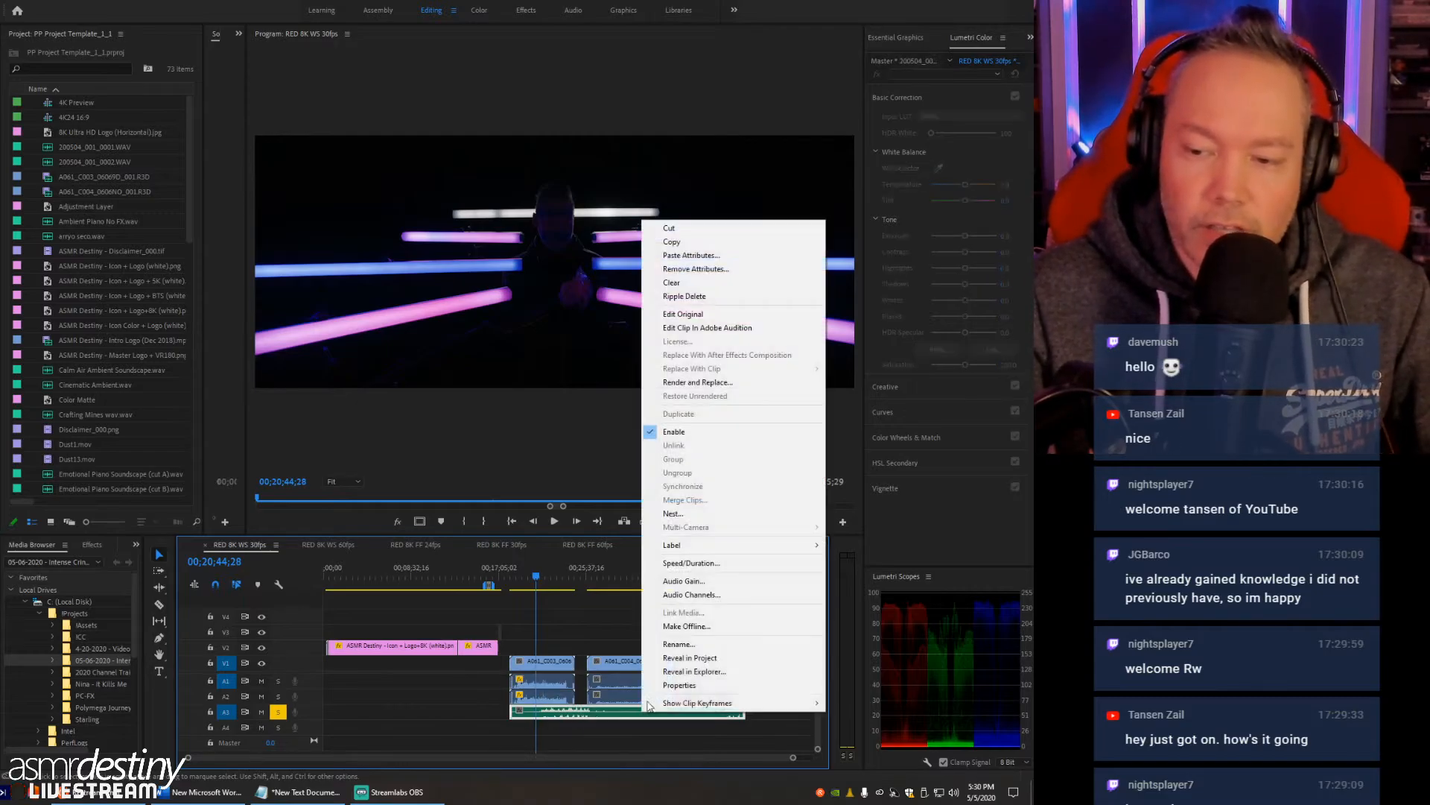
click(708, 327)
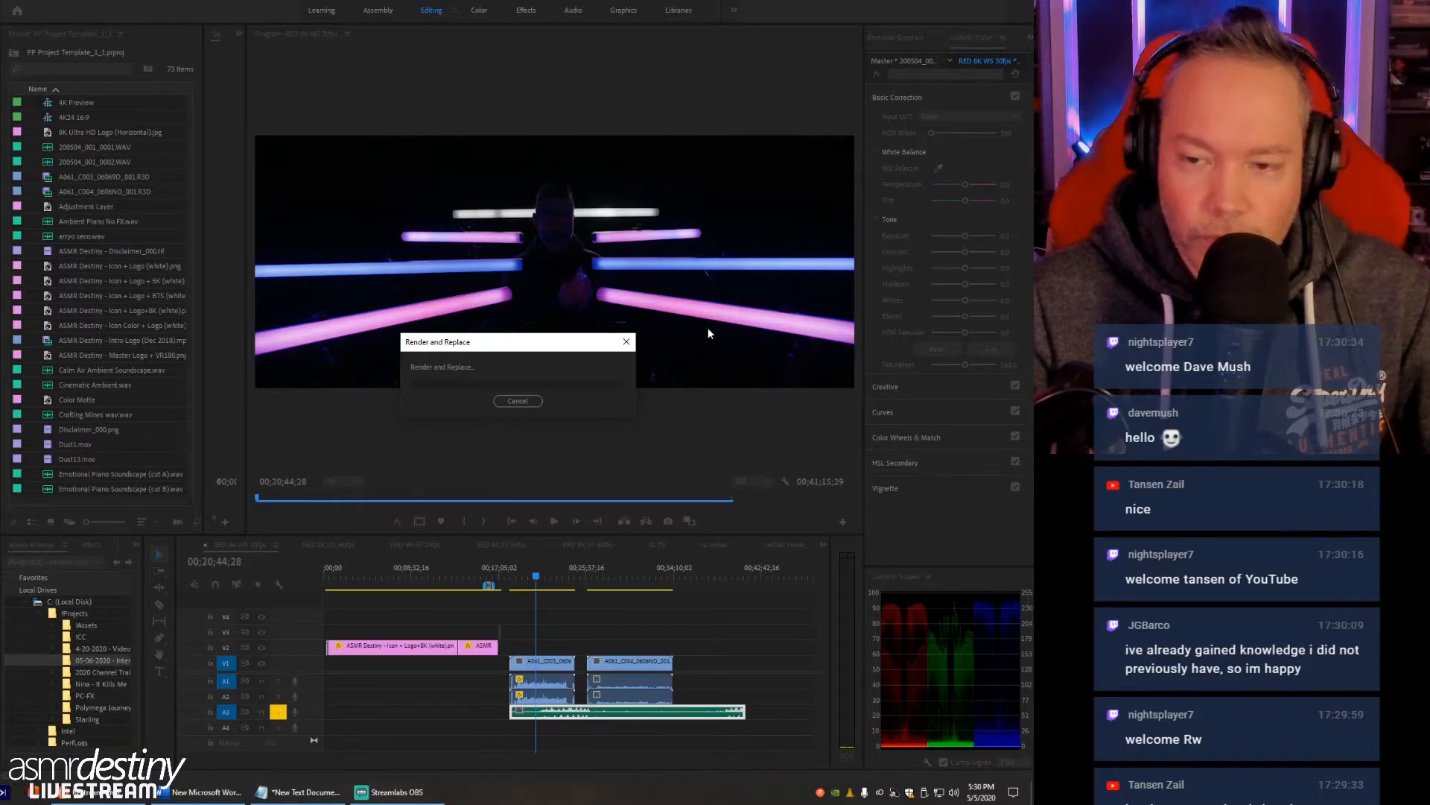
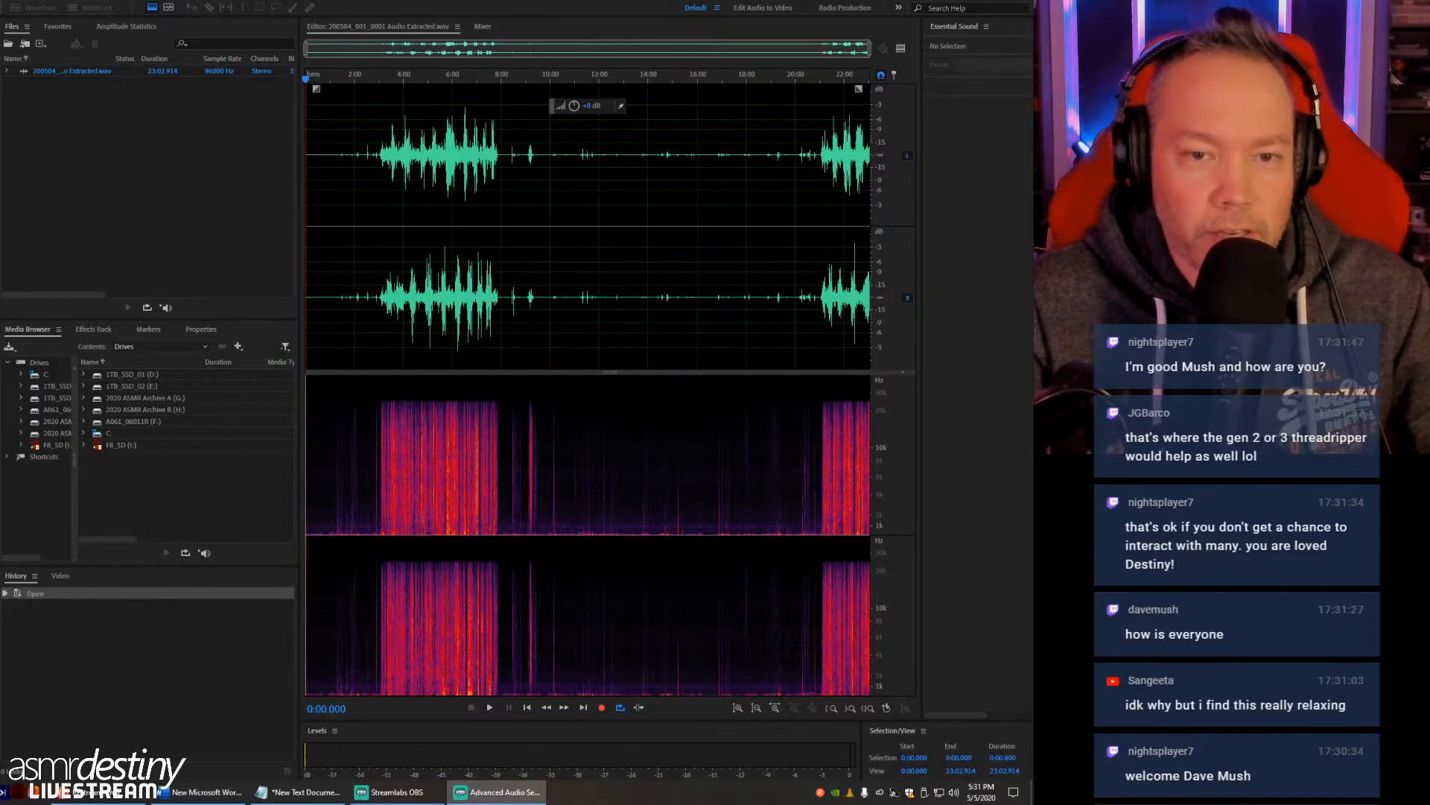
- Listen to the first crinkle section of the recording from about 4:01, from 3:35, and again around 4:01
click(404, 223)
key(space)
key(space)
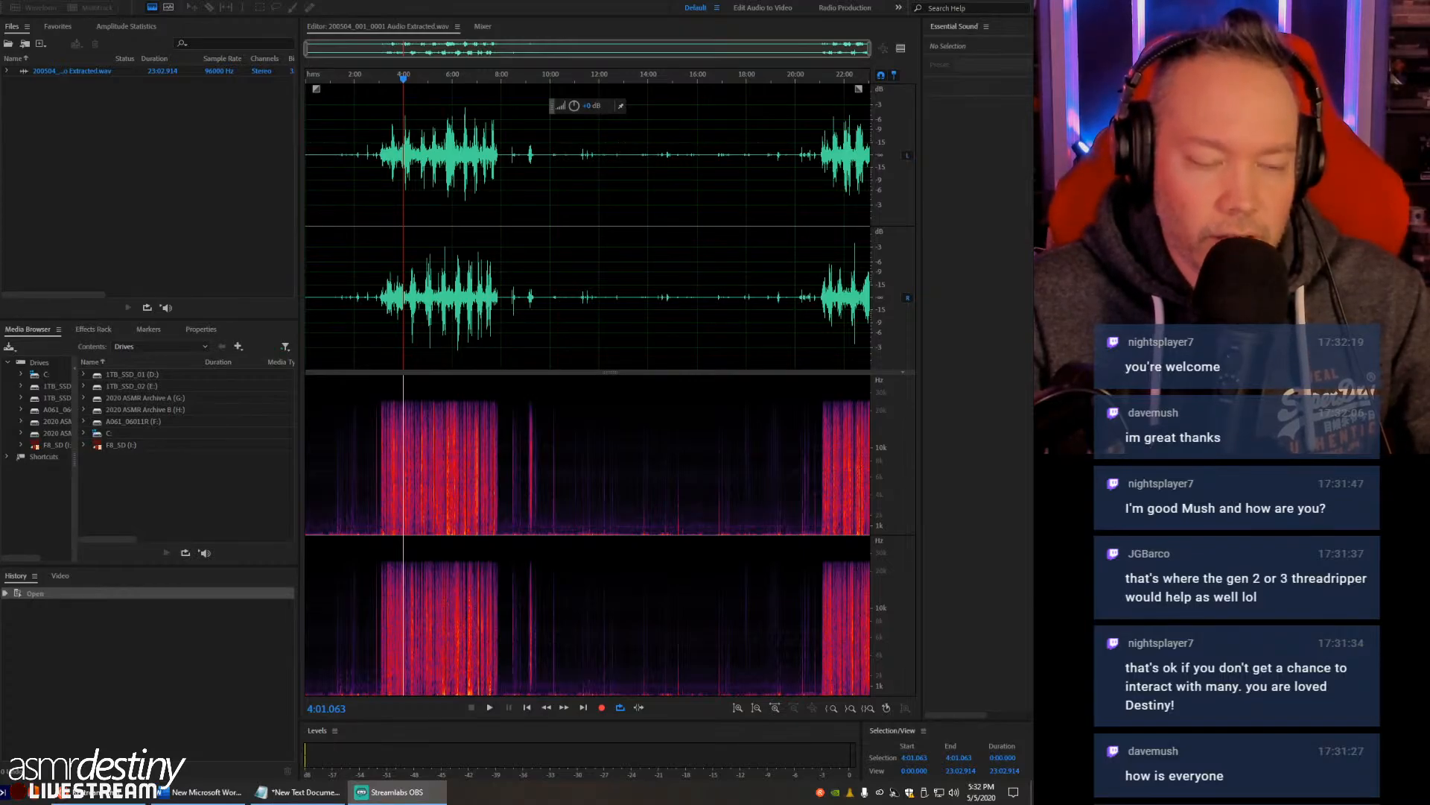
click(402, 263)
key(alt+Tab)
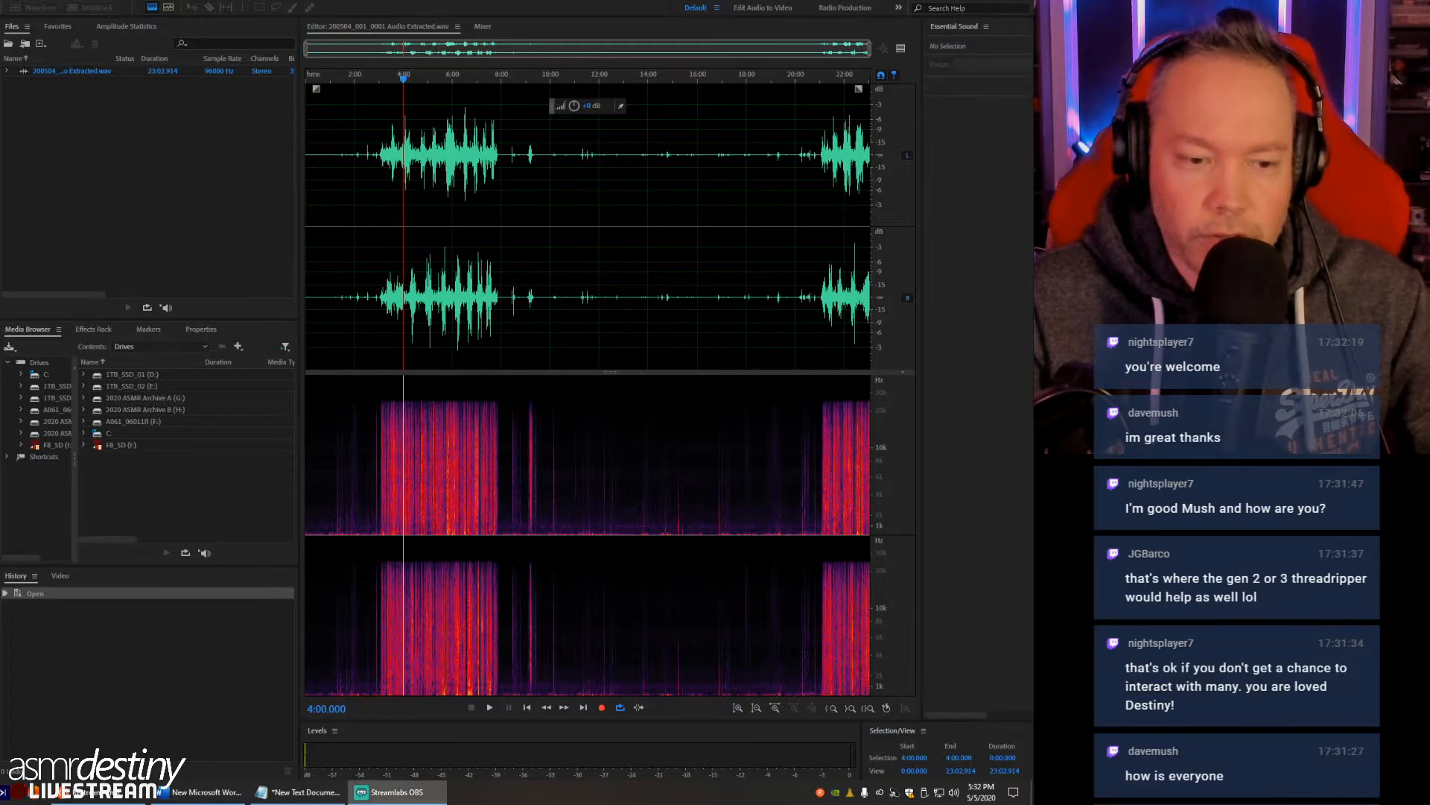
click(393, 297)
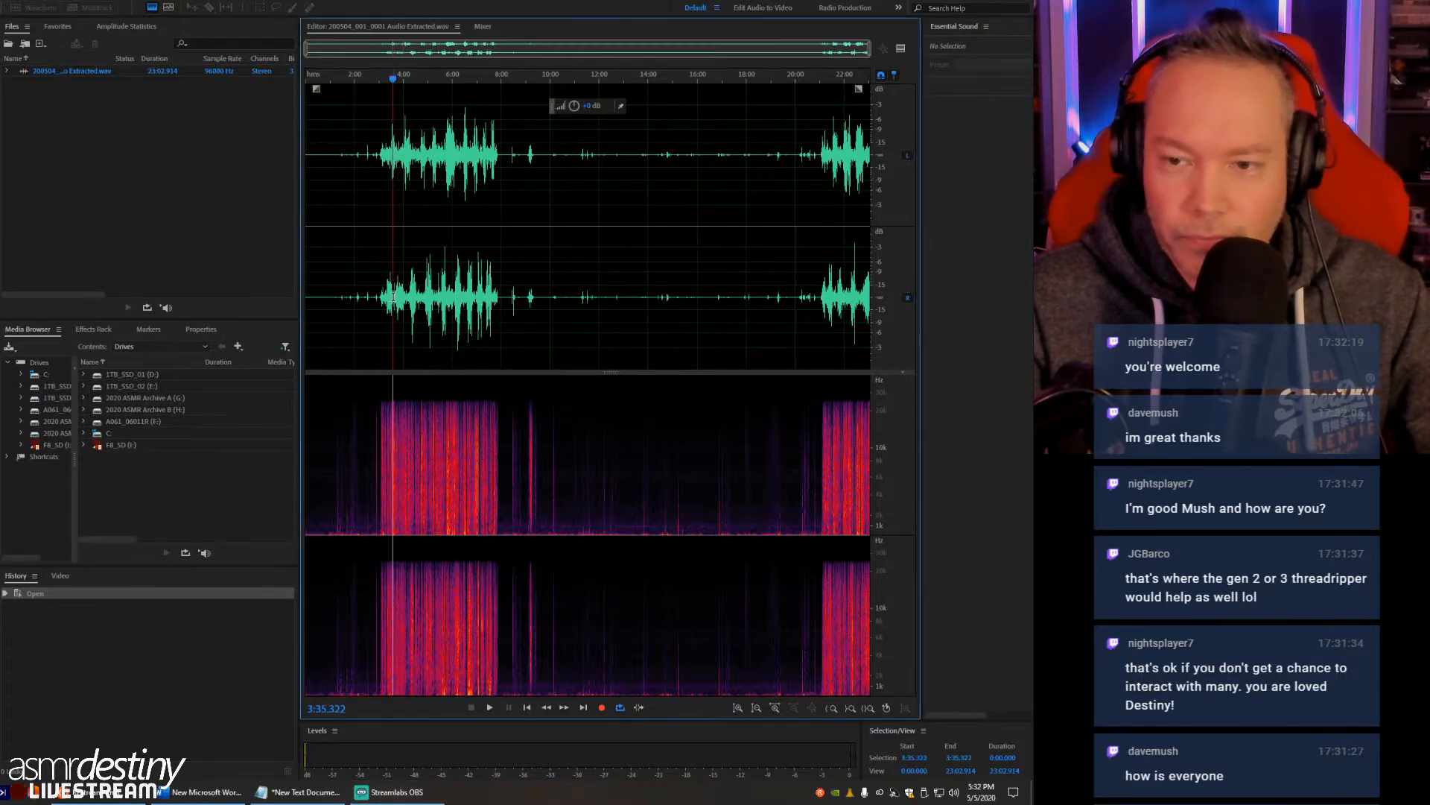
key(space)
key(alt+Tab)
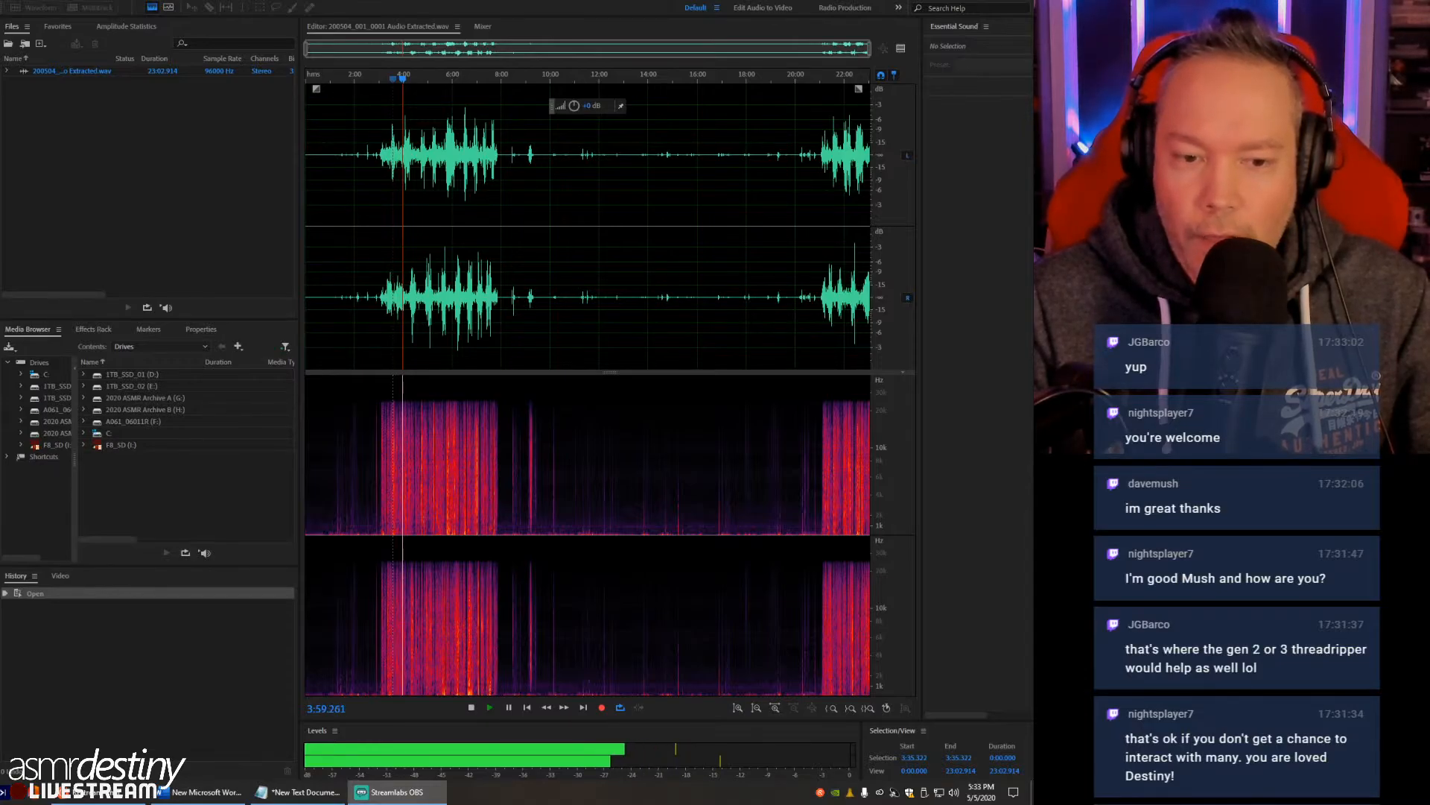
click(402, 311)
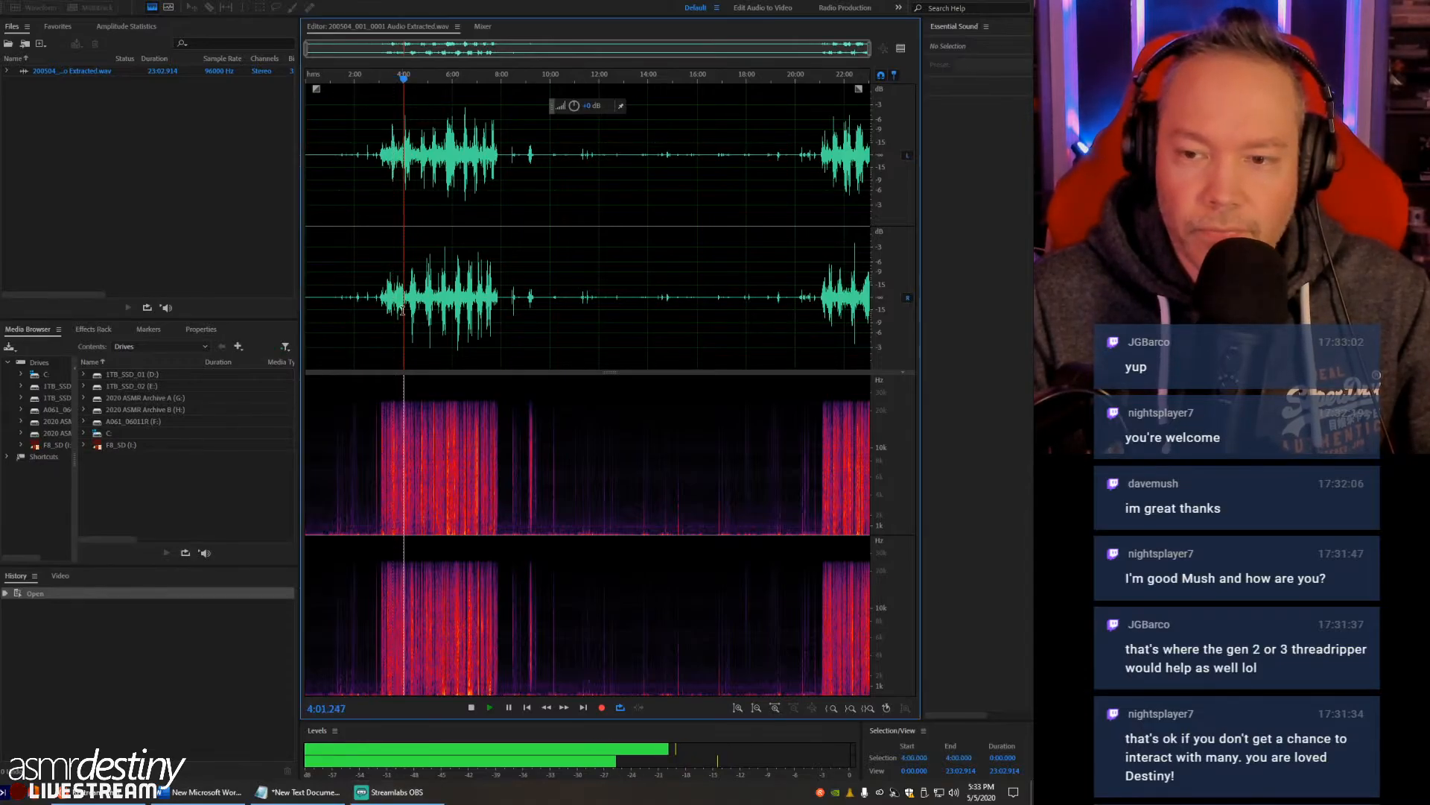
key(space)
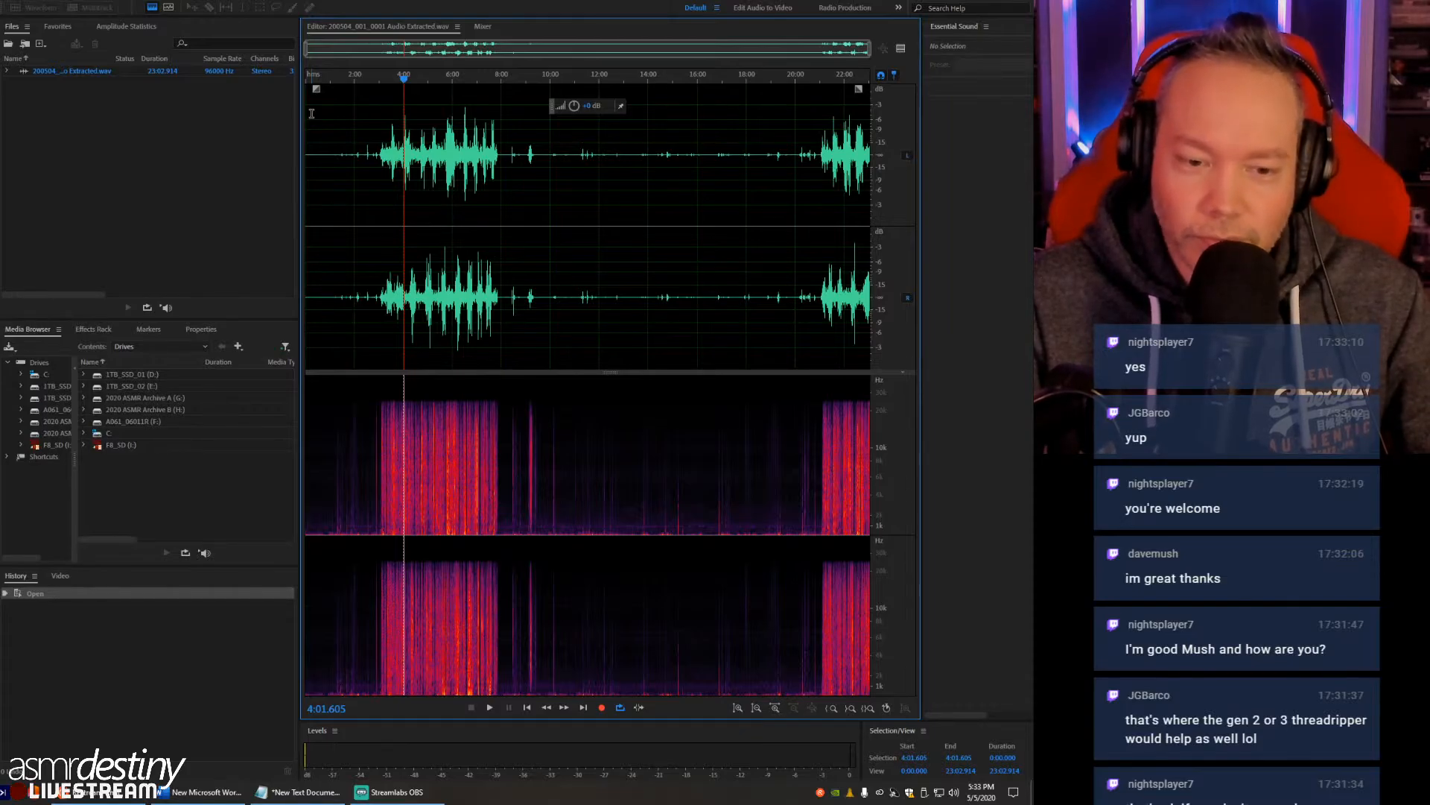
- Widen the waveform editor by narrowing the files and media browser area beside it
click(355, 145)
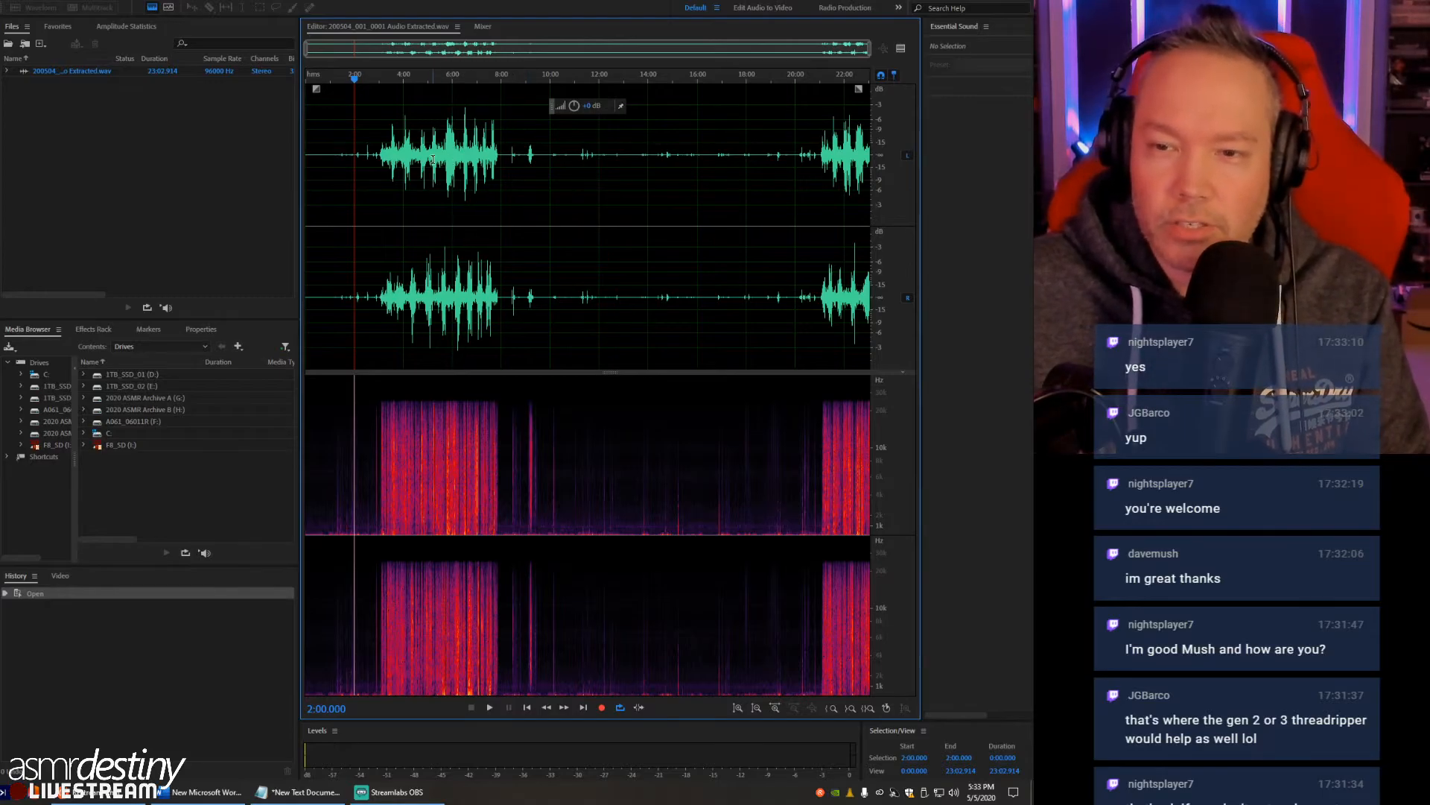
scroll(453, 159, up, 3)
scroll(592, 175, down, 1)
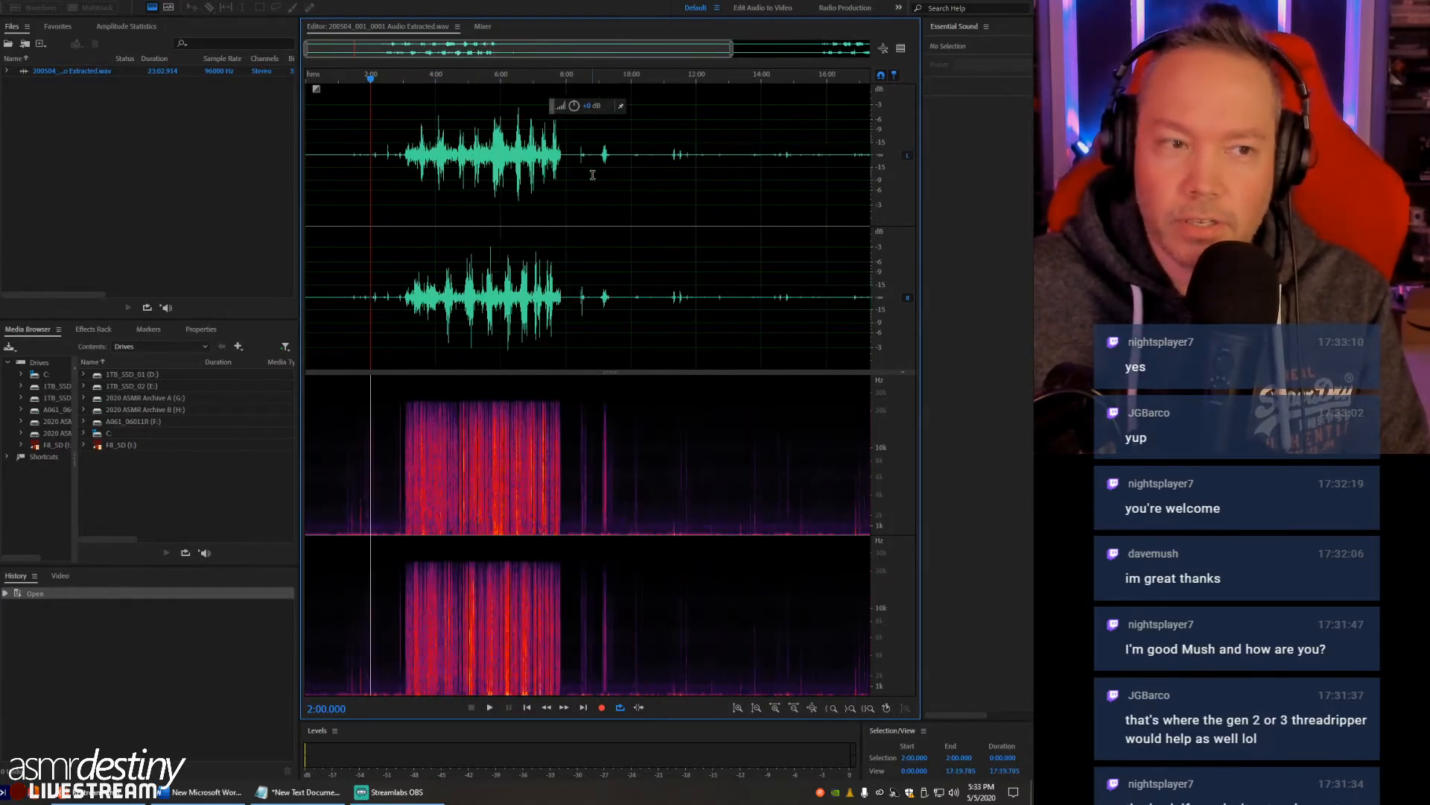
drag(298, 181, 129, 199)
click(468, 206)
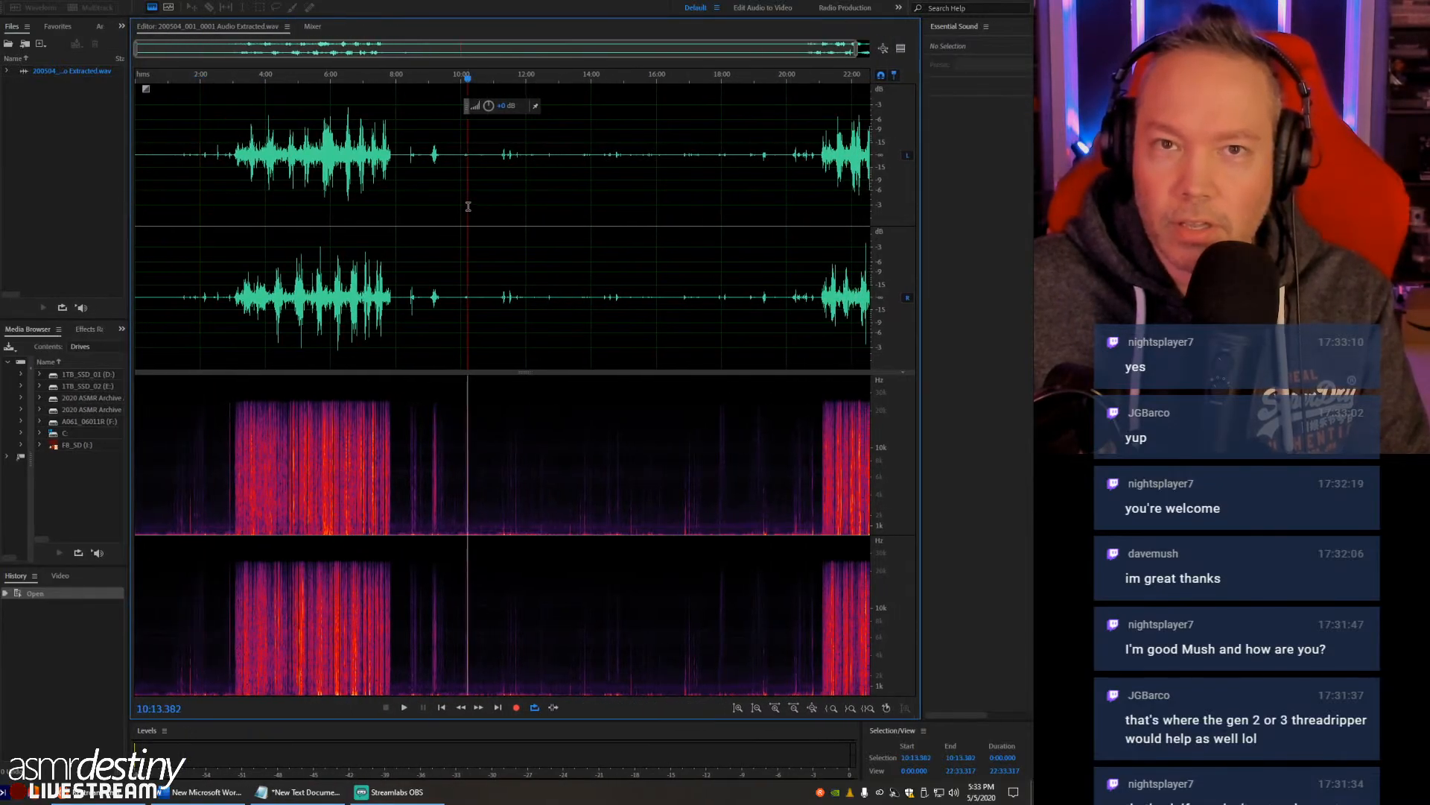
- Examine the quiet opening of the recording around 0:13 and toggle the spectral frequency display off and on
click(278, 186)
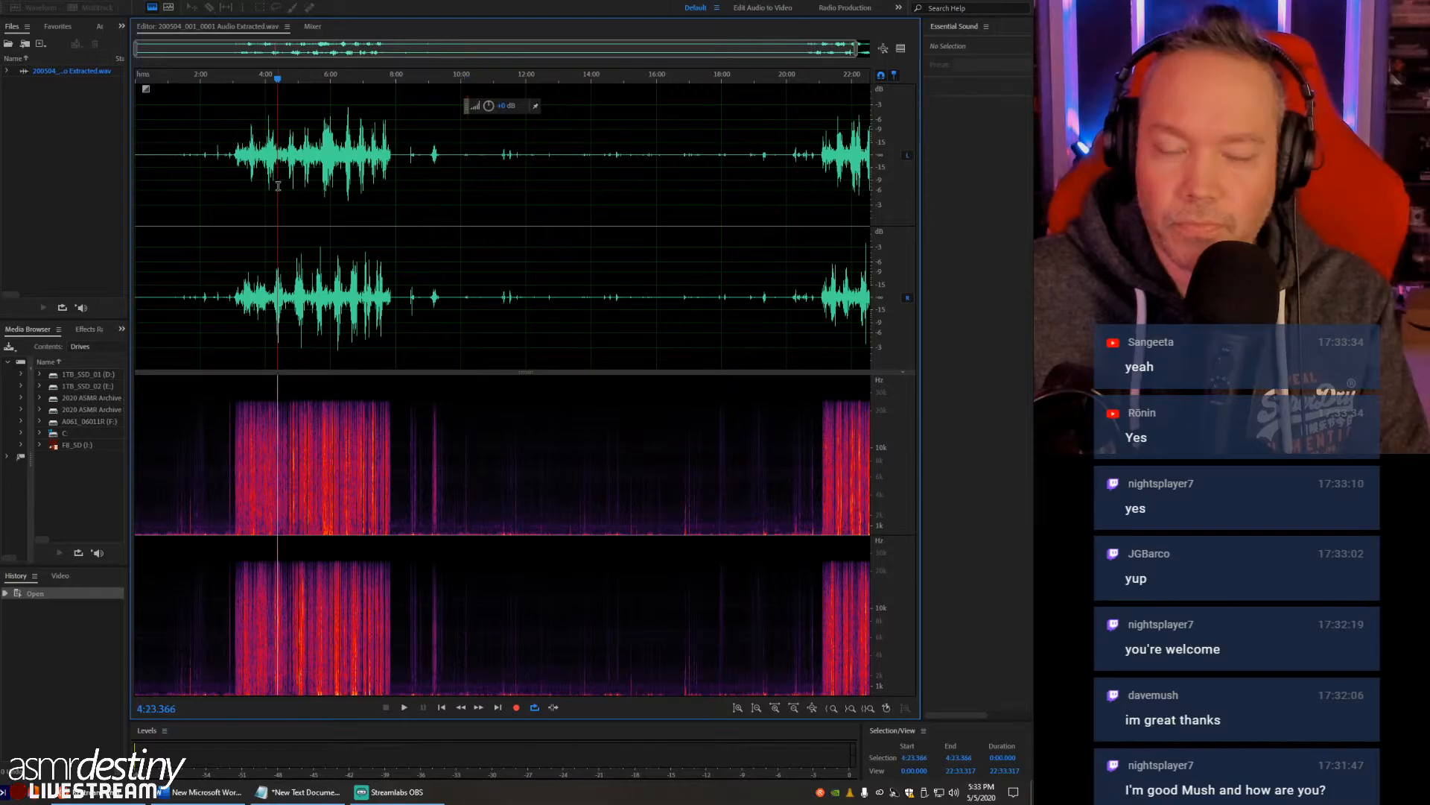
scroll(296, 184, down, 1)
scroll(434, 239, up, 3)
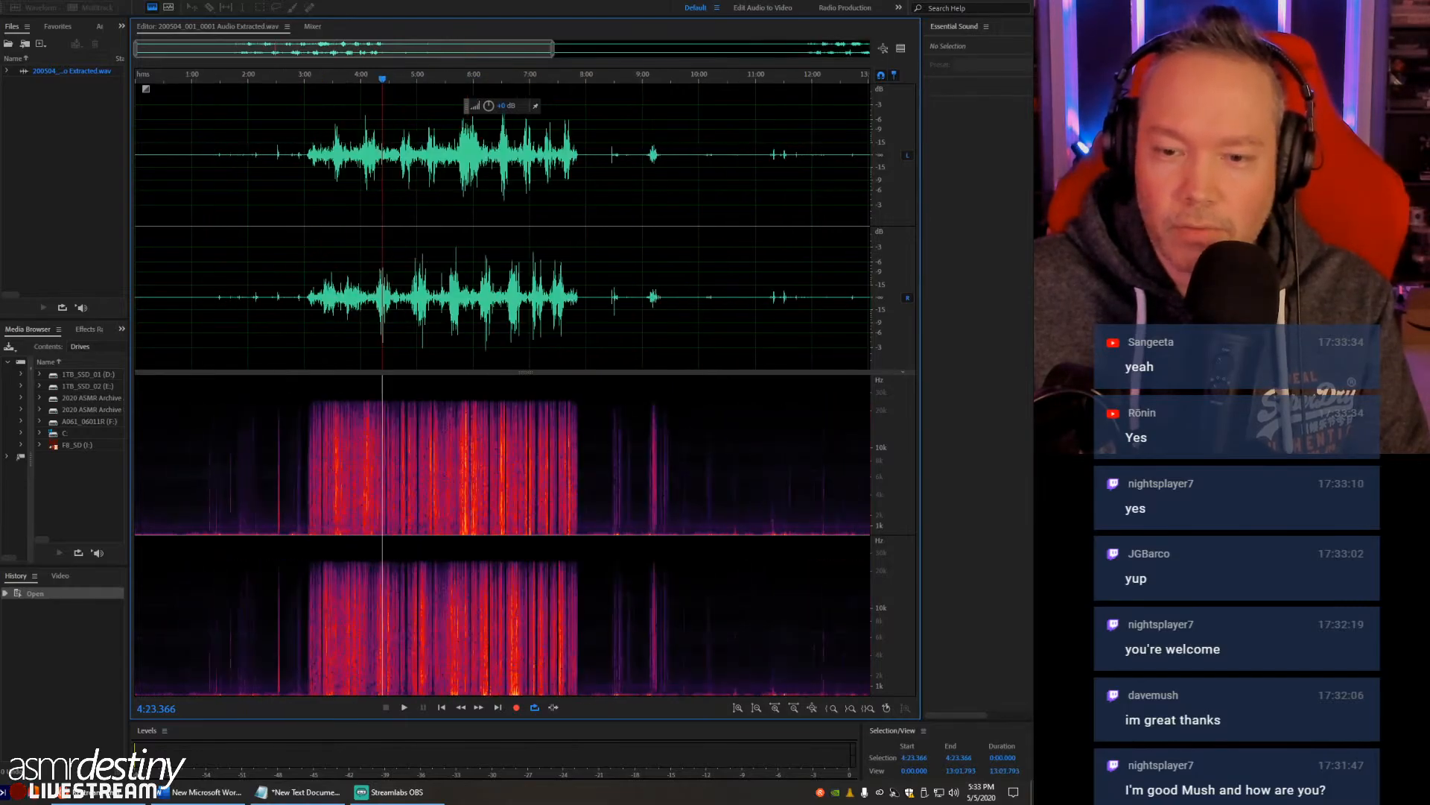
click(147, 272)
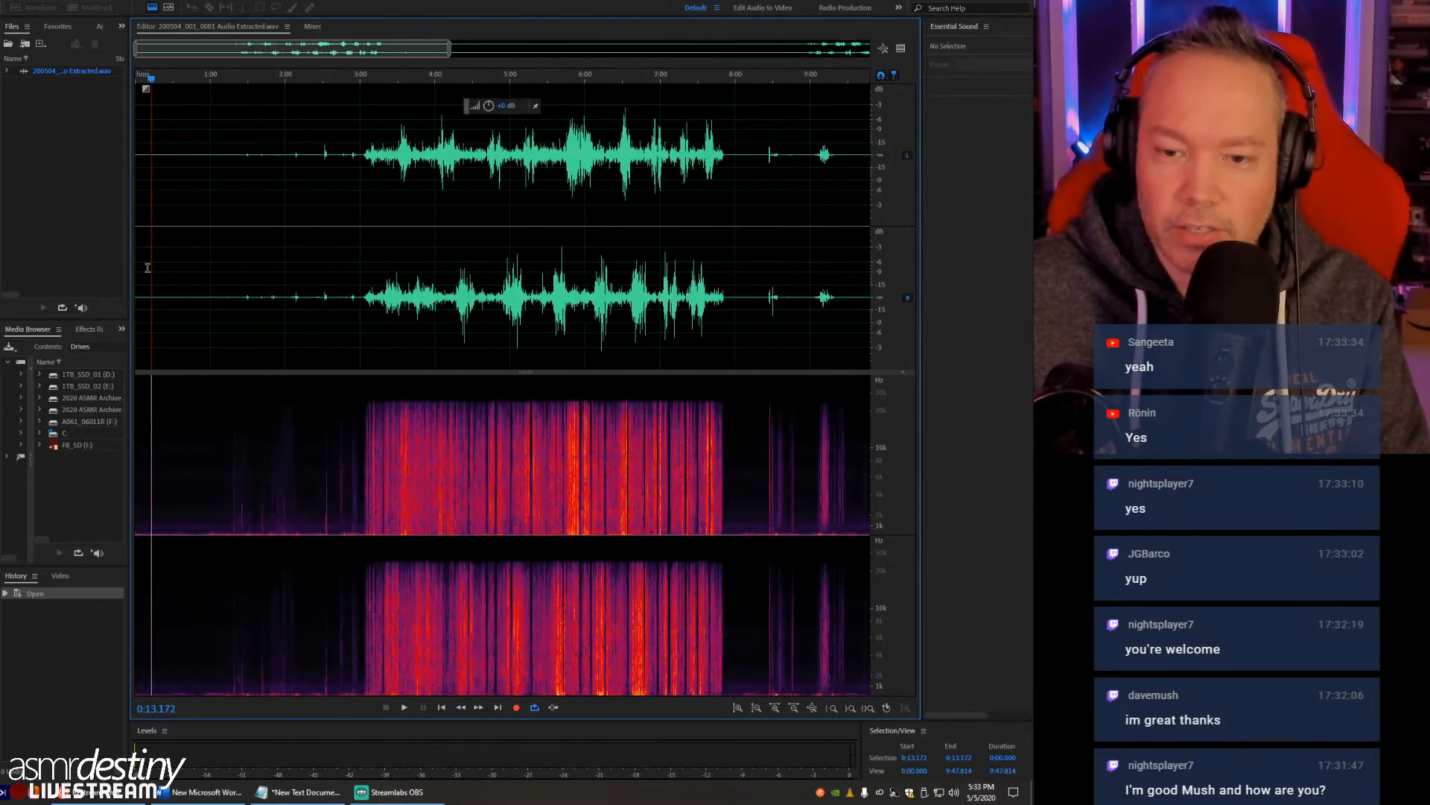
scroll(147, 272, up, 10)
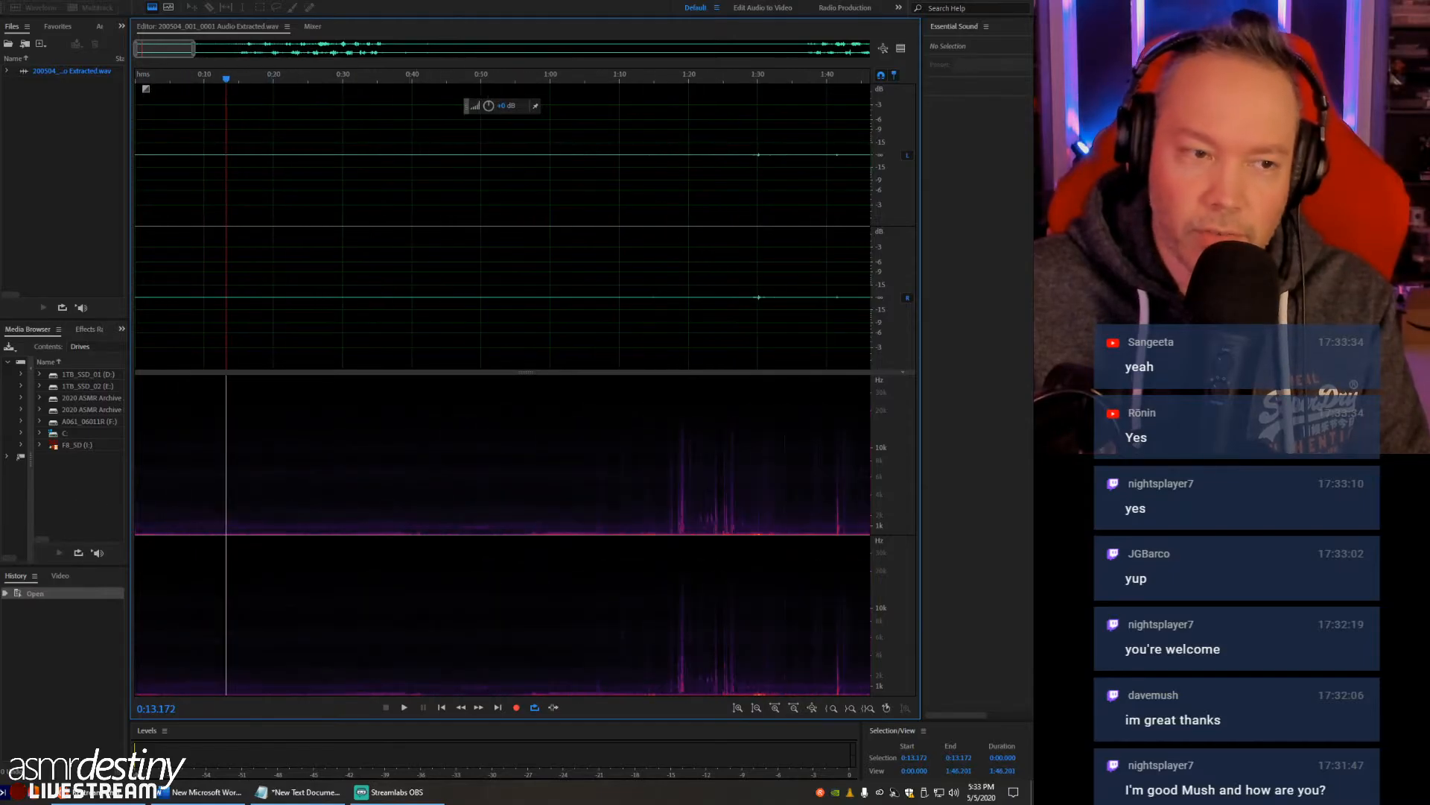
scroll(147, 272, up, 1)
scroll(146, 271, down, 8)
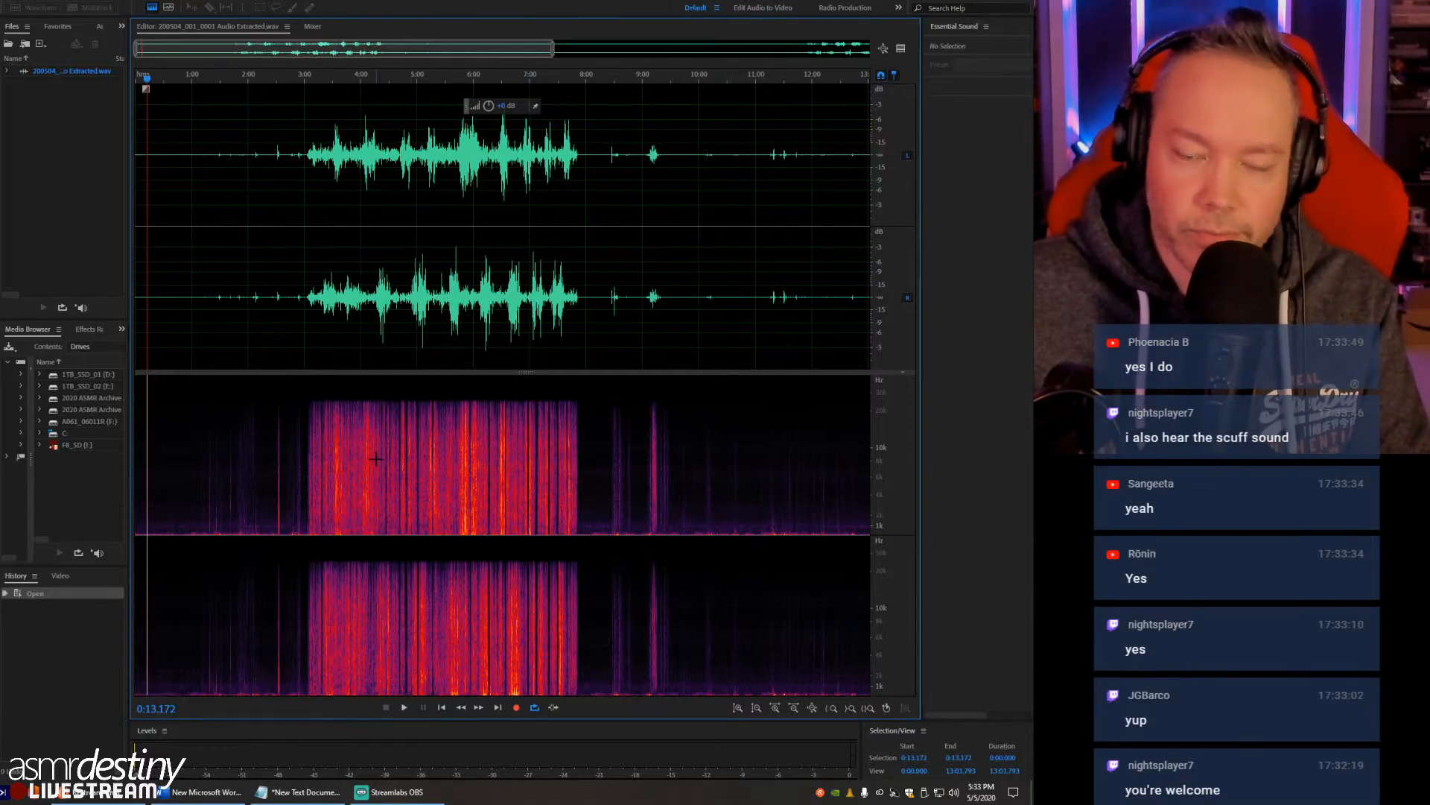
click(150, 9)
click(150, 9)
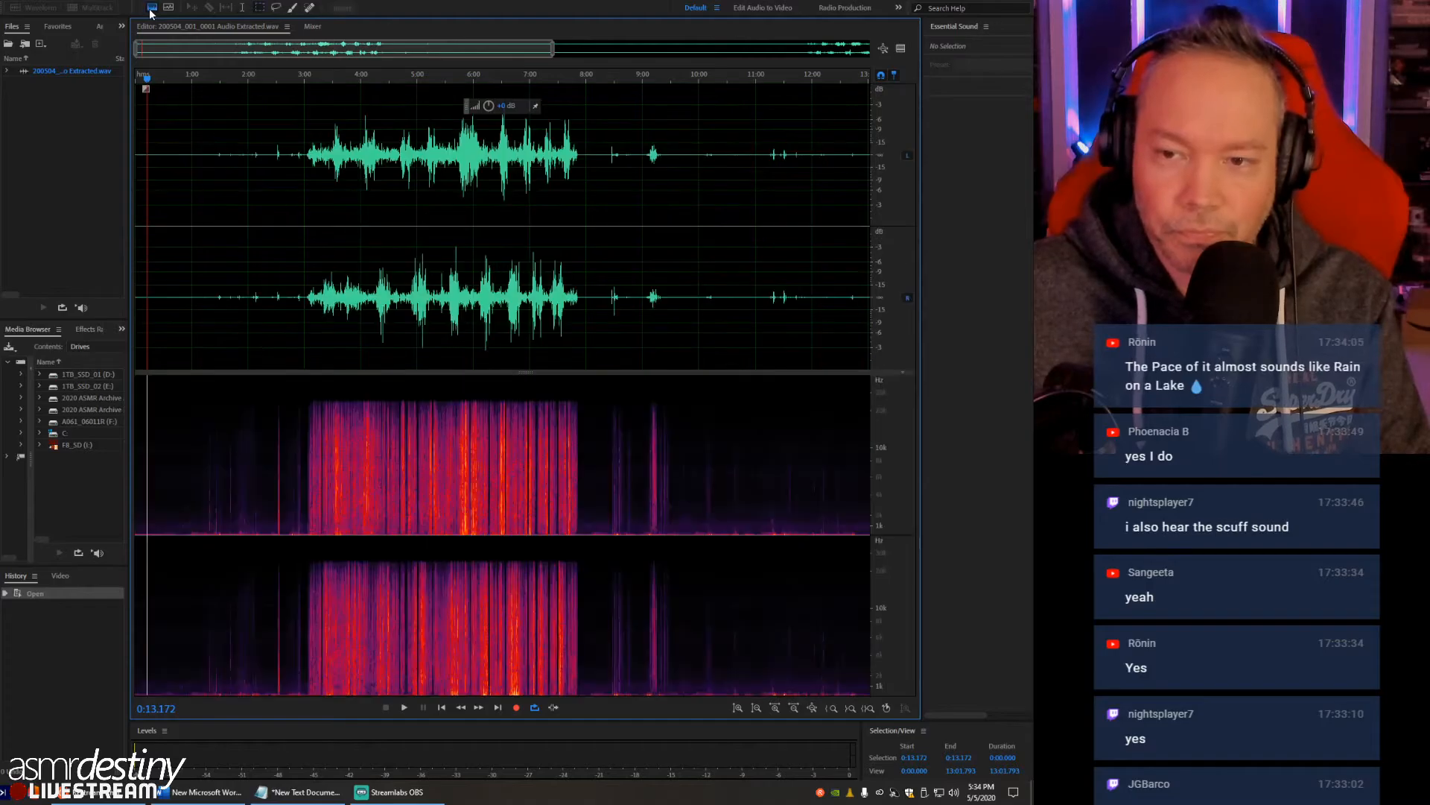
- Examine the quiet opening up close and play its background noise from about 0:35
click(174, 224)
scroll(174, 224, up, 8)
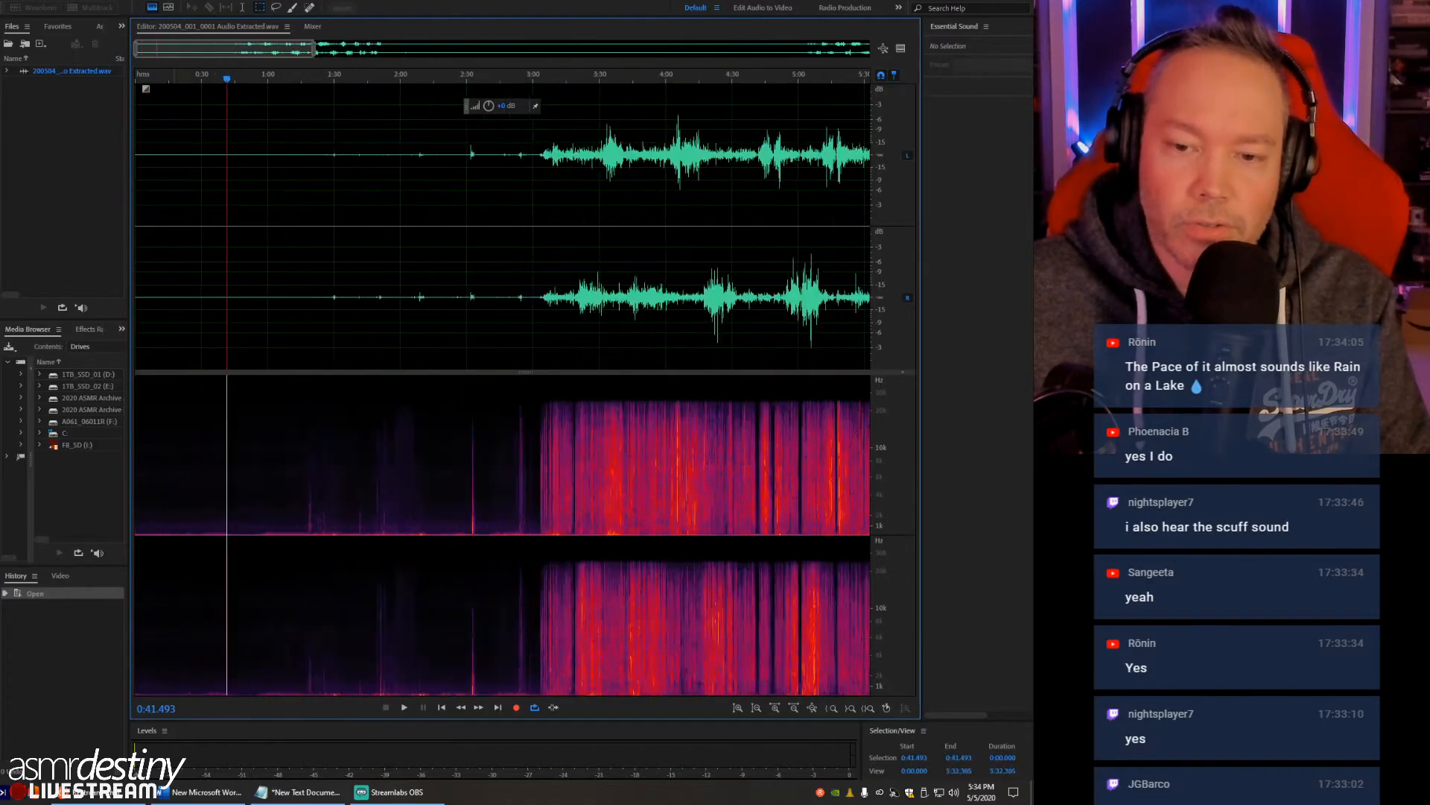
click(272, 419)
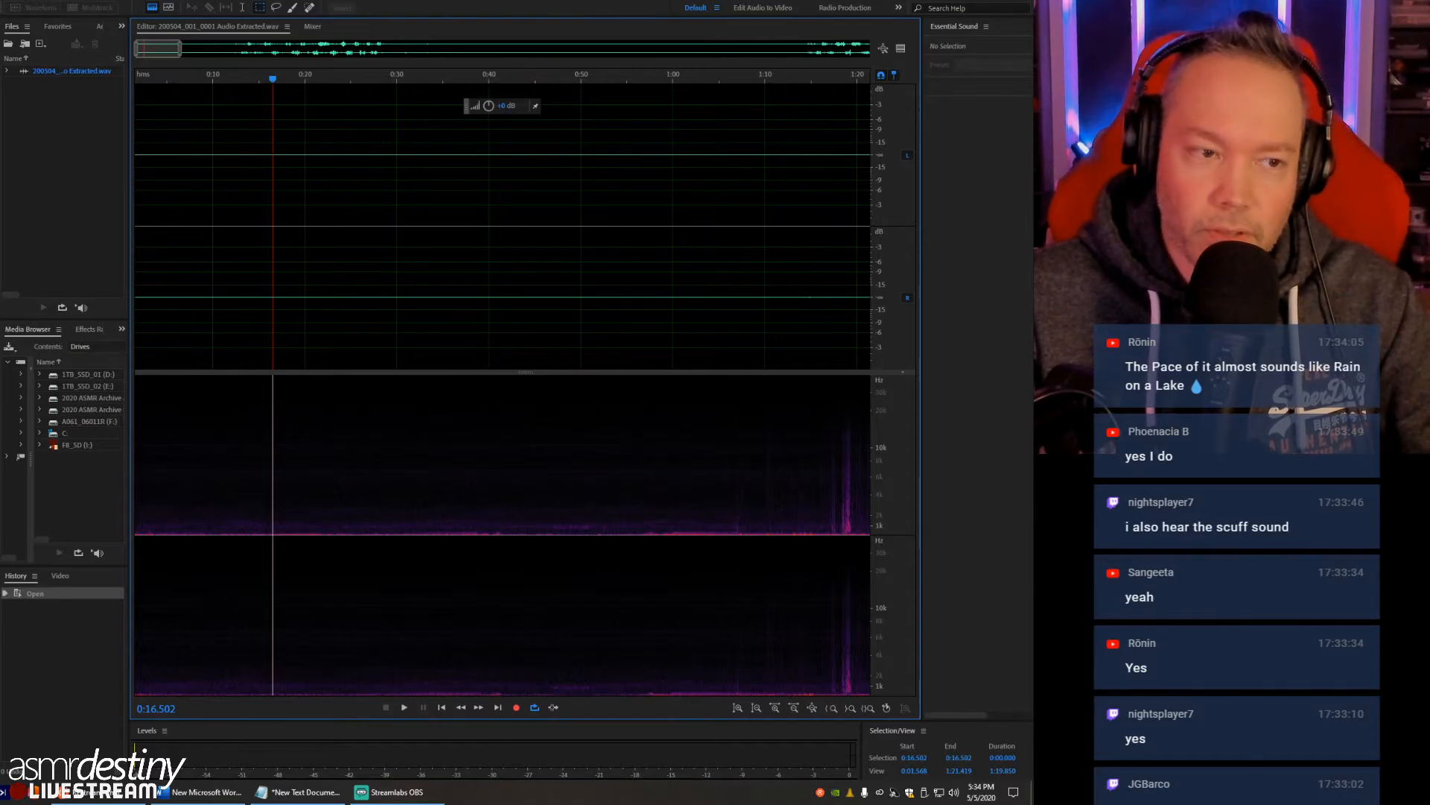
click(443, 261)
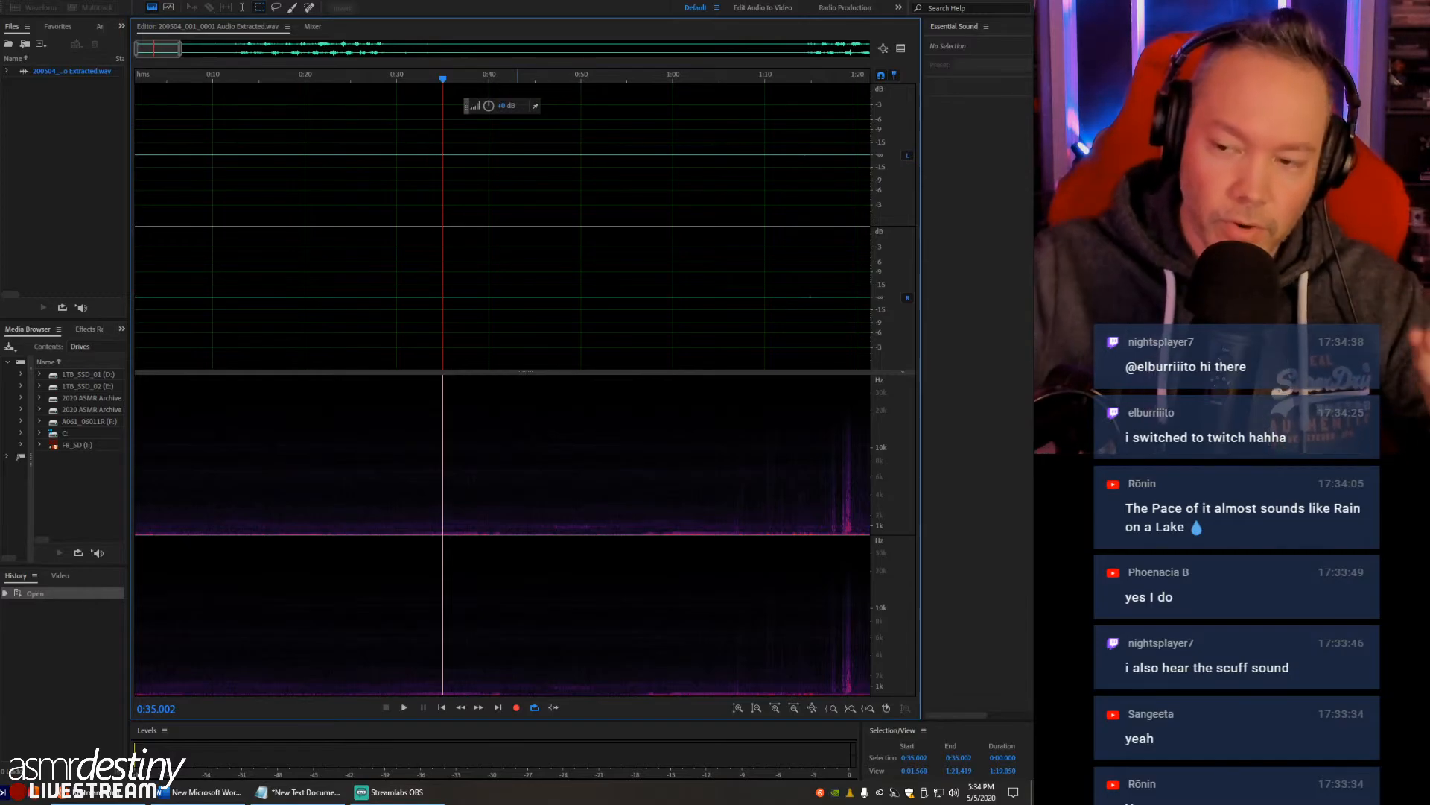
key(space)
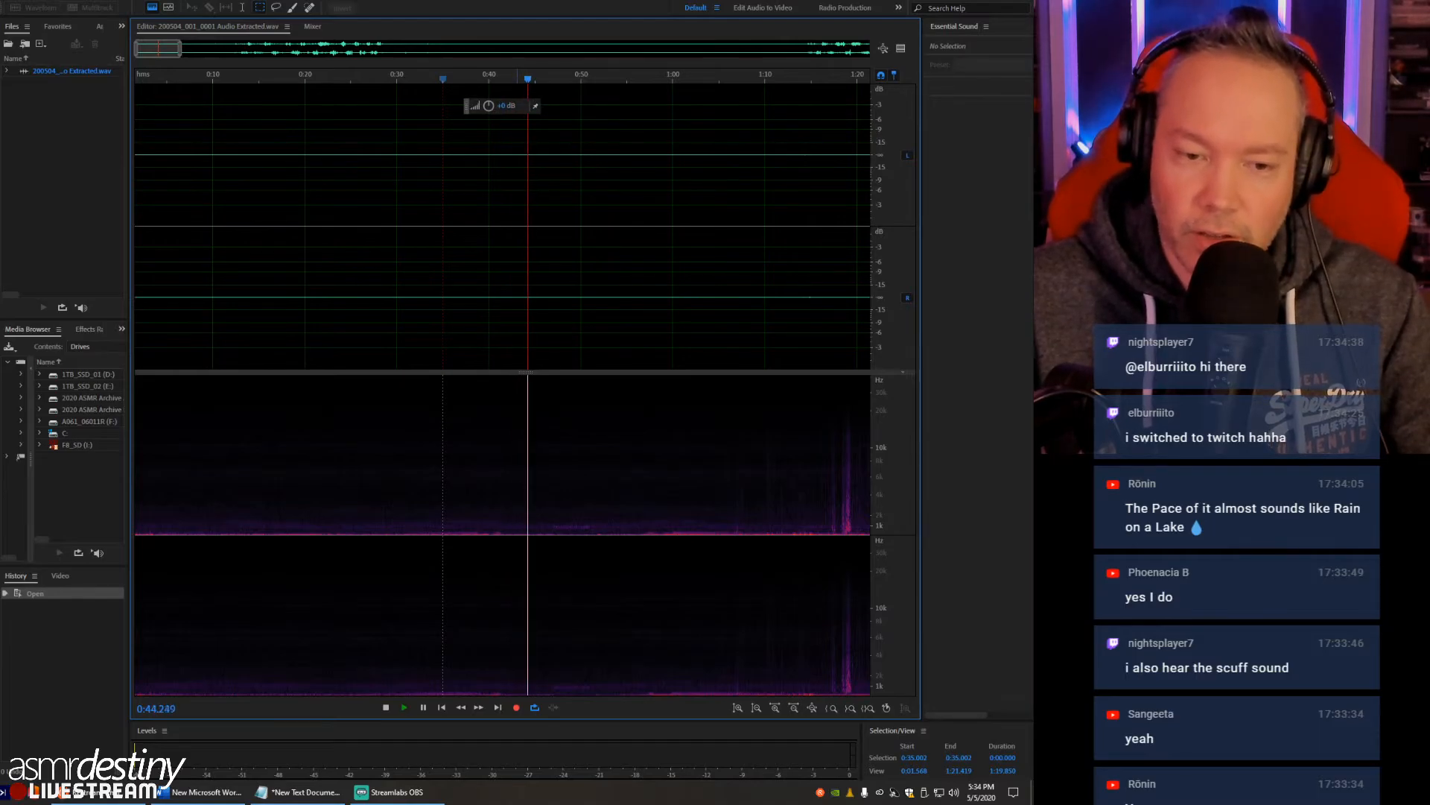
scroll(519, 298, down, 4)
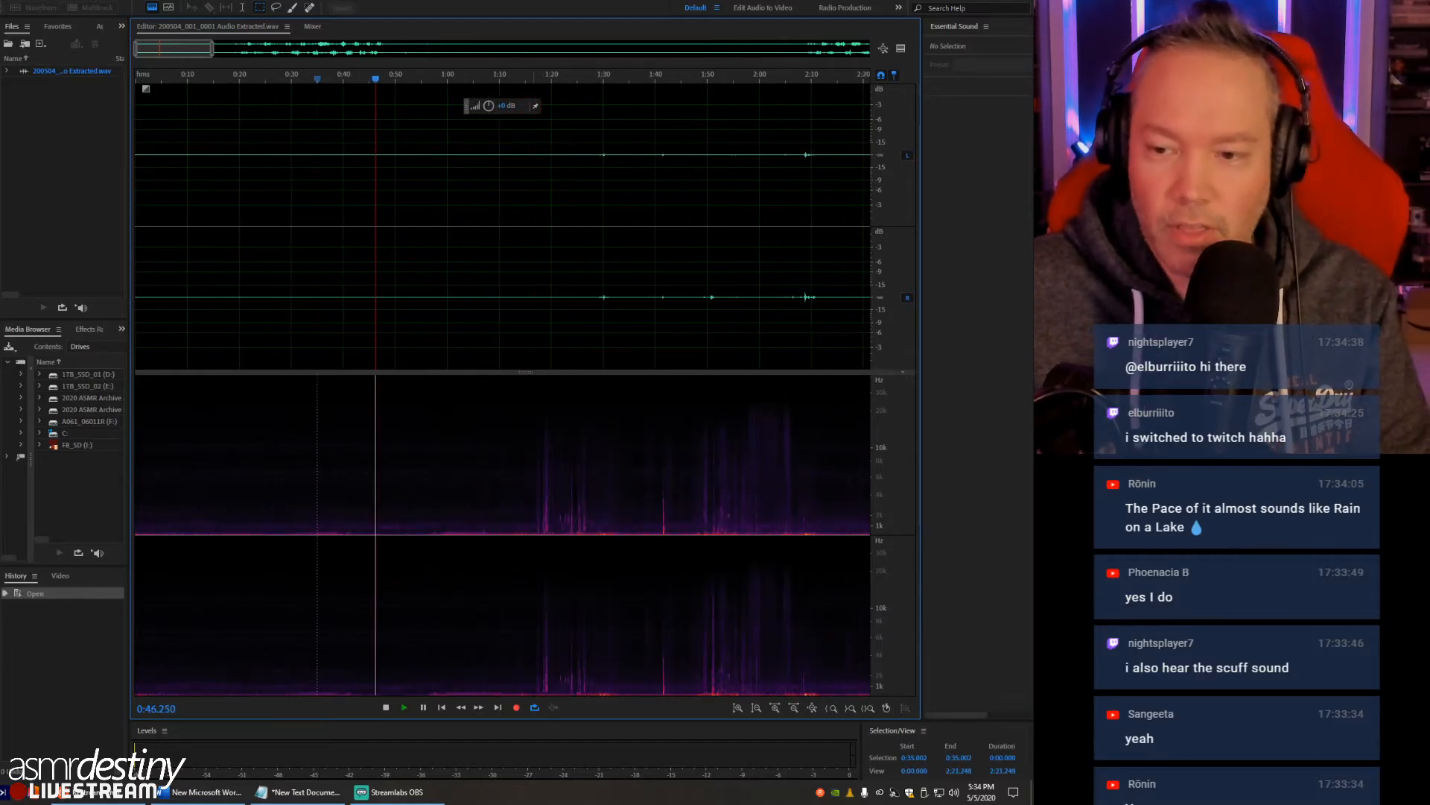
scroll(520, 298, down, 2)
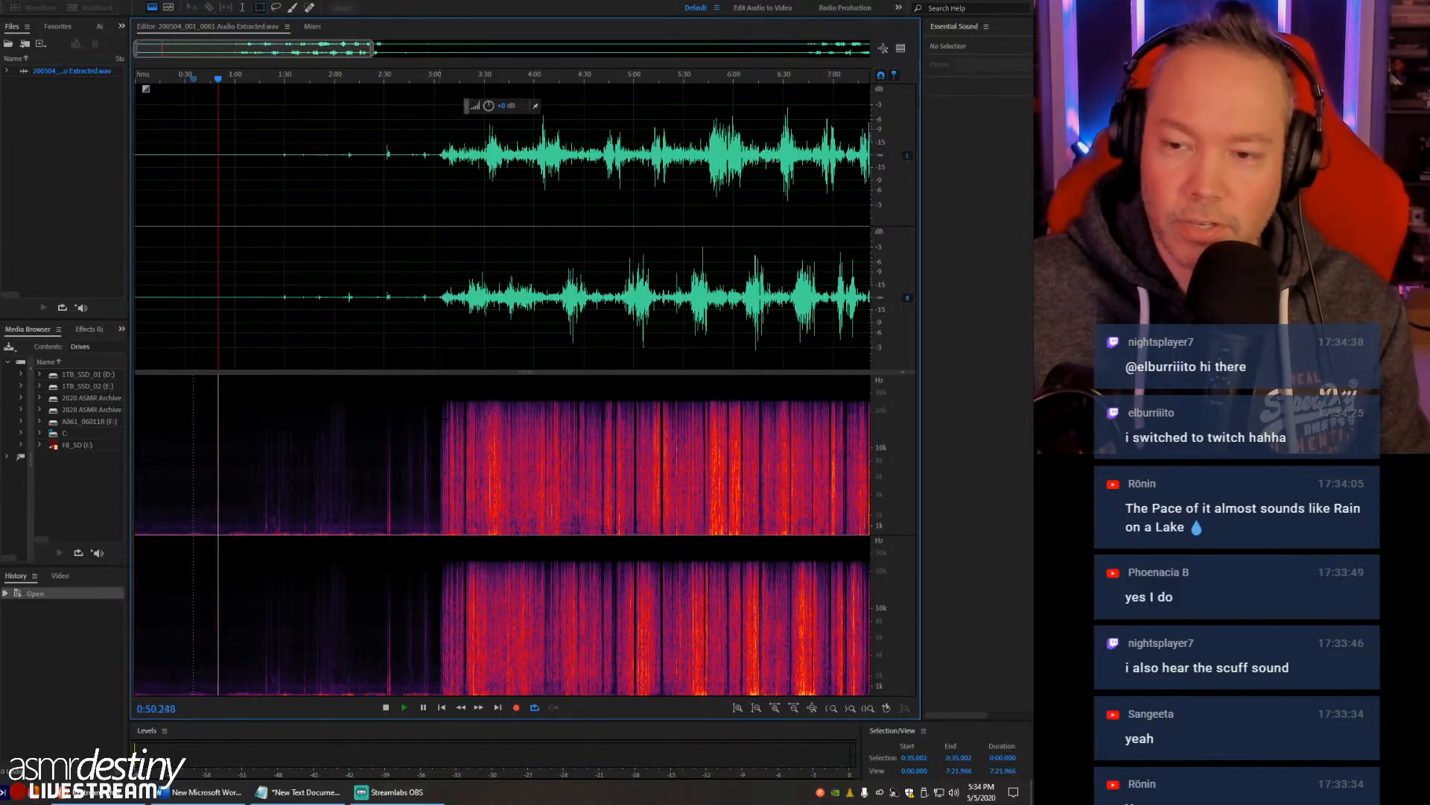
- Play the start of the crinkling from about 3:03, stop, and return the playhead to 3:00
click(441, 419)
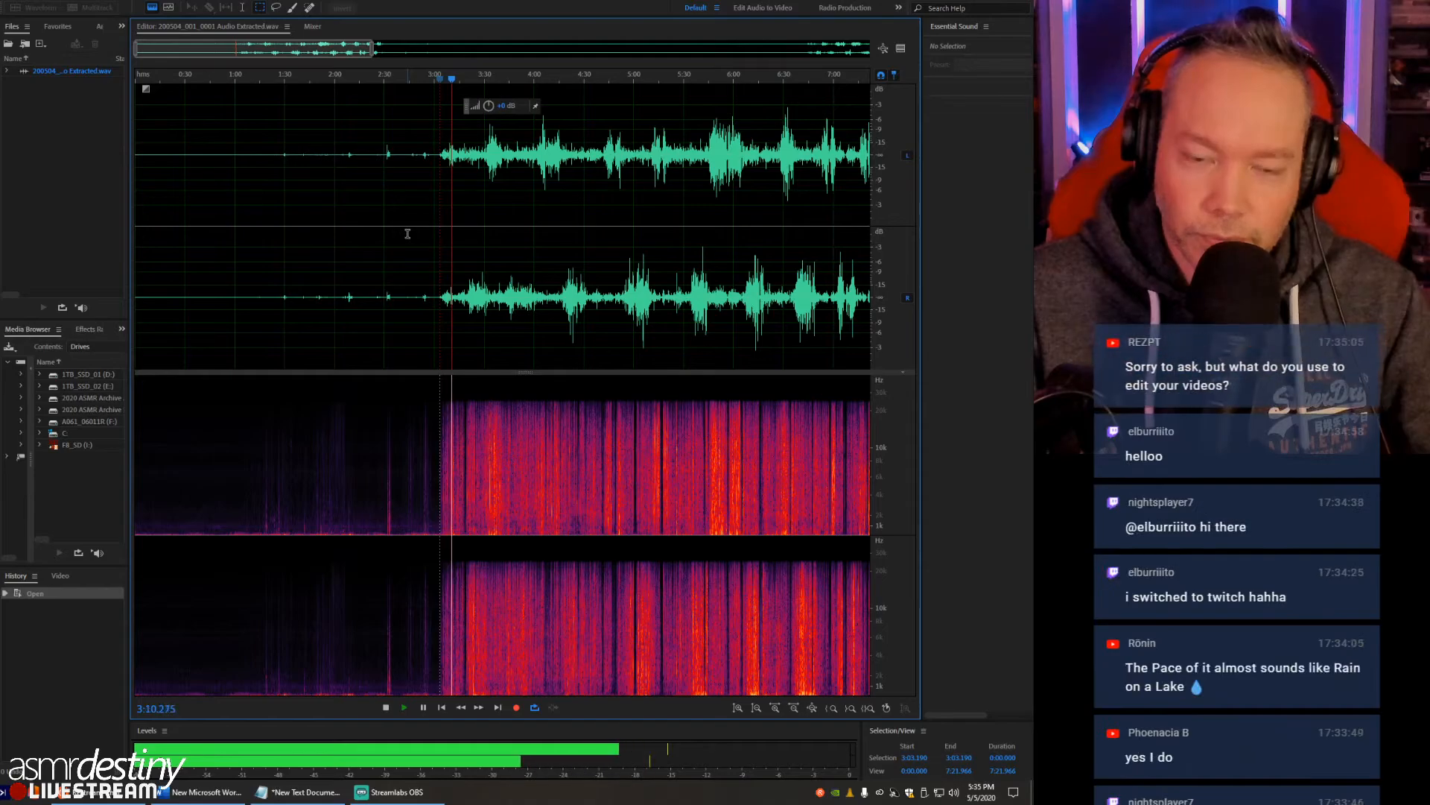
key(space)
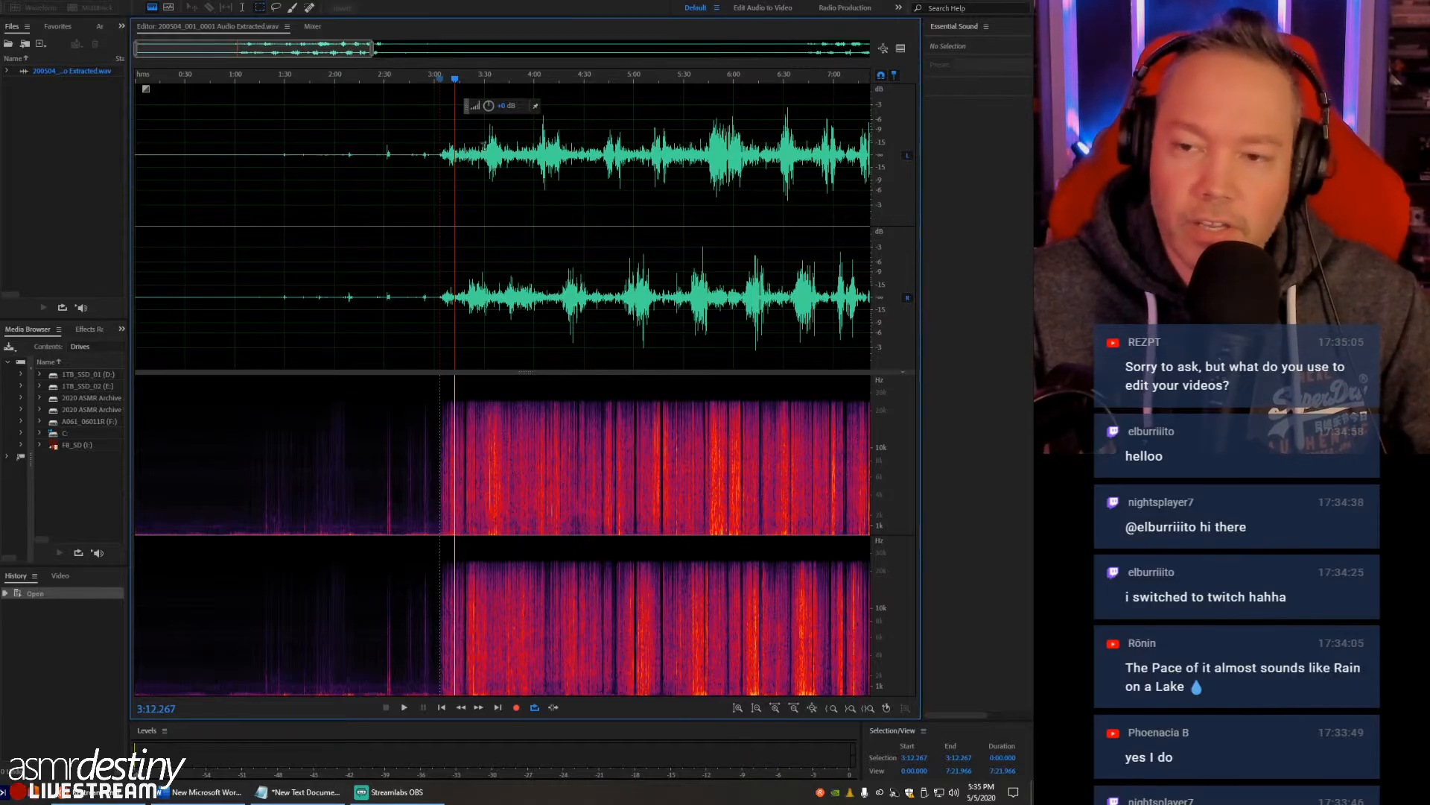
click(444, 155)
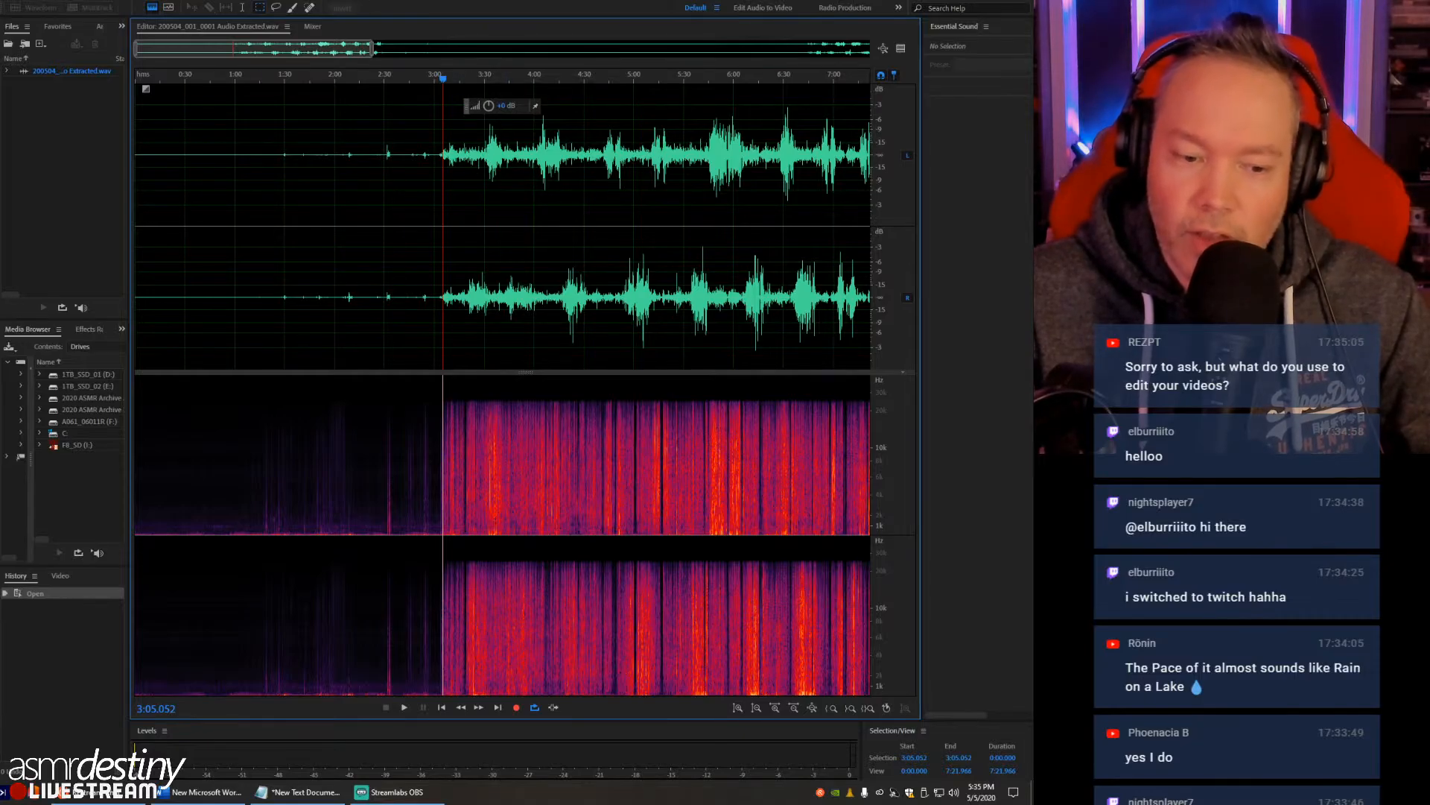
click(439, 158)
- Listen to the loudest peaks of the first crinkle section from about 5:41 and about 6:25
scroll(440, 193, down, 5)
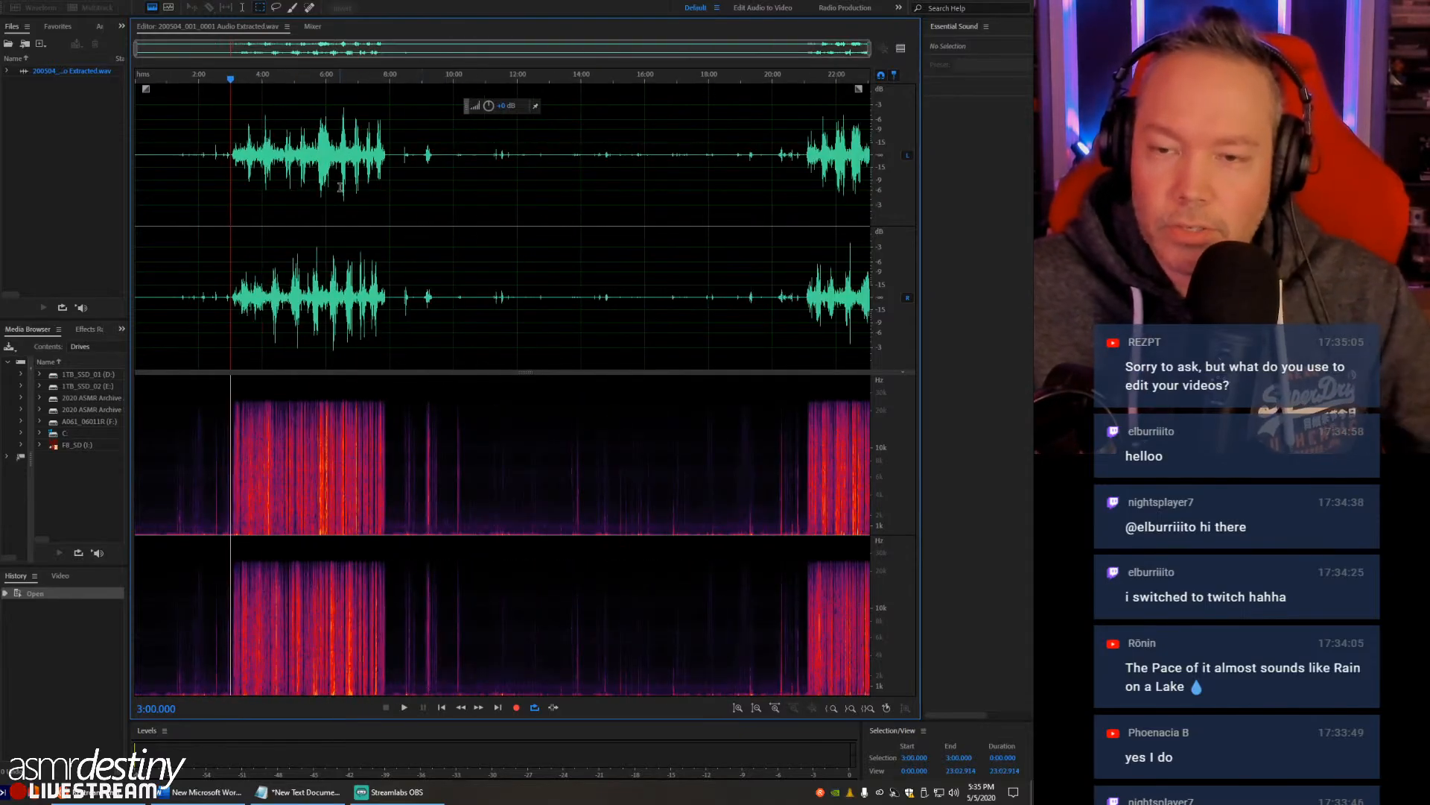
click(317, 176)
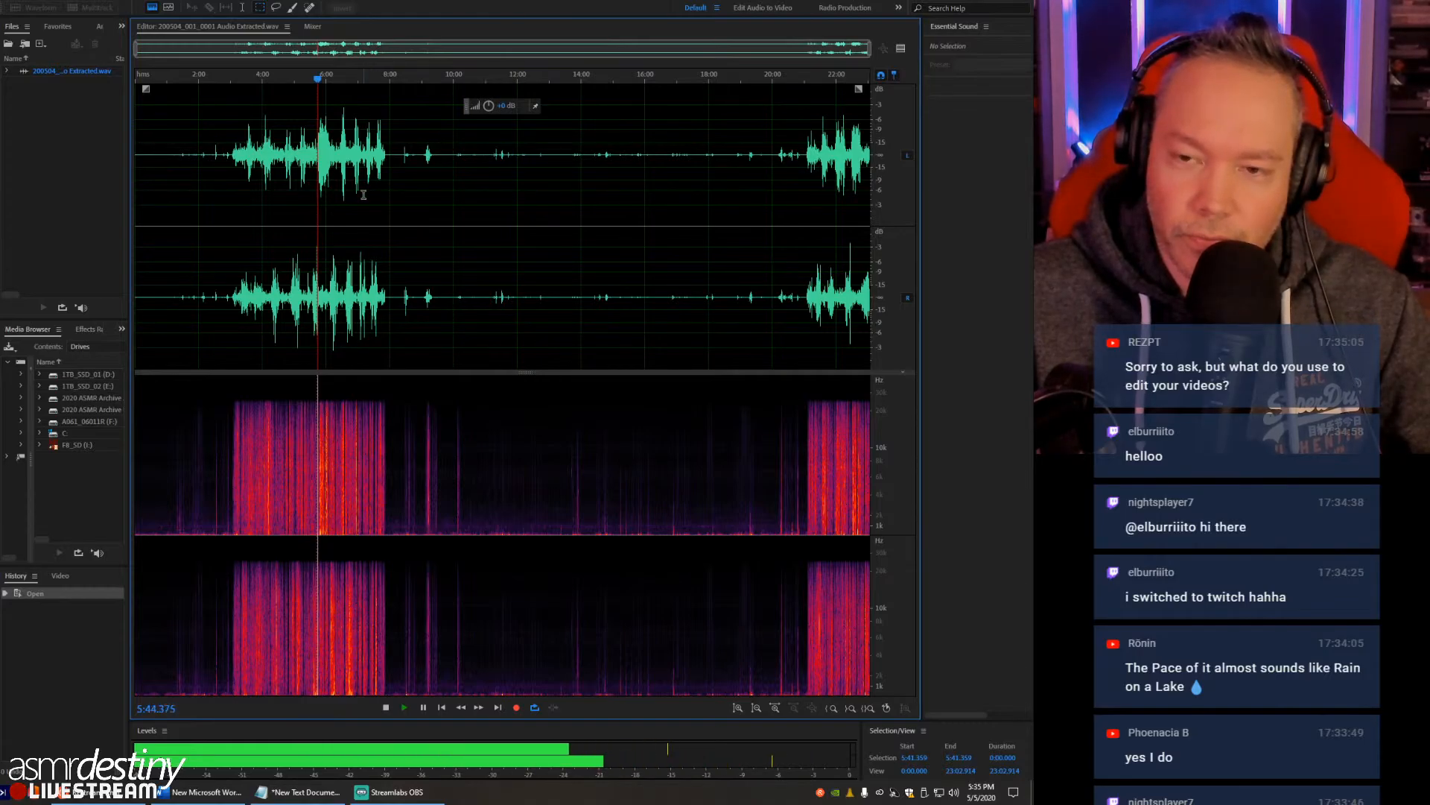
click(340, 149)
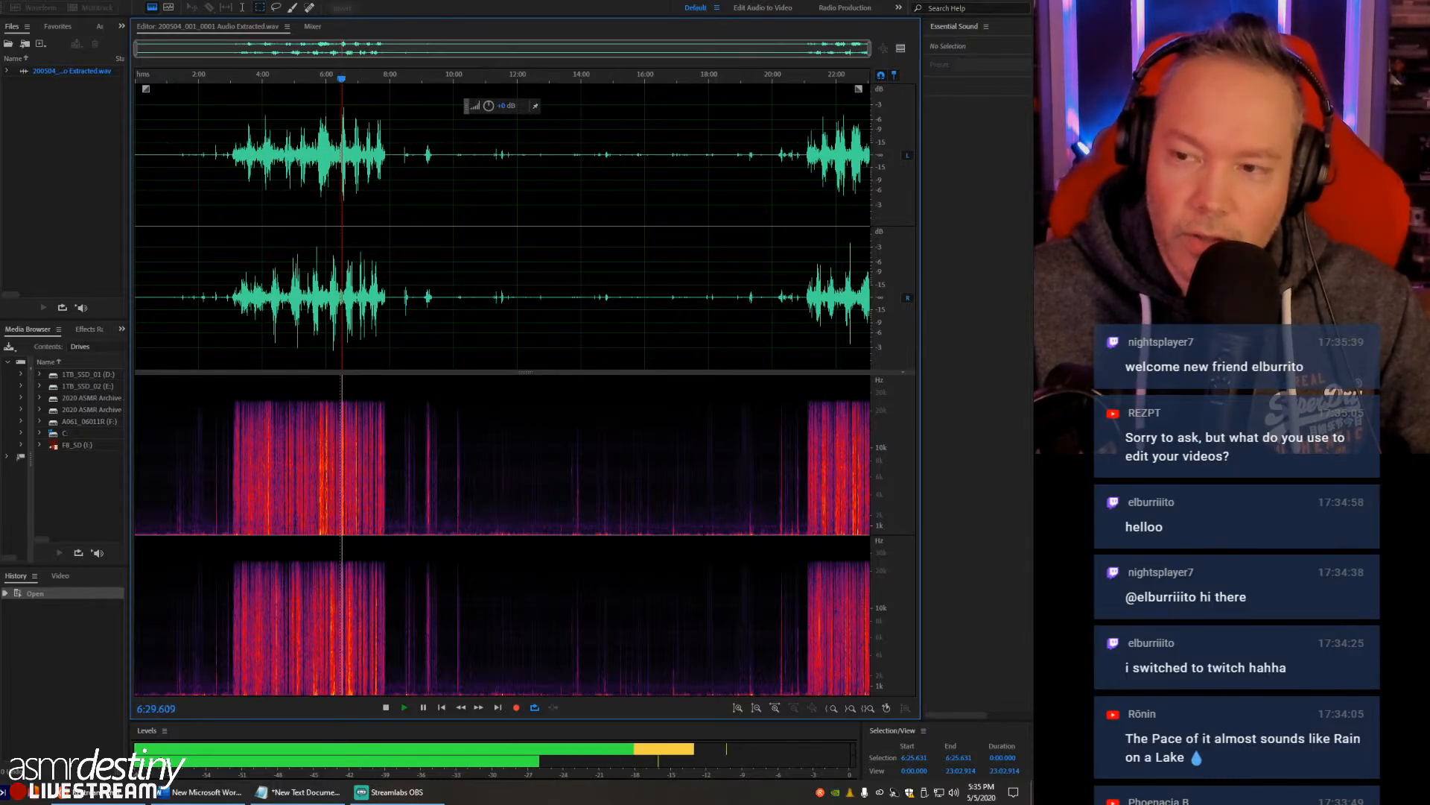
key(space)
- Amplify the whole recording with the +3dB Boost preset, and place the playhead at about 6:19
click(119, 2)
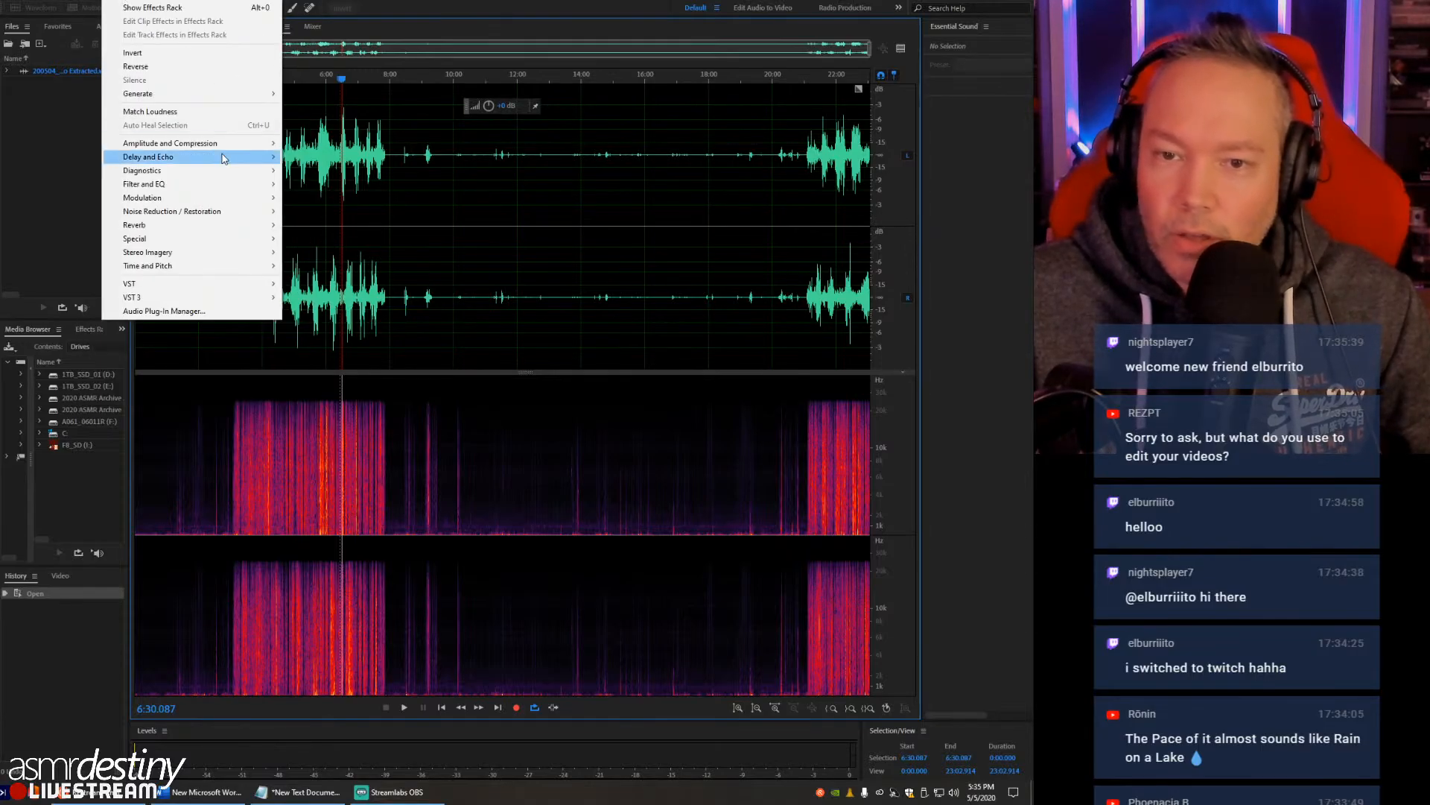
mouse_move(216, 143)
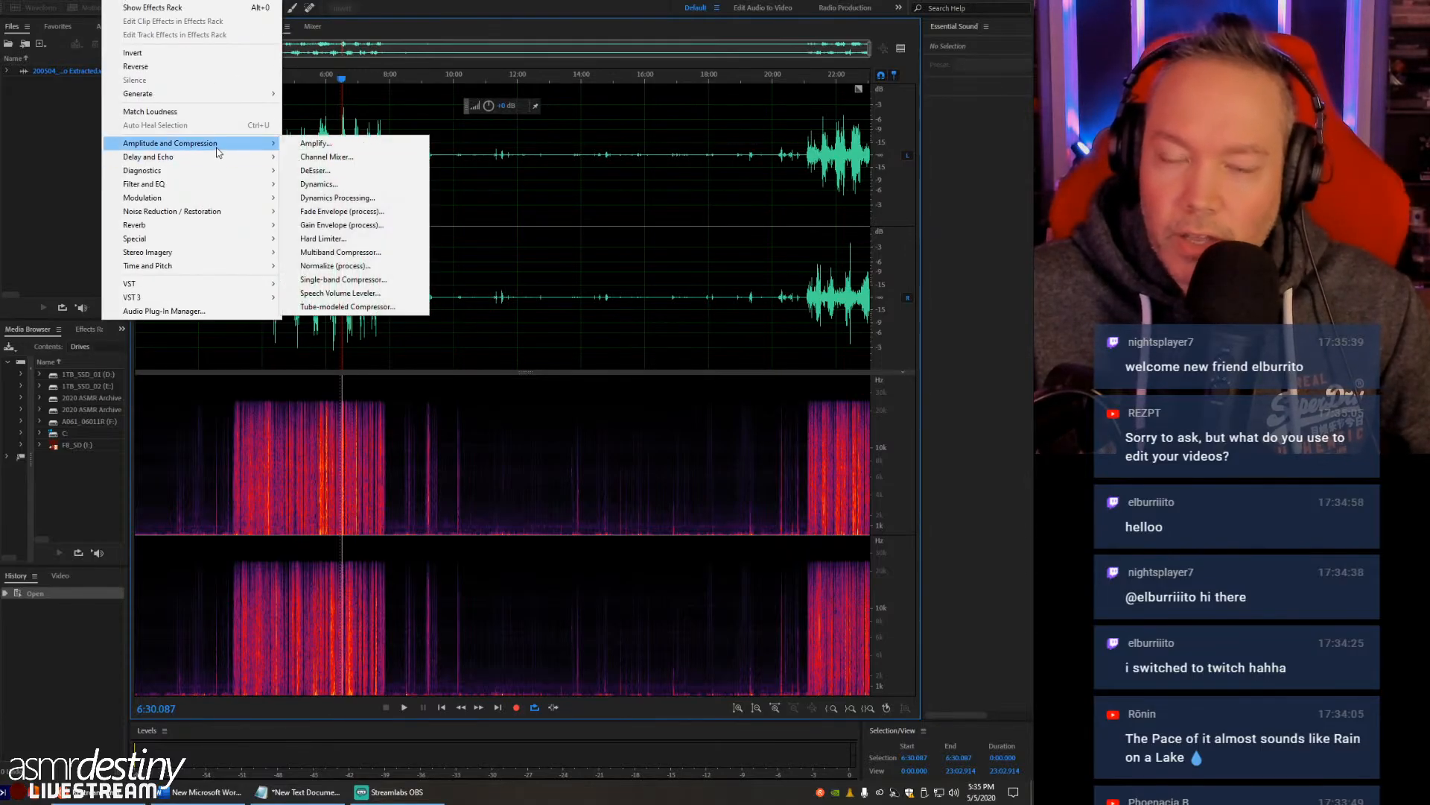
click(328, 146)
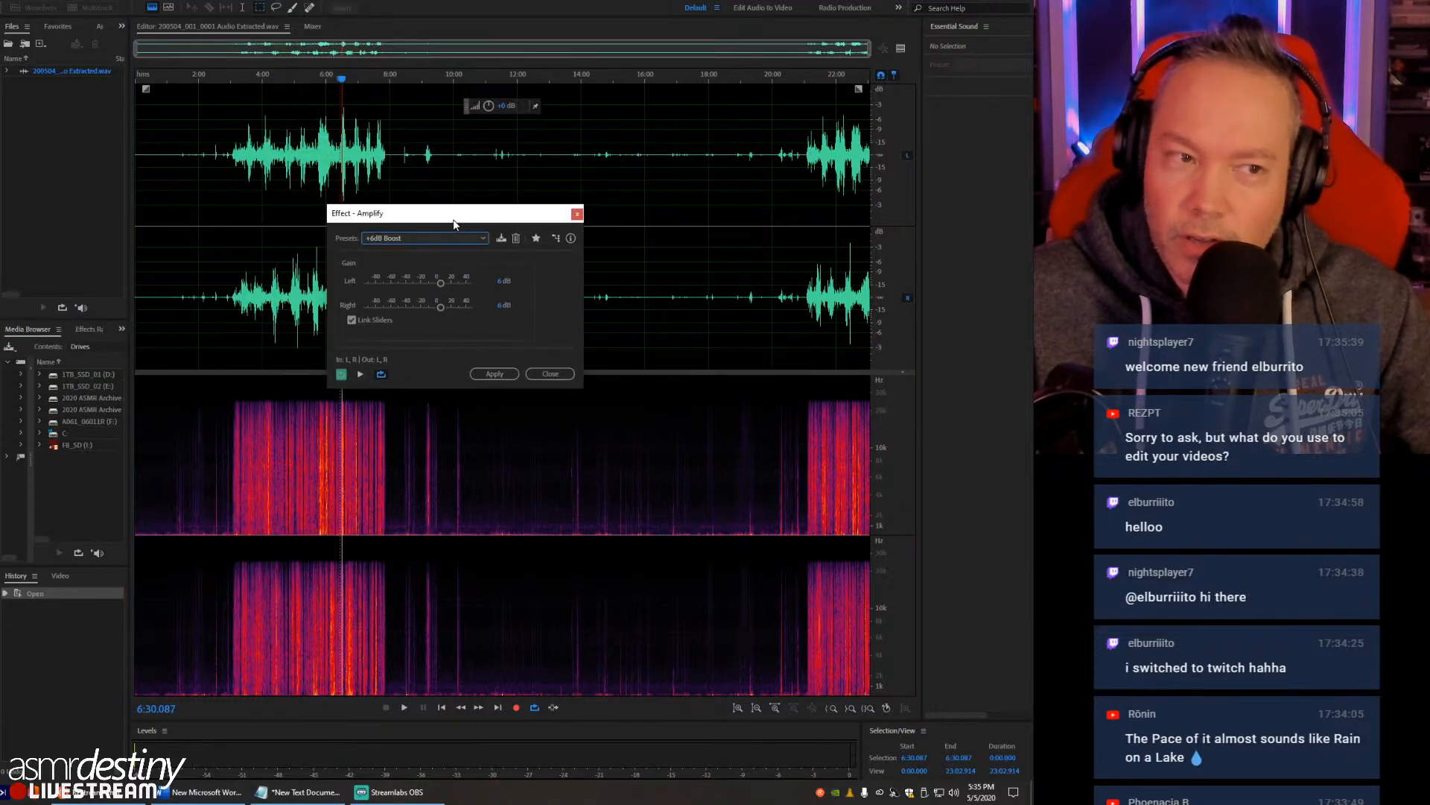
click(414, 239)
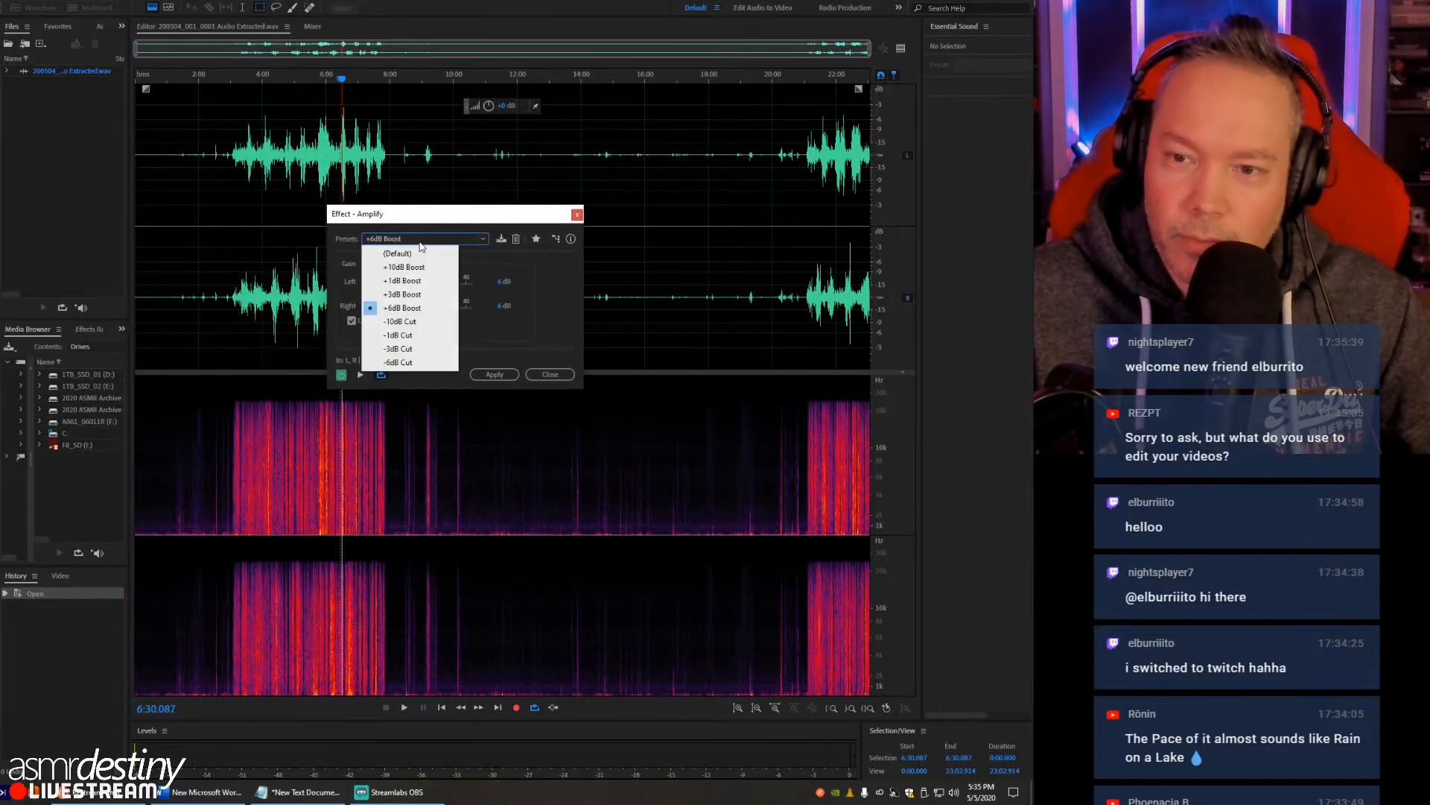
click(406, 295)
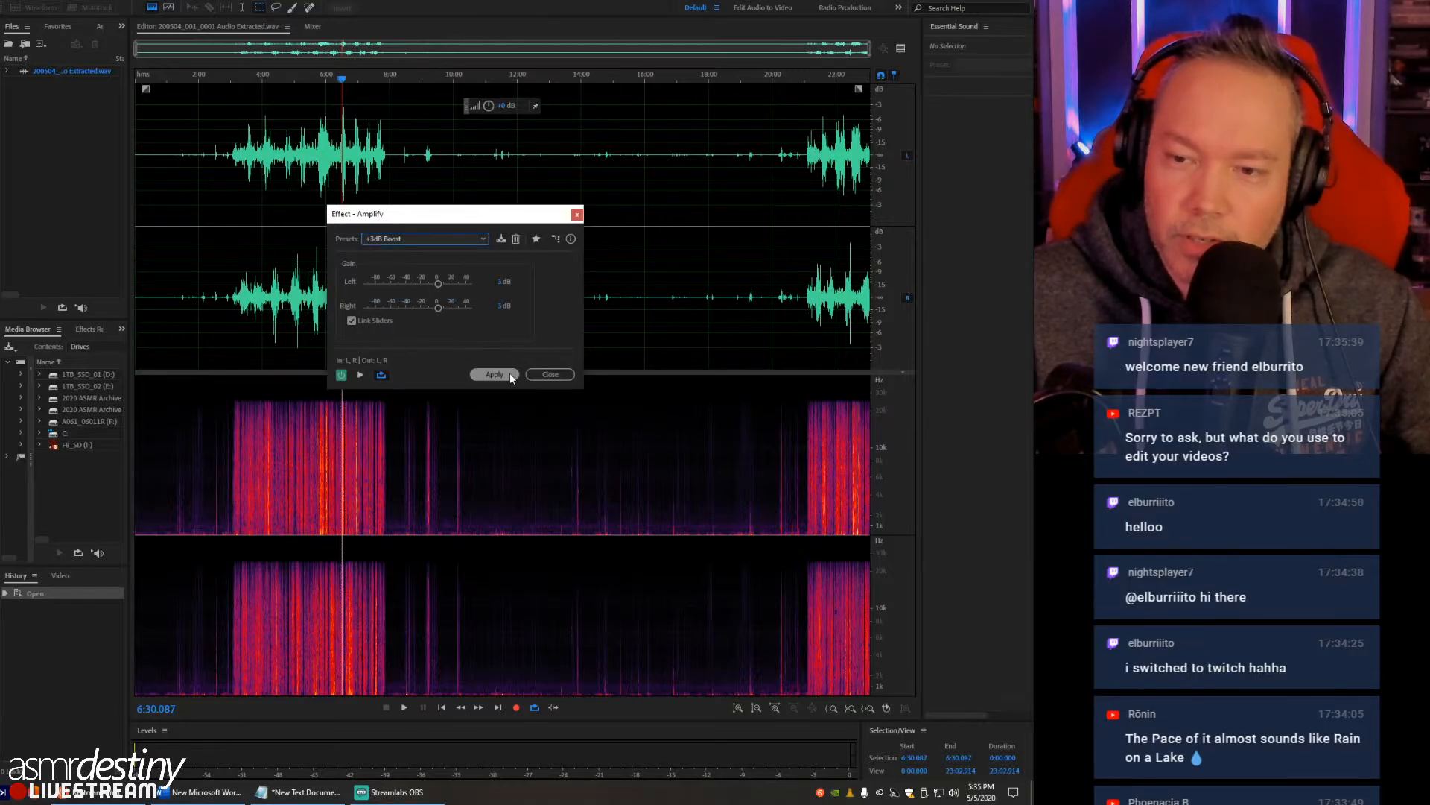
click(512, 377)
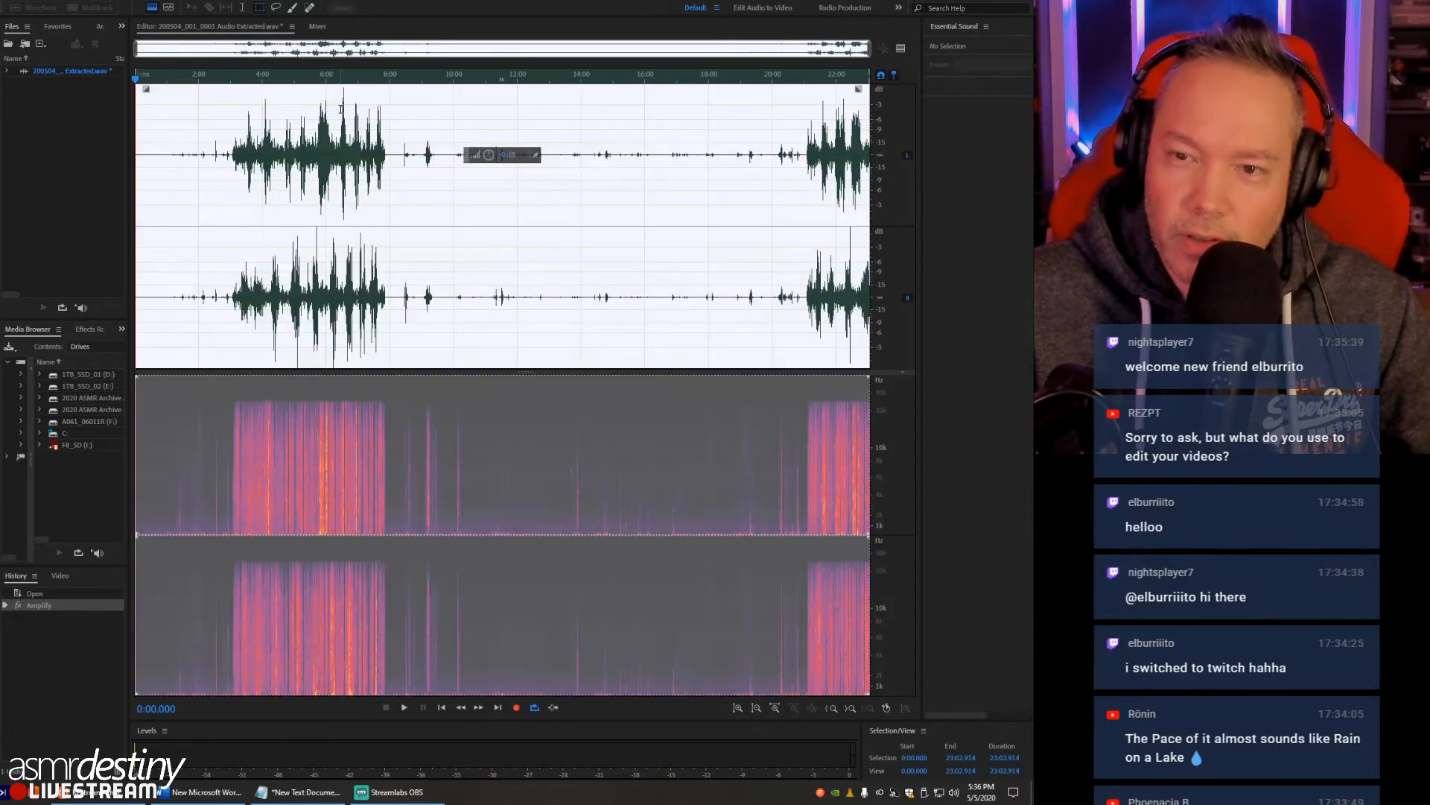
click(335, 386)
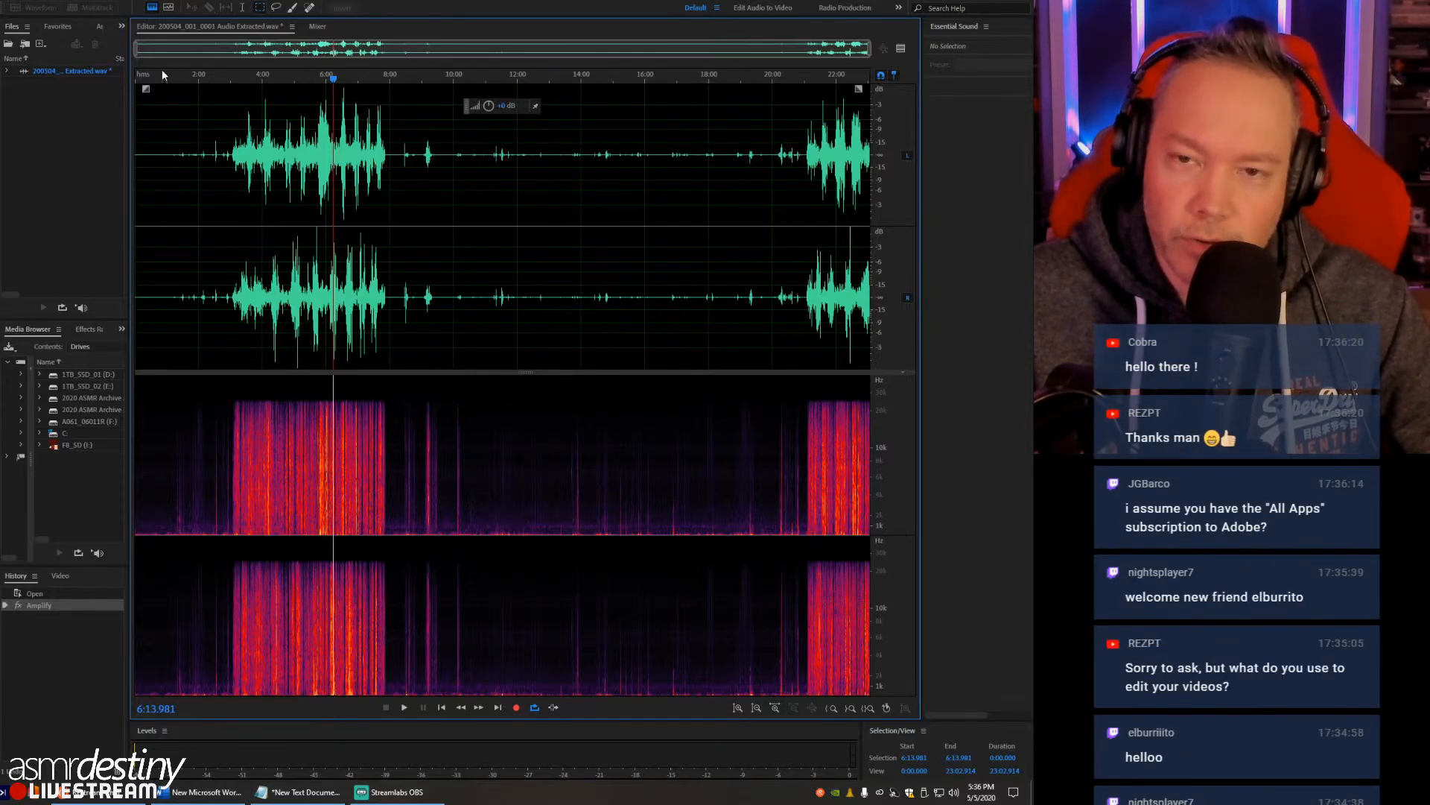
click(338, 149)
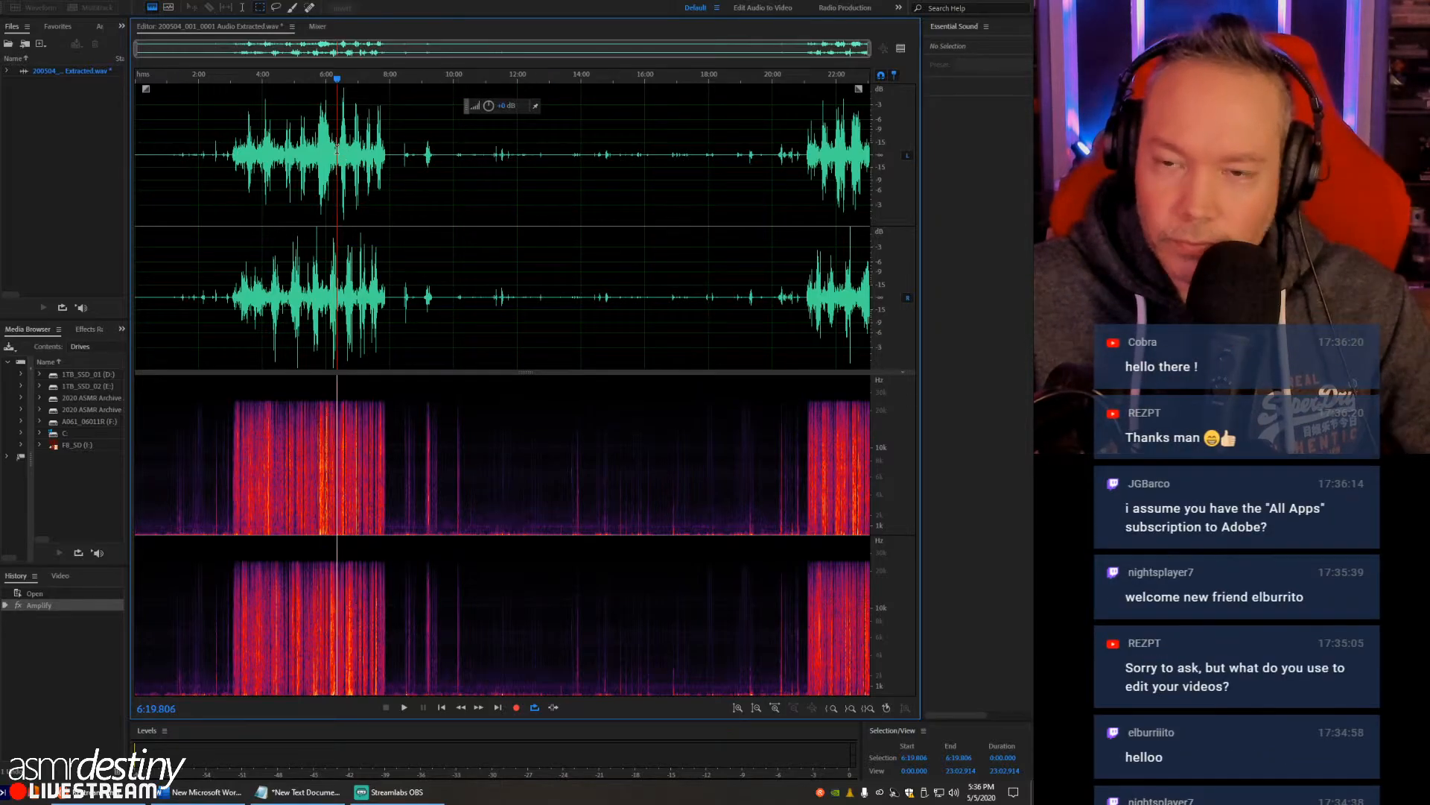
- Examine the amplified first crinkle section up close, around its highest peak near 6:28
click(109, 0)
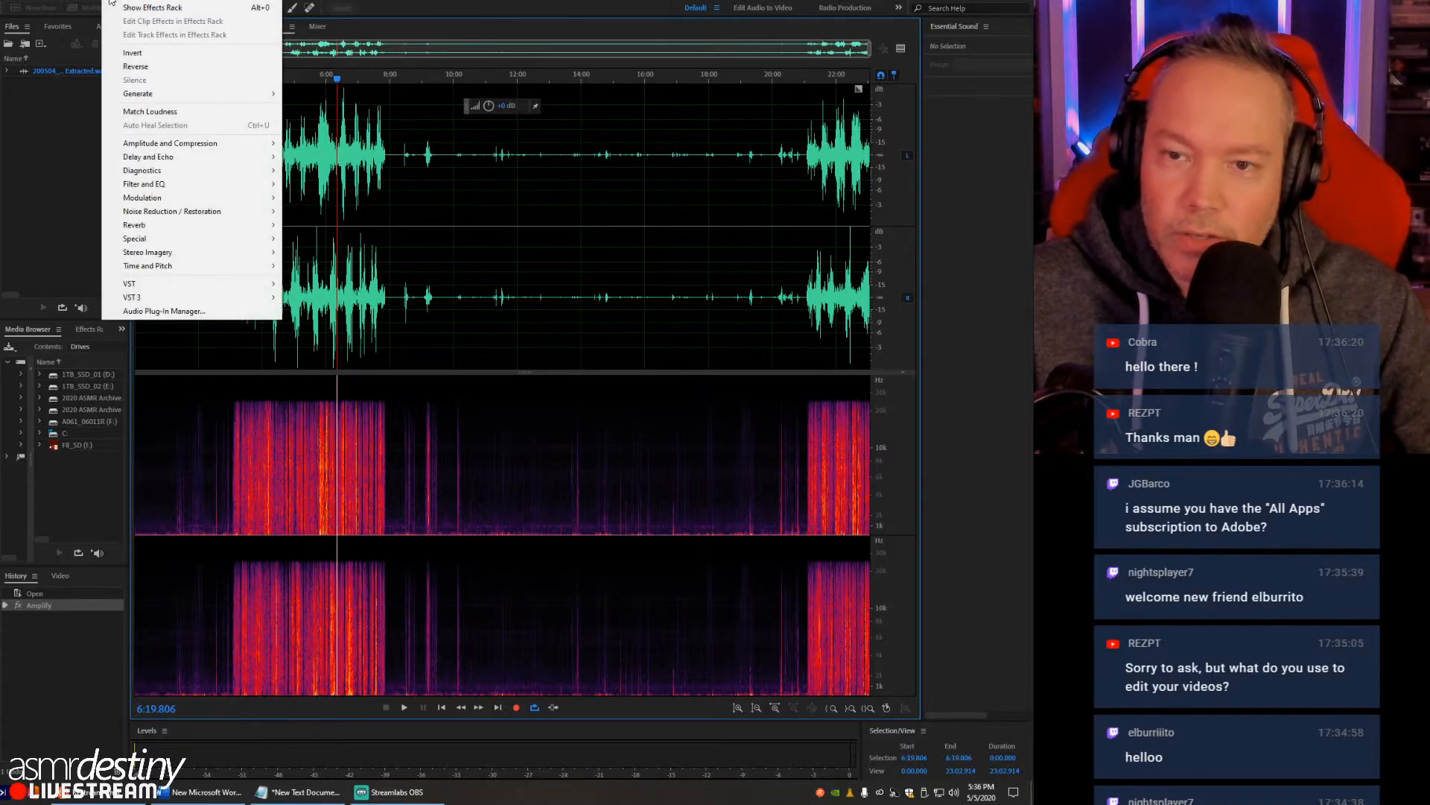
click(457, 146)
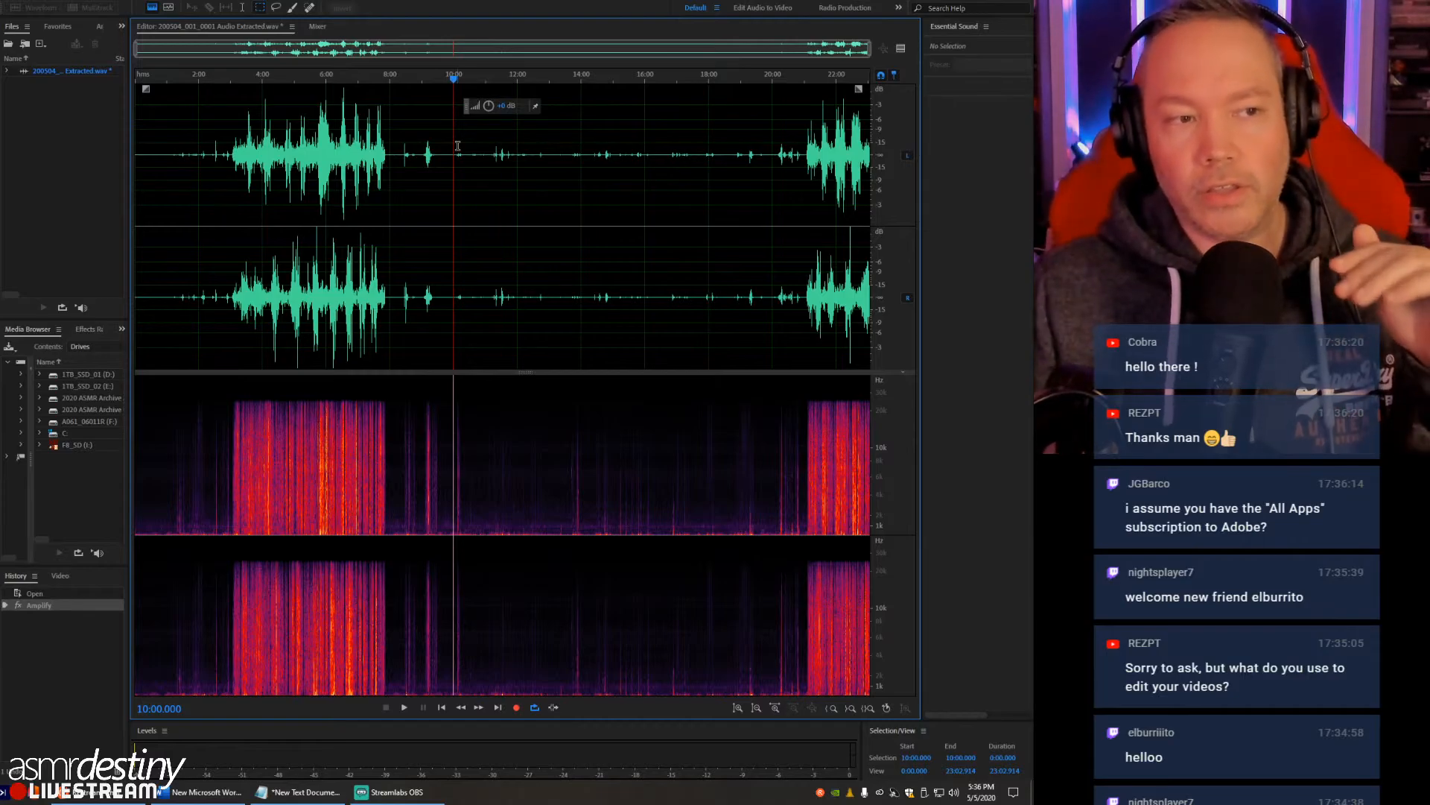
click(291, 143)
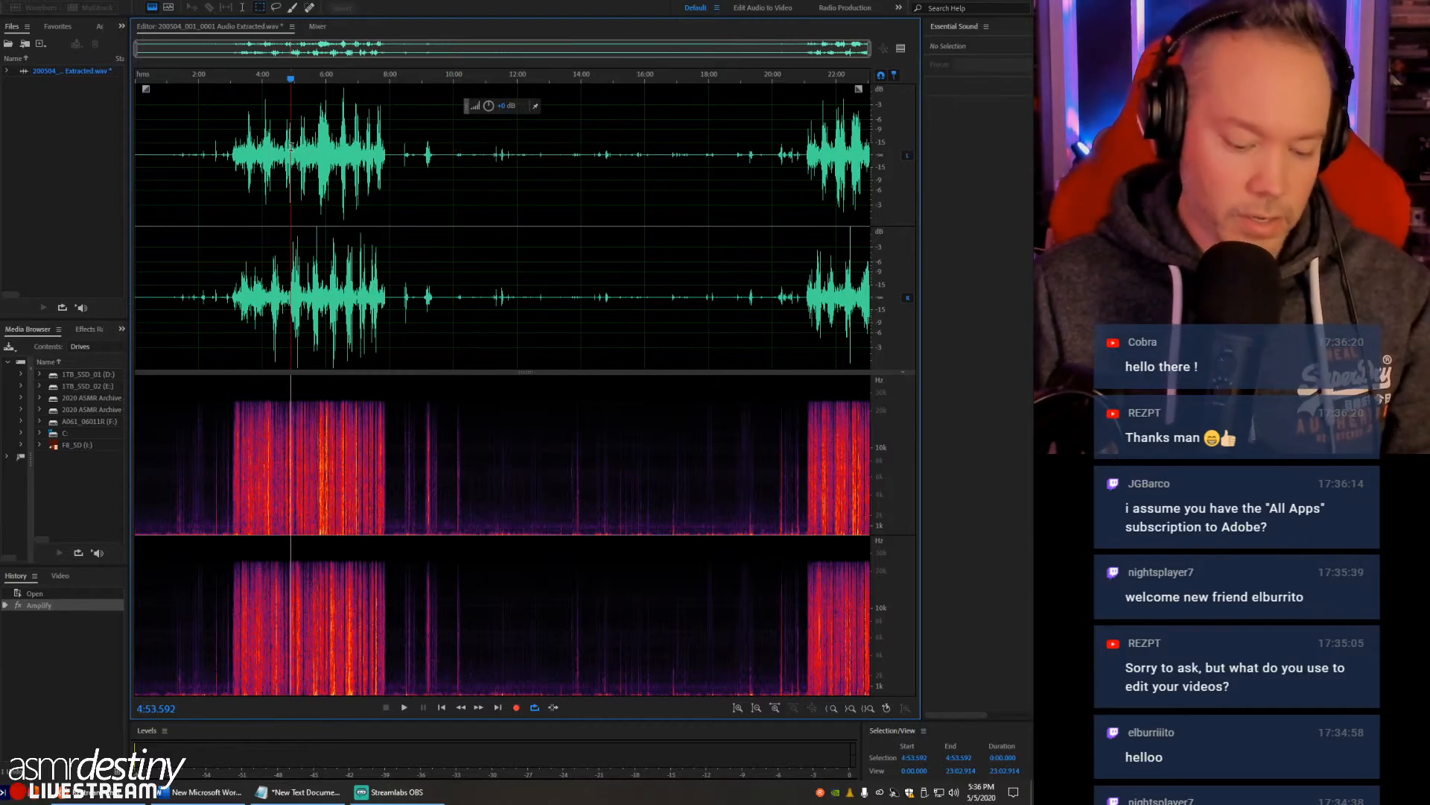
scroll(292, 143, up, 2)
scroll(639, 112, up, 1)
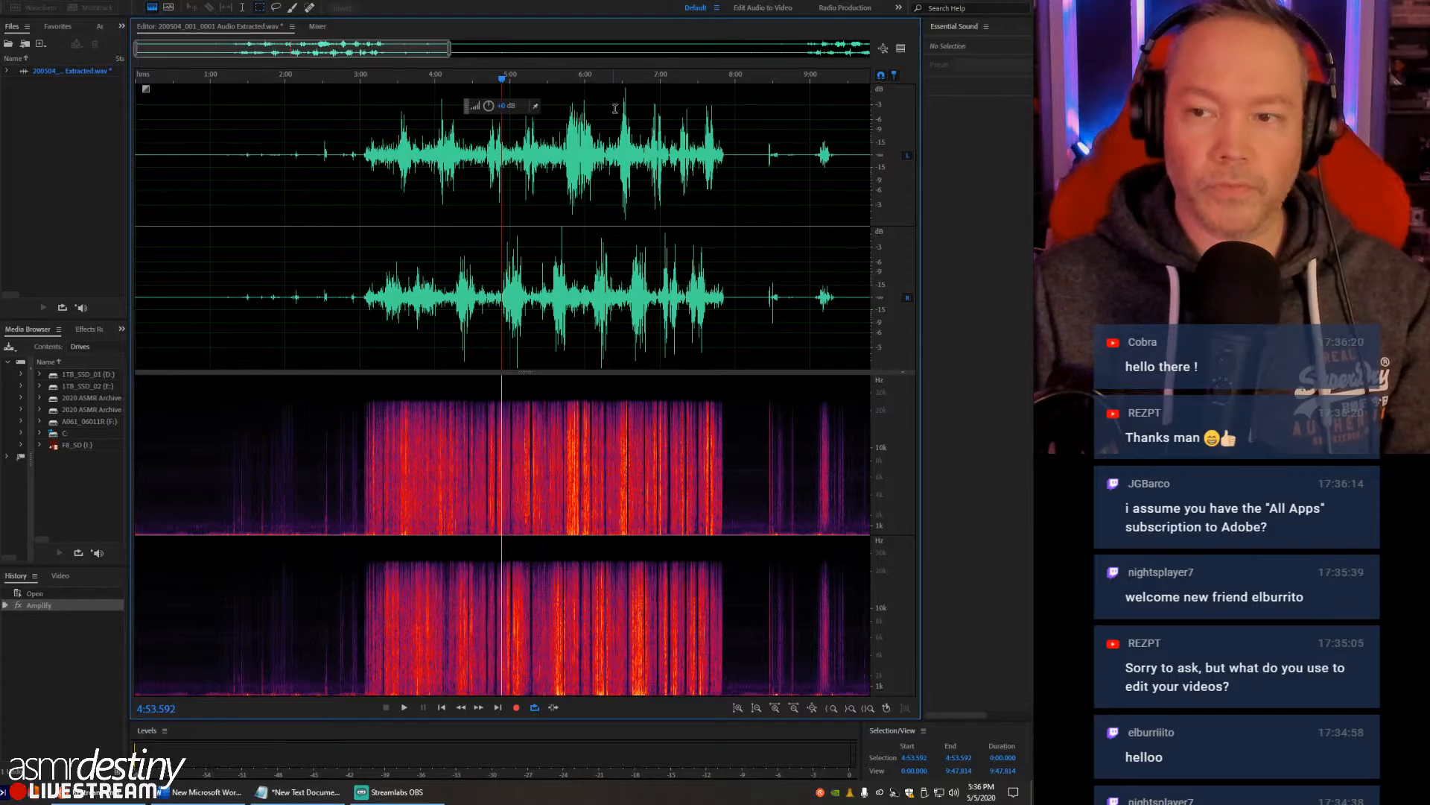
click(620, 108)
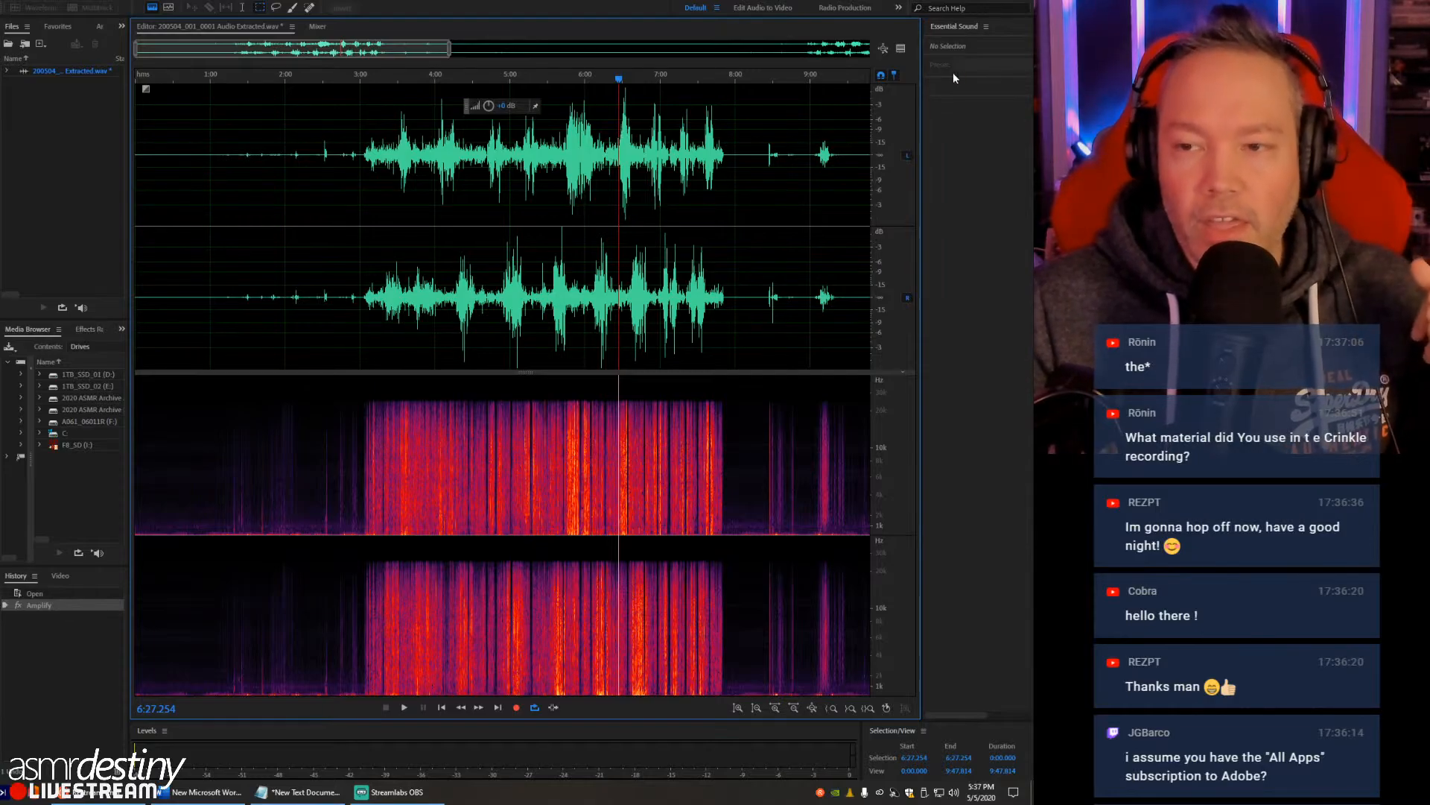
click(641, 156)
click(621, 142)
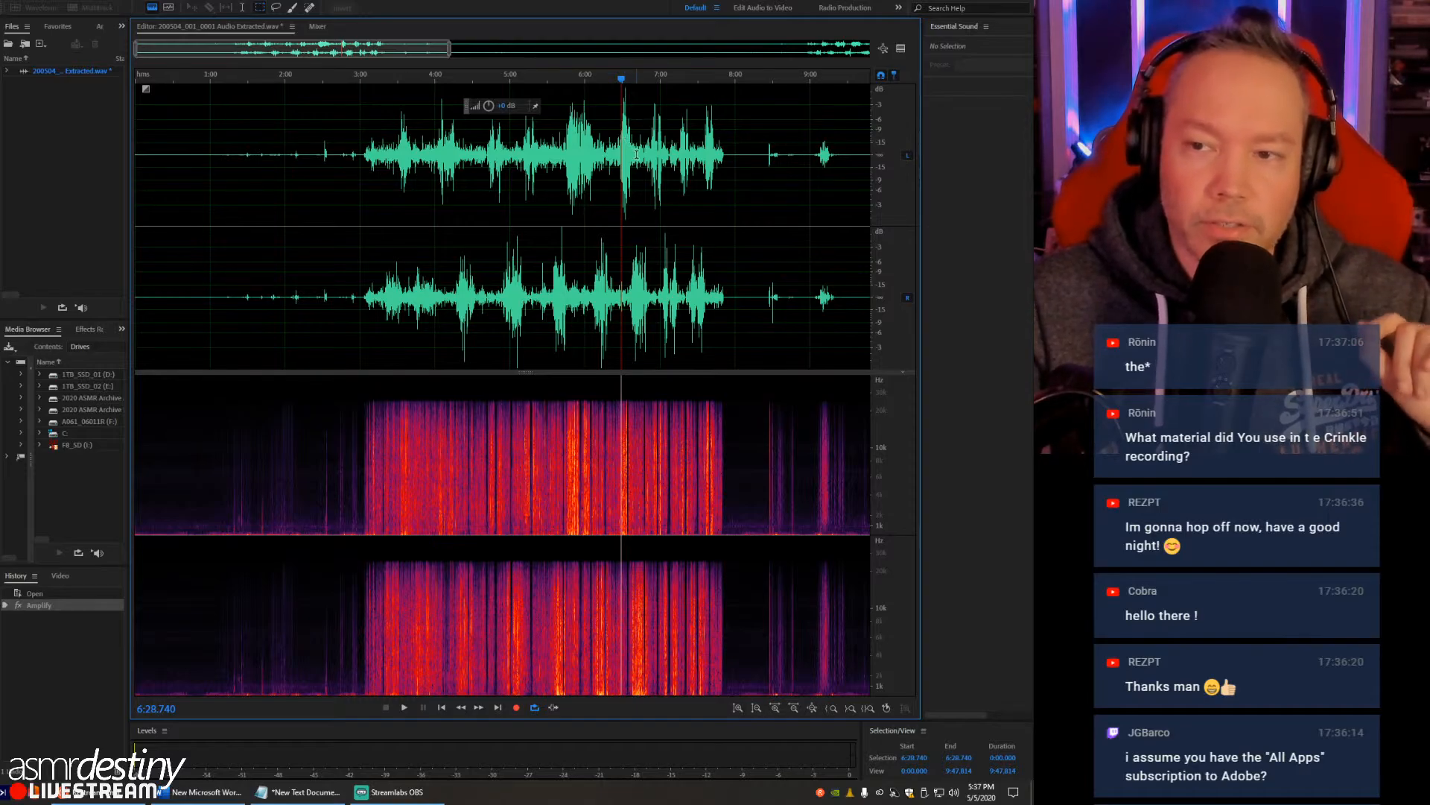
- Compare the neighbouring peaks of the first crinkle section from about 6:29 to 7:14
click(634, 148)
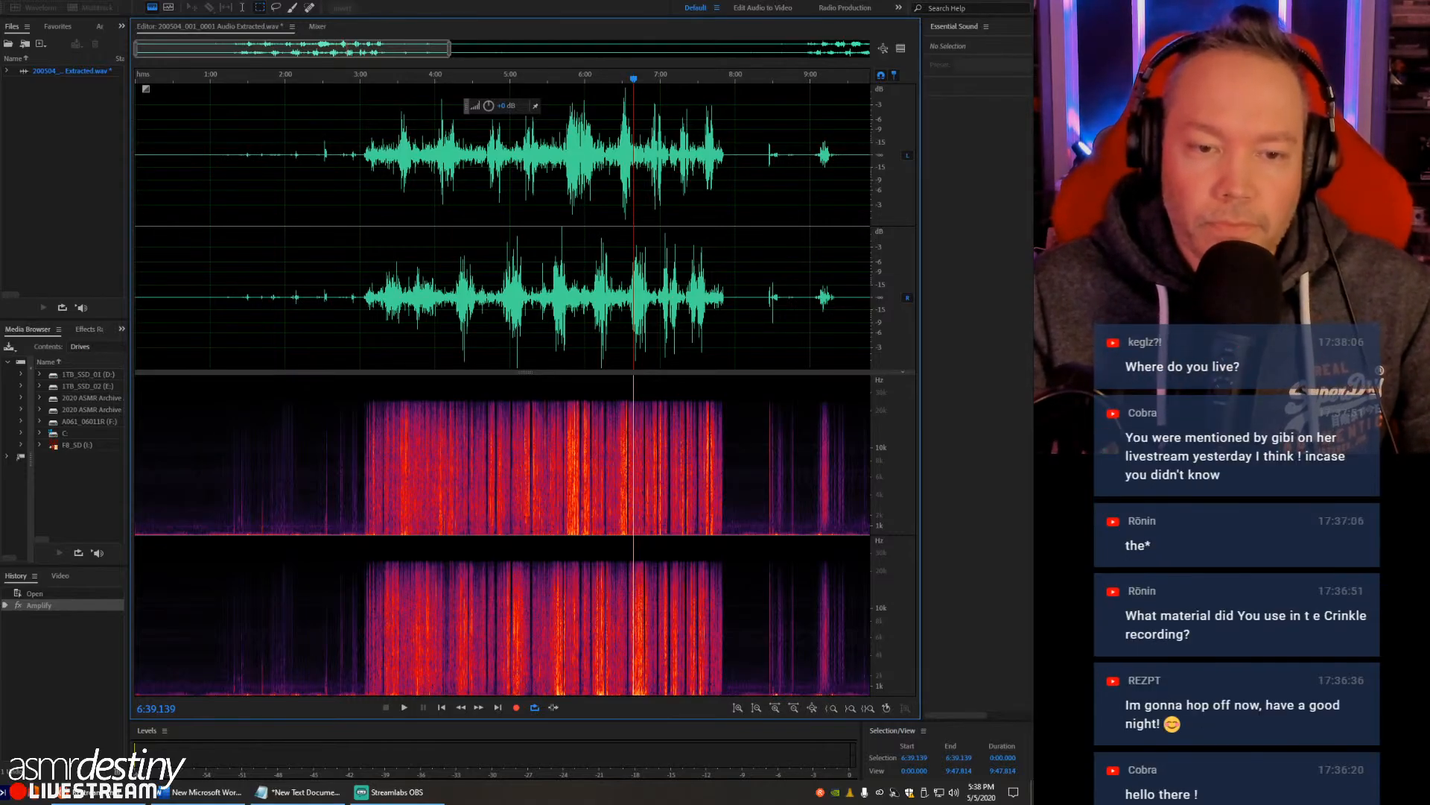
click(622, 131)
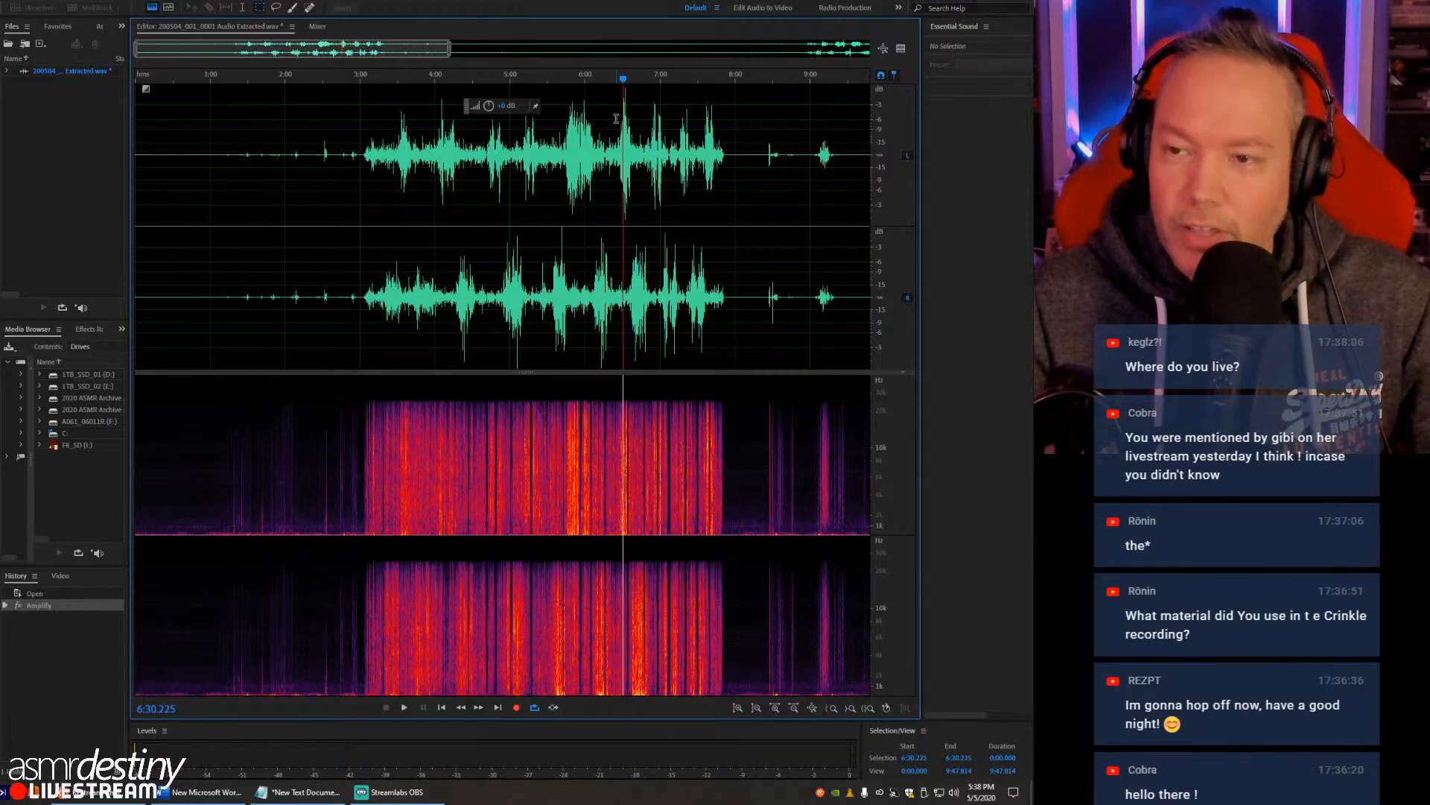
click(615, 118)
click(622, 114)
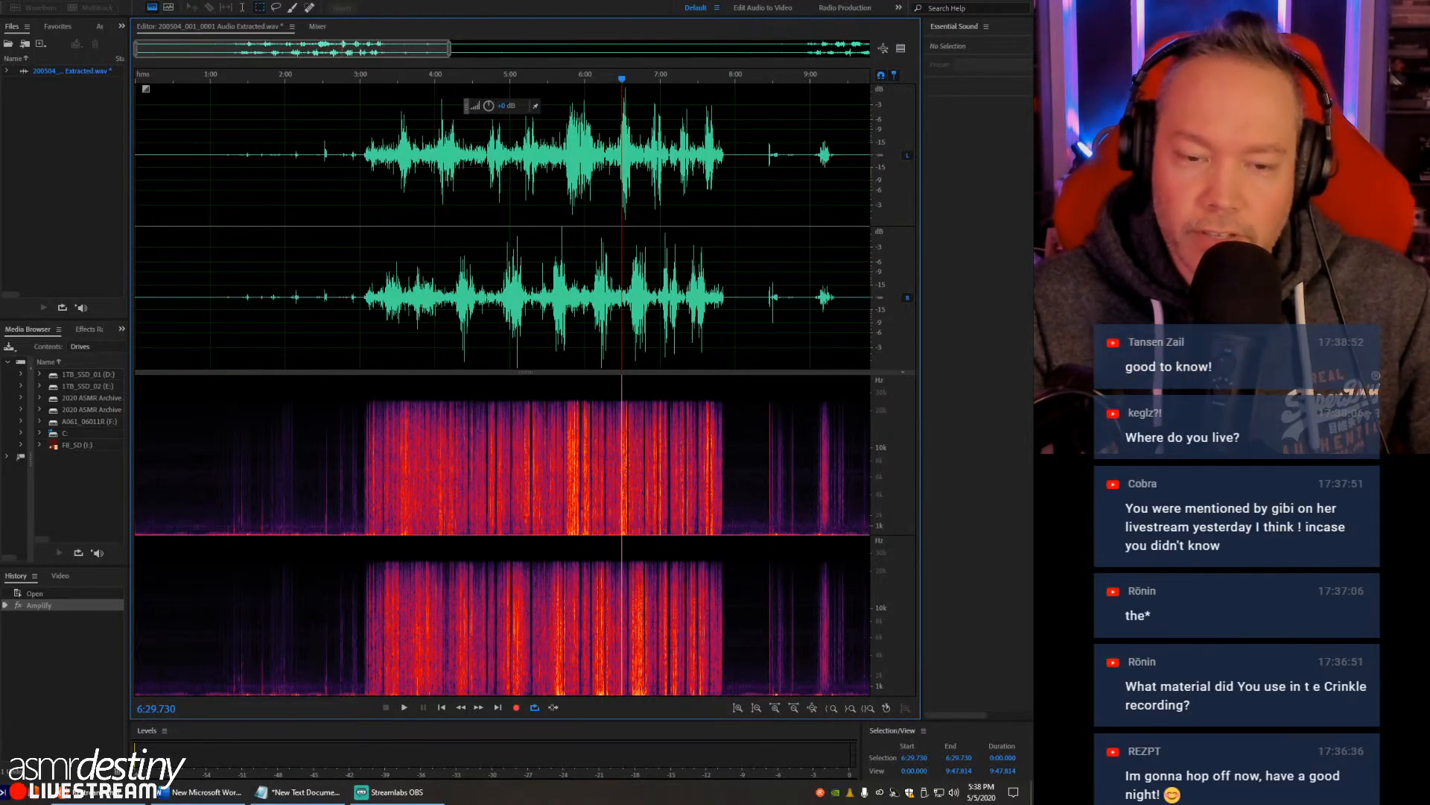
click(625, 136)
drag(616, 133, 639, 133)
click(679, 132)
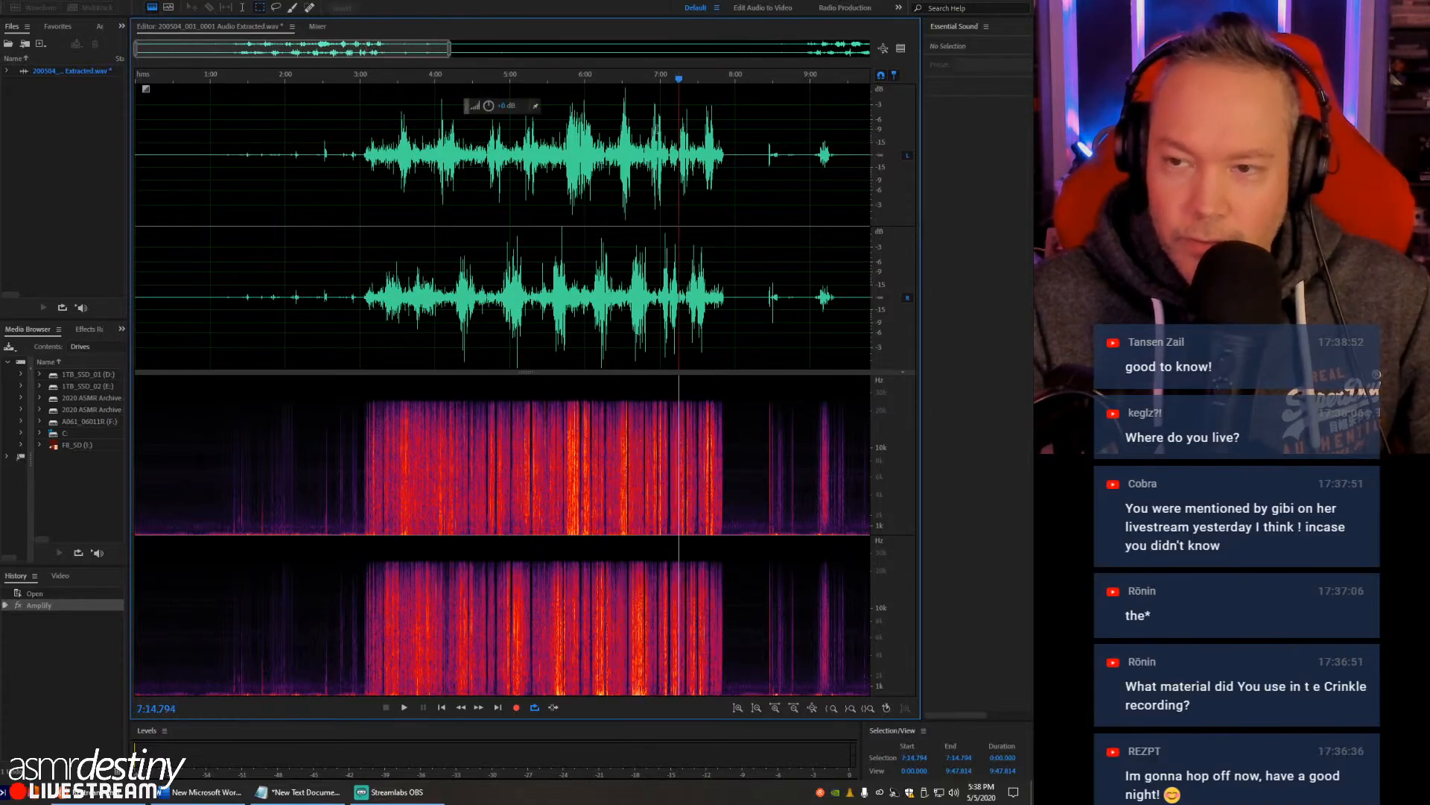
click(622, 98)
click(633, 103)
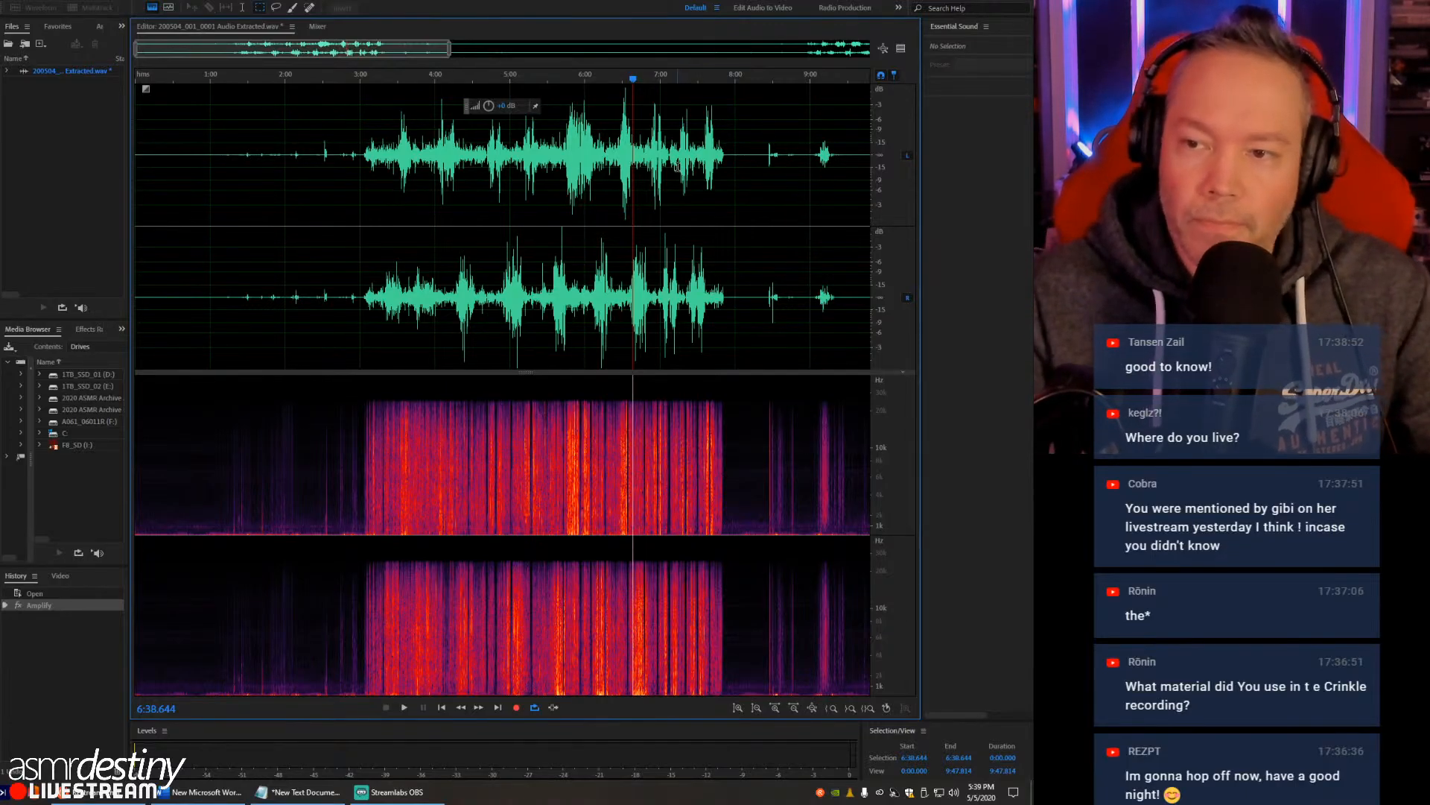
- Apply the Single-band Compressor to the whole recording with a new threshold, and place the playhead at about 6:36
click(123, 2)
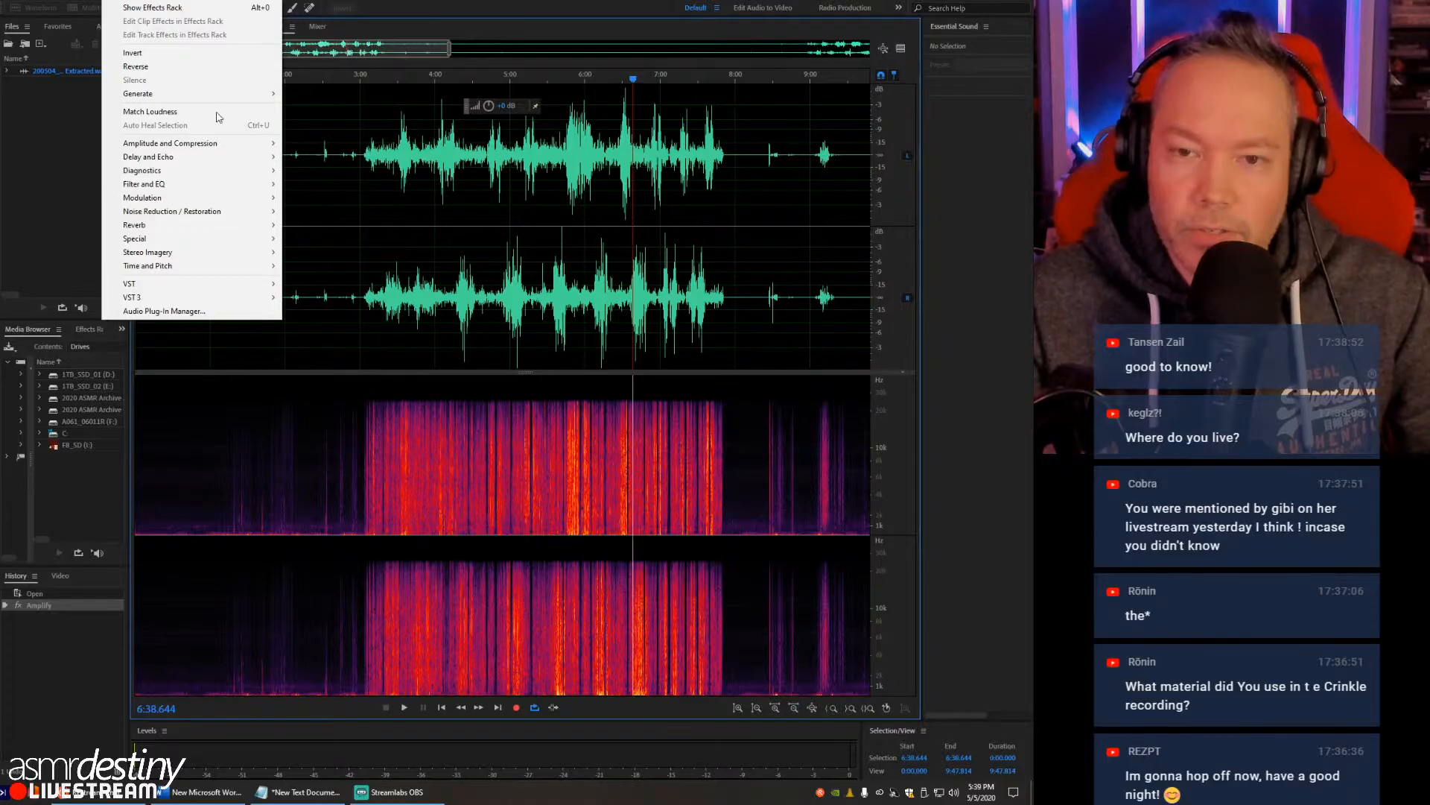
mouse_move(207, 144)
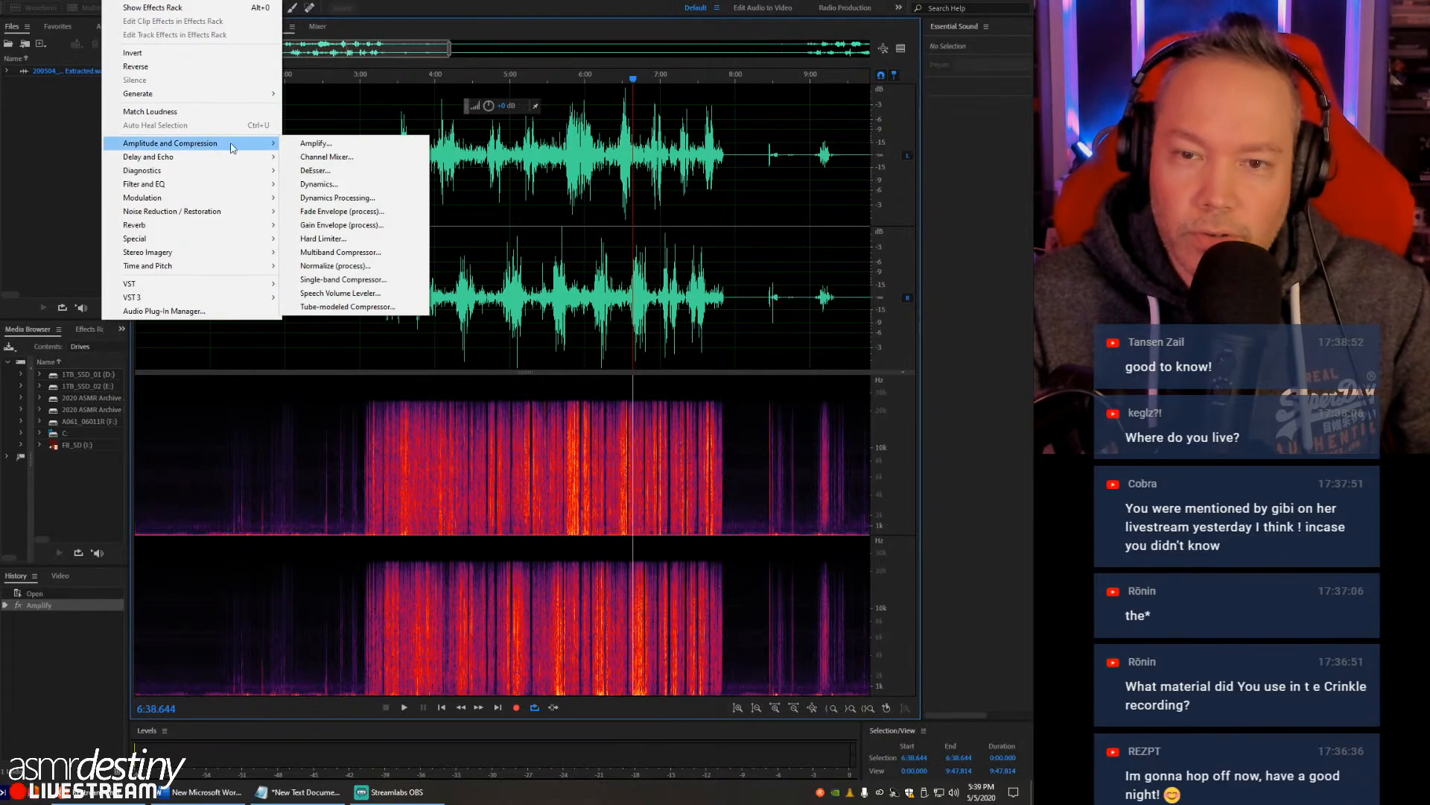
click(322, 281)
drag(124, 204, 247, 187)
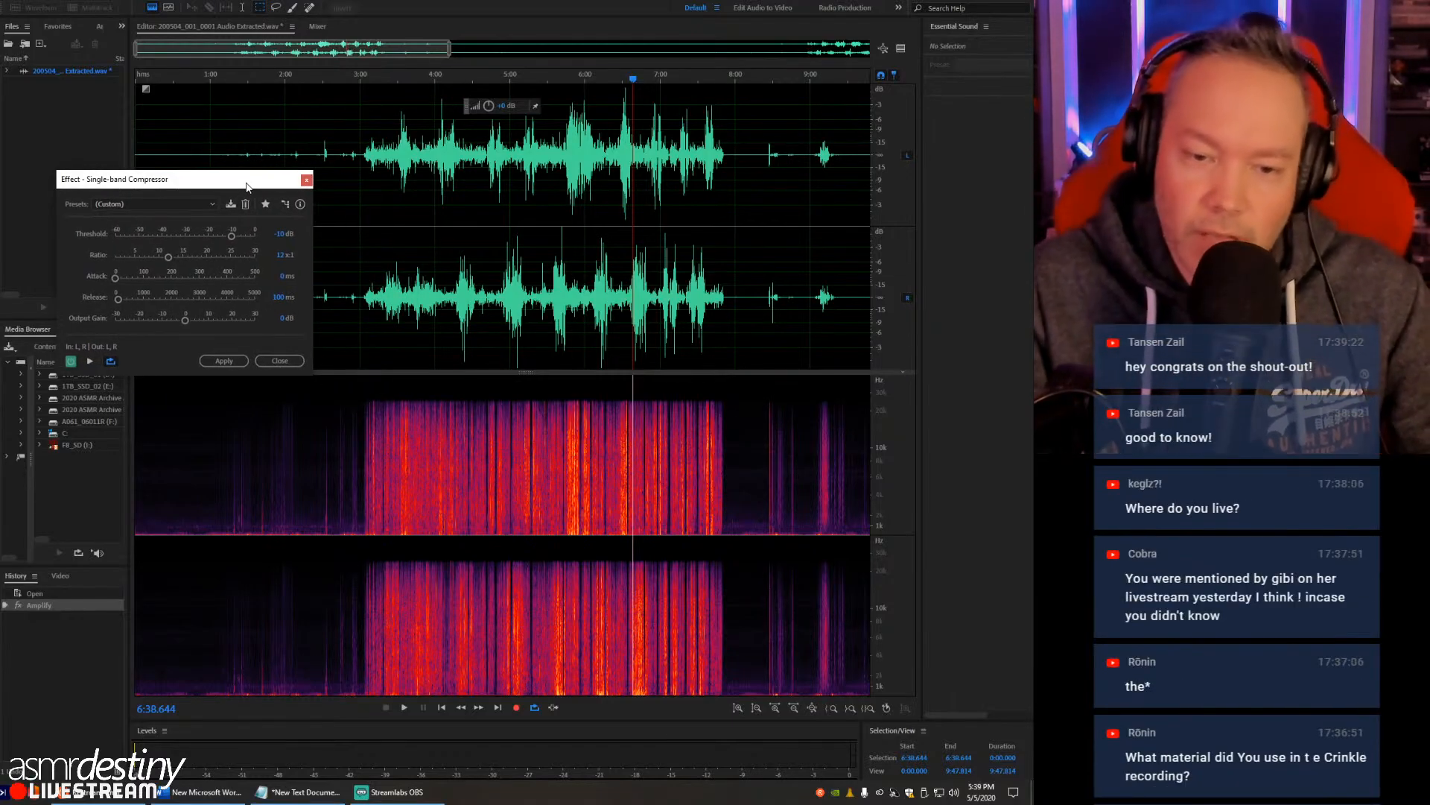
click(278, 234)
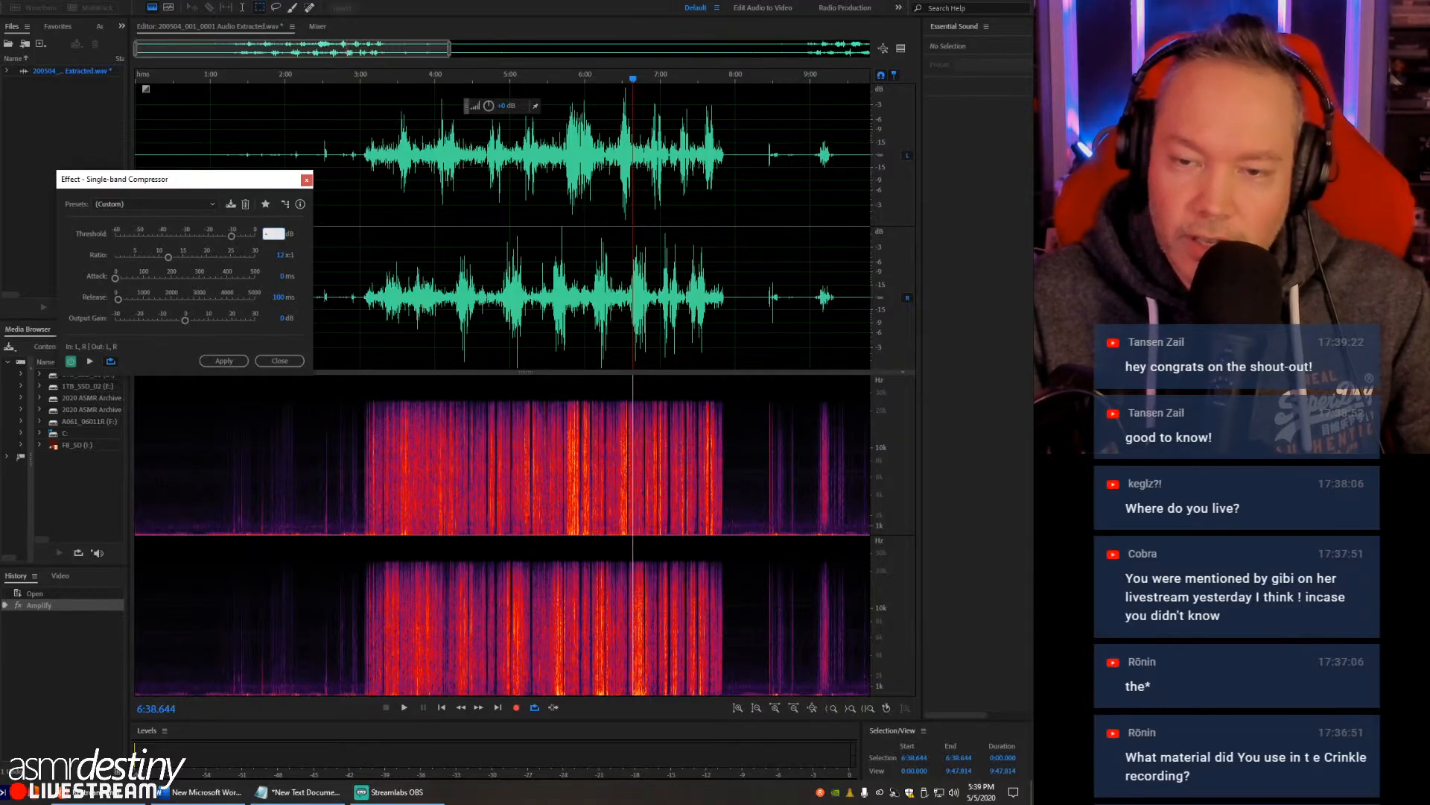
click(224, 361)
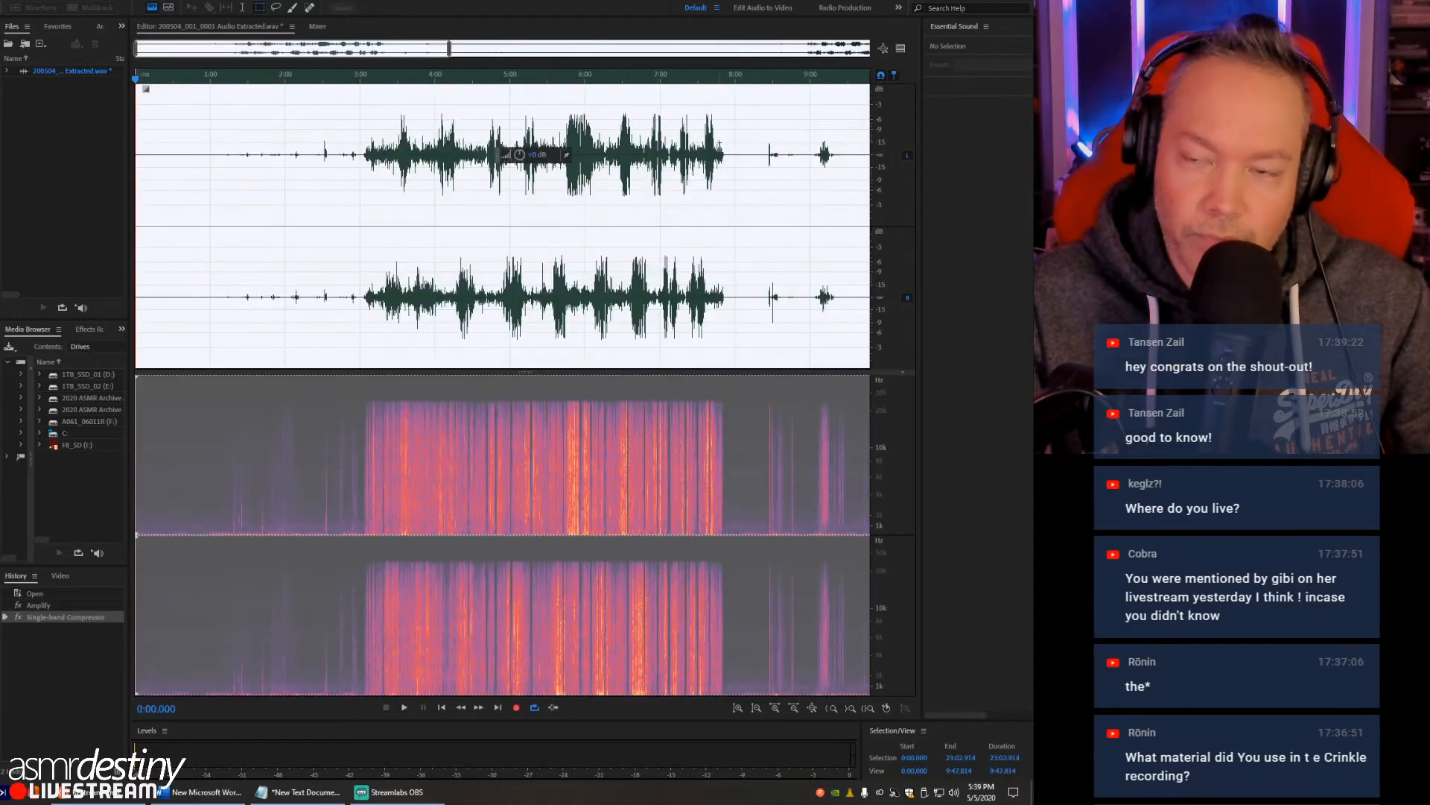
click(630, 111)
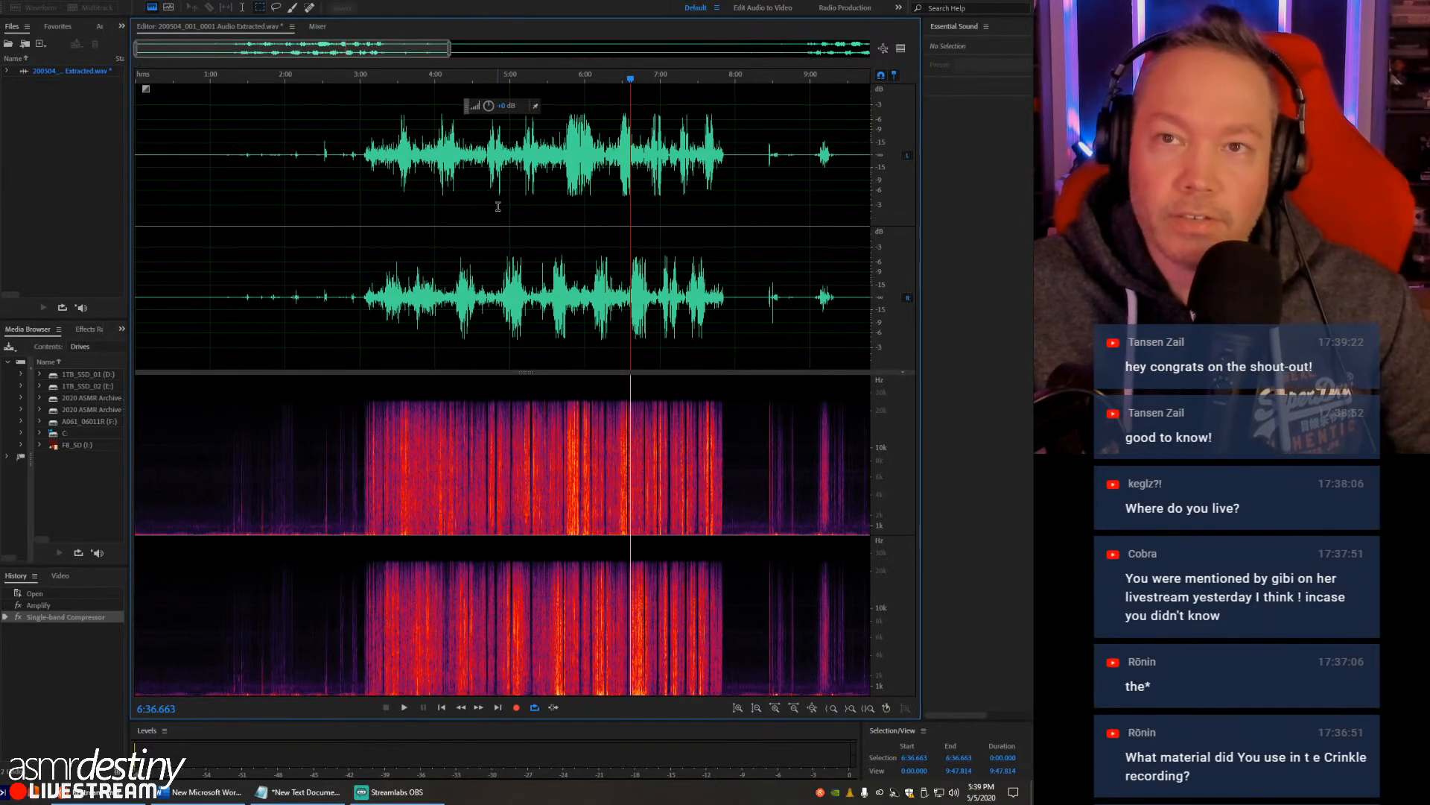
- Review the compressed waveform across the whole recording, from the first crinkle section to the start of the second at about 21:02
scroll(499, 205, down, 2)
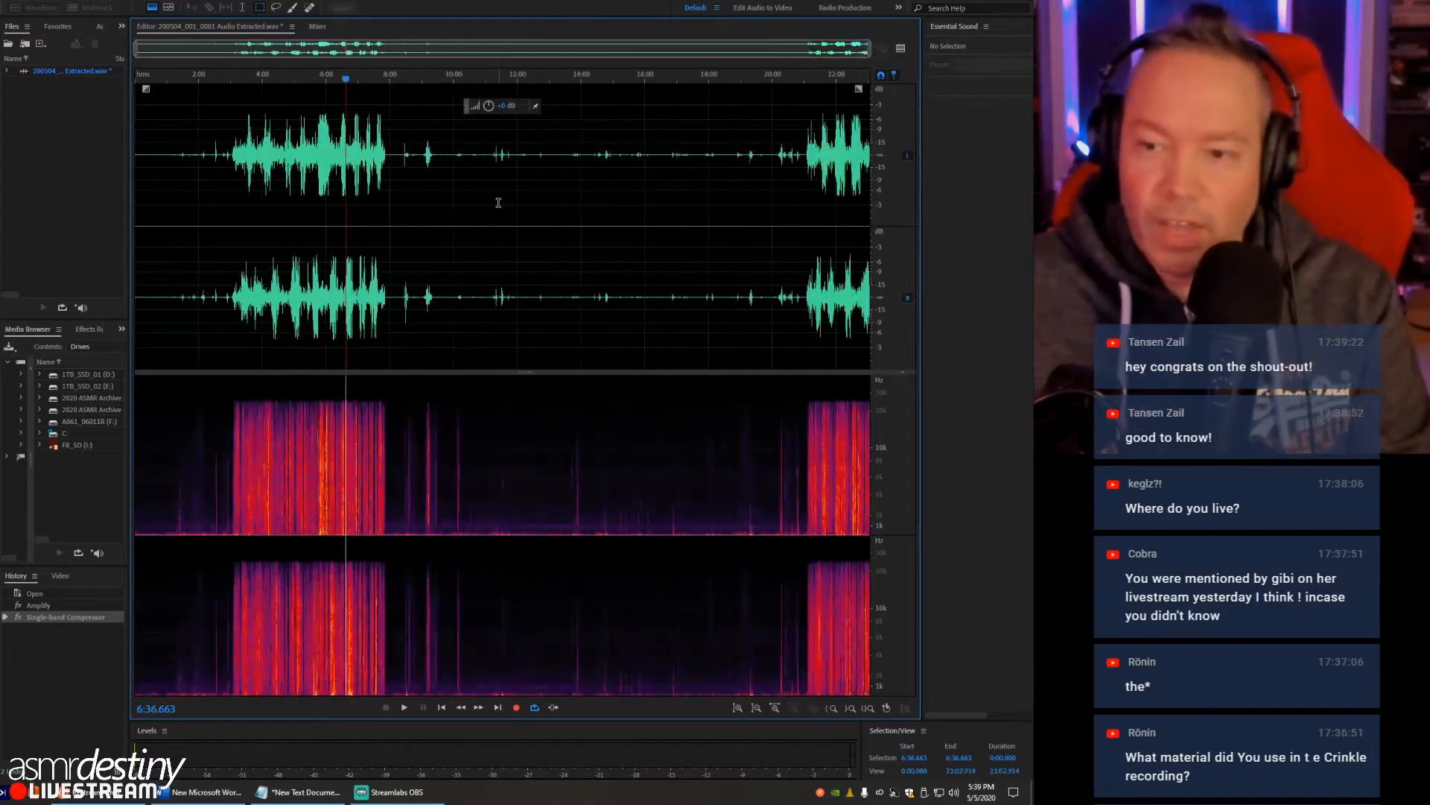
click(321, 155)
click(796, 155)
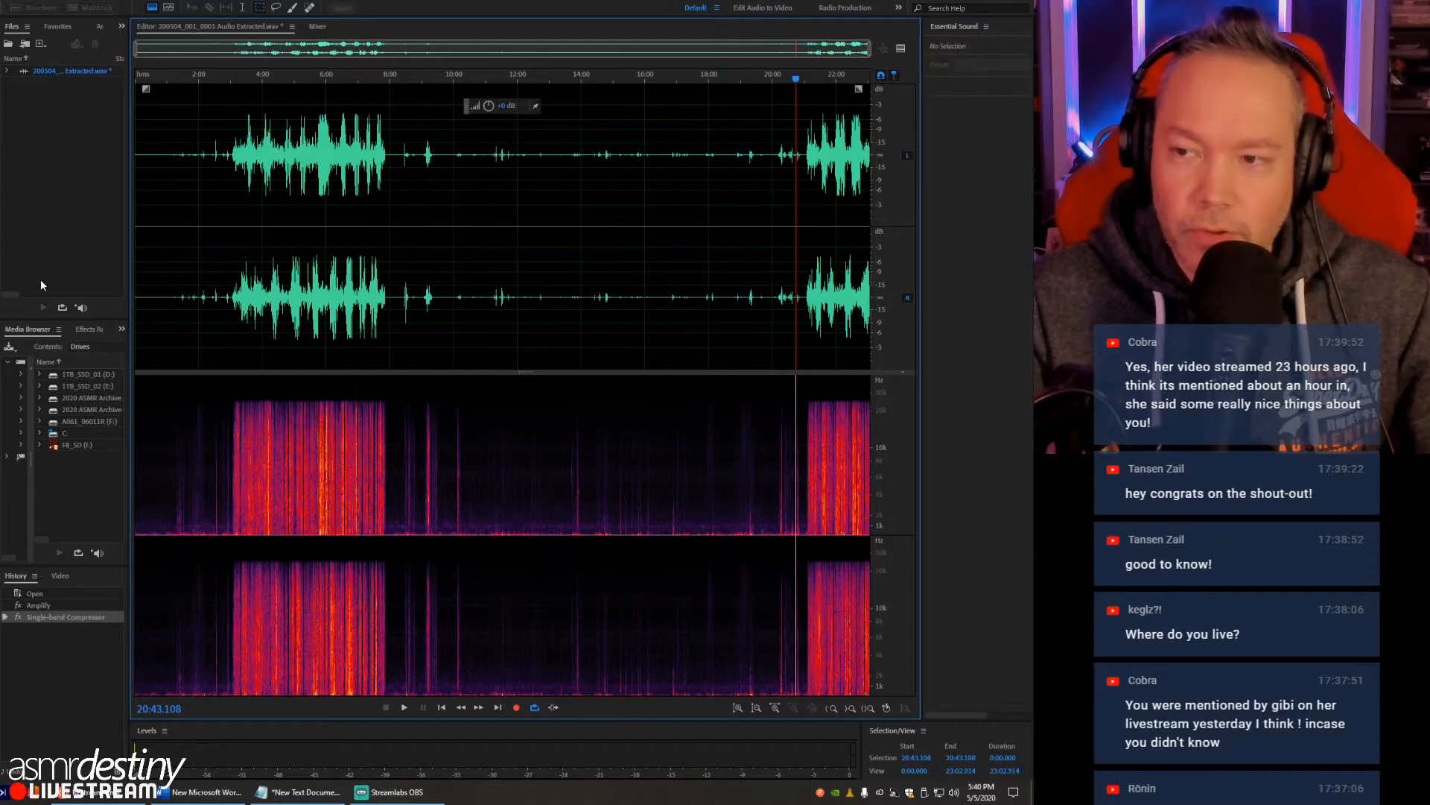
click(805, 155)
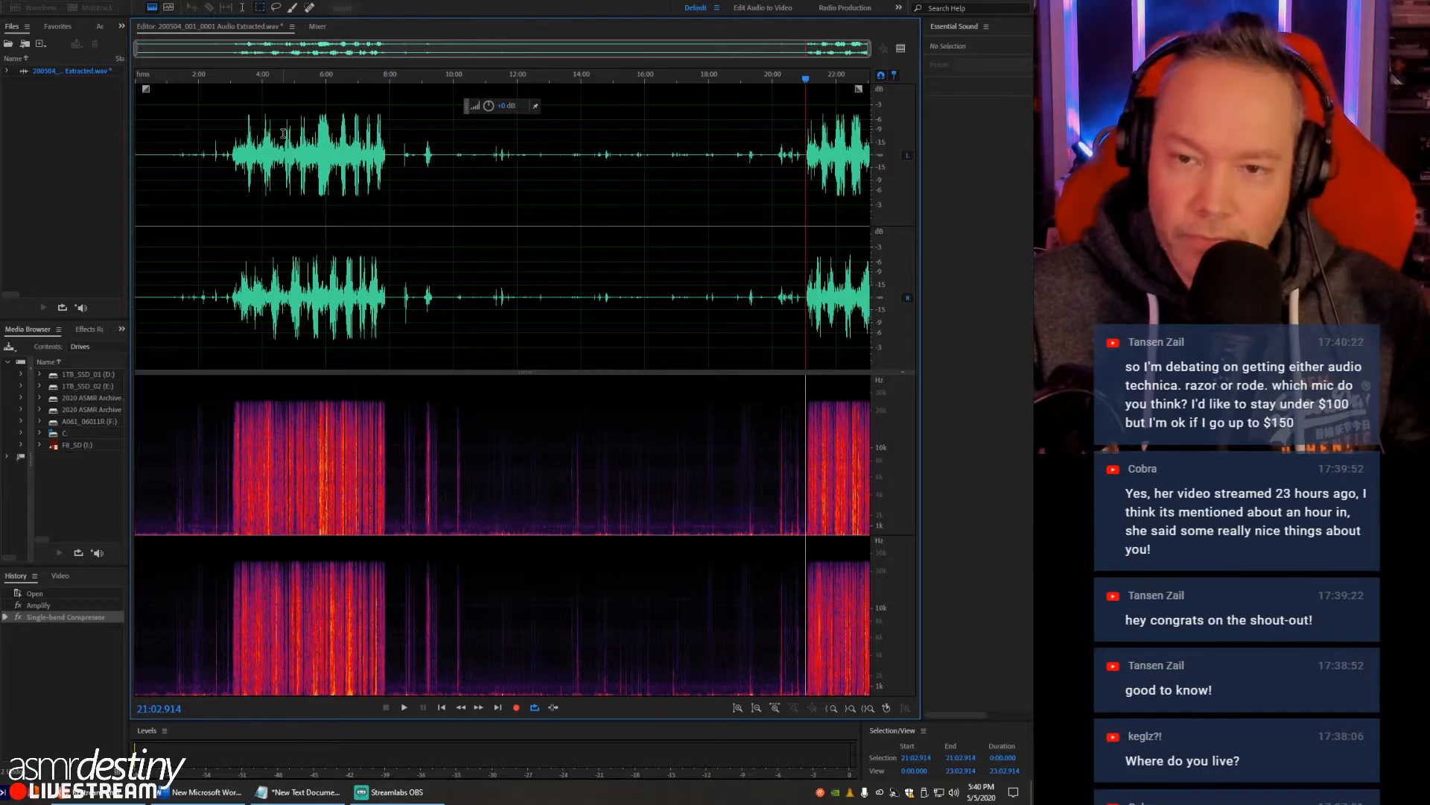
- Listen to the compressed crinkling from about 3:00 and from about 5:22
click(231, 148)
key(space)
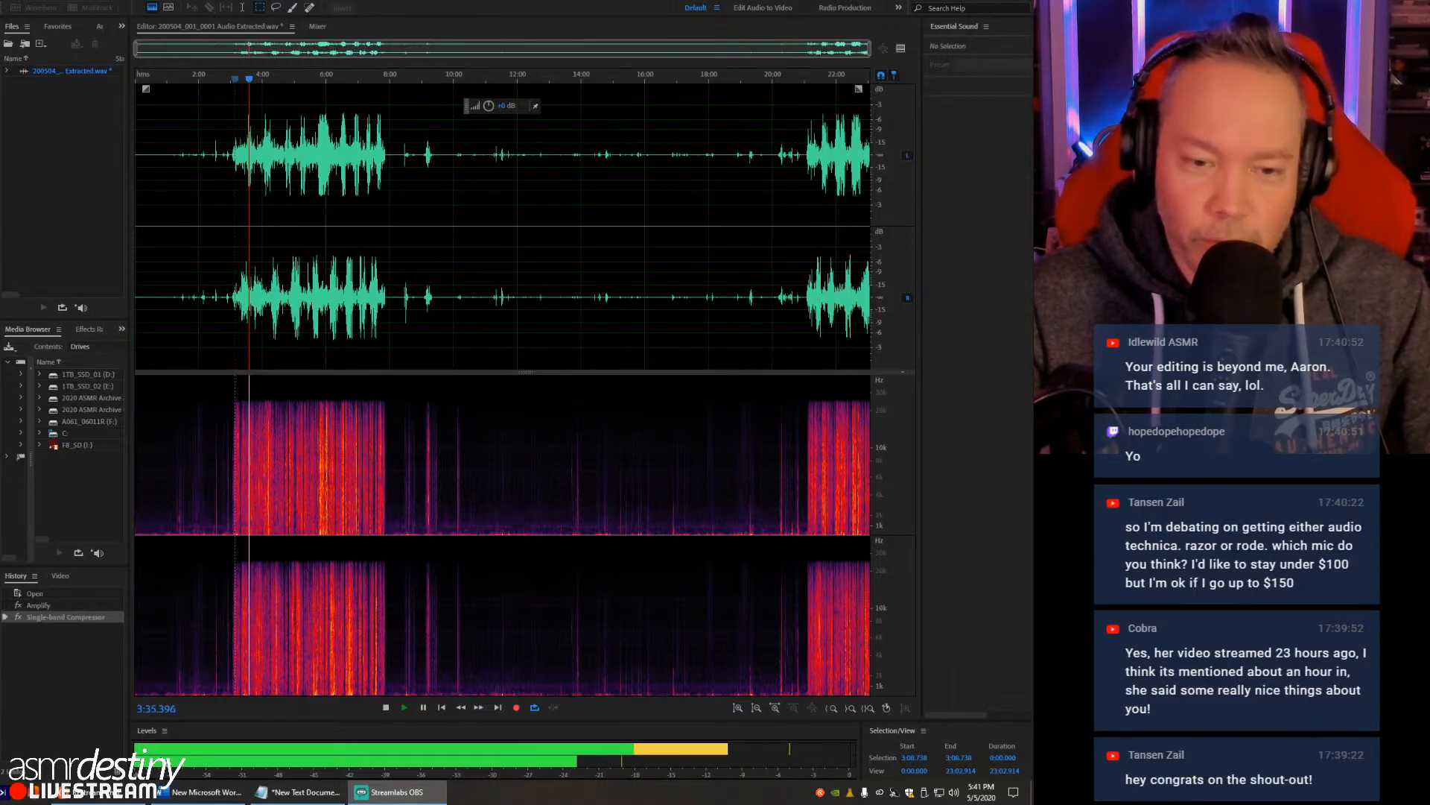
click(306, 178)
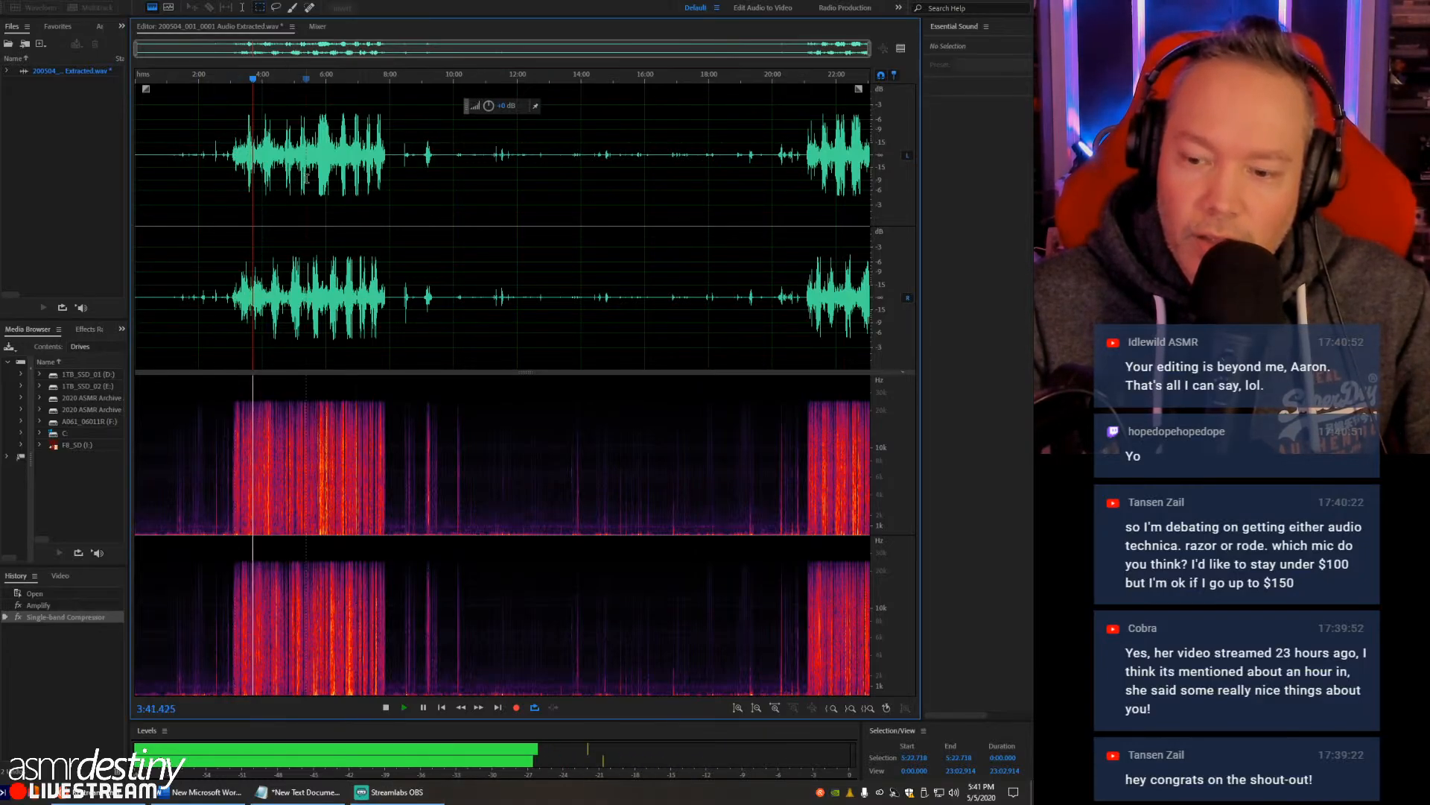
key(space)
key(space)
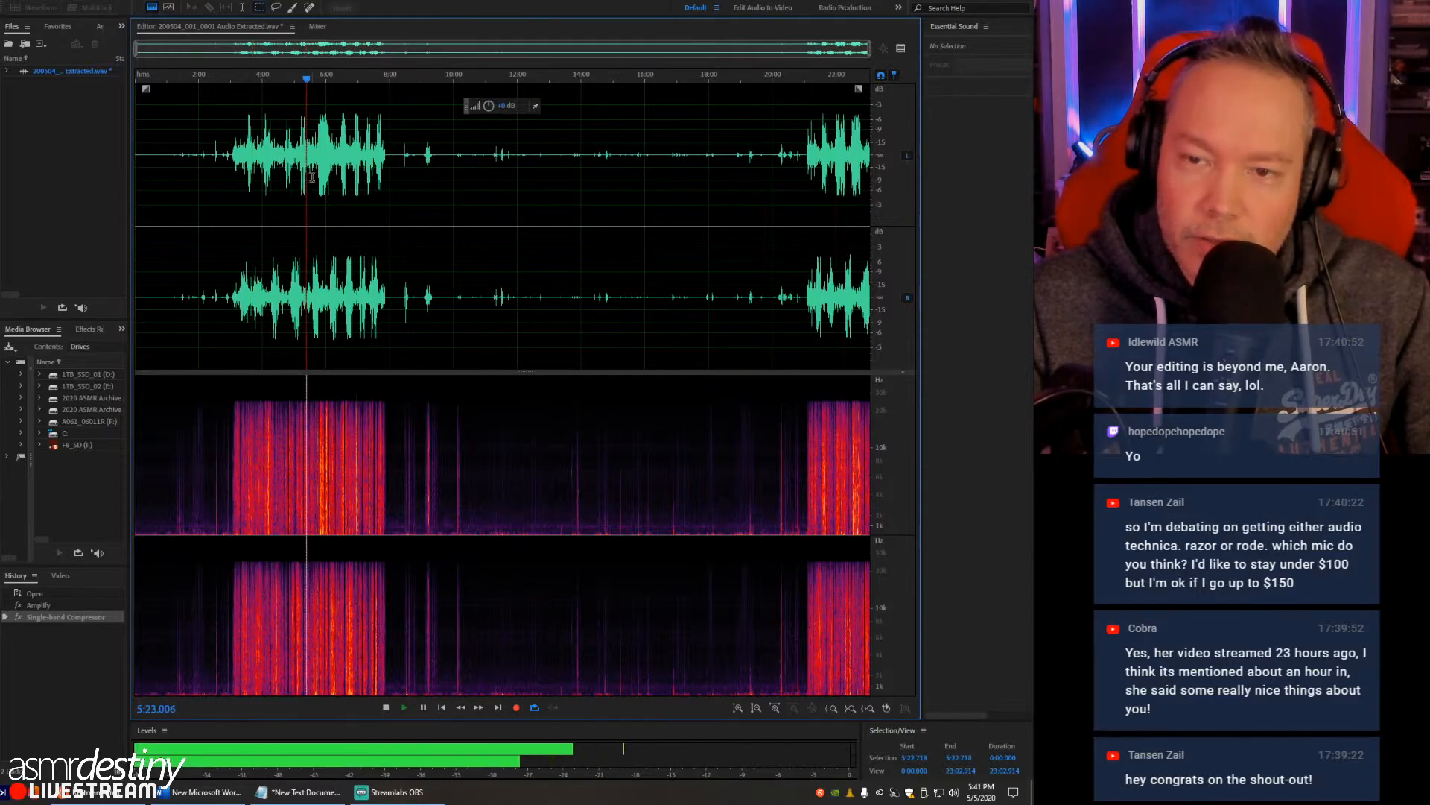
key(space)
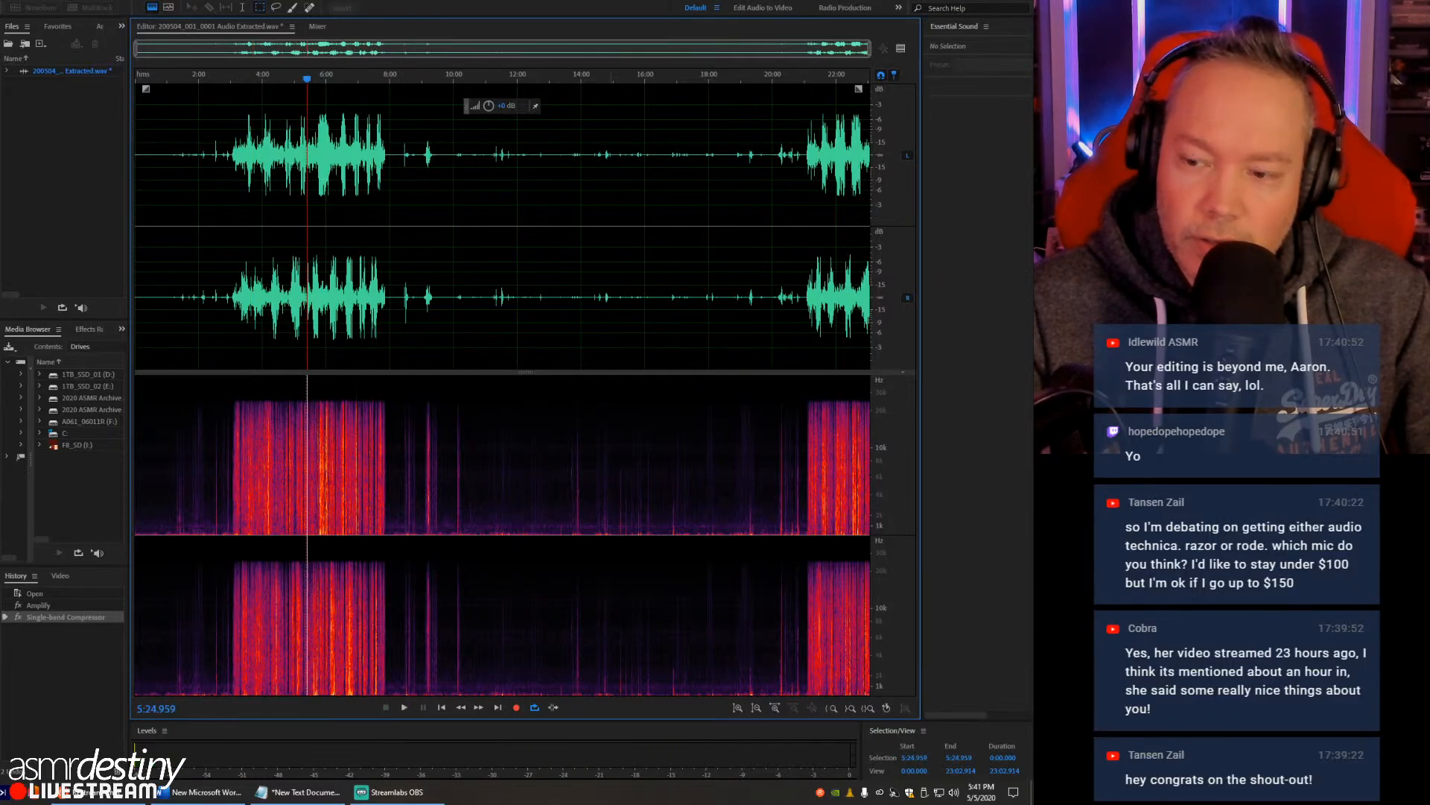
- Check the speaker volume, and play the compressed crinkling briefly from about 6:45
click(954, 792)
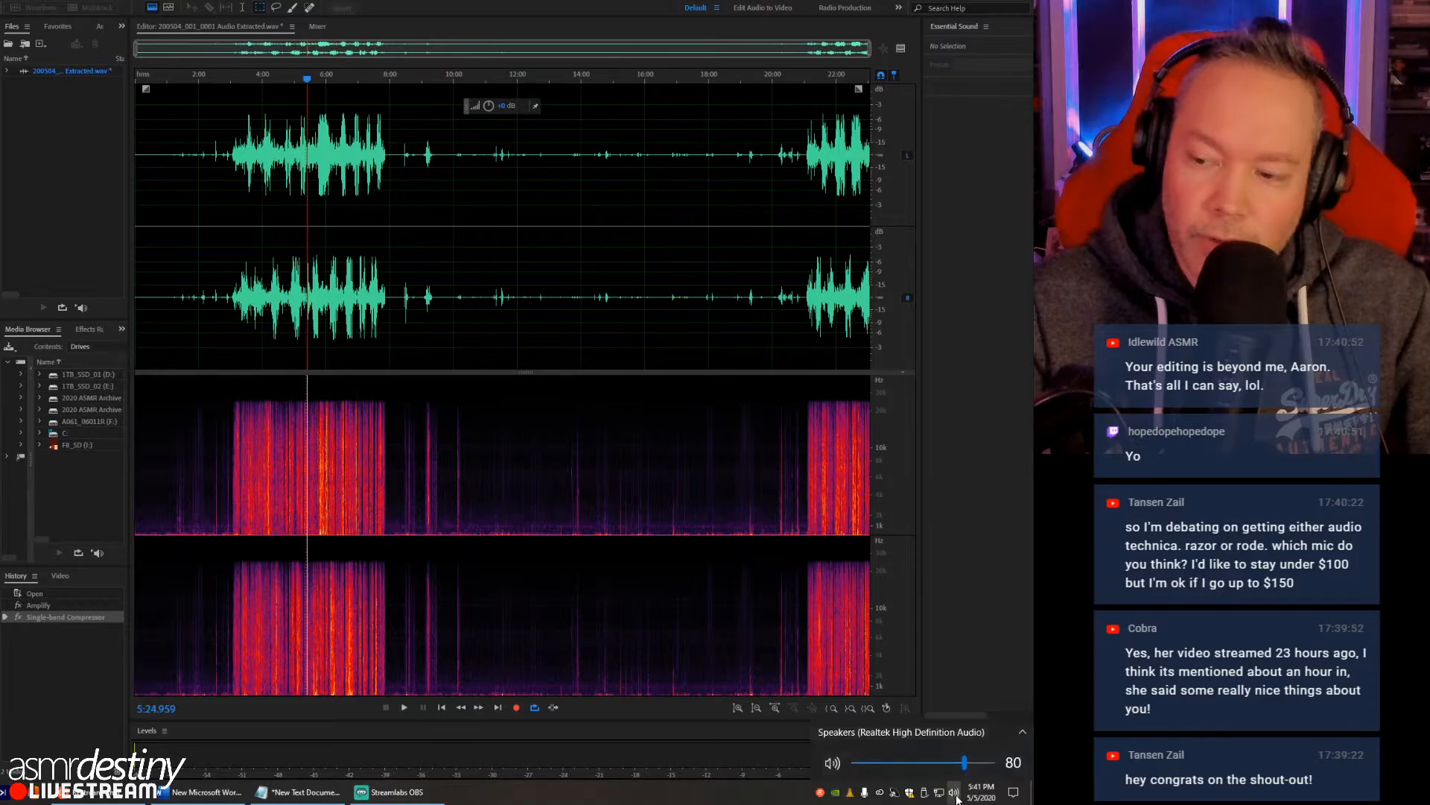
click(324, 167)
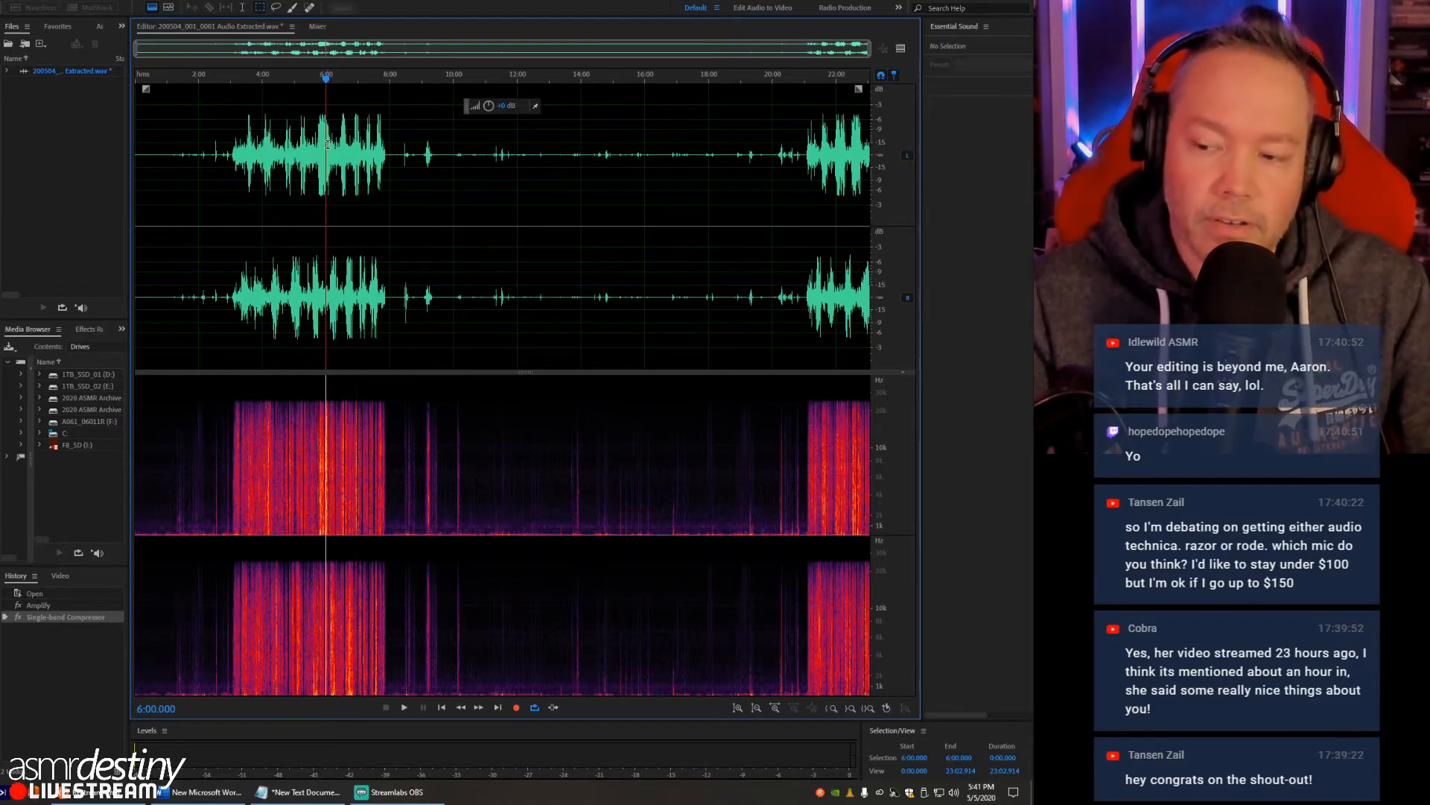
click(333, 143)
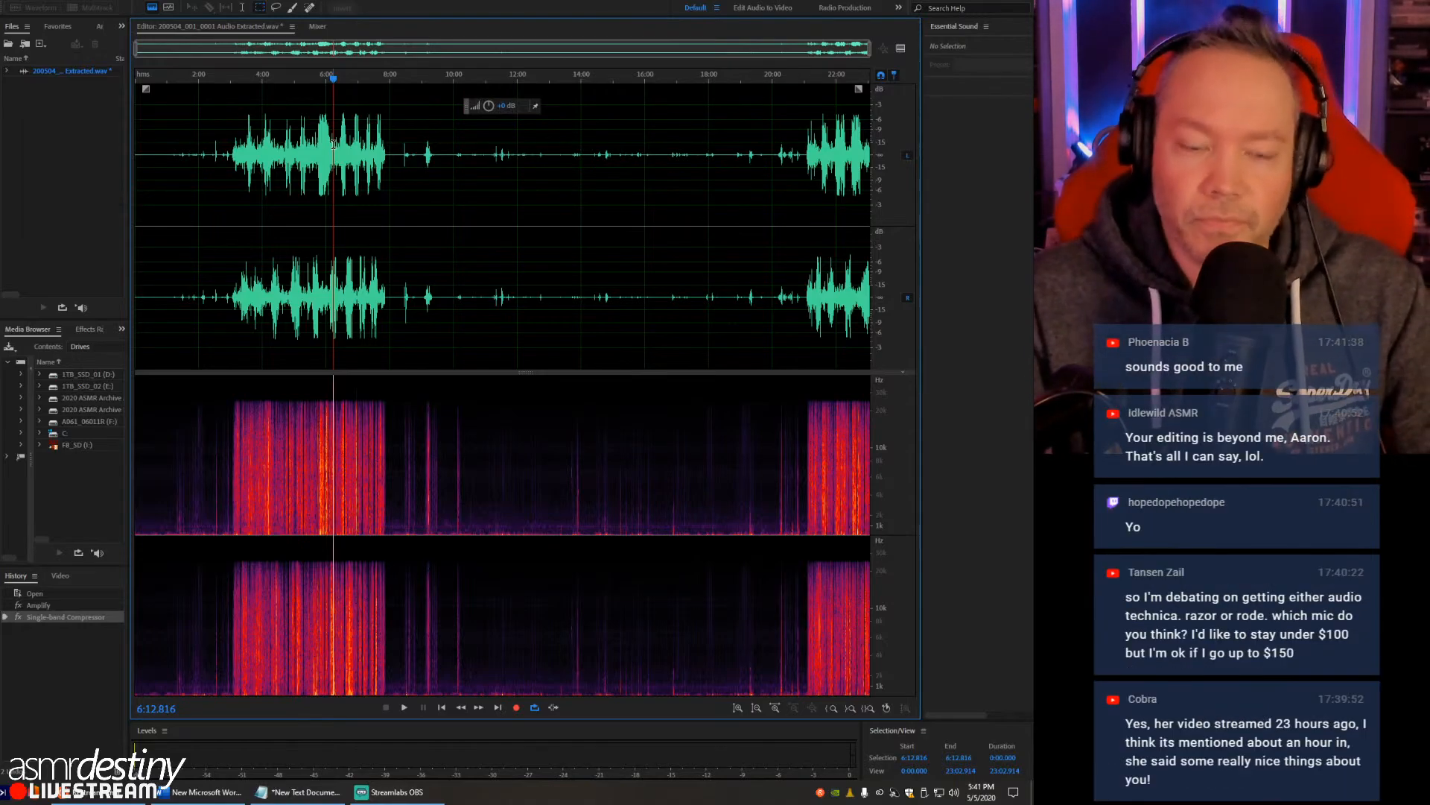
click(351, 140)
key(space)
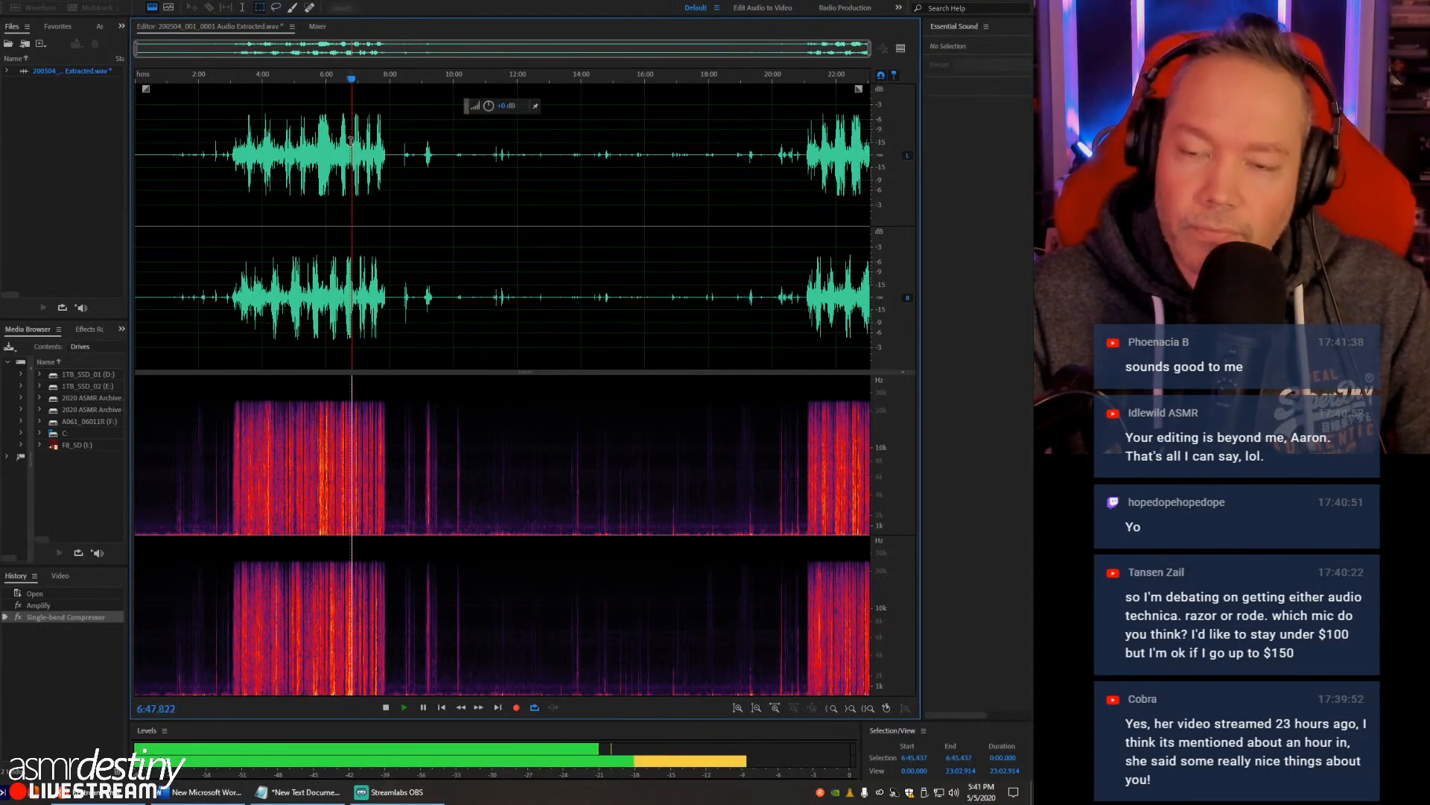
key(space)
- Play the compressed peaks from about 6:25, stop, and place the playhead at about 5:02
click(341, 137)
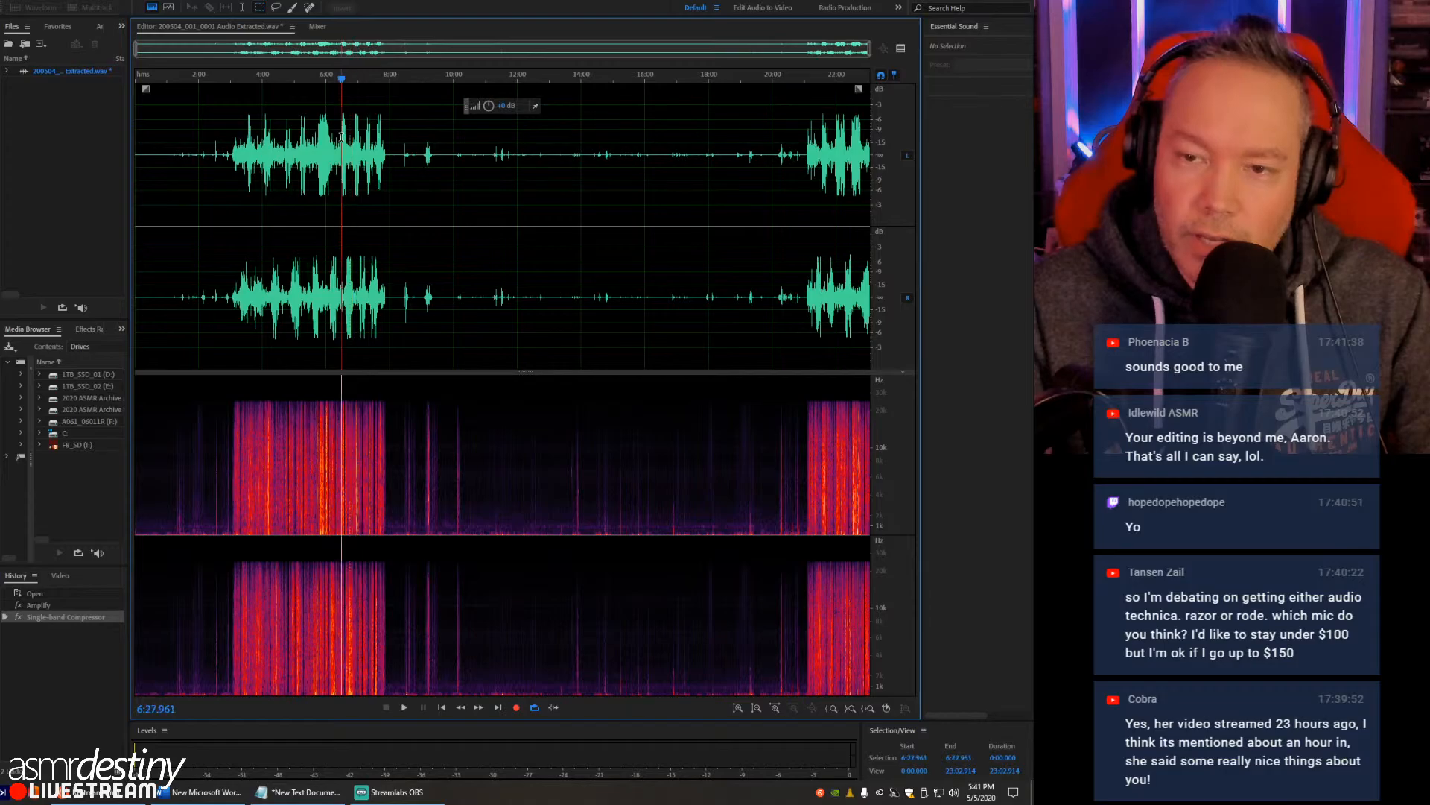
scroll(339, 137, up, 4)
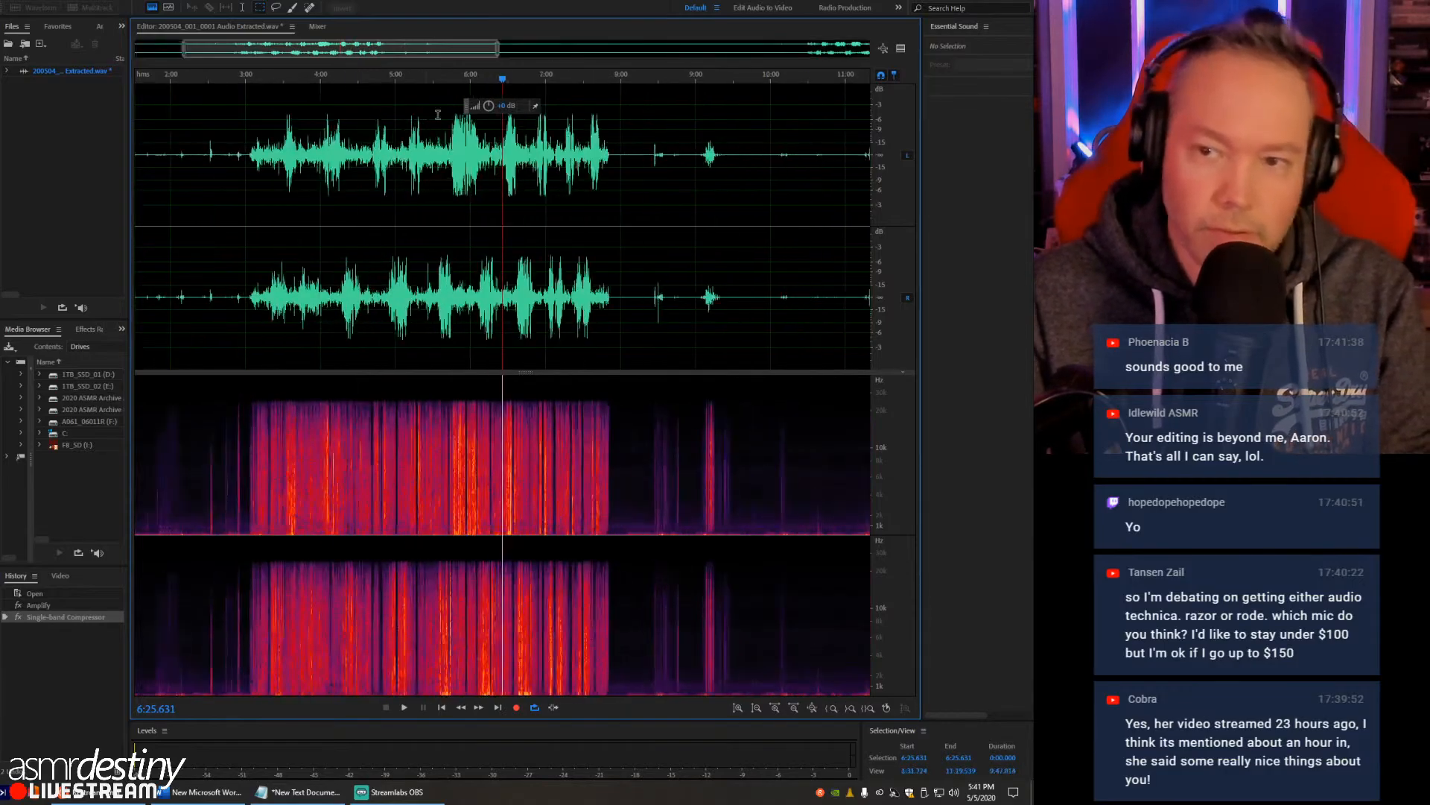
key(space)
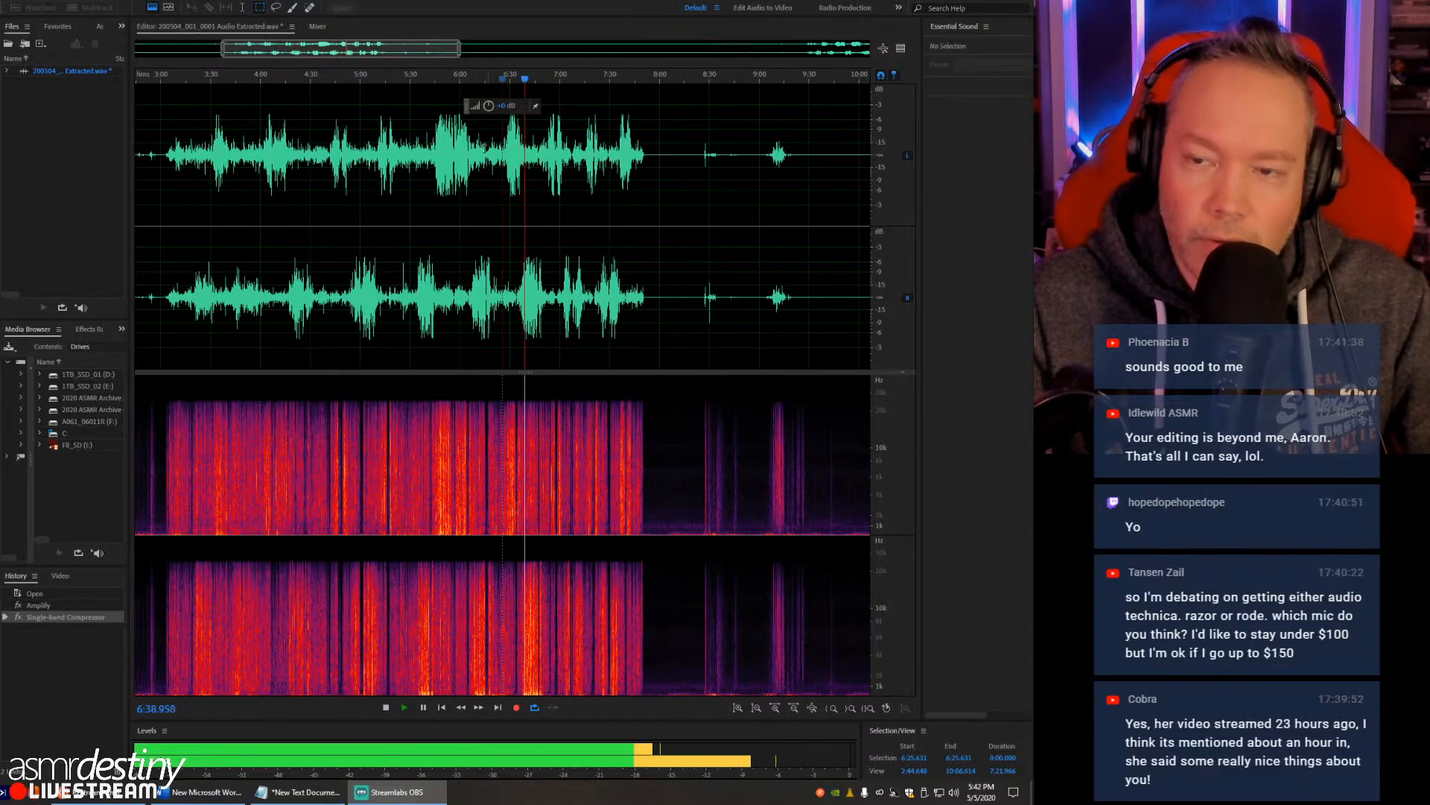
click(447, 153)
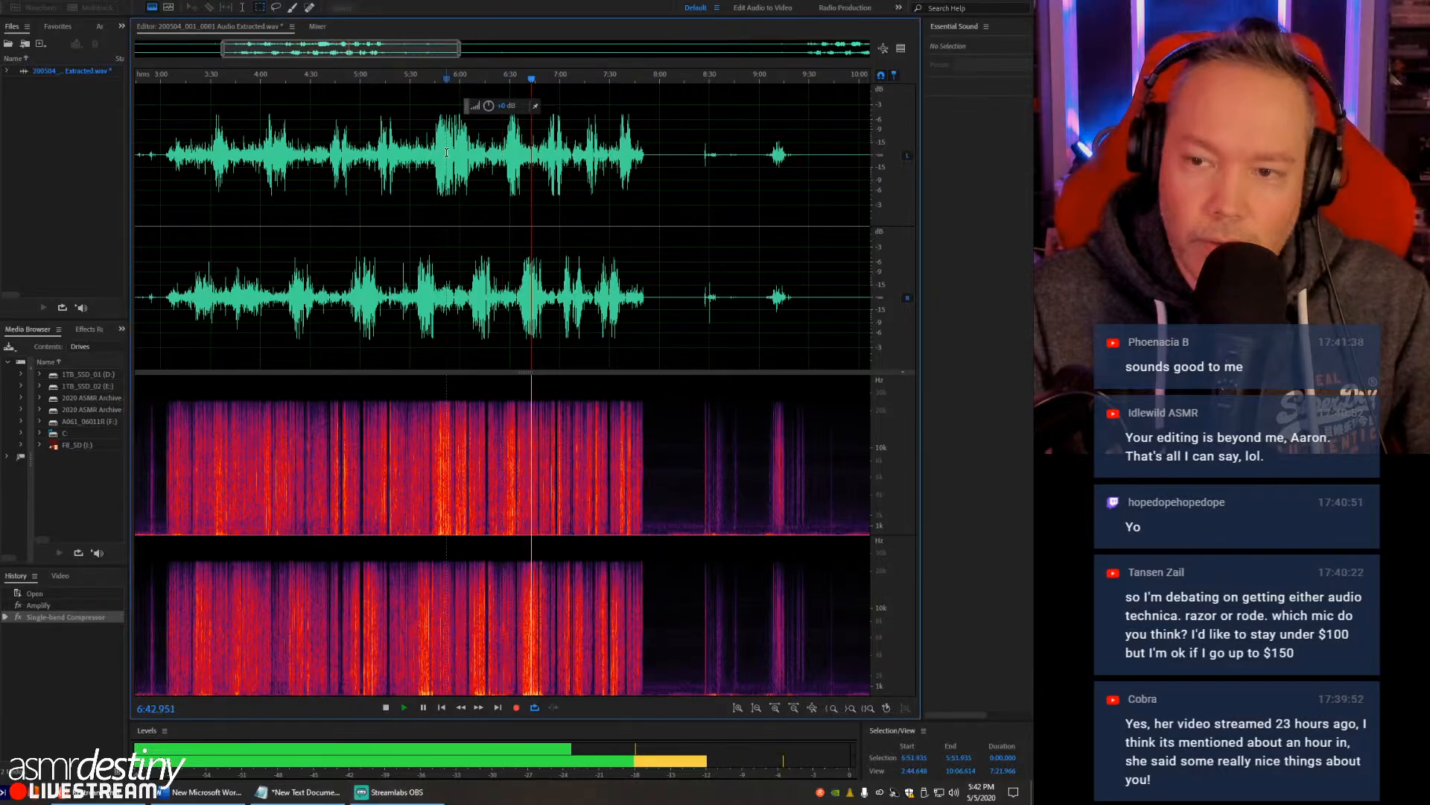
key(space)
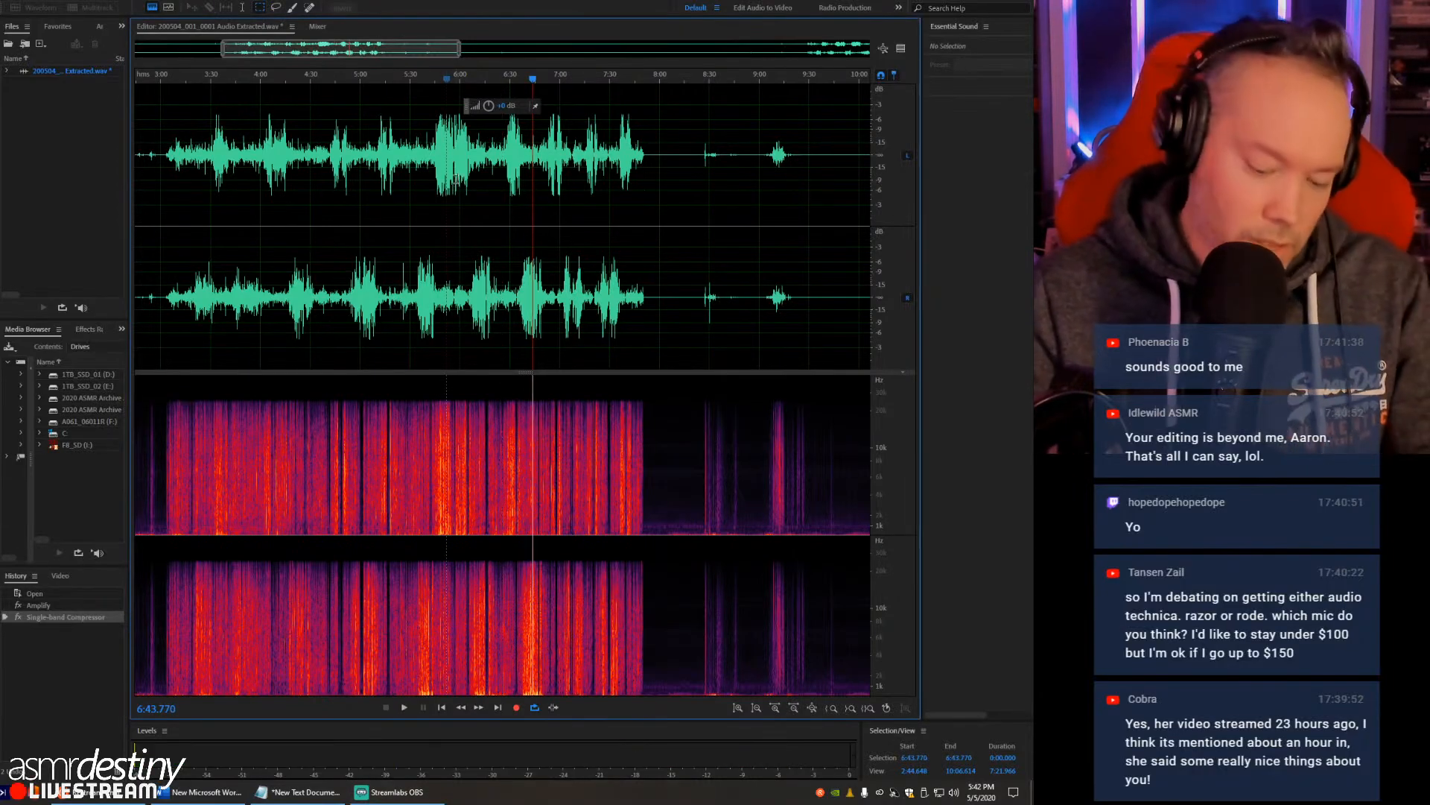
scroll(446, 188, down, 2)
scroll(445, 187, down, 2)
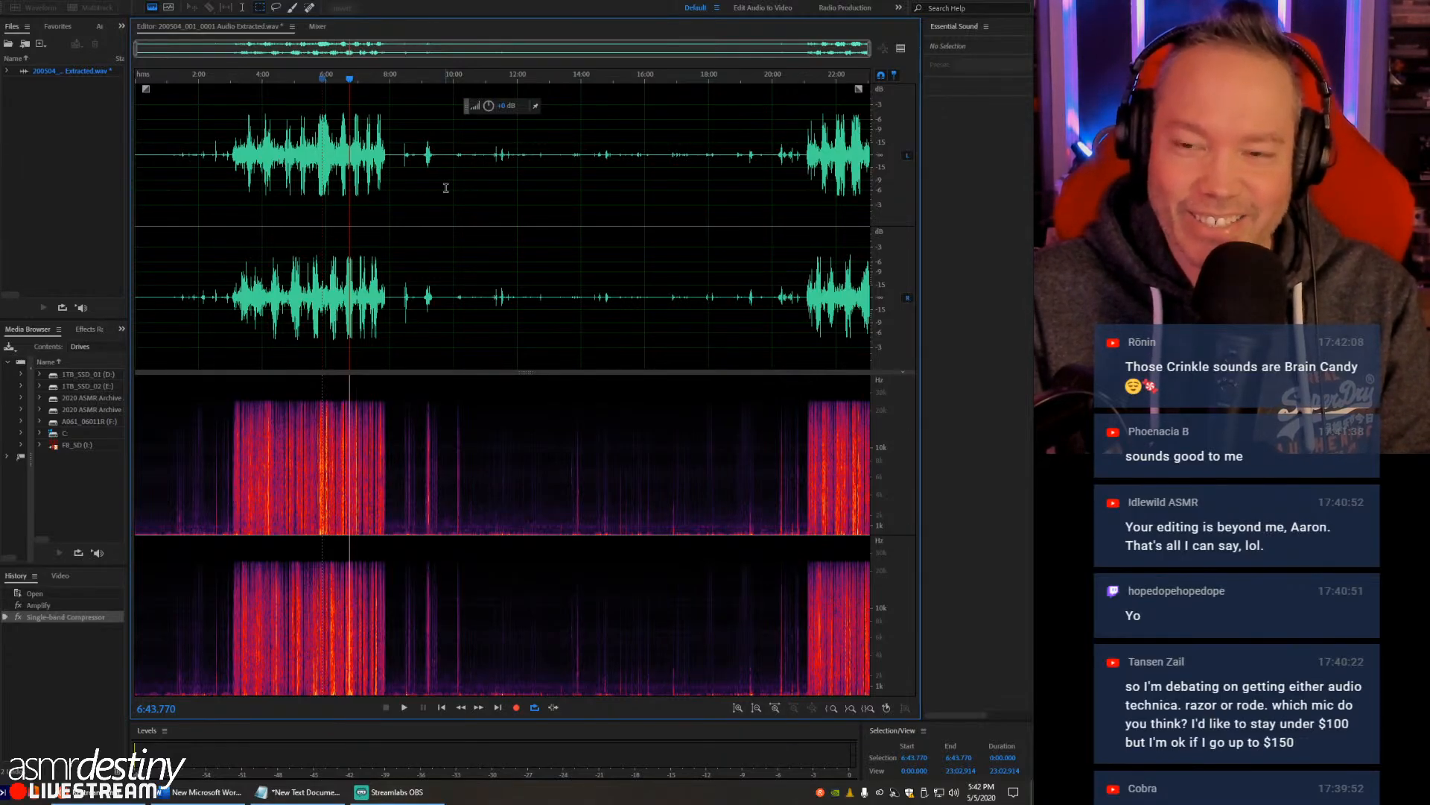
click(295, 158)
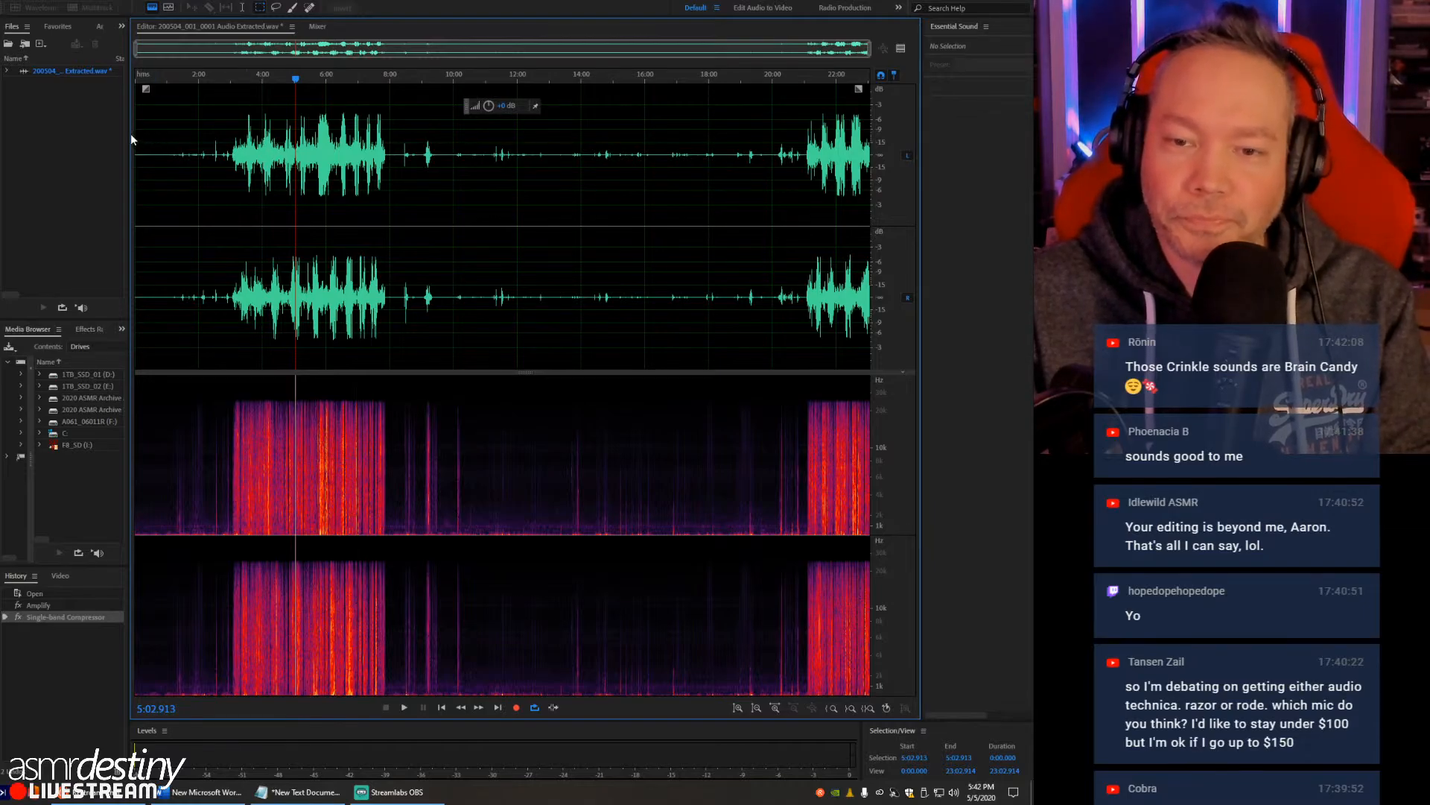
- Examine the waveform and spectrogram around the start of the first crinkle section at about 3:03
drag(131, 133, 149, 135)
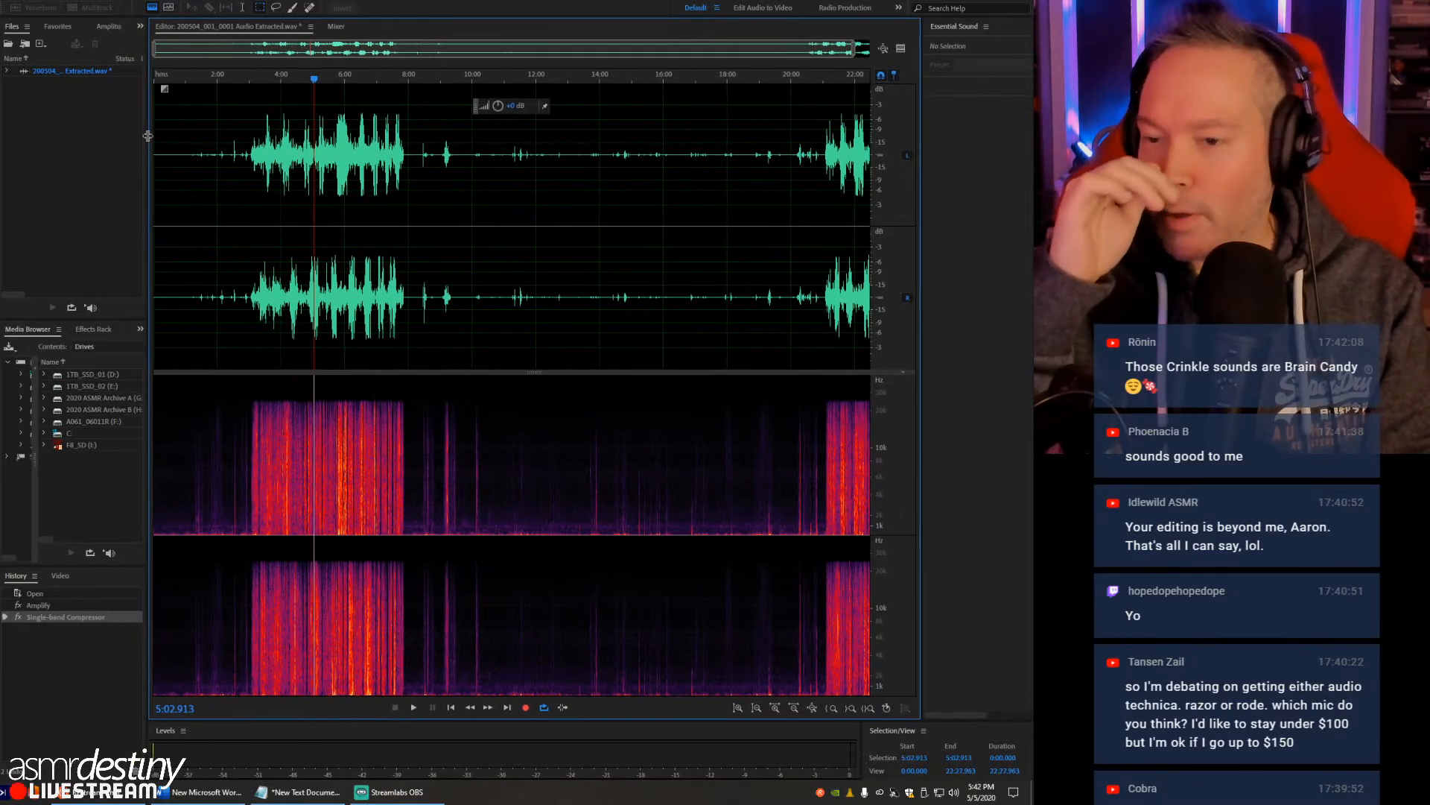
click(258, 131)
click(254, 133)
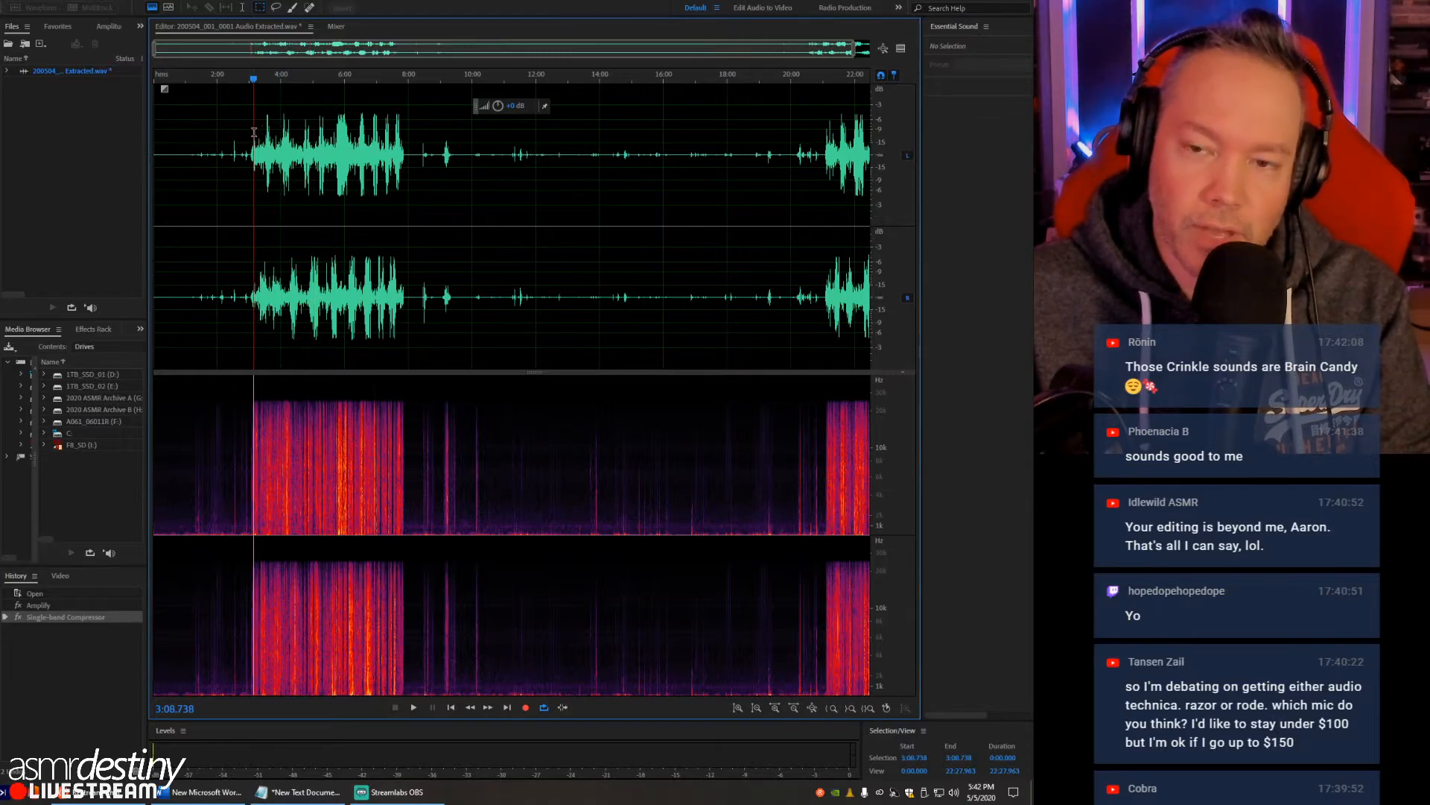
click(250, 132)
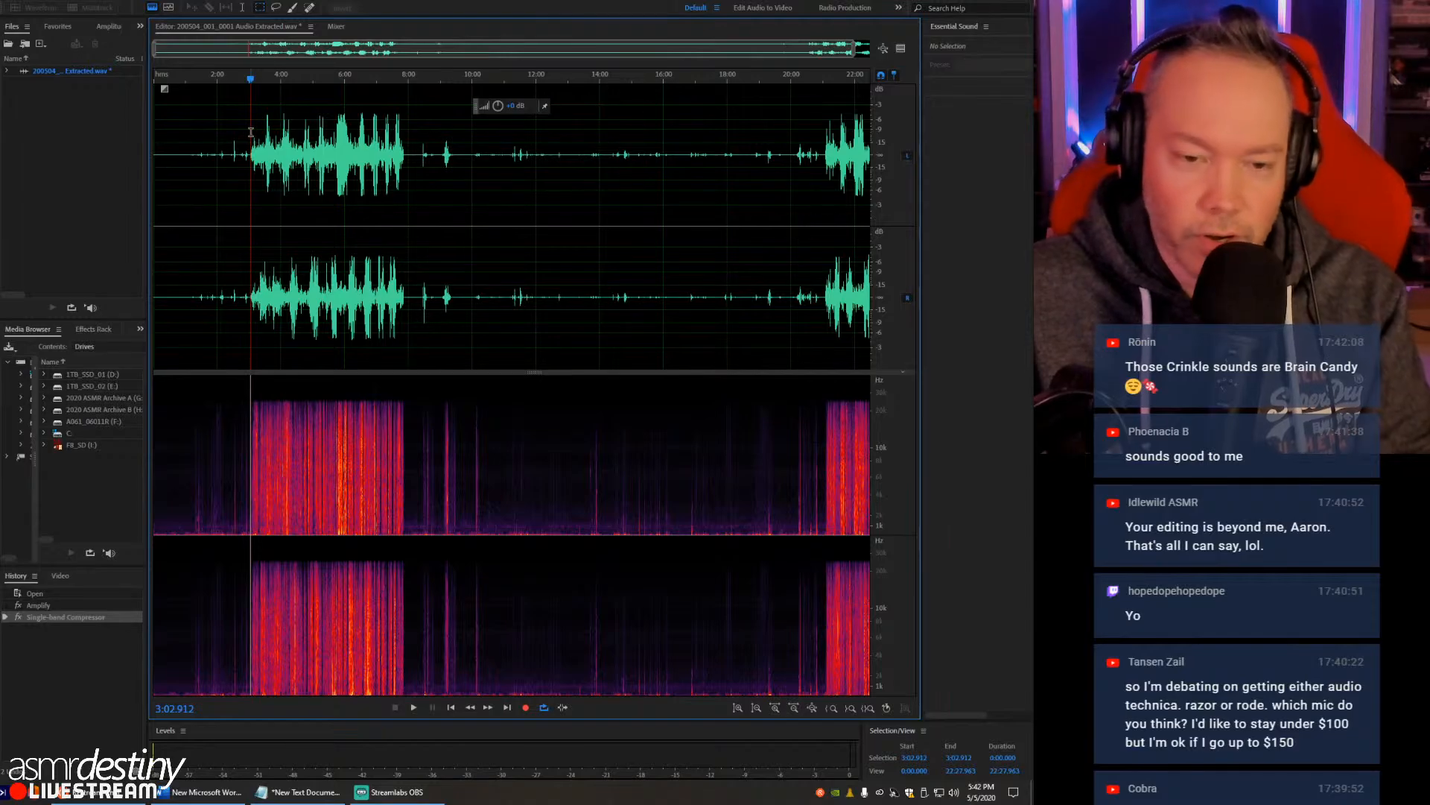
scroll(251, 131, up, 5)
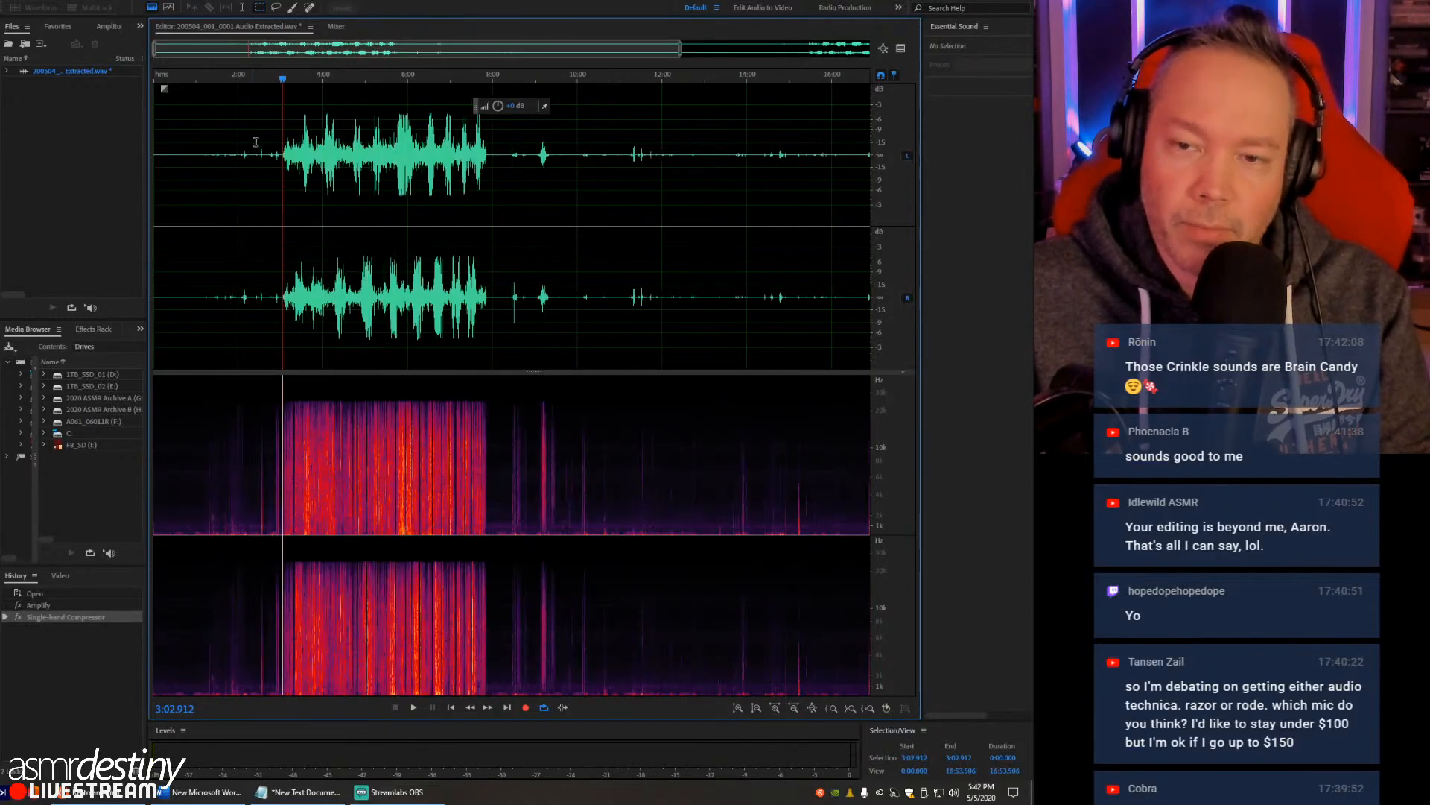
scroll(561, 190, up, 5)
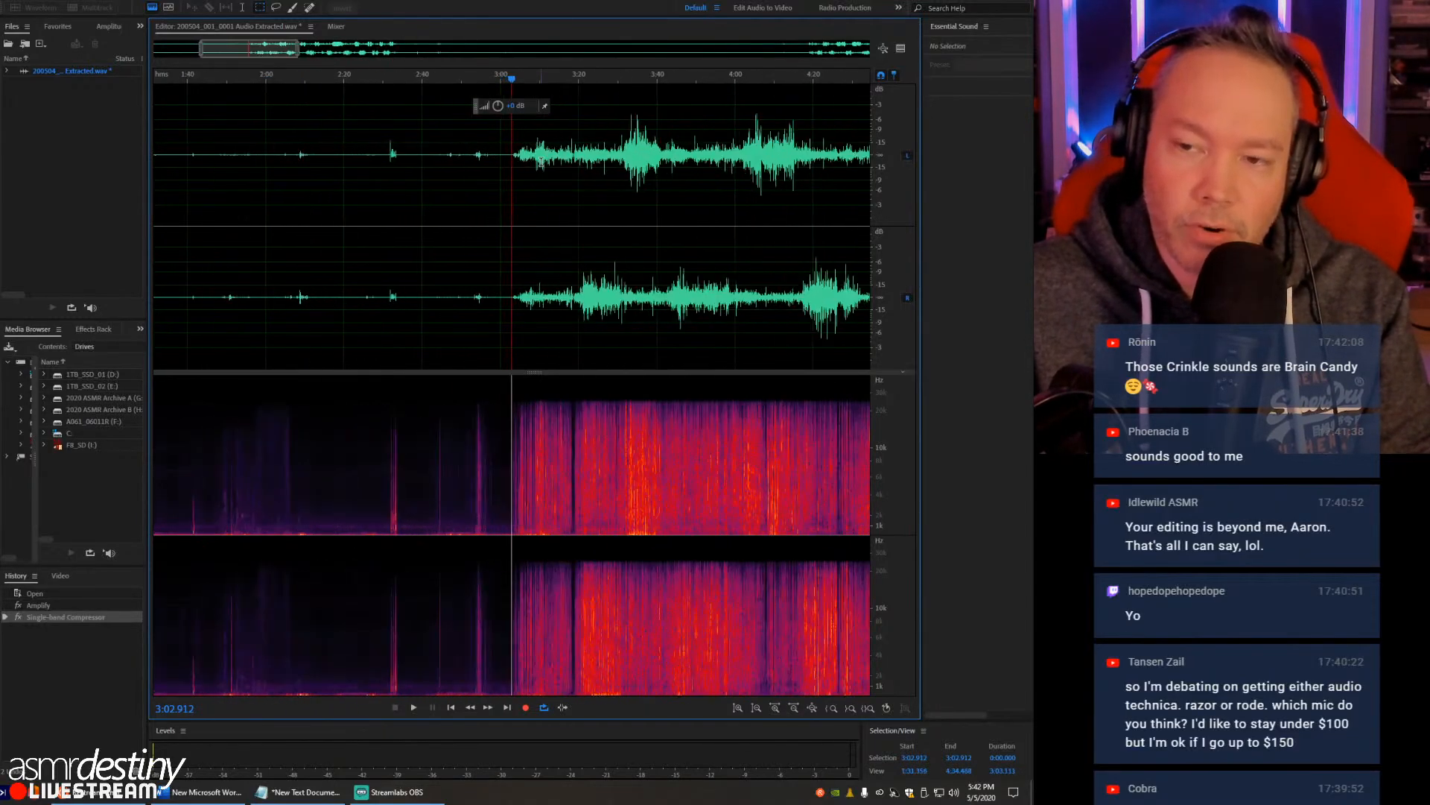
scroll(561, 191, down, 8)
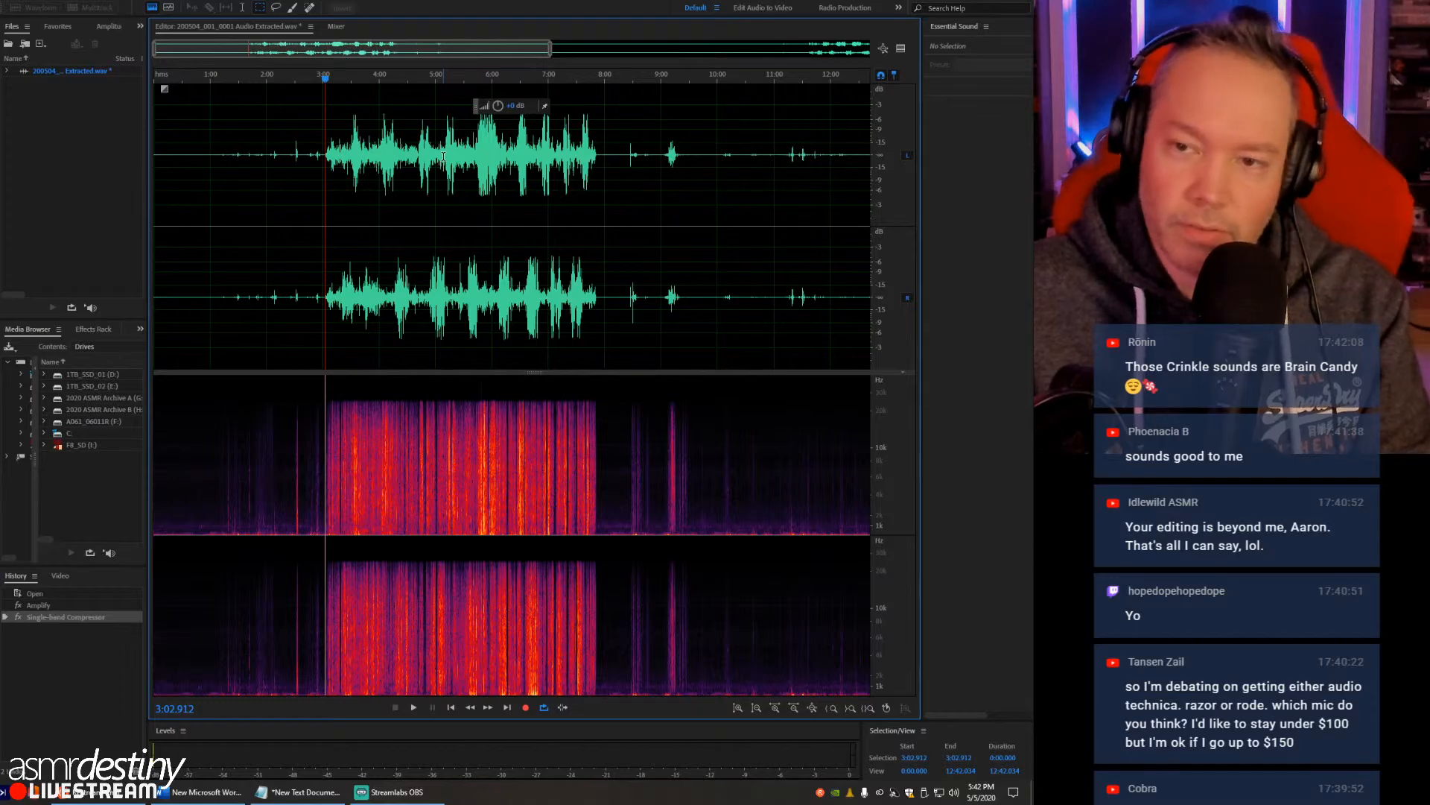
scroll(476, 187, down, 2)
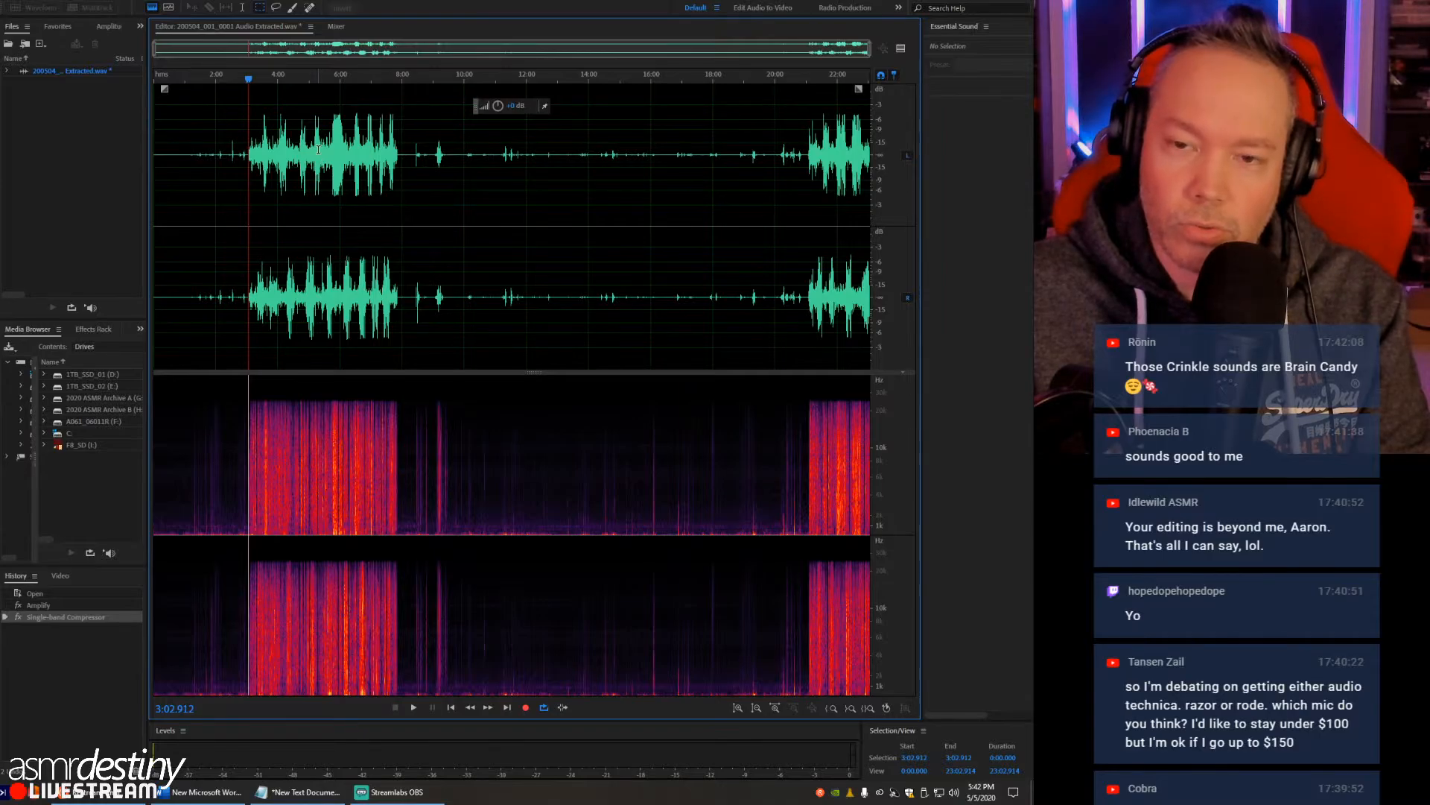
scroll(318, 149, up, 3)
scroll(477, 146, up, 2)
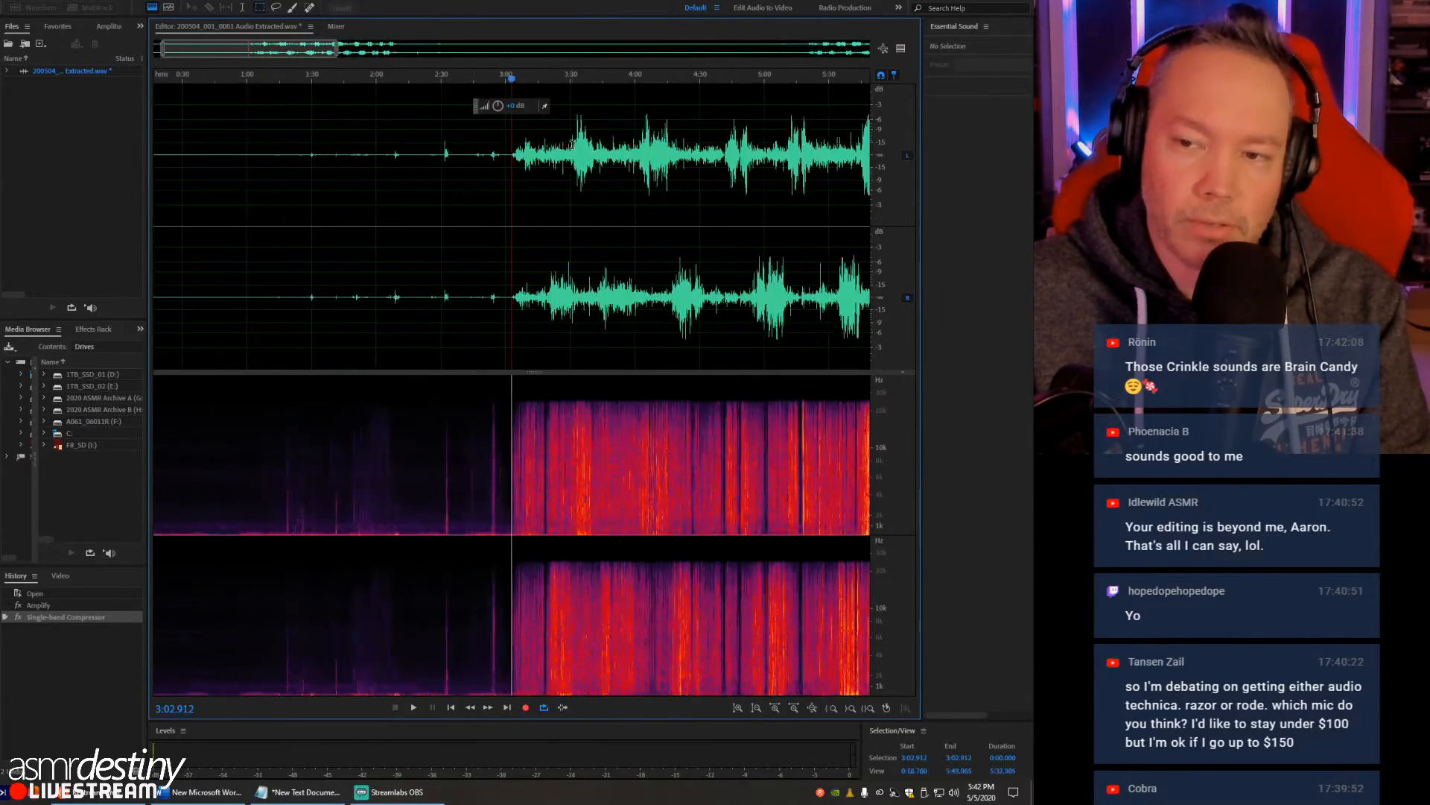
scroll(487, 147, down, 1)
- Play the compressed crinkling briefly from about 3:30
click(486, 146)
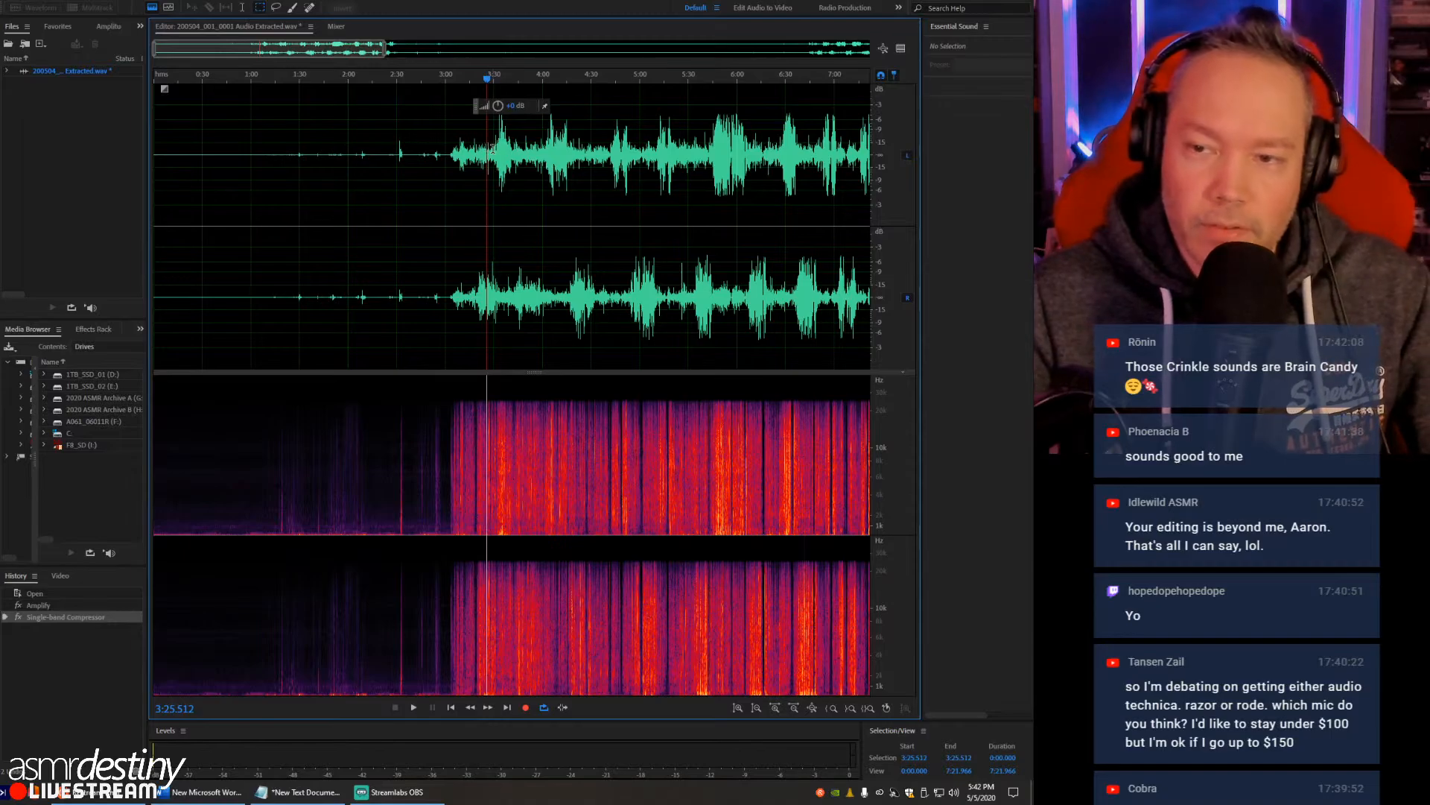
click(493, 149)
key(space)
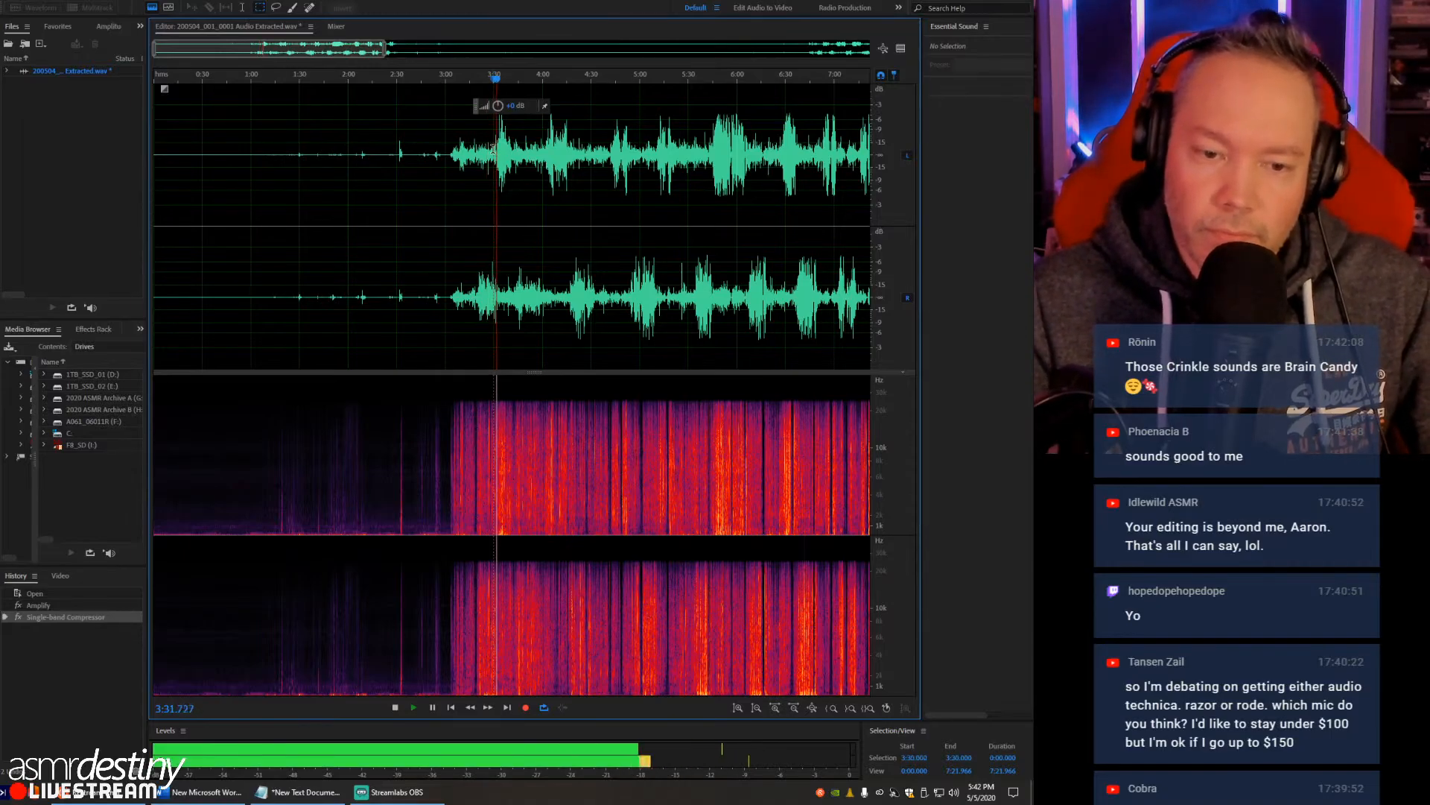
key(space)
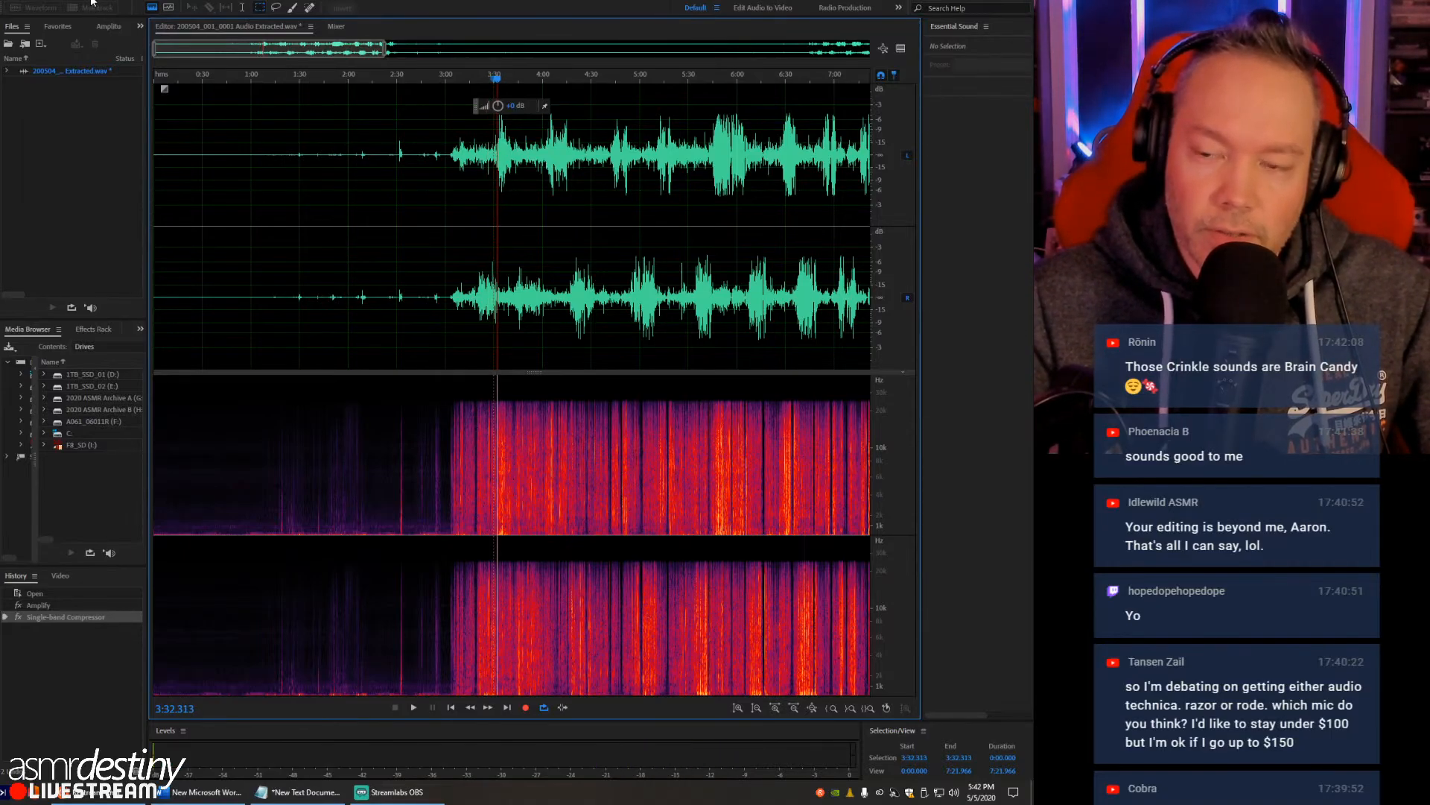
- Open the 30-band Graphic Equalizer effect and load the Gentle Low Boost preset
click(110, 2)
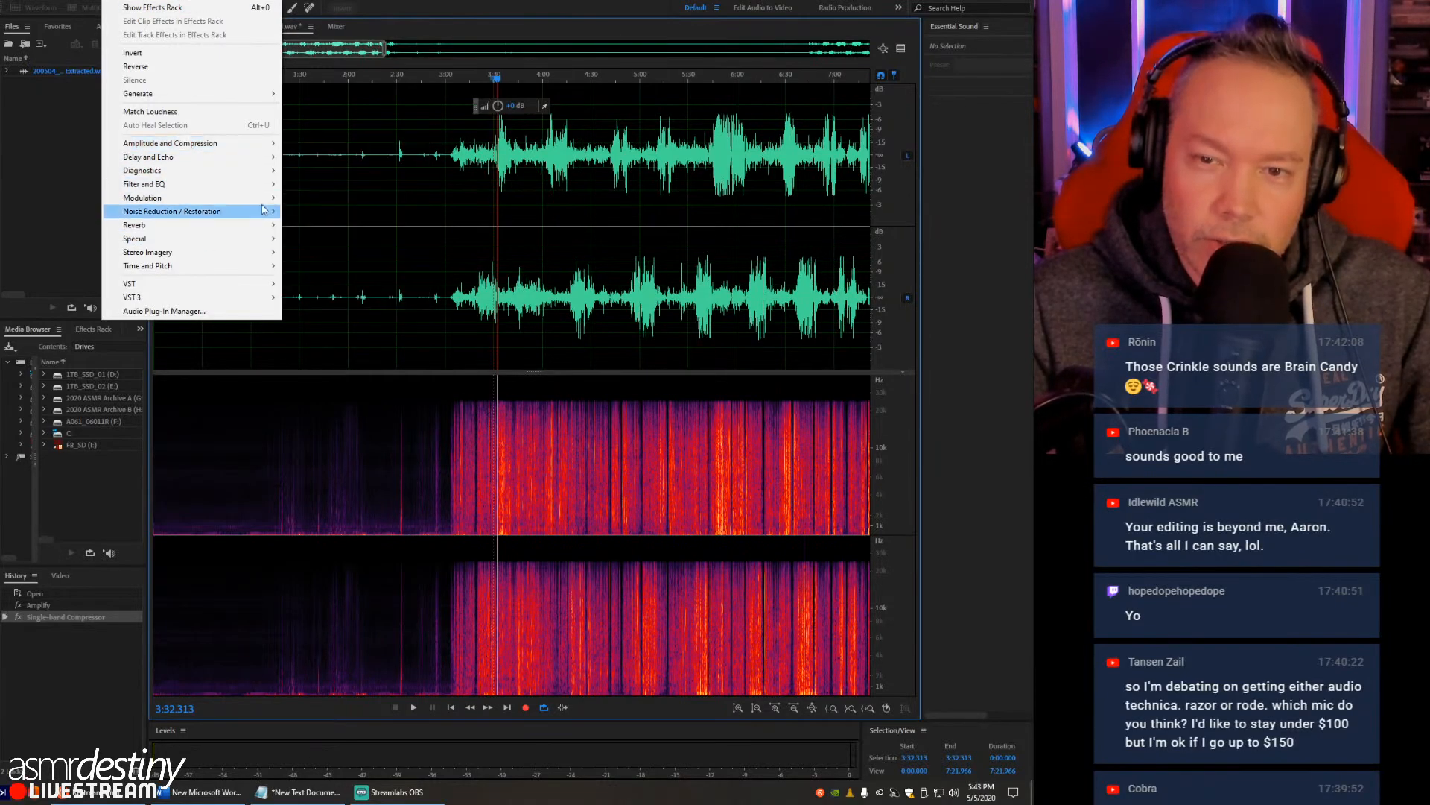
mouse_move(203, 184)
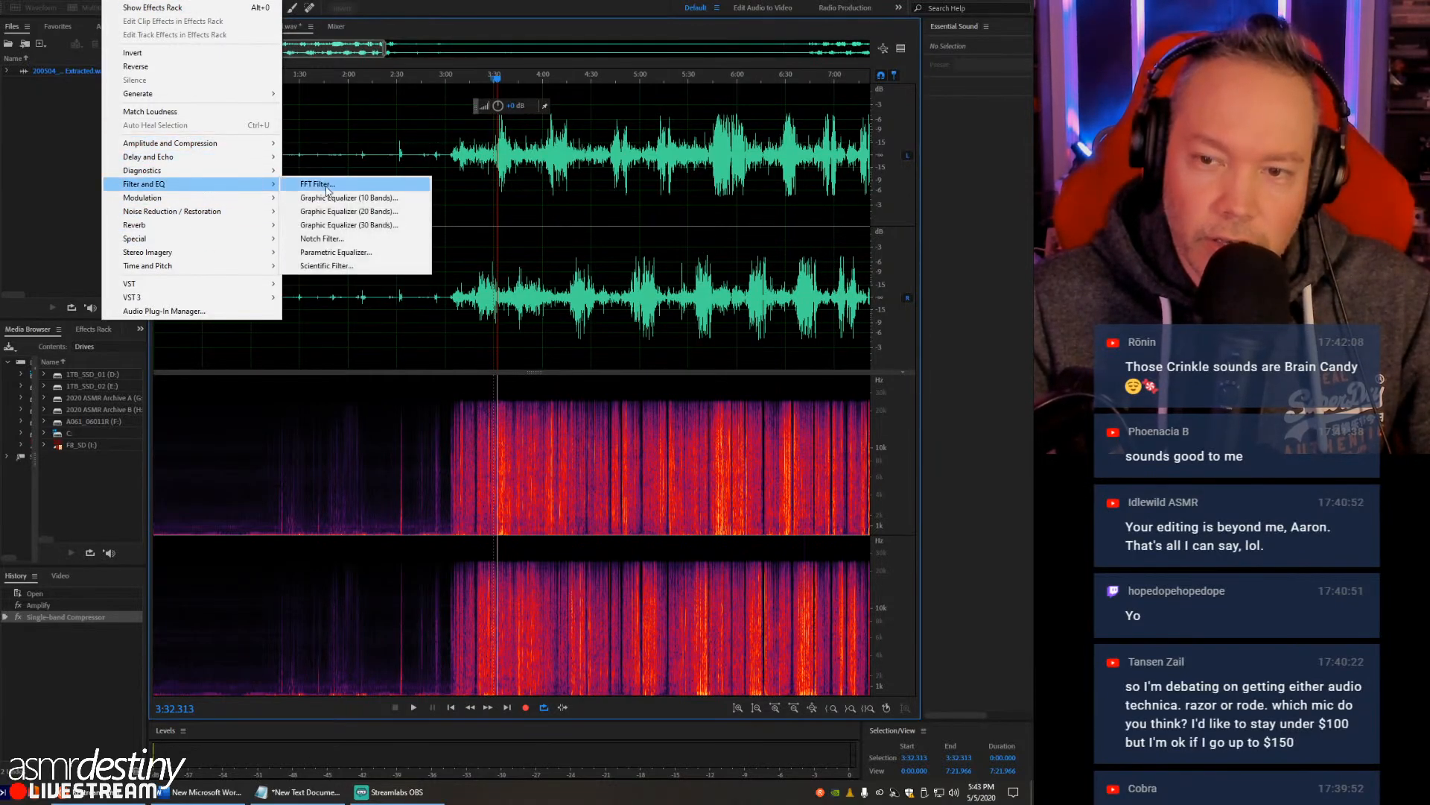
click(349, 224)
drag(62, 211, 587, 164)
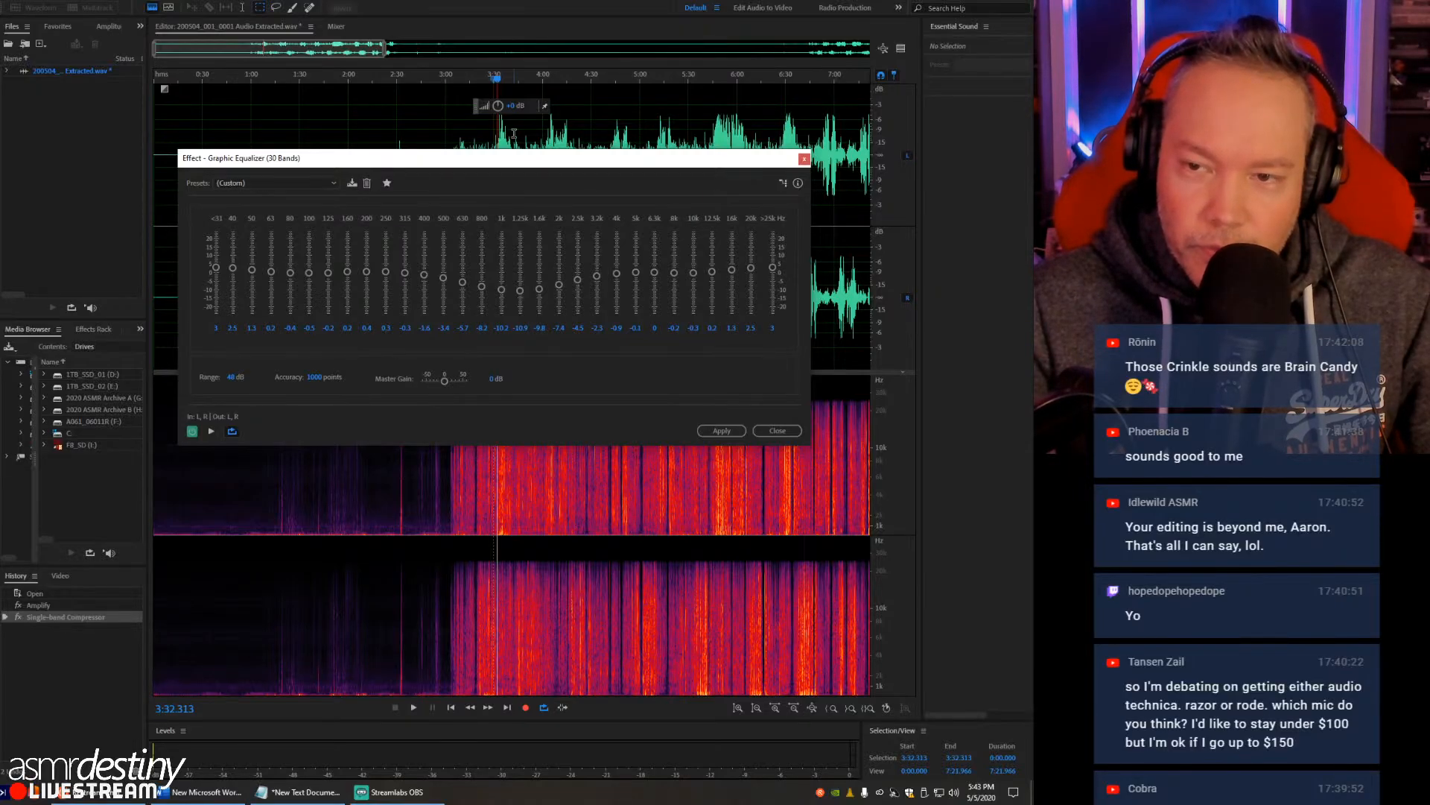
drag(534, 157, 379, 308)
click(496, 157)
click(186, 323)
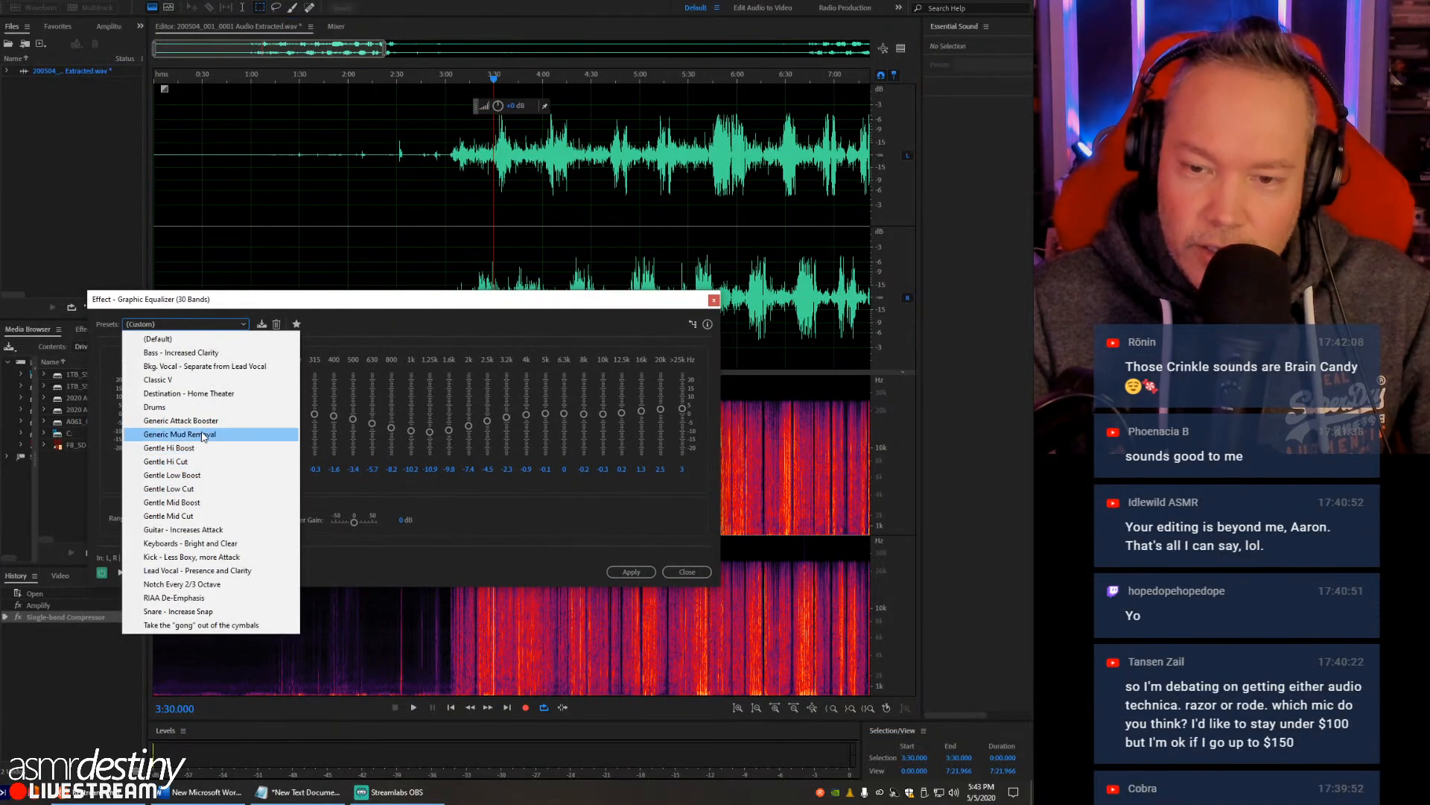
click(194, 480)
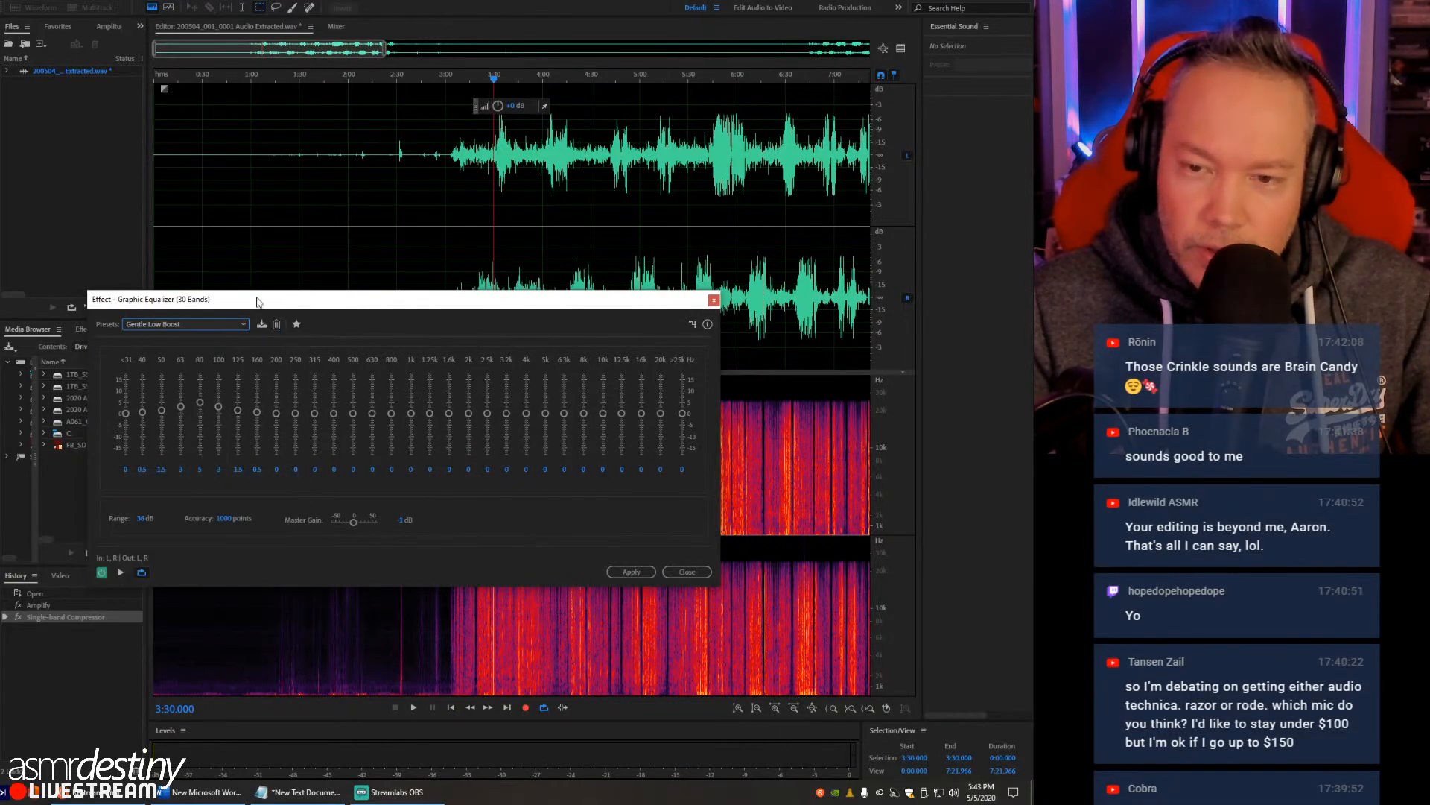
- Preview the crinkling from about 3:23, comparing the sound with the equalizer bypassed and enabled
key(space)
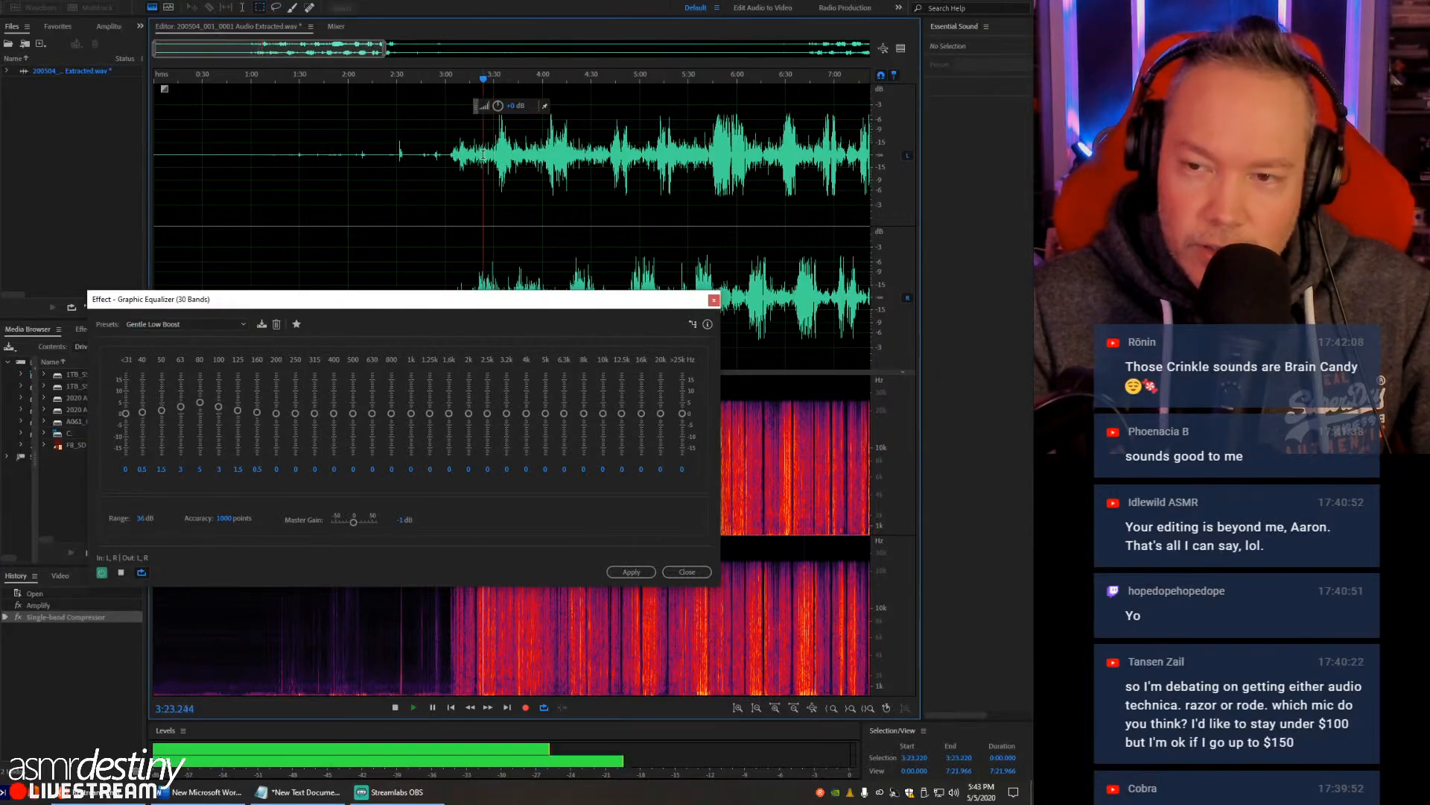
click(102, 576)
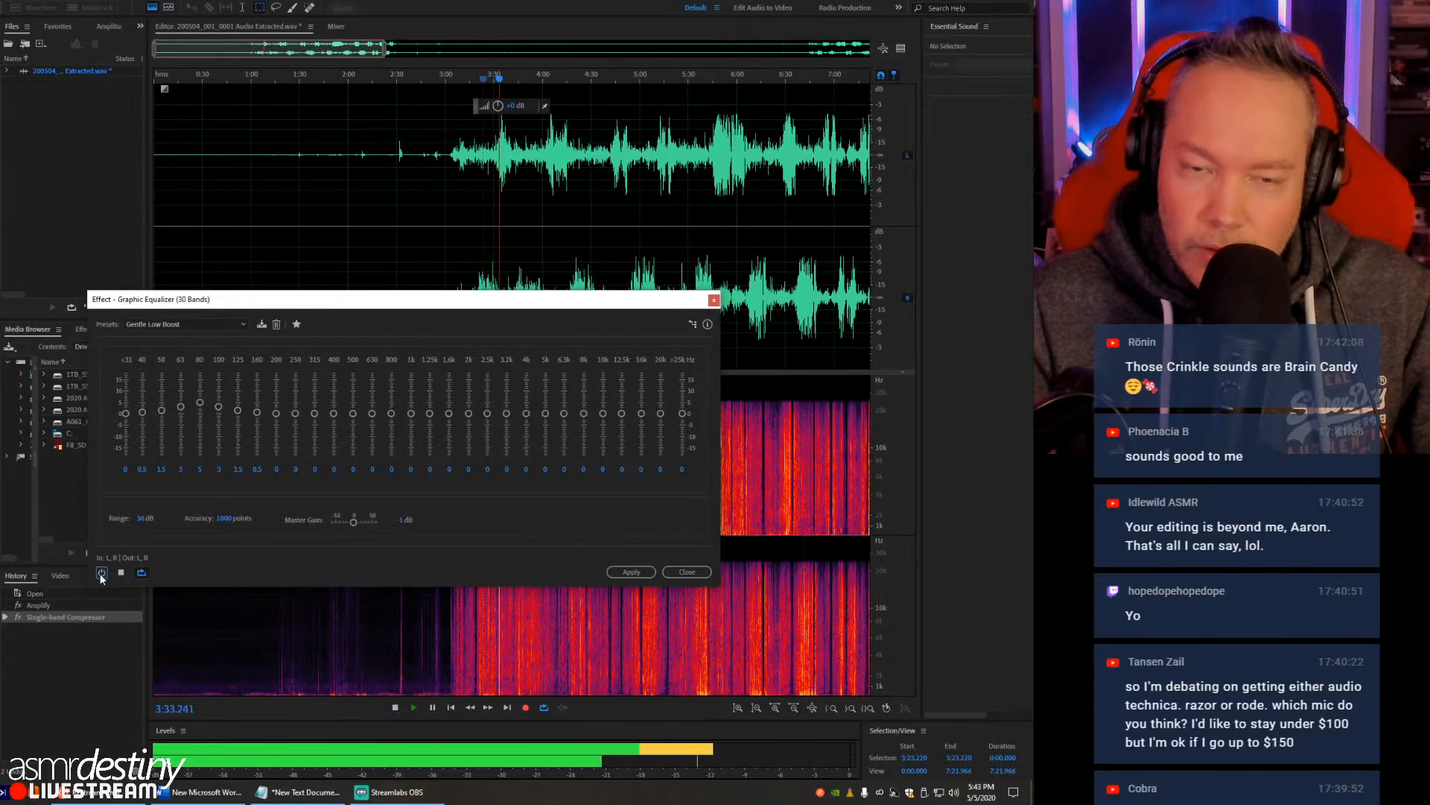
click(101, 572)
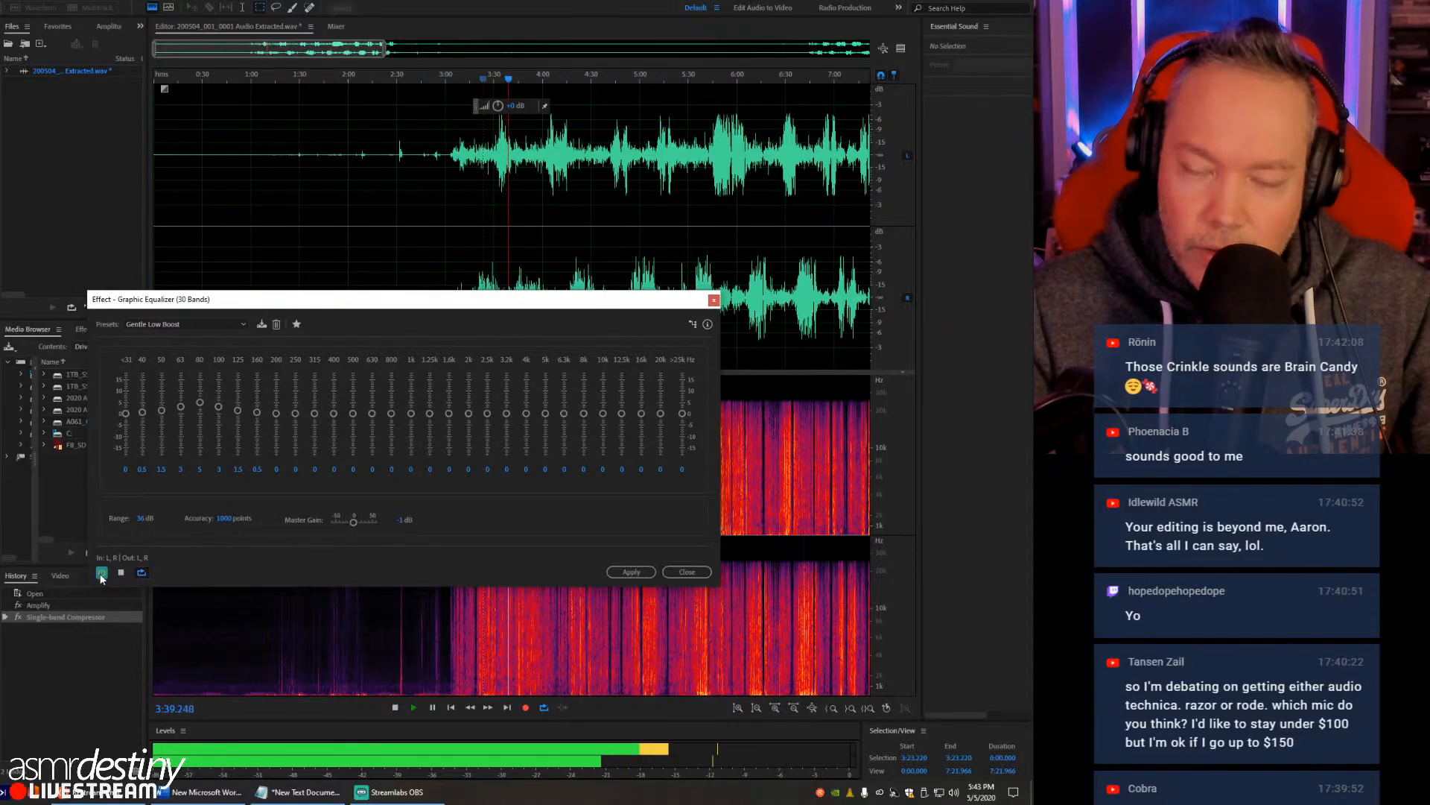
key(space)
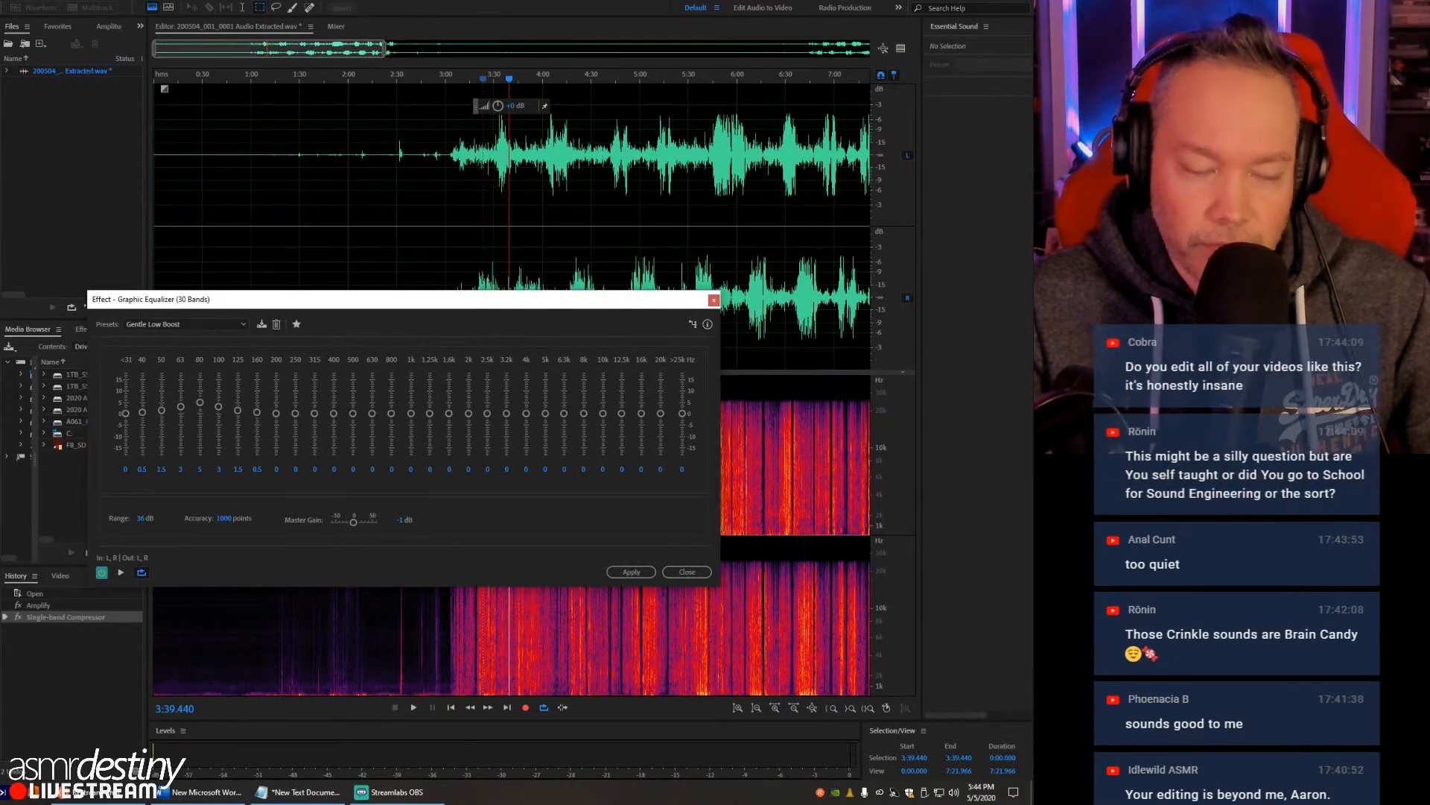
- Listen again to the low-boosted crinkling from about 3:26, and stop playback
click(487, 155)
key(space)
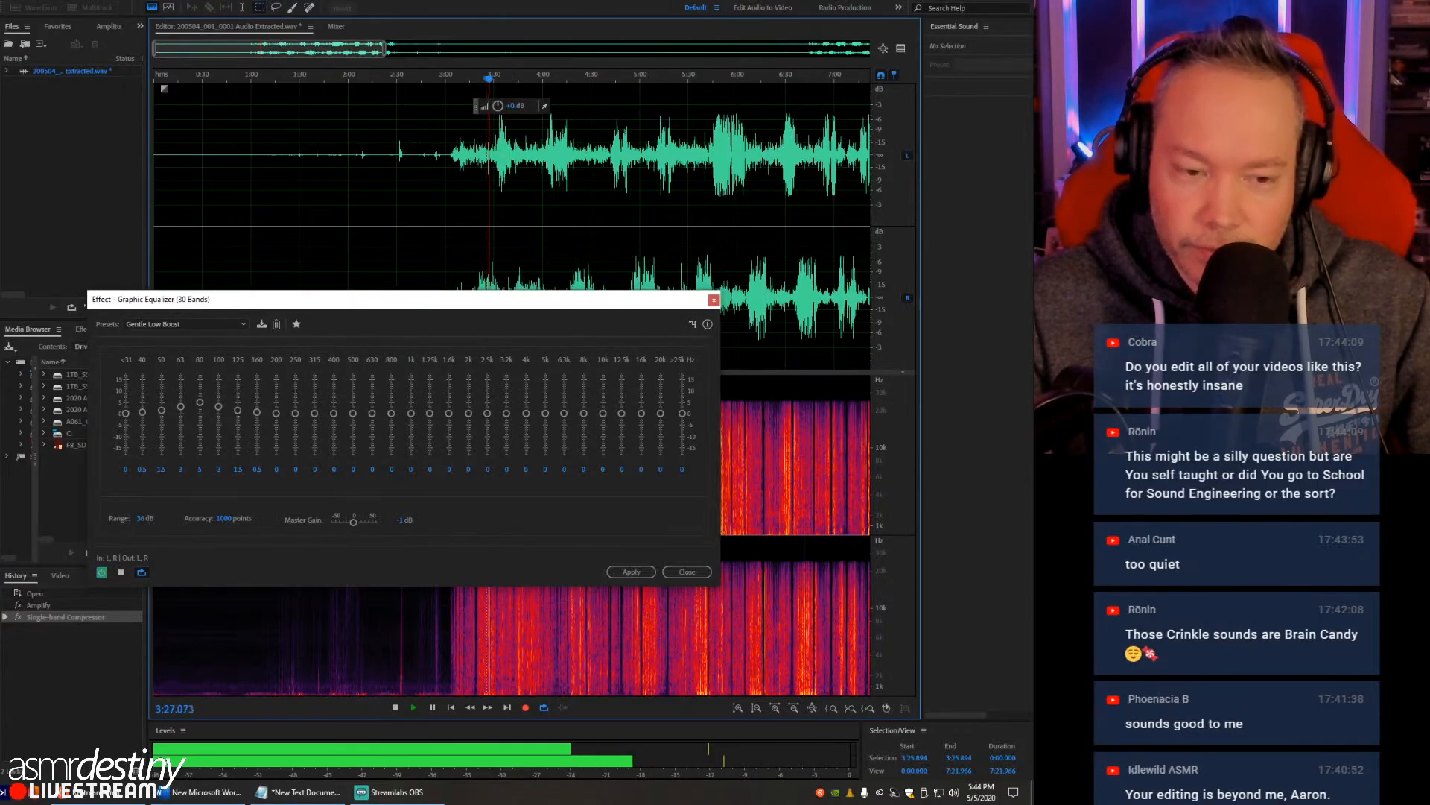
key(alt+Tab)
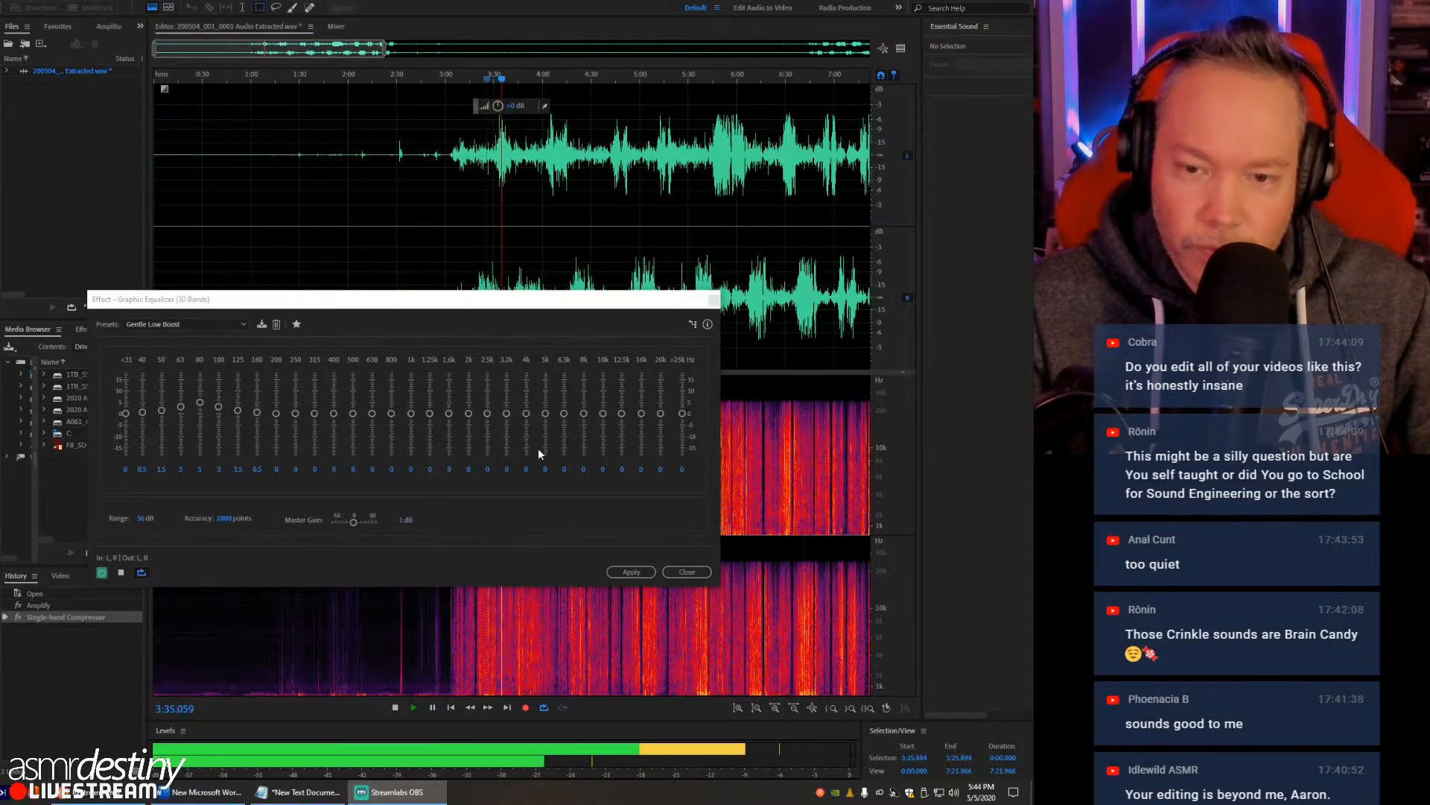
click(447, 155)
key(space)
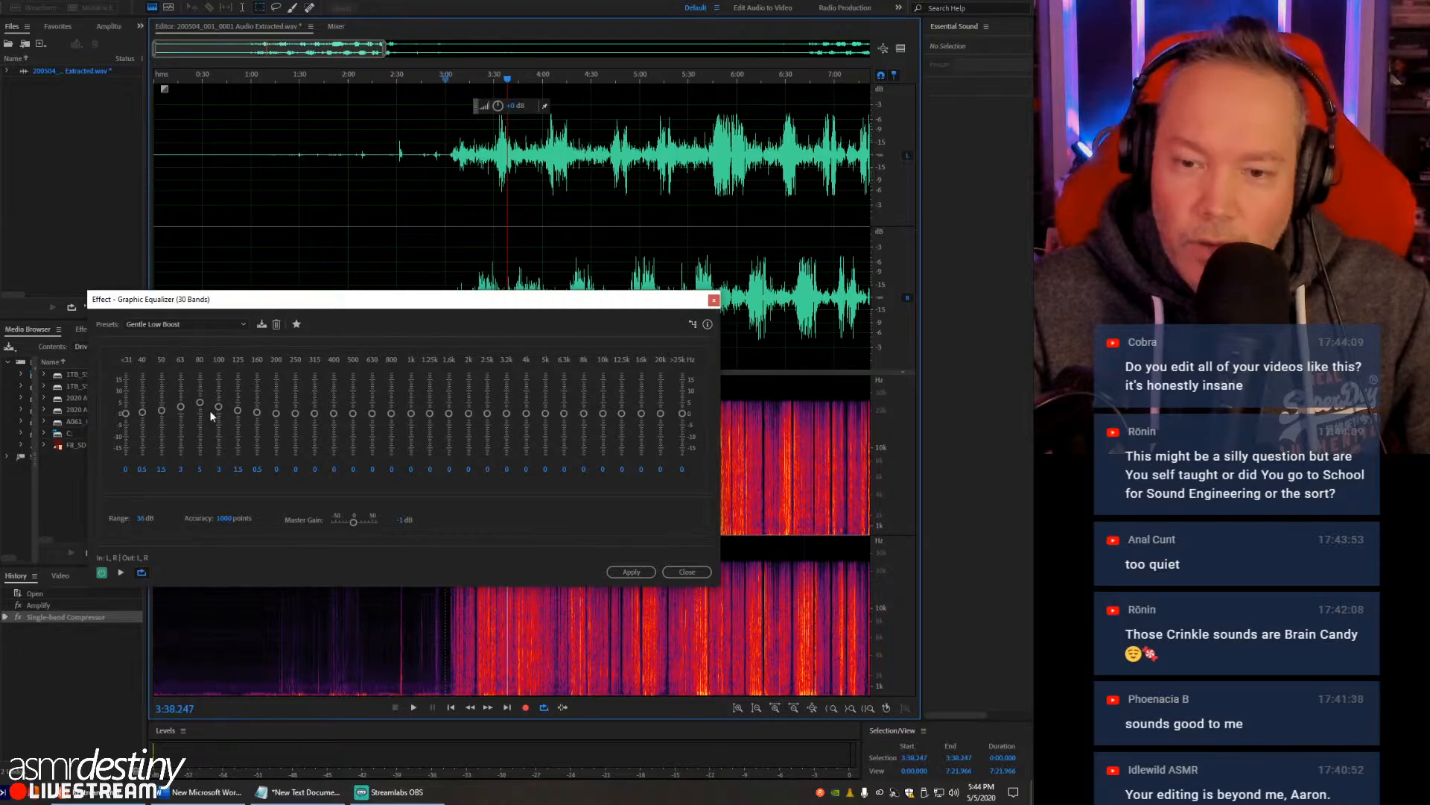
- Try the Bass - Increased Clarity preset, and return to Gentle Low Boost
click(167, 324)
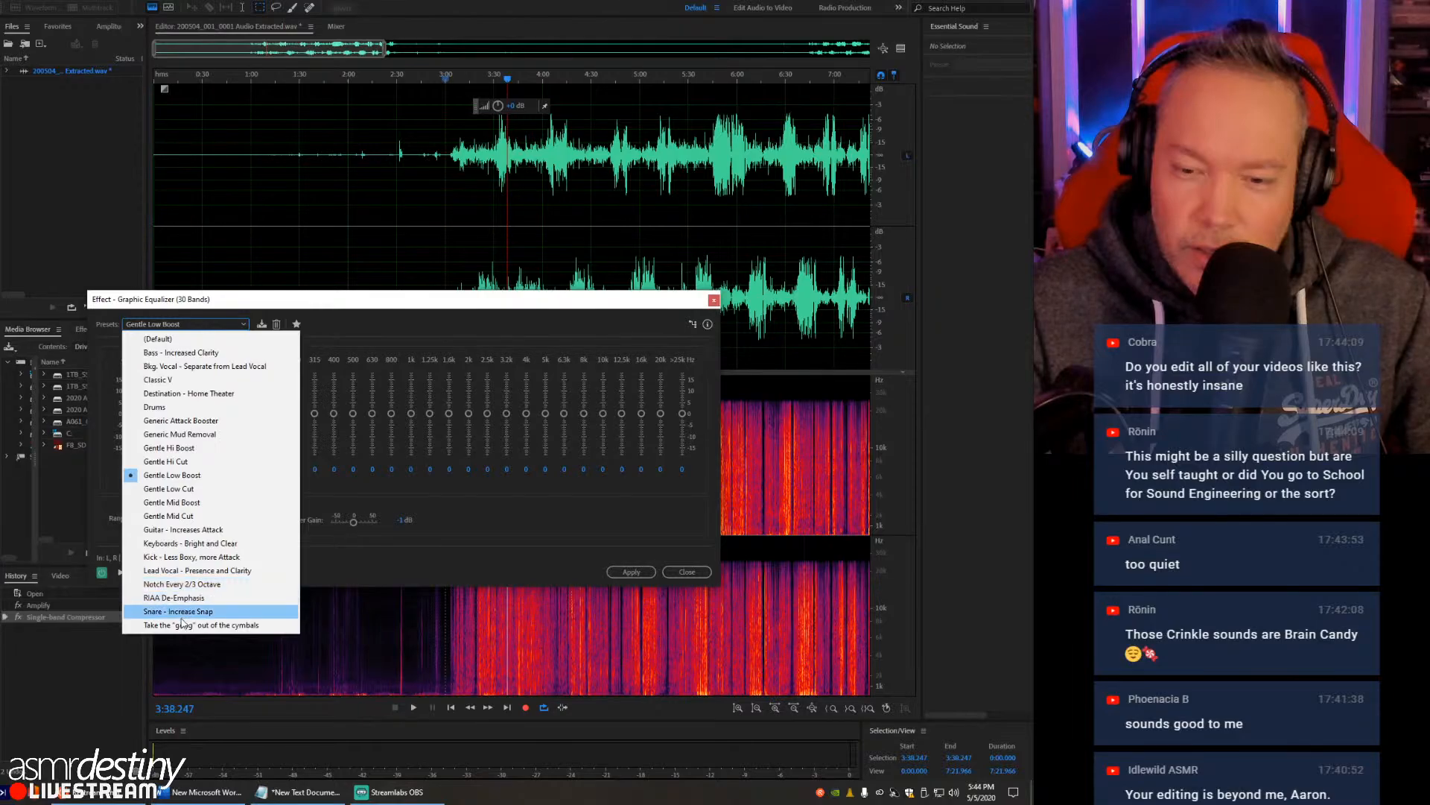
click(198, 352)
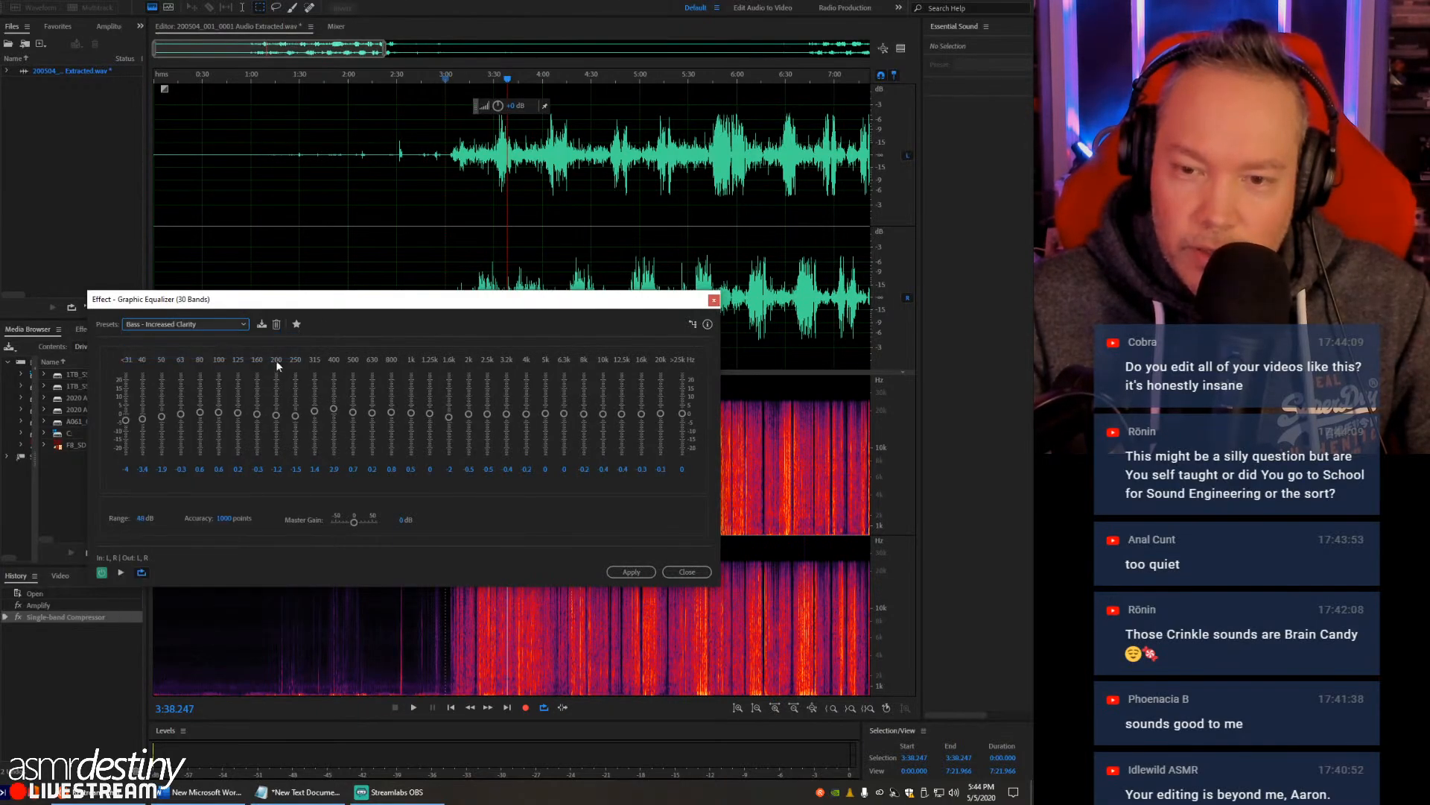
click(210, 327)
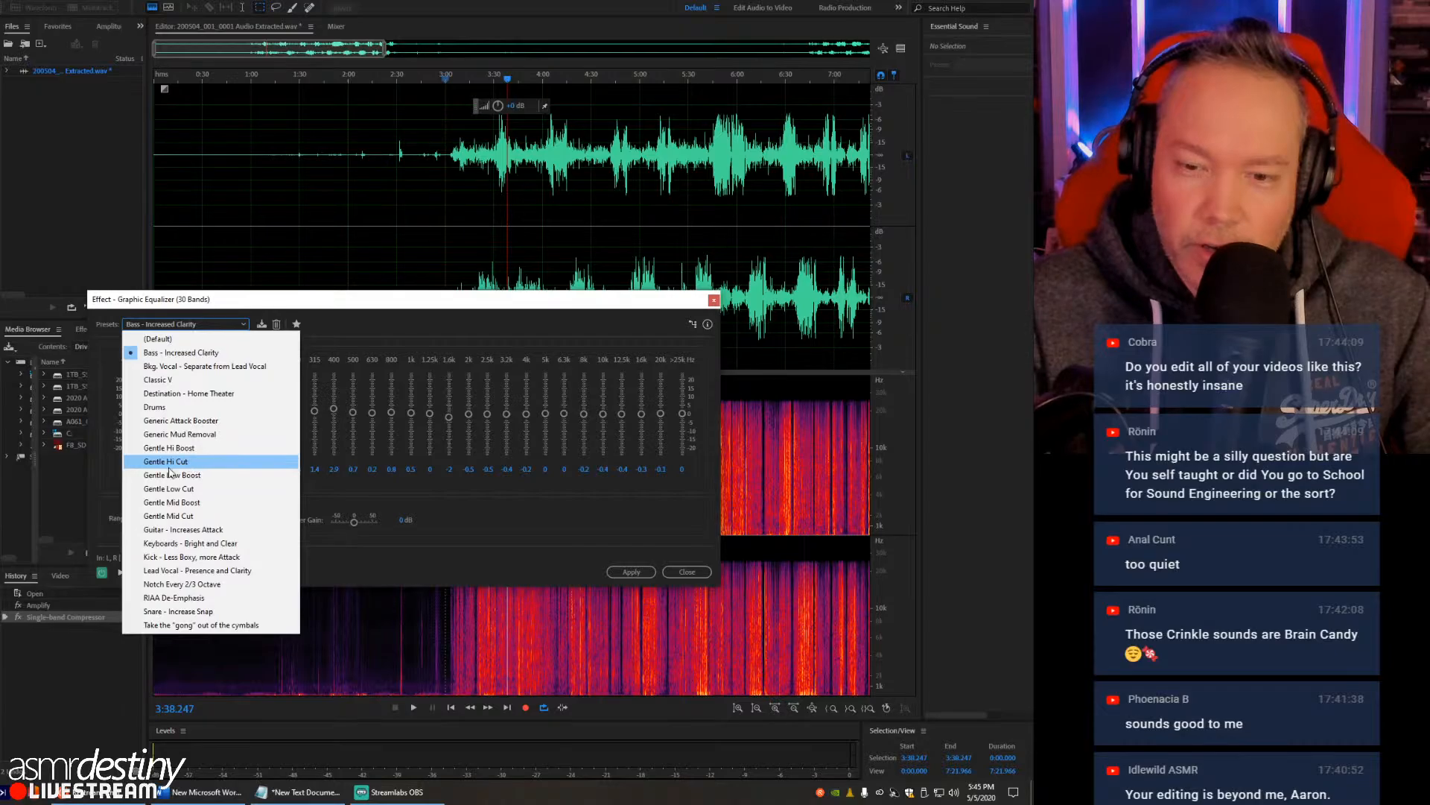
click(223, 474)
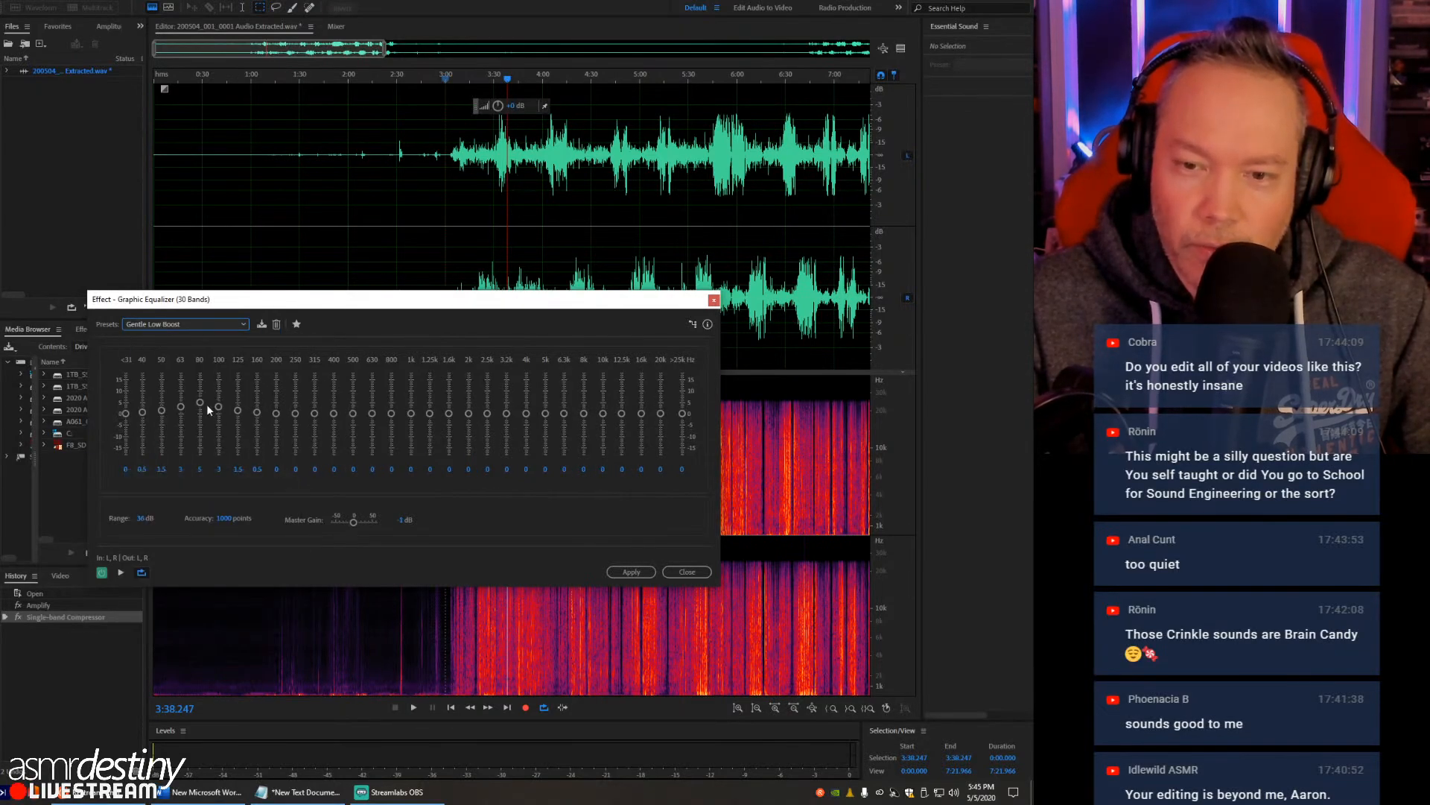
- Raise the 40 to 125 Hz bands to 4.5, 5, 8.7, 13.7, 9 and 4.2 dB, and preview the result from 3:30
drag(203, 401, 201, 382)
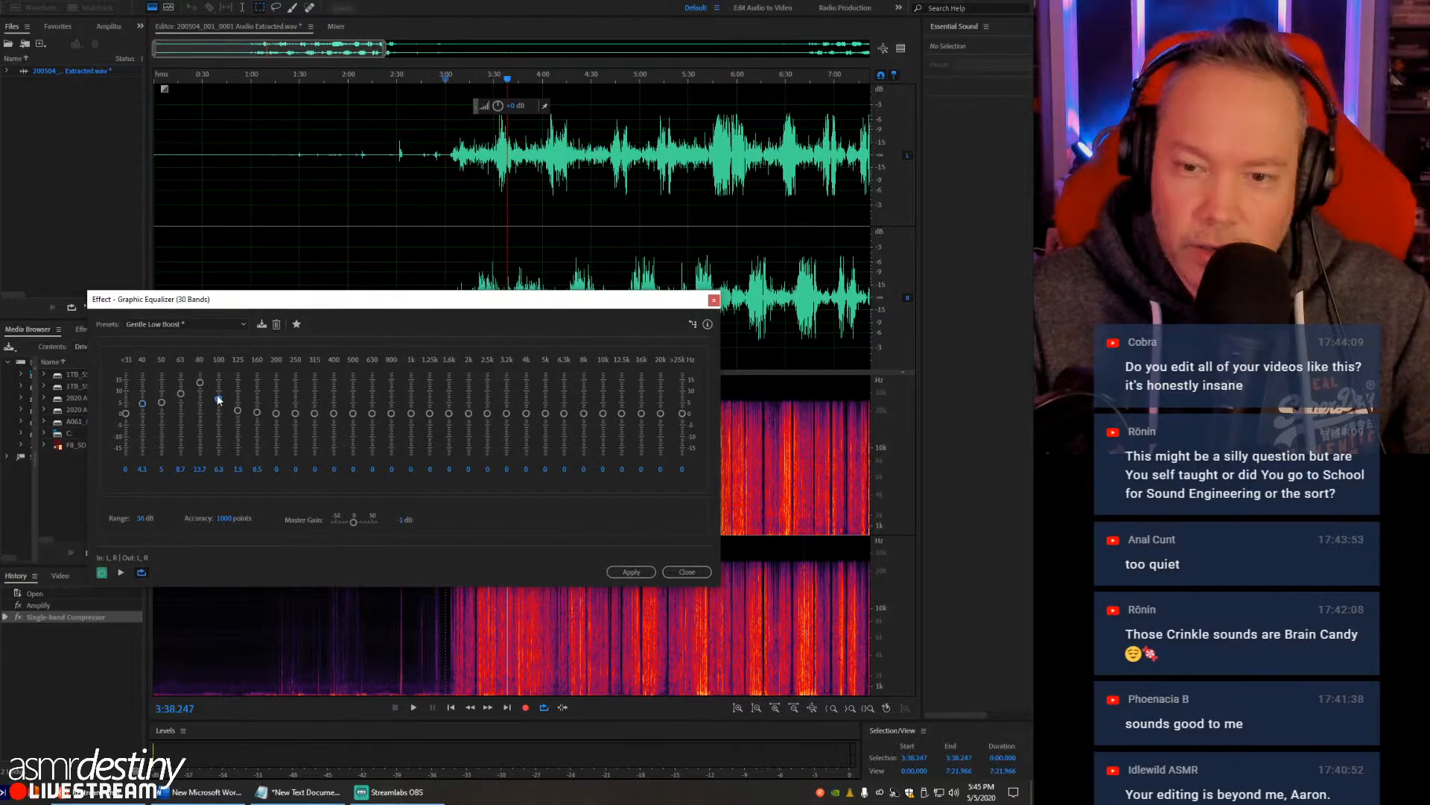
drag(237, 405, 237, 406)
click(482, 153)
key(space)
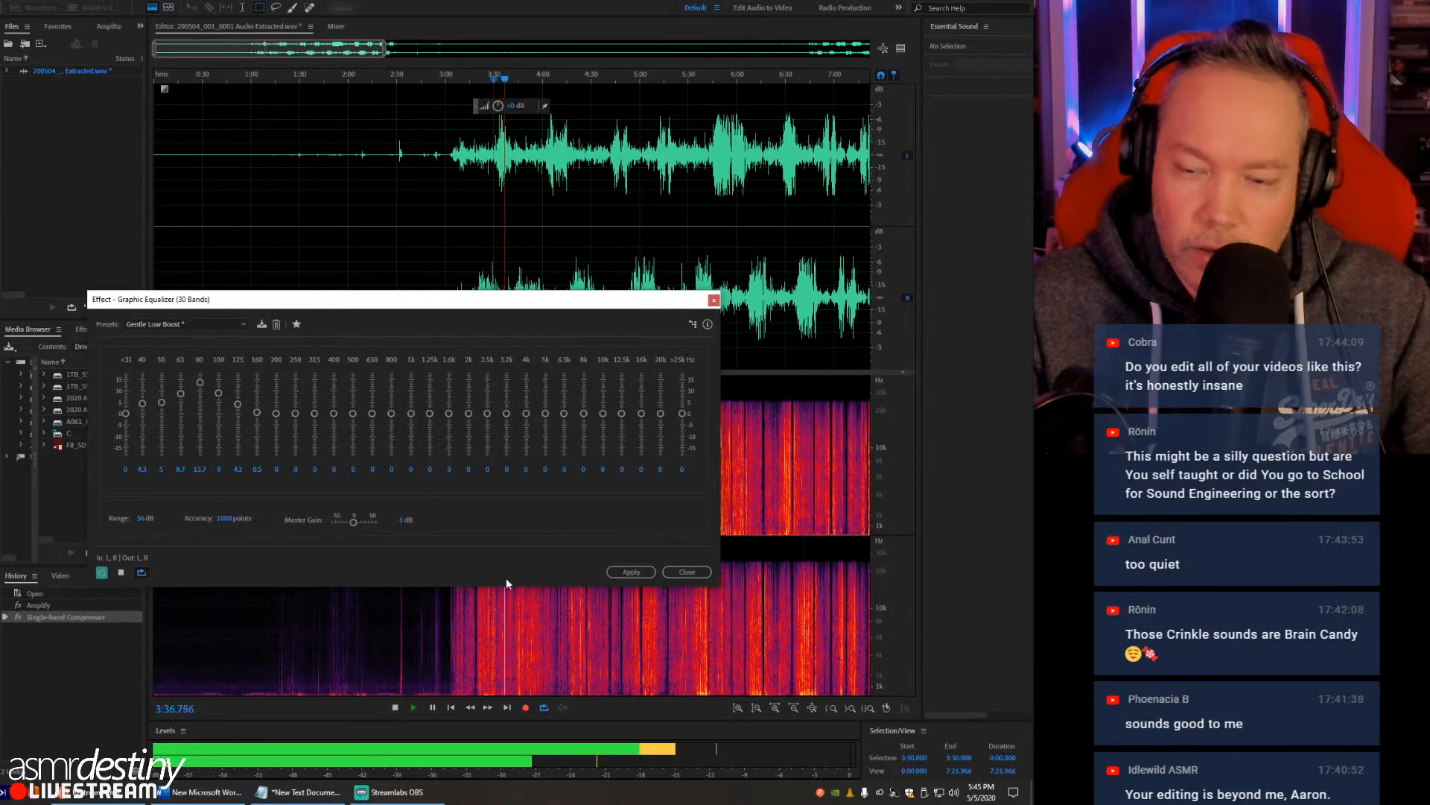
key(space)
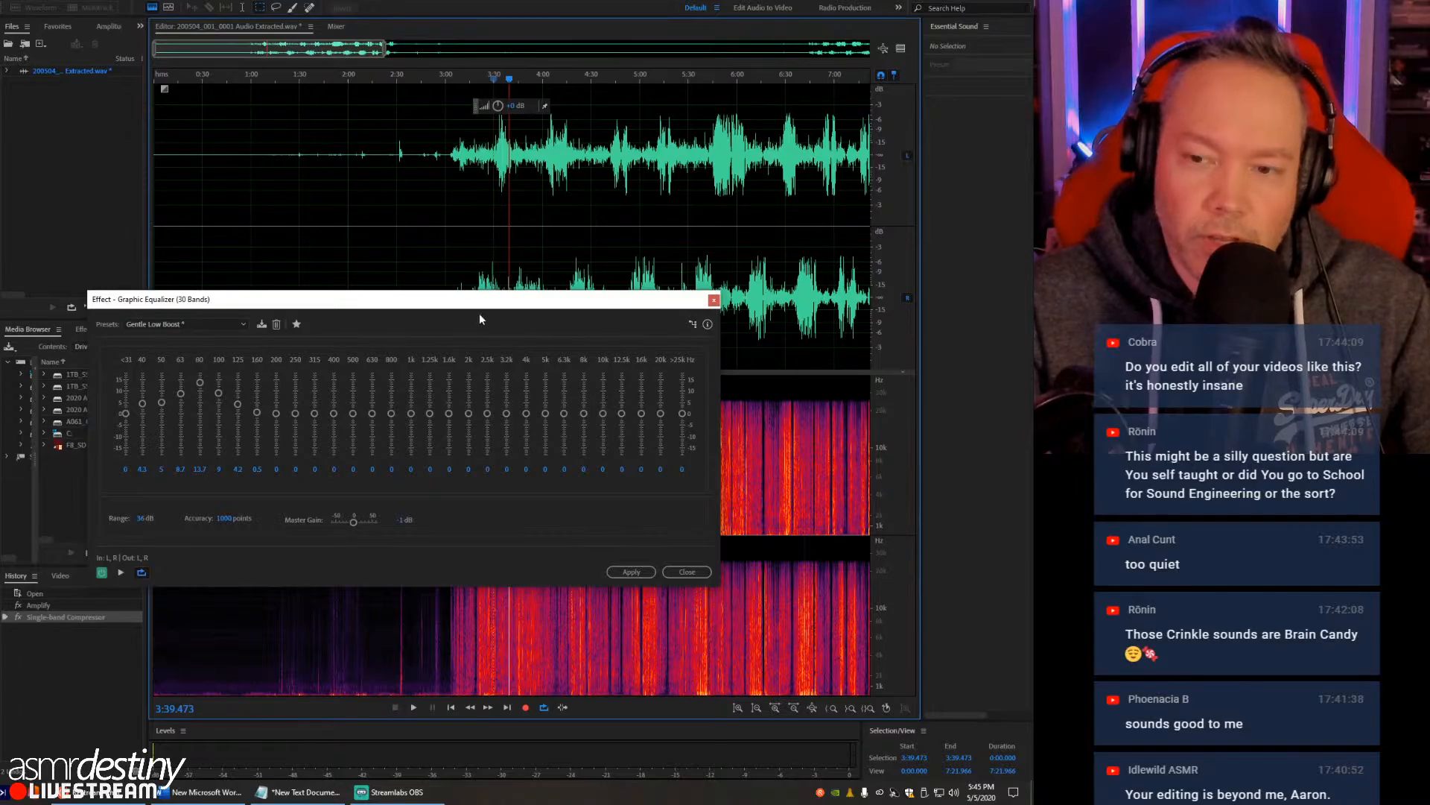
- Move the equalizer window aside and apply the customized low boost to the whole recording
drag(469, 301, 340, 260)
click(489, 168)
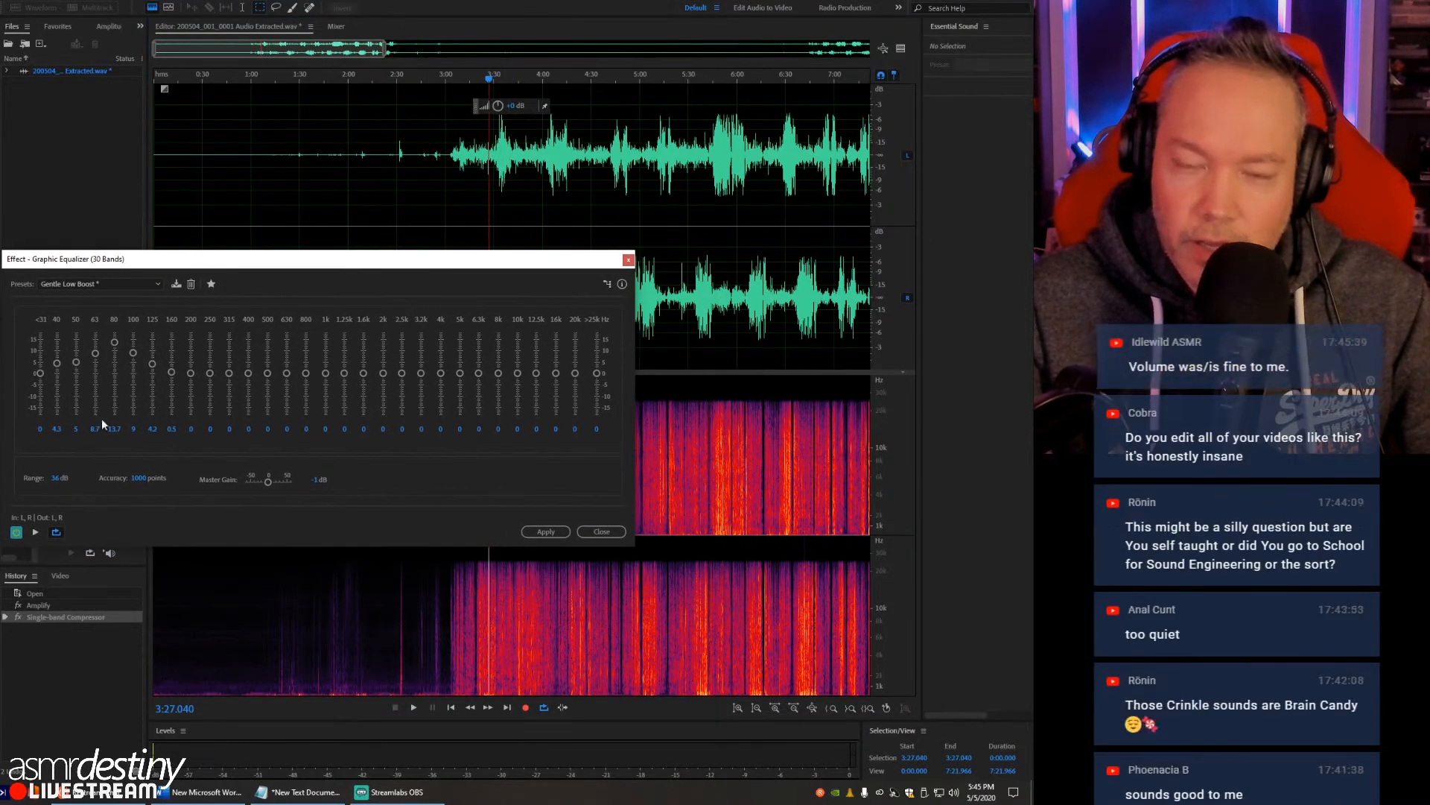
click(546, 531)
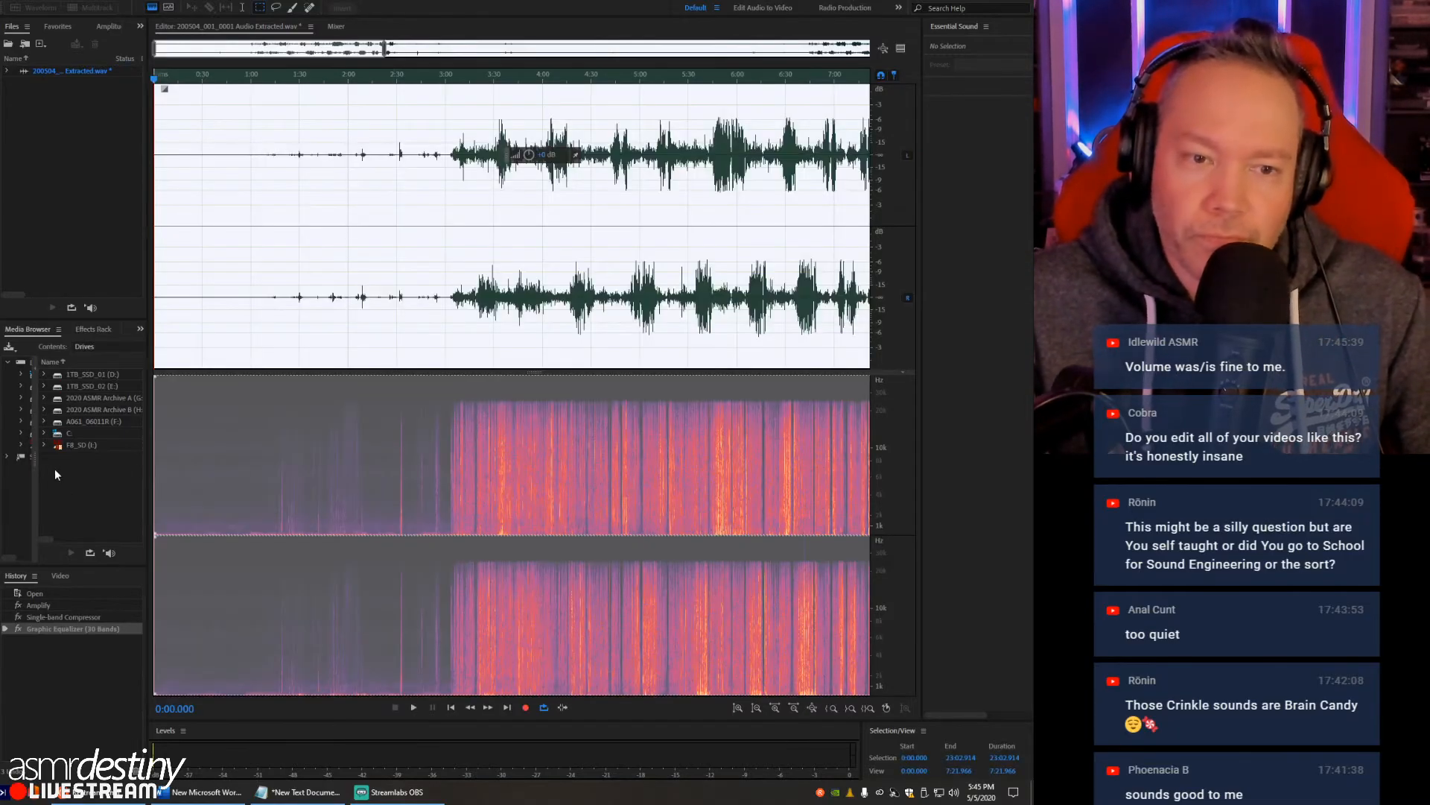
- Listen to the quiet opening of the recording from about 0:13, and stop playback
click(261, 167)
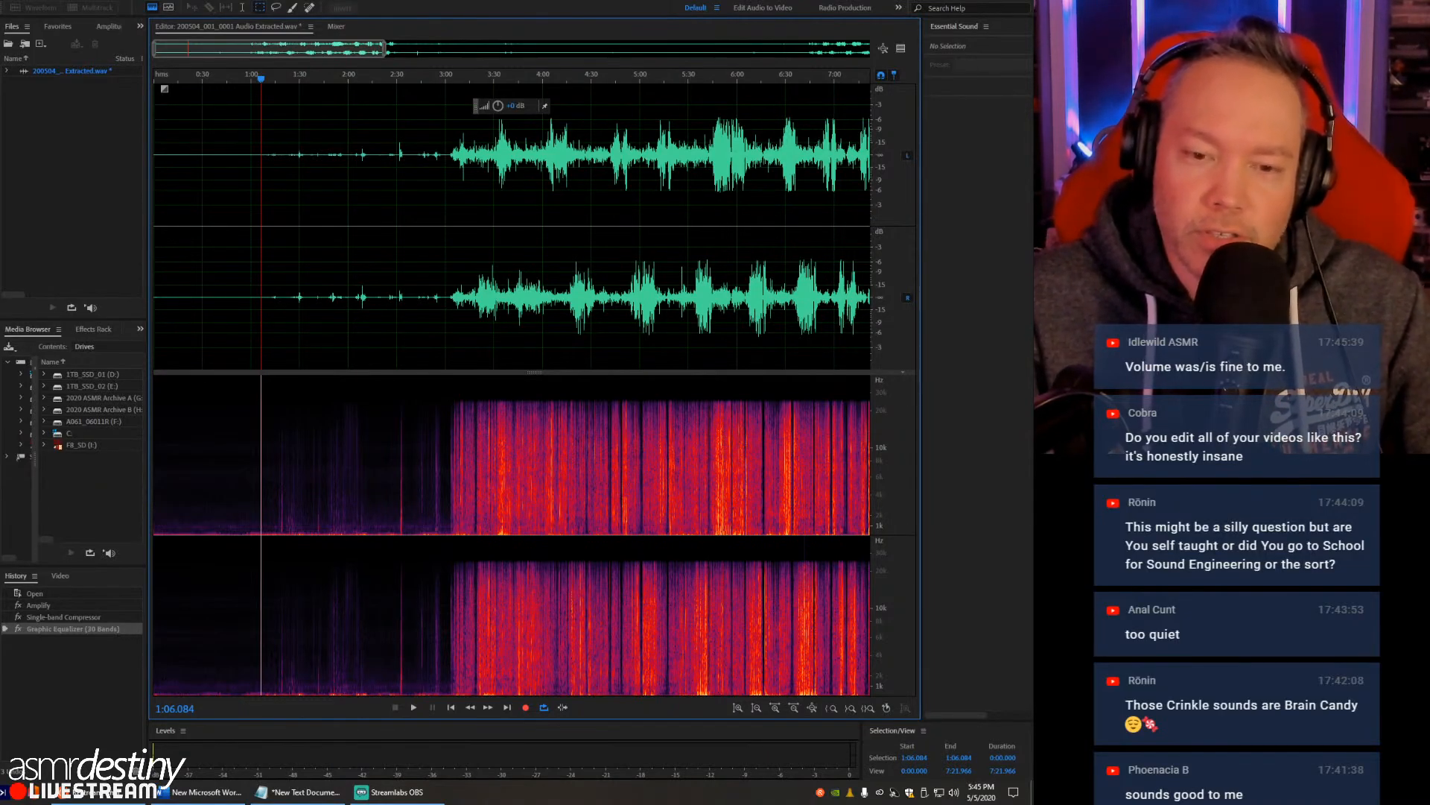
click(184, 223)
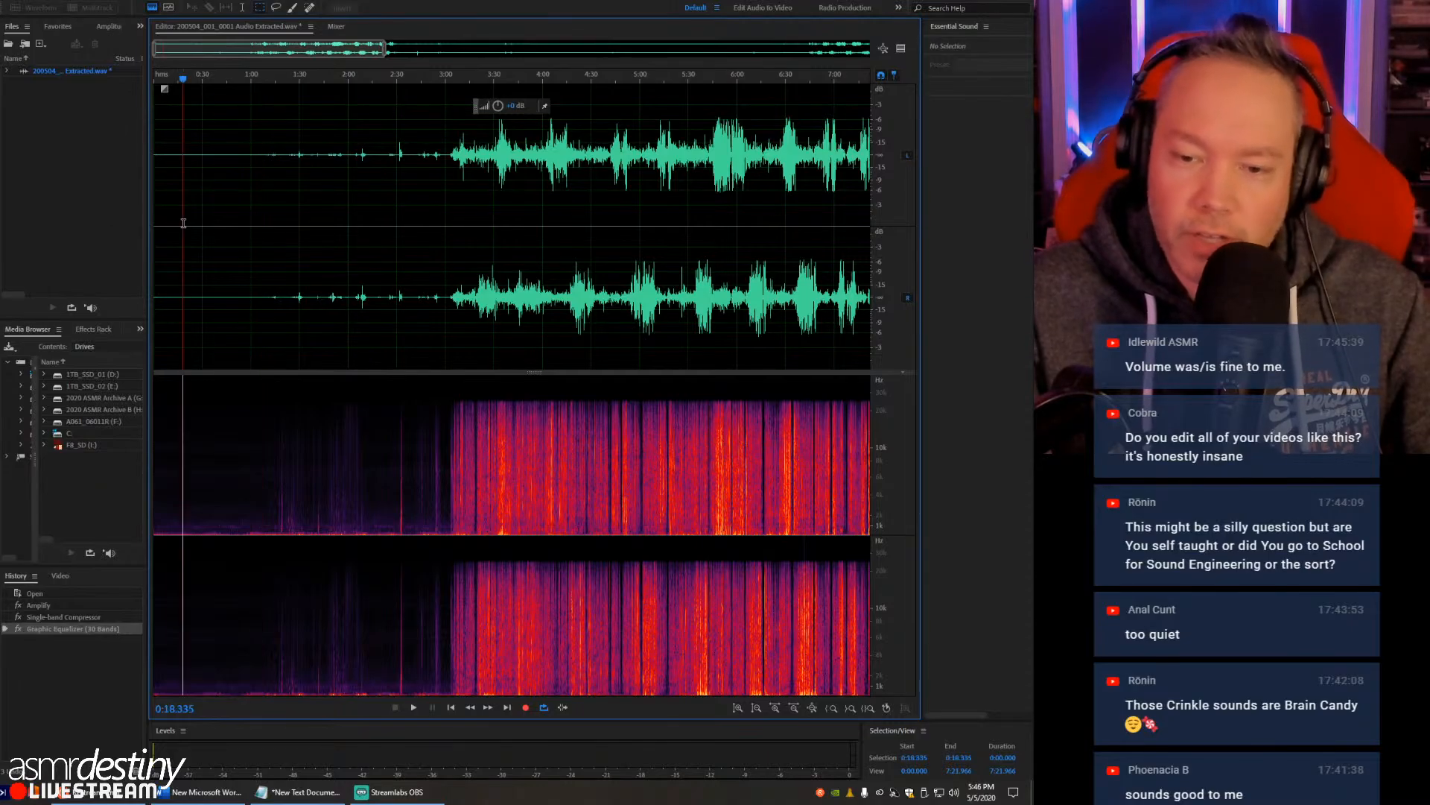
scroll(184, 222, up, 7)
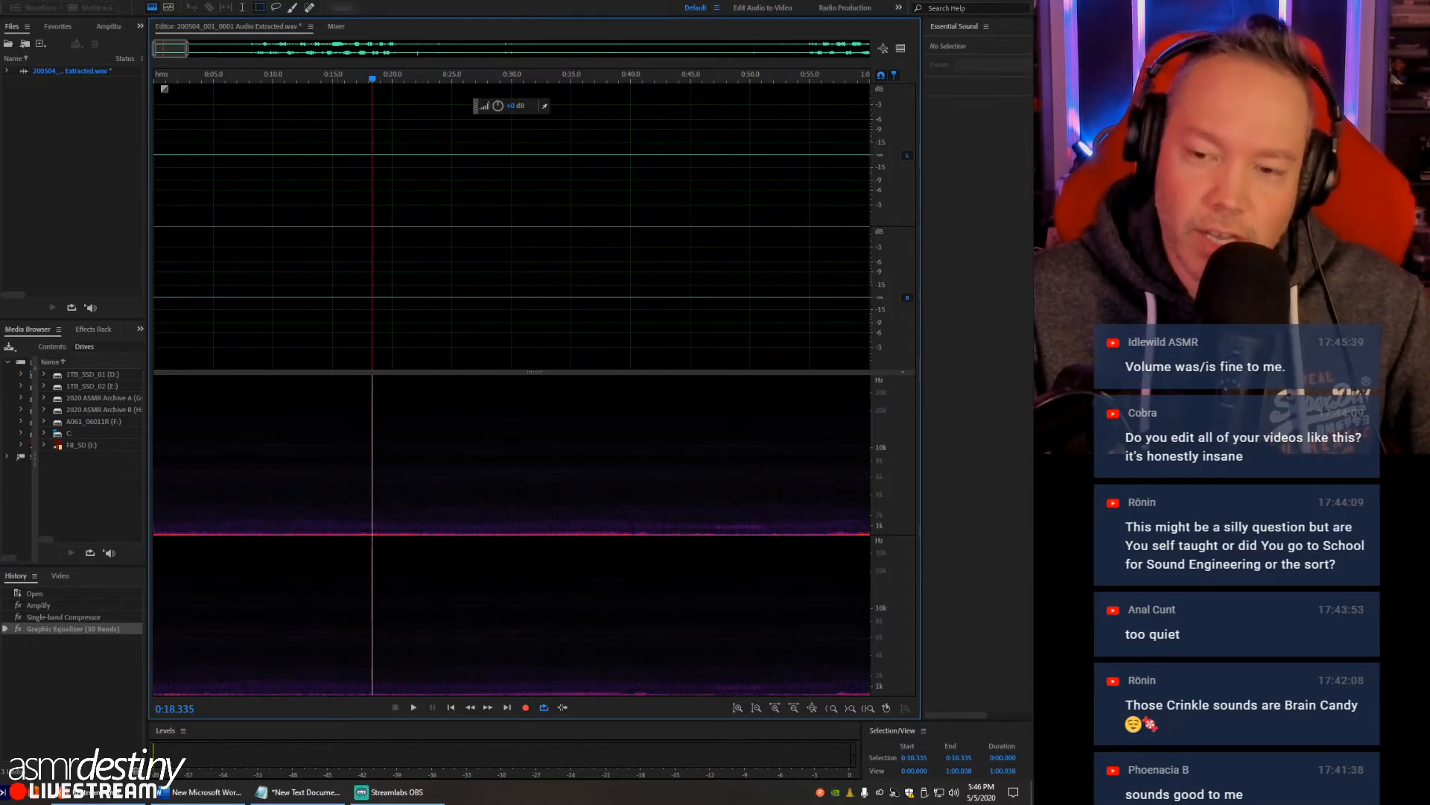
click(312, 417)
key(space)
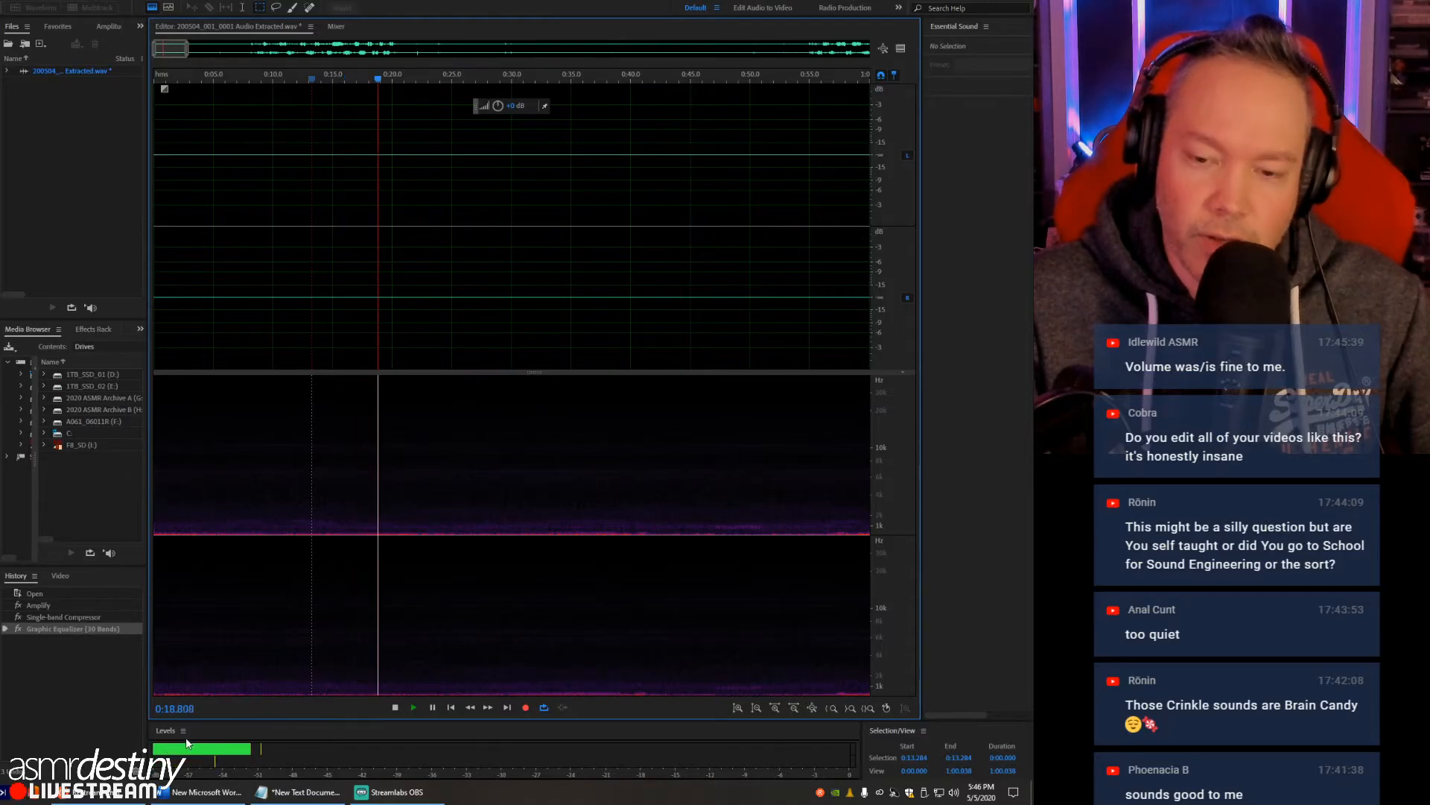
key(space)
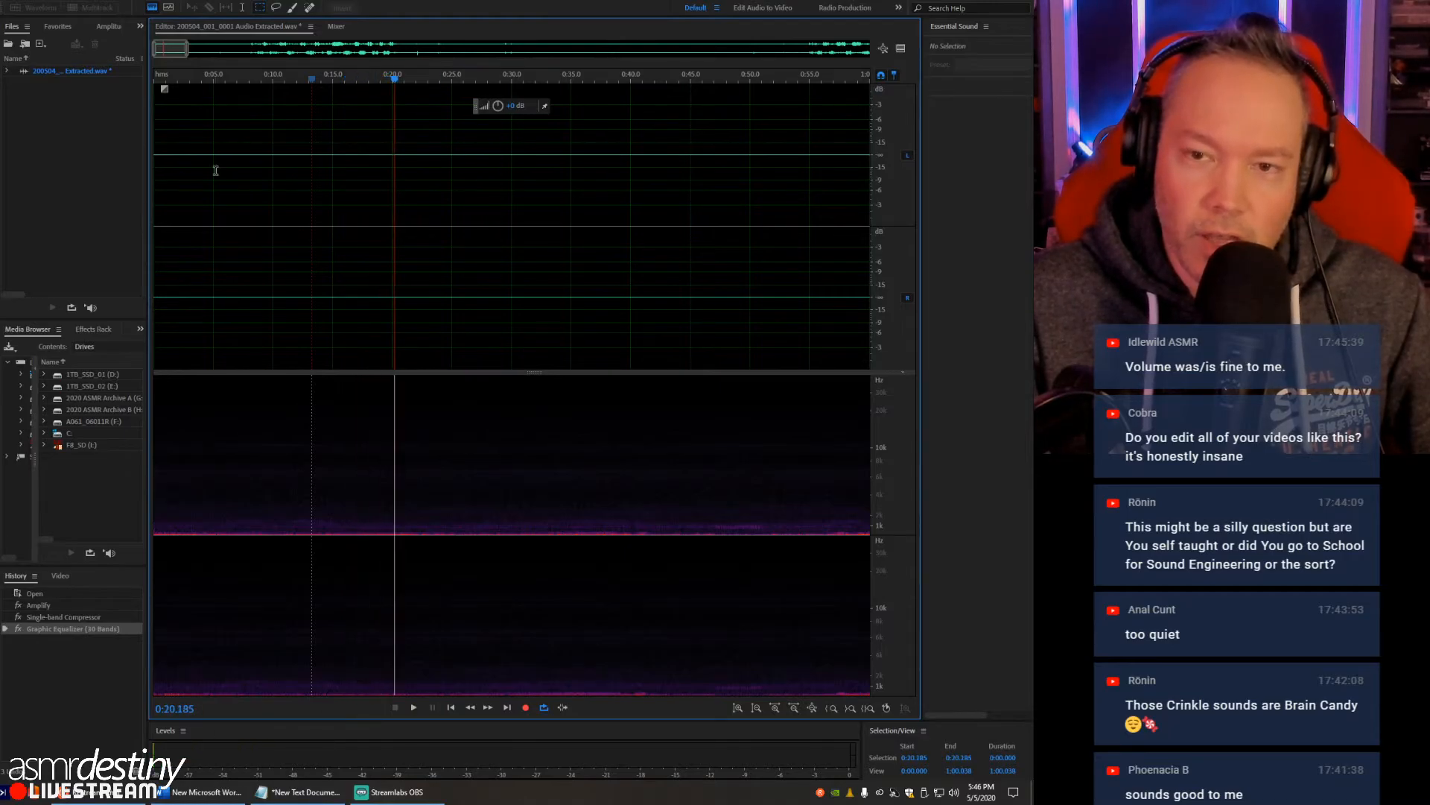
- Select the quiet passage from about 0:12 to 0:27 across all frequencies, and open the Noise Reduction (process) effect
click(96, 1)
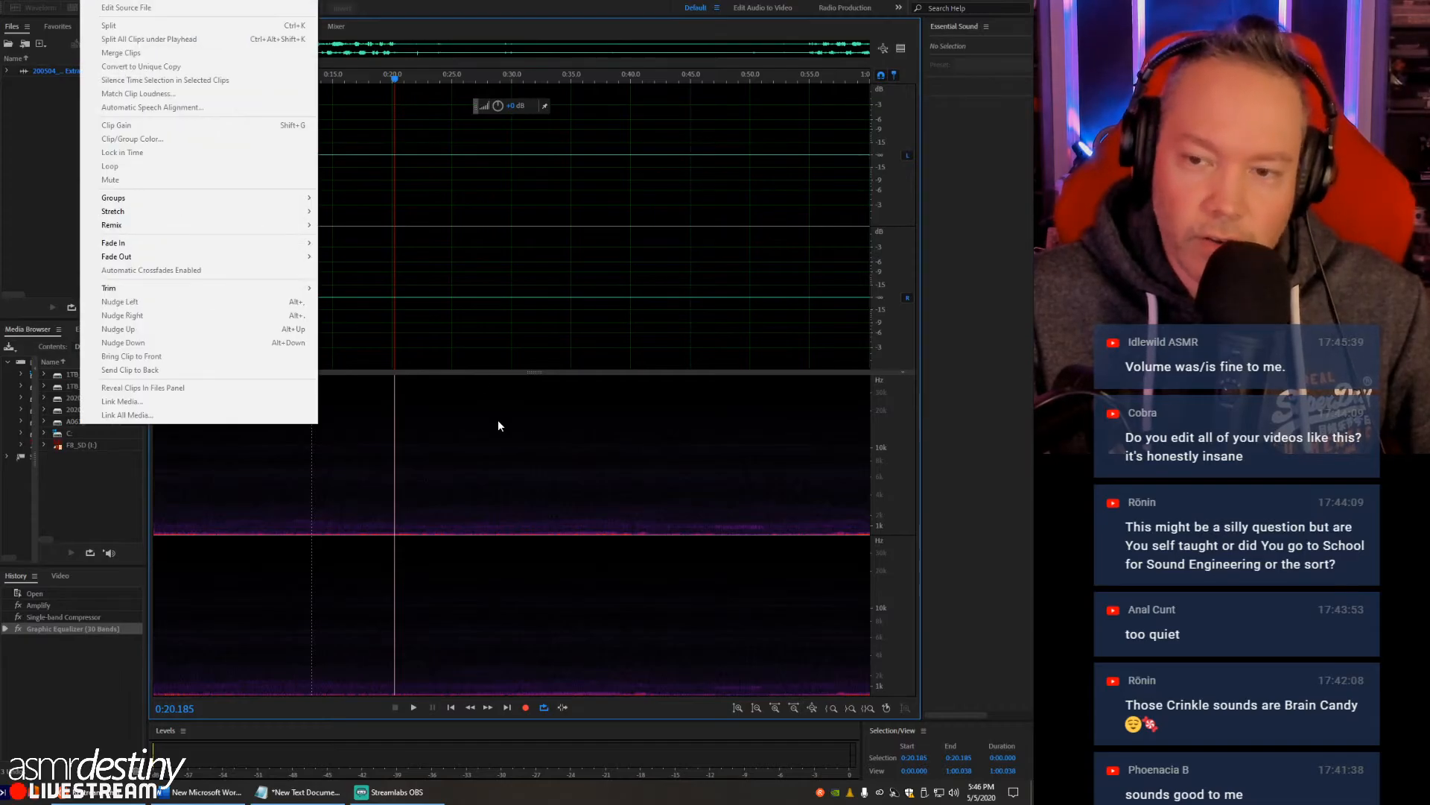
click(470, 425)
drag(294, 383, 479, 693)
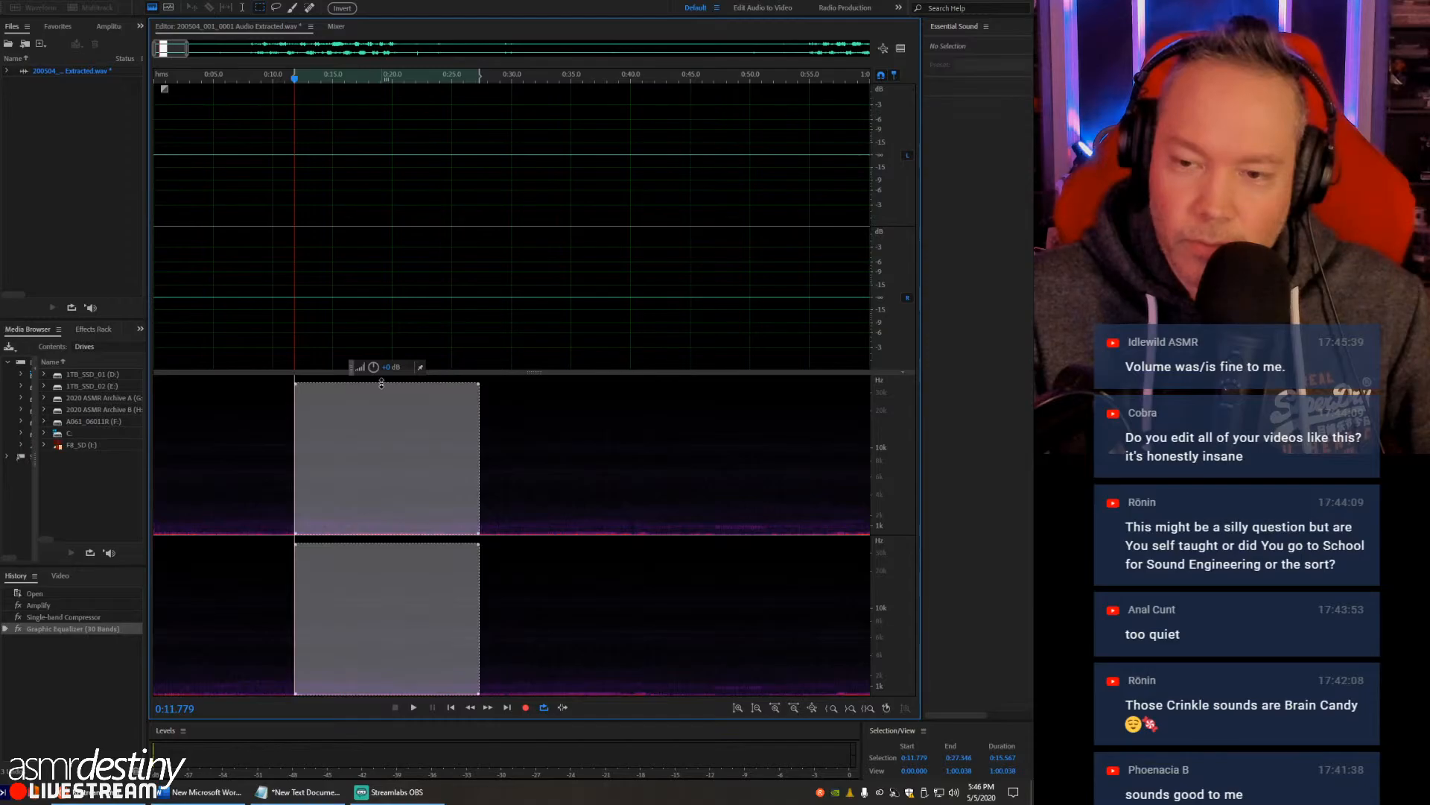
drag(381, 383, 380, 360)
click(127, 0)
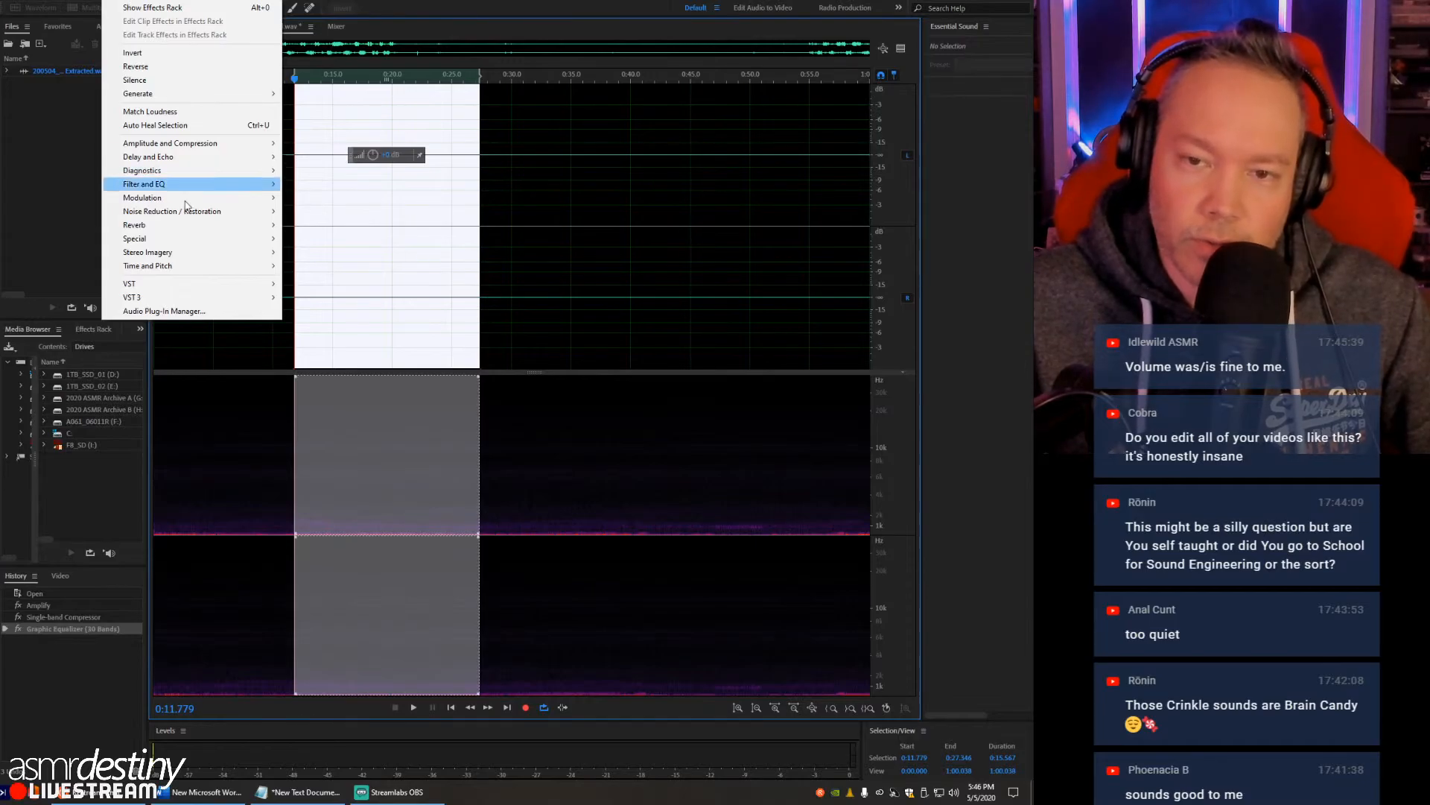
mouse_move(199, 216)
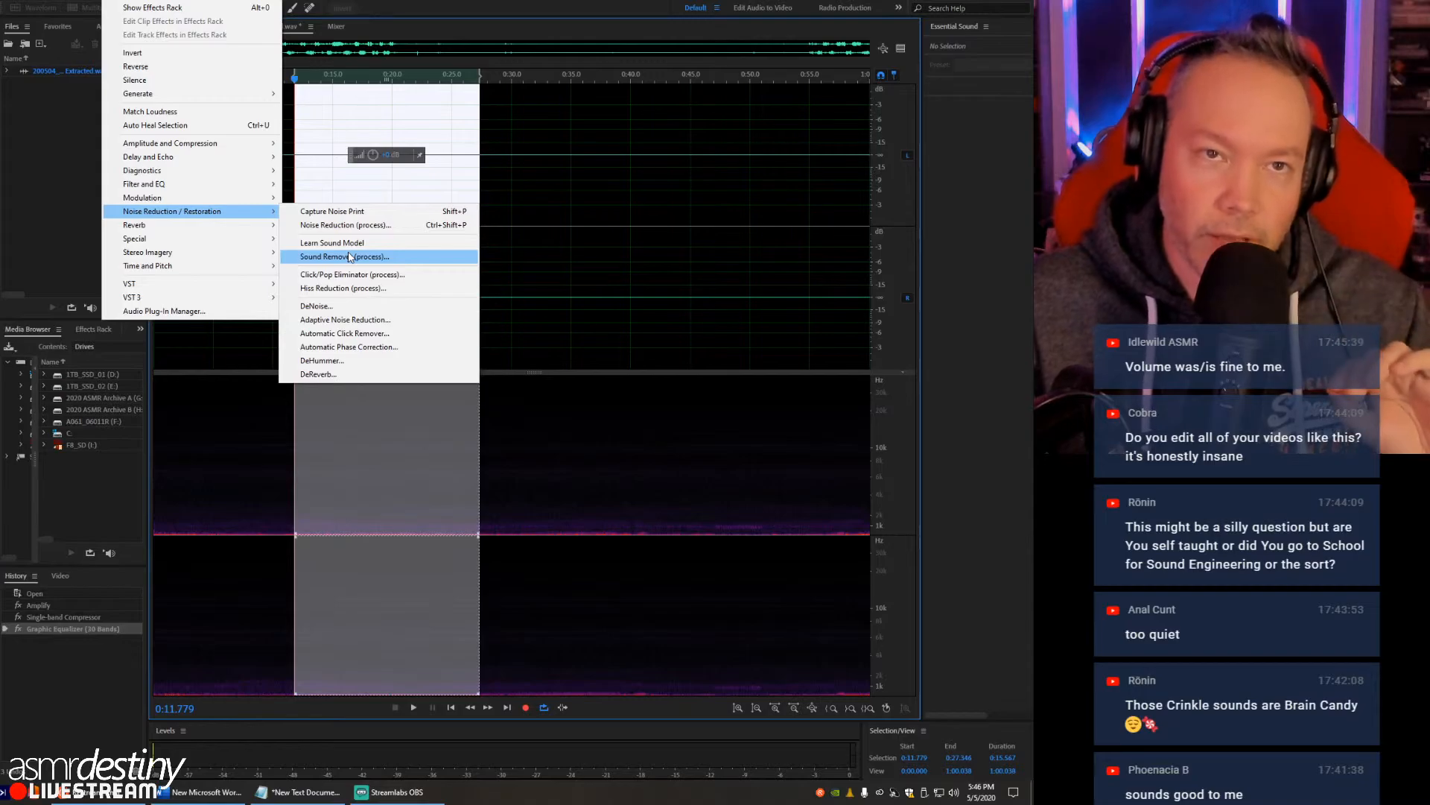
mouse_move(255, 256)
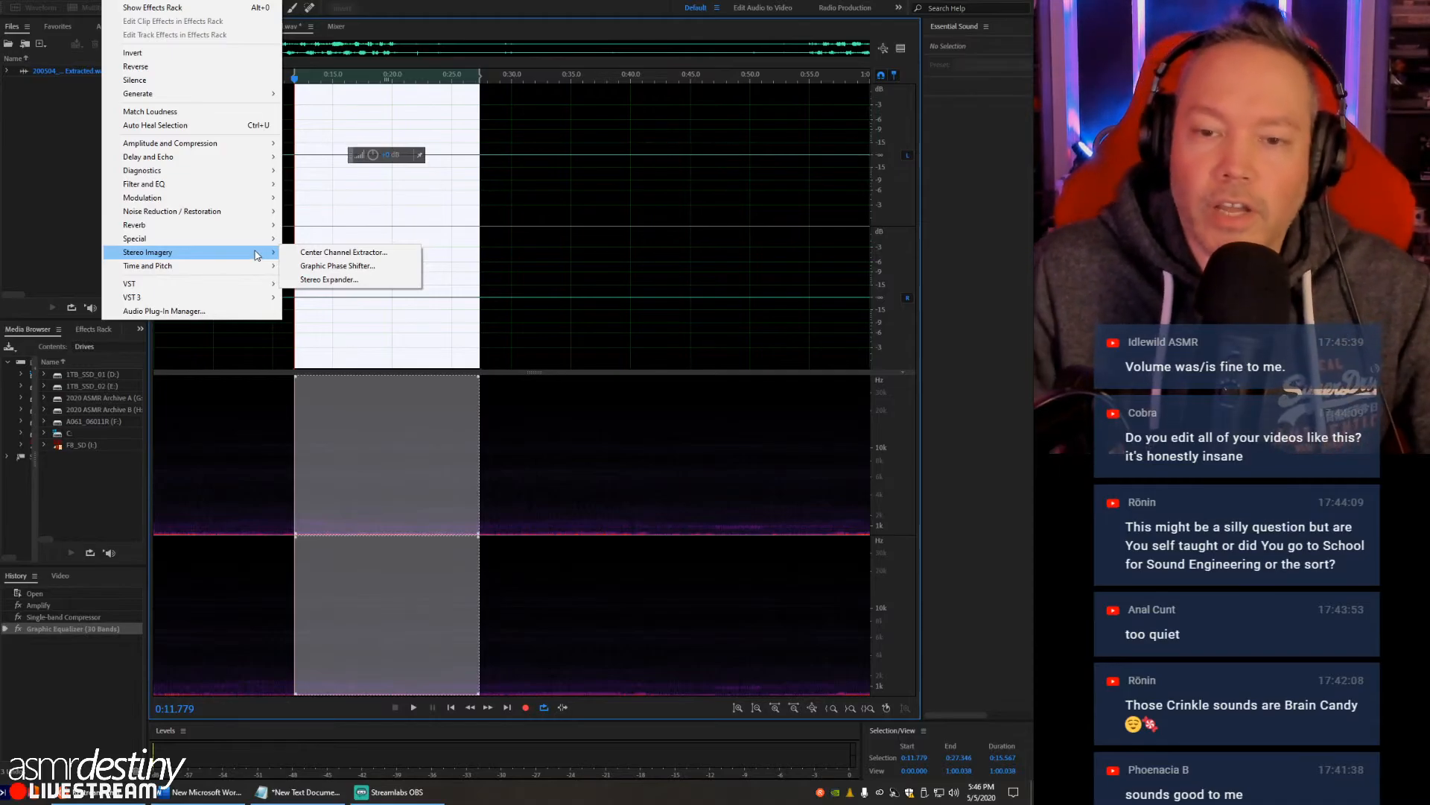
mouse_move(242, 145)
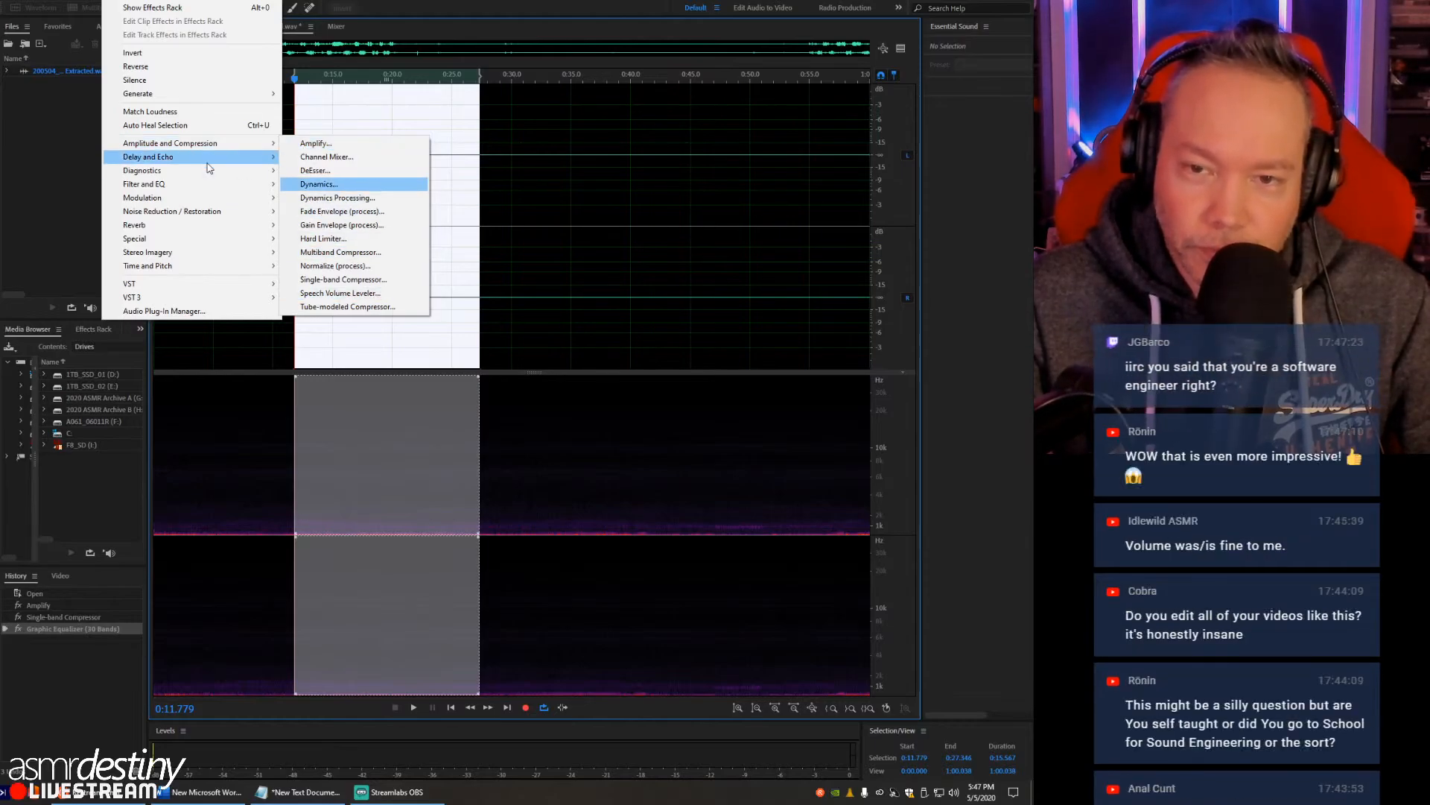
mouse_move(246, 212)
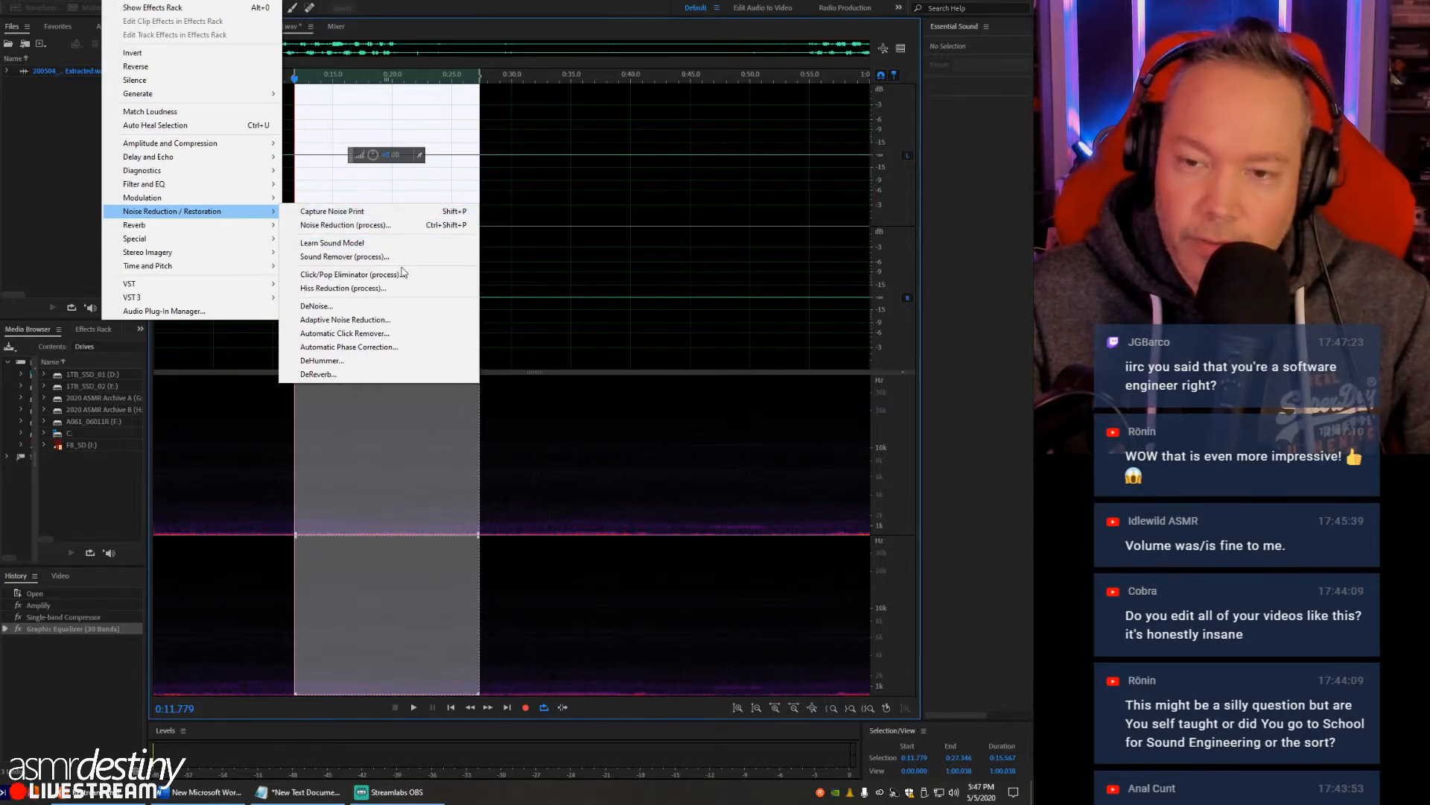
click(338, 226)
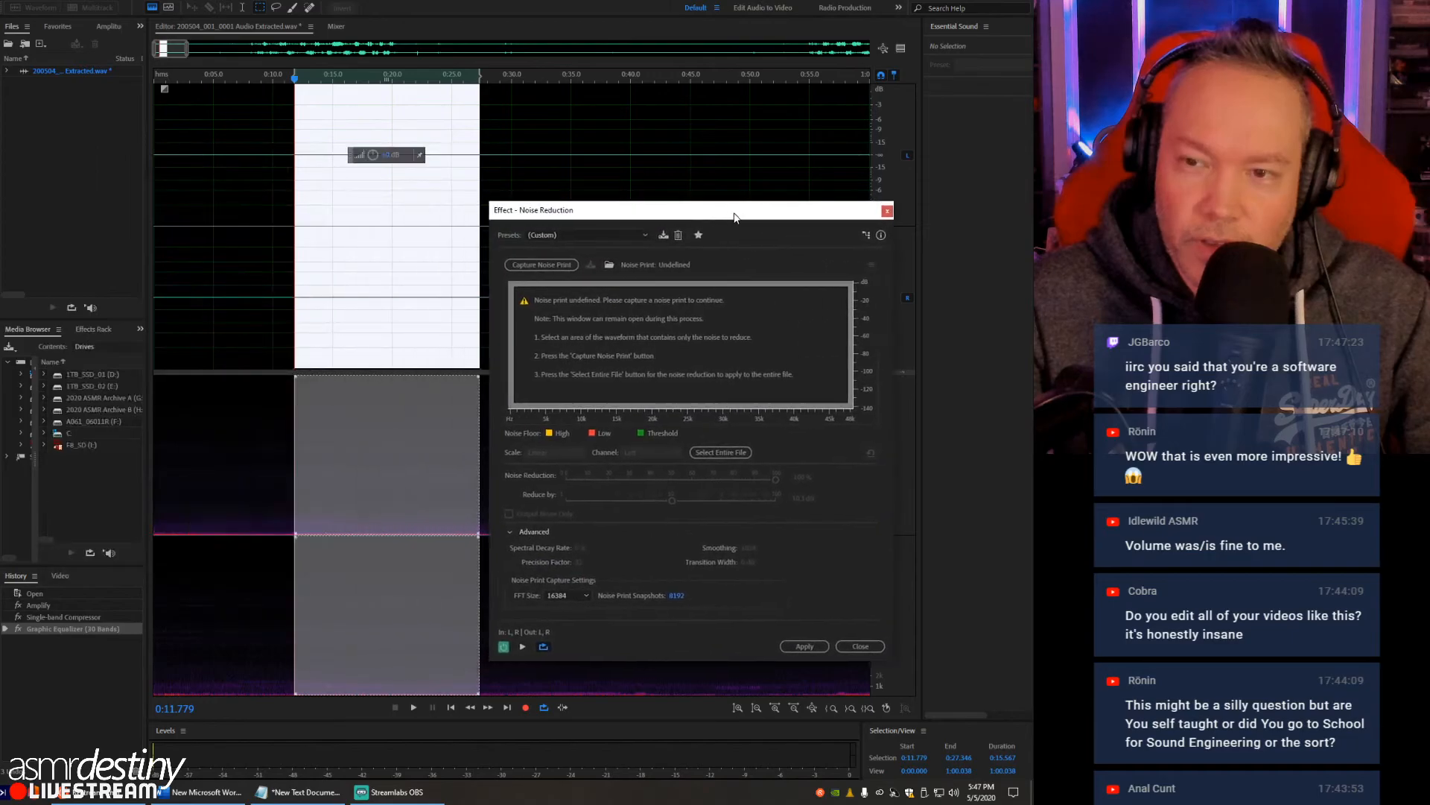
- Move the Noise Reduction window aside and listen to the background noise from about 0:09
click(258, 141)
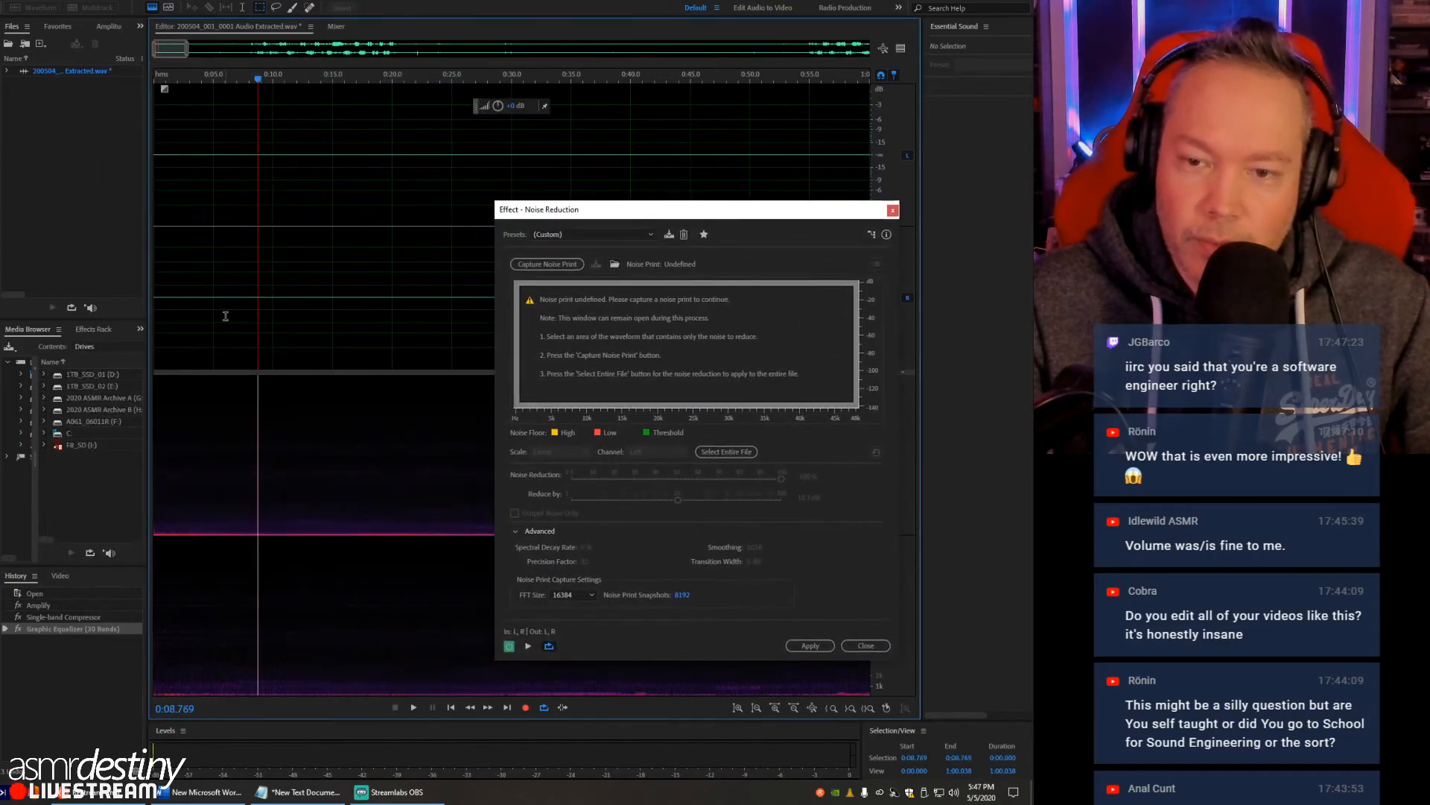
drag(642, 217, 712, 170)
key(space)
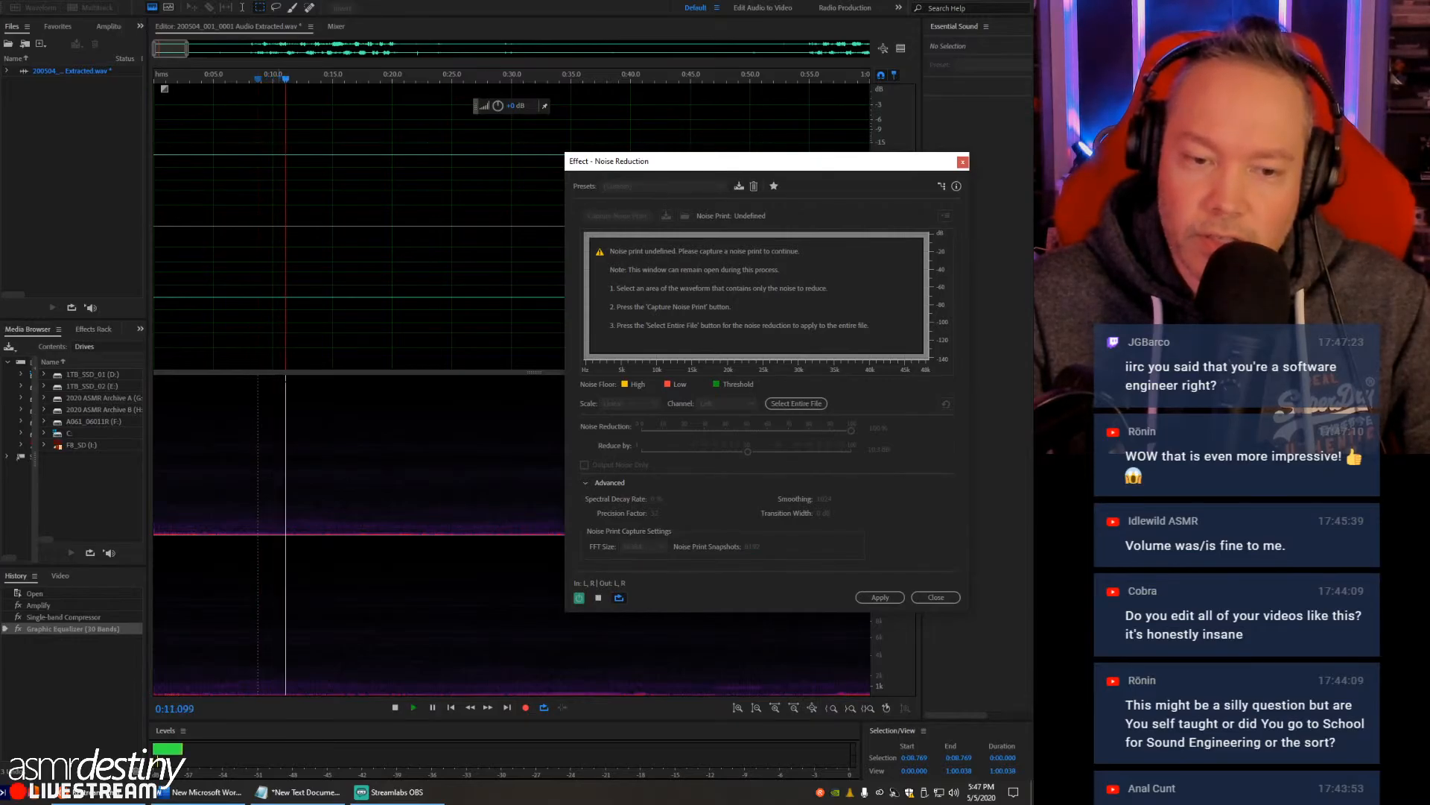
key(space)
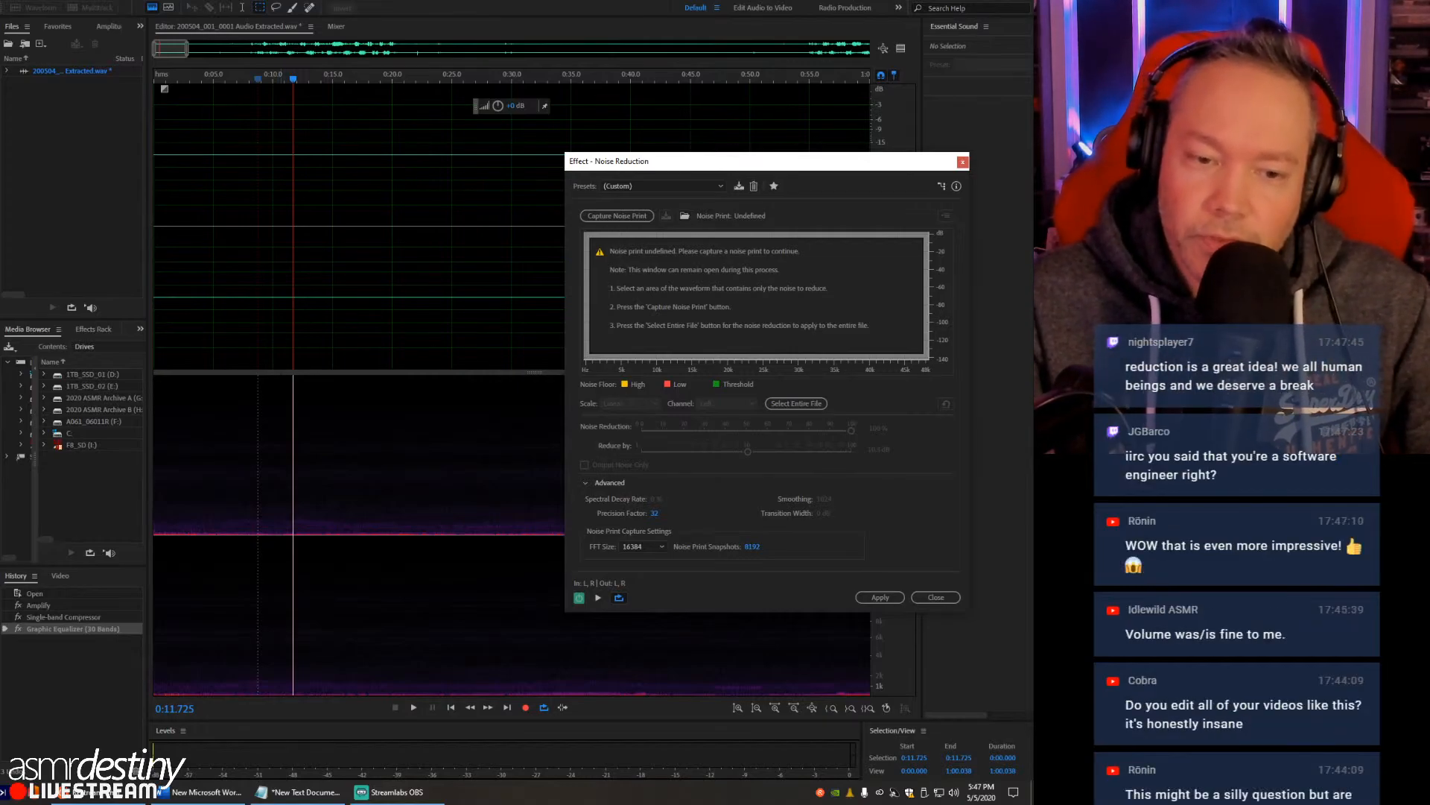
- Select the background noise from about 0:10.6 to 0:25 across all frequencies and capture it as the noise print
drag(280, 393, 451, 534)
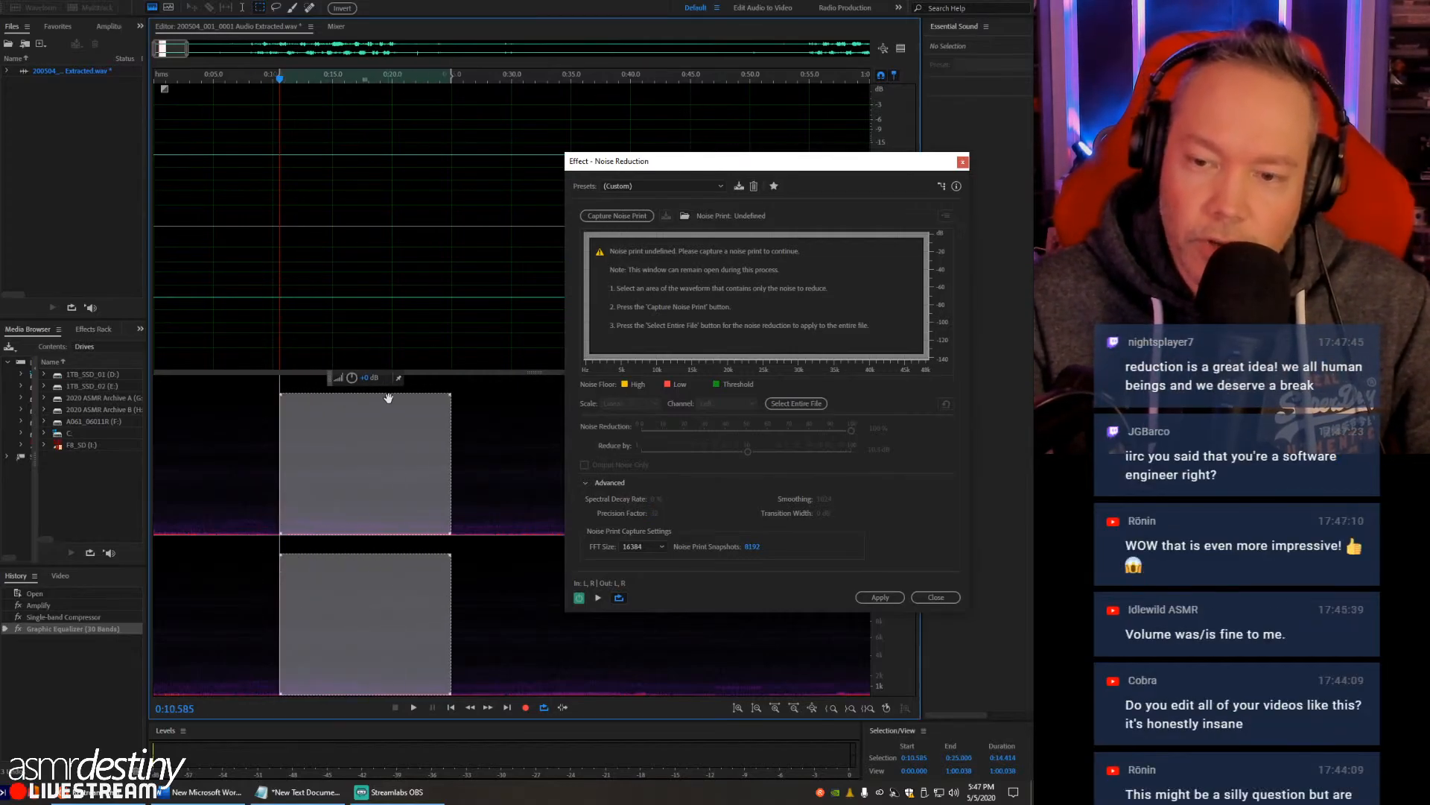
drag(404, 393, 412, 358)
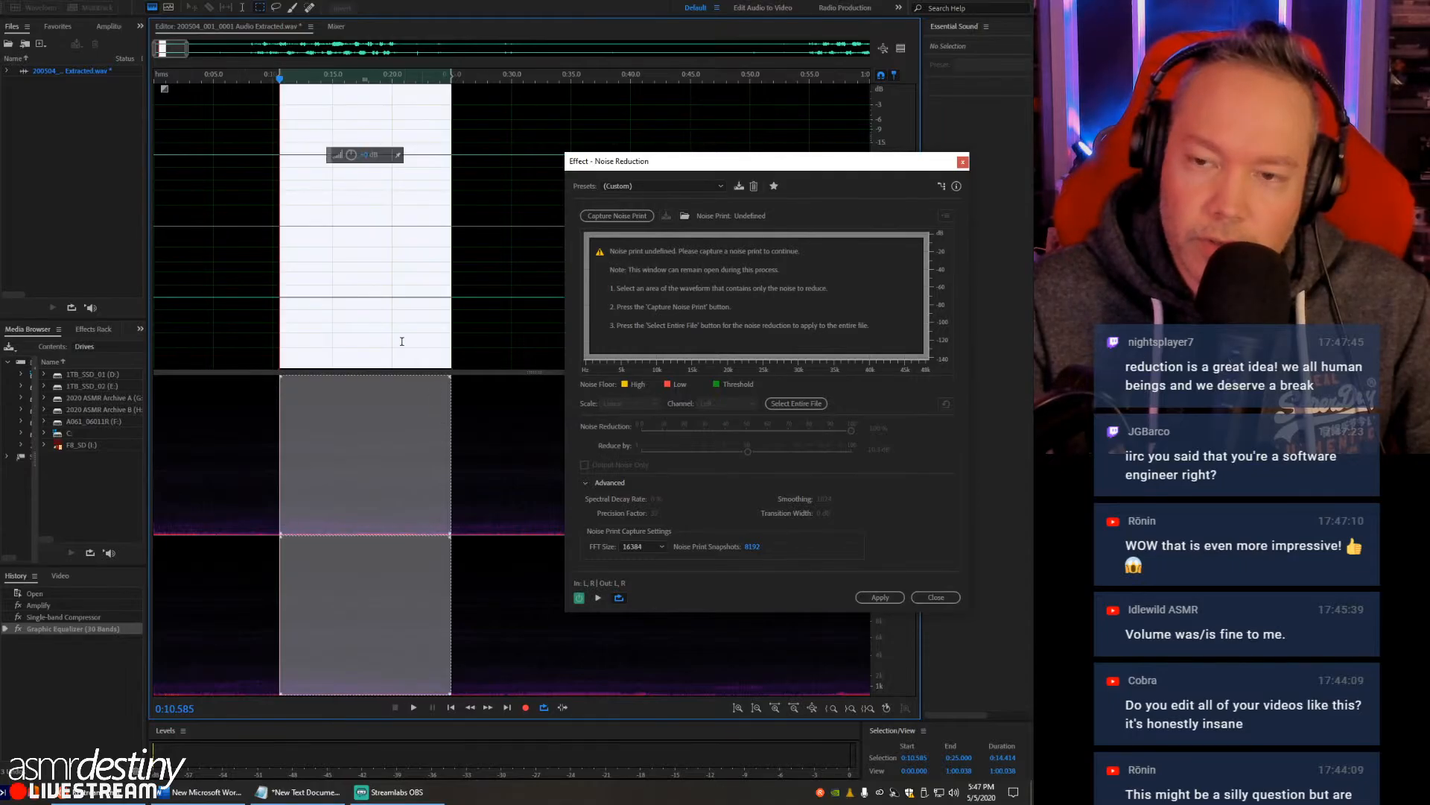
drag(760, 165, 734, 145)
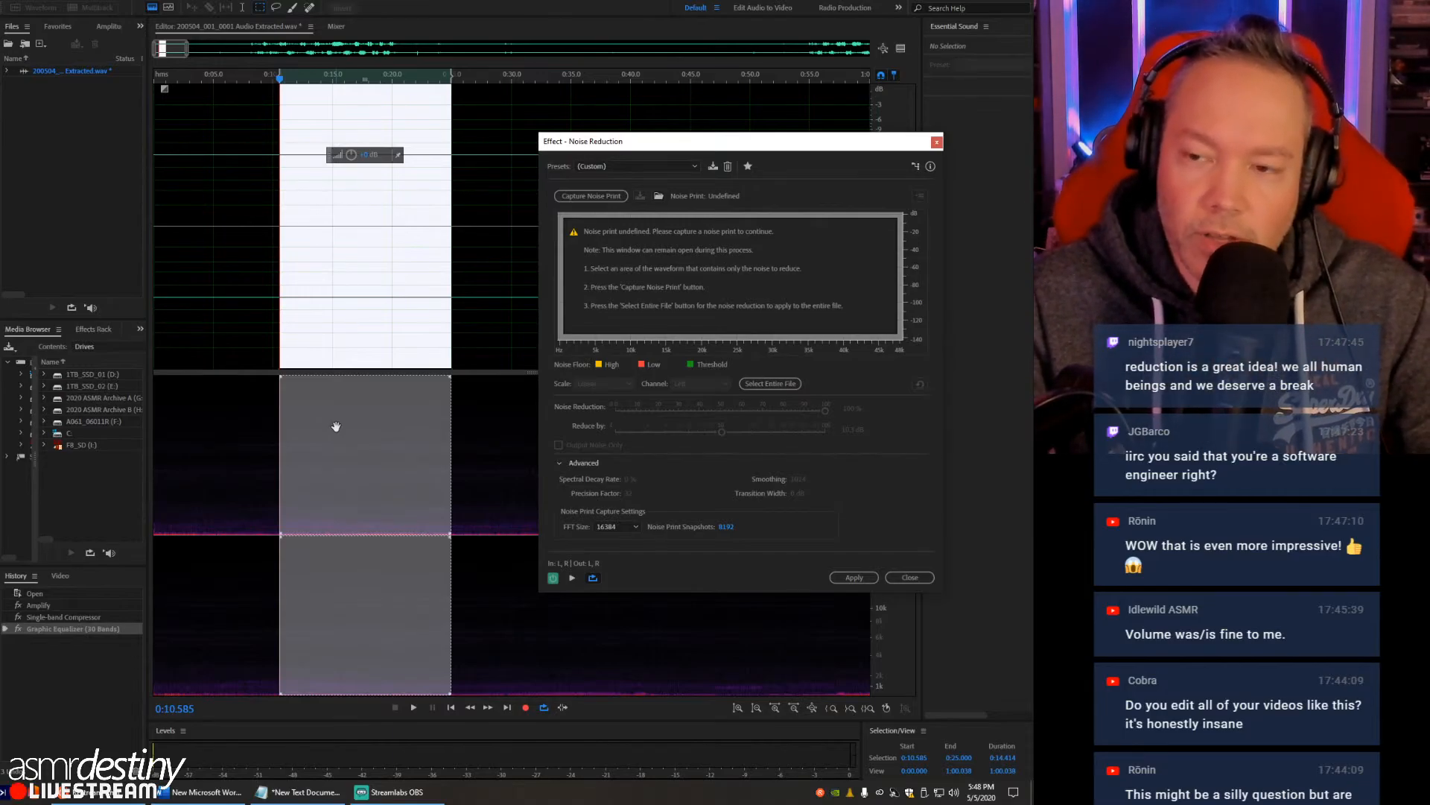
drag(707, 148, 647, 137)
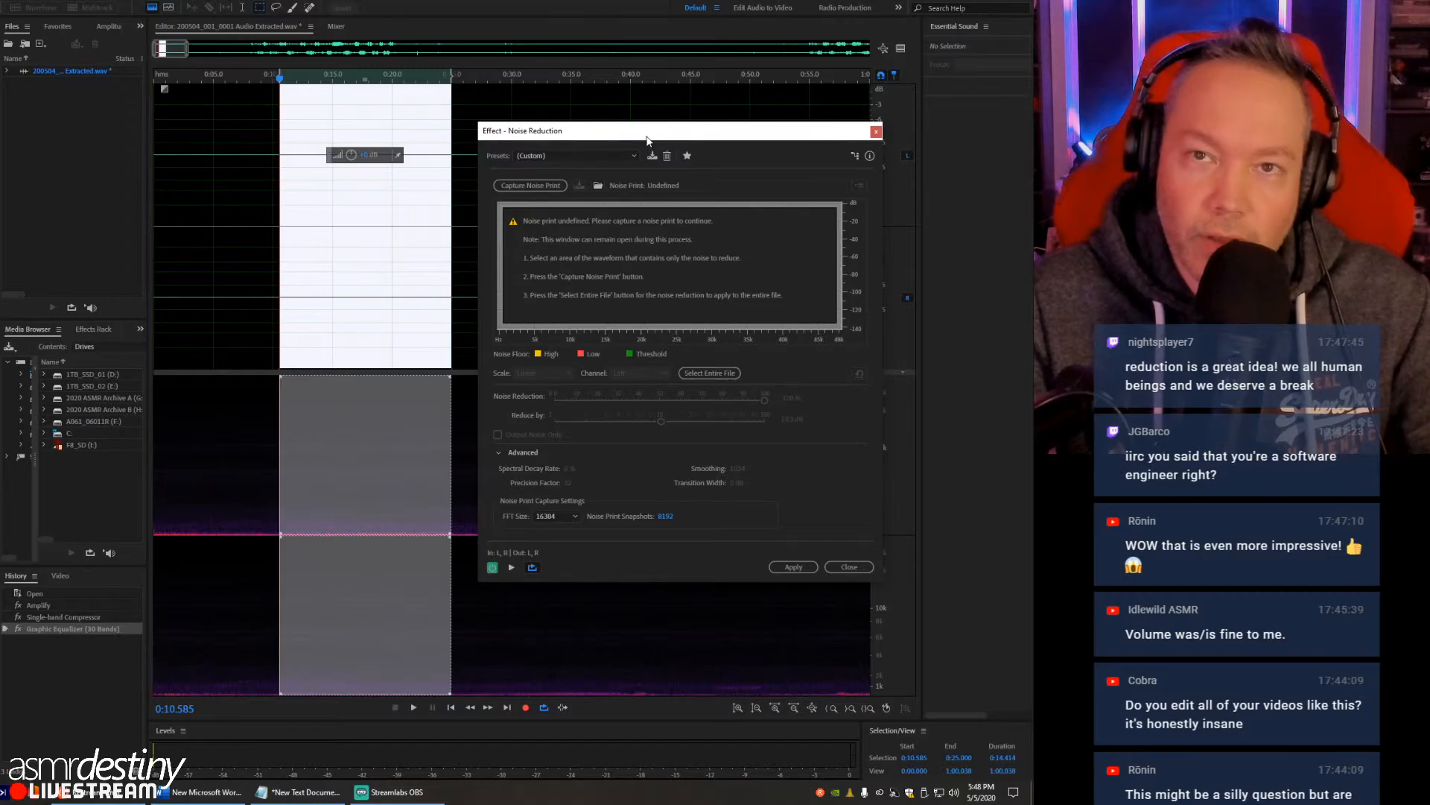
click(539, 187)
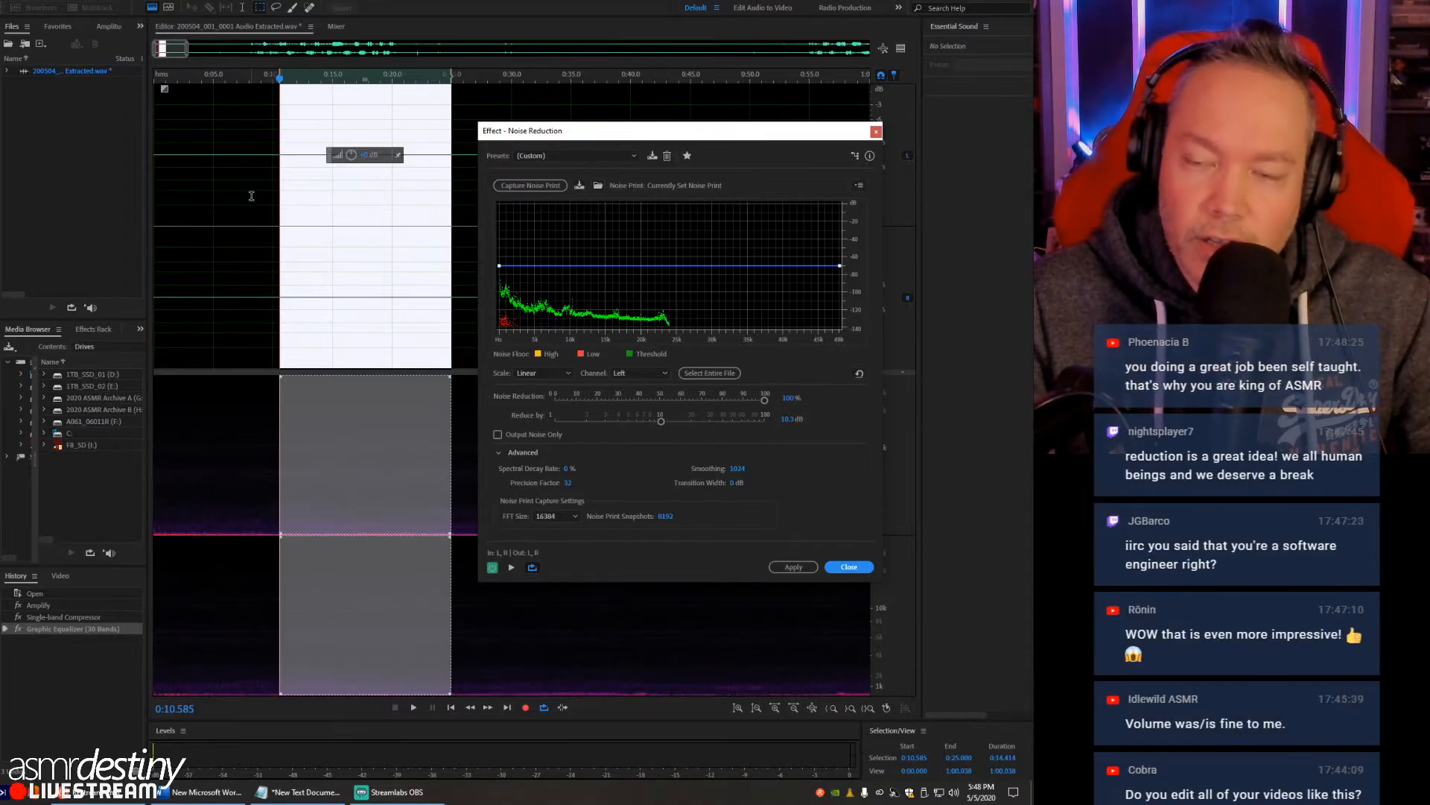
- Move the Noise Reduction window clear of the waveform and preview the effect briefly from about 3:00
click(251, 196)
drag(726, 132, 153, 242)
click(621, 263)
scroll(569, 227, down, 7)
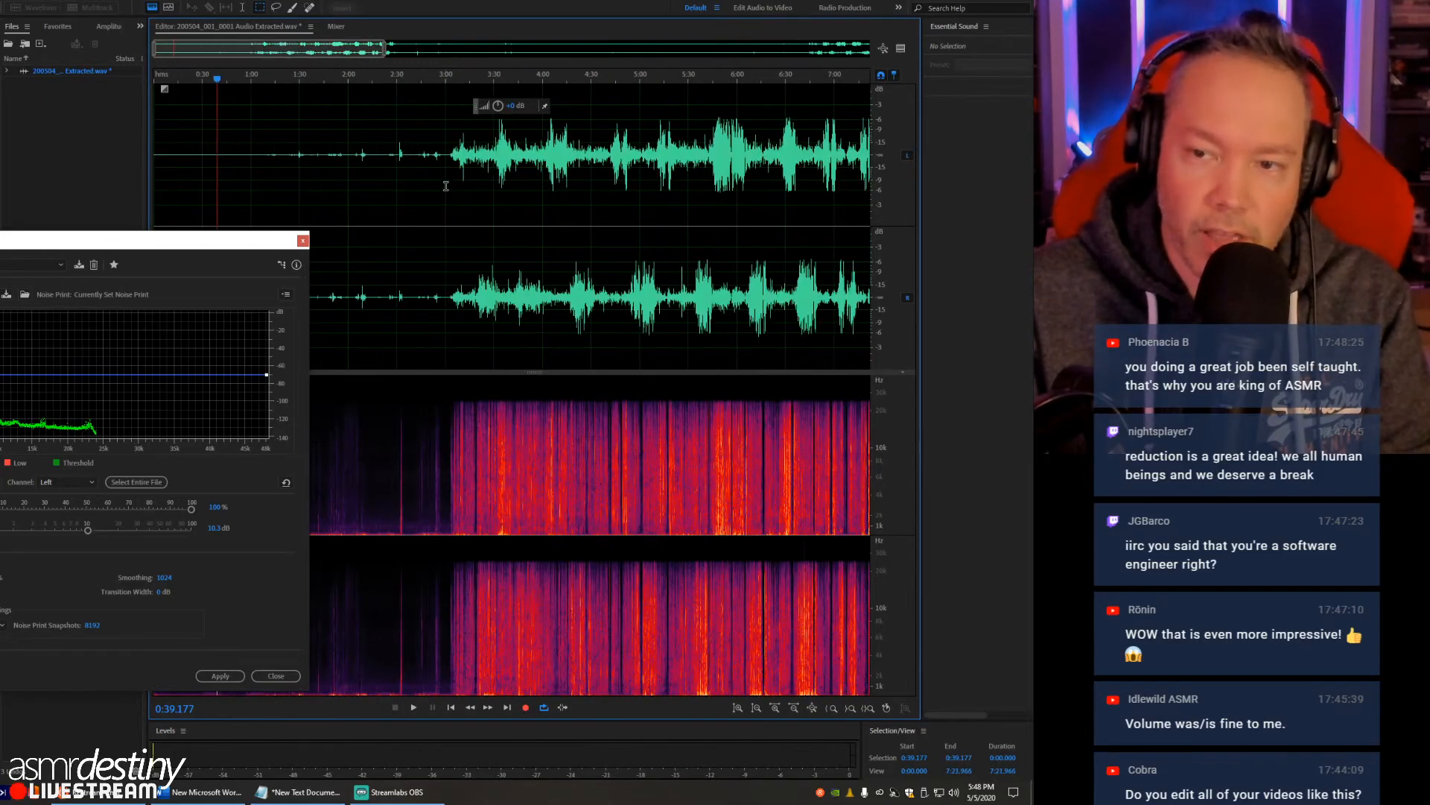
click(447, 185)
key(space)
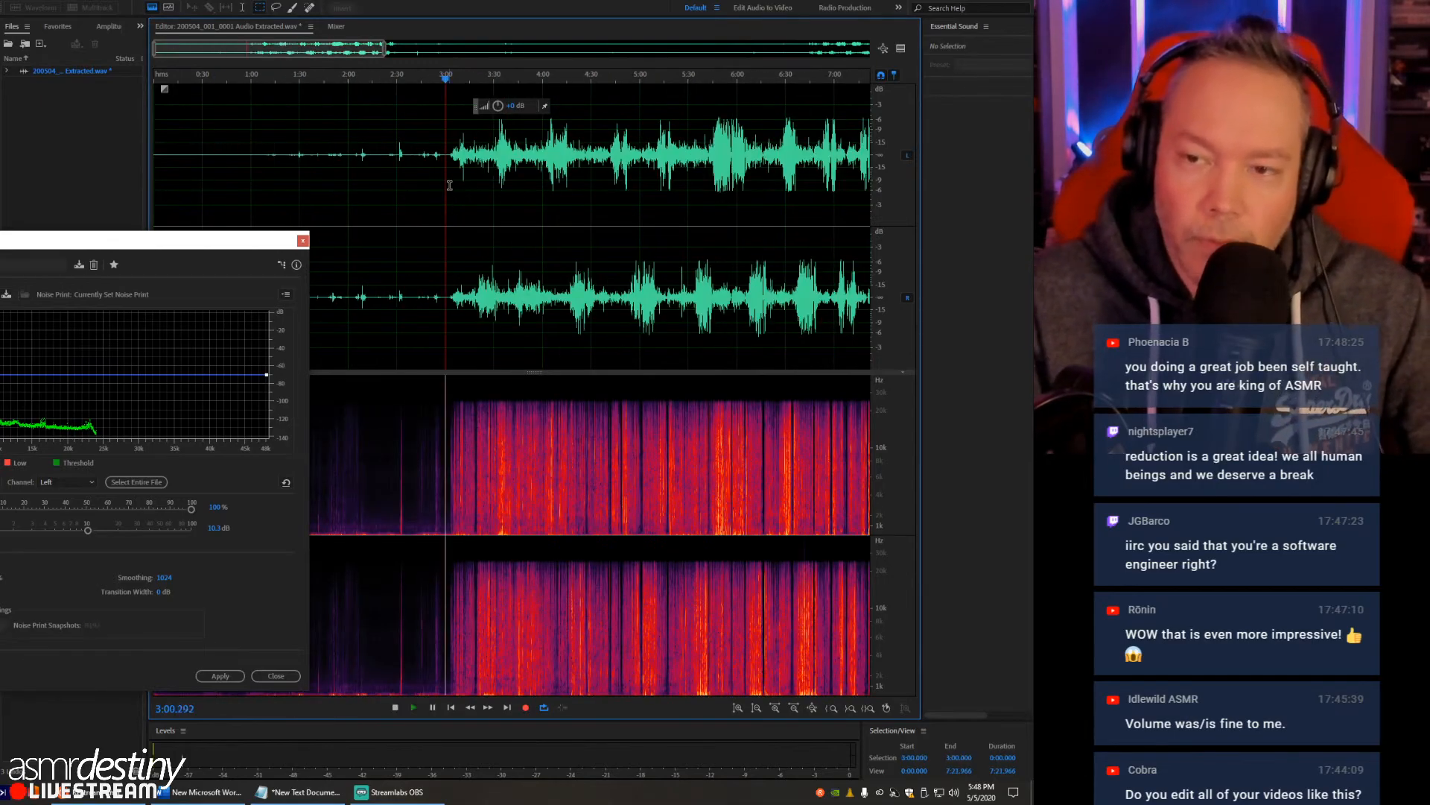
drag(260, 239, 284, 130)
key(space)
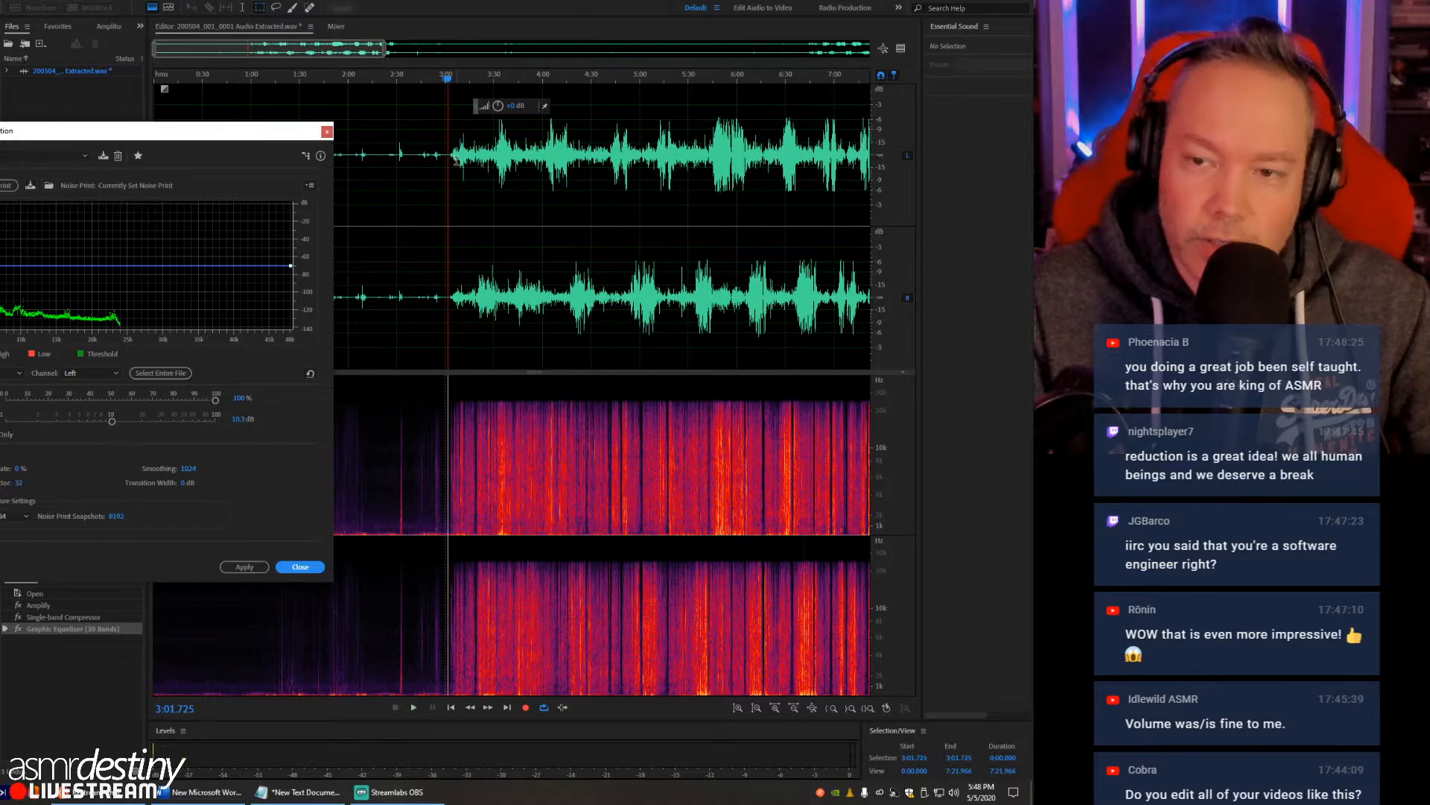
- Set the noise reduction amount to 50% and smoothing to 1 while previewing the crinkling from about 3:03
click(452, 157)
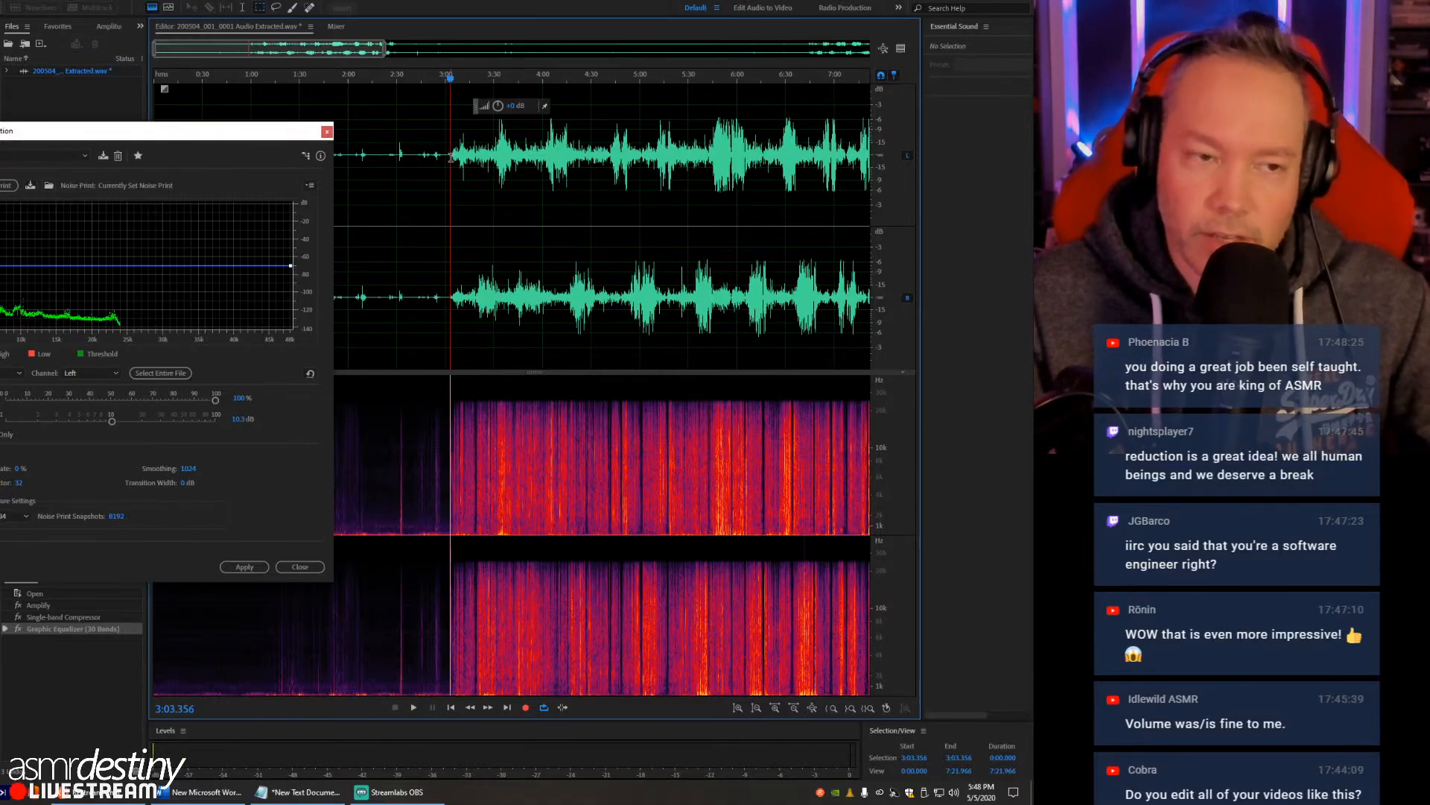
drag(228, 134, 327, 109)
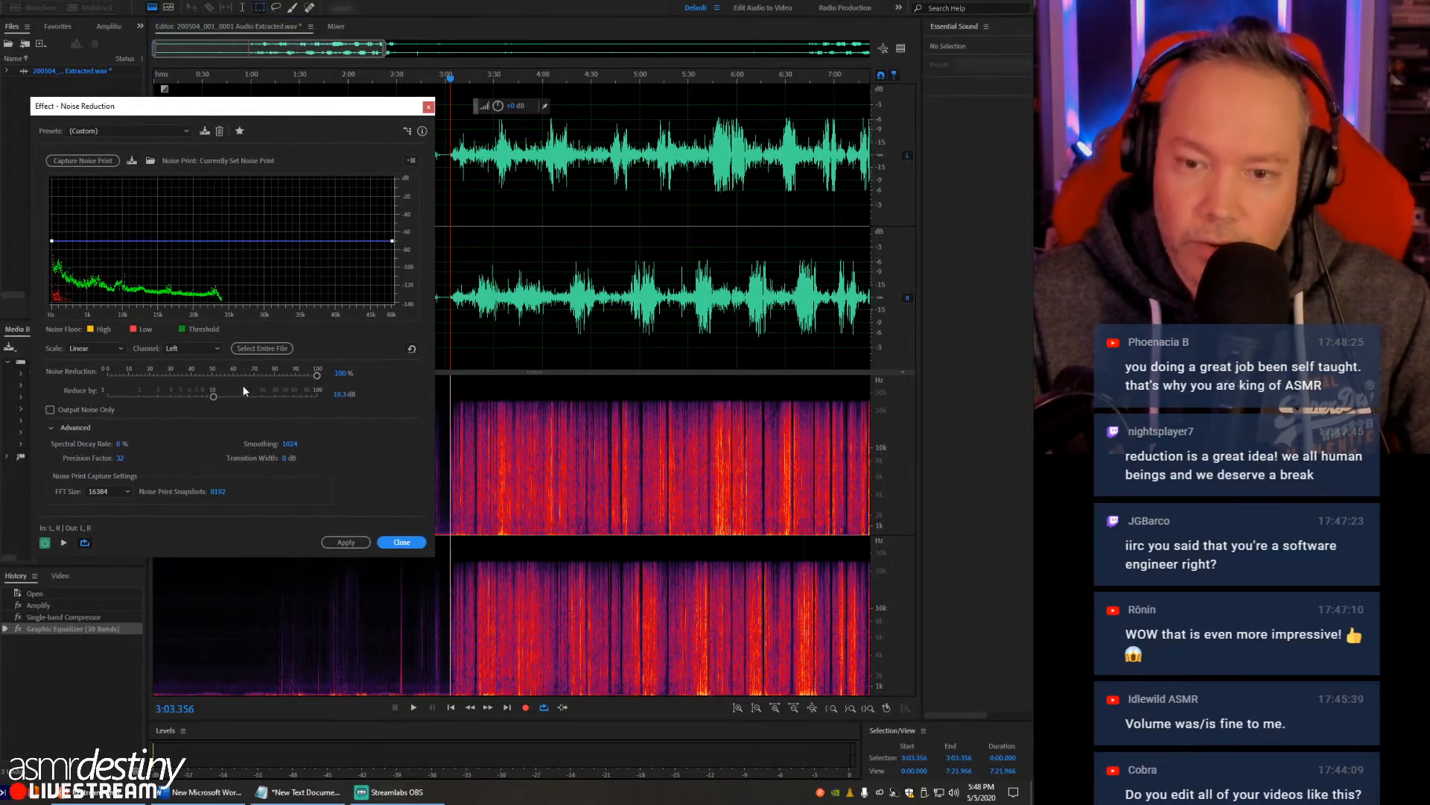
drag(314, 376, 213, 382)
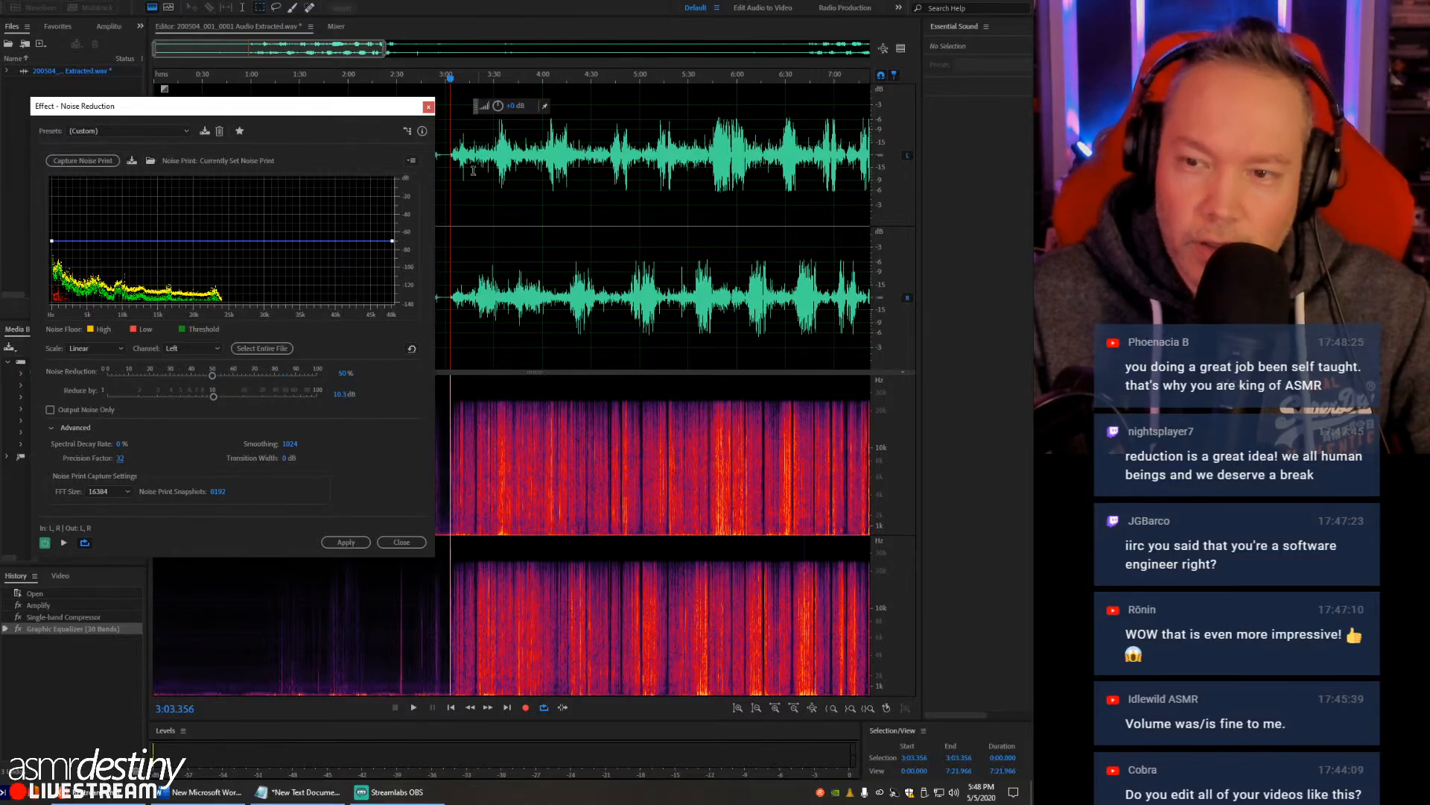
key(space)
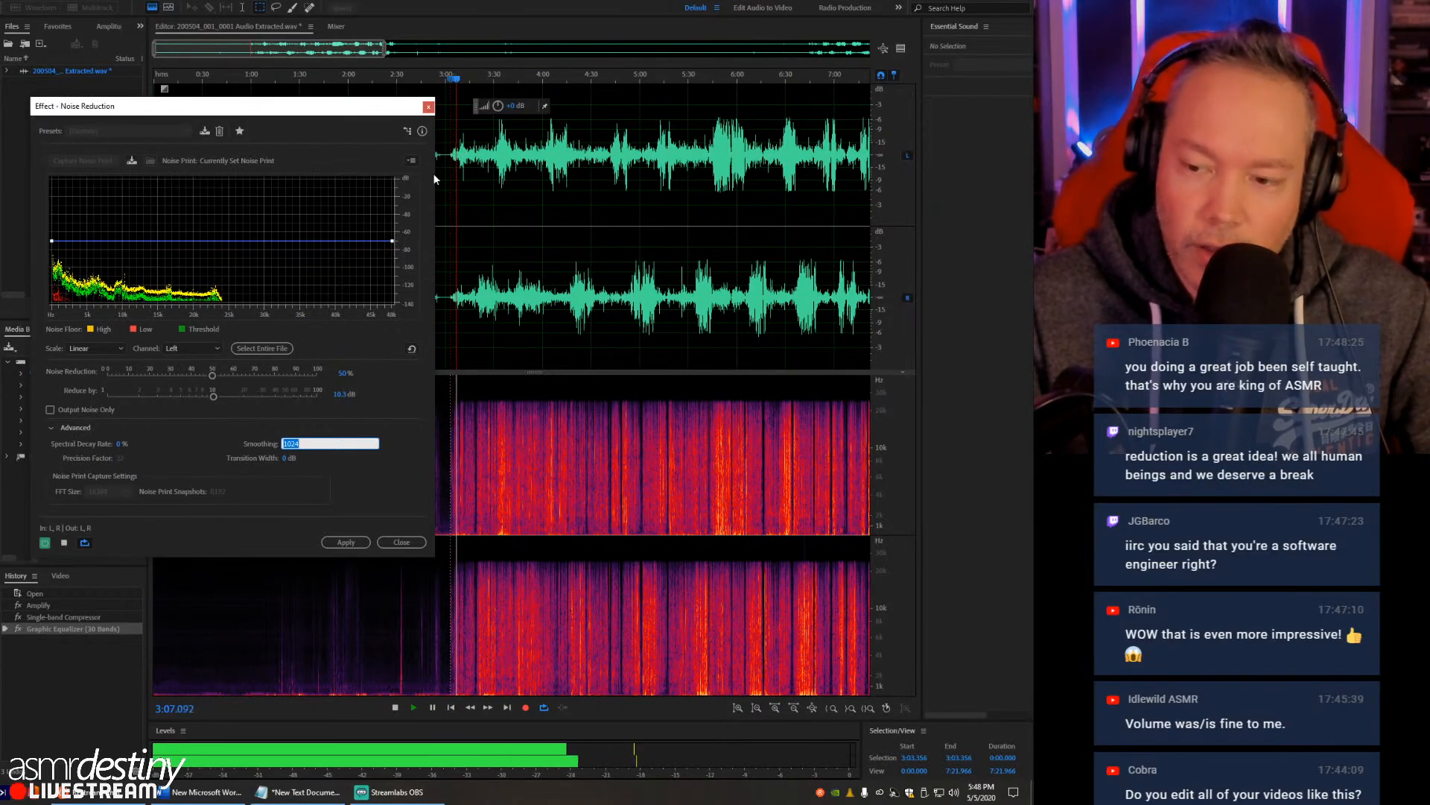
key(space)
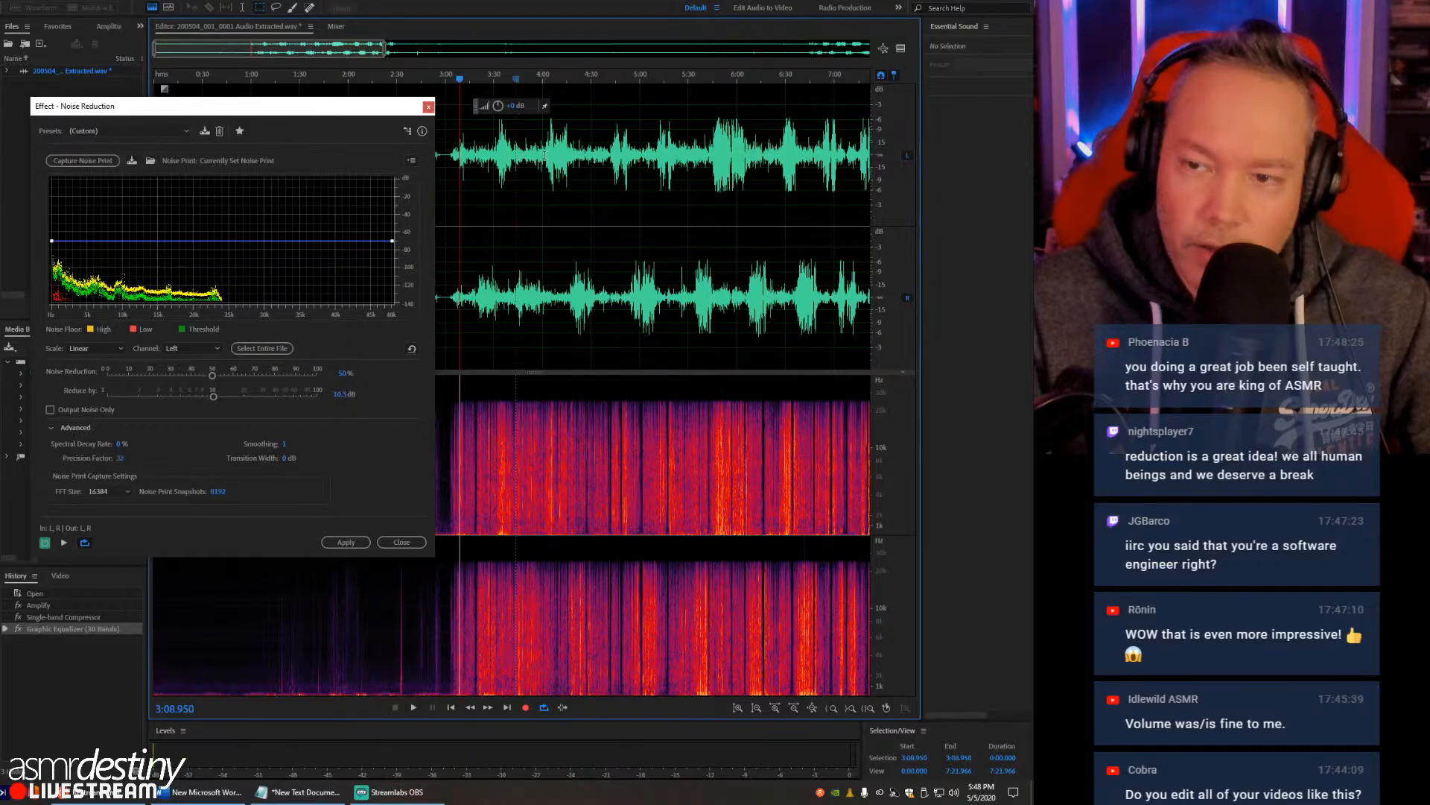
- Preview the noise-reduced crinkling from about 5:45 and again from about 4:30
click(713, 160)
key(space)
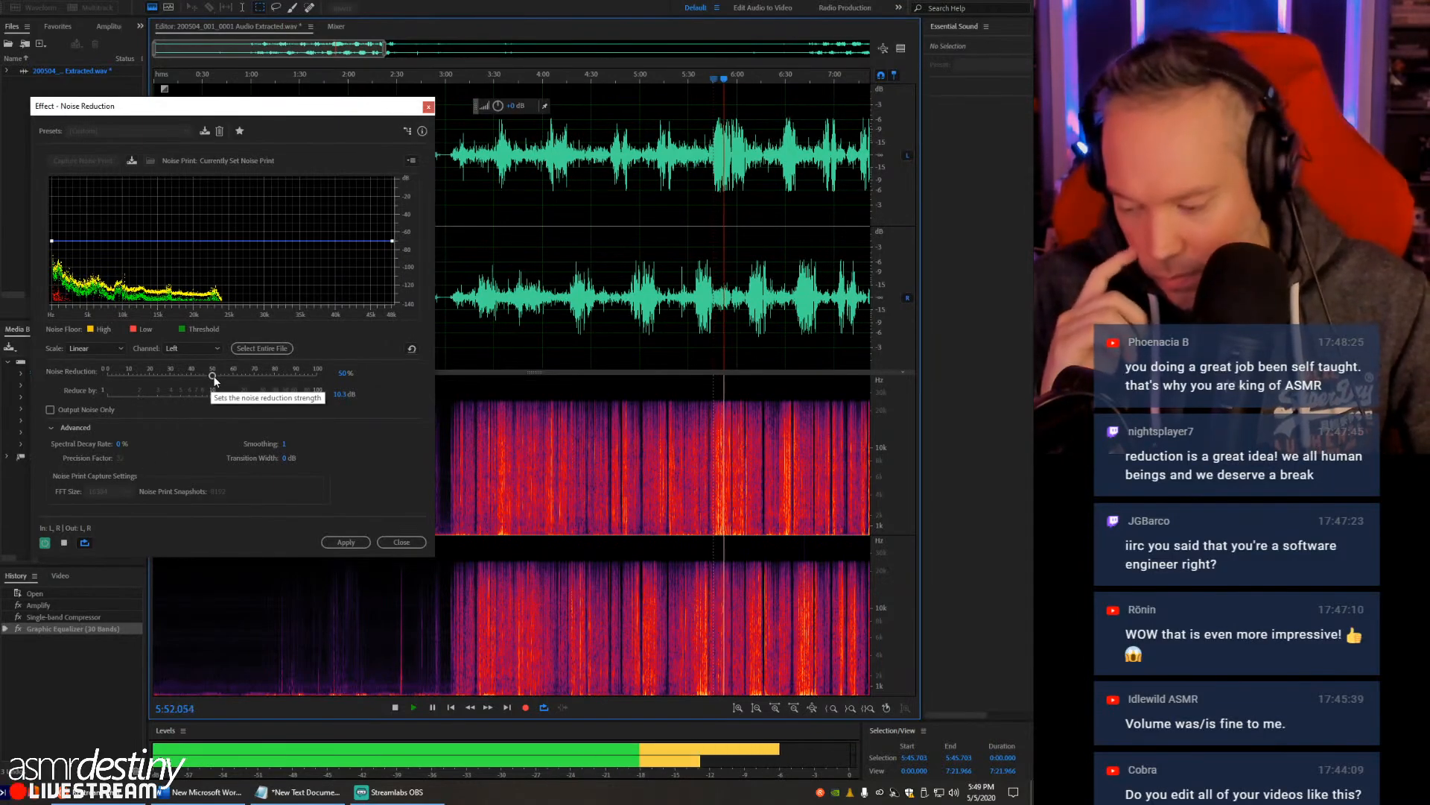
key(space)
click(590, 152)
key(space)
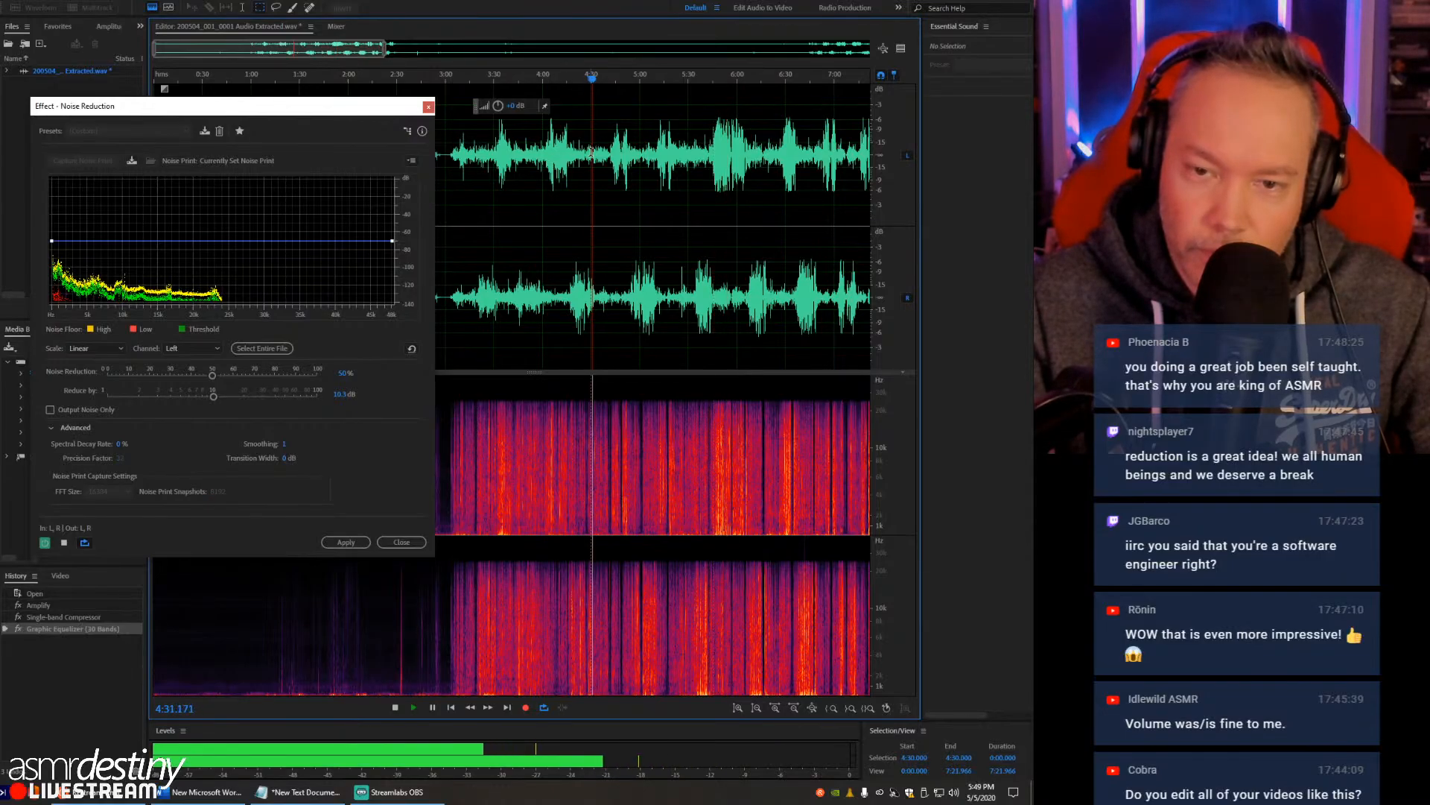
key(space)
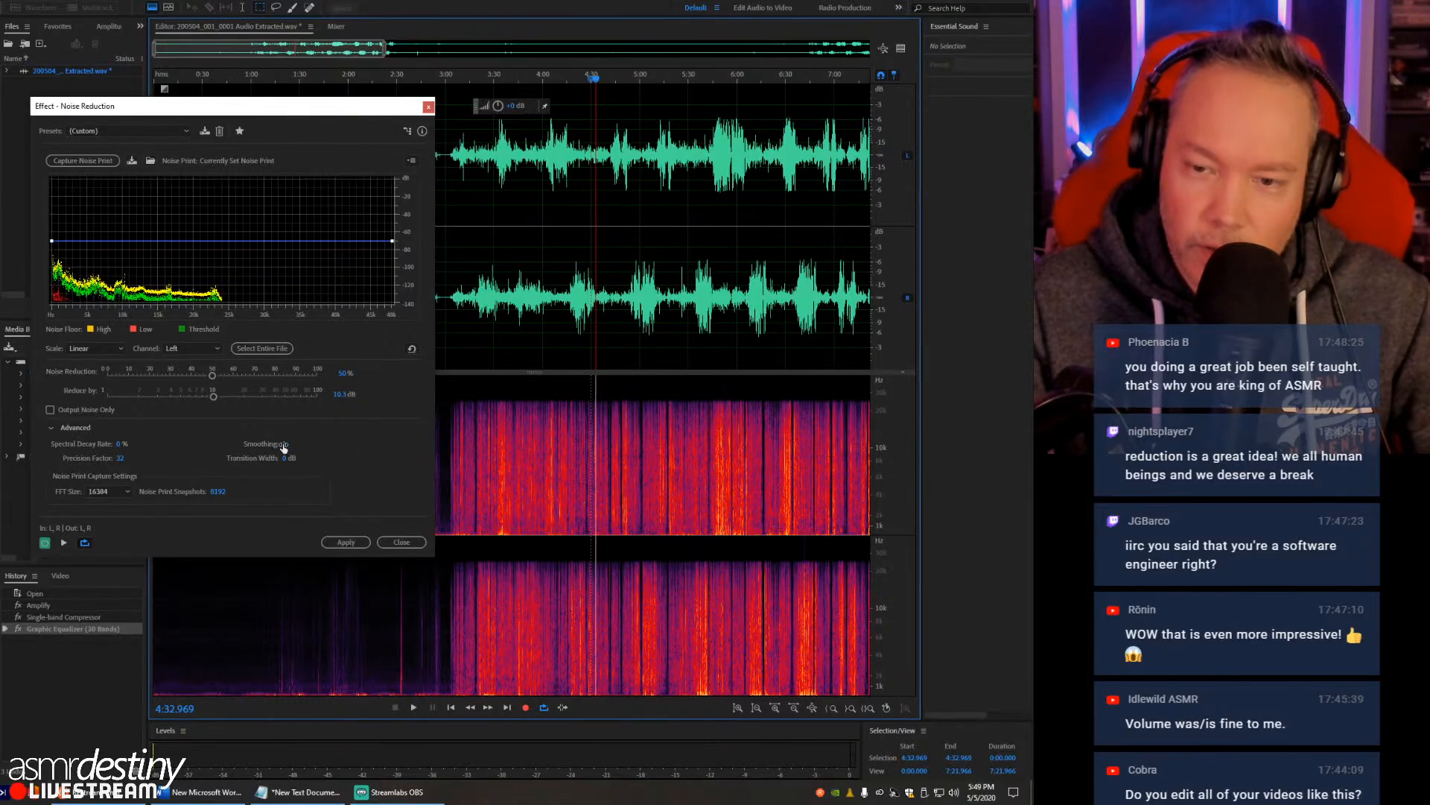
- Set smoothing back to 1024, keep the FFT size at 16384, and apply the noise reduction to the whole recording
drag(284, 447, 418, 475)
drag(288, 448, 341, 438)
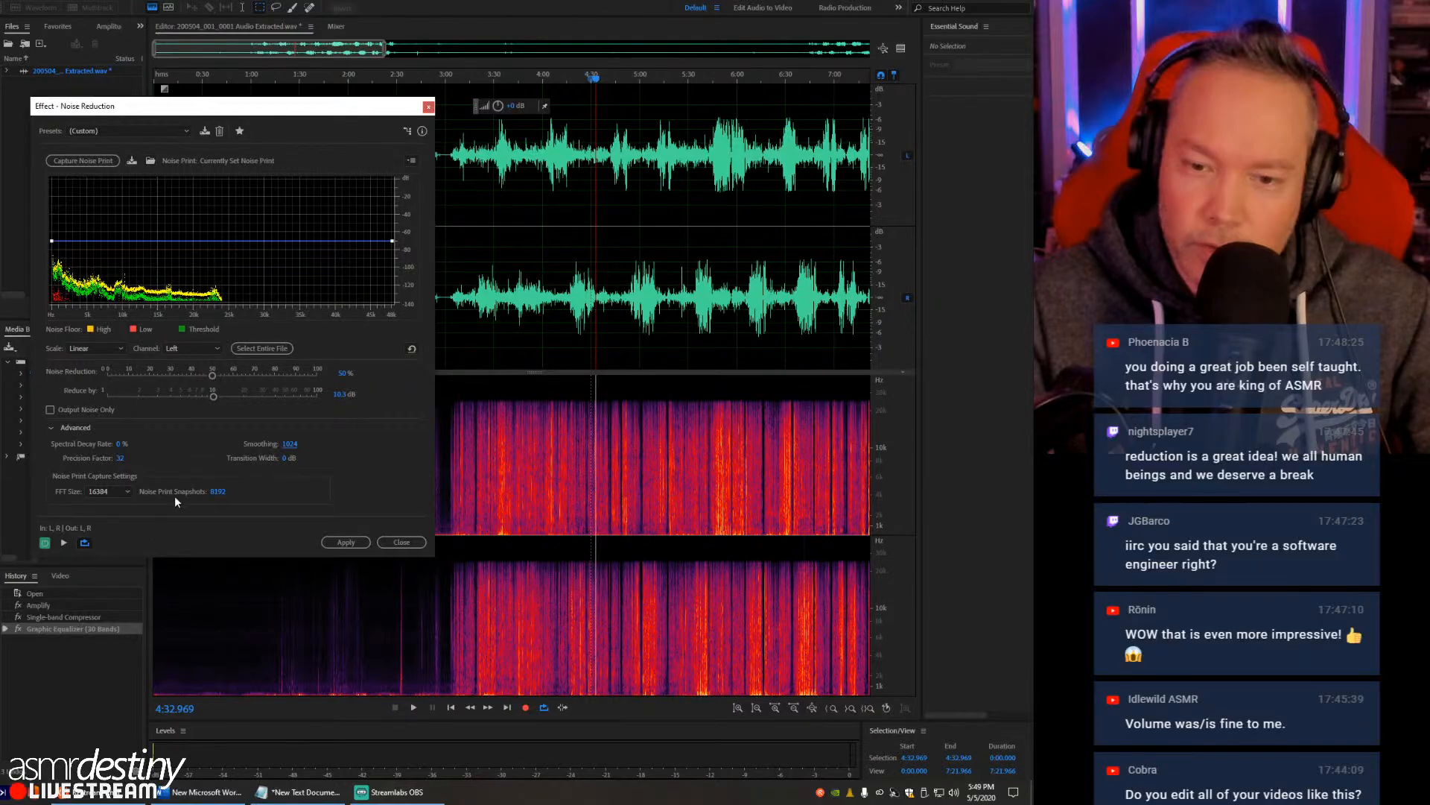
click(121, 491)
click(173, 468)
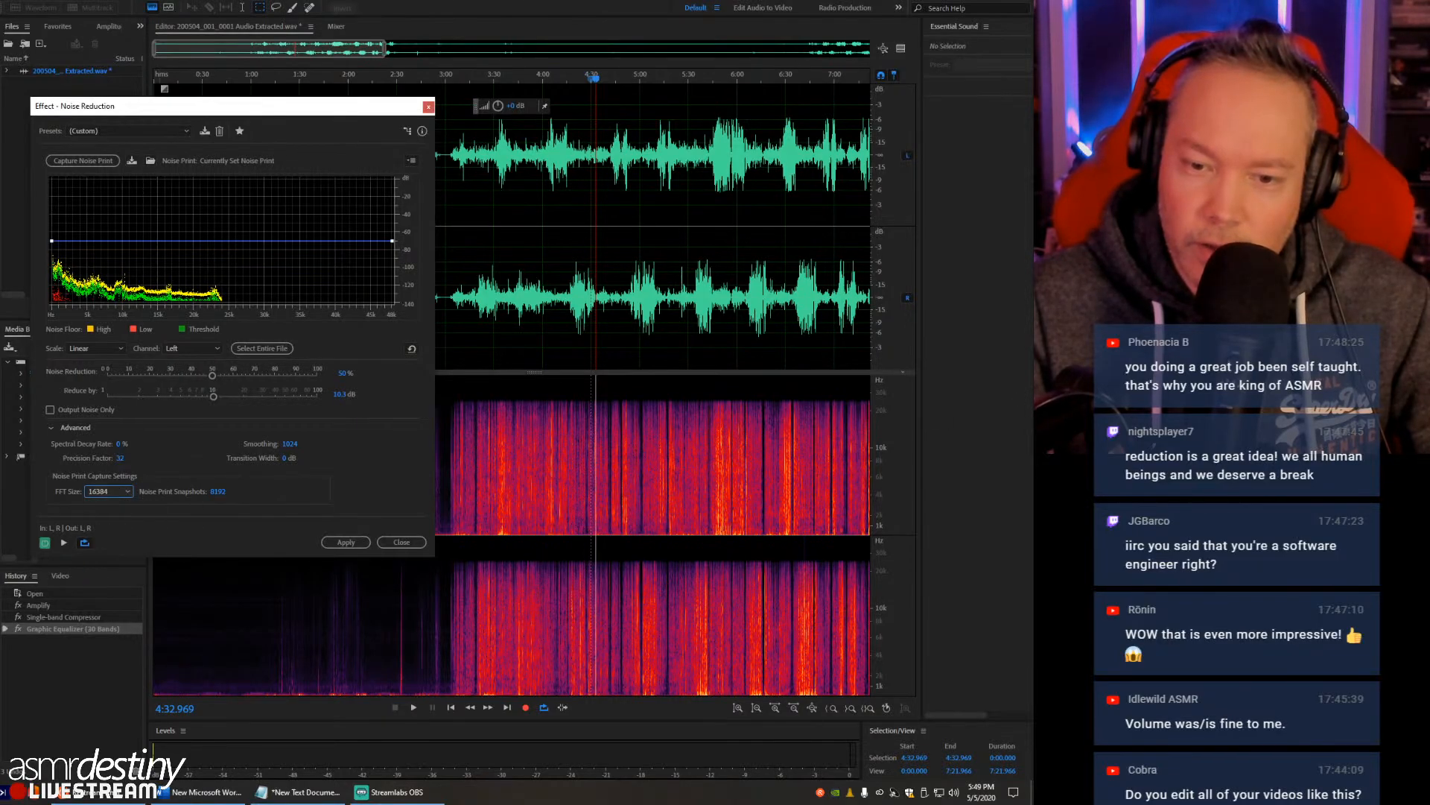
click(361, 542)
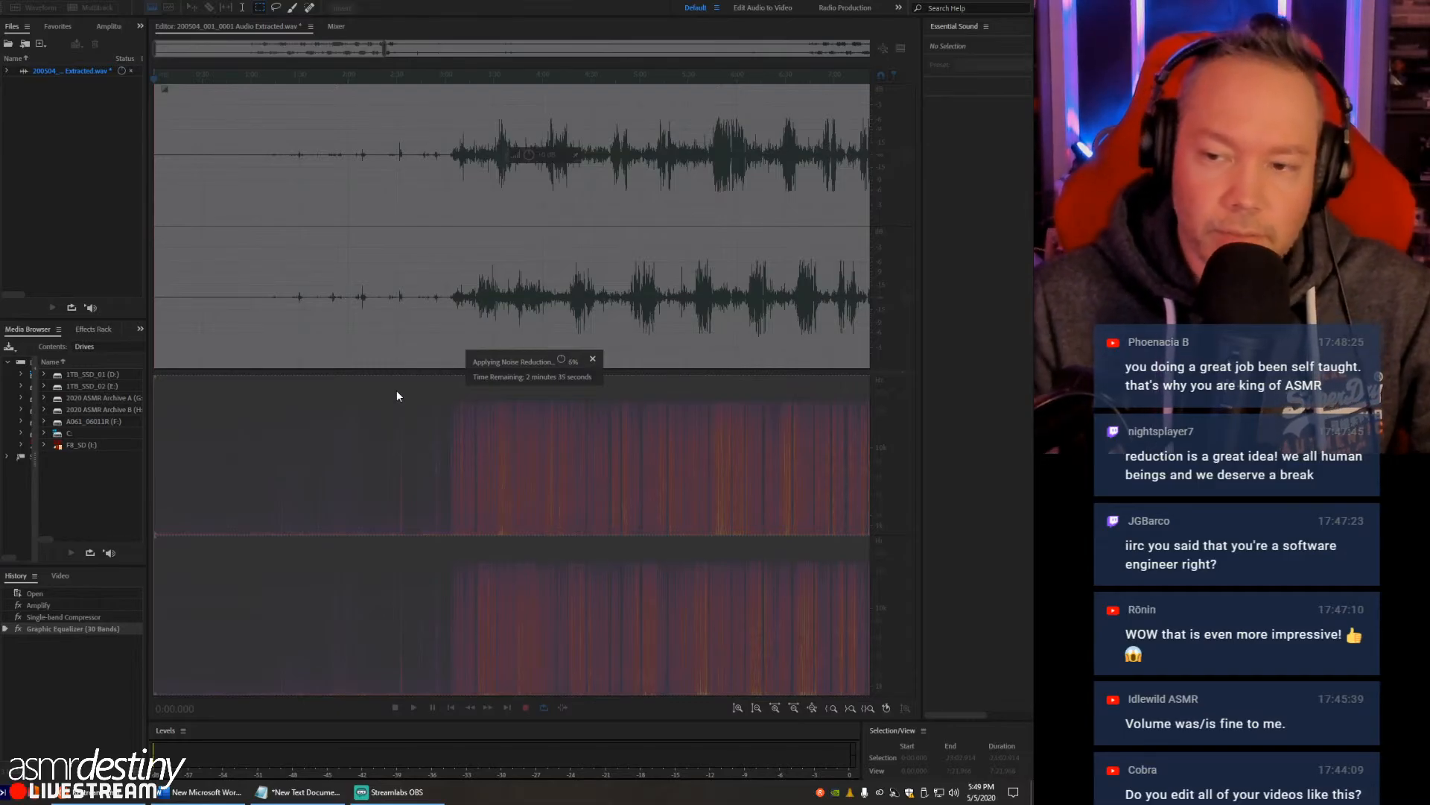
- Open Task Manager, inspect the CPU usage of each logical processor during the noise reduction, and close it again
right_click(499, 797)
click(526, 740)
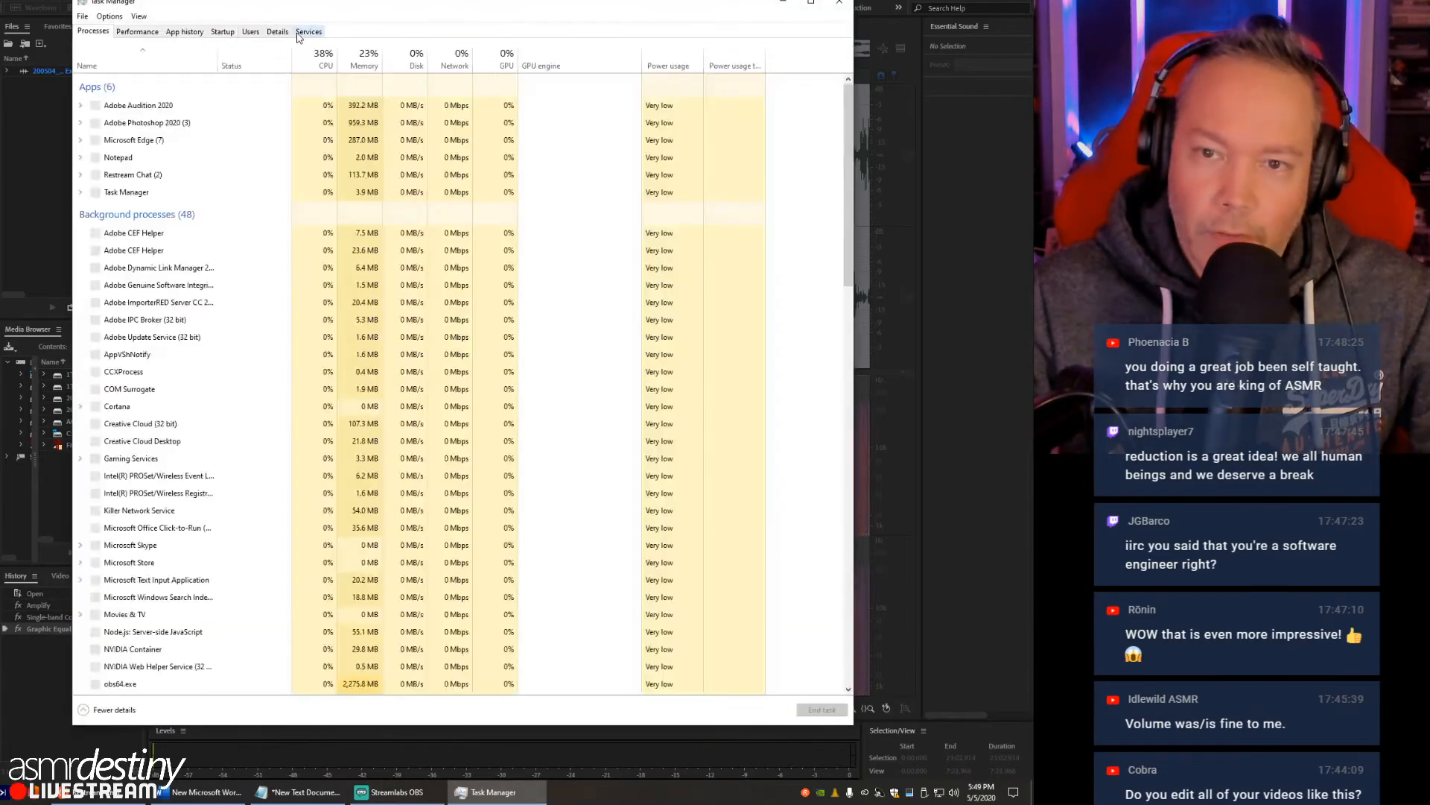
click(115, 51)
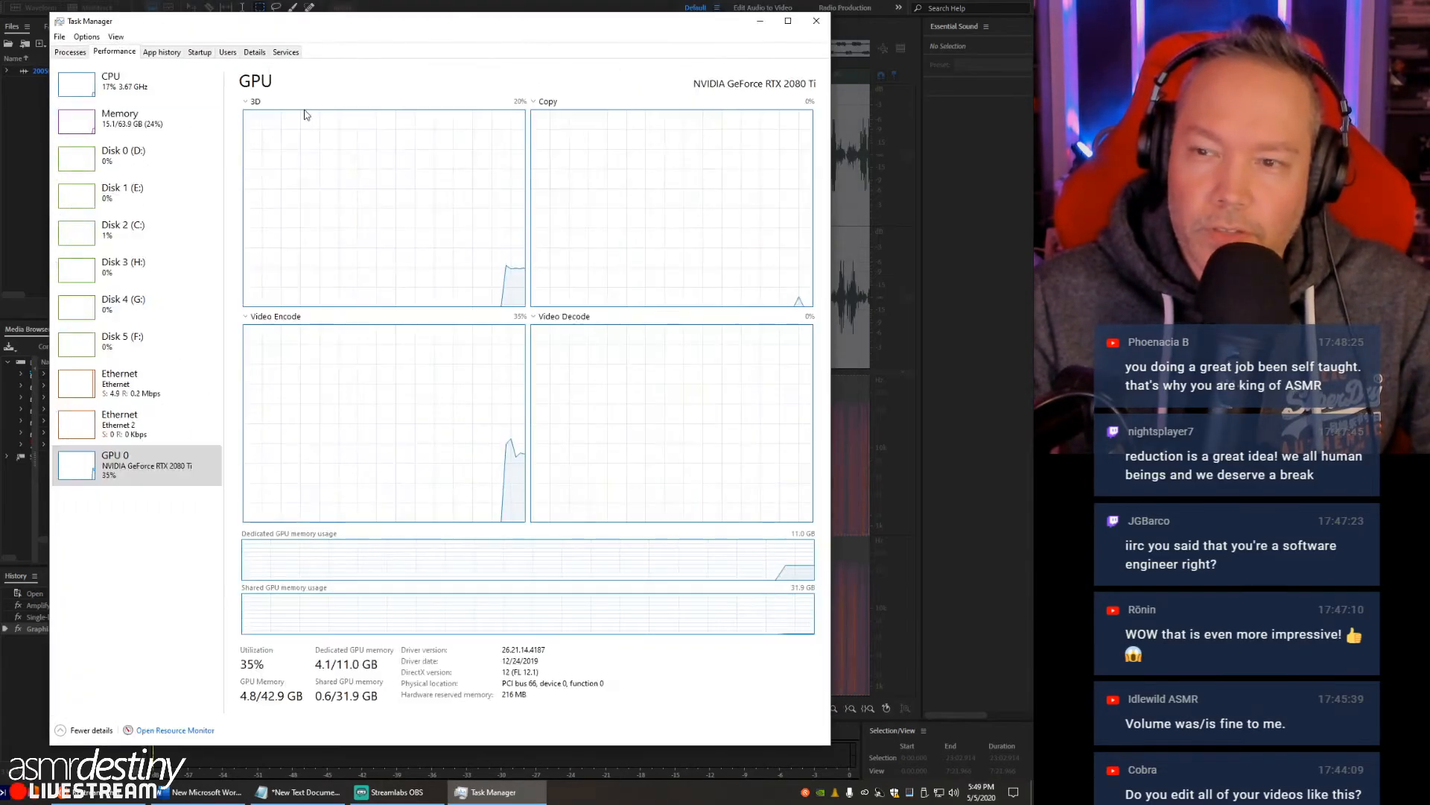
click(126, 92)
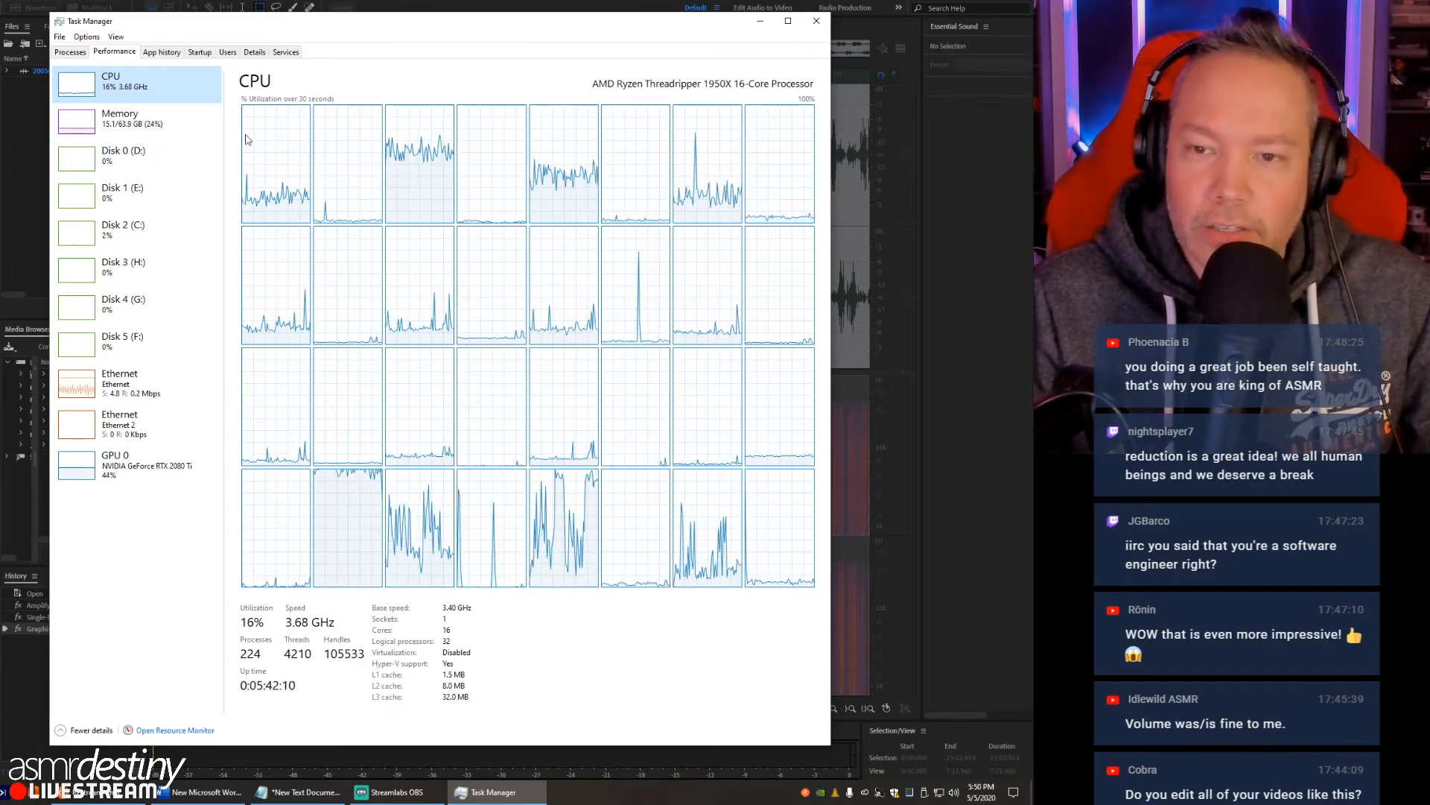
drag(666, 27, 708, 3)
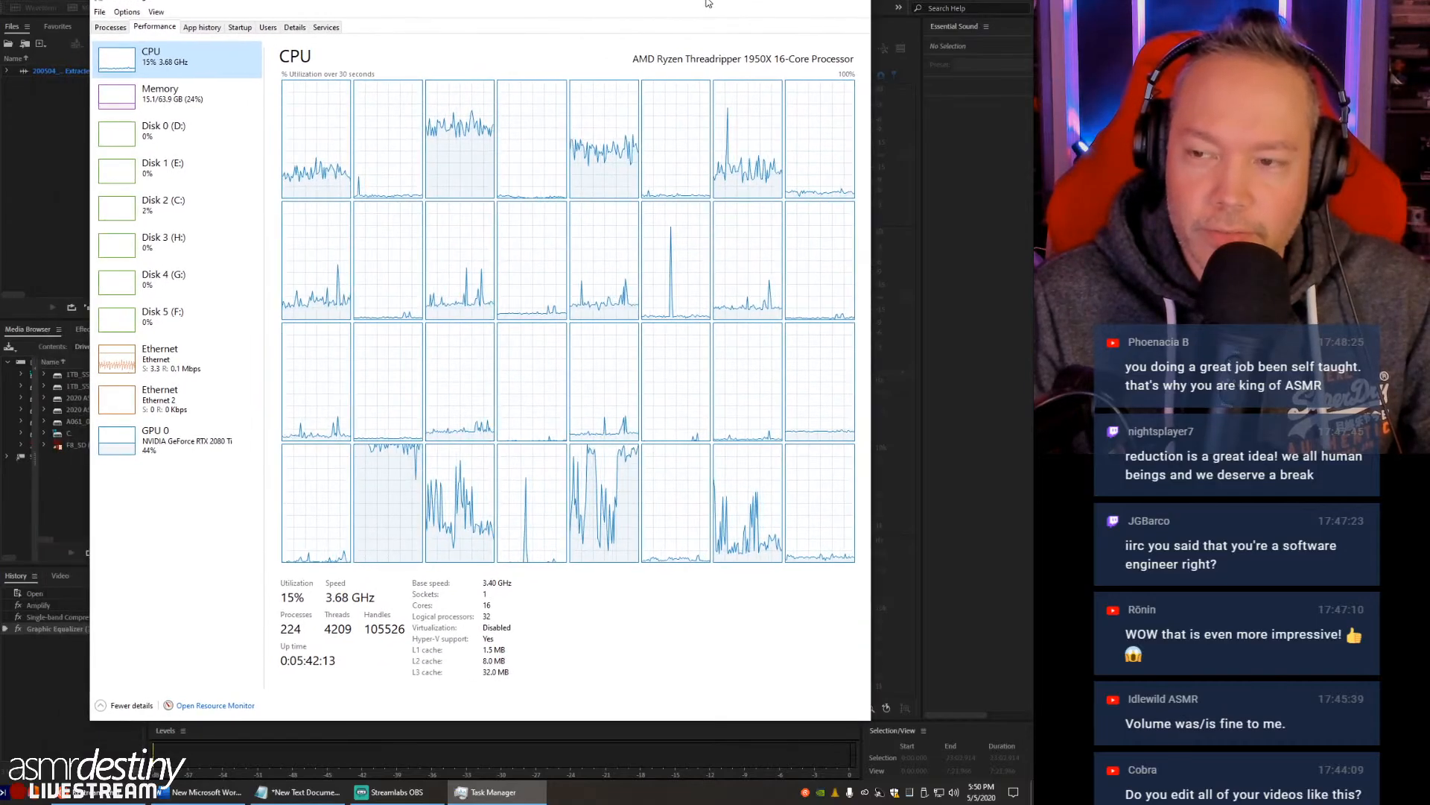
click(845, 2)
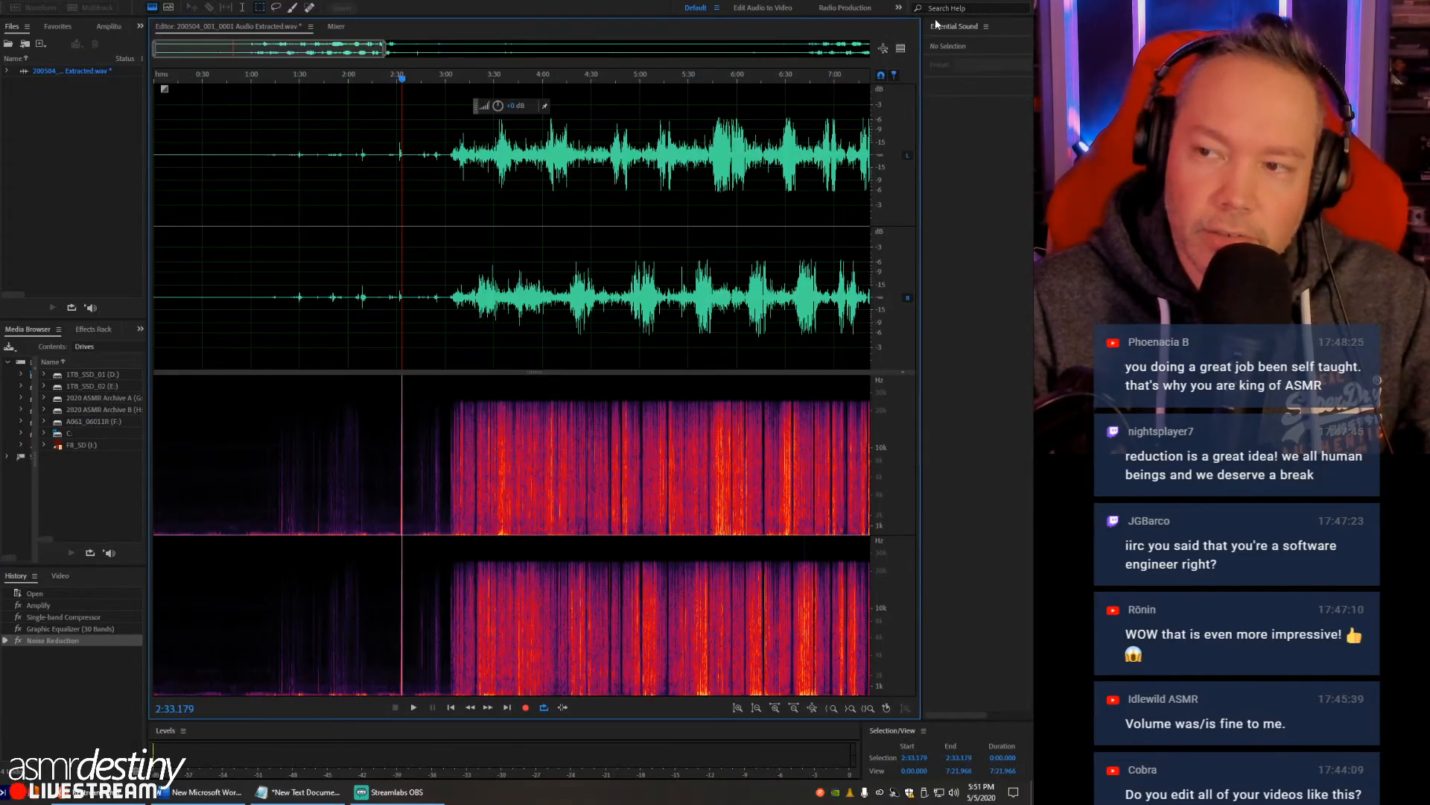
- Close the processed file 200504_001_0001 Audio Extracted.wav and save its changes
key(ctrl+w)
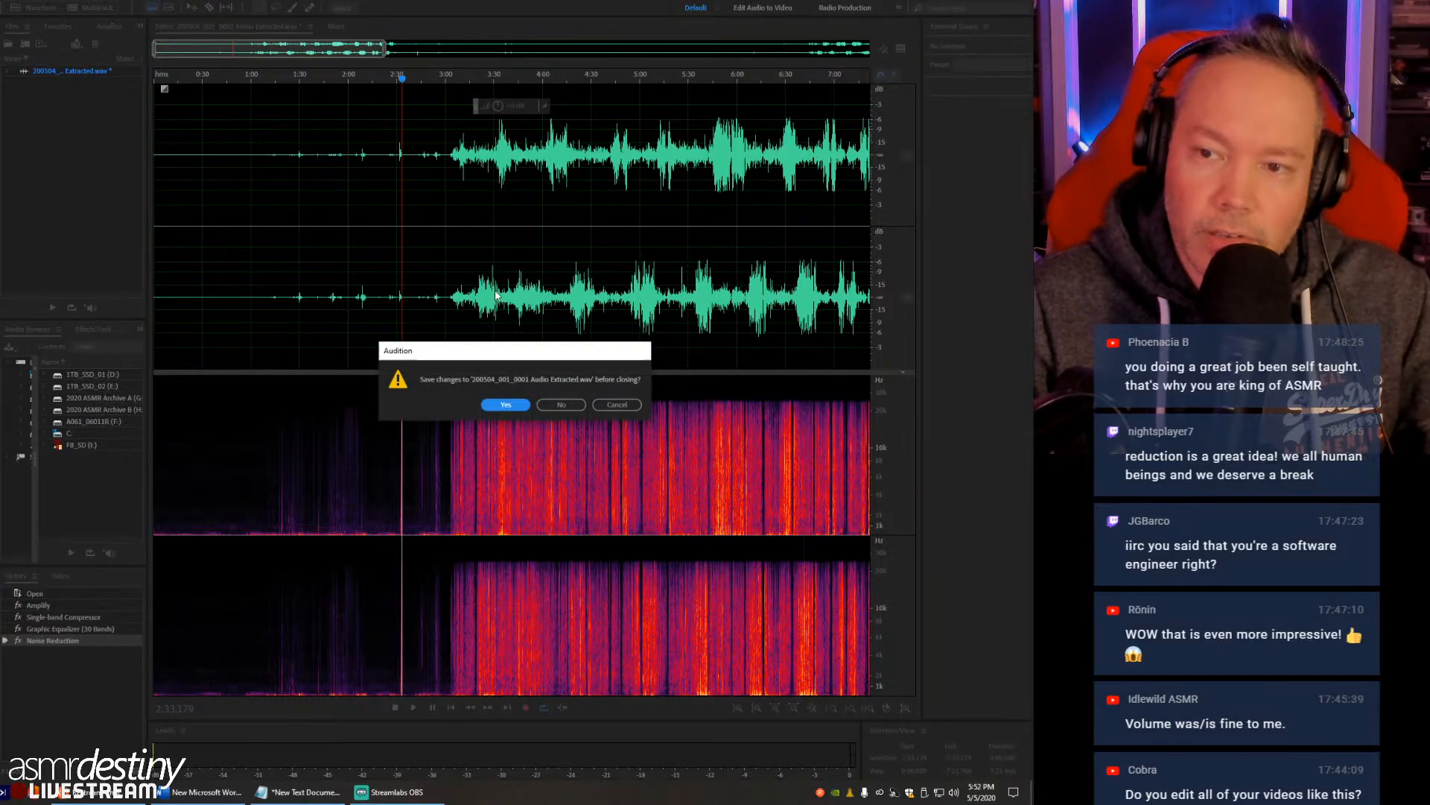
click(520, 408)
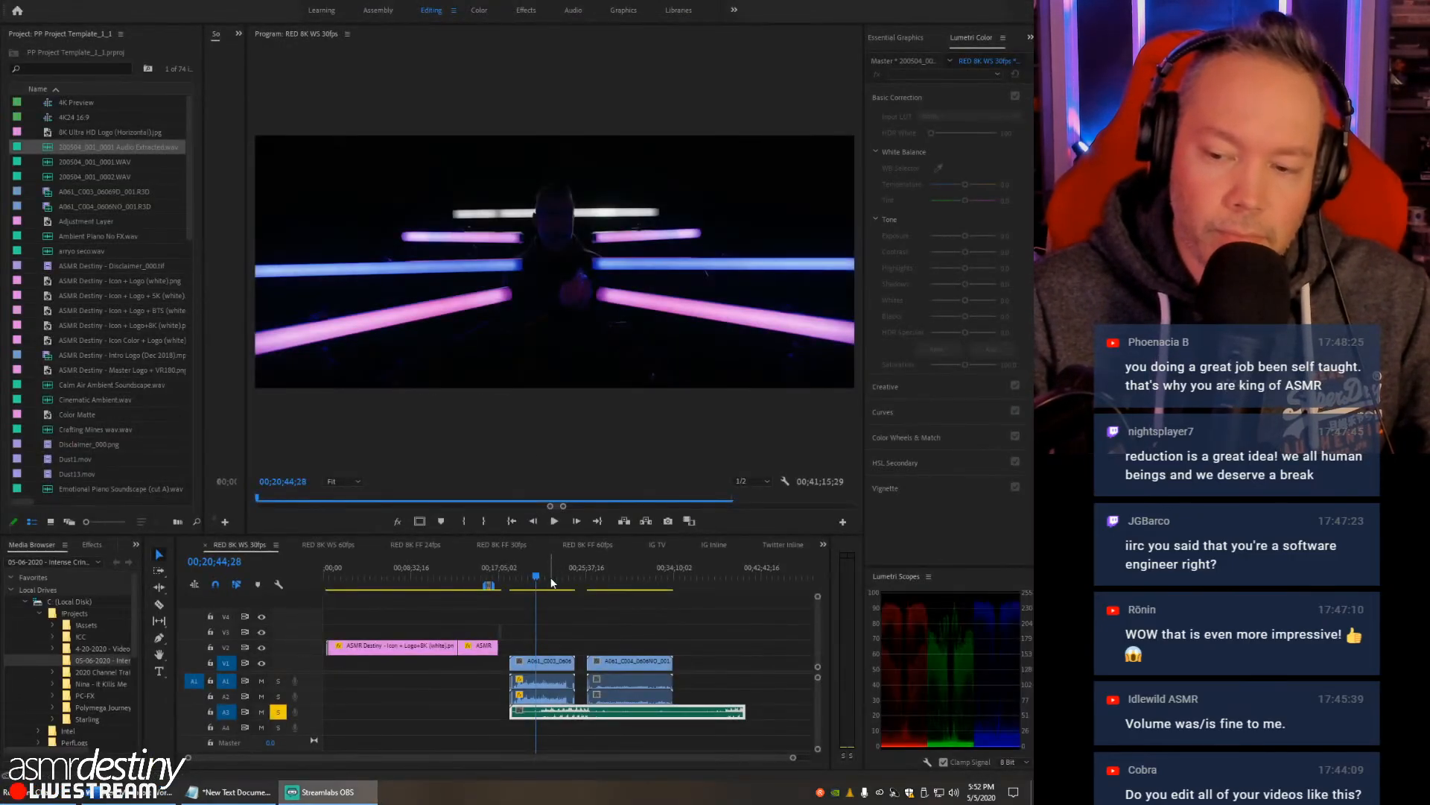
- In Premiere Pro, compare the extracted WAV on A3 with the camera audio near the first RED clip's start, around 00;18;34
click(549, 575)
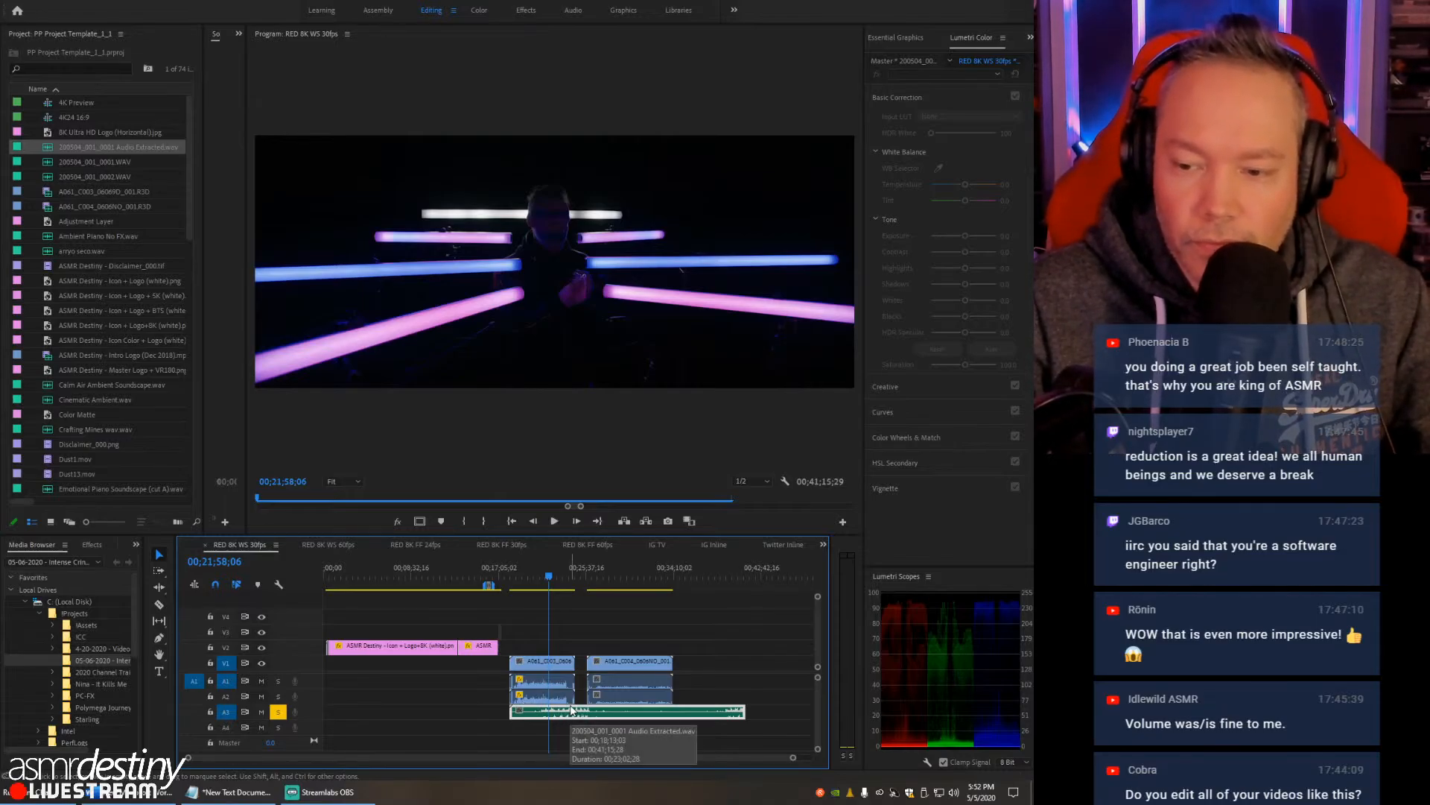
drag(541, 578, 519, 581)
key(equal)
key(equal)
key(equal)
key(equal)
key(equal)
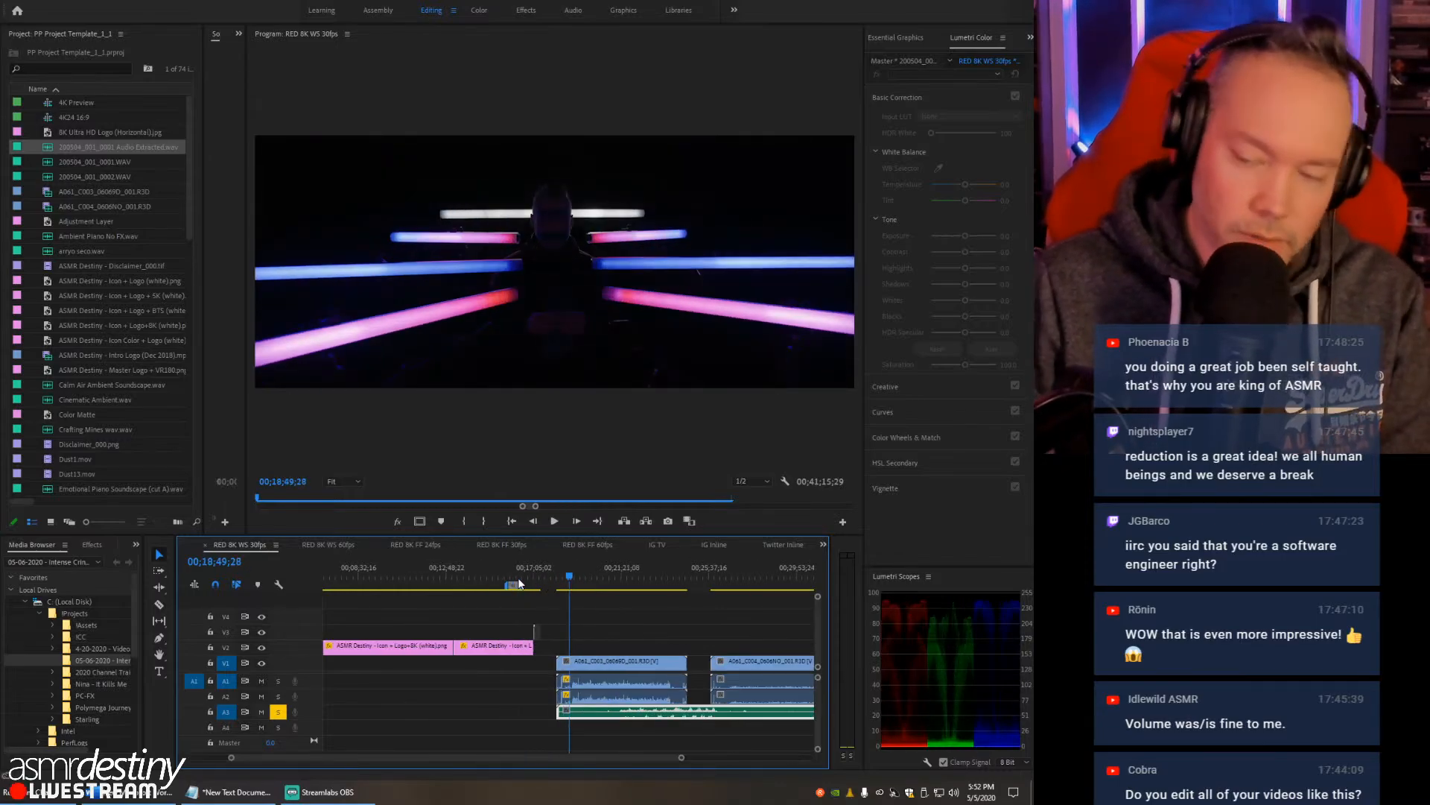
key(minus)
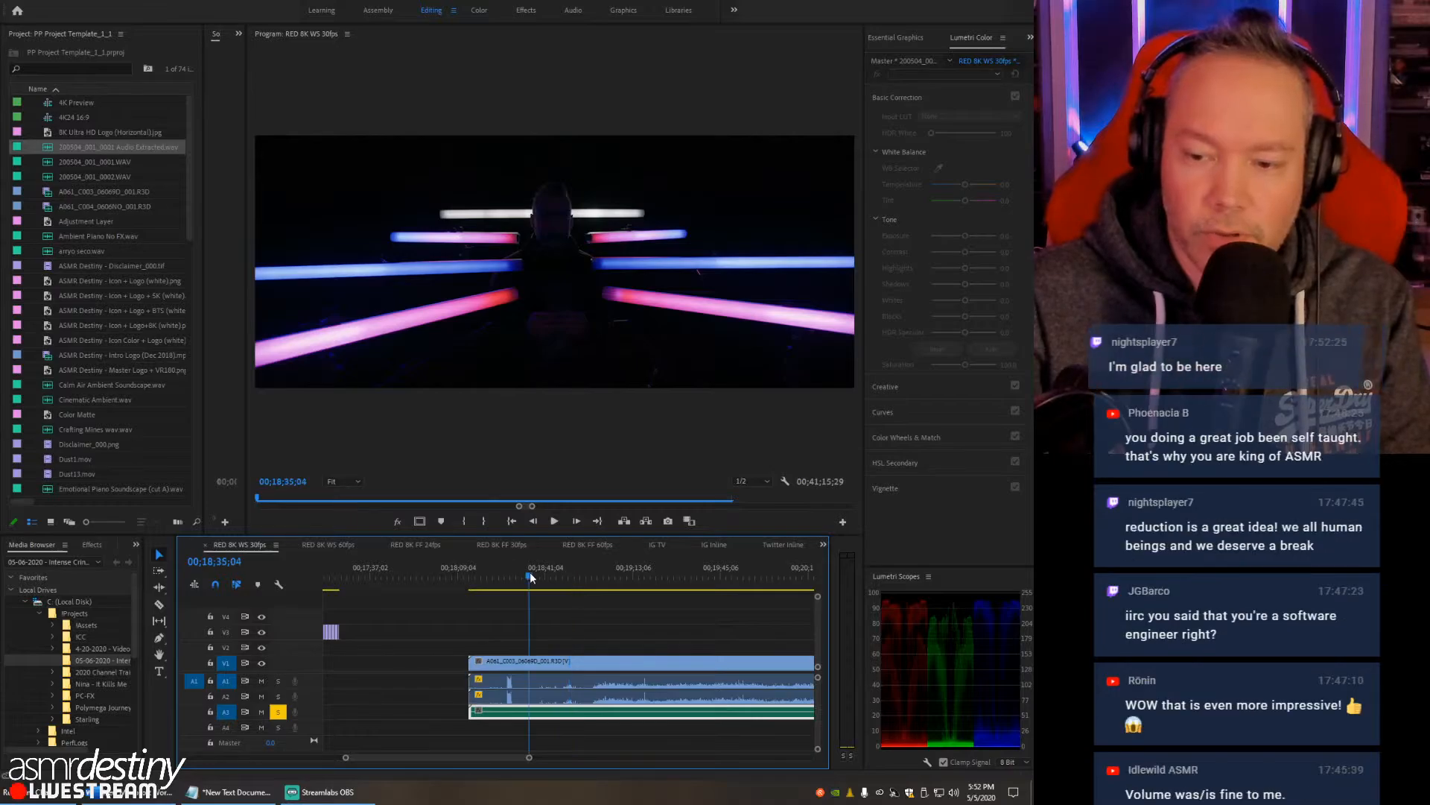
click(529, 572)
key(equal)
key(equal)
key(equal)
key(minus)
key(minus)
key(minus)
key(minus)
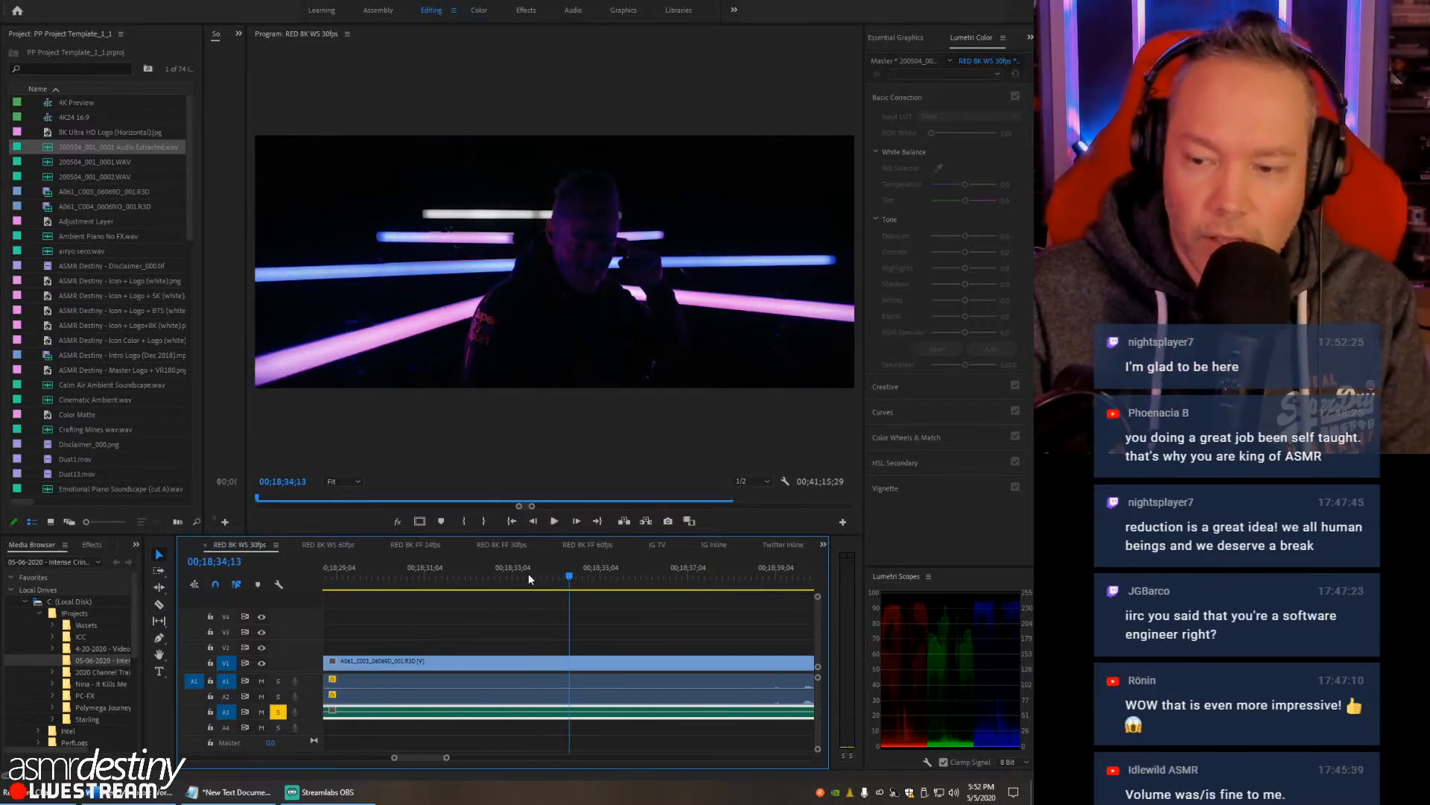
key(minus)
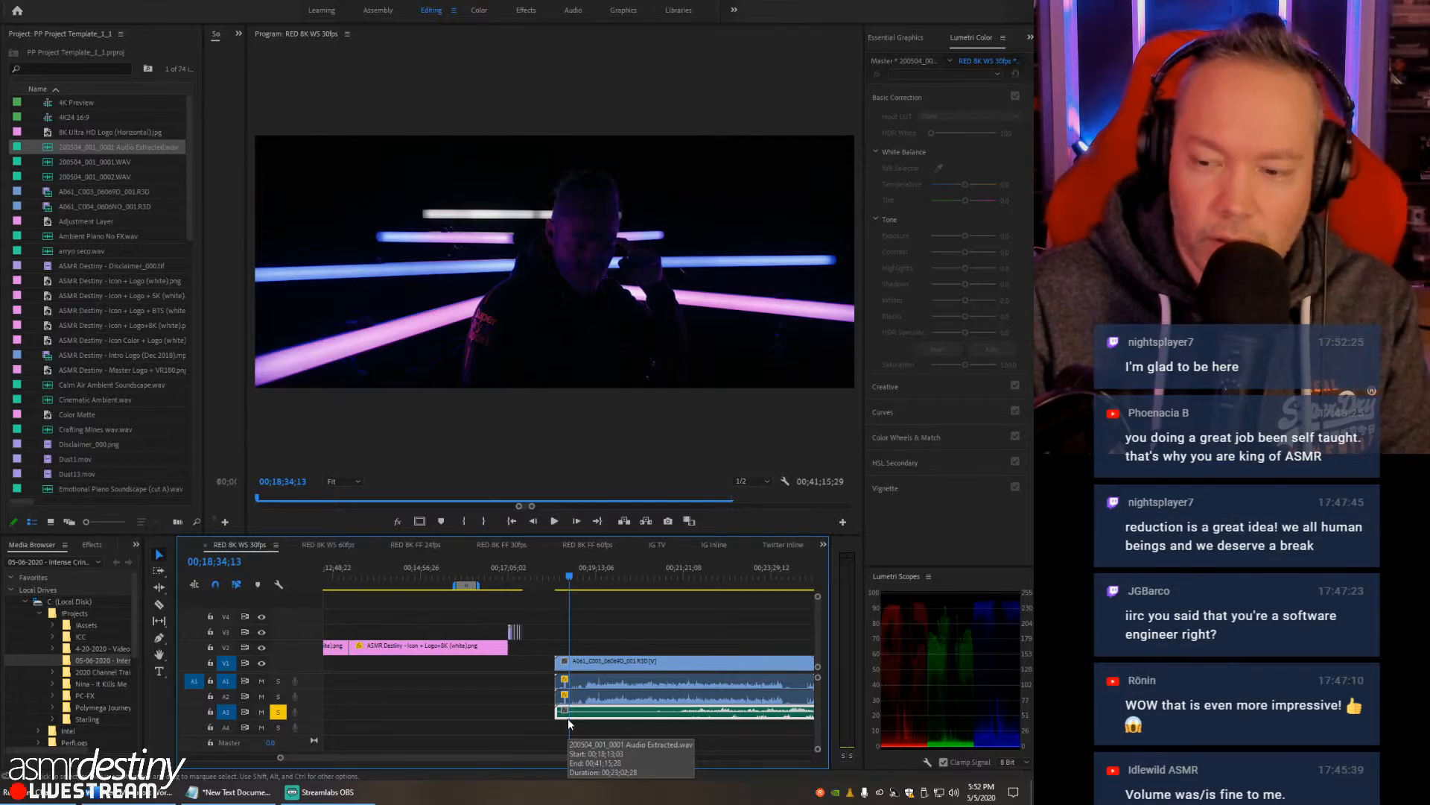
key(equal)
key(equal)
key(equal)
key(equal)
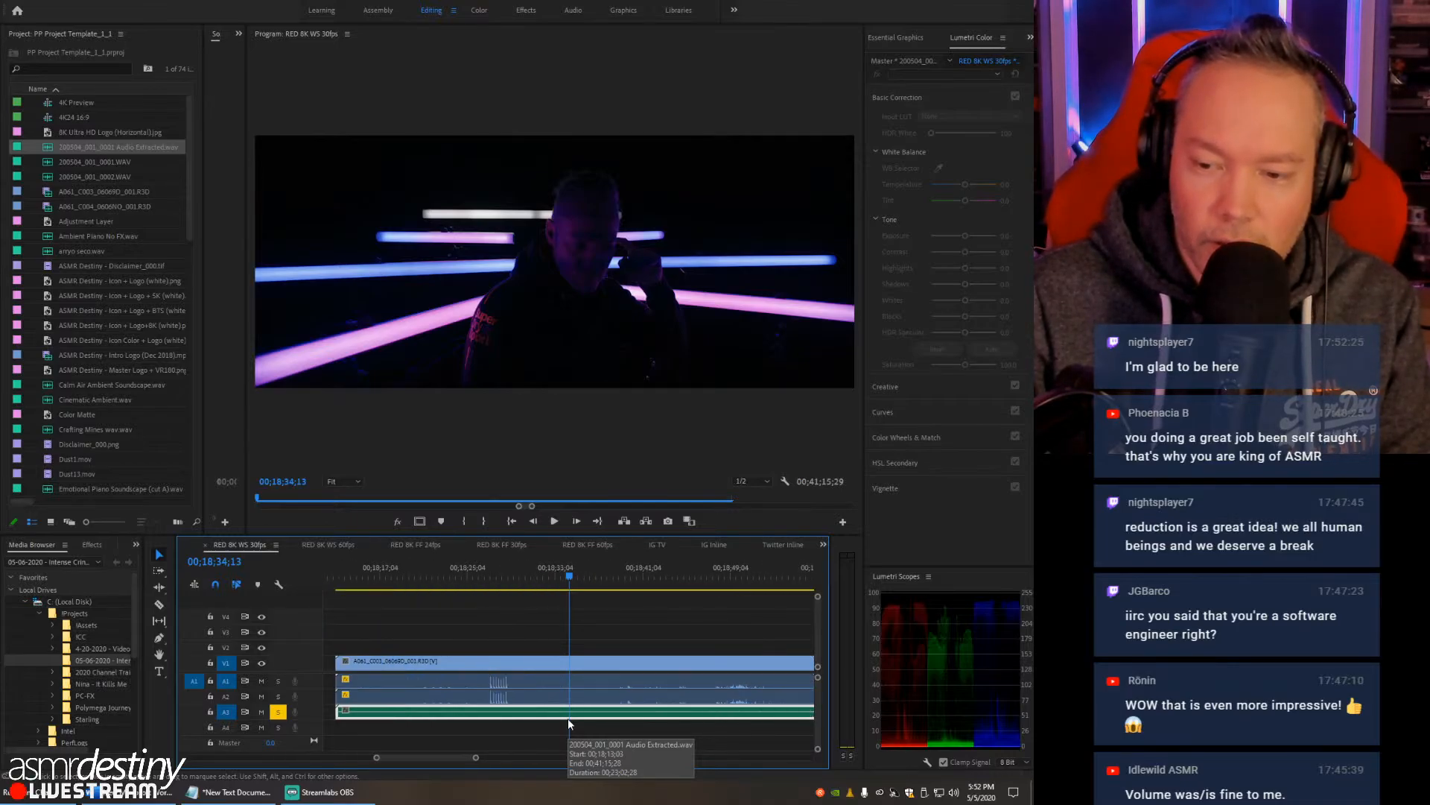
key(minus)
key(minus)
key(minus)
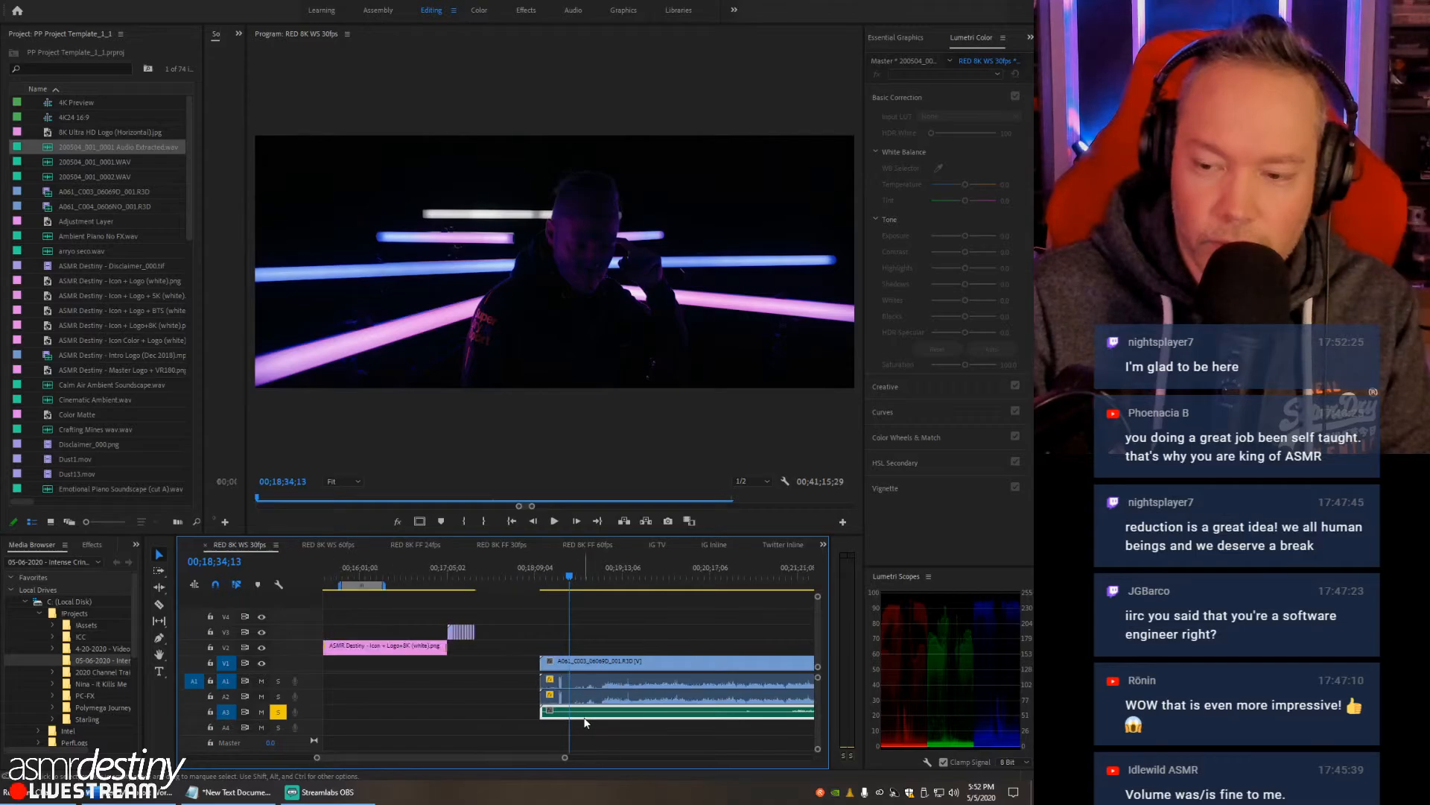
key(minus)
- Cut the opening off the extracted WAV at about 00;20;23 and move the remainder back to the first RED clip's start
key(c)
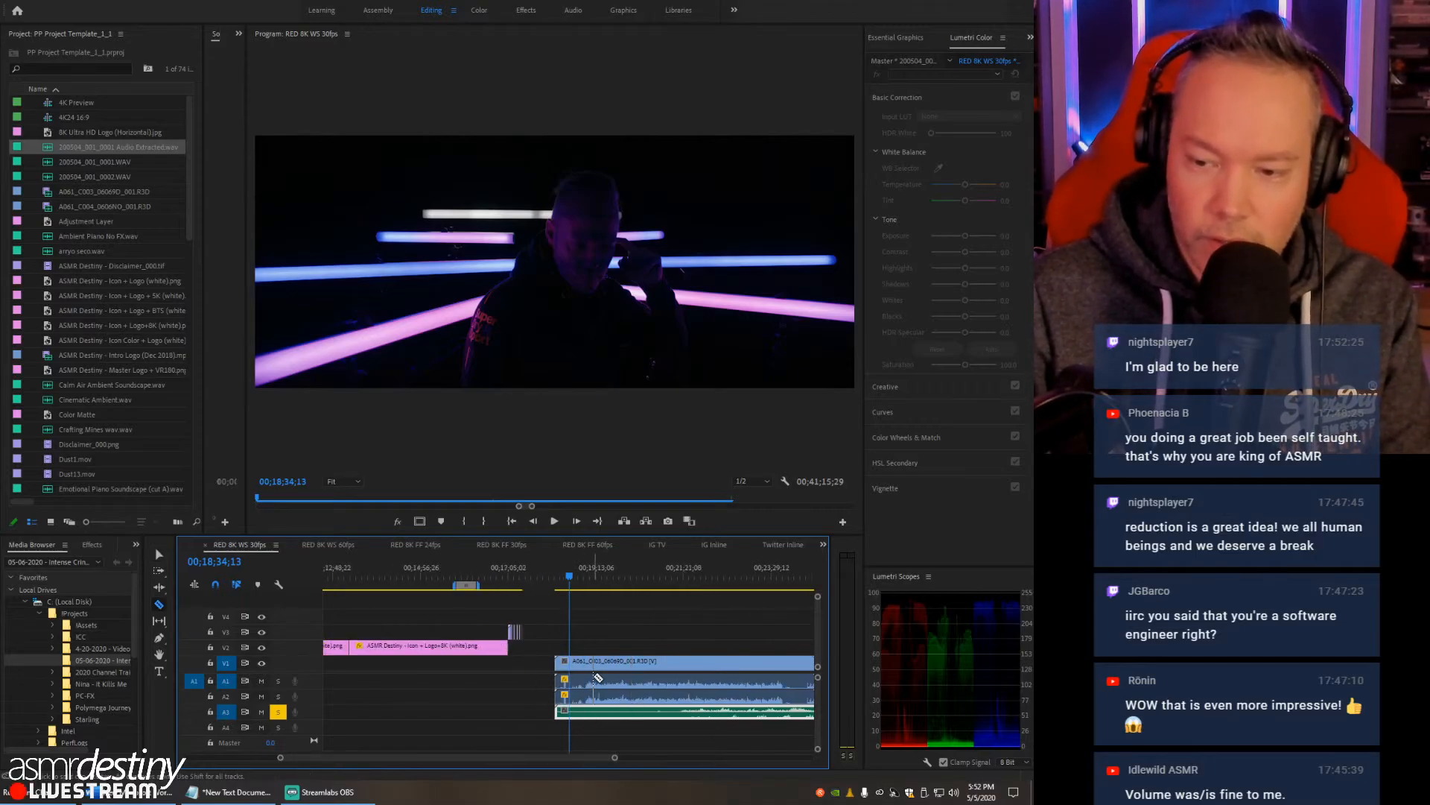
key(minus)
key(minus)
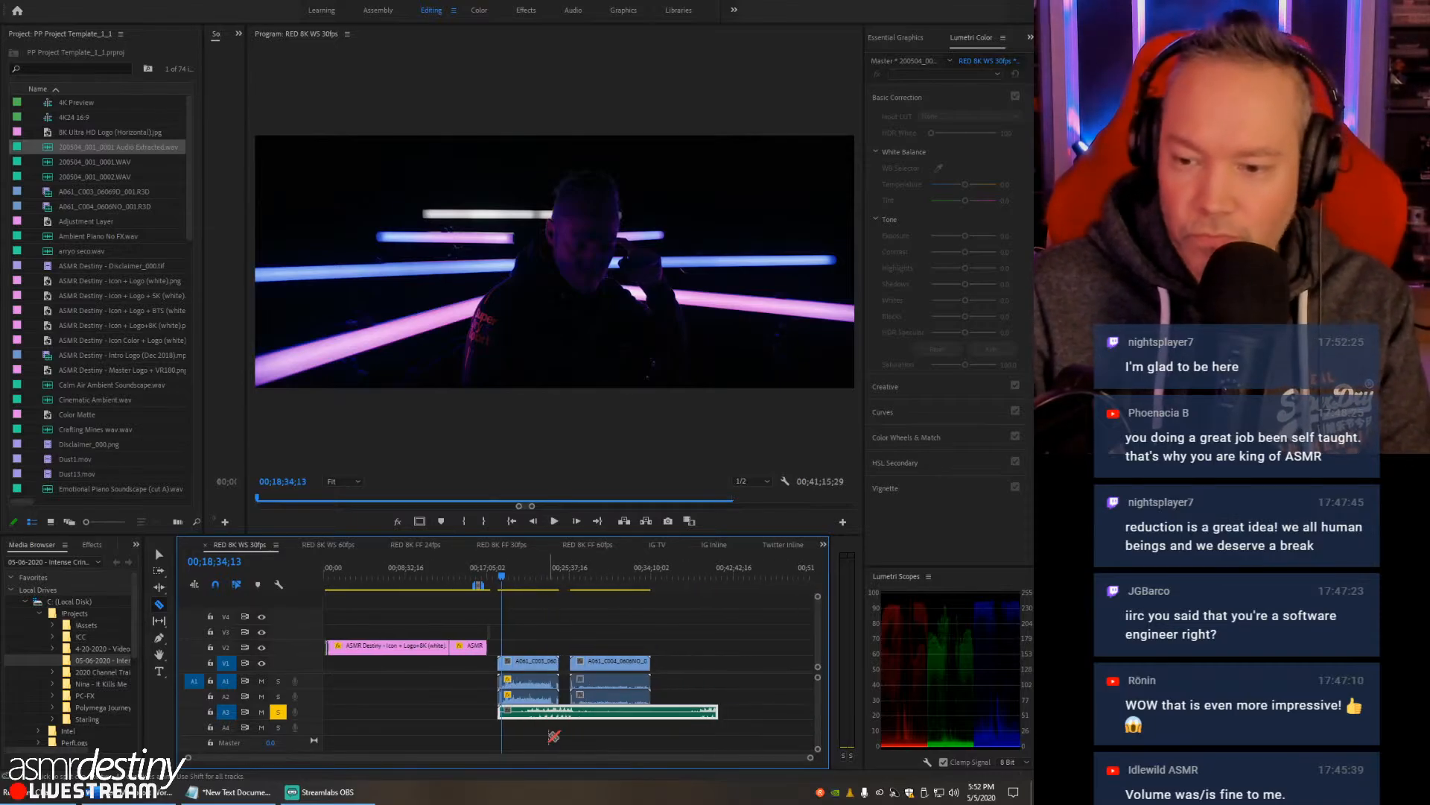
key(equal)
key(equal)
key(equal)
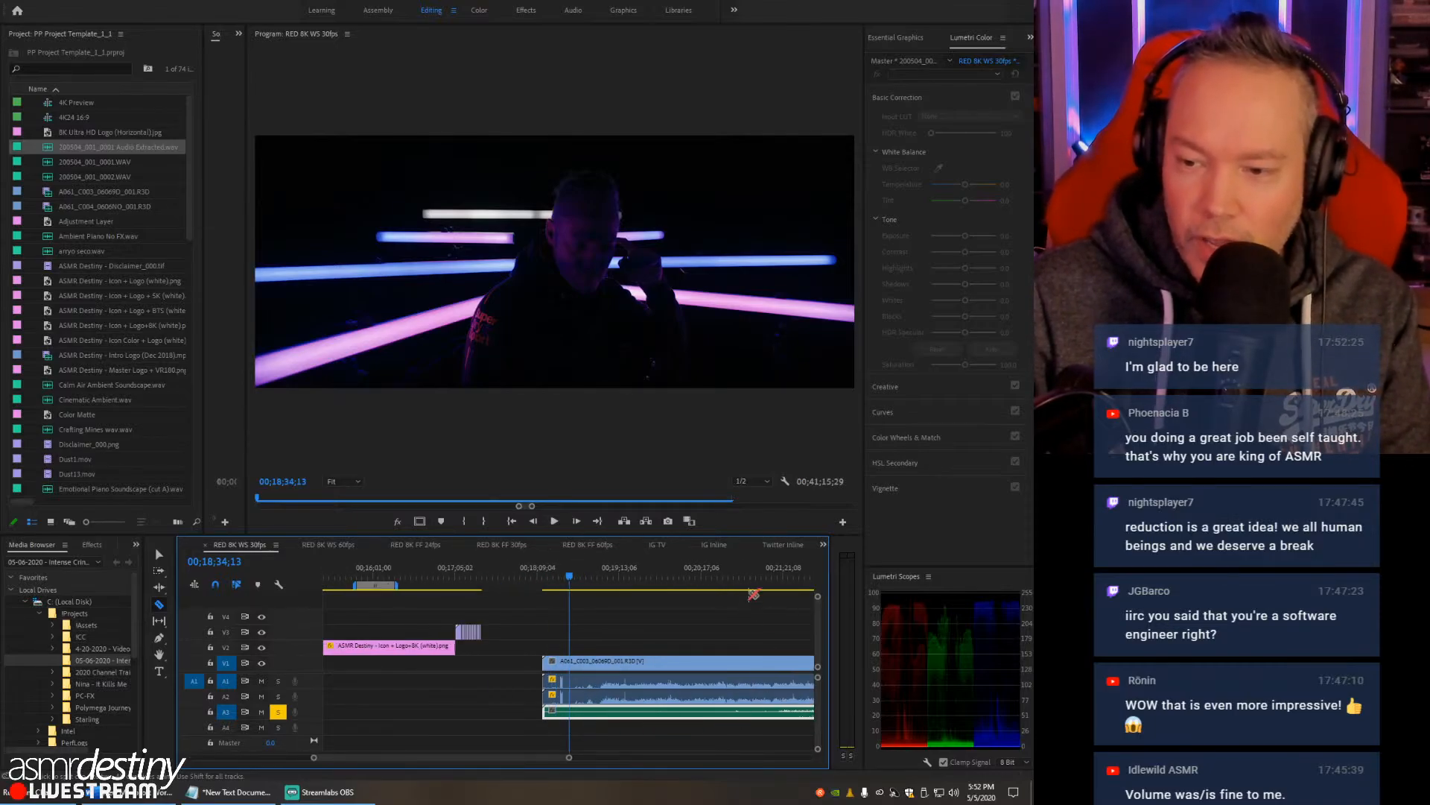
click(737, 572)
key(equal)
key(equal)
key(equal)
key(equal)
key(equal)
key(equal)
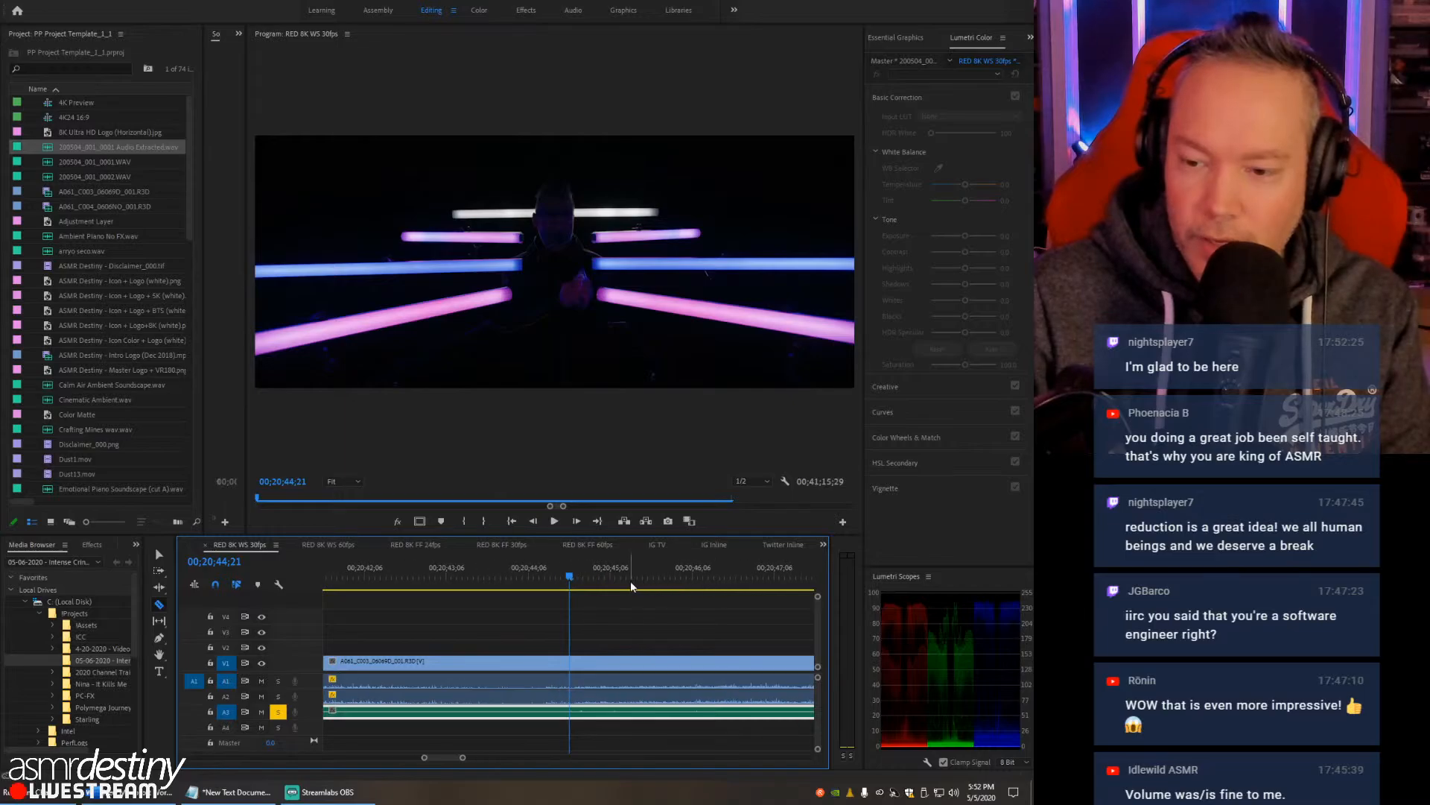
key(minus)
key(minus)
key(minus)
key(minus)
key(minus)
key(minus)
key(minus)
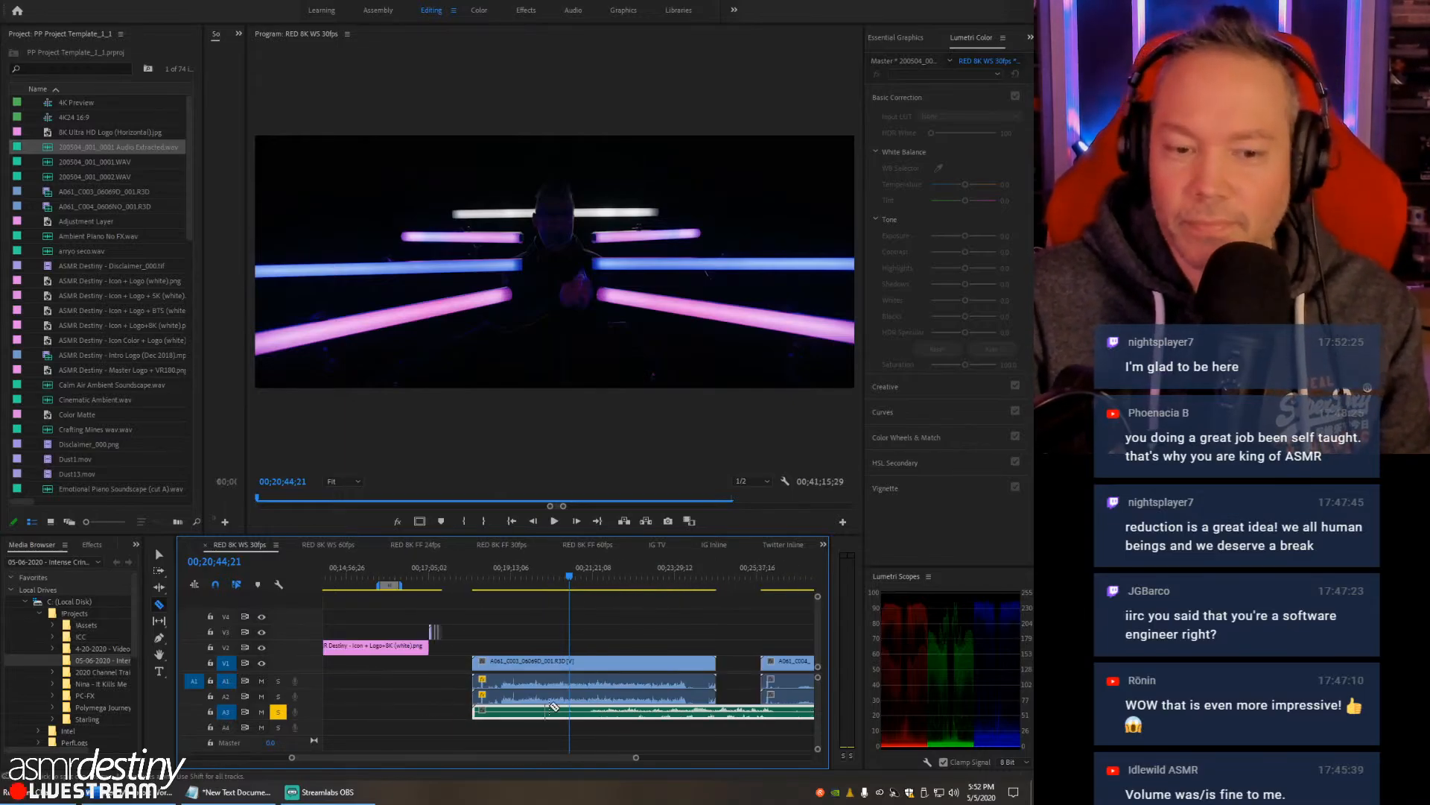
key(v)
mouse_move(528, 721)
mouse_down()
mouse_move(560, 719)
mouse_move(506, 717)
mouse_up()
- Find the claps at the start of the first RED clip and play them from 00;18;27;04
click(465, 581)
key(equal)
key(equal)
key(equal)
key(equal)
key(equal)
key(equal)
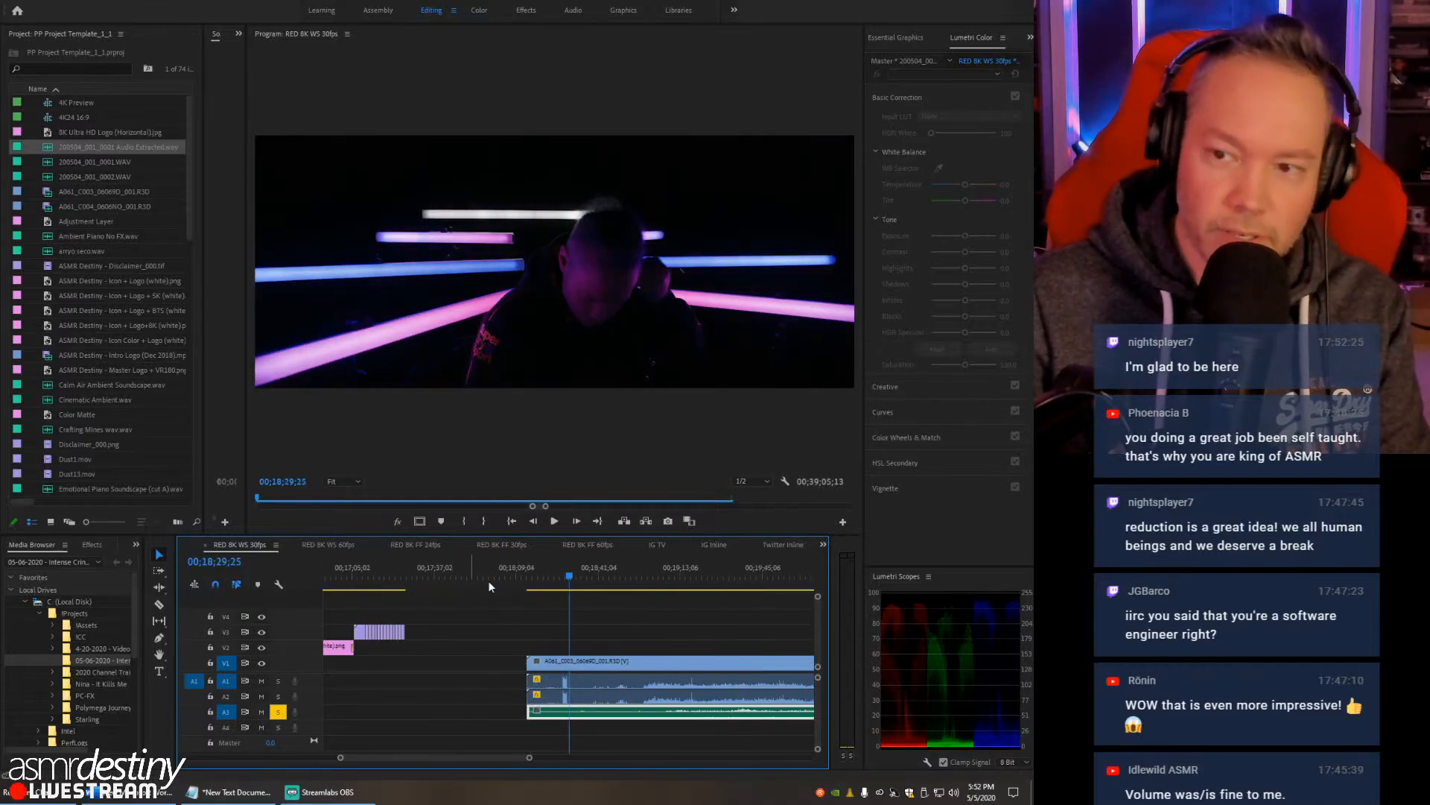
drag(479, 576, 459, 576)
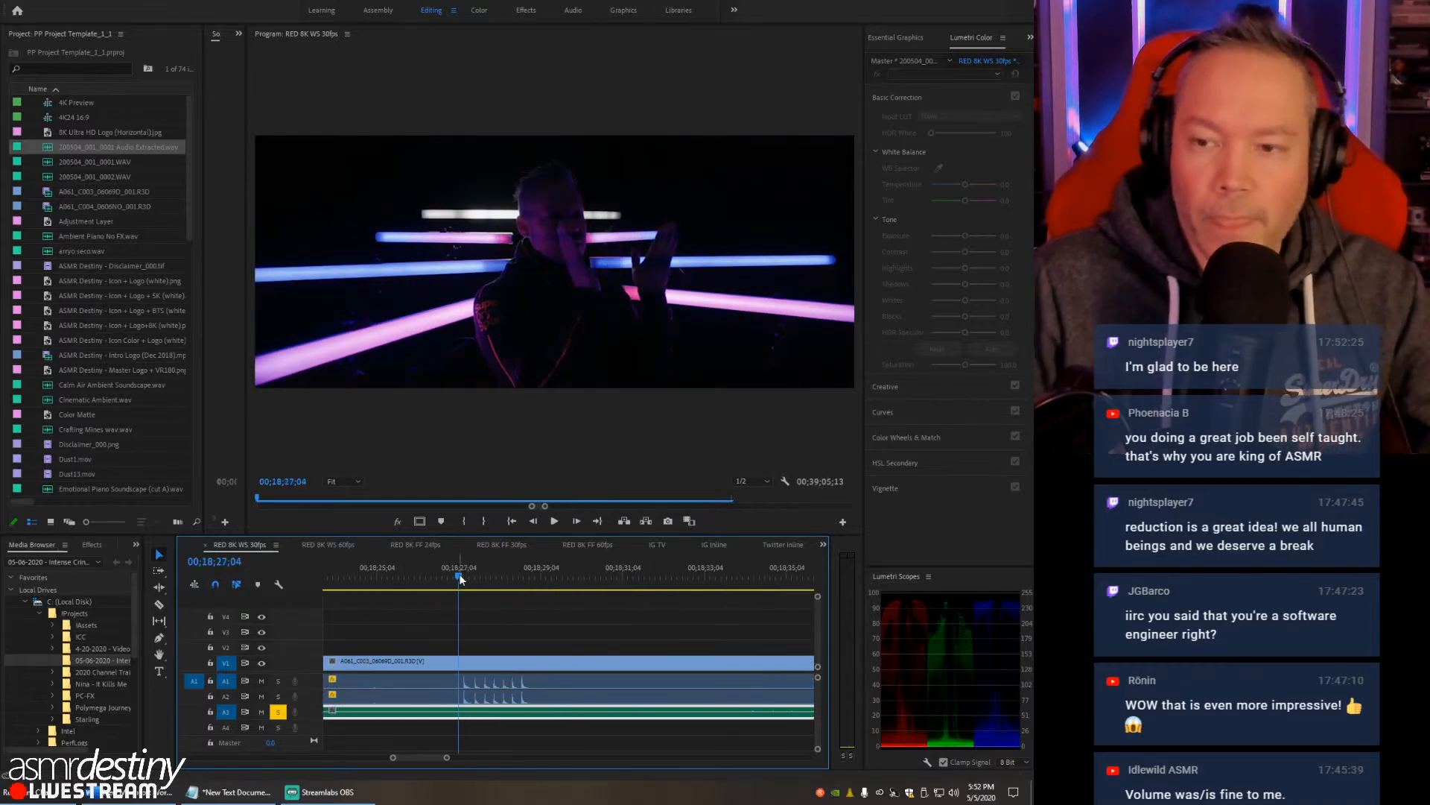
key(space)
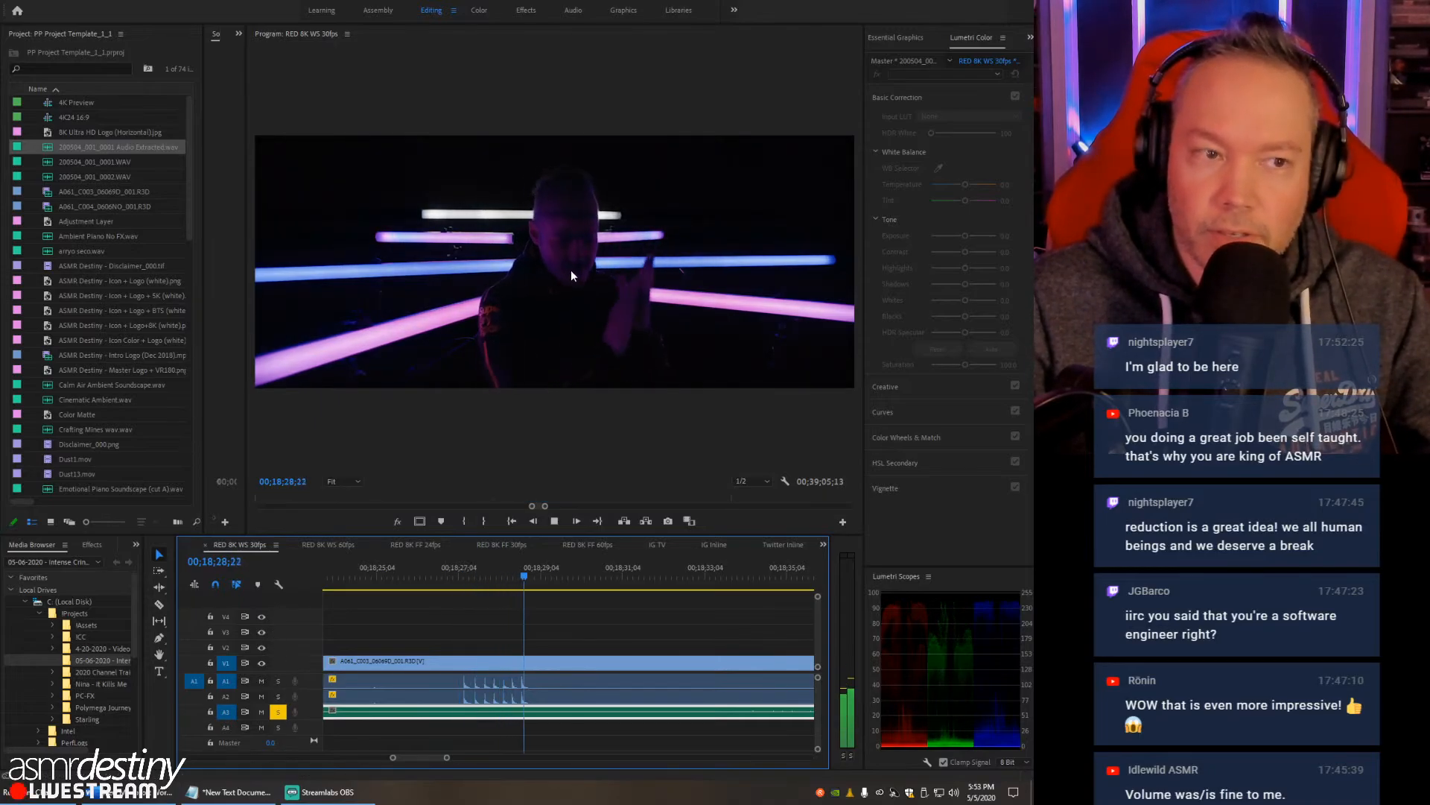
key(space)
click(459, 576)
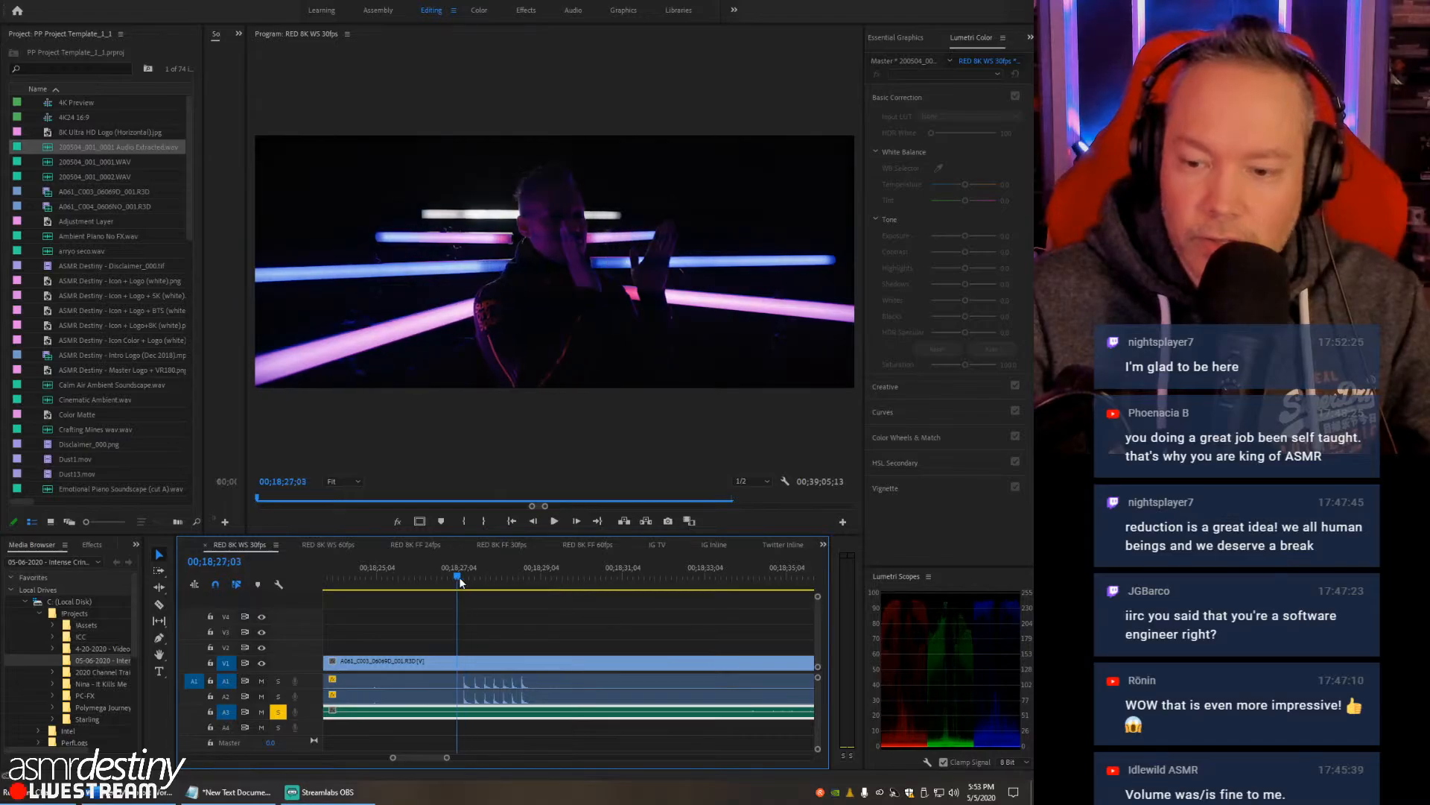
- Shorten the beginning of the extracted WAV on A3 and position its start shortly before the claps, at about 00;18;25
key(minus)
key(minus)
key(minus)
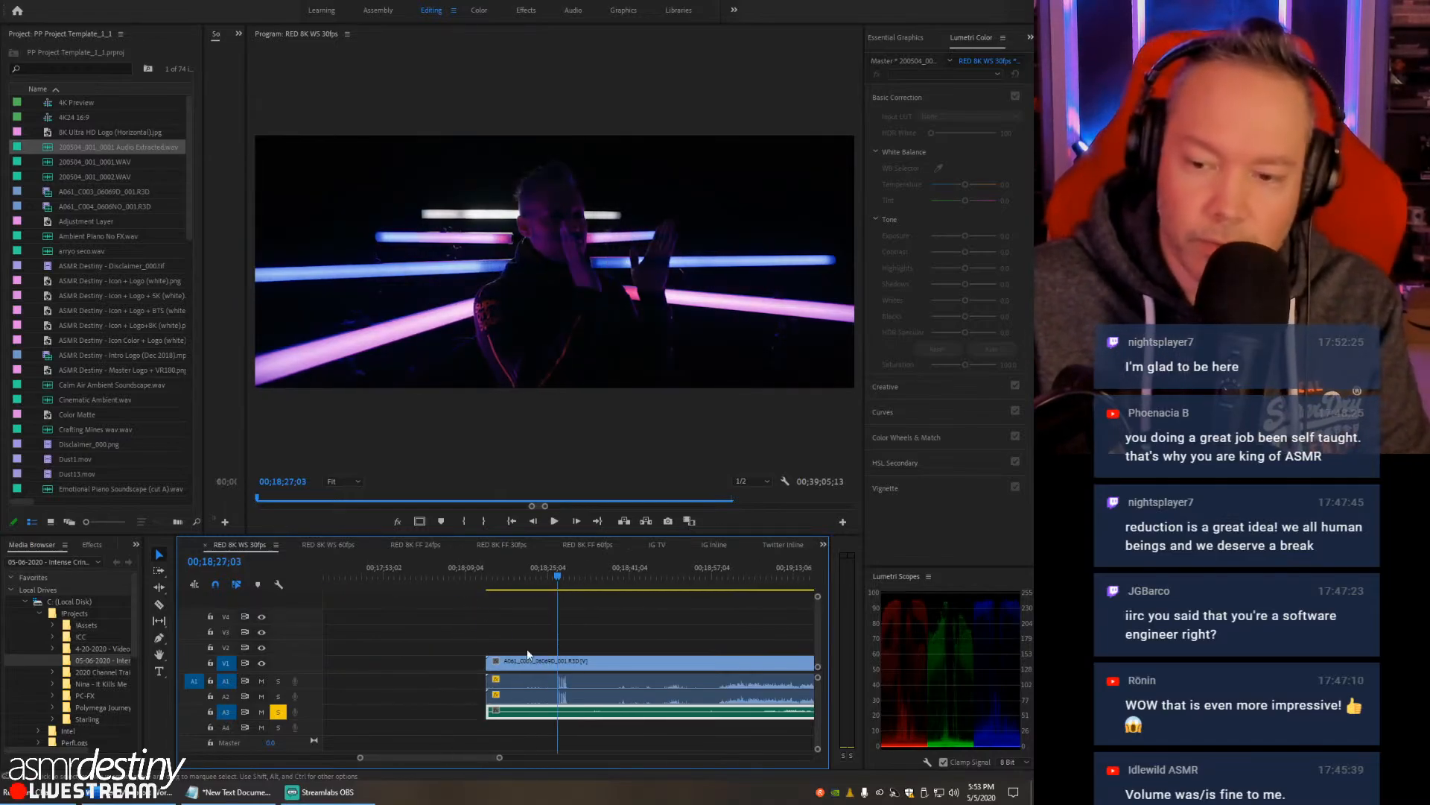
drag(480, 715, 581, 713)
key(equal)
key(equal)
key(equal)
key(equal)
key(equal)
key(minus)
key(minus)
key(minus)
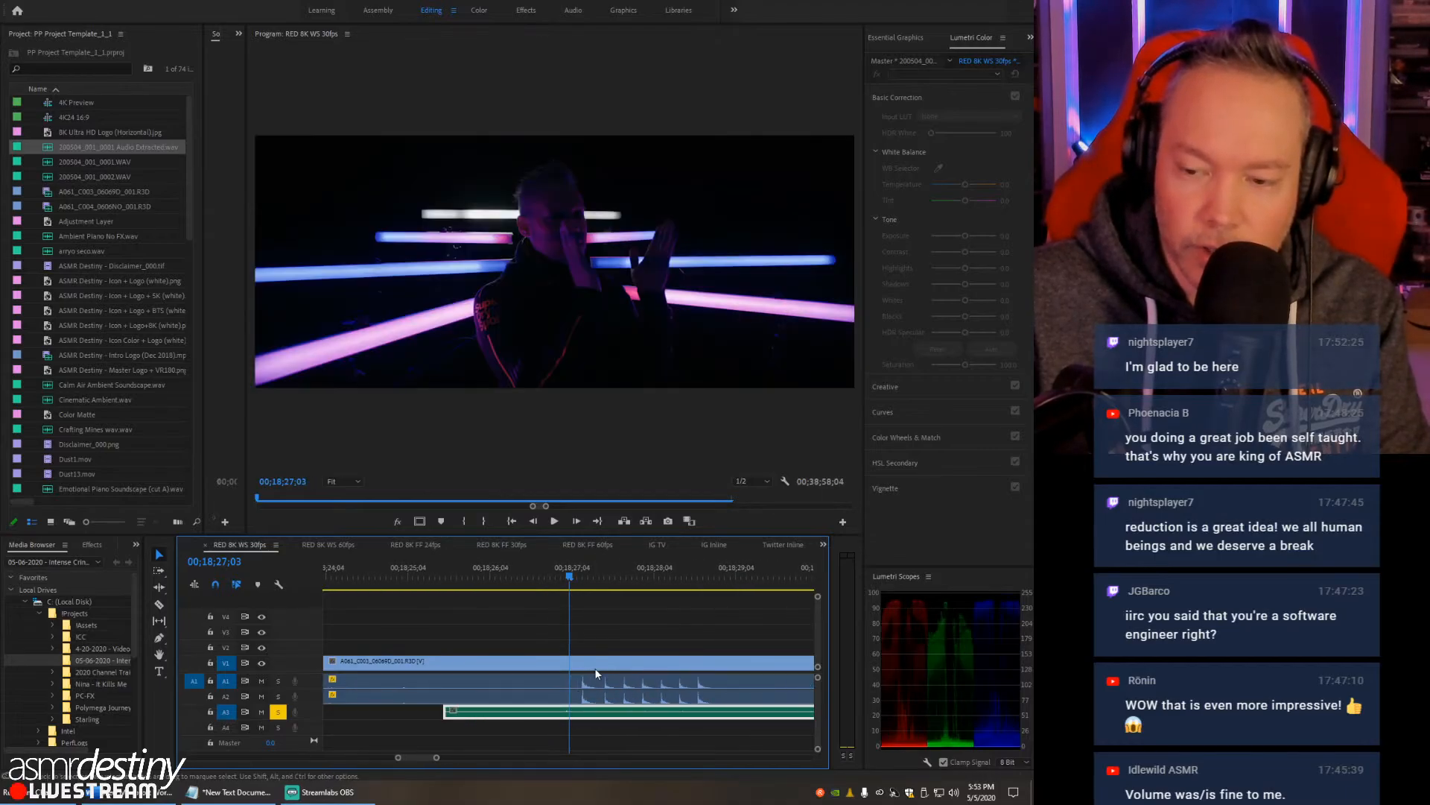
- Split the extracted WAV on A3 with the Razor tool just after the claps, at about 00;18;31
key(c)
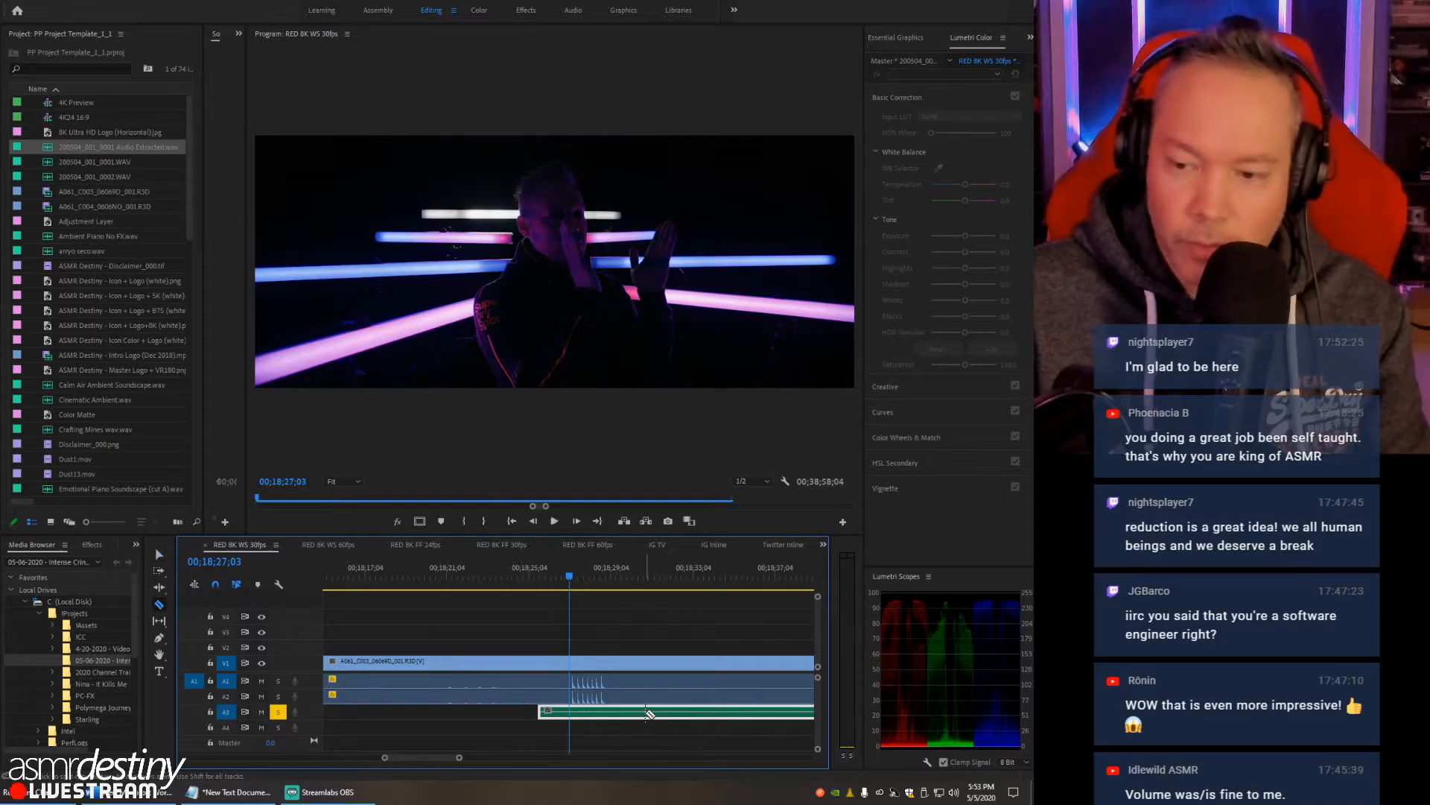
click(665, 713)
key(v)
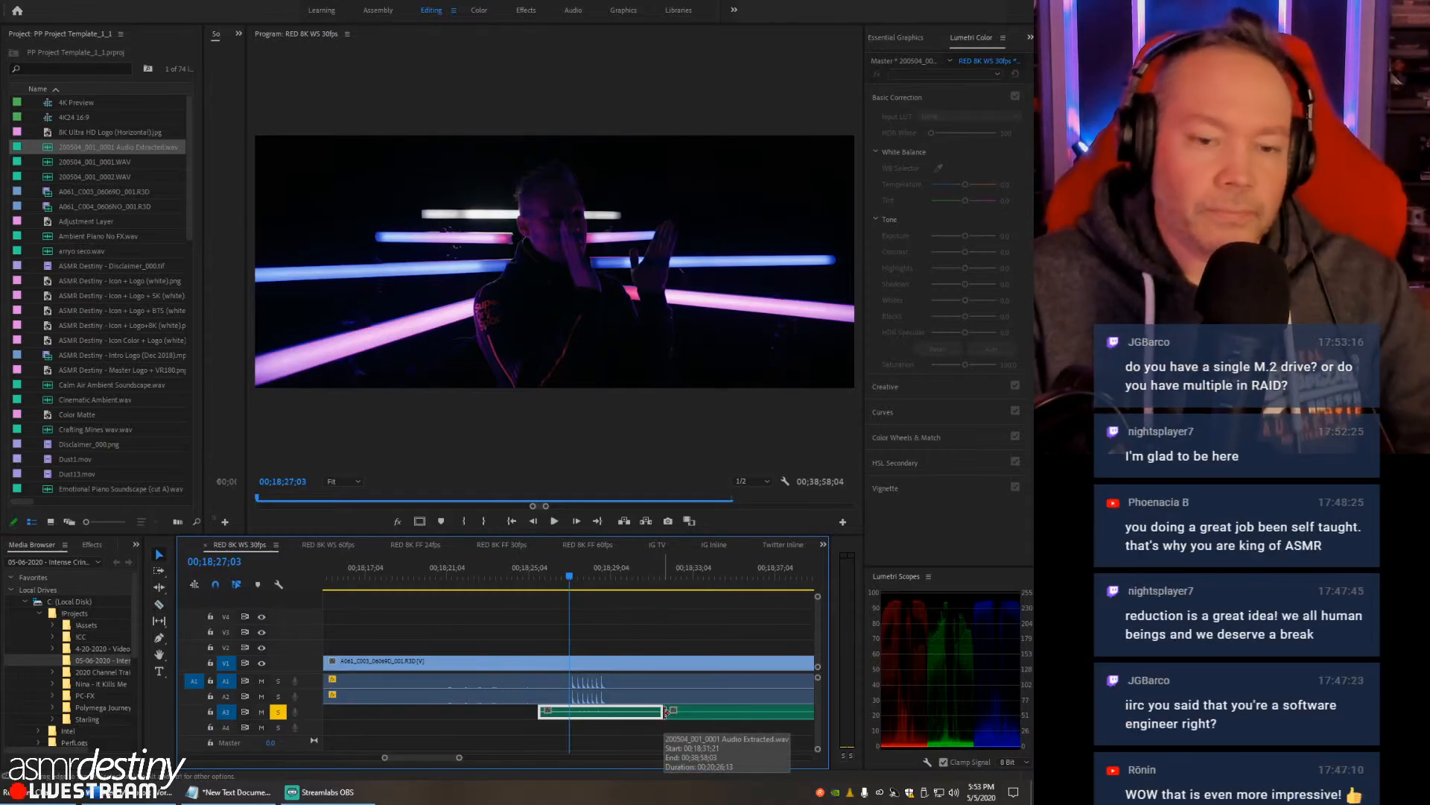
- Open File Explorer and look through the !Projects folder on Local Disk (C:)
right_click(423, 790)
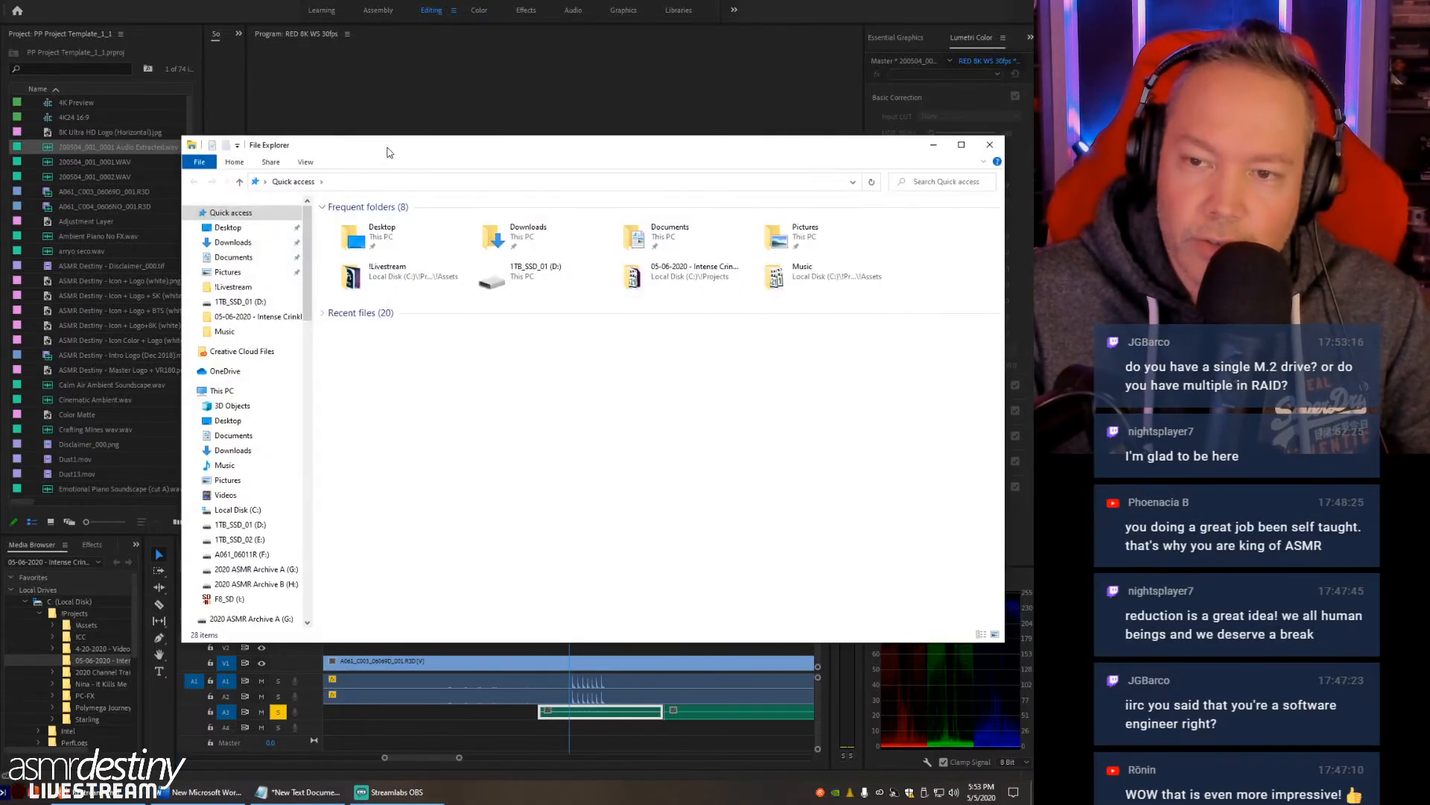
drag(388, 152, 340, 166)
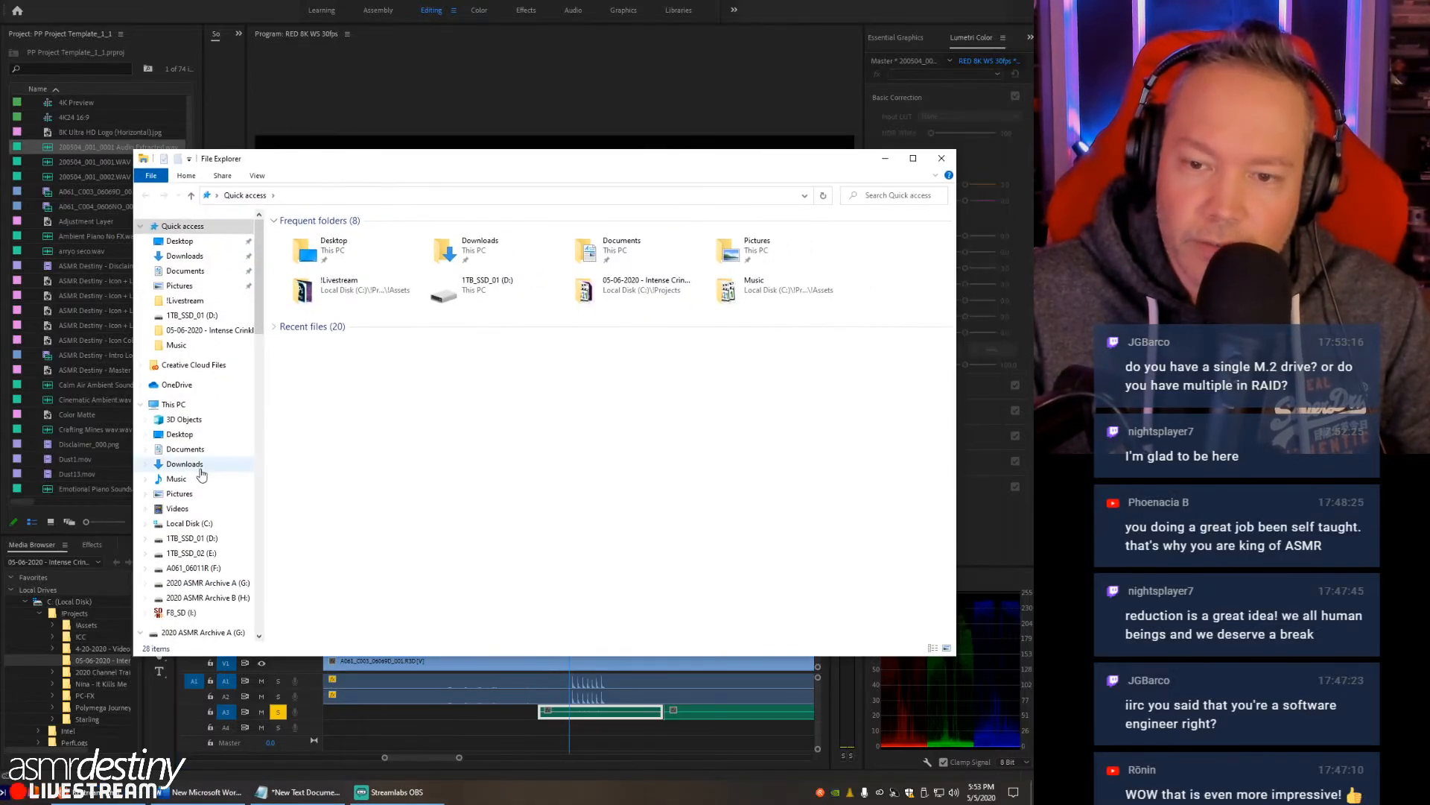
click(173, 404)
double_click(335, 328)
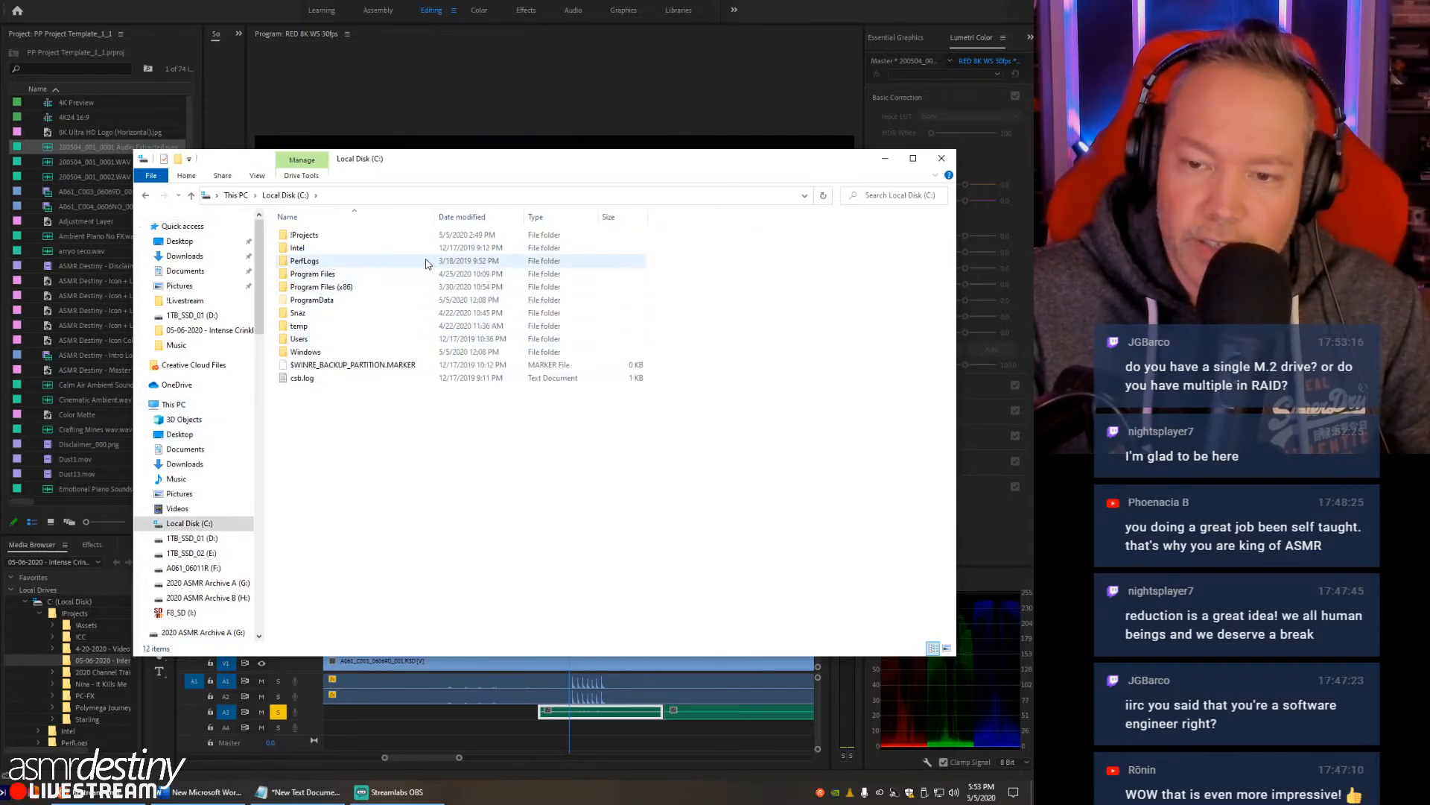
double_click(314, 235)
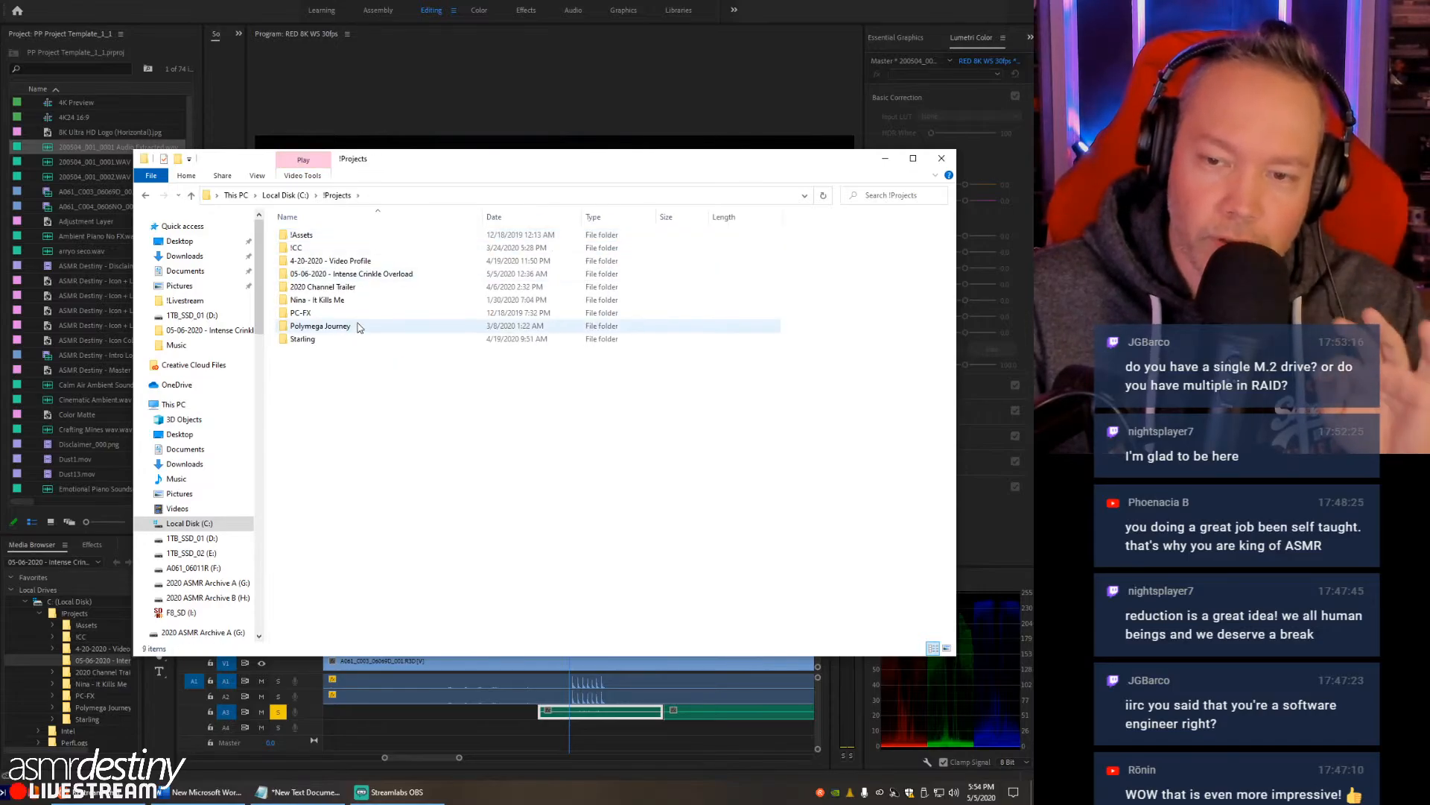
- Return to This PC and review the free space on the computer's drives
click(305, 196)
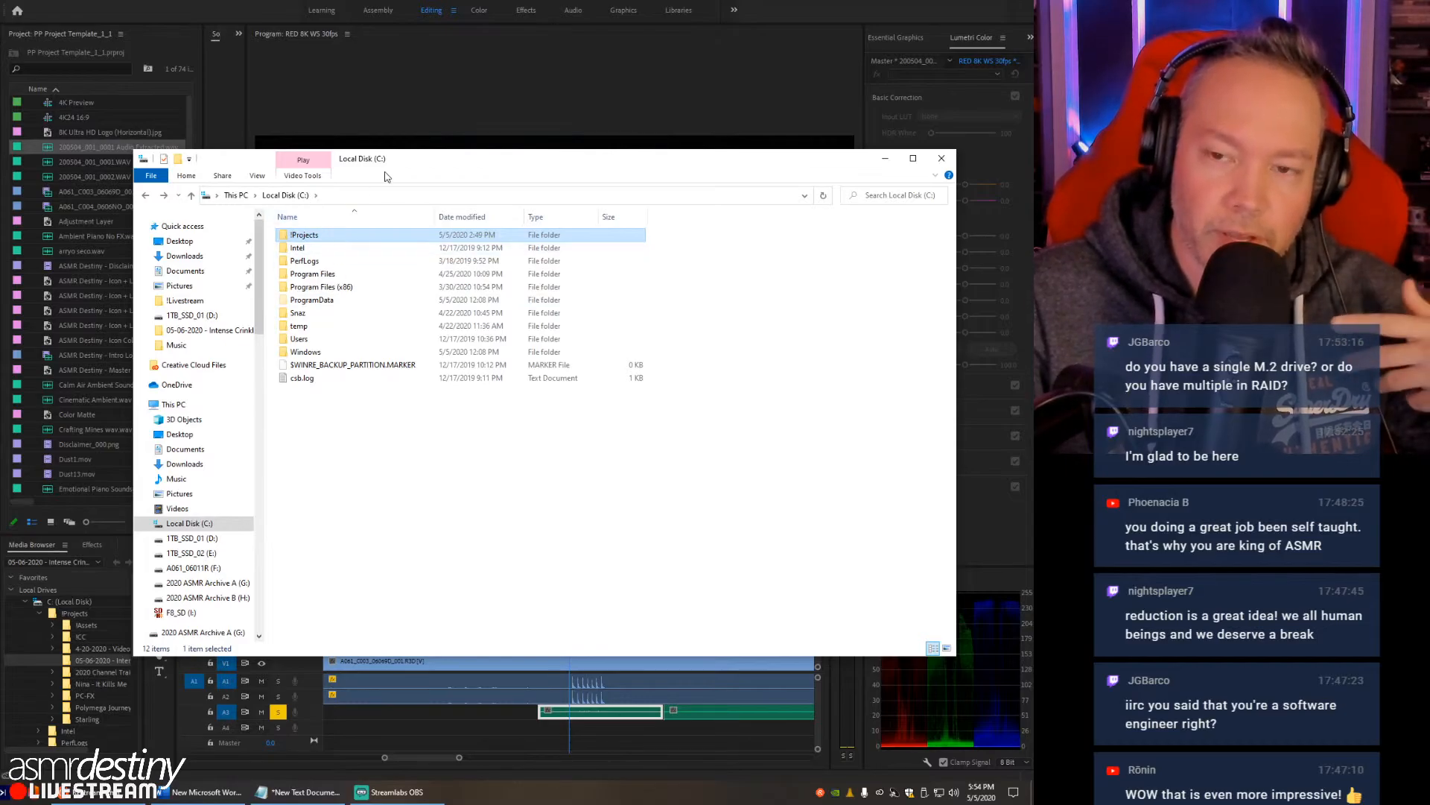
drag(409, 162, 373, 173)
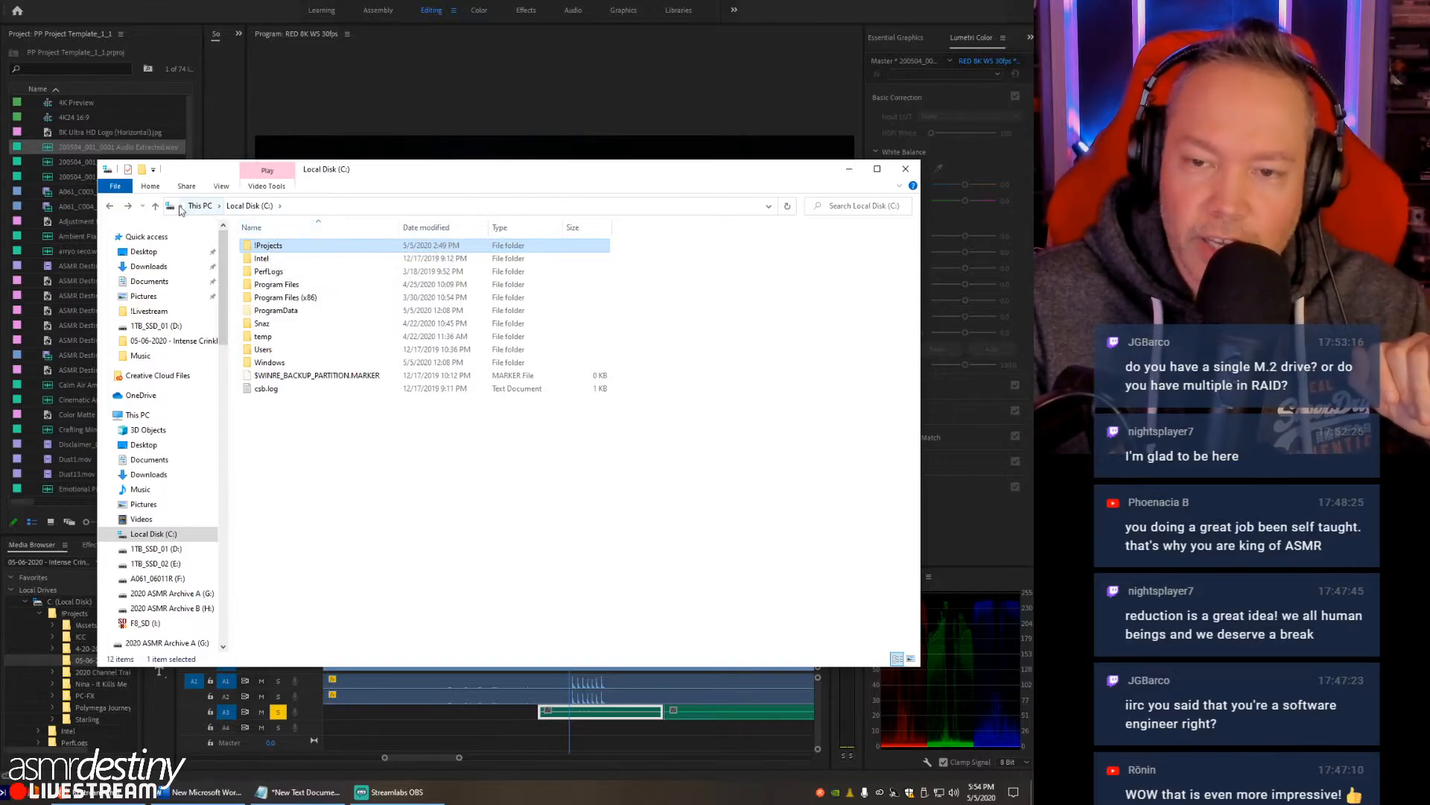
click(199, 208)
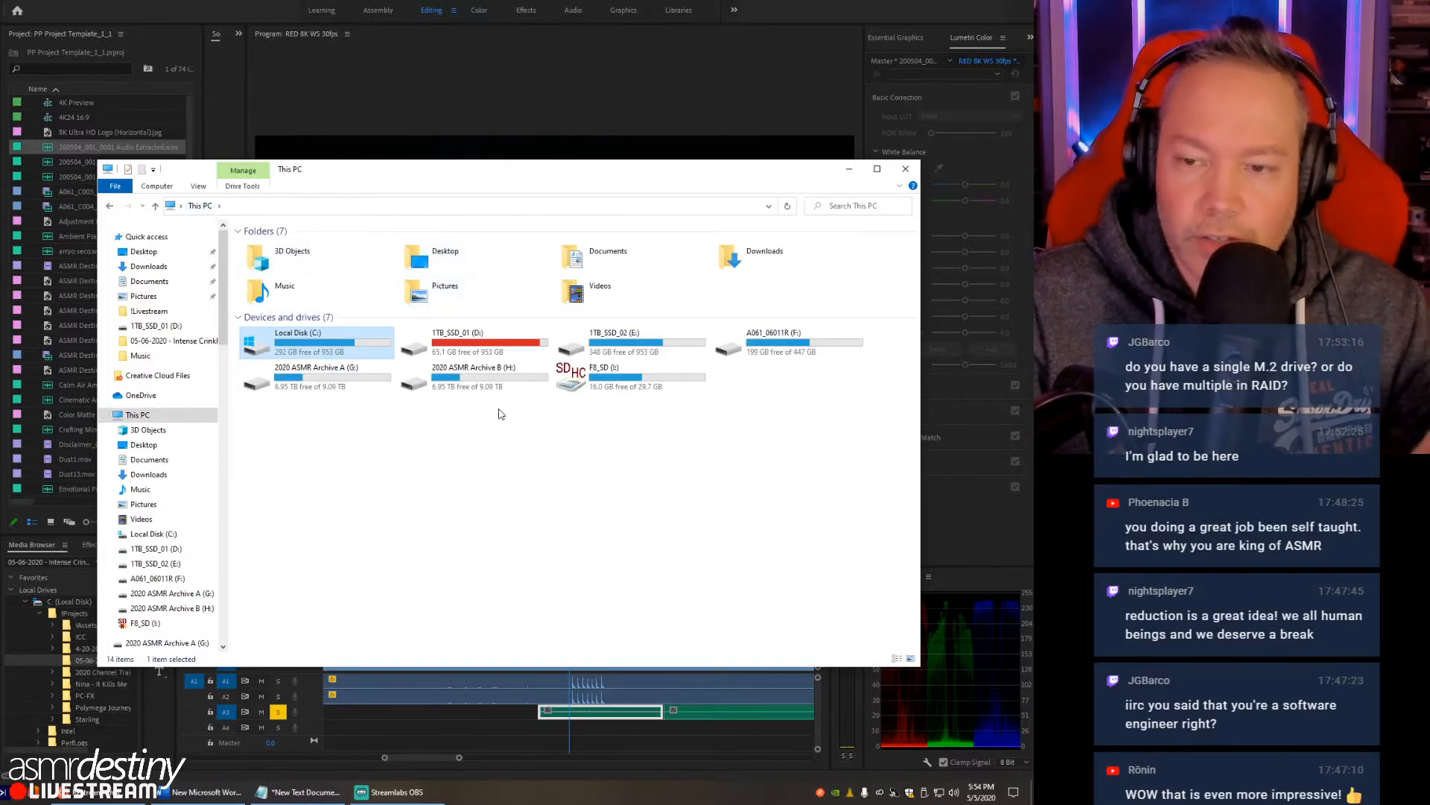
click(513, 496)
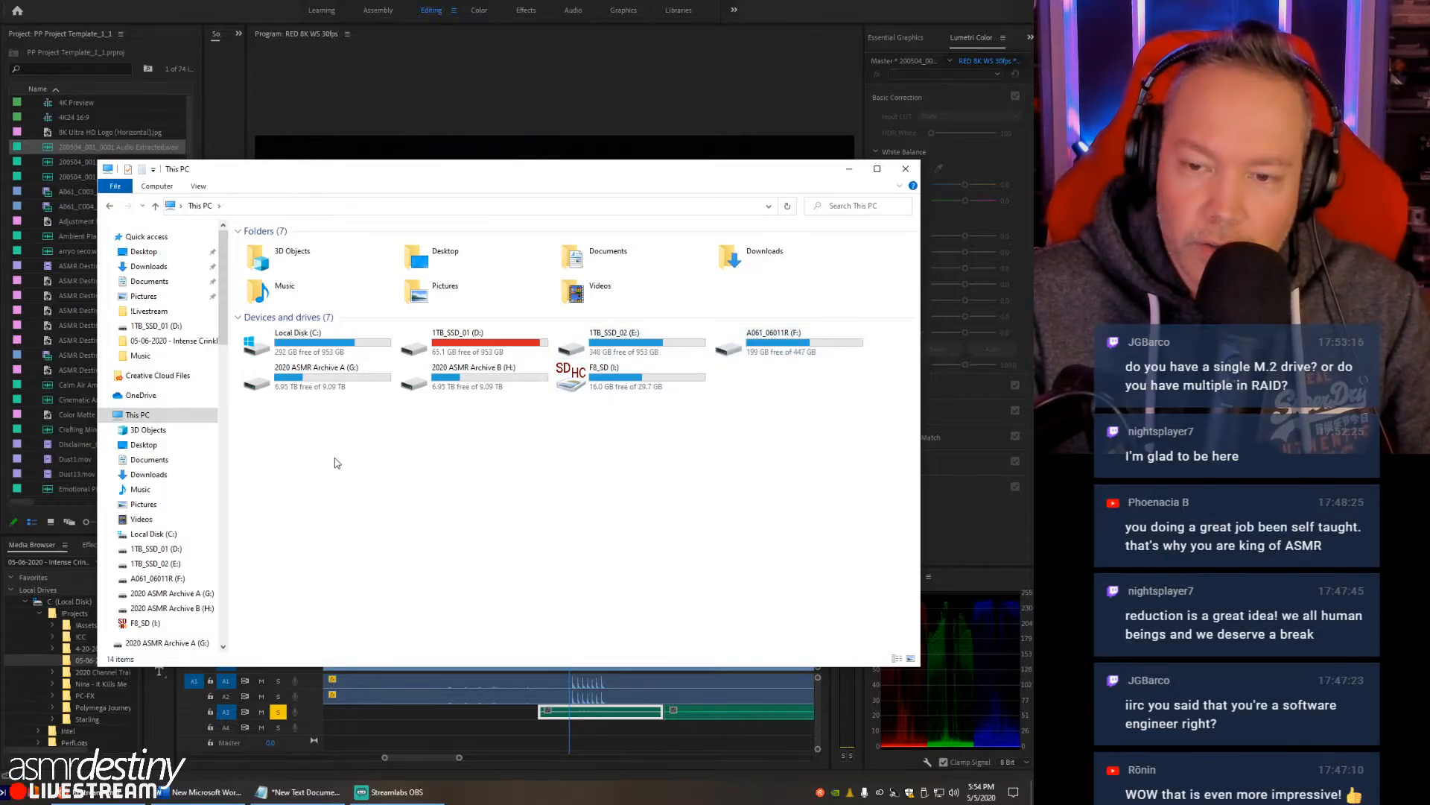
- Review the archive drives in File Explorer, look through the project folders on 2020 ASMR Archive B (H:), and return to Premiere Pro
click(337, 392)
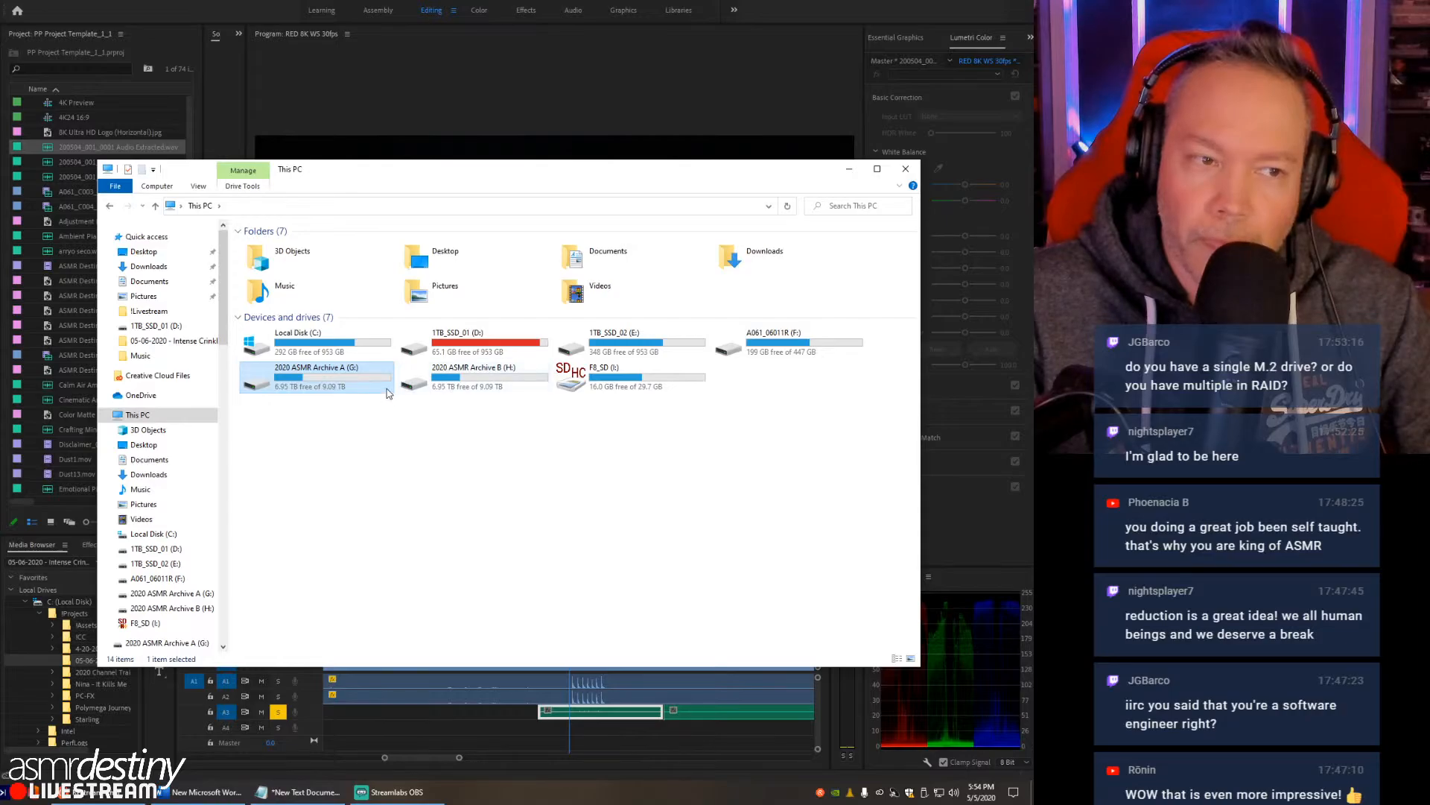
click(430, 491)
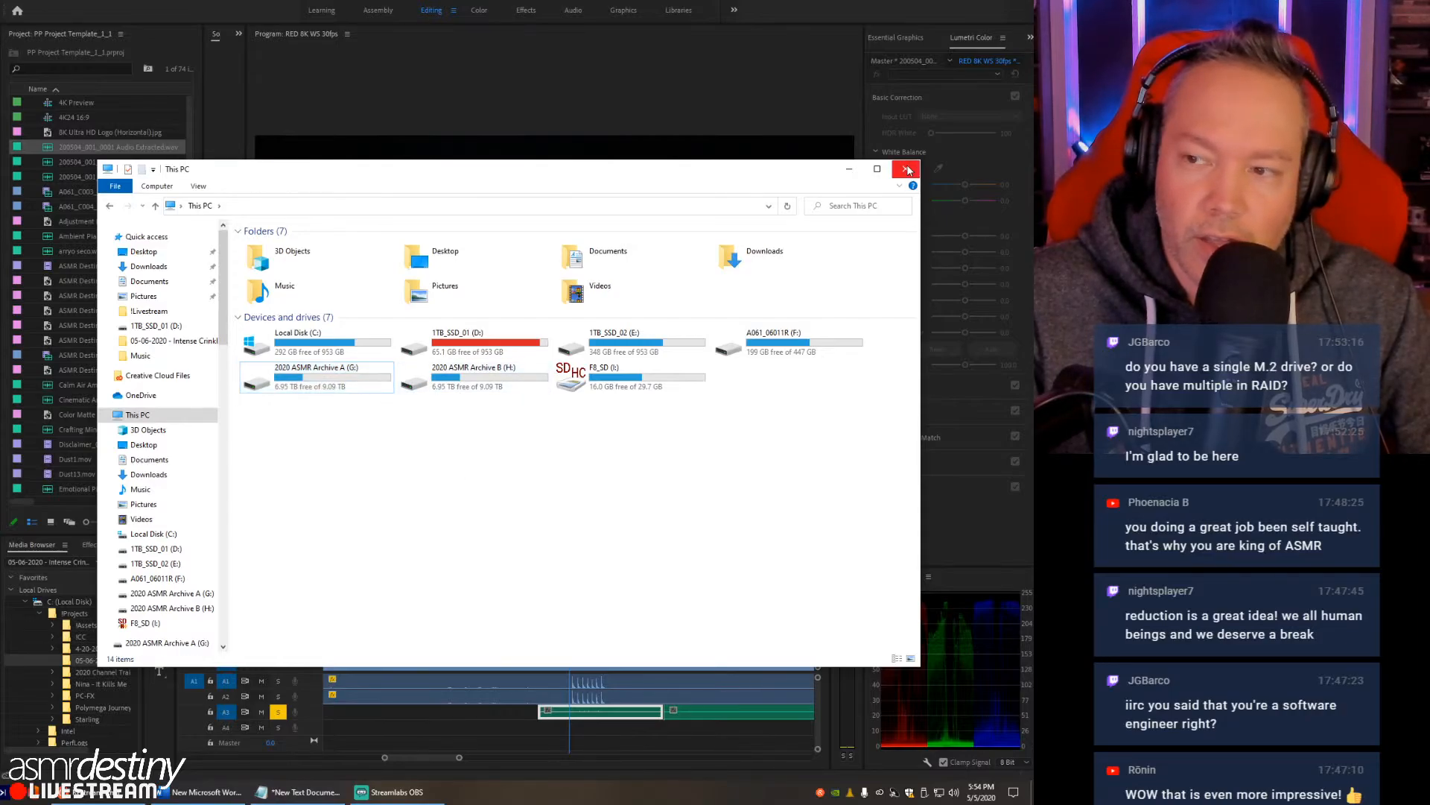
double_click(463, 375)
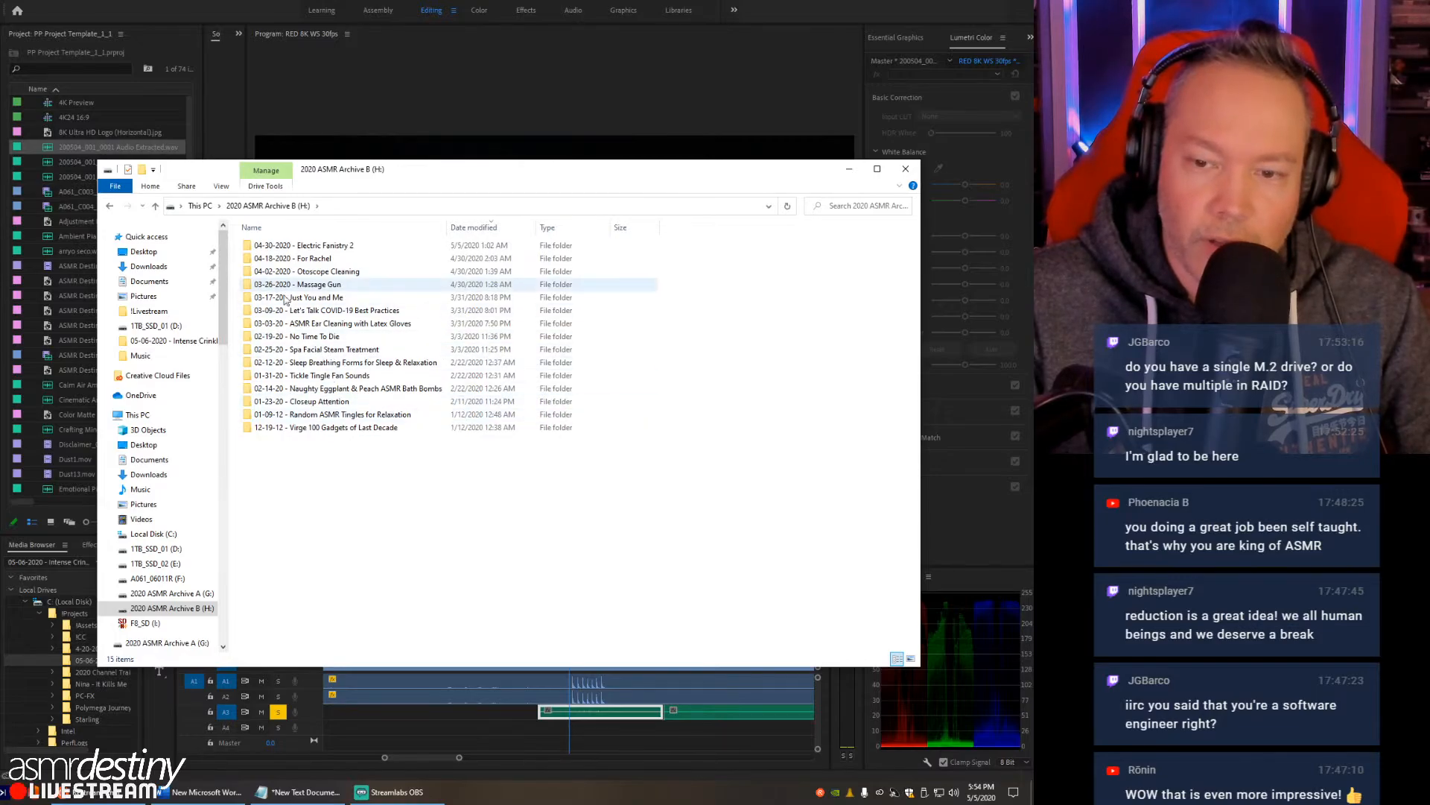
click(905, 168)
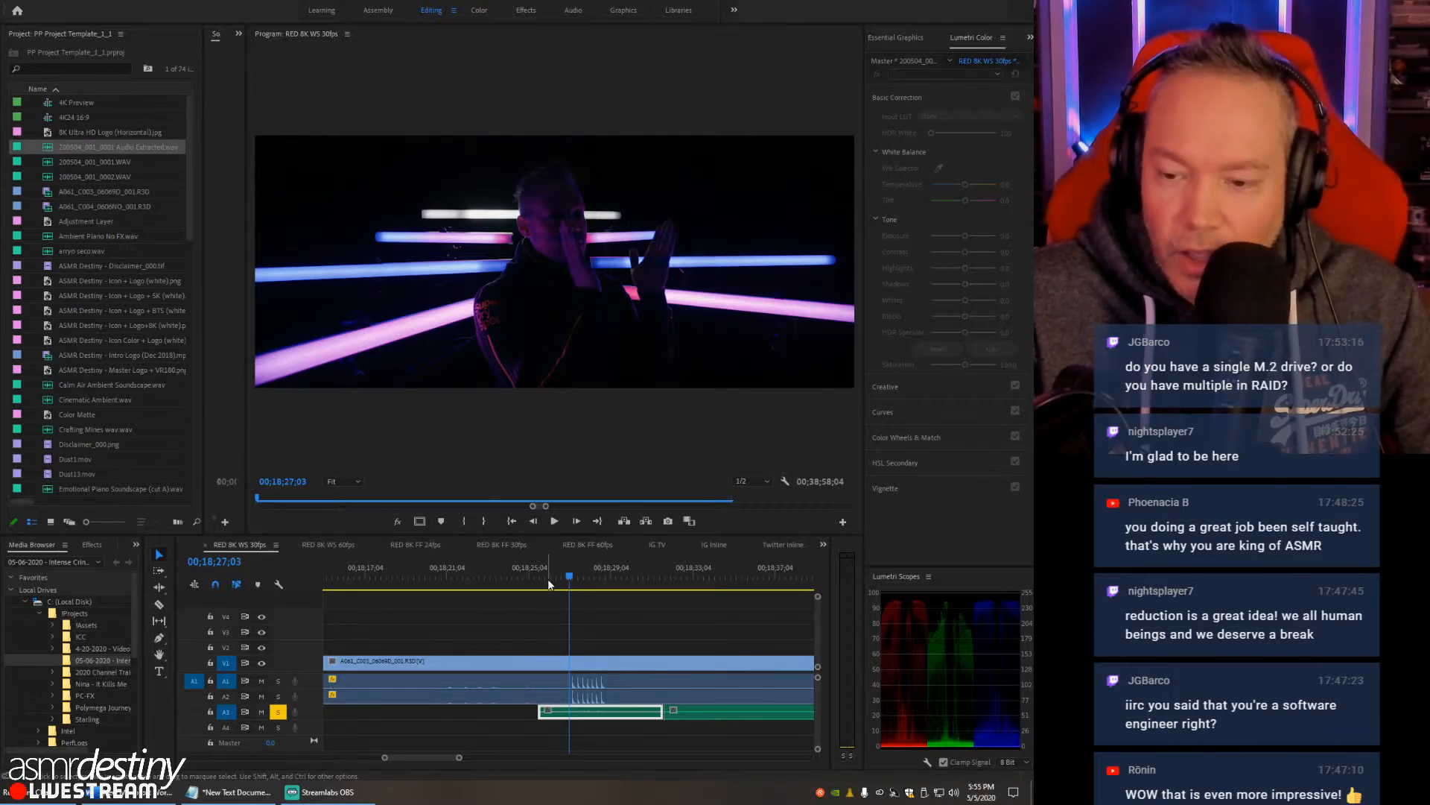
- Normalize the max peak of the short split WAV piece on A3 that contains the claps
right_click(593, 717)
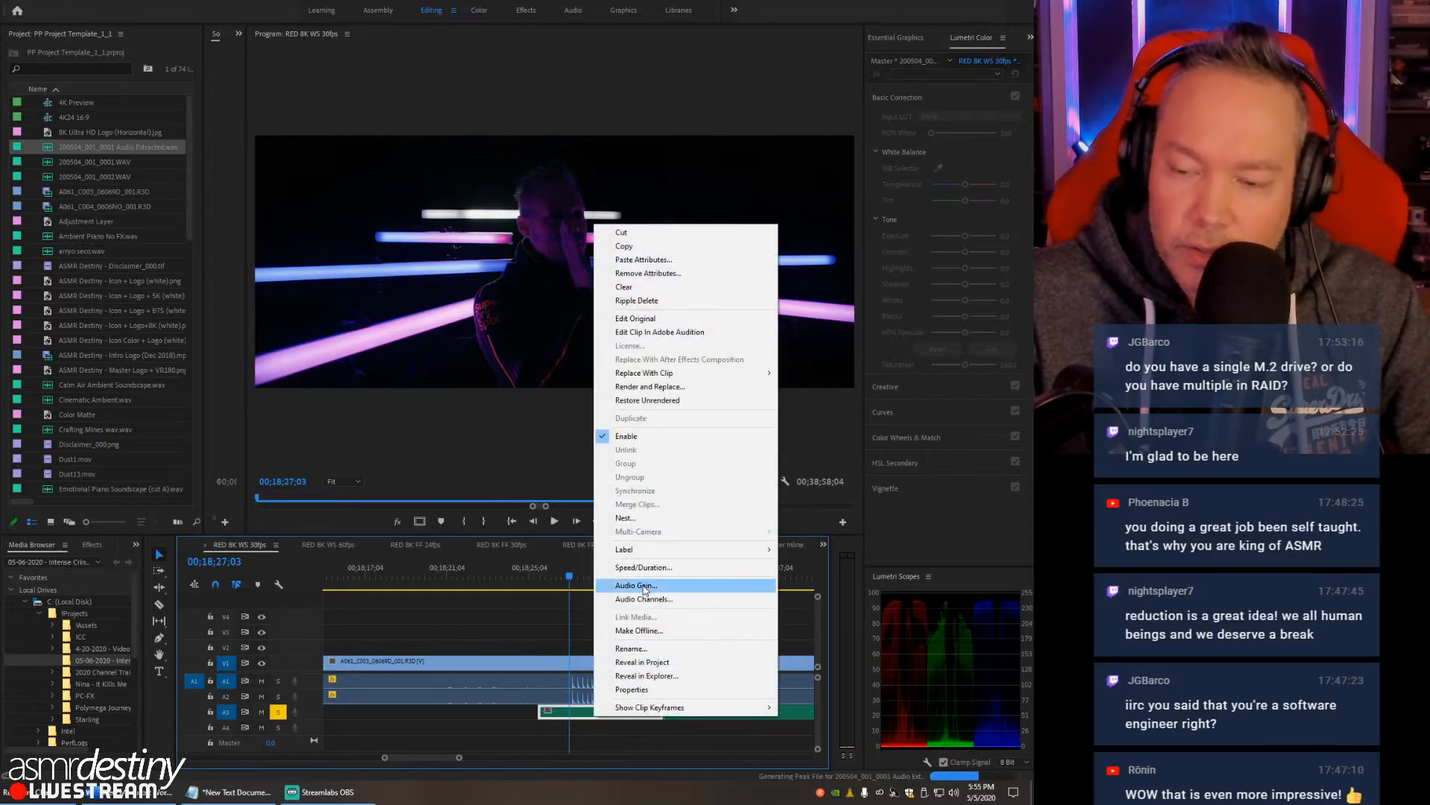
click(645, 585)
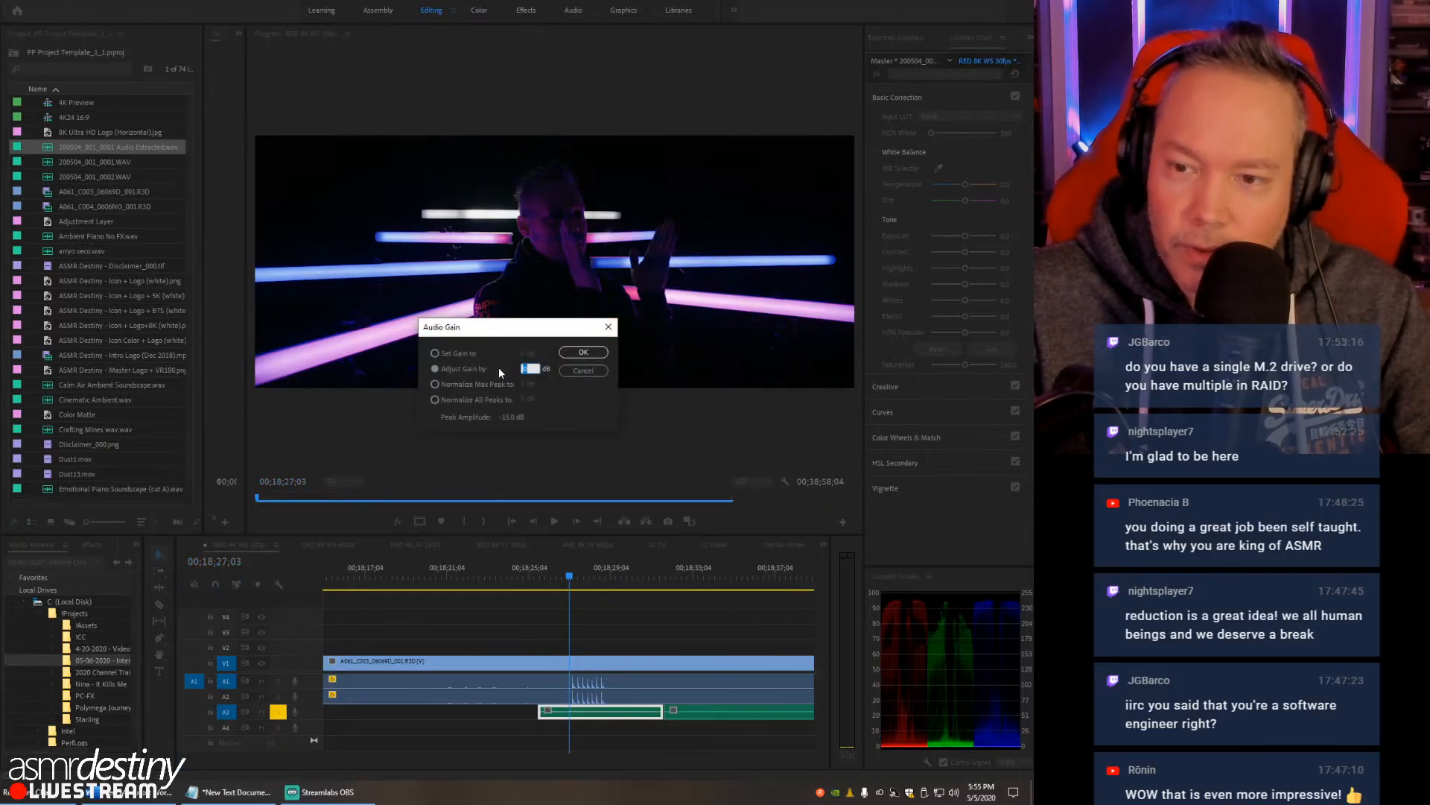
click(488, 384)
click(580, 352)
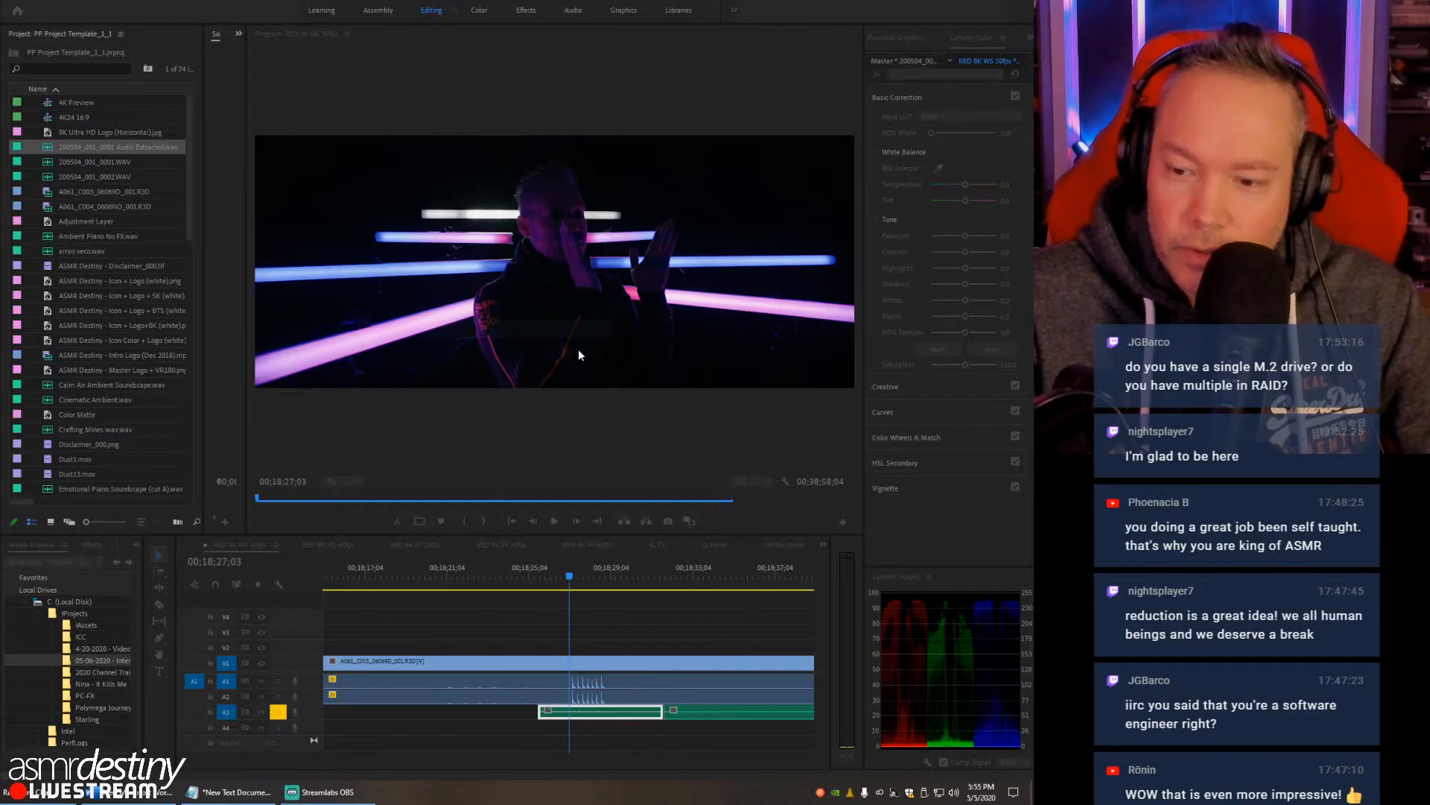
- Trim the start of the A3 WAV to just before the first clap, about 00;18;27;01, and shift its pieces towards the camera audio's claps
click(578, 583)
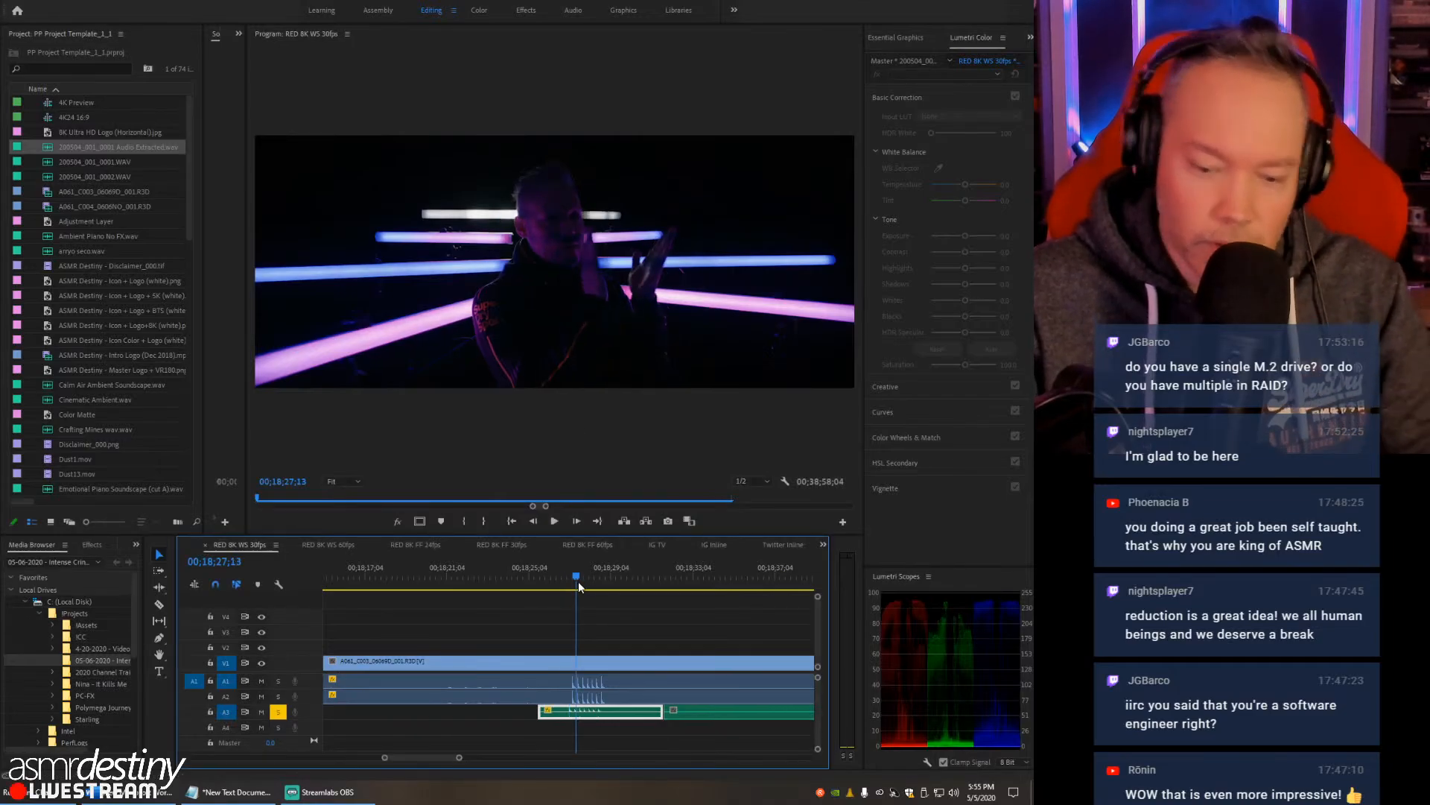
key(equal)
key(equal)
key(minus)
key(minus)
mouse_move(534, 710)
mouse_down()
mouse_move(670, 713)
mouse_move(530, 713)
mouse_up()
key(equal)
key(equal)
key(equal)
key(equal)
key(minus)
key(equal)
key(equal)
key(minus)
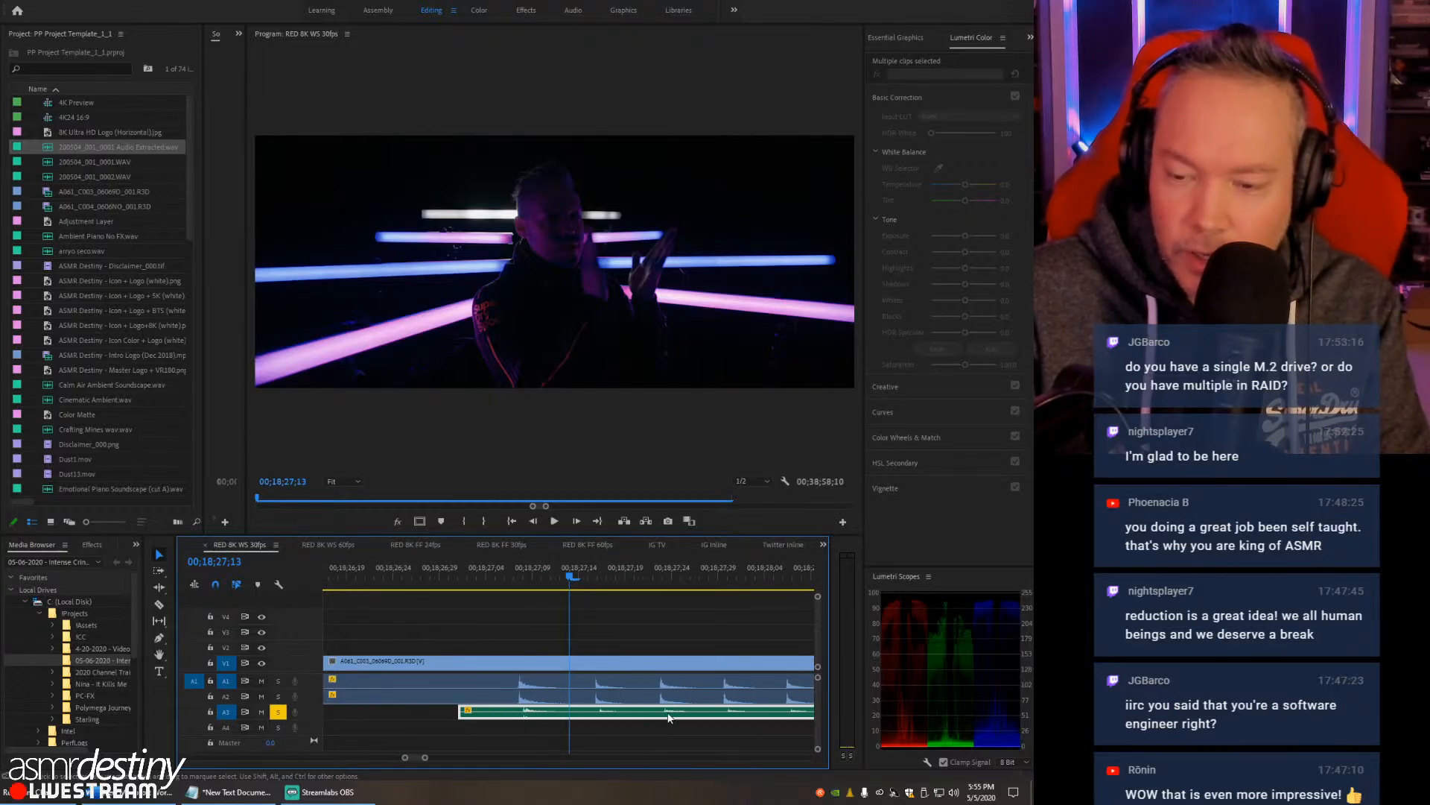
key(equal)
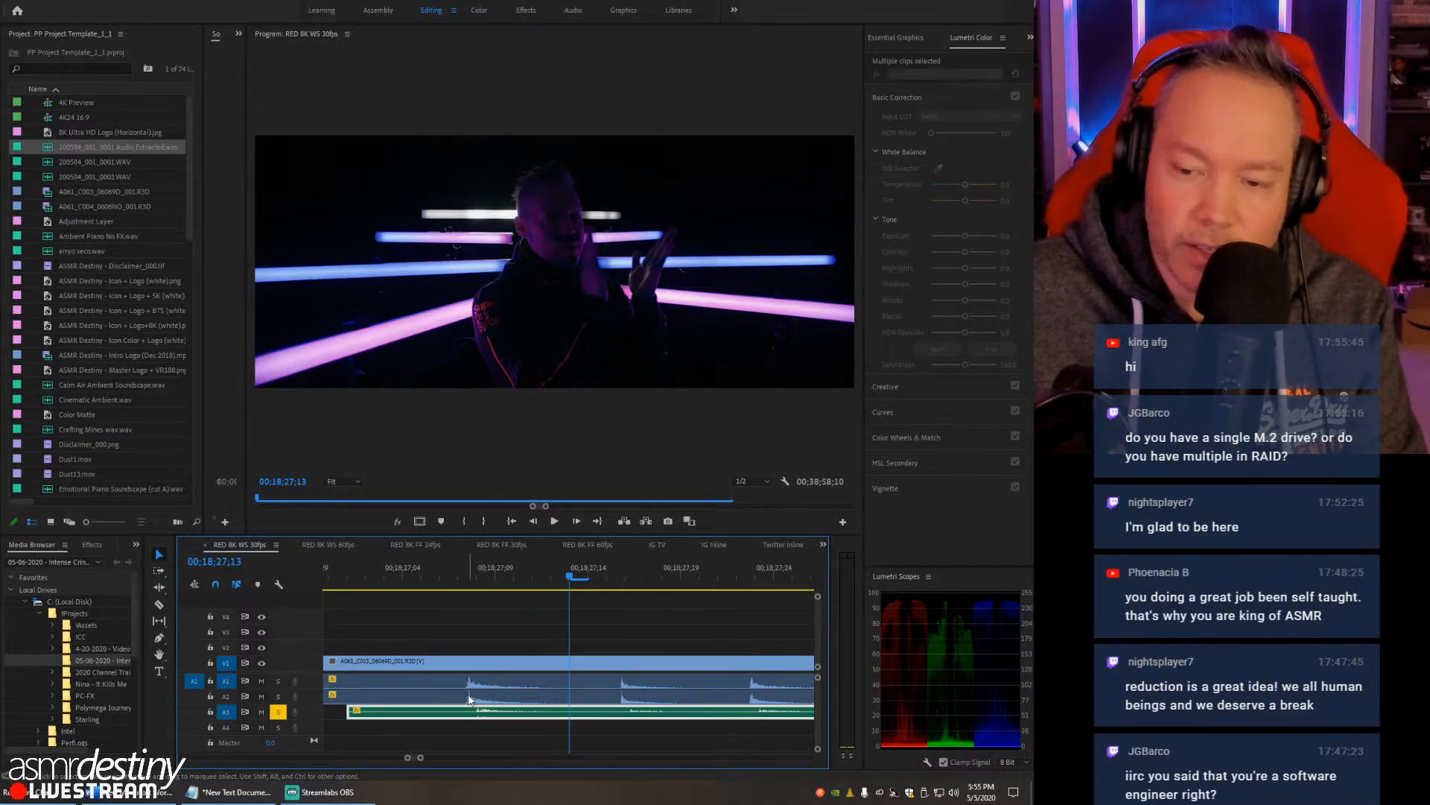
- Compare the first clap on the camera audio and A3 around 00;18;27;07, and scrub ahead to 00;18;46;17 past the claps
click(475, 571)
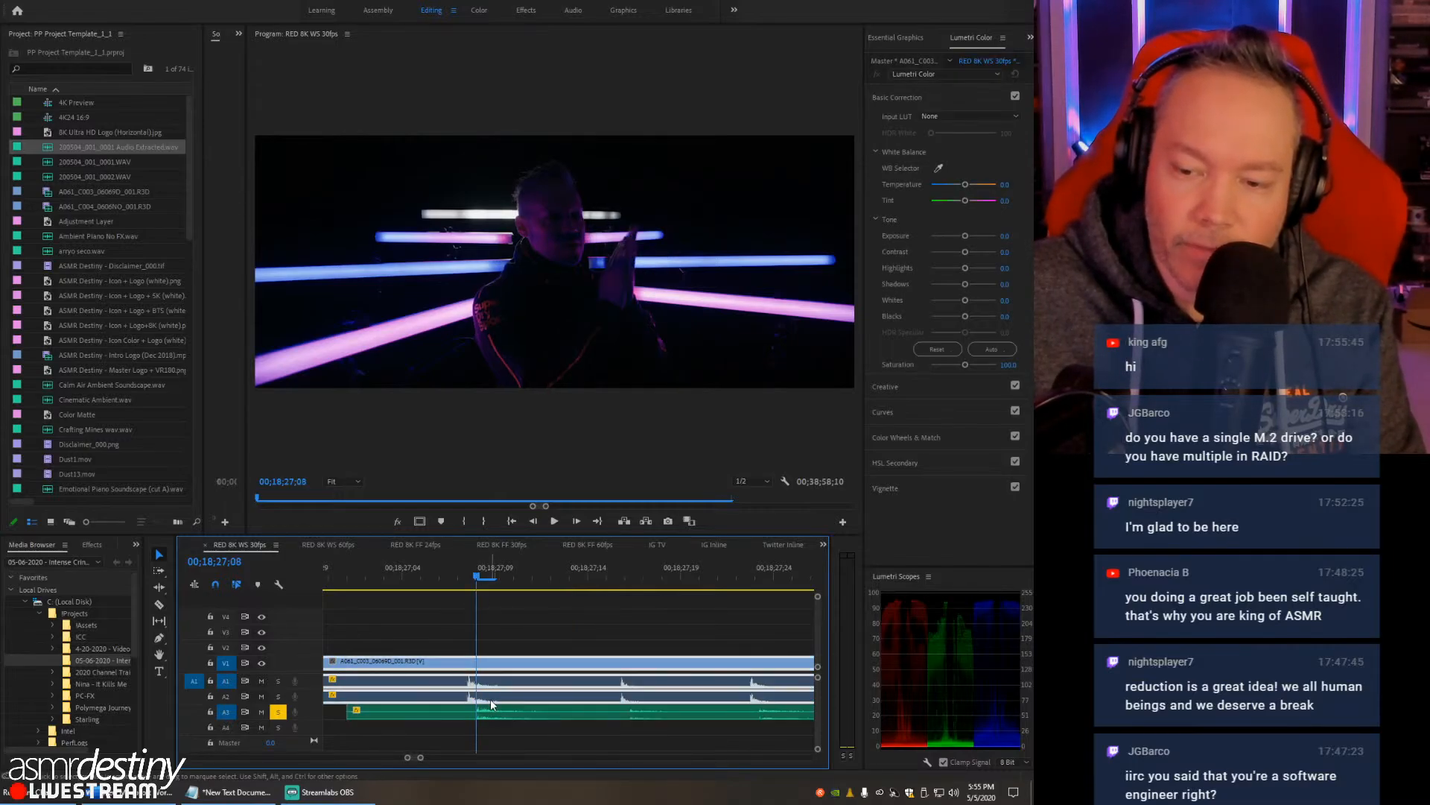
click(456, 587)
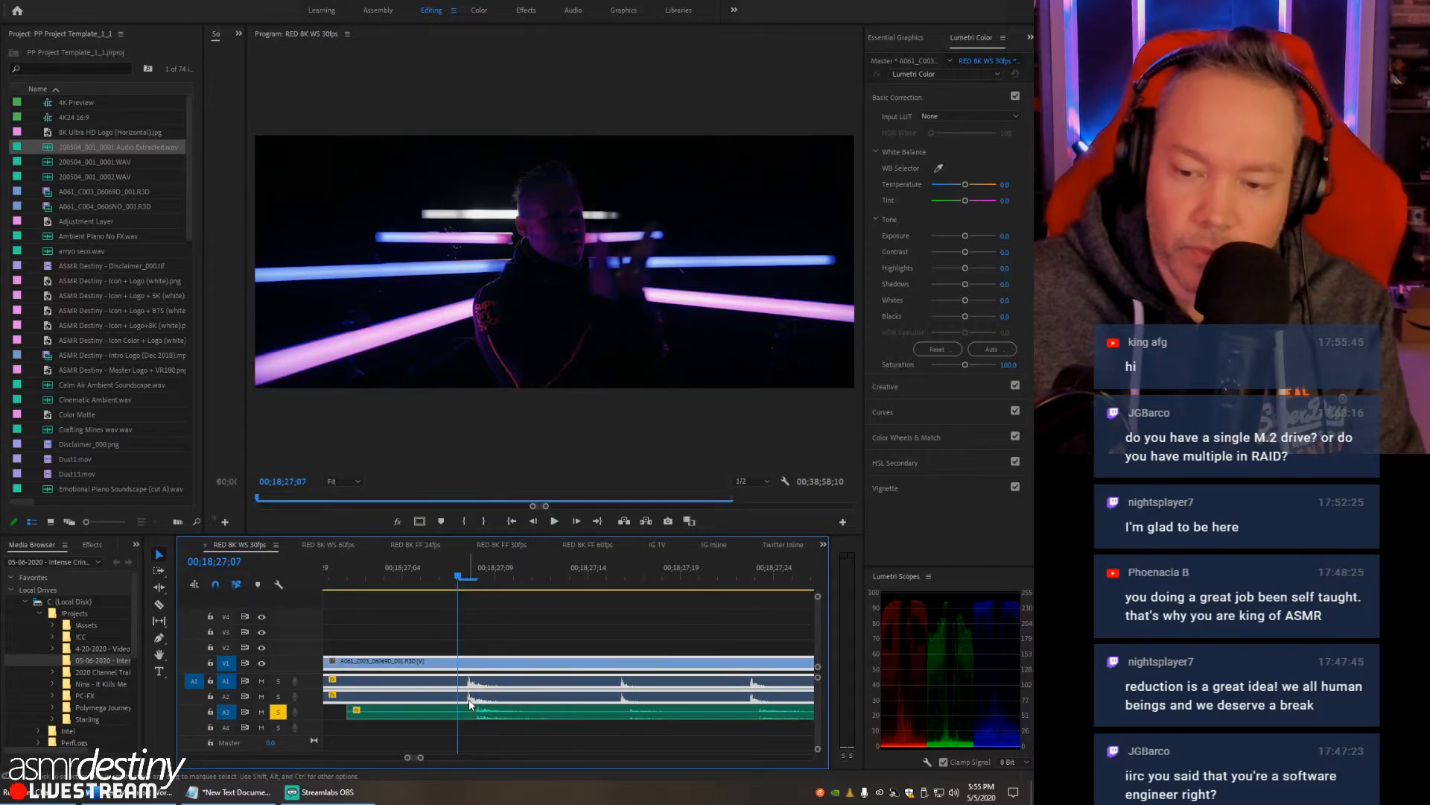
alt+scroll(580, 564, down, 2)
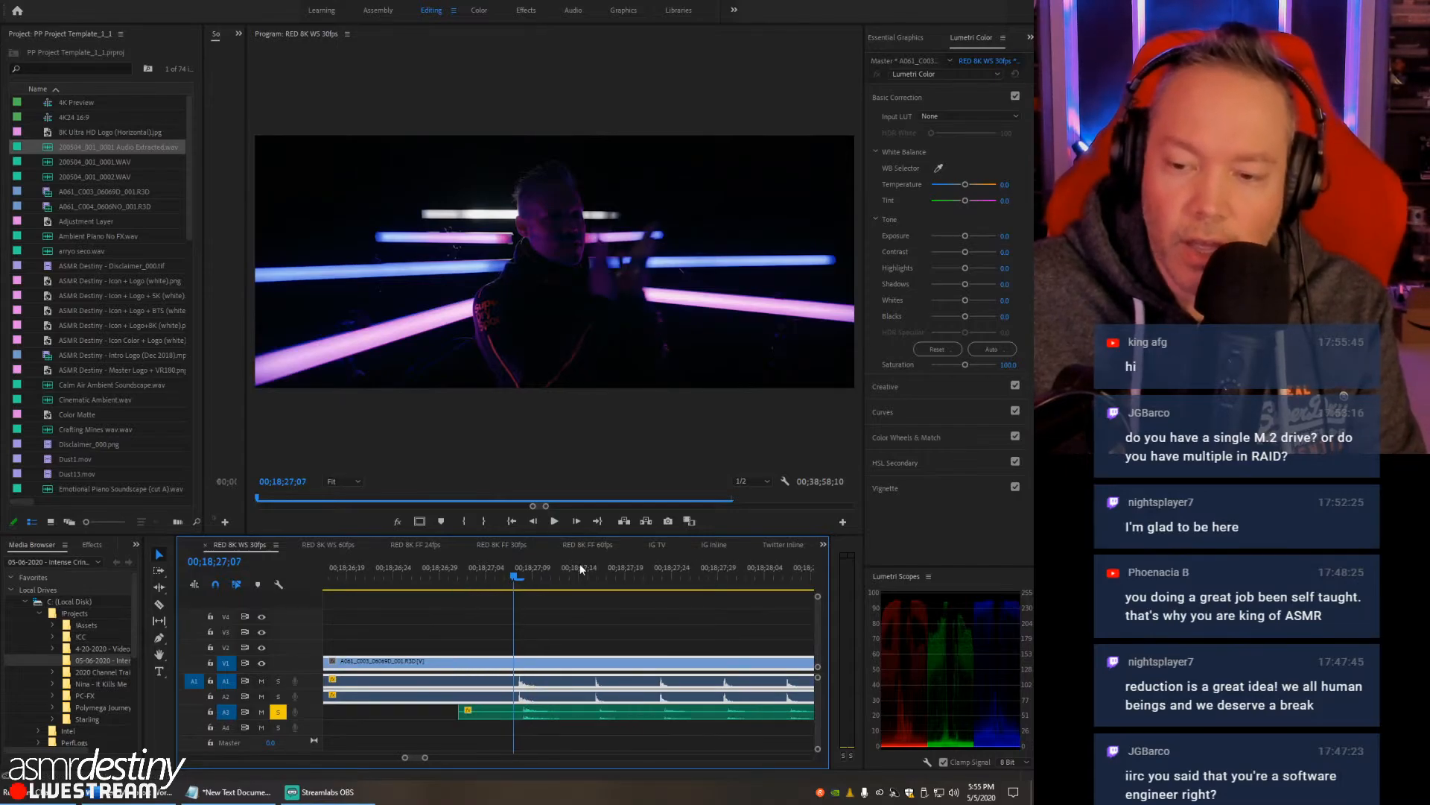
alt+scroll(580, 567, down, 6)
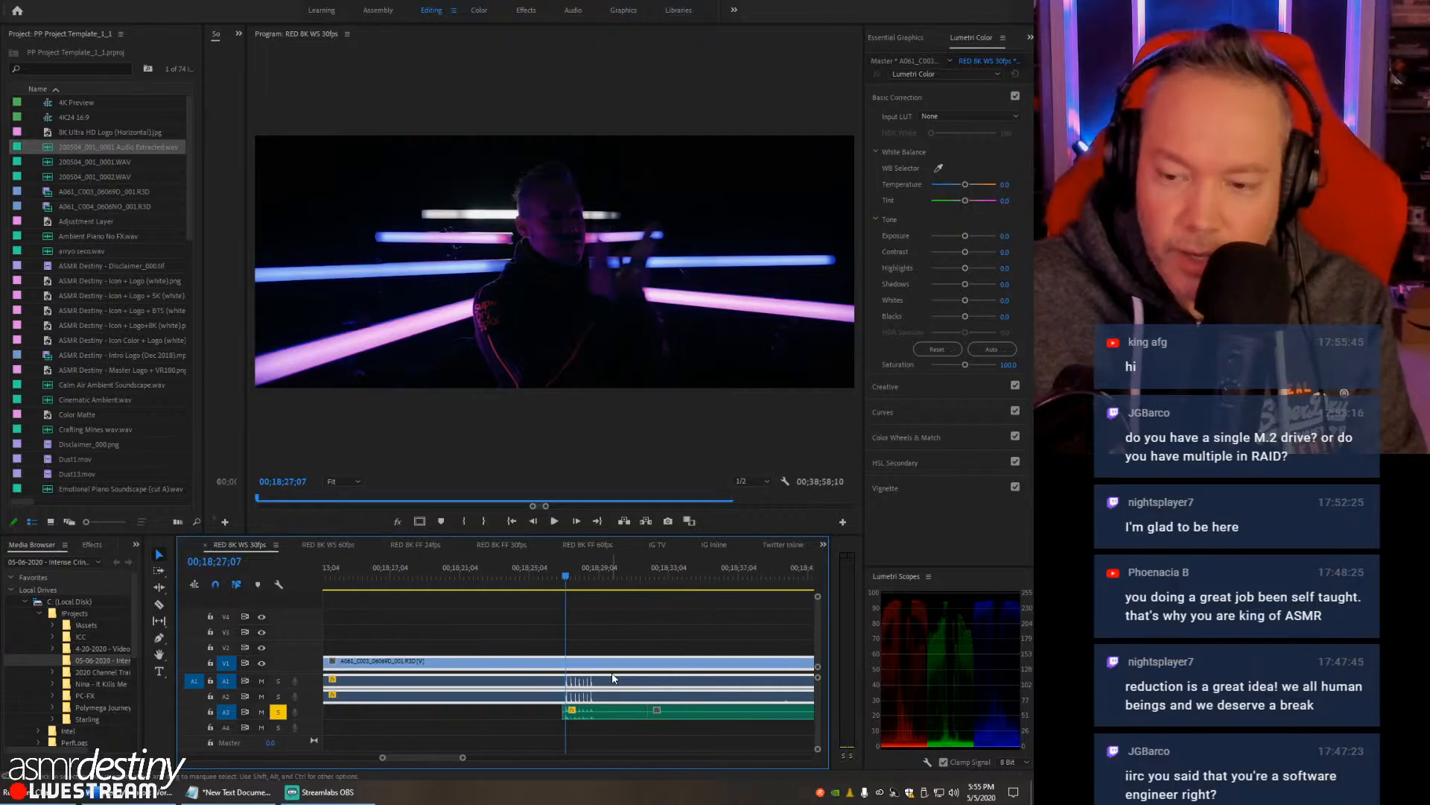
drag(597, 584, 654, 579)
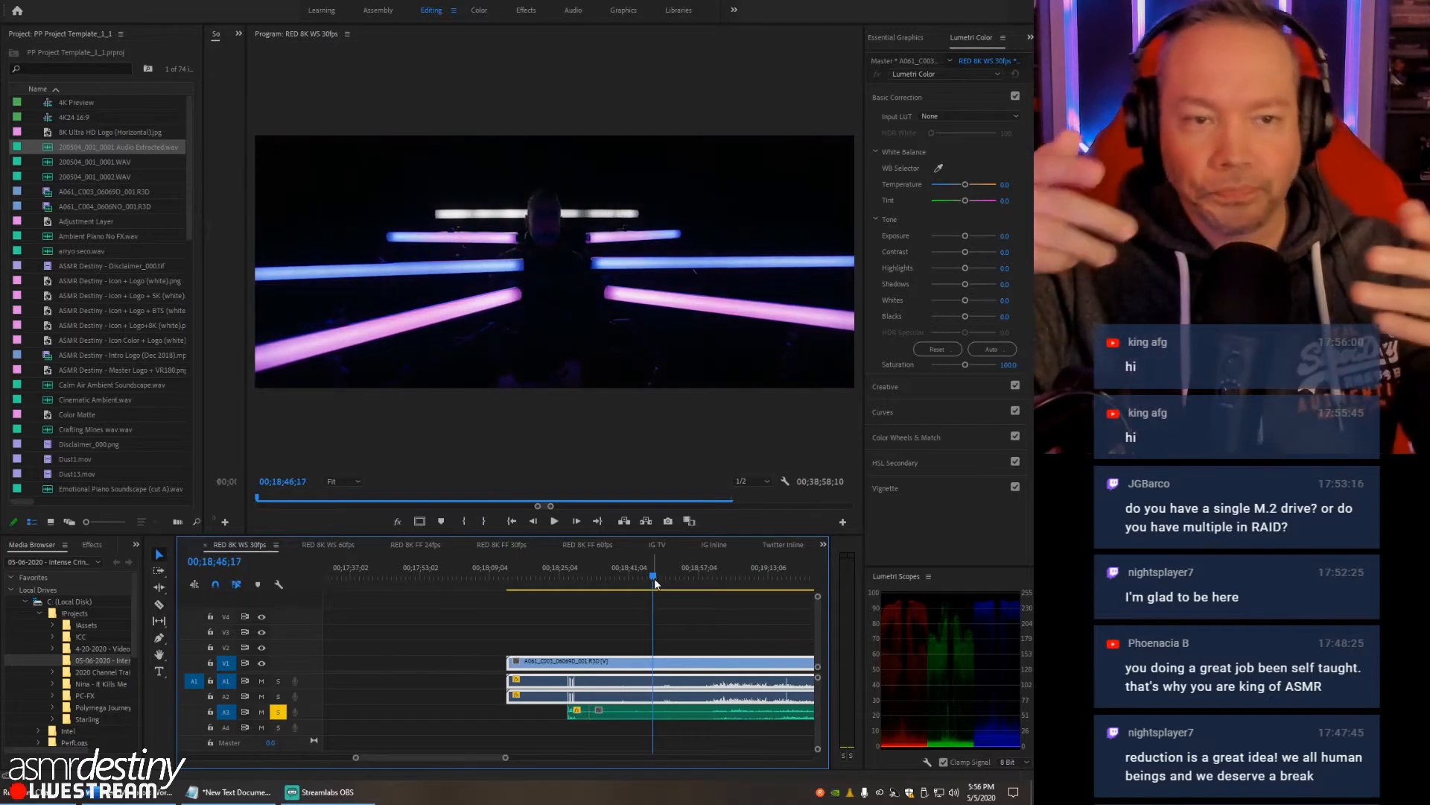
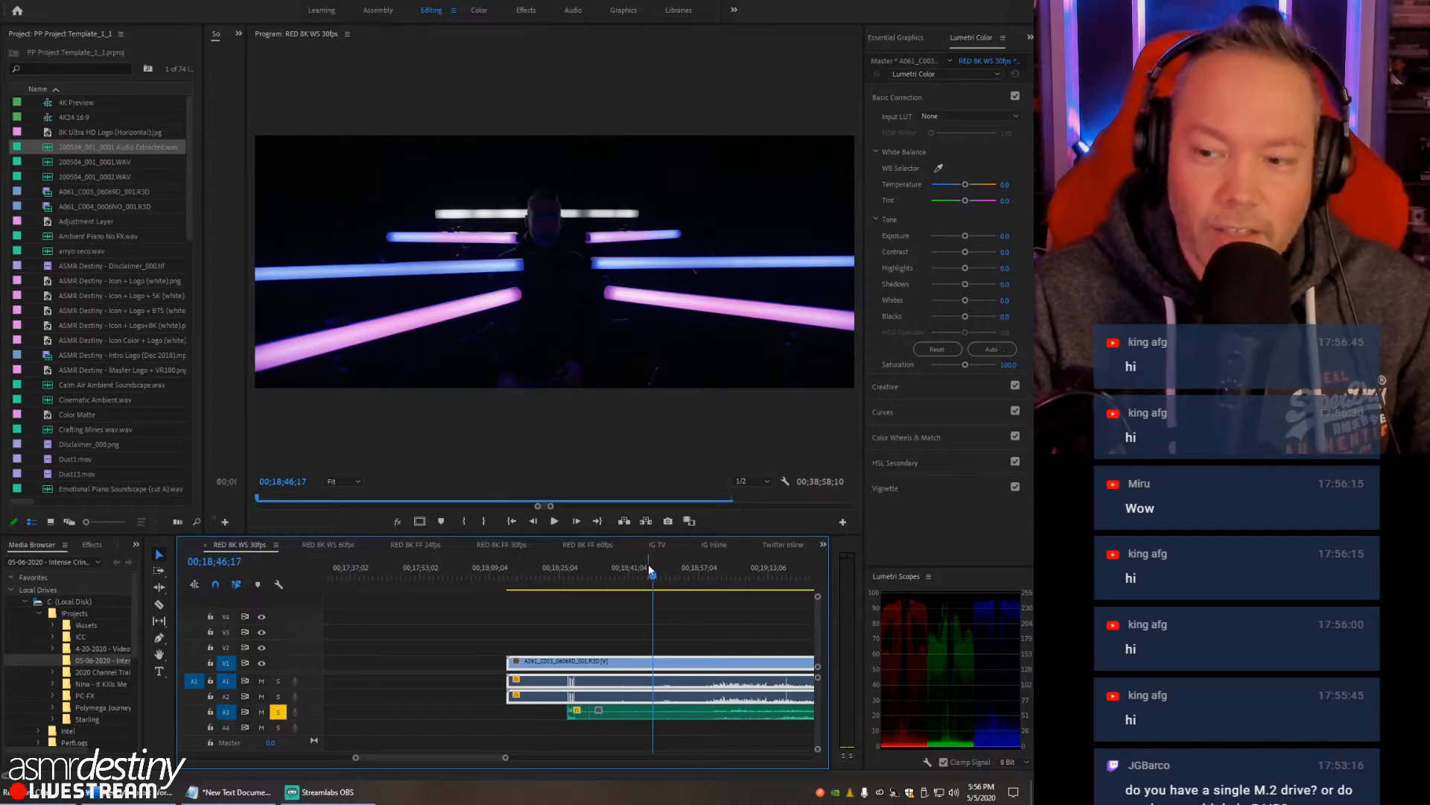
- Scrub the RED clip between about 00;18;46 and 00;18;57;03 and check the footage and waveforms after the claps
drag(649, 574, 640, 574)
click(667, 577)
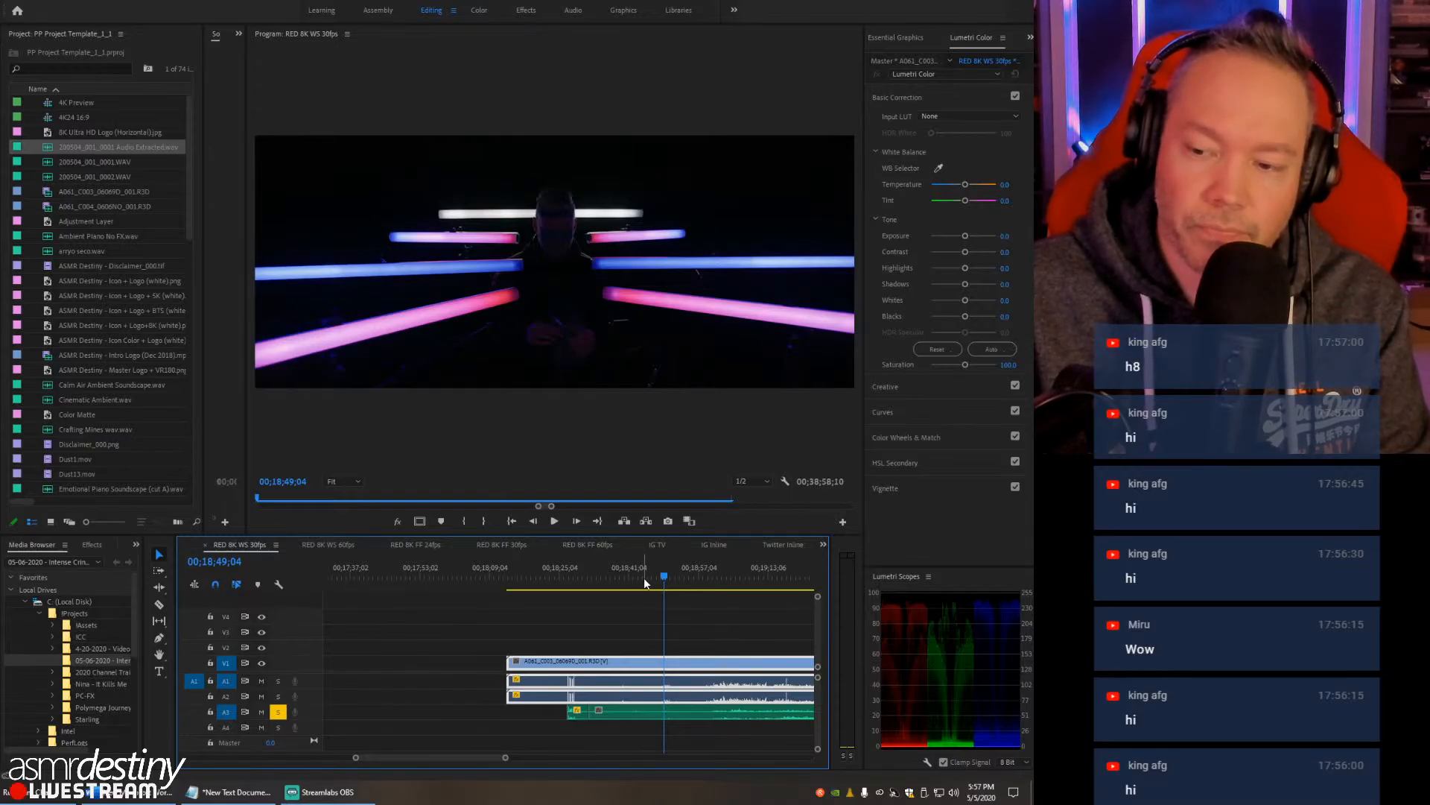
click(644, 578)
click(671, 579)
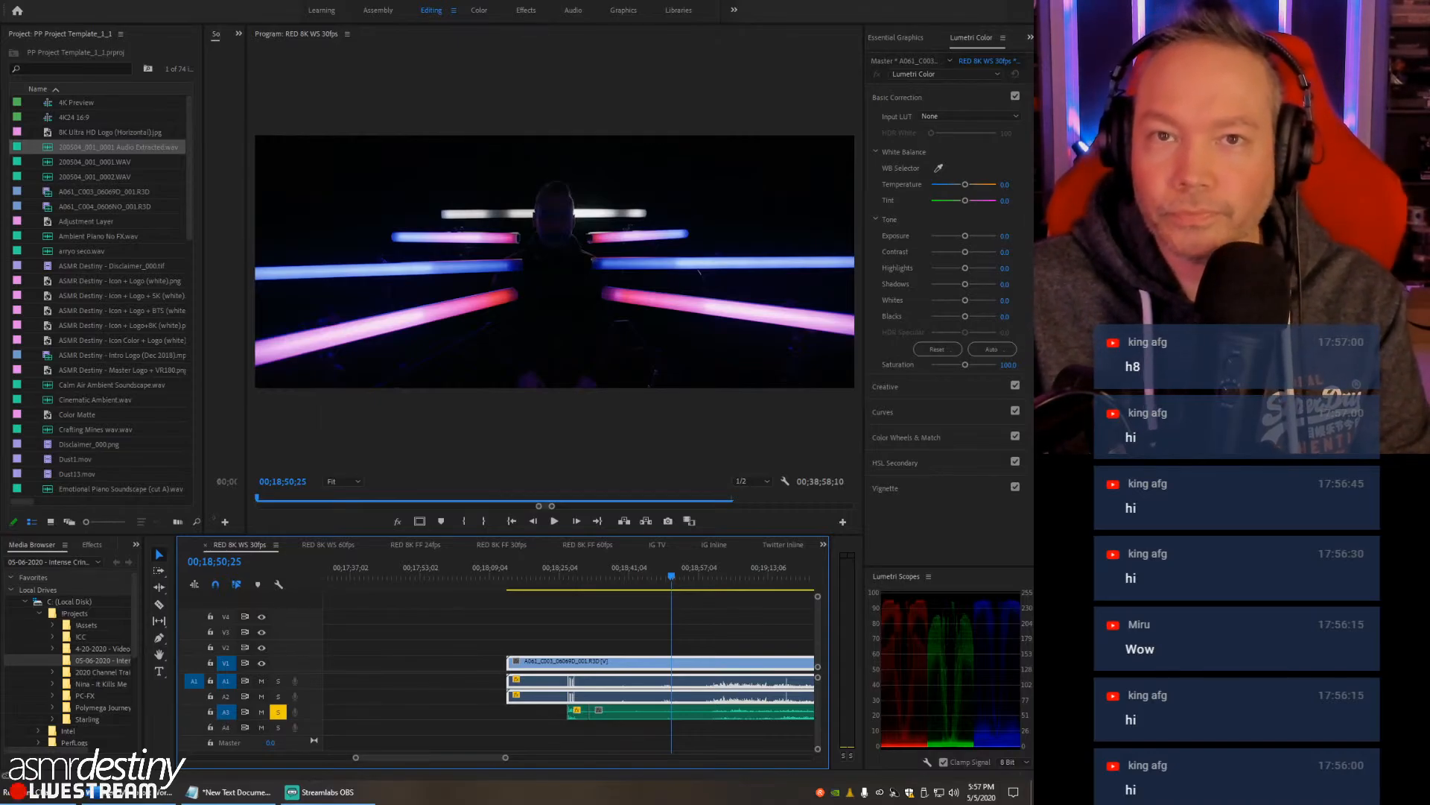
click(680, 574)
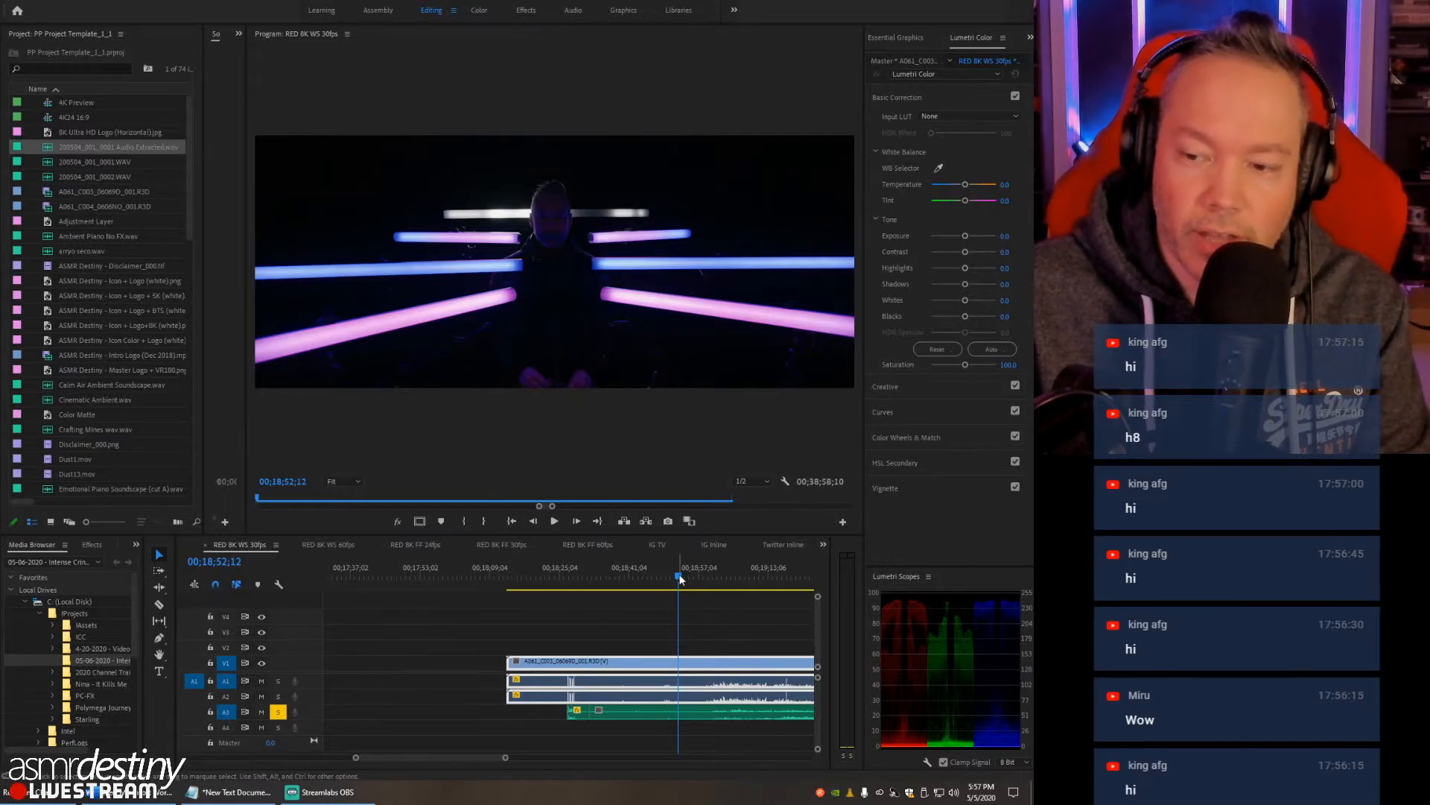
drag(684, 581, 700, 578)
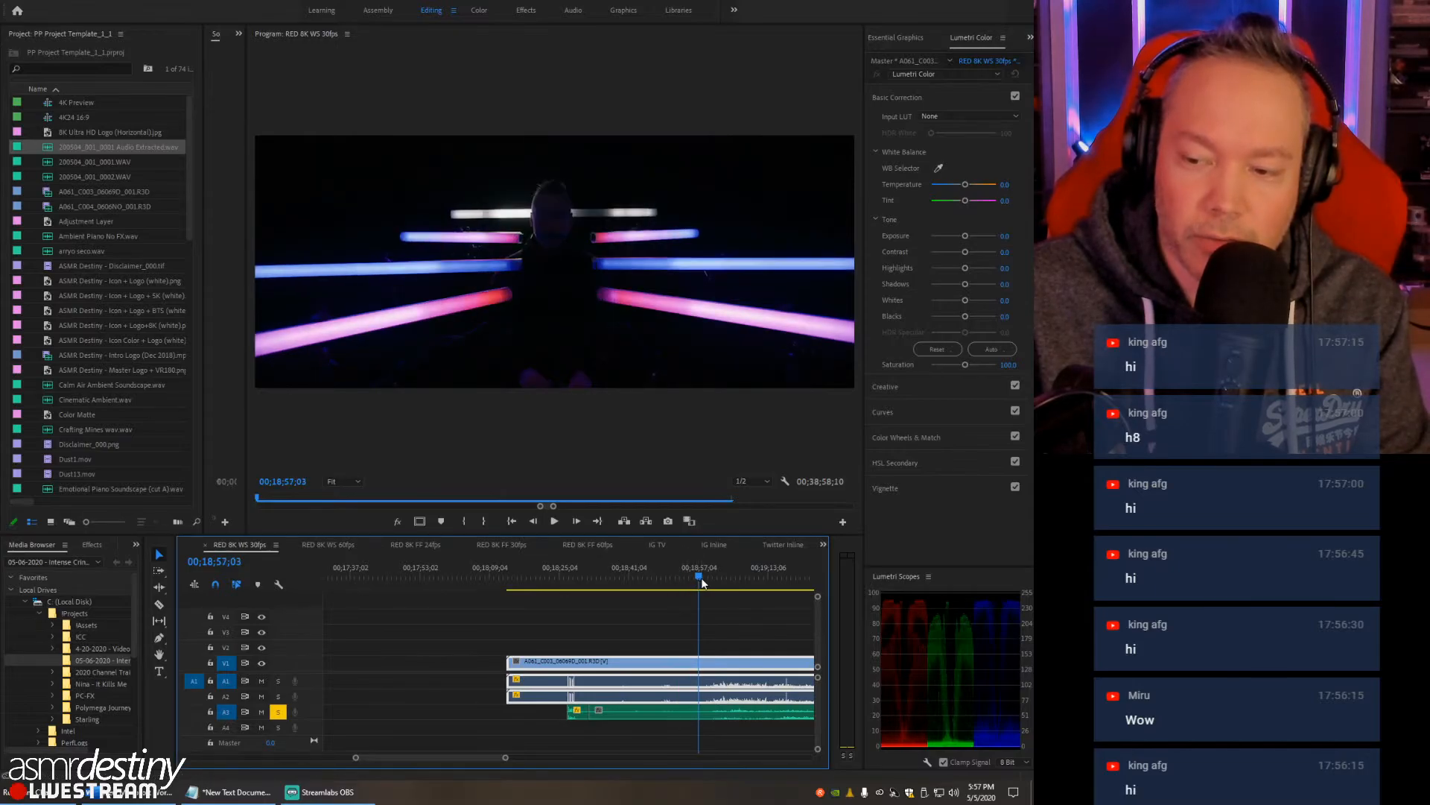
key(minus)
key(minus)
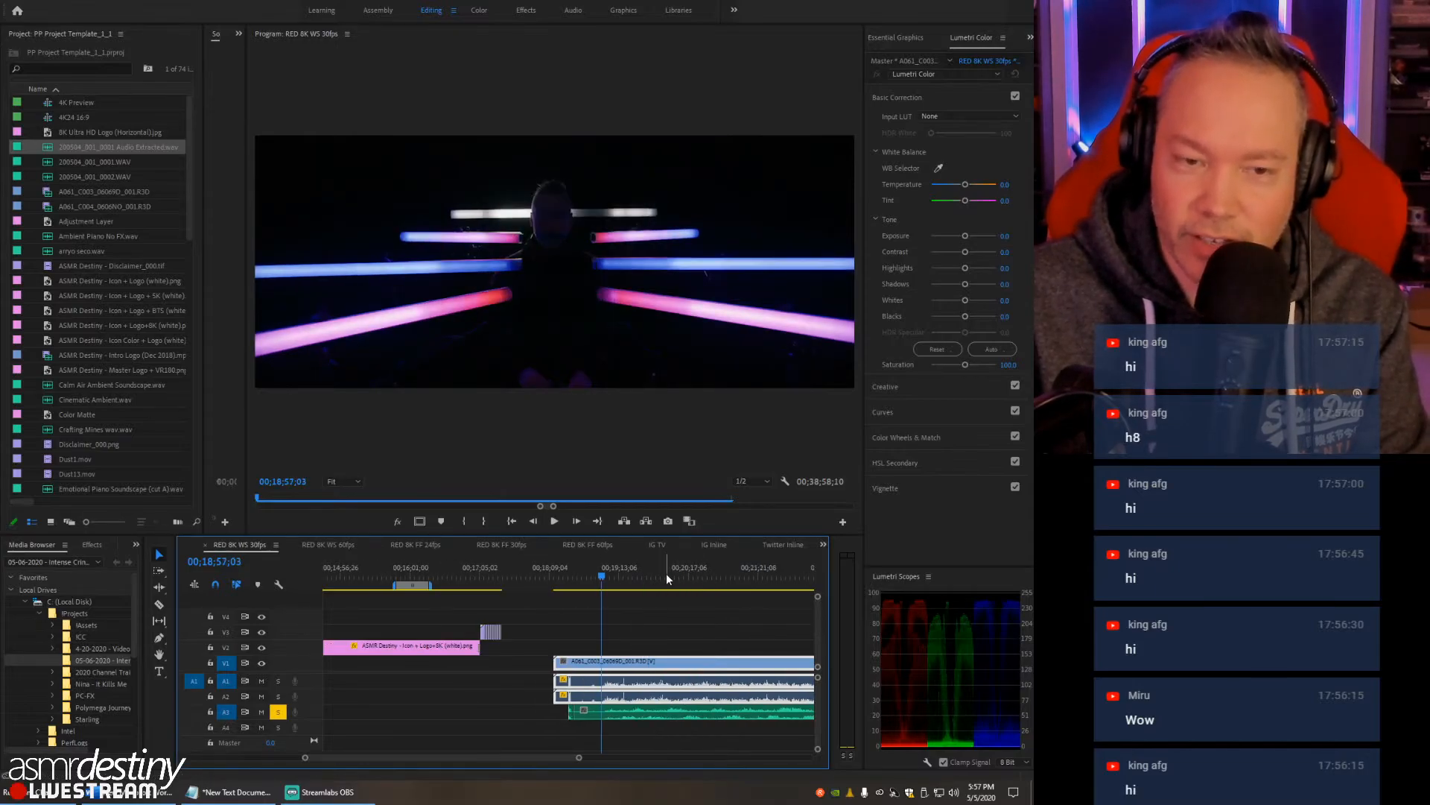
key(equal)
key(equal)
key(equal)
key(equal)
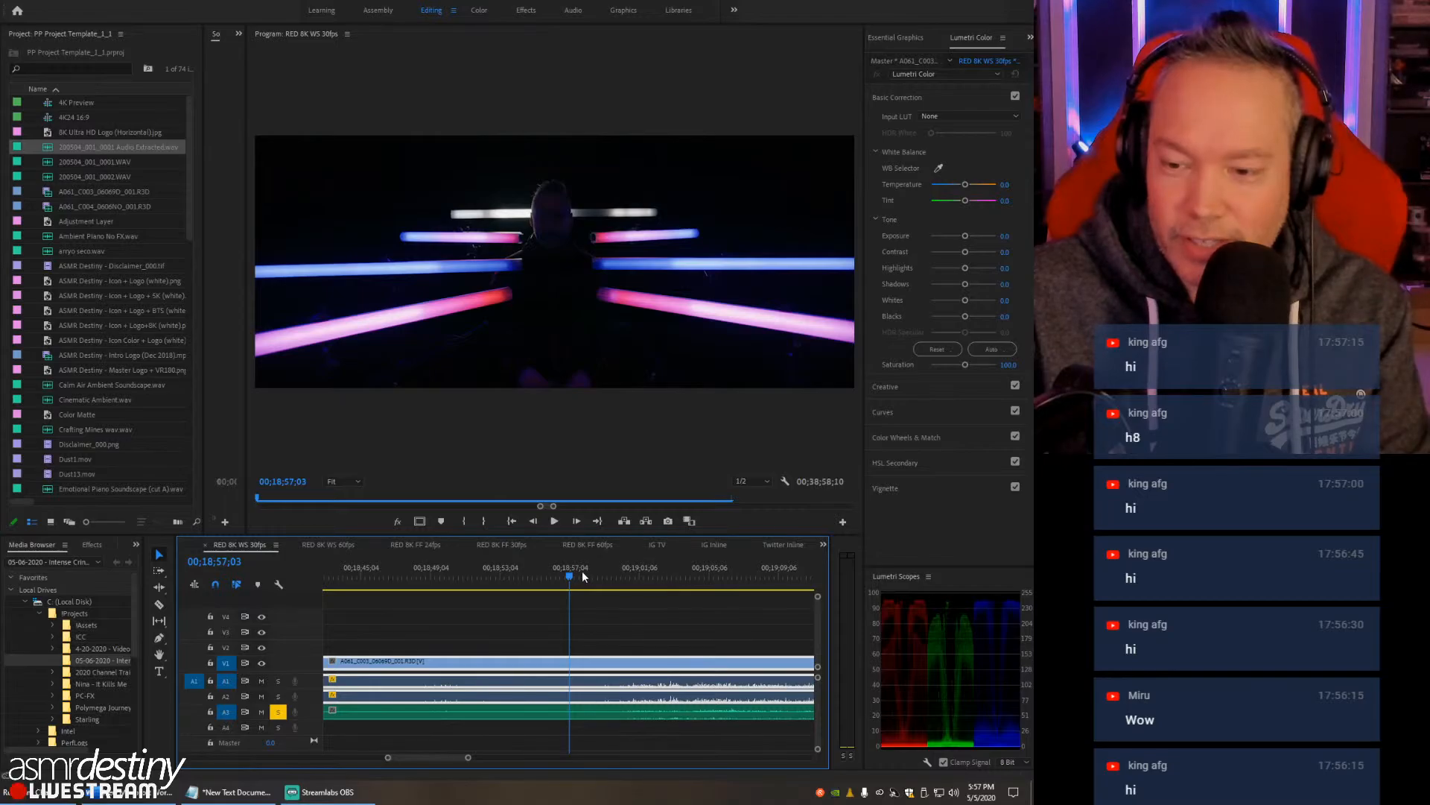
drag(581, 580, 526, 581)
- Unlink the first RED clip (A061_C003) from its camera audio and delete that audio from A1 and A2
key(minus)
key(minus)
key(minus)
key(minus)
key(minus)
click(525, 679)
drag(526, 677, 593, 707)
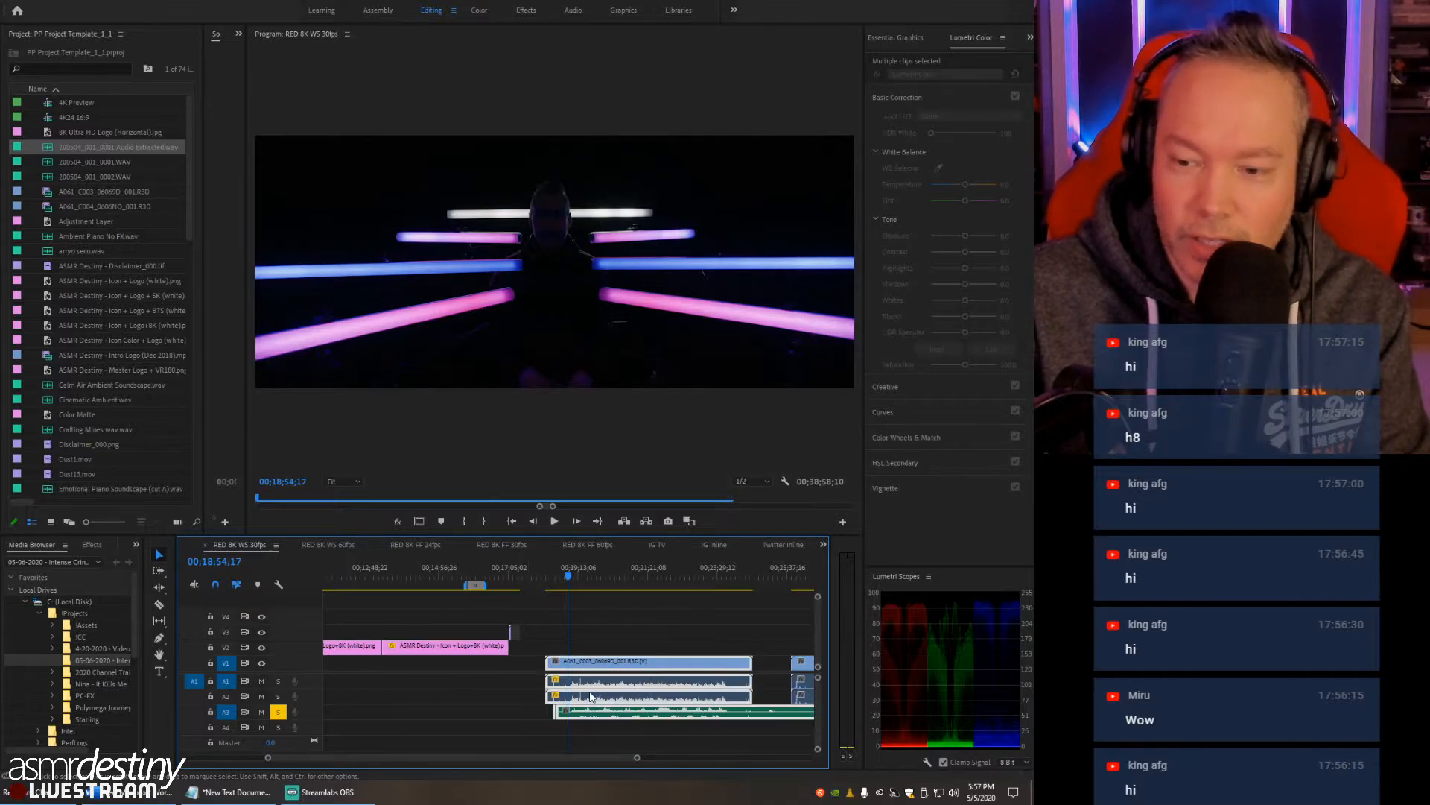
click(596, 652)
click(621, 678)
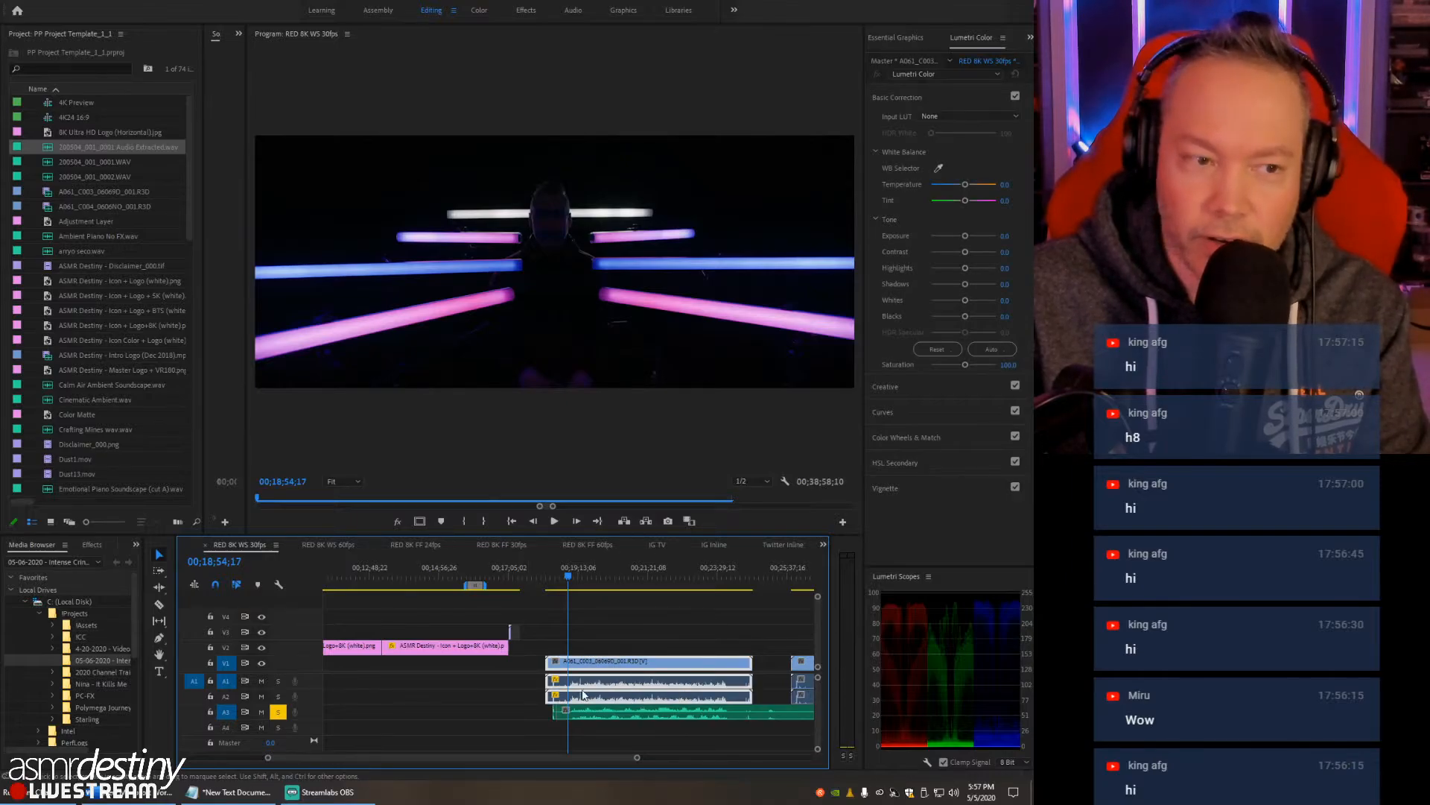
right_click(630, 687)
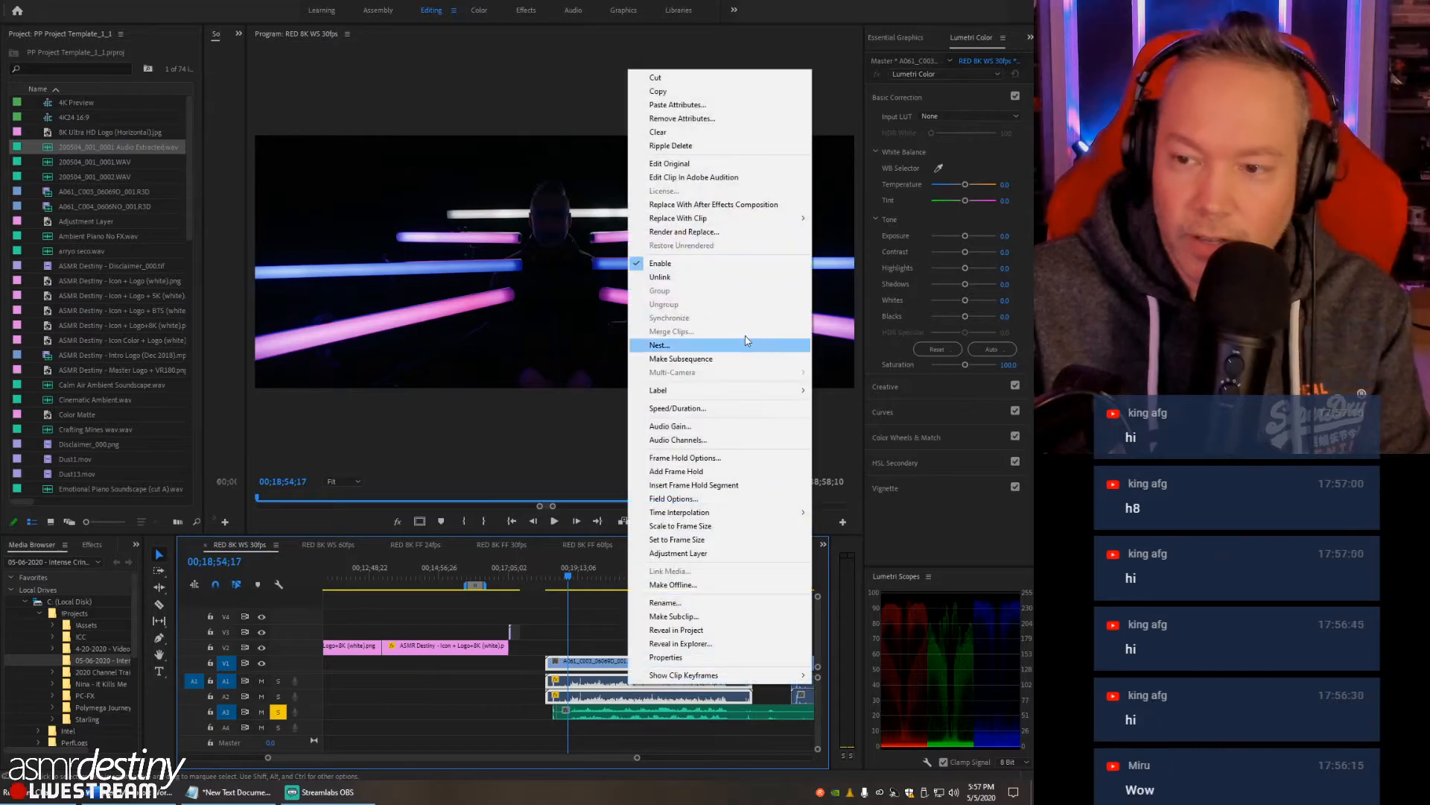
click(657, 280)
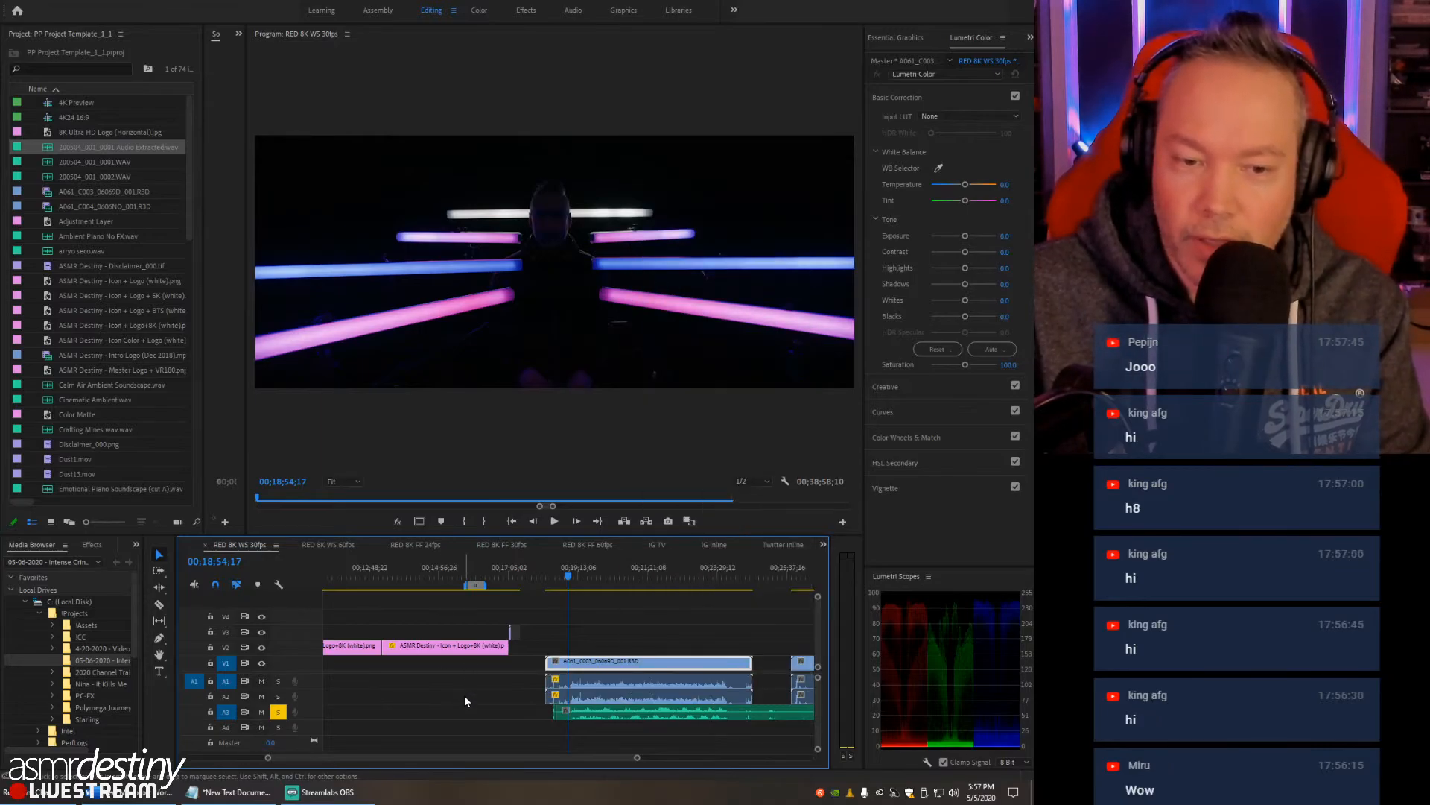
drag(514, 681, 589, 697)
key(Delete)
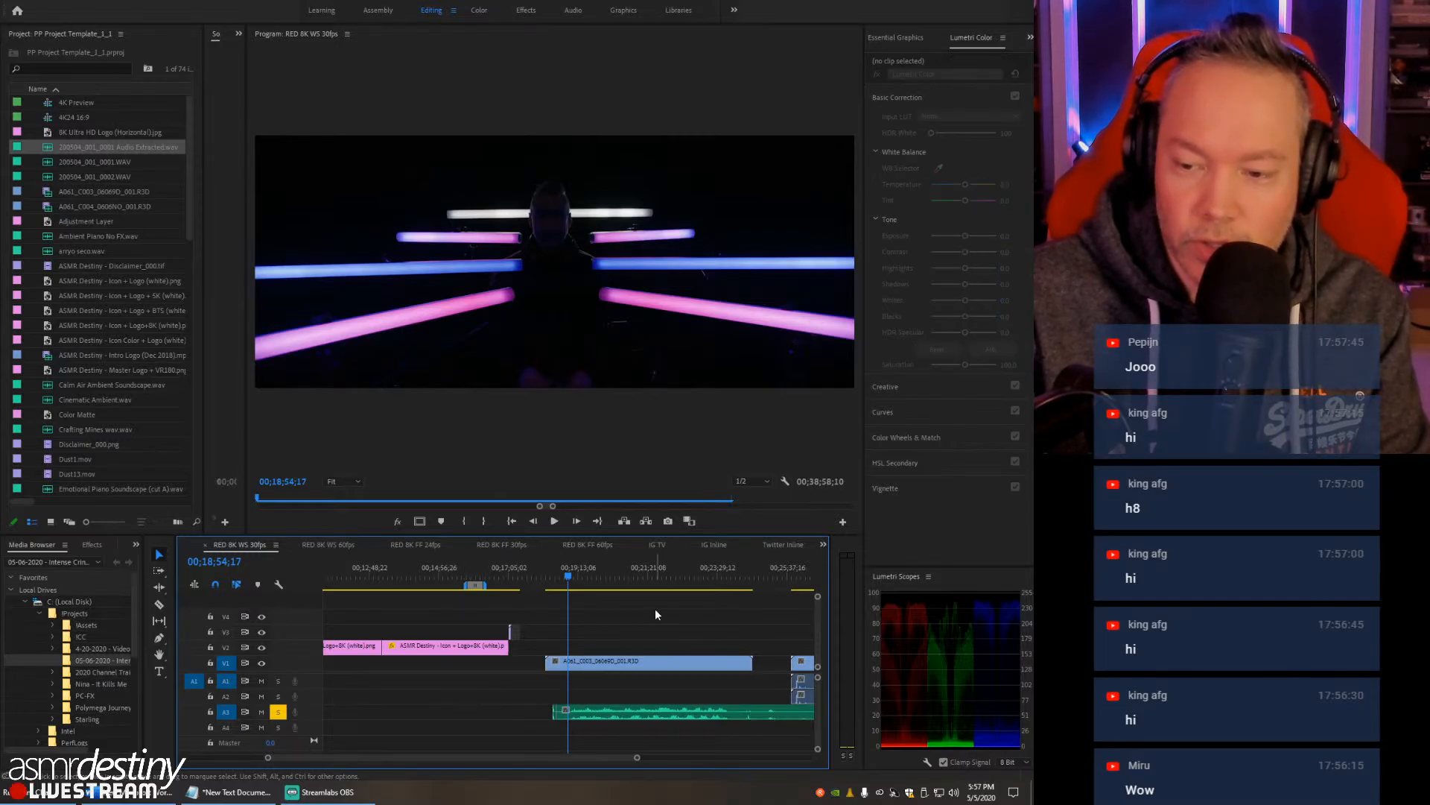
- Move the second RED clip (A061_C004) past the end of the WAV, and shift the long WAV piece from A3 to A1
key(backslash)
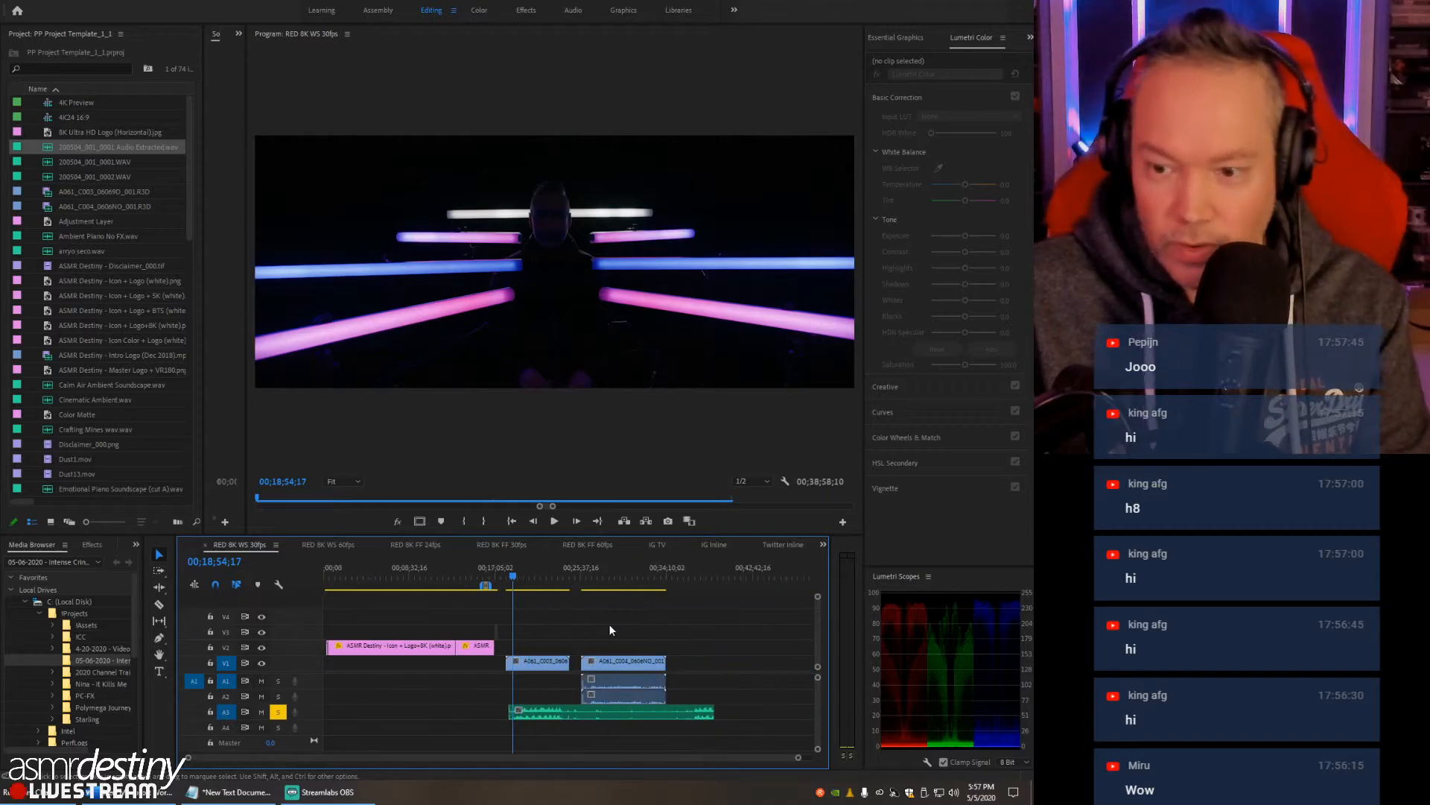
drag(616, 657, 767, 654)
drag(573, 713, 584, 570)
- Raise the Lumetri exposure of the first RED clip on V1 to 5.0
key(equal)
key(equal)
key(equal)
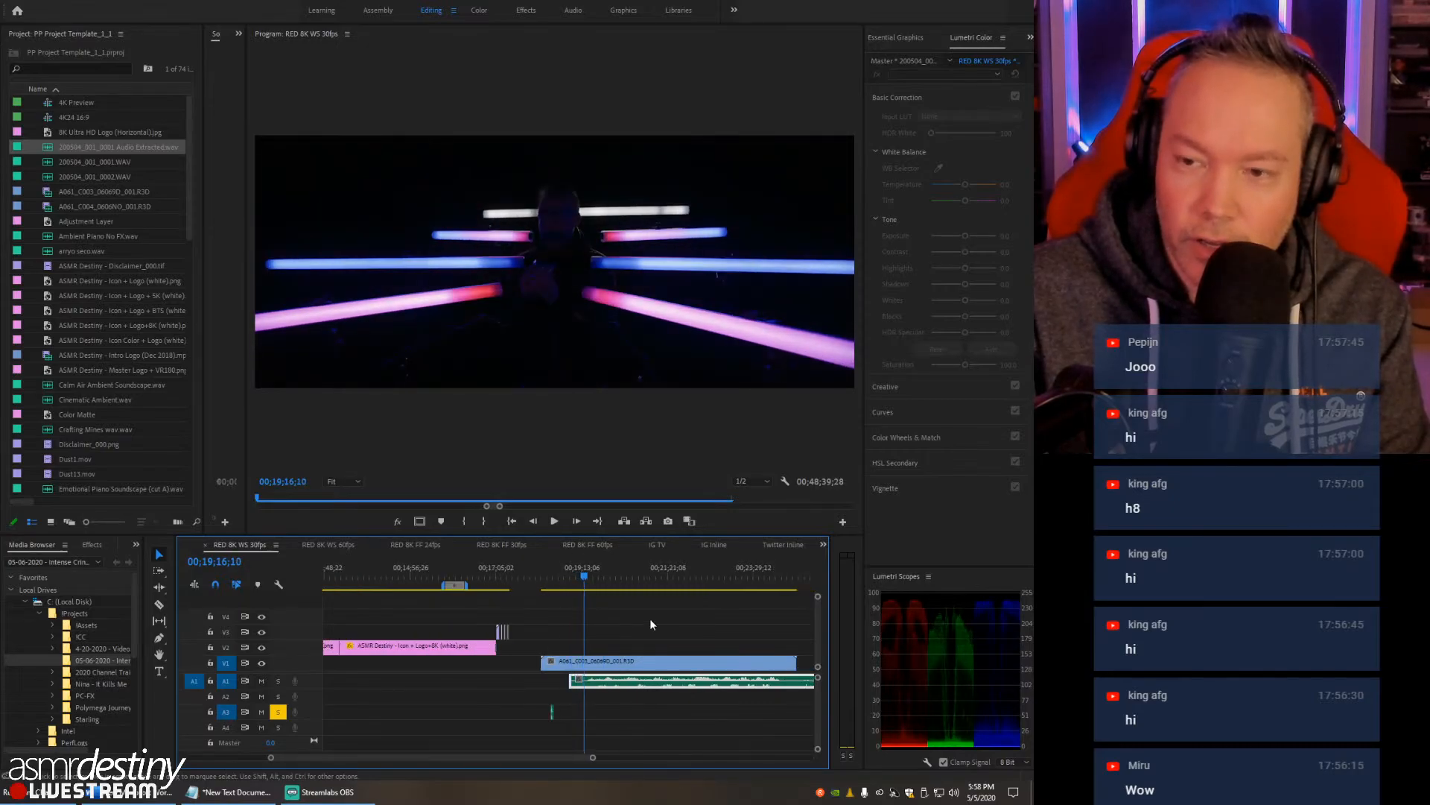
key(equal)
key(equal)
key(equal)
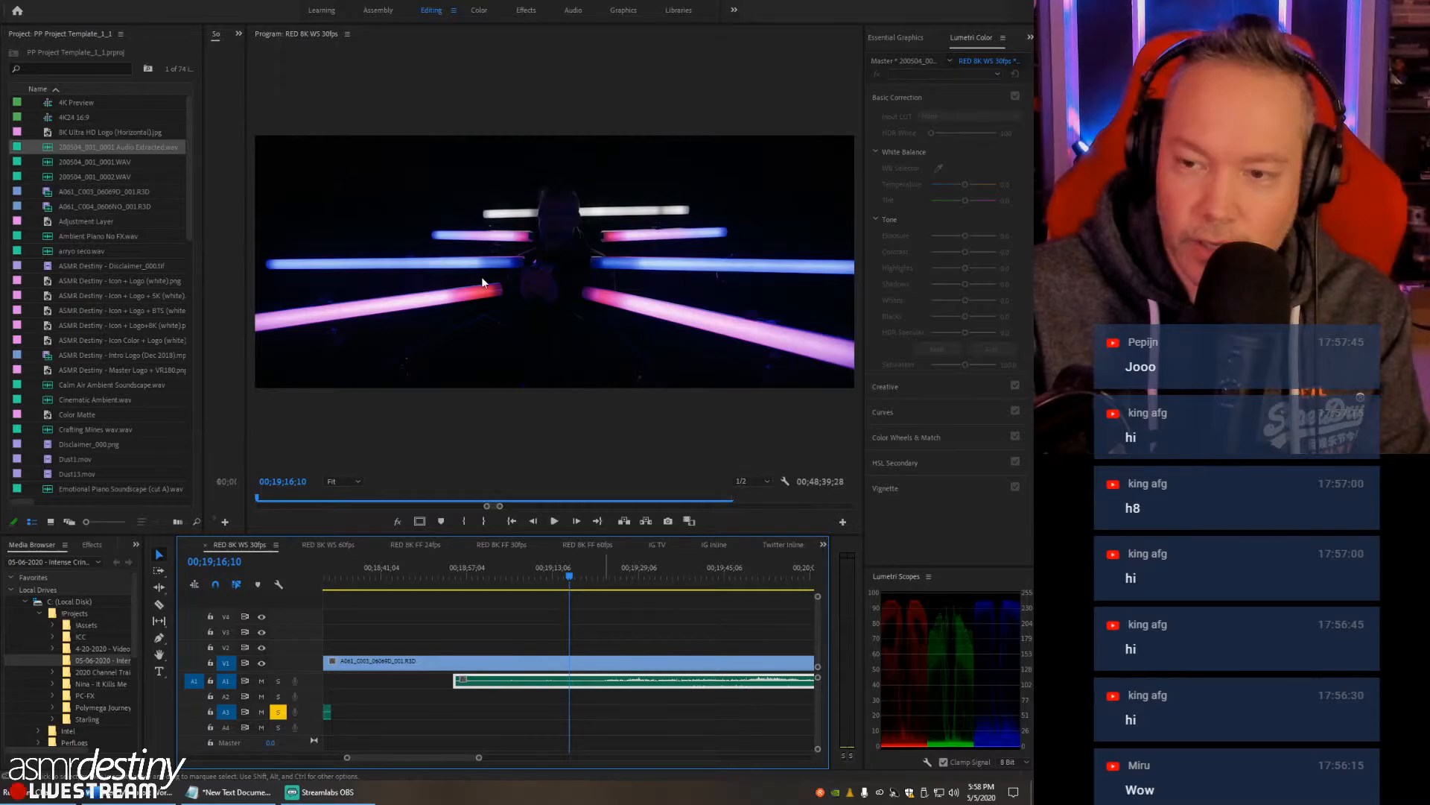
click(515, 401)
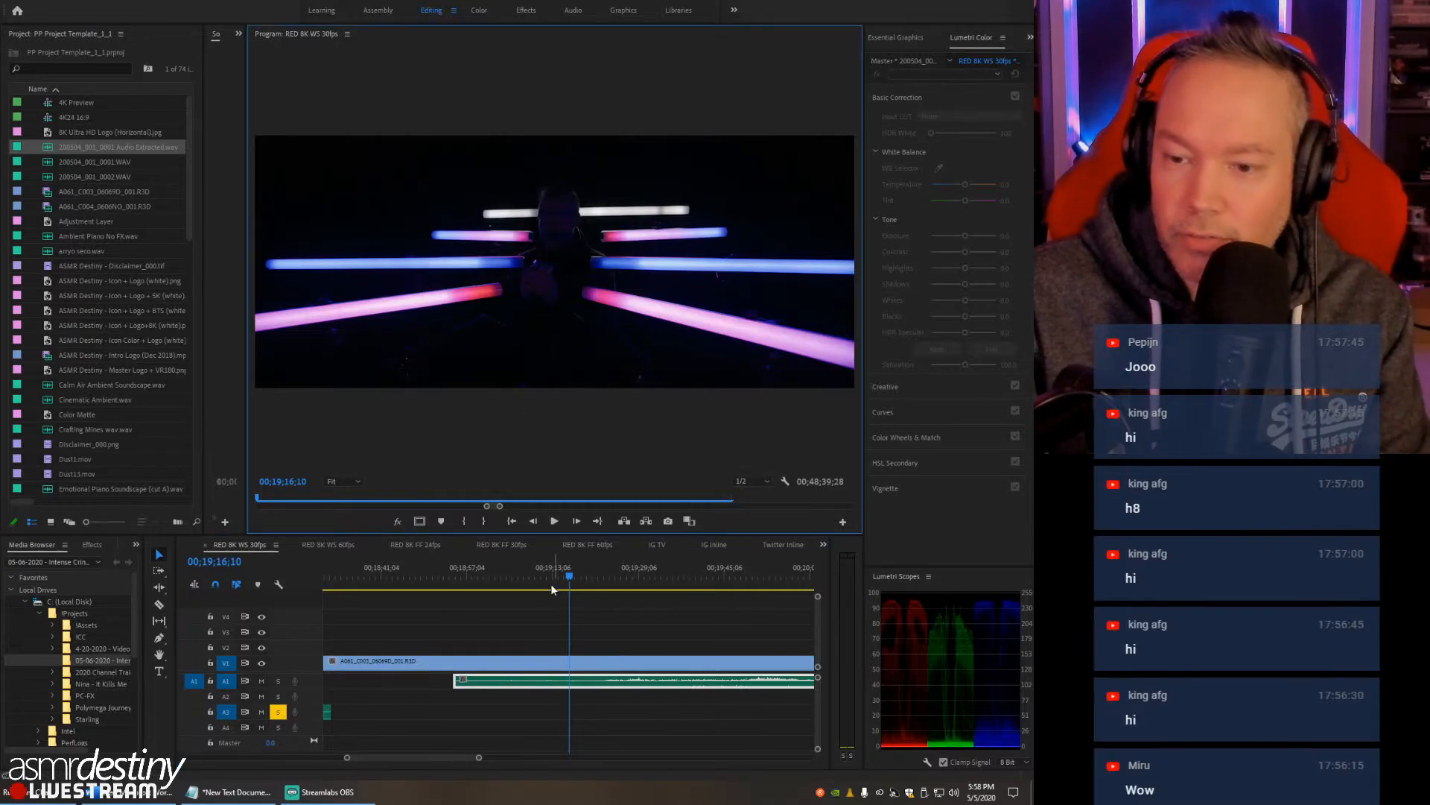
click(538, 660)
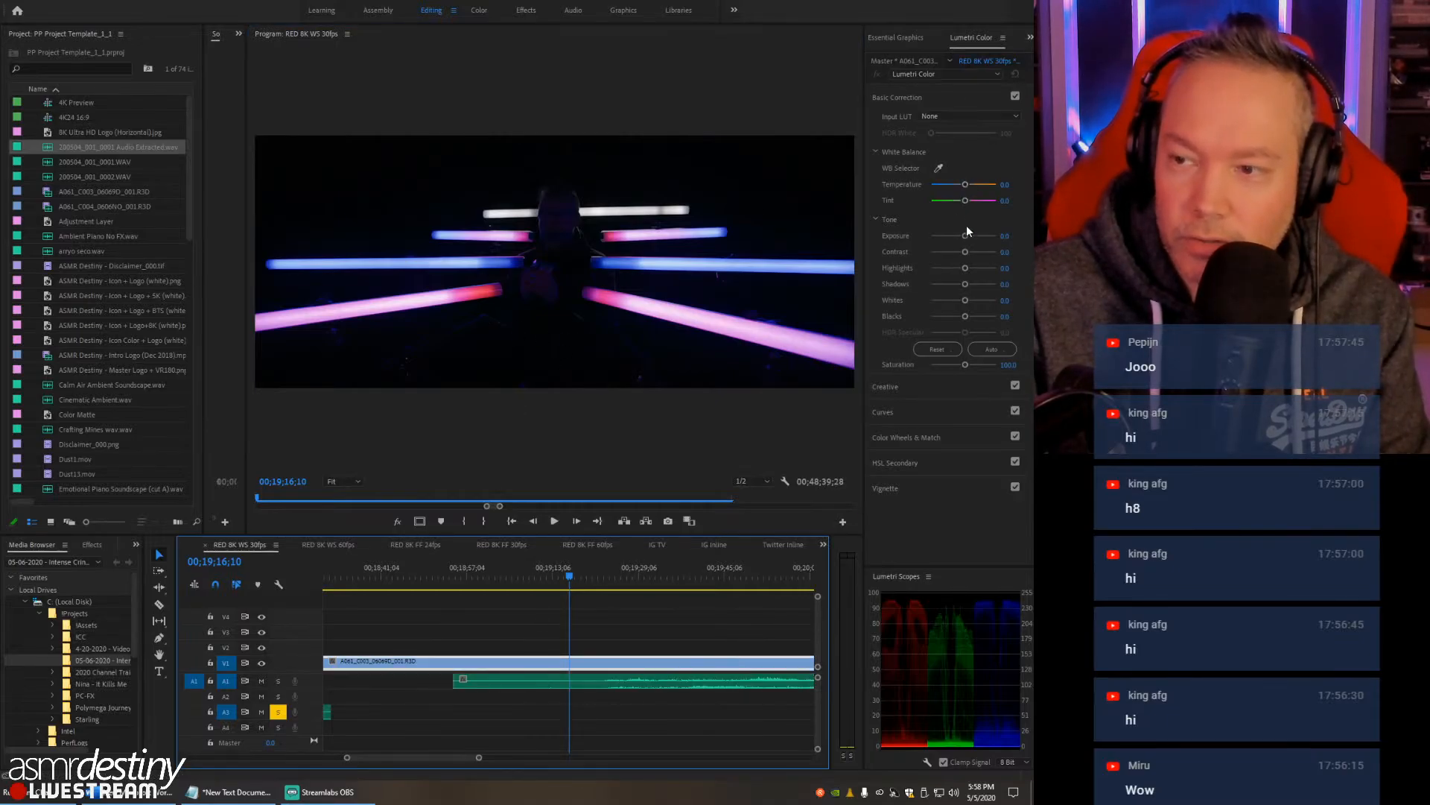
drag(967, 234, 998, 234)
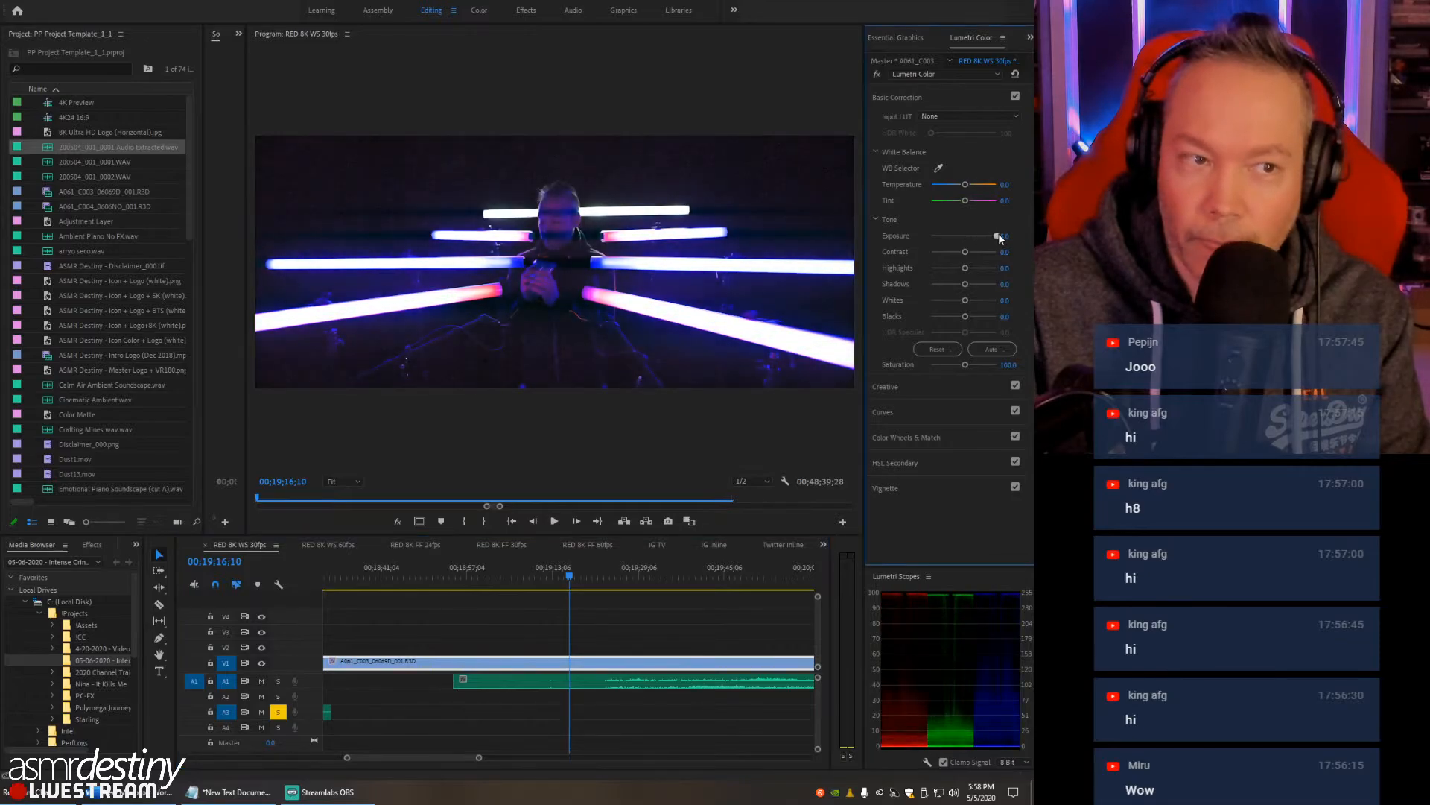
- Widen the Program monitor over the Project panel area and play the brightened RED clip from 00;19;13;22
click(344, 481)
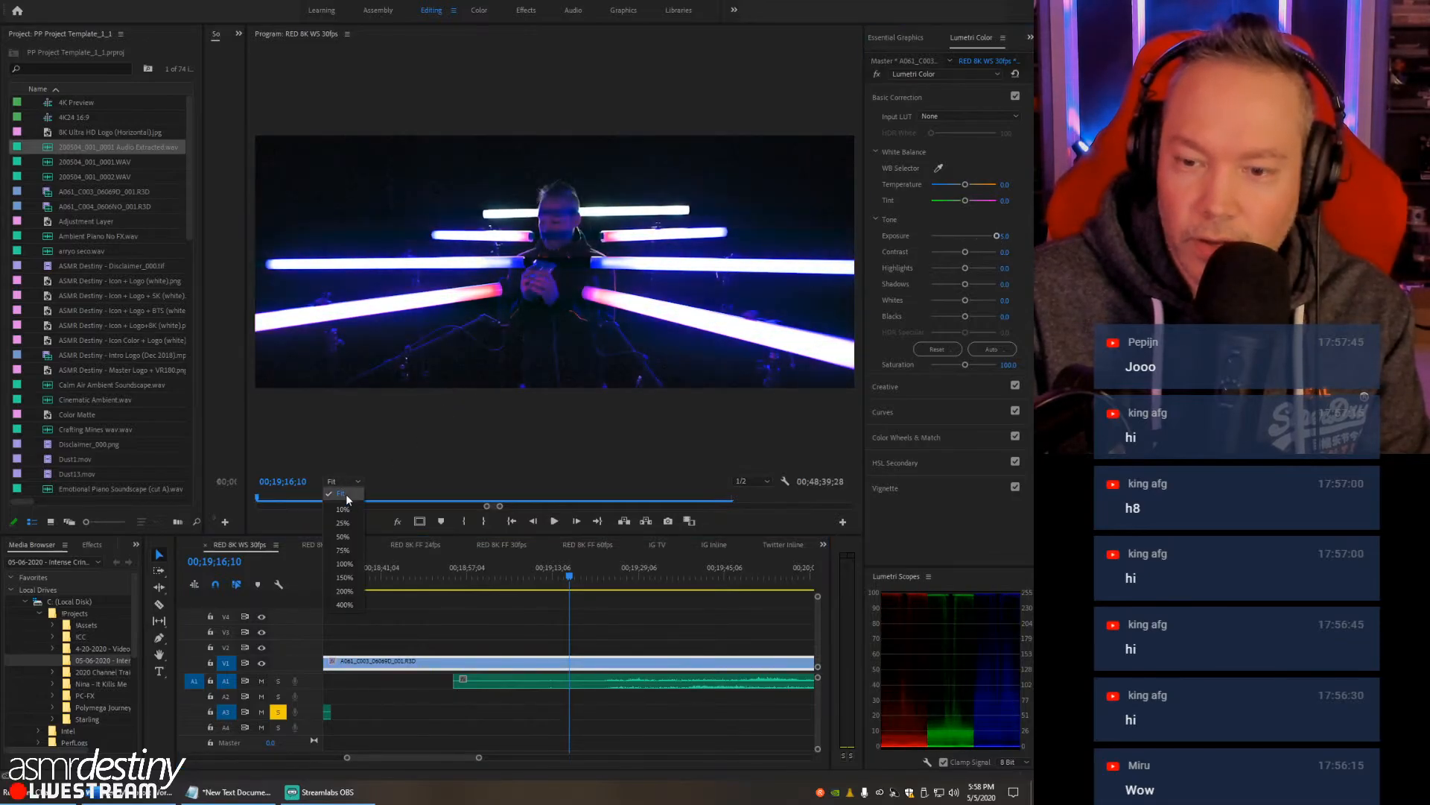
click(248, 422)
drag(248, 422, 48, 428)
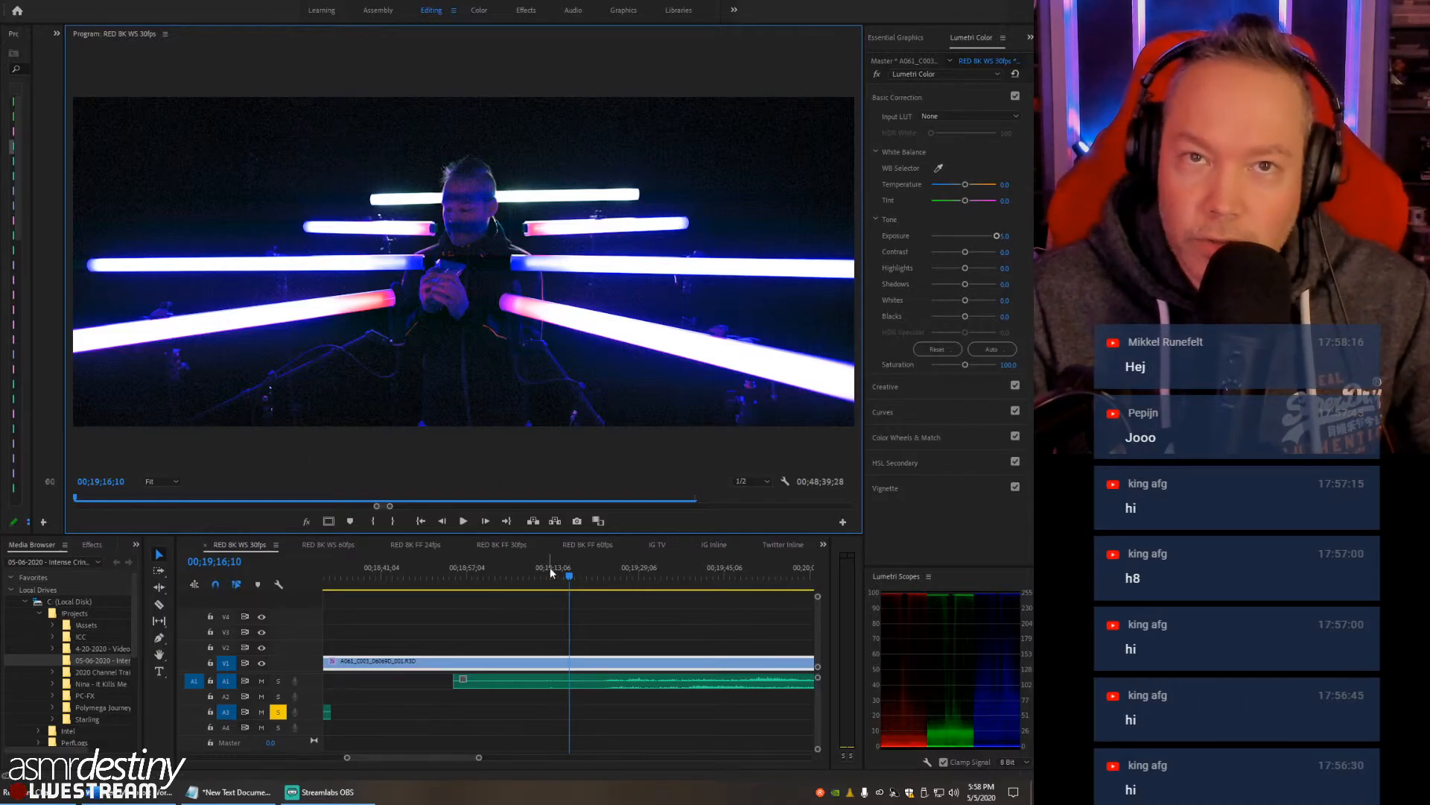
click(552, 569)
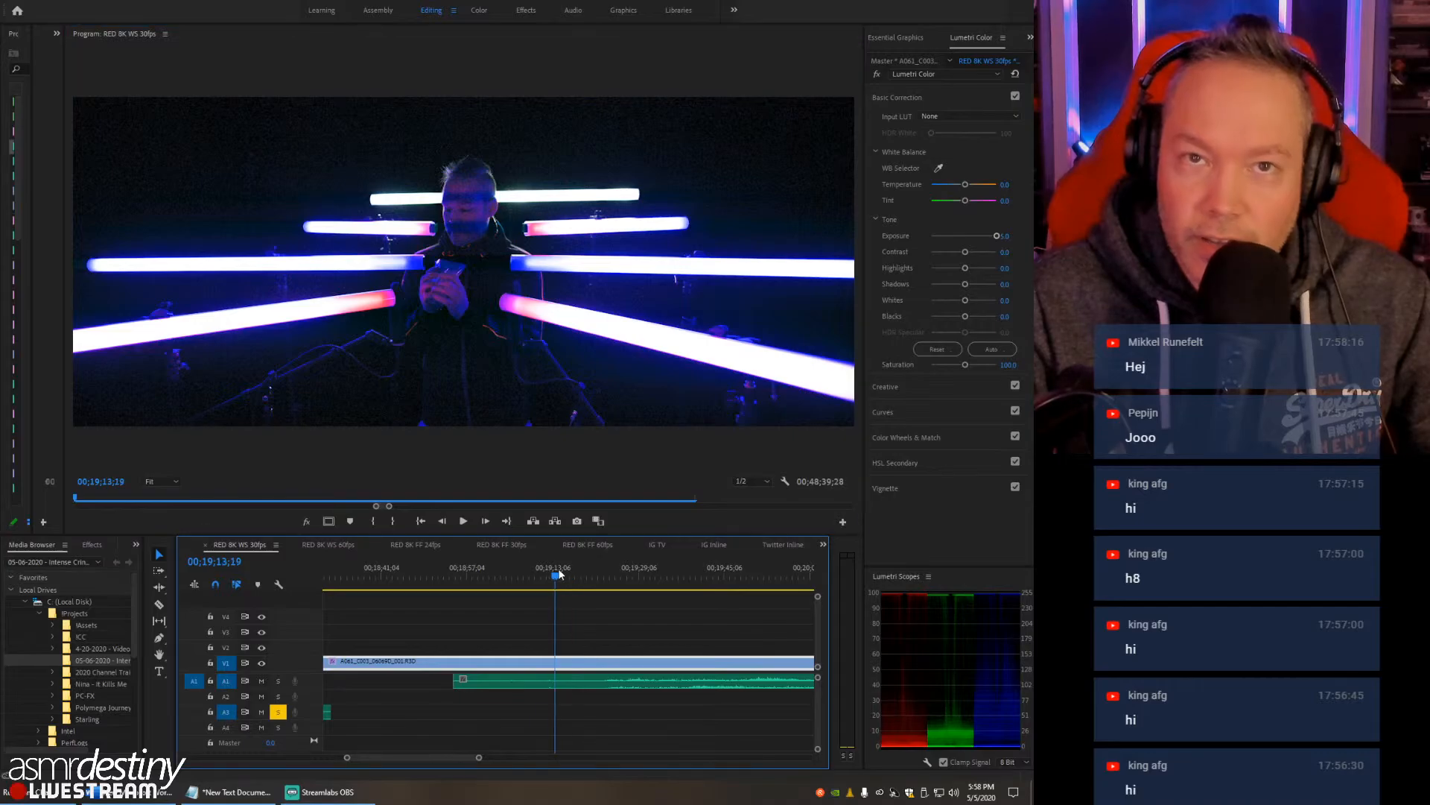
click(562, 571)
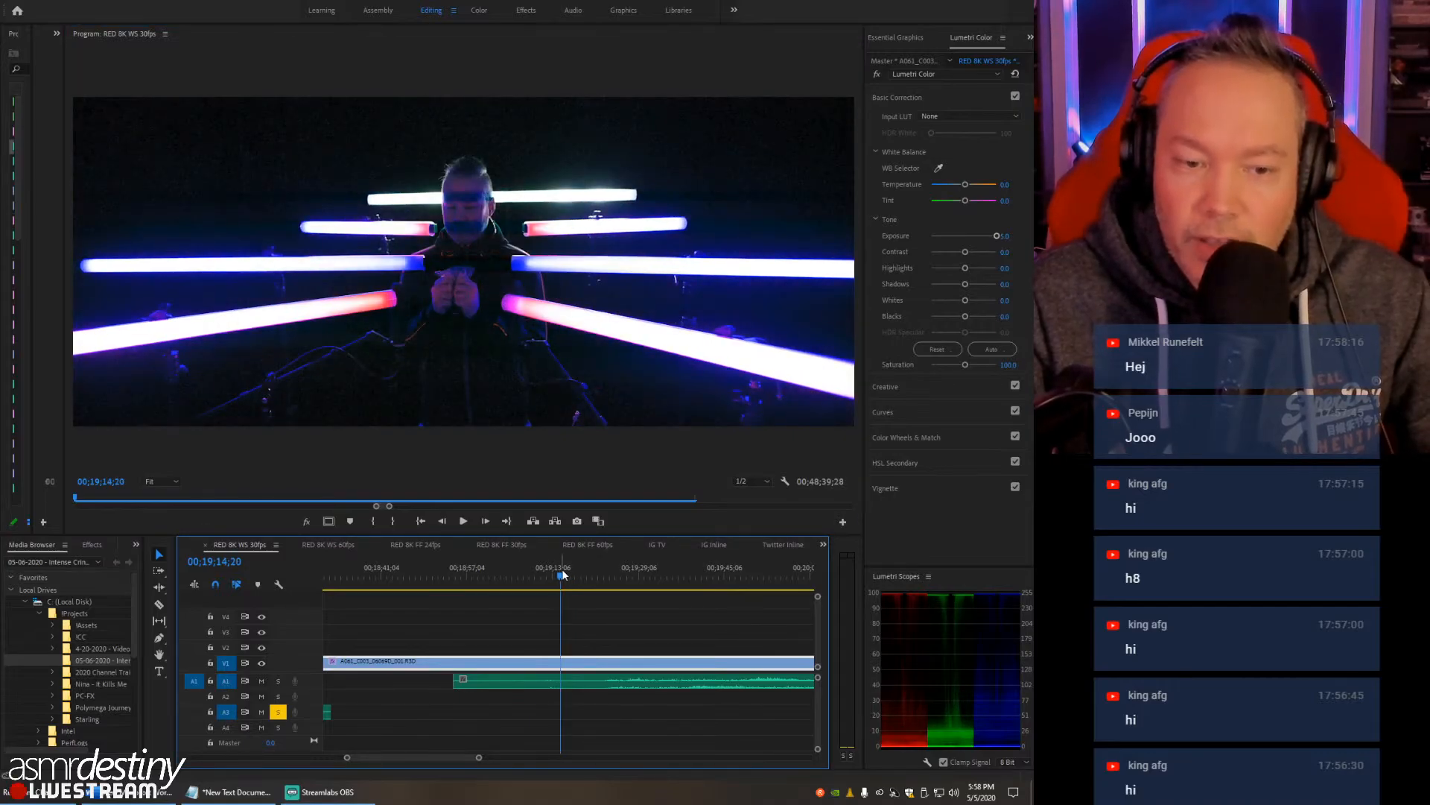
mouse_move(561, 569)
mouse_down()
mouse_move(613, 571)
mouse_move(557, 579)
mouse_up()
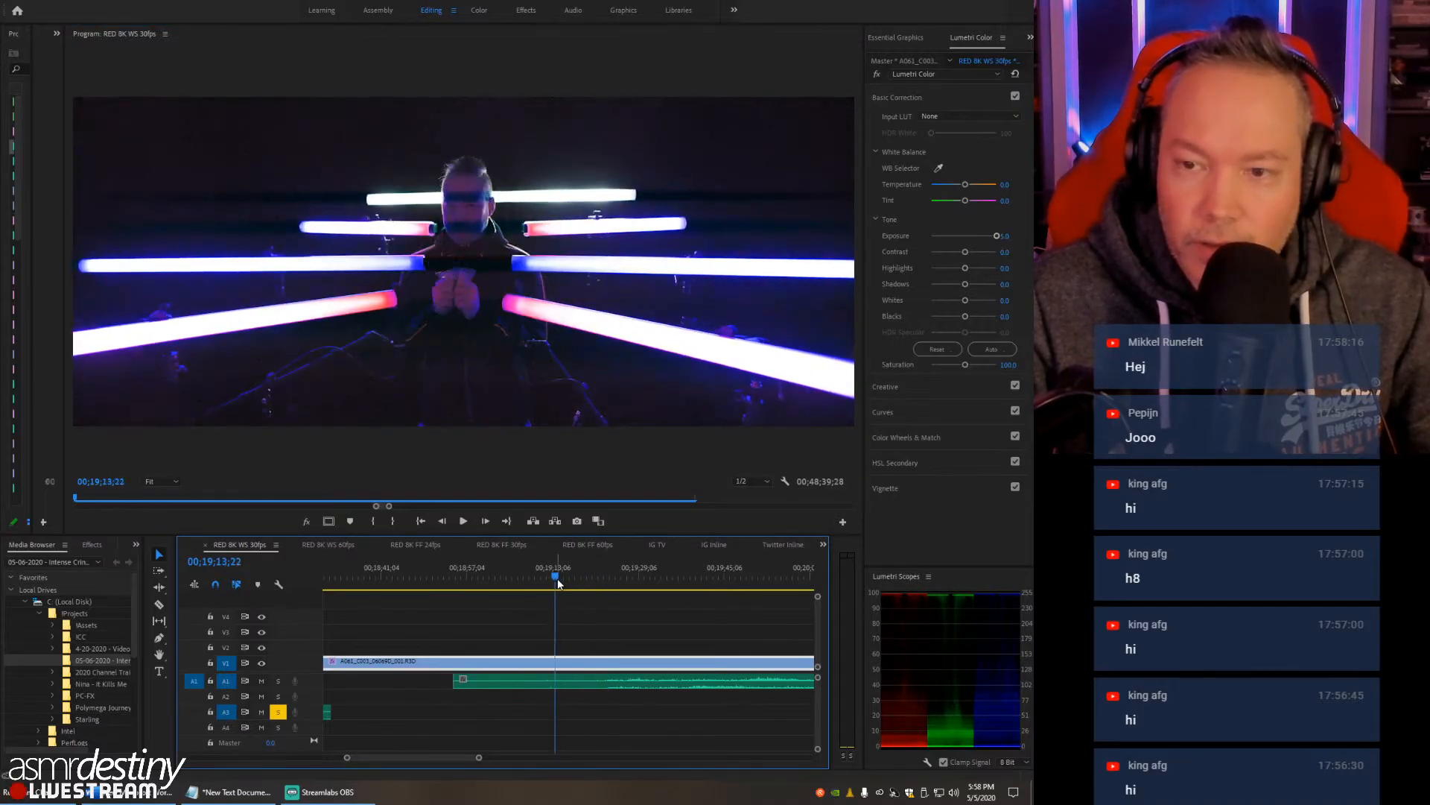
key(space)
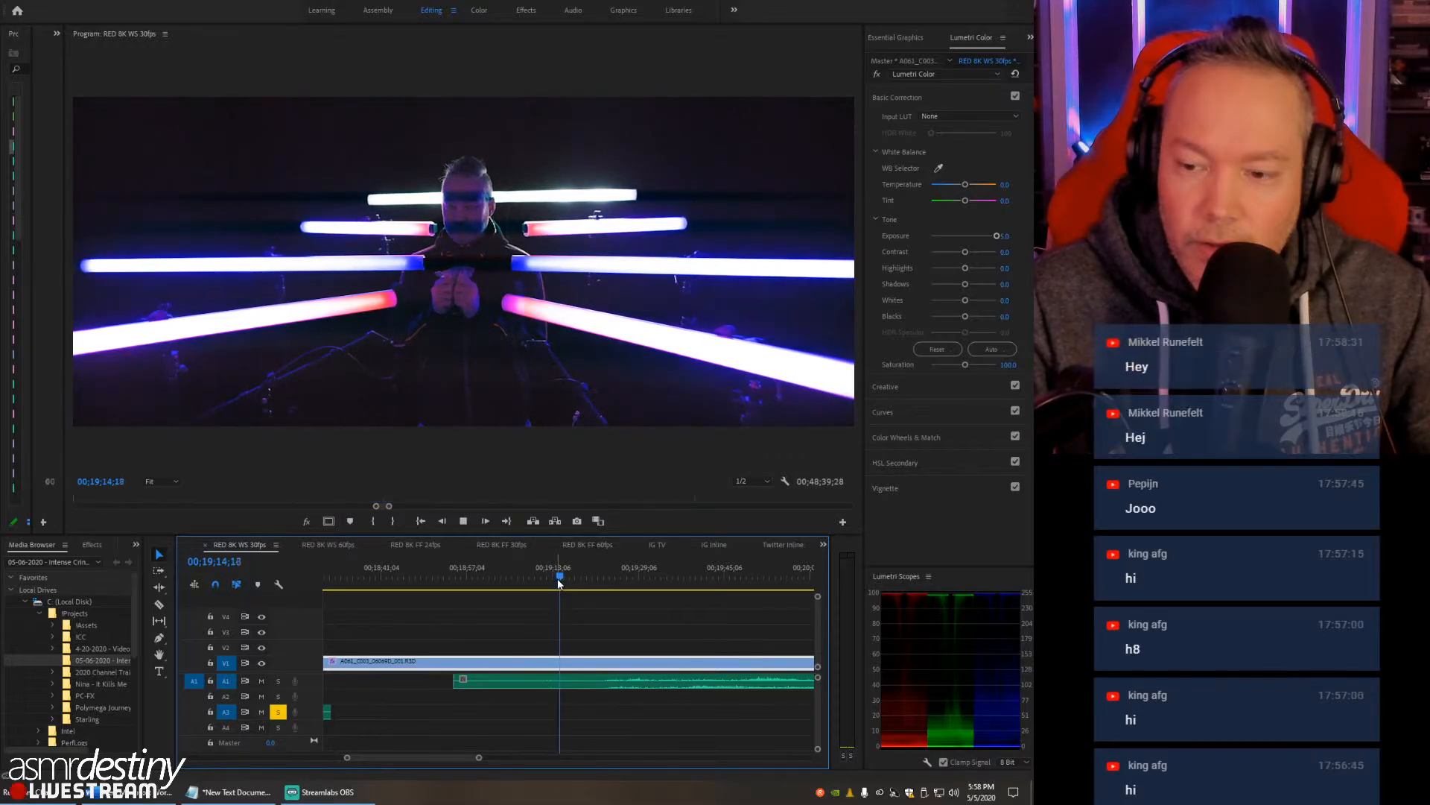
- Set the Program monitor's playback resolution to 1/8, play the RED clip on, and turn off solo on A3
click(758, 481)
click(758, 532)
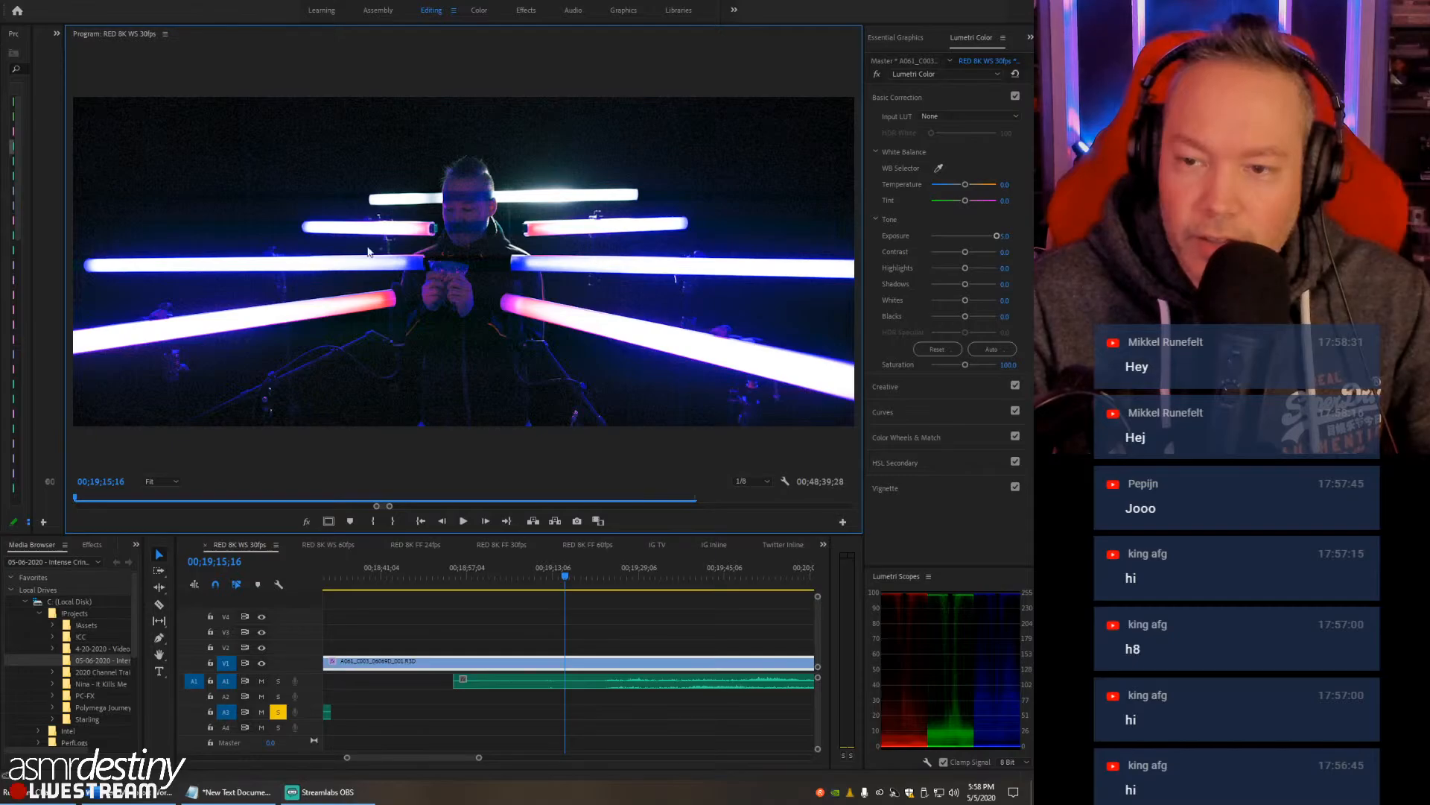
click(754, 482)
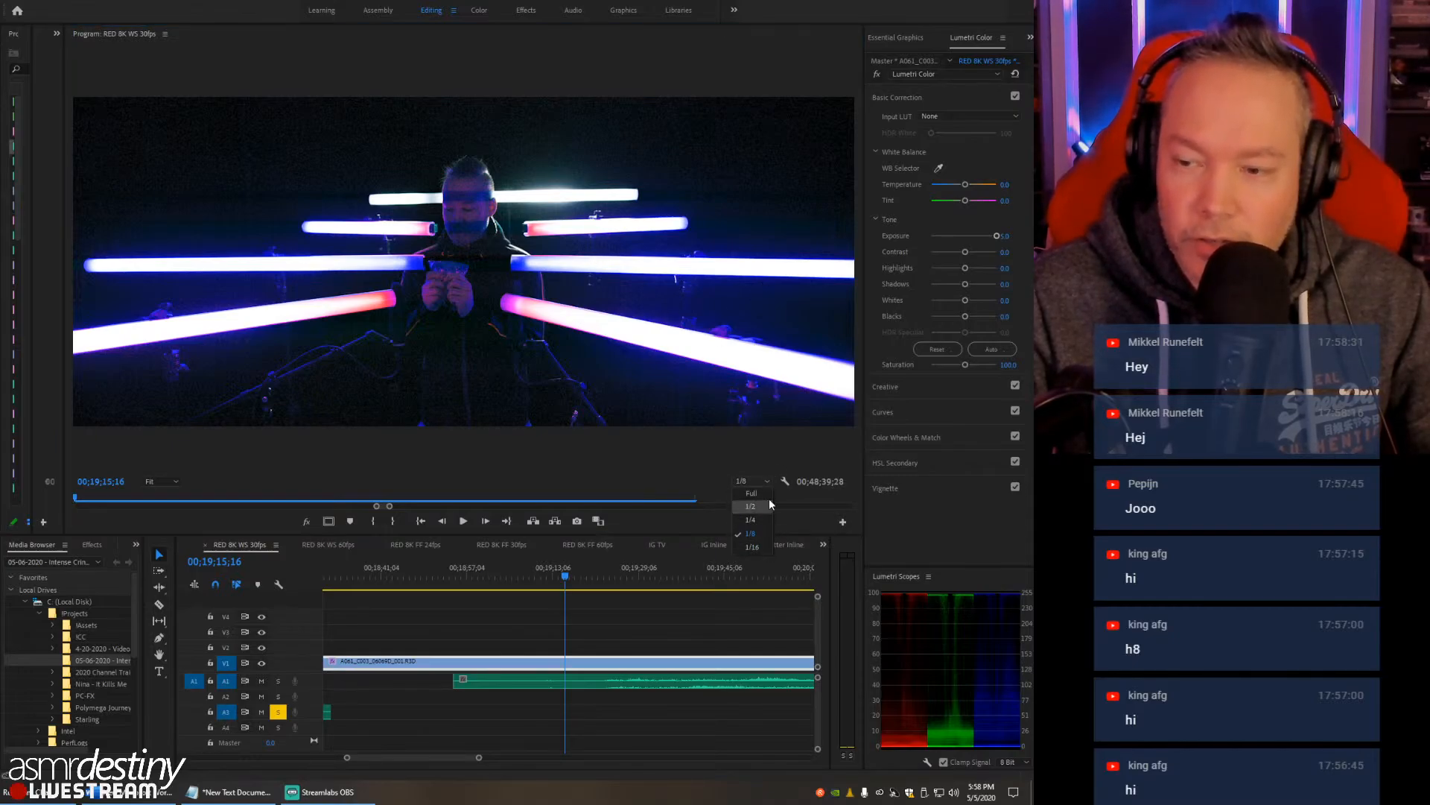
click(768, 534)
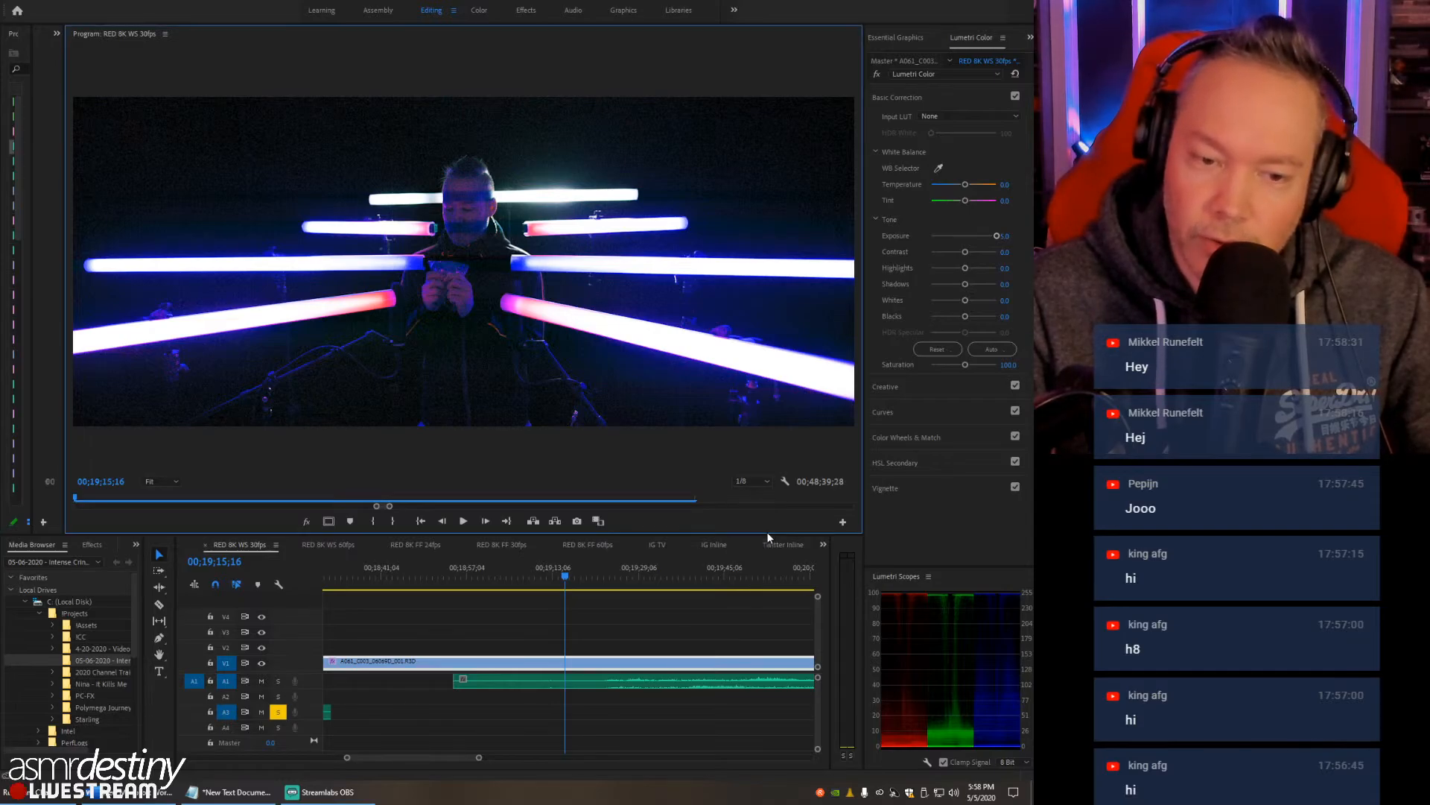
click(577, 575)
key(space)
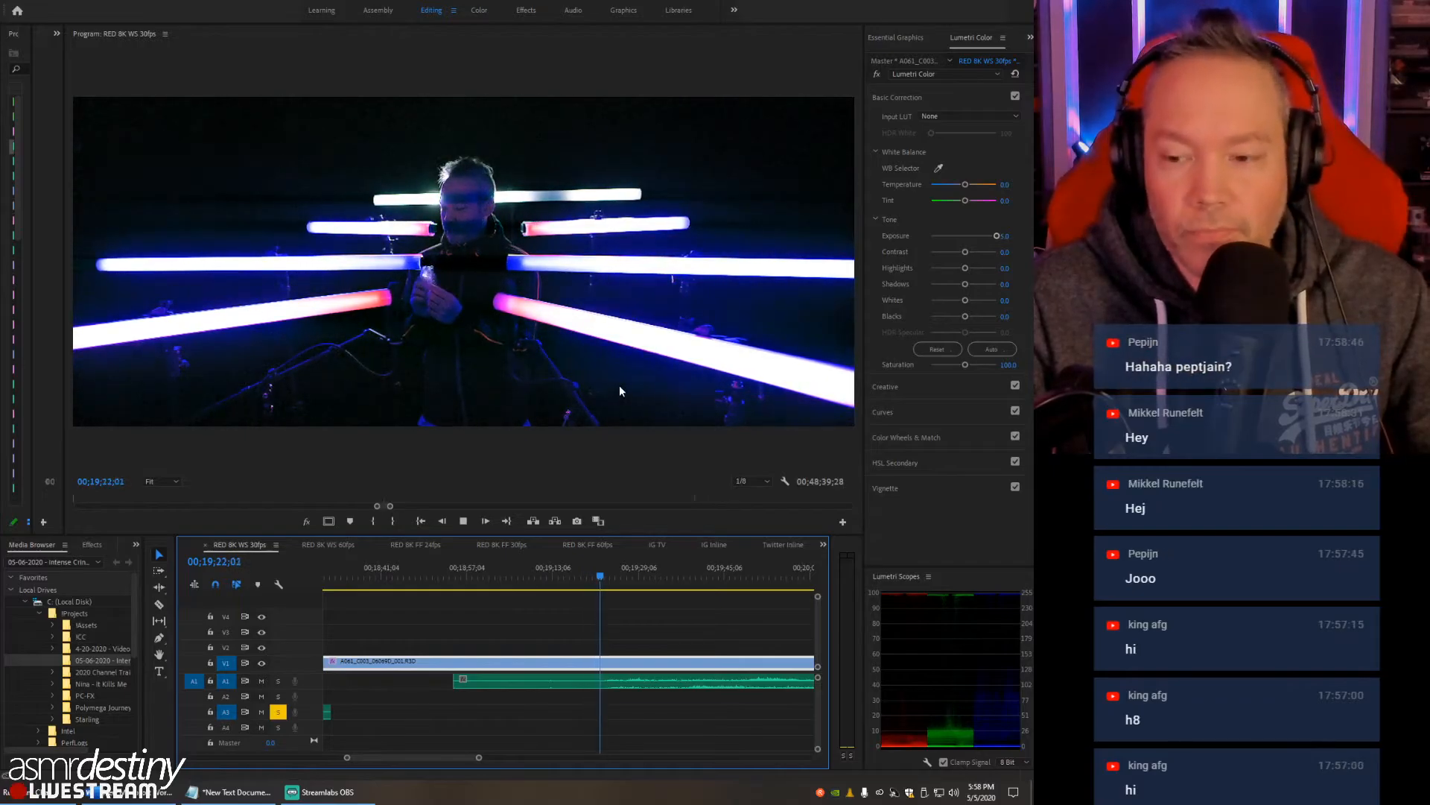
click(284, 713)
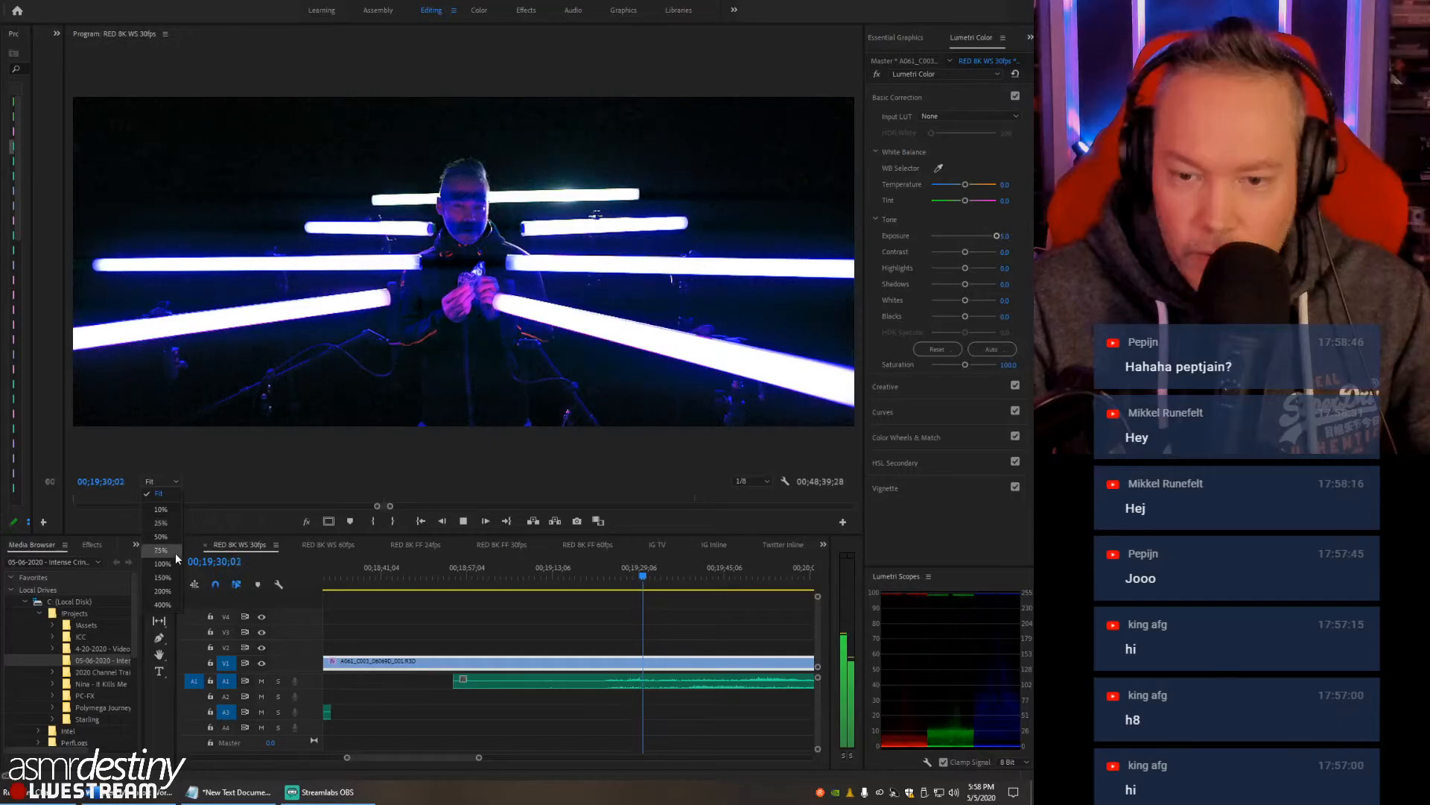
- Zoom the Program monitor to 50%, centre the view vertically on the hands, and stop playback at 00;19;51;21
click(177, 535)
drag(856, 222, 853, 283)
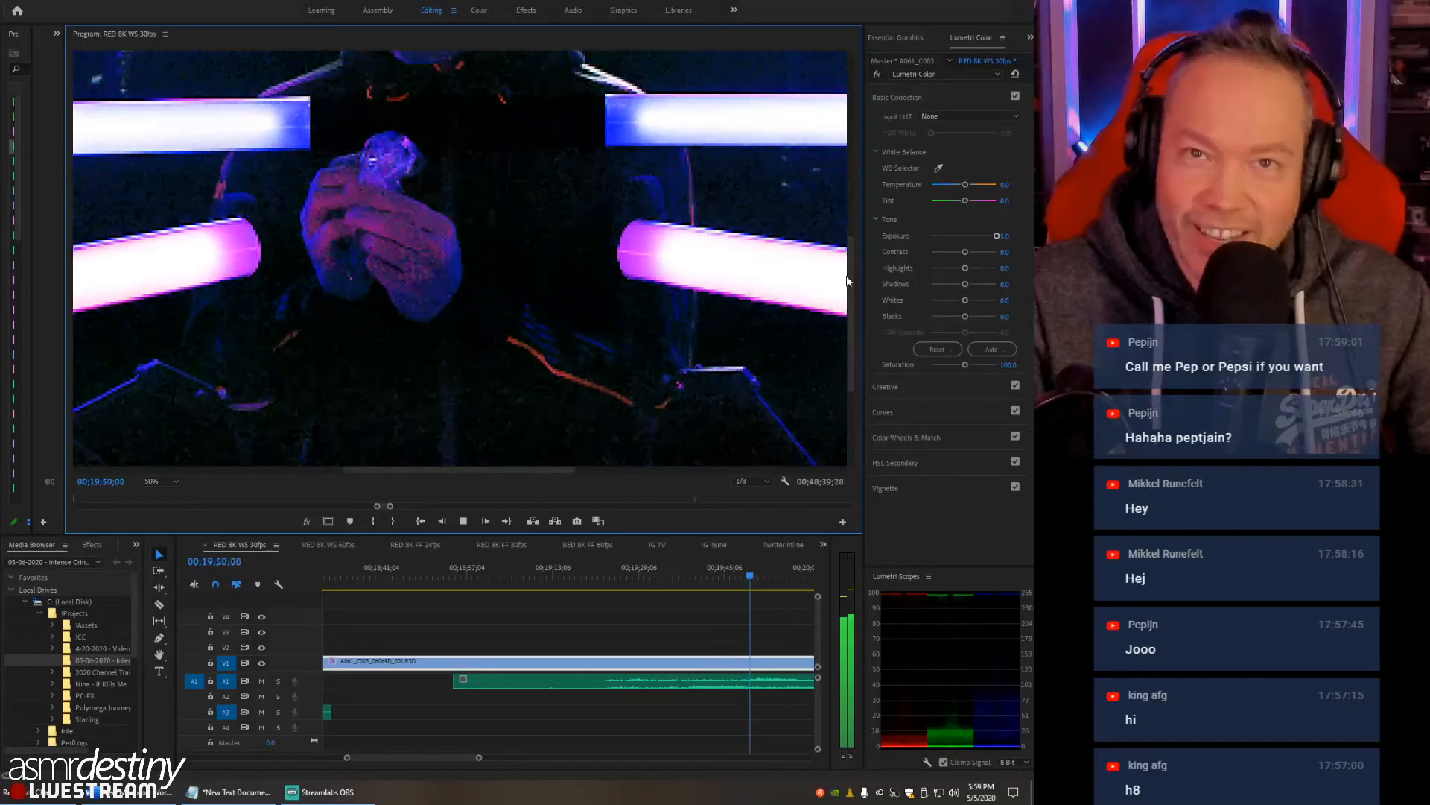
key(space)
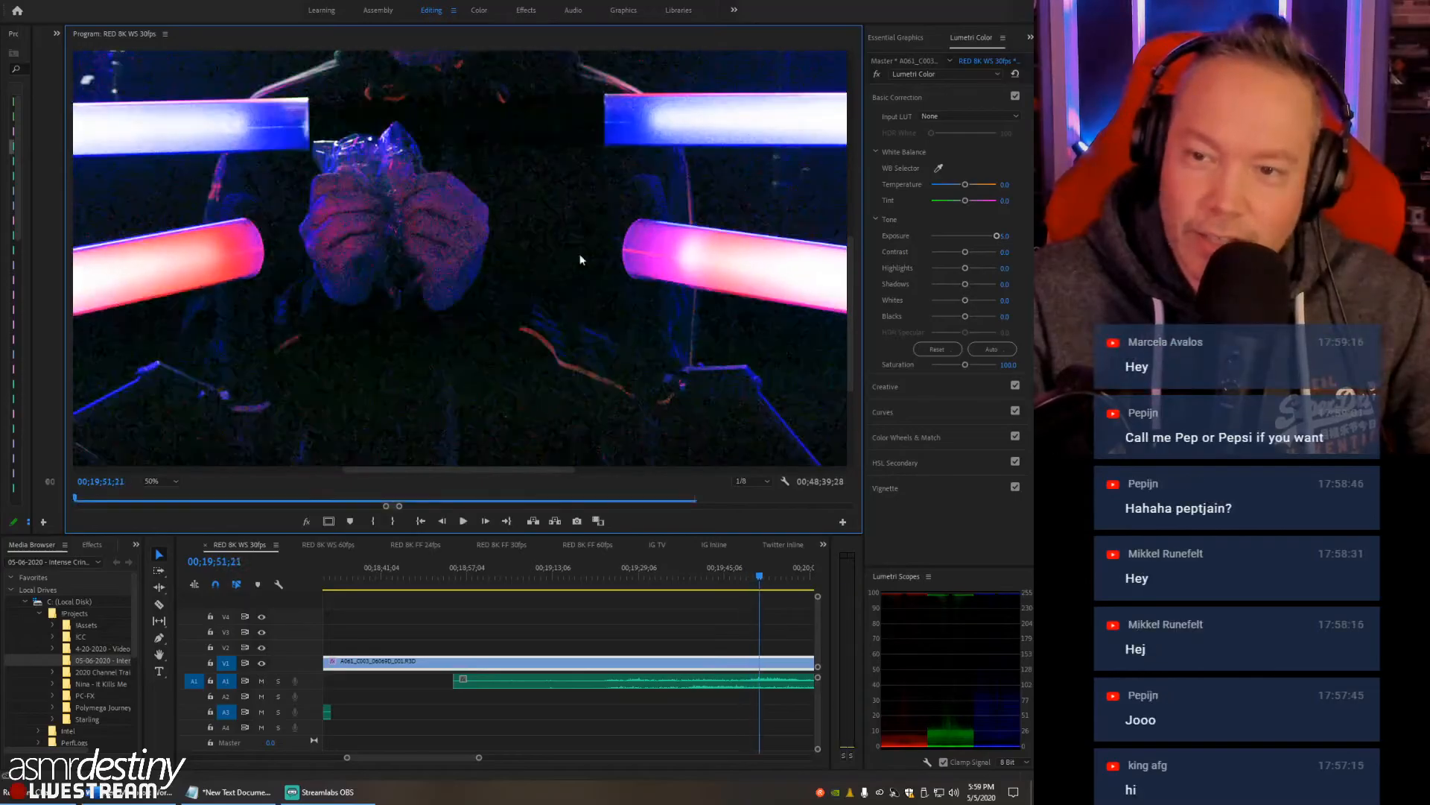
- Trim the starts of the first RED clip and the A1 WAV to 00;18;56;23, and remove the leftover clap piece on A3
drag(714, 580, 564, 586)
key(minus)
key(minus)
key(minus)
key(equal)
key(equal)
drag(532, 679, 464, 680)
mouse_move(566, 574)
mouse_down()
mouse_move(525, 578)
mouse_move(543, 578)
mouse_up()
click(423, 658)
drag(427, 663, 543, 662)
drag(462, 684, 544, 680)
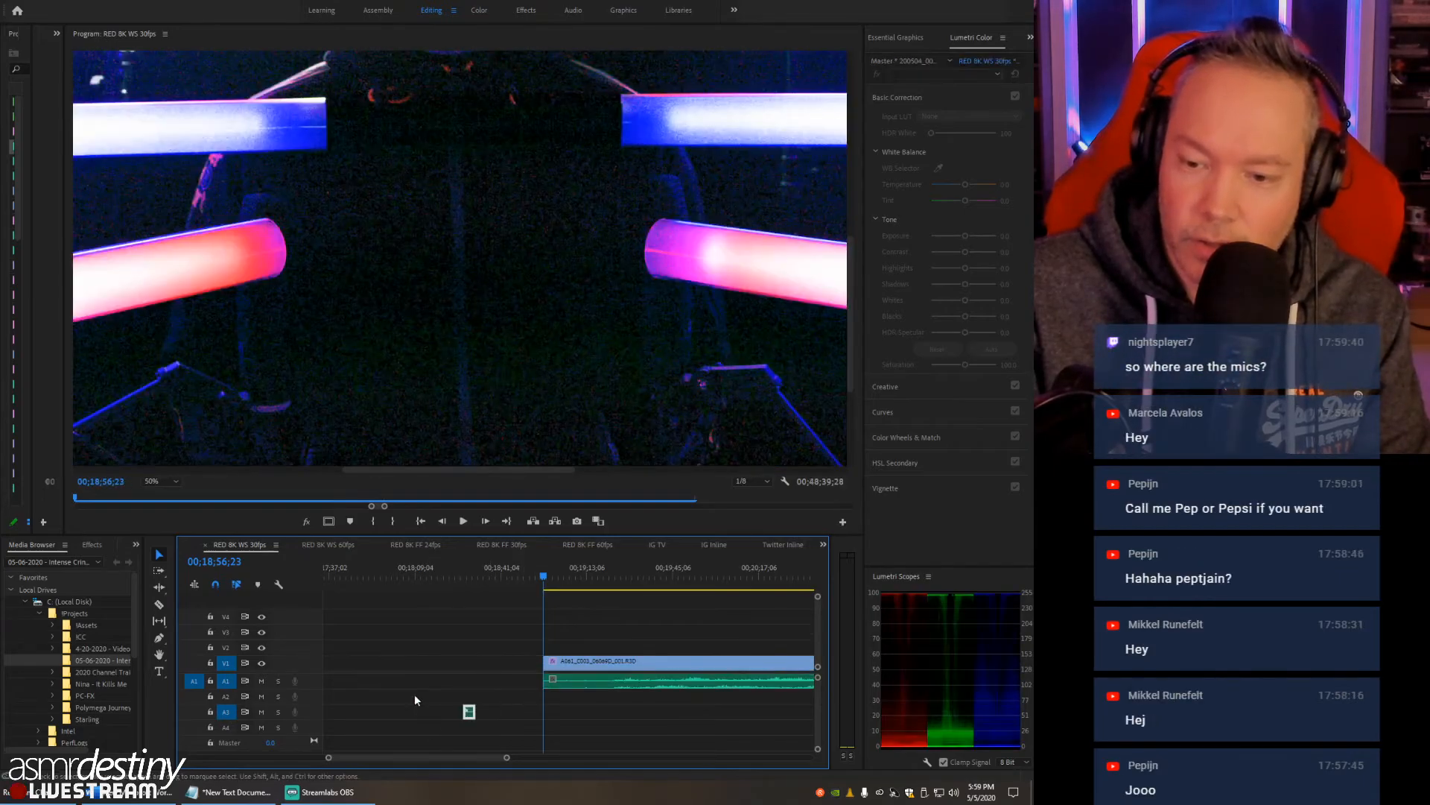
click(395, 629)
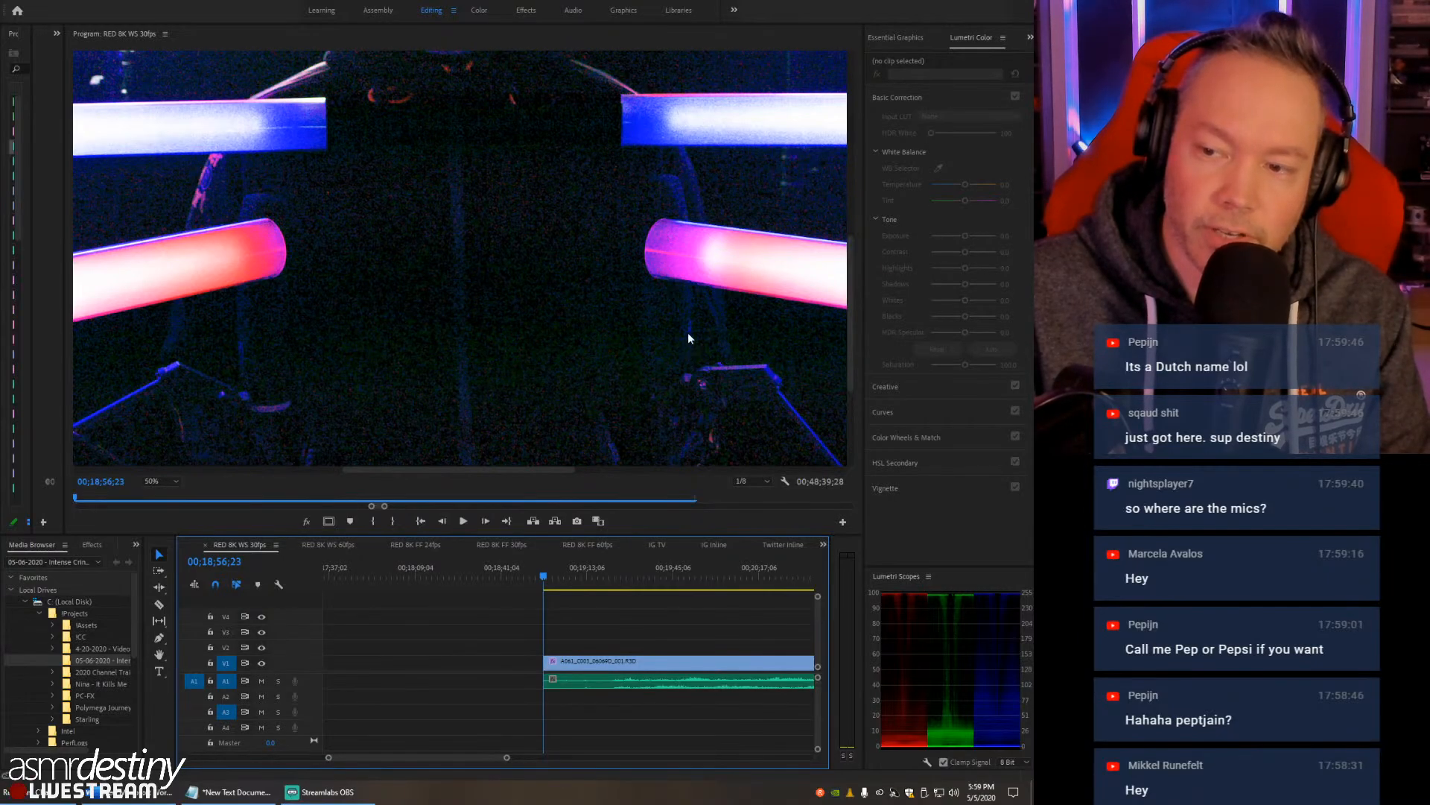
- Inspect the left-hand light tubes and the hands in the magnified Program monitor, and return its zoom to Fit
drag(390, 470, 278, 475)
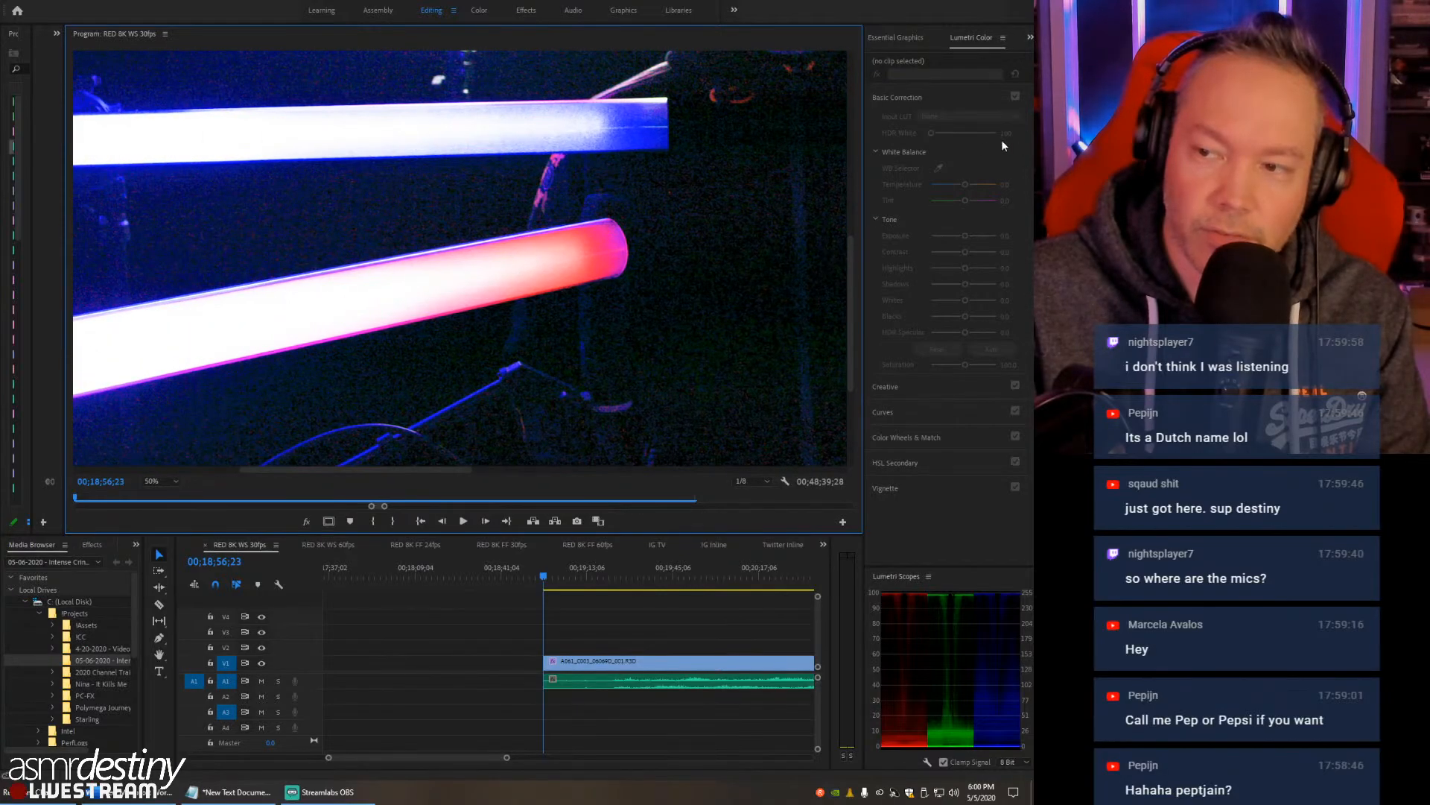
drag(851, 252, 839, 323)
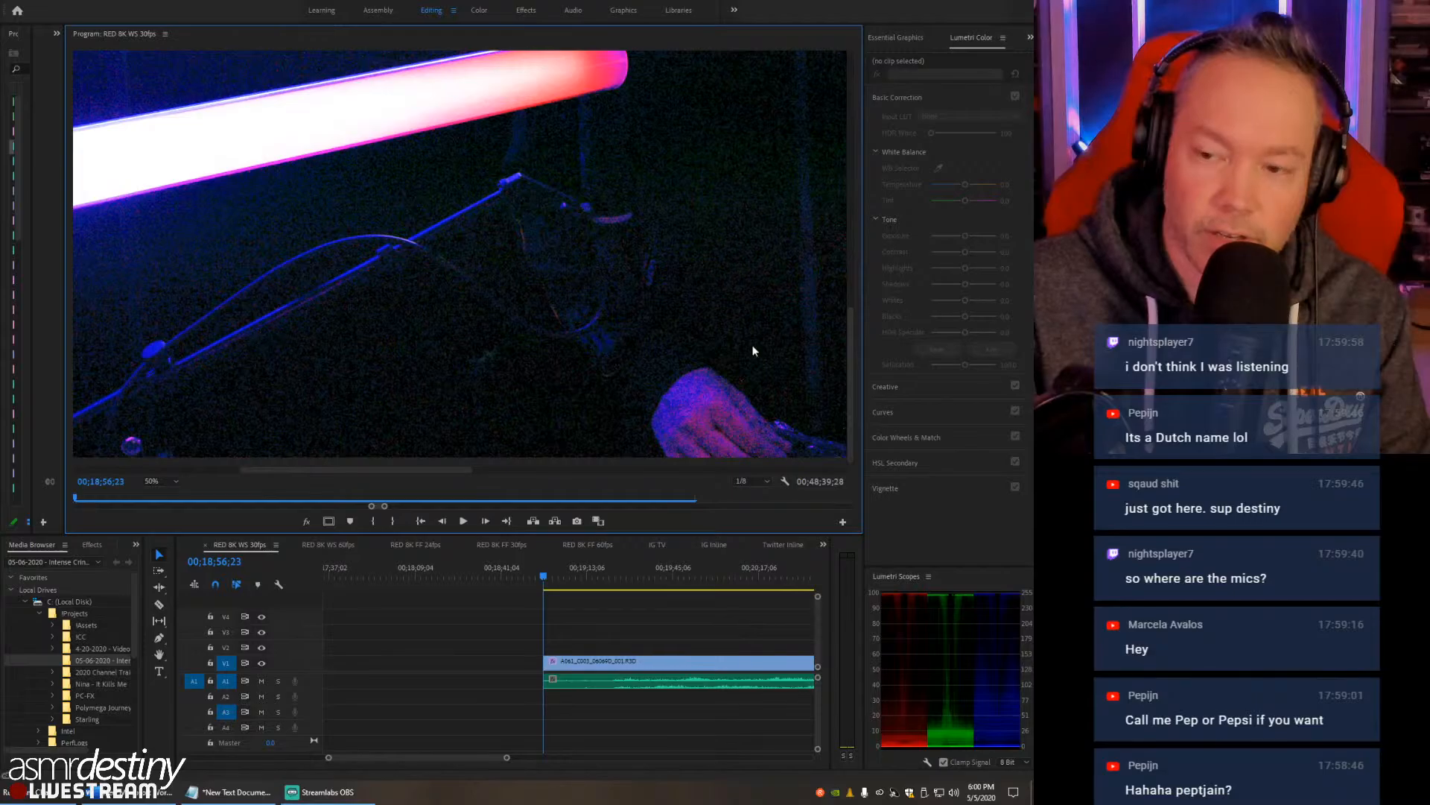
click(156, 482)
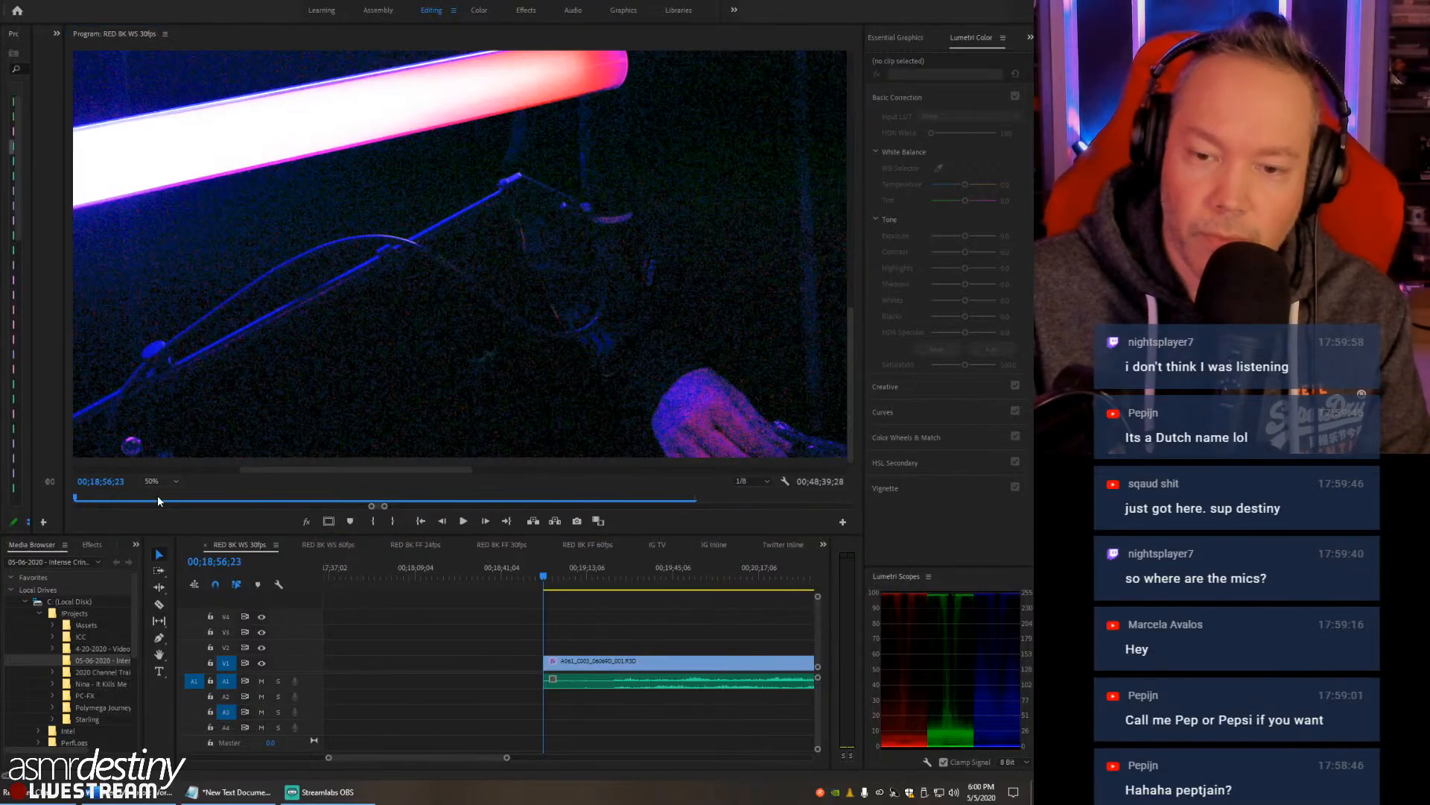
click(158, 493)
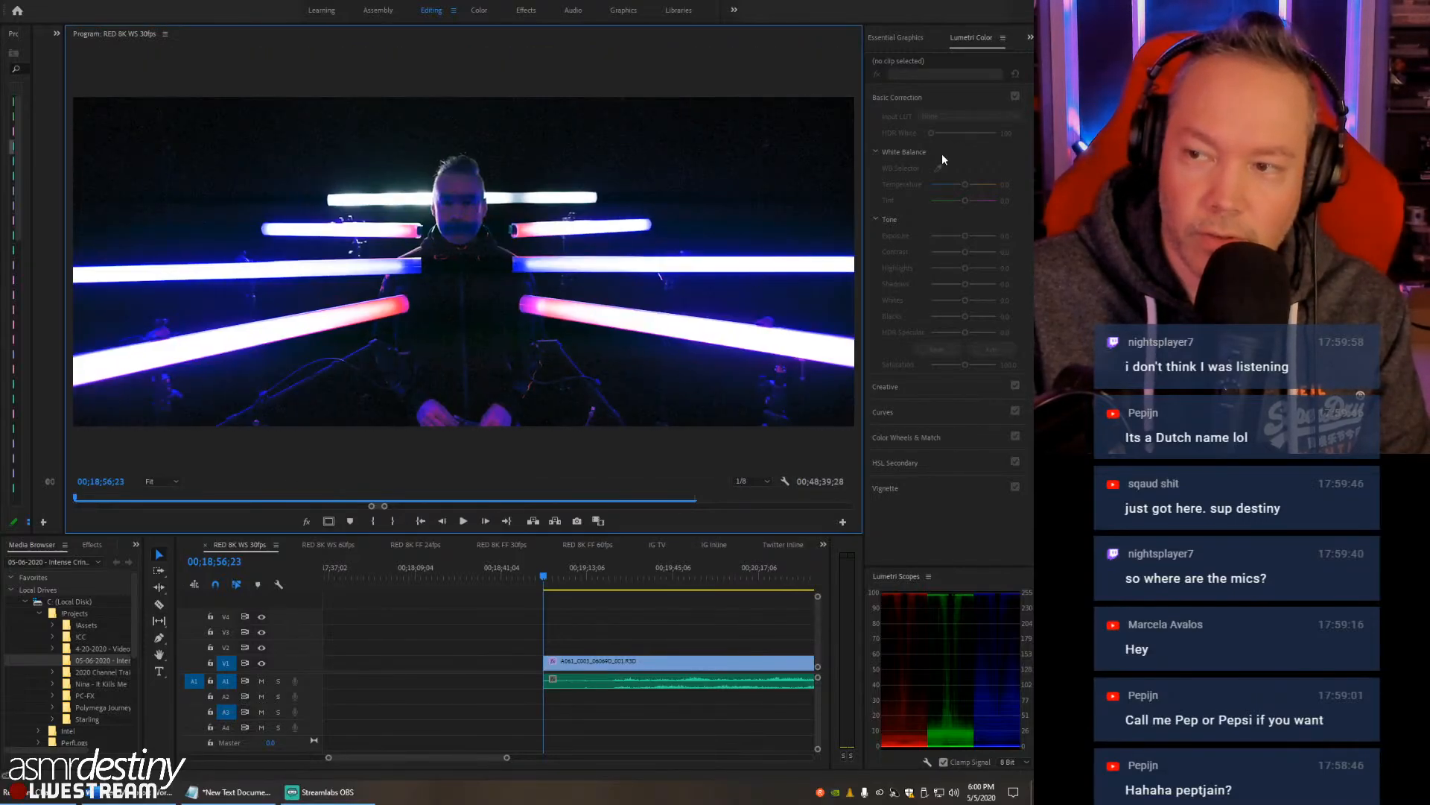
- Reset the Lumetri exposure of the first RED clip on V1 to 0
click(635, 661)
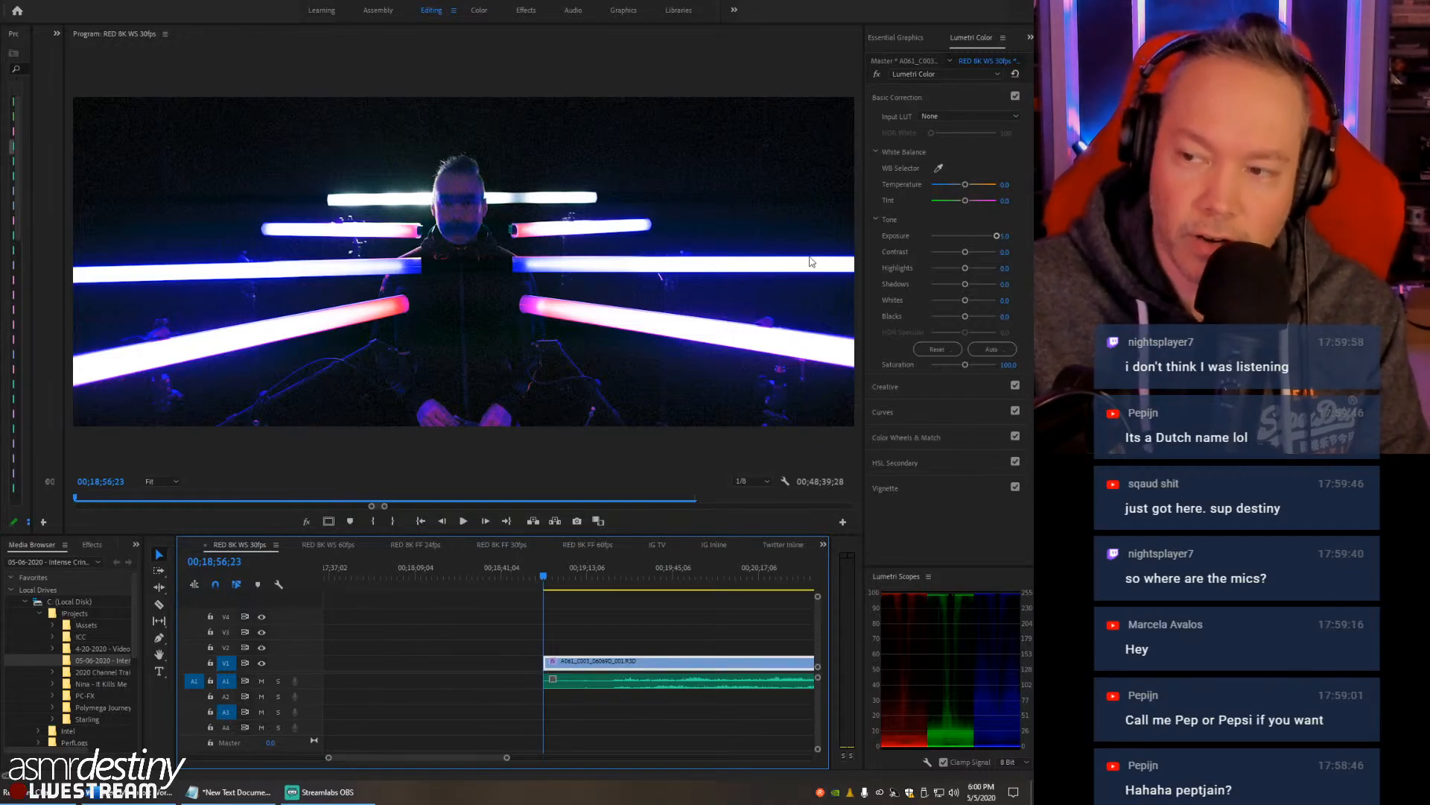
drag(995, 235, 971, 235)
click(1014, 231)
text(0)
key(Return)
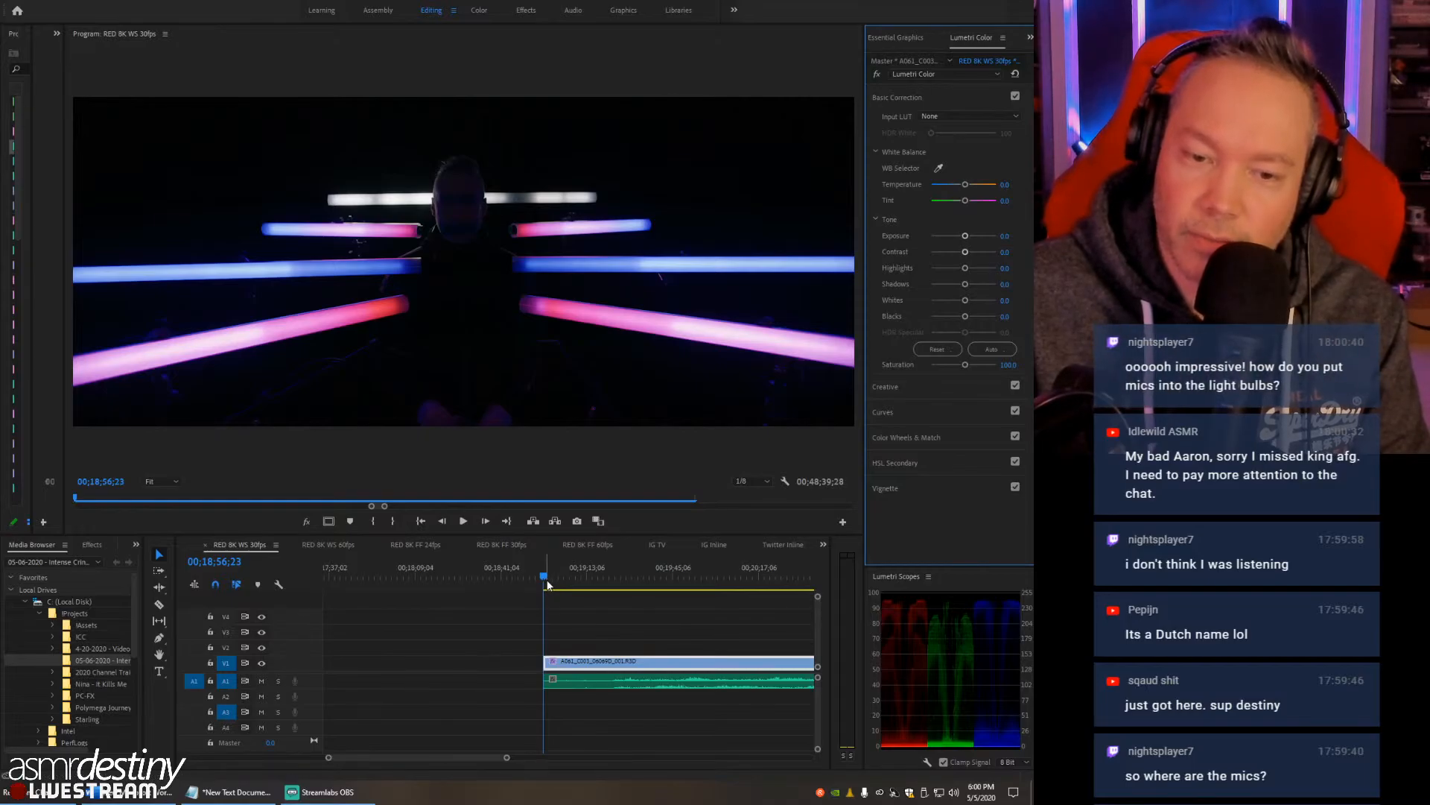
- Check the opening of the RED clip around 00;19;03;29 and park the playhead at 00;18;59;12
drag(548, 585, 564, 587)
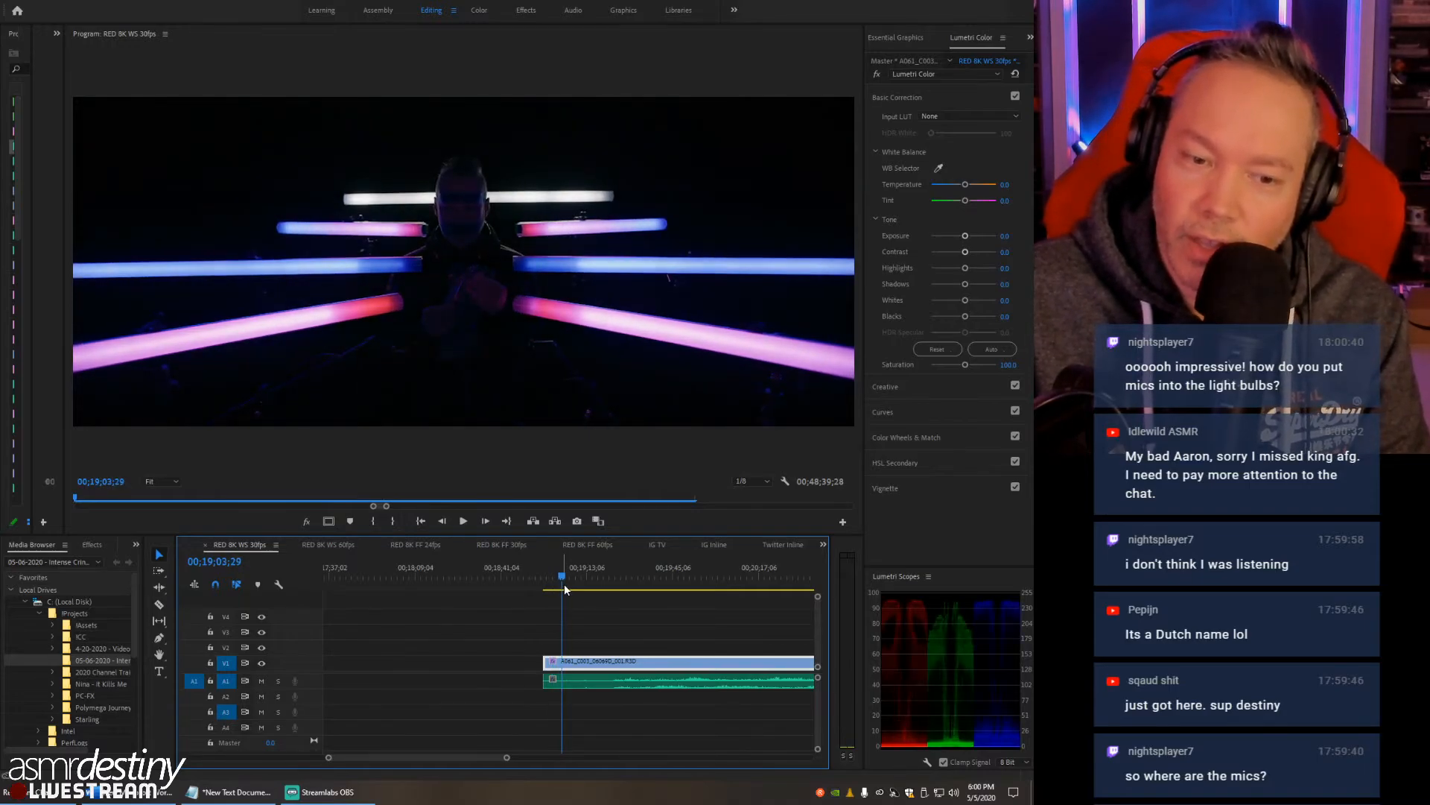
key(minus)
key(minus)
key(equal)
key(equal)
key(equal)
key(equal)
key(equal)
key(minus)
key(minus)
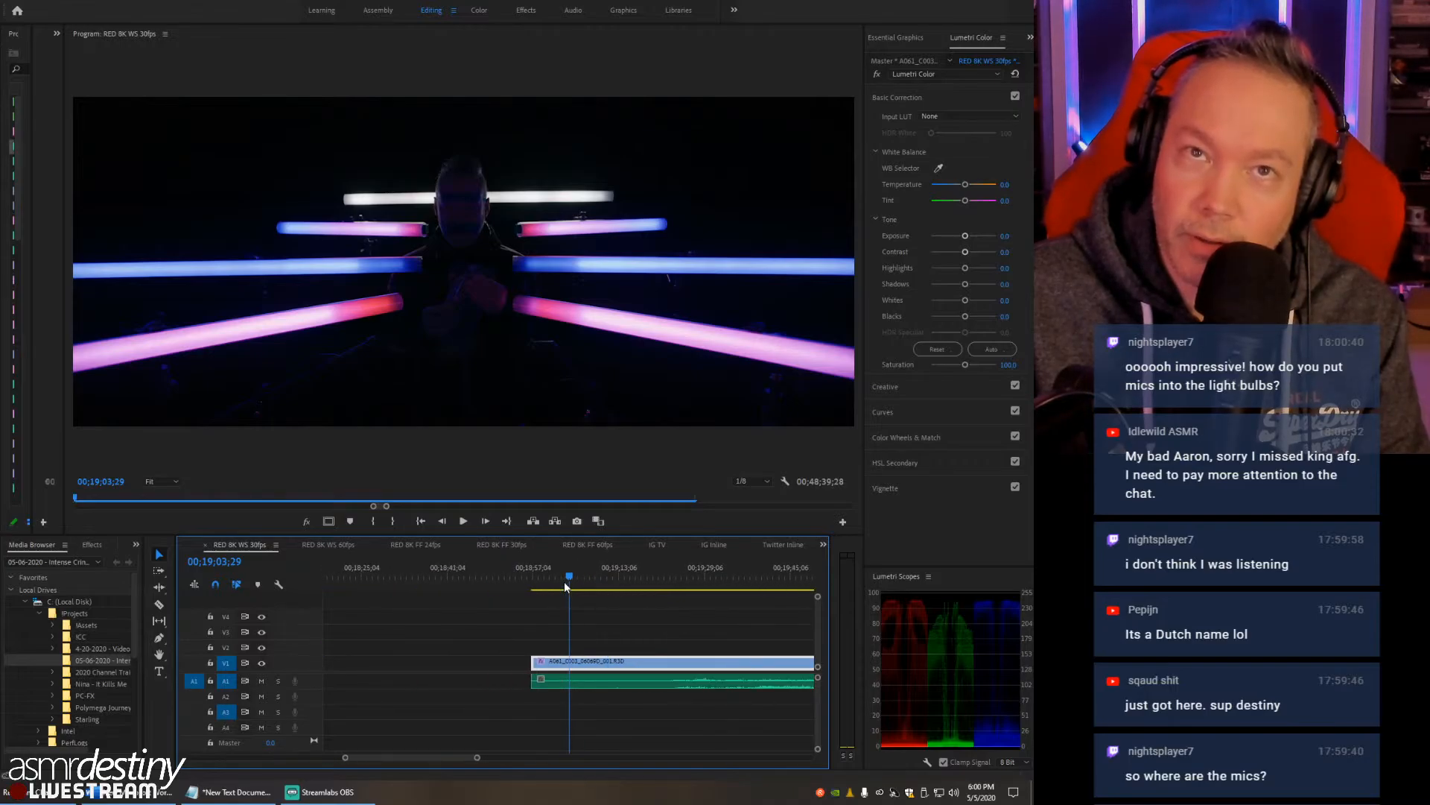
key(equal)
key(equal)
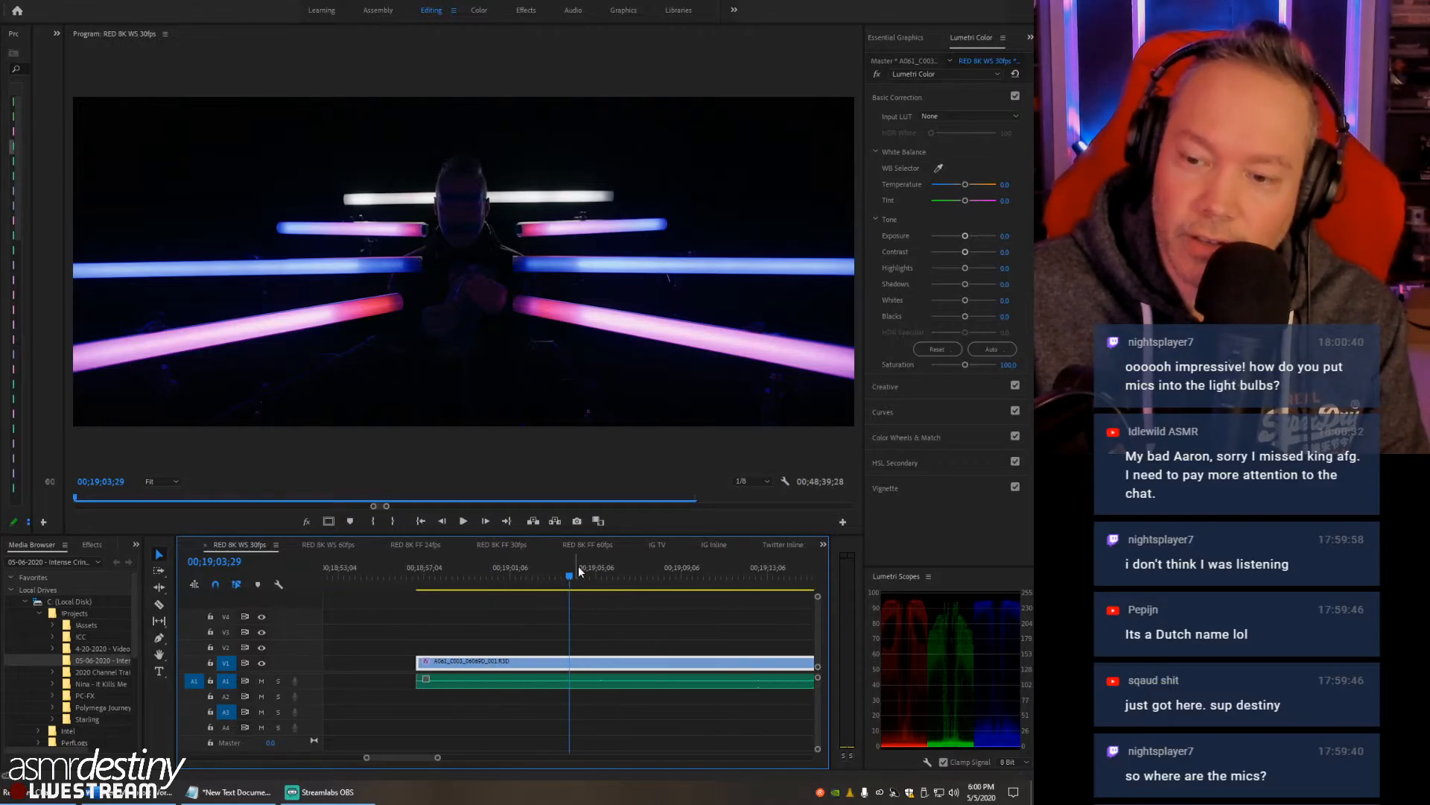
drag(484, 580, 474, 585)
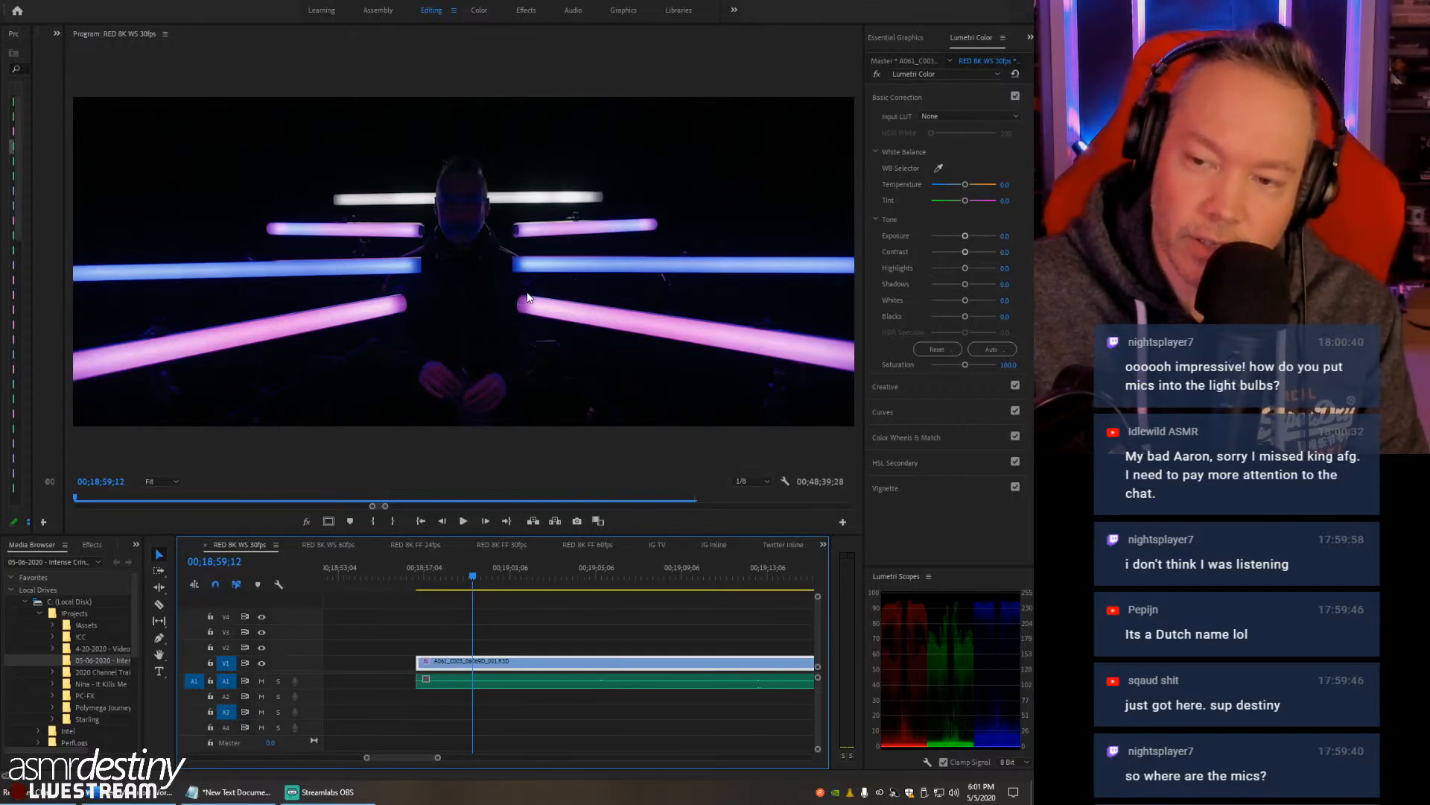
- Zoom the Program monitor to 100% and examine the end of the lower-right pink light tube
click(177, 479)
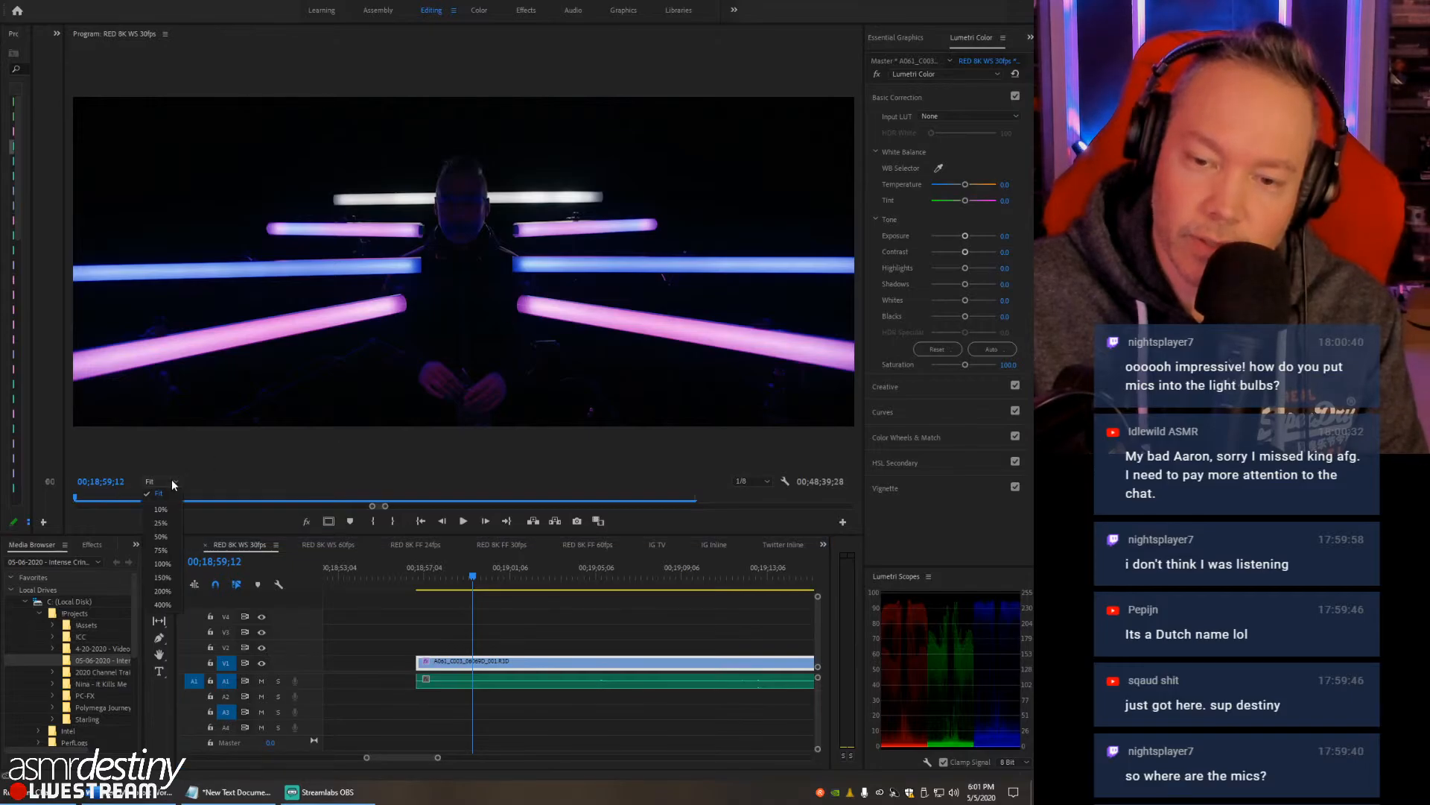
click(171, 563)
drag(499, 469, 555, 471)
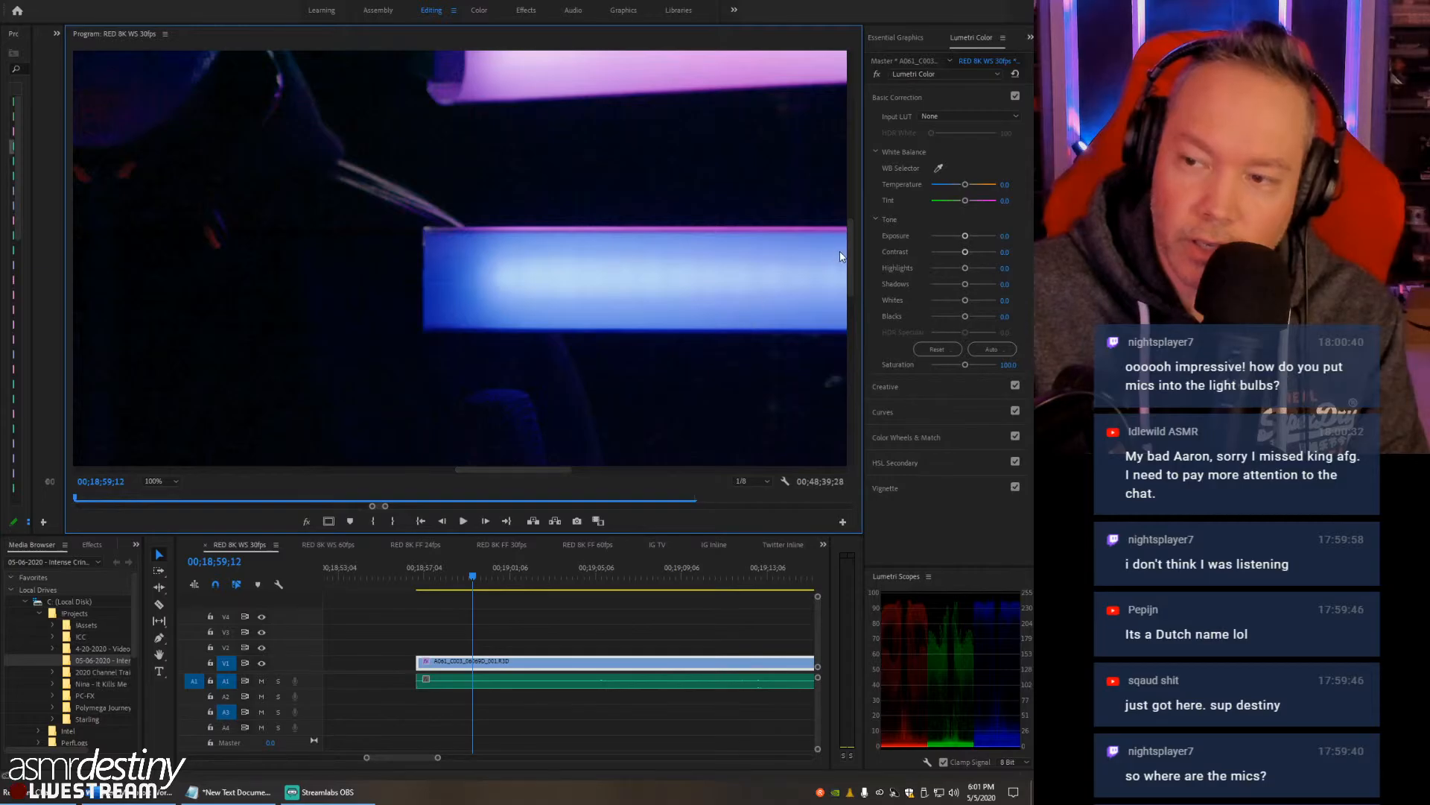
drag(848, 253, 851, 308)
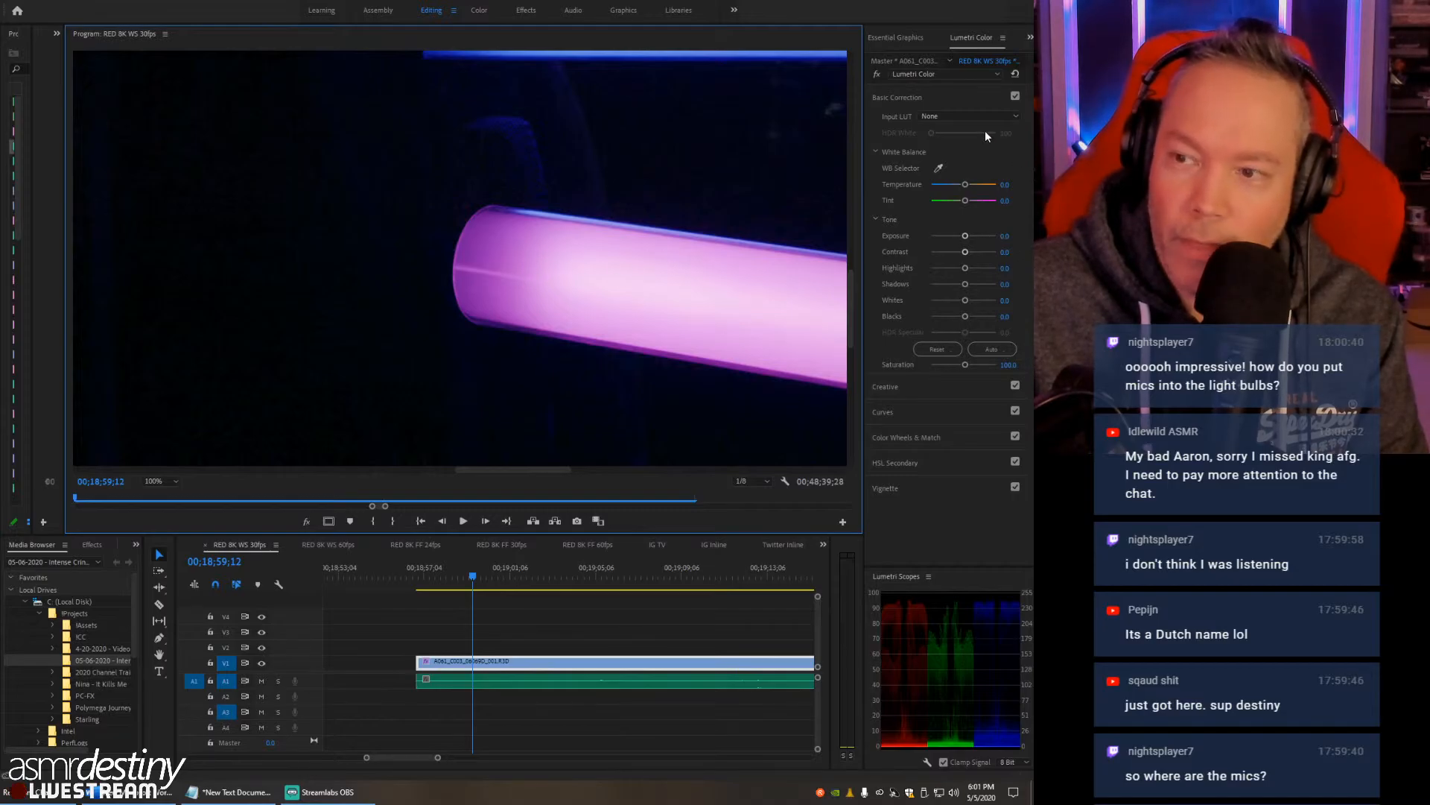
- Raise the RED clip's exposure to 4.7 as a check, reset it to 0, and fit the Program monitor view
drag(966, 235, 995, 235)
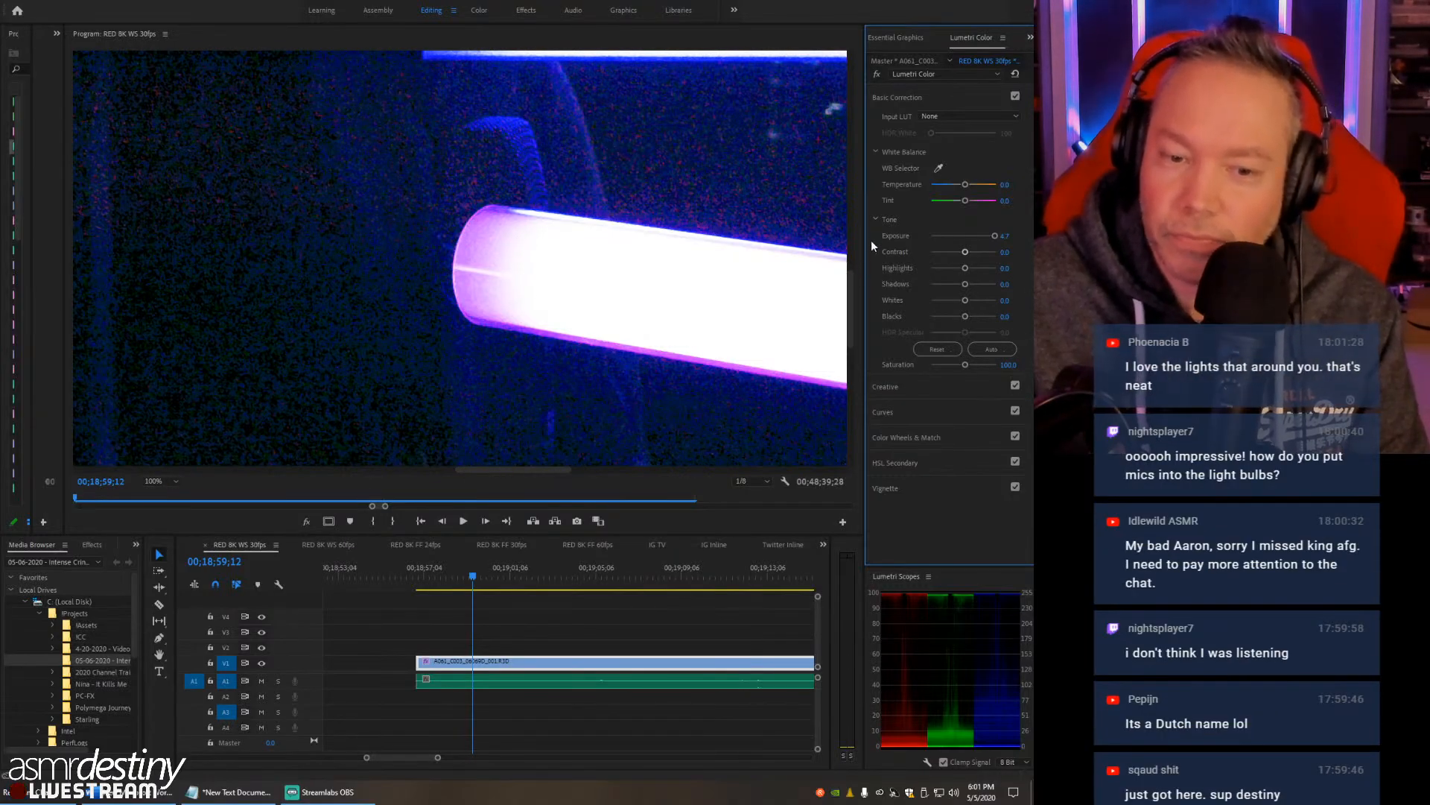
click(1005, 236)
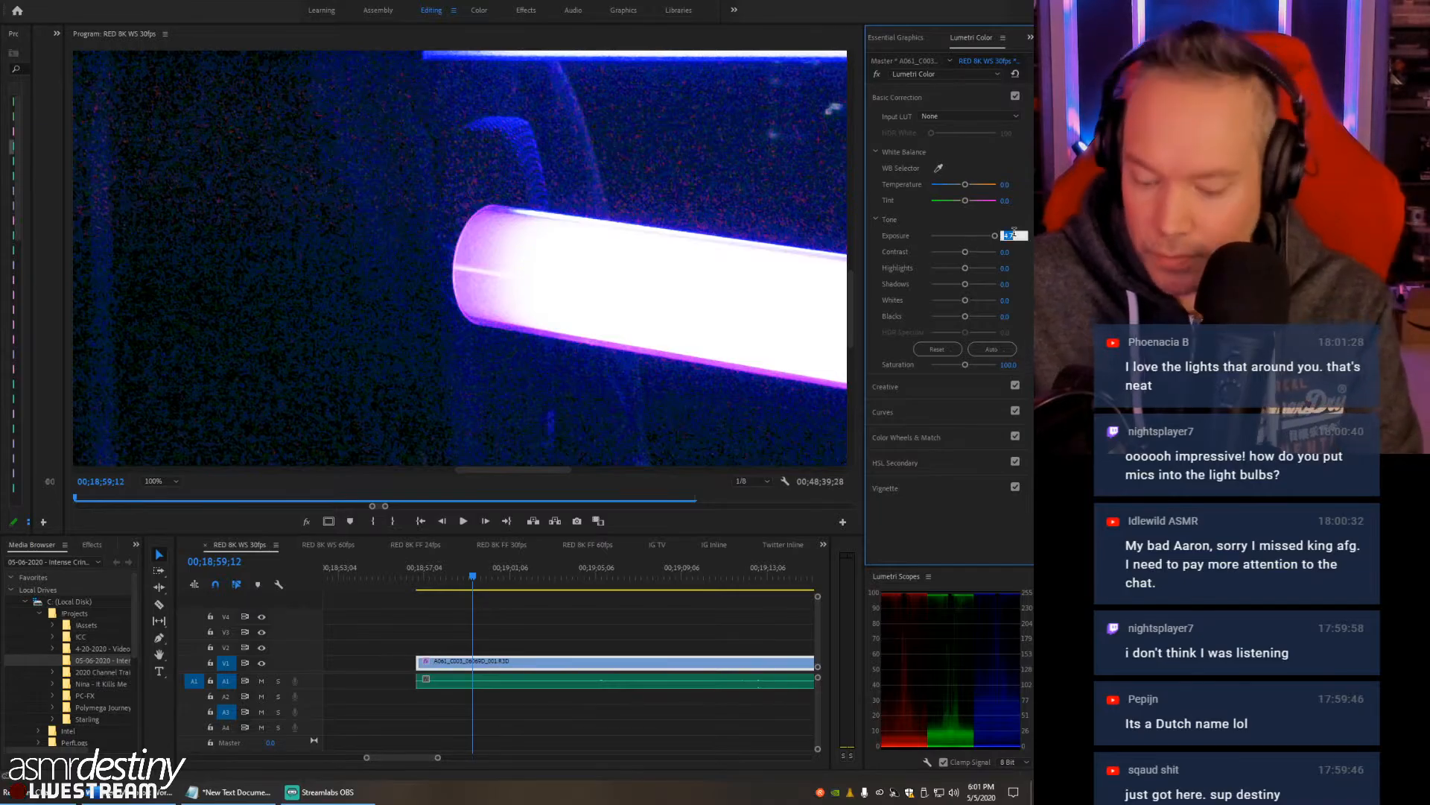
text(0)
key(Return)
click(165, 481)
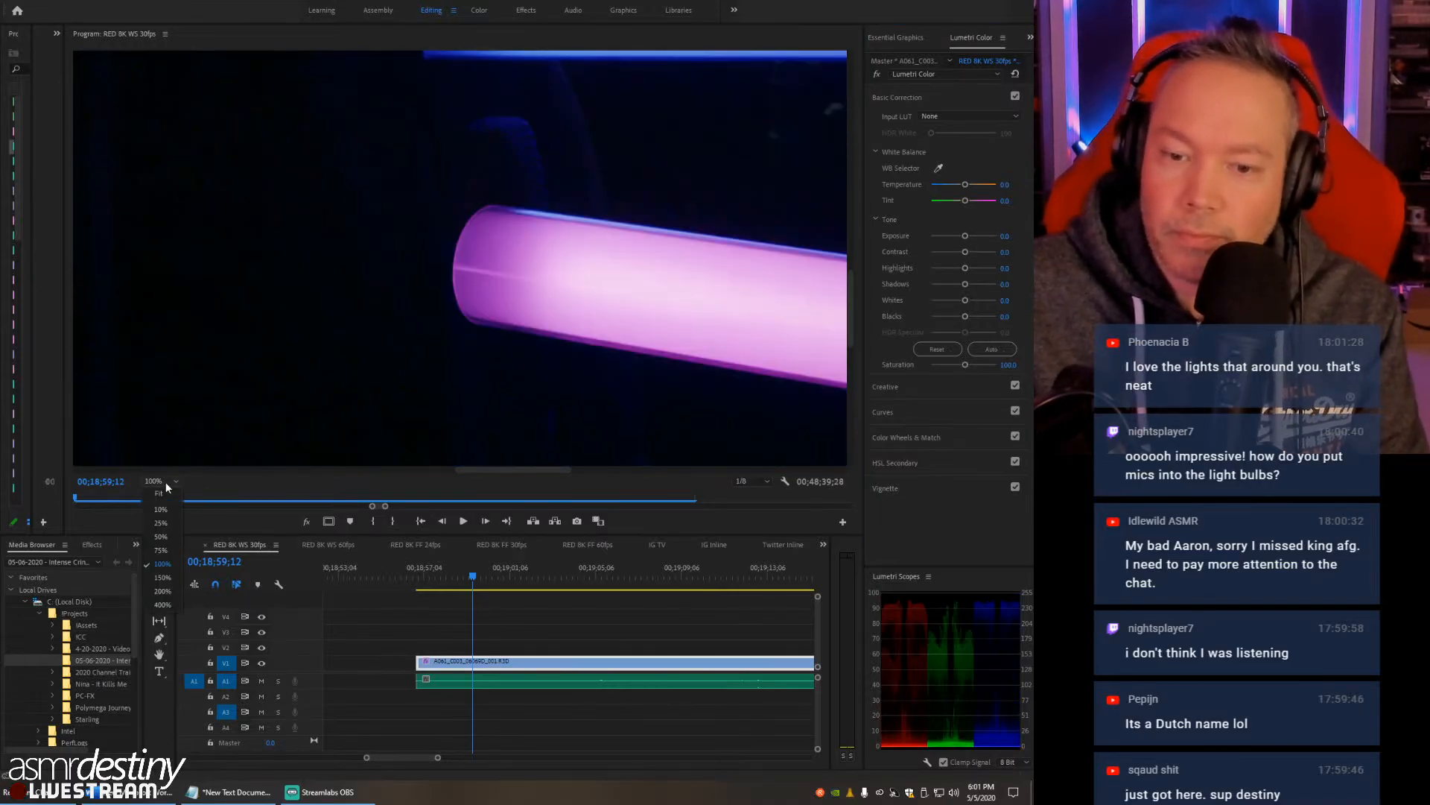
click(169, 493)
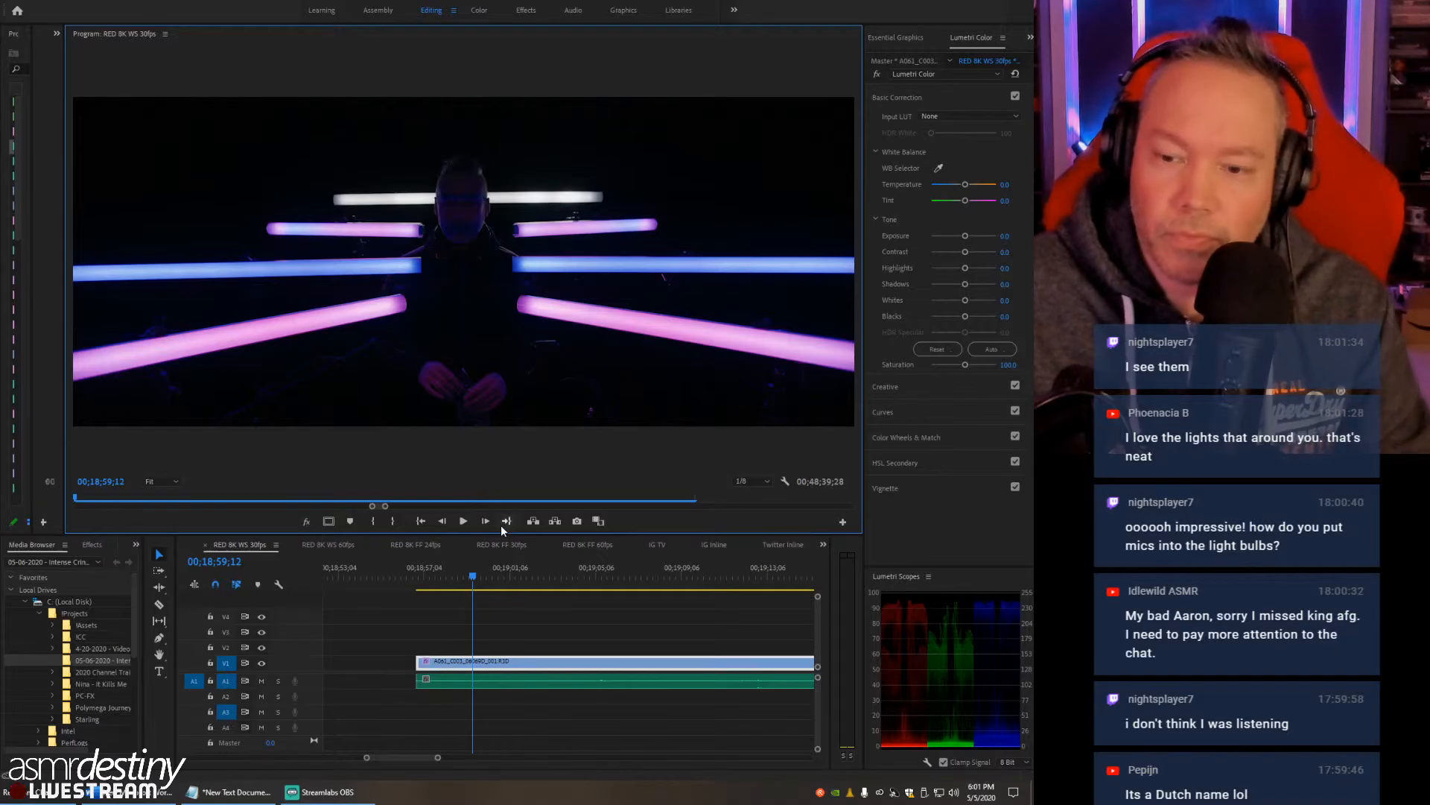
- Play the RED clip from 00;18;57;15 with nothing selected, and stop at 00;19;14;12
drag(453, 584, 434, 582)
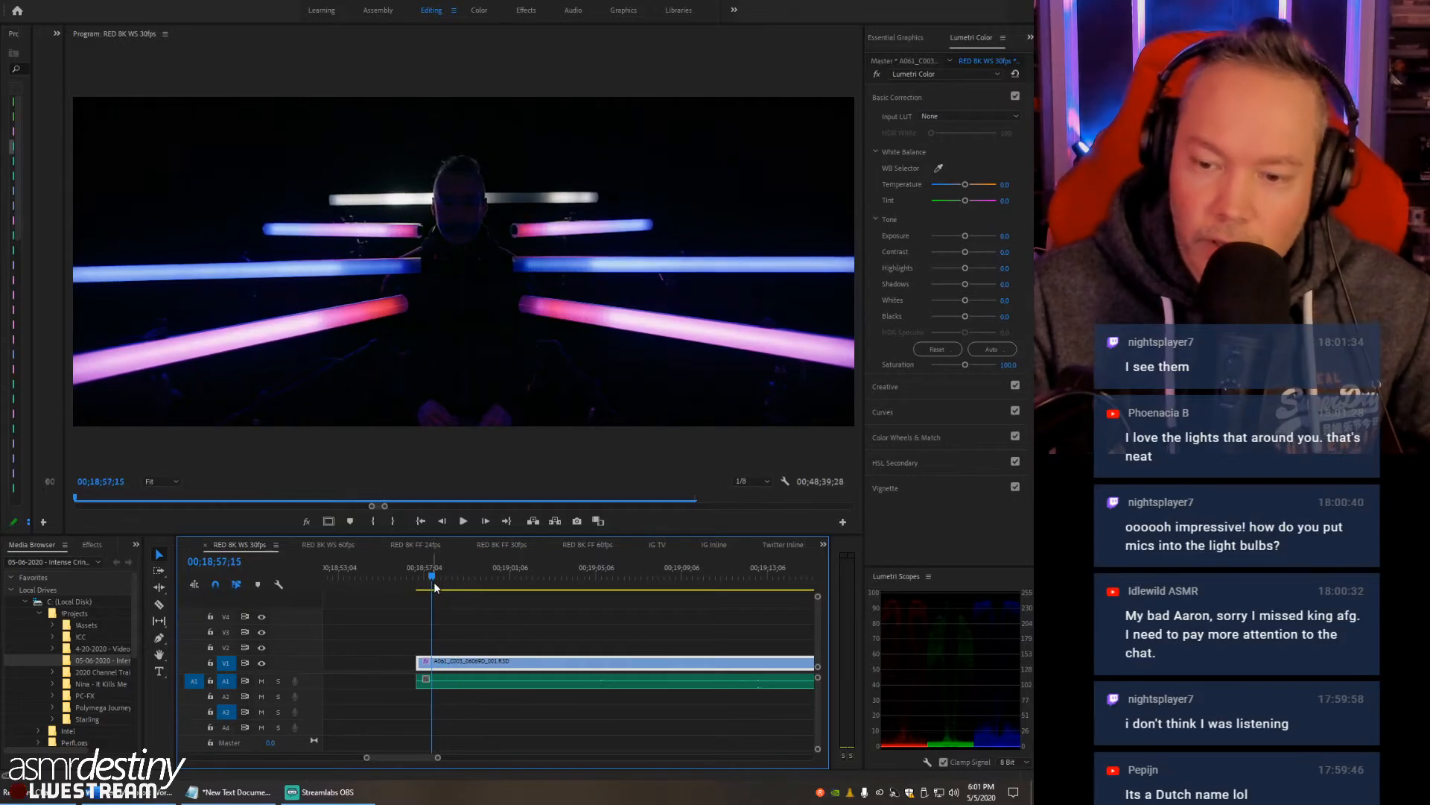
click(462, 627)
key(space)
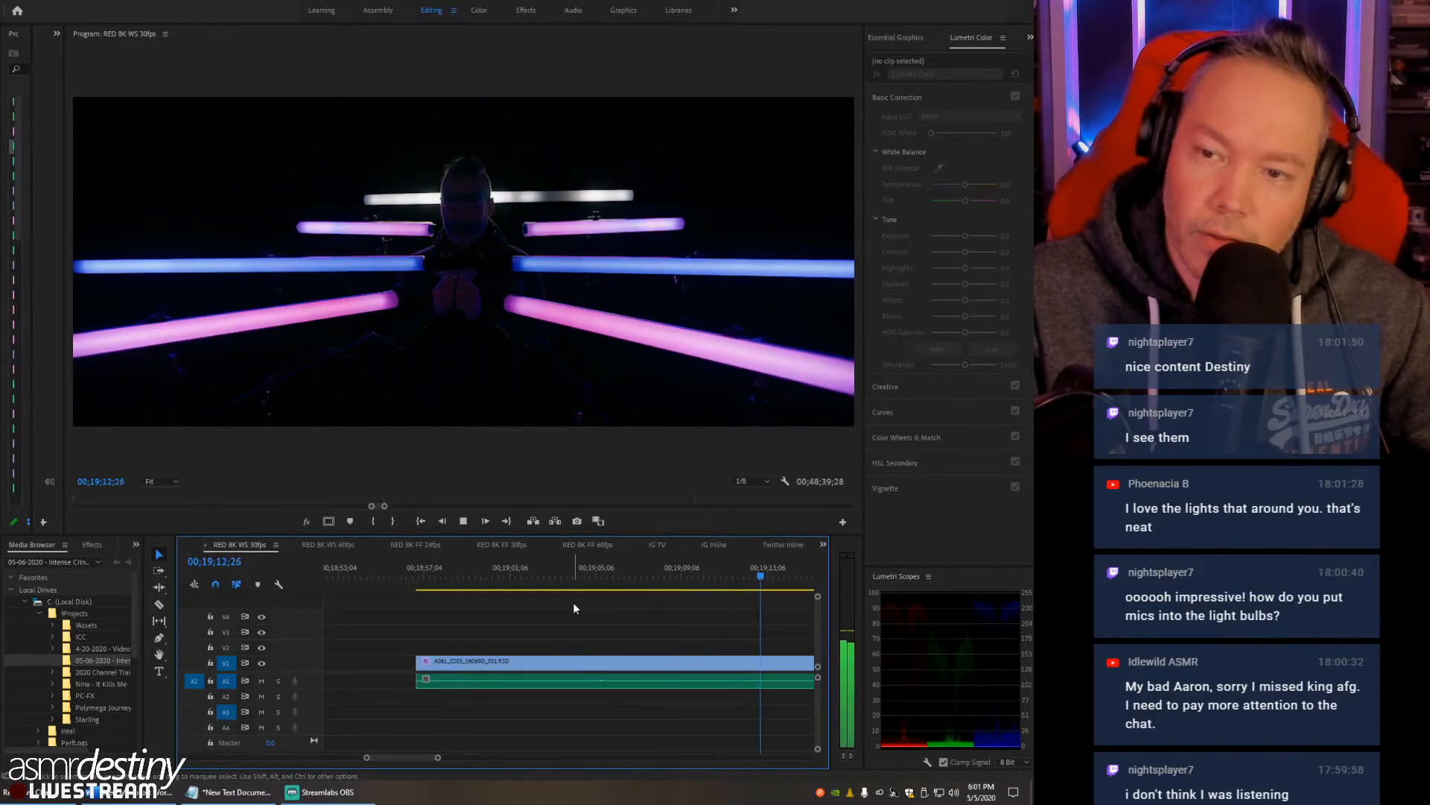
key(space)
- Review the start of the crinkle sounds, replaying from 00;19;18;28 and stopping at 00;19;32;03
key(minus)
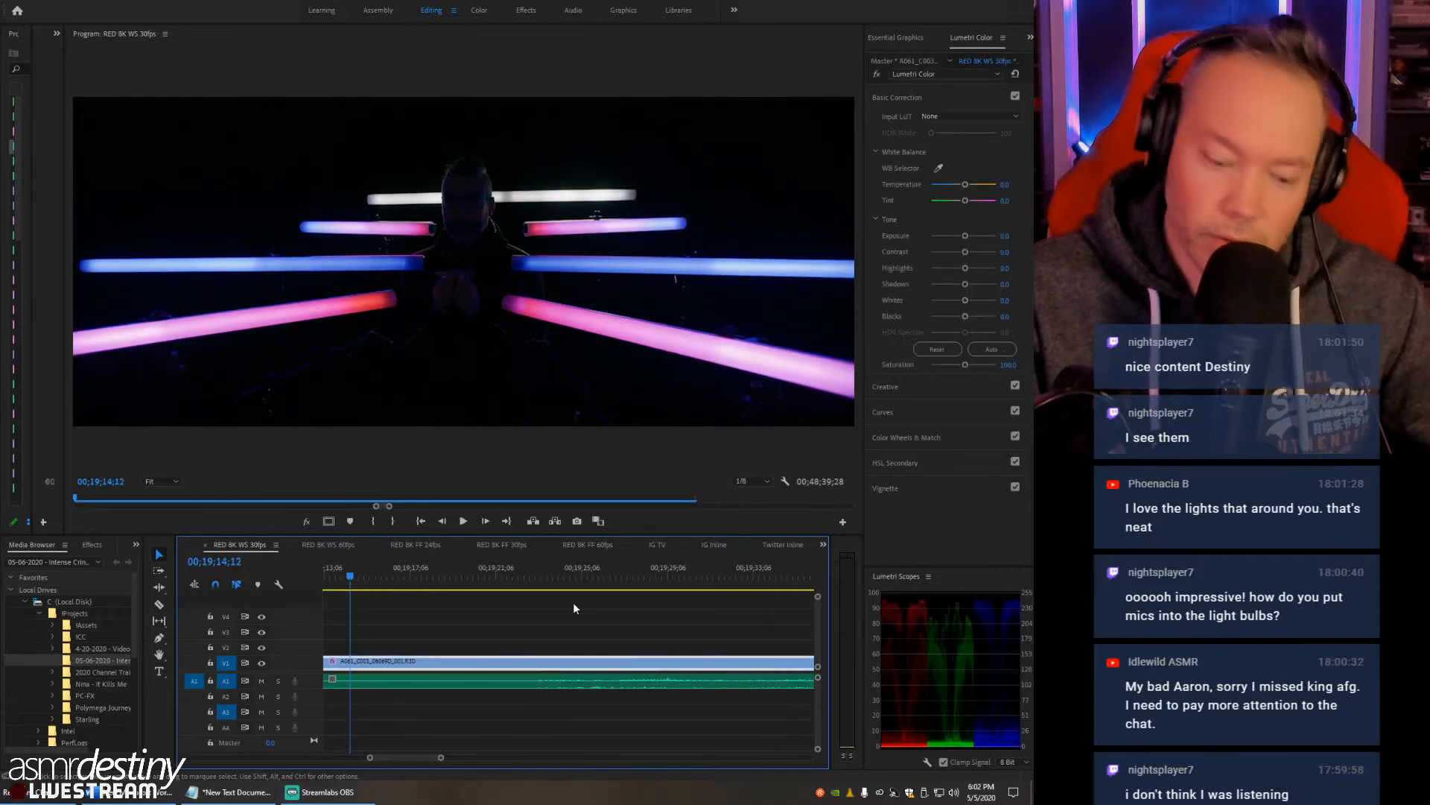
drag(458, 571, 546, 584)
key(space)
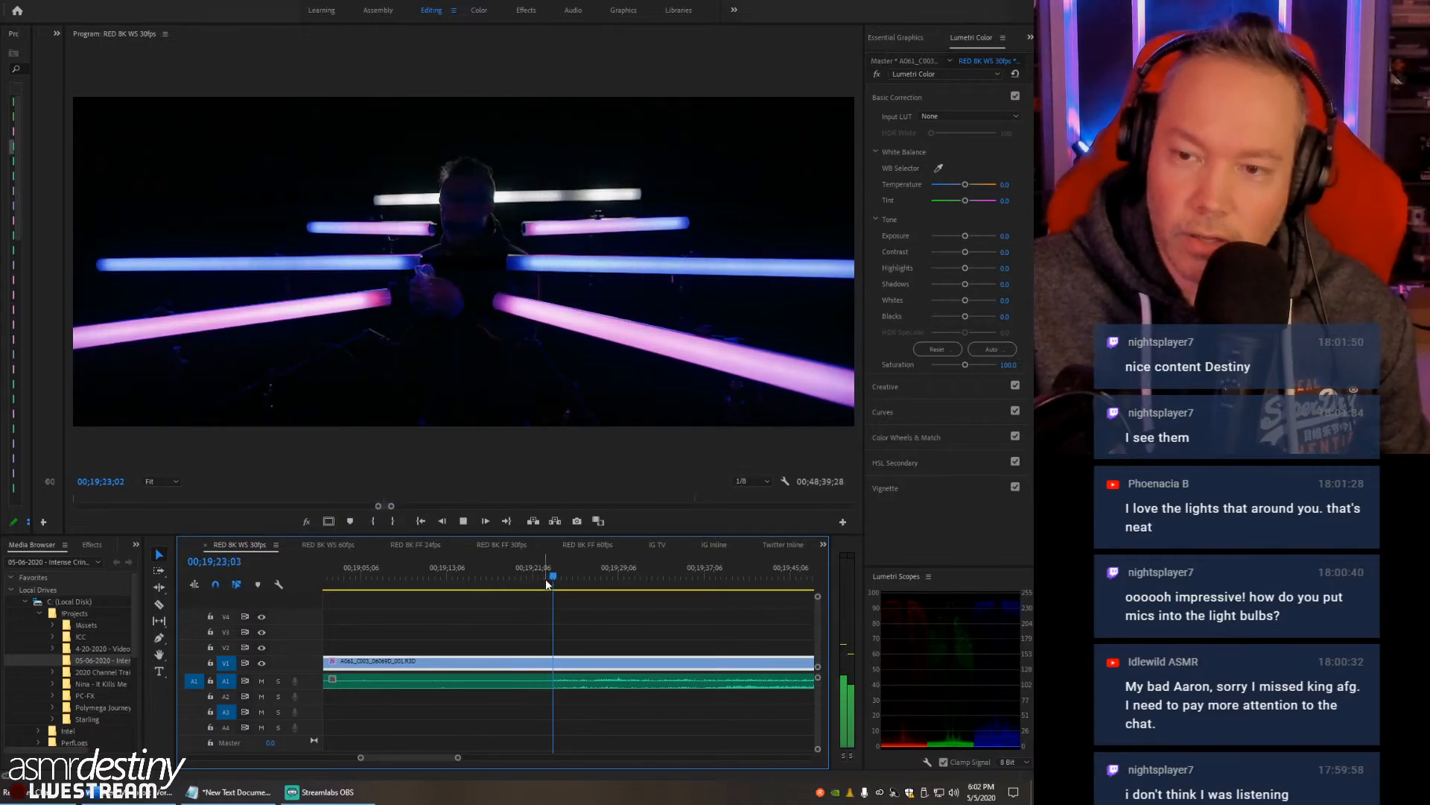
key(space)
drag(570, 582, 512, 580)
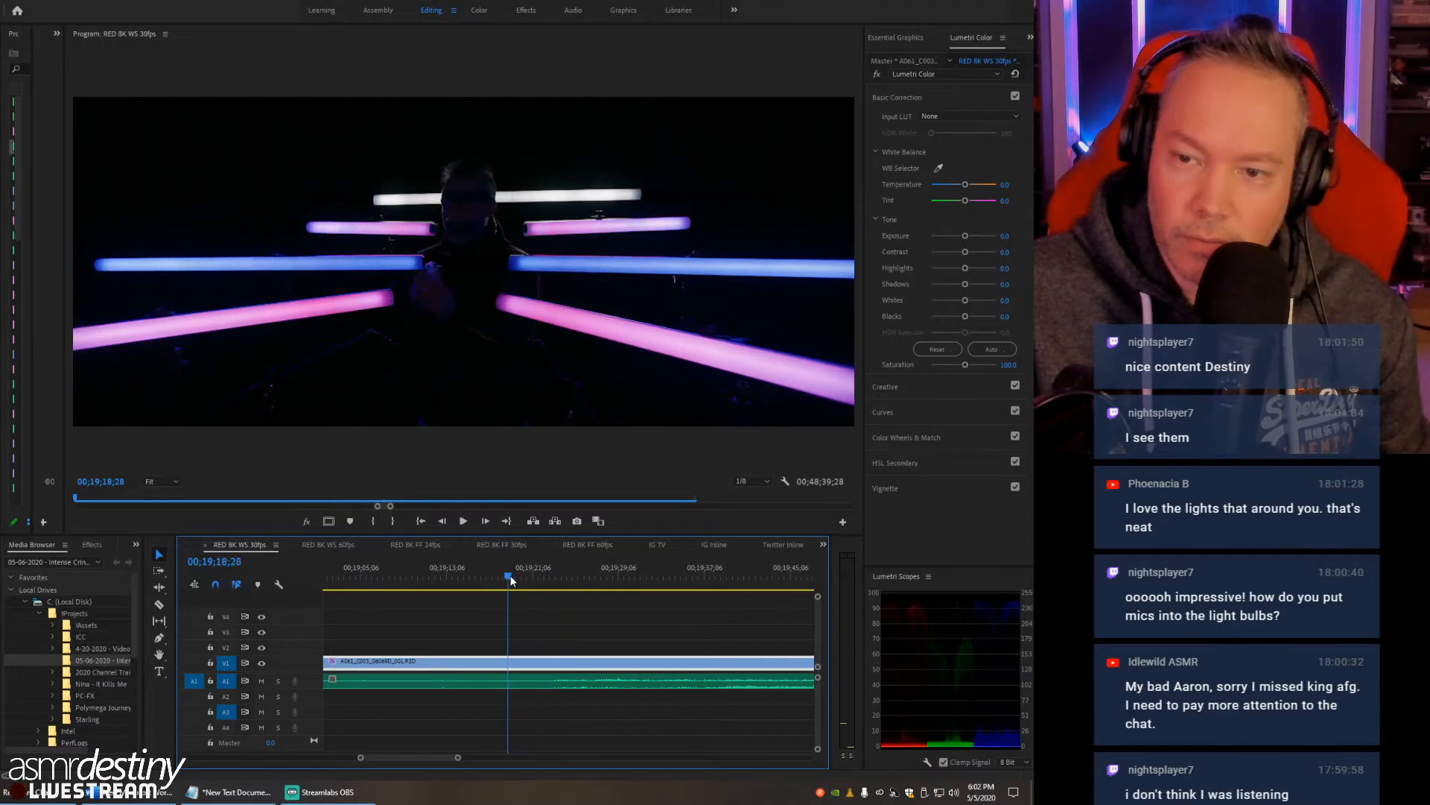
key(space)
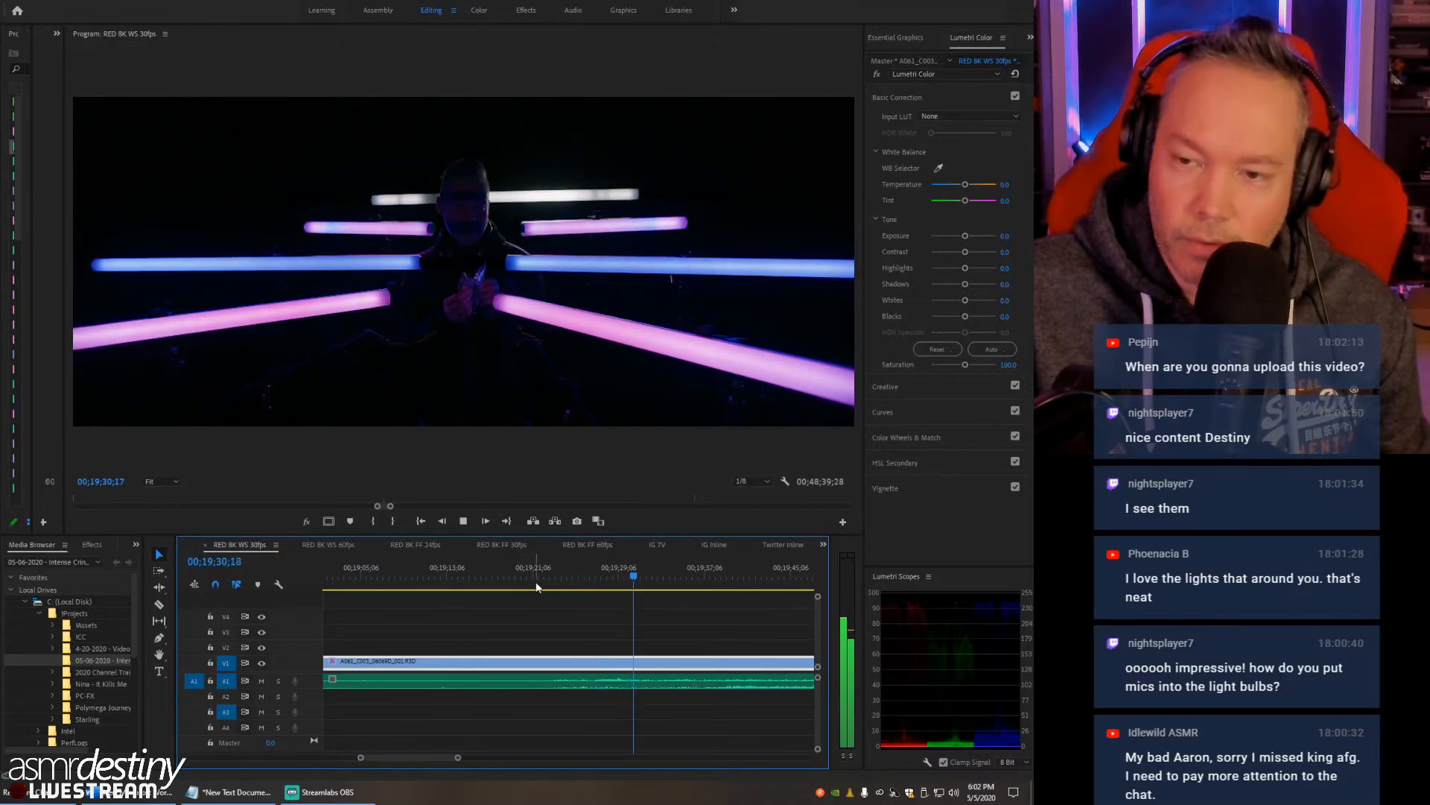
key(space)
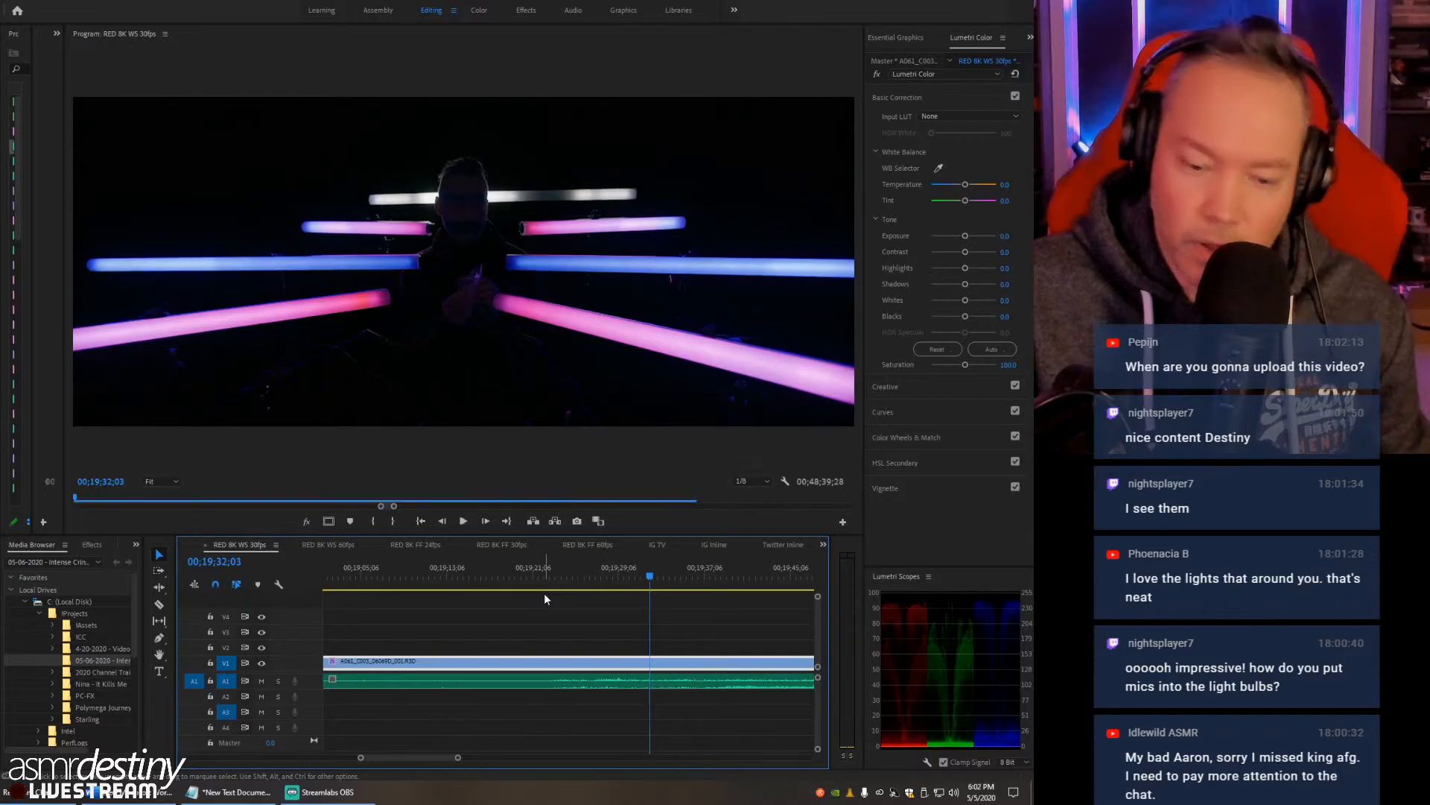
- Extend the starts of the first RED clip and the A1 WAV back to before 00;18;34;16
key(minus)
key(minus)
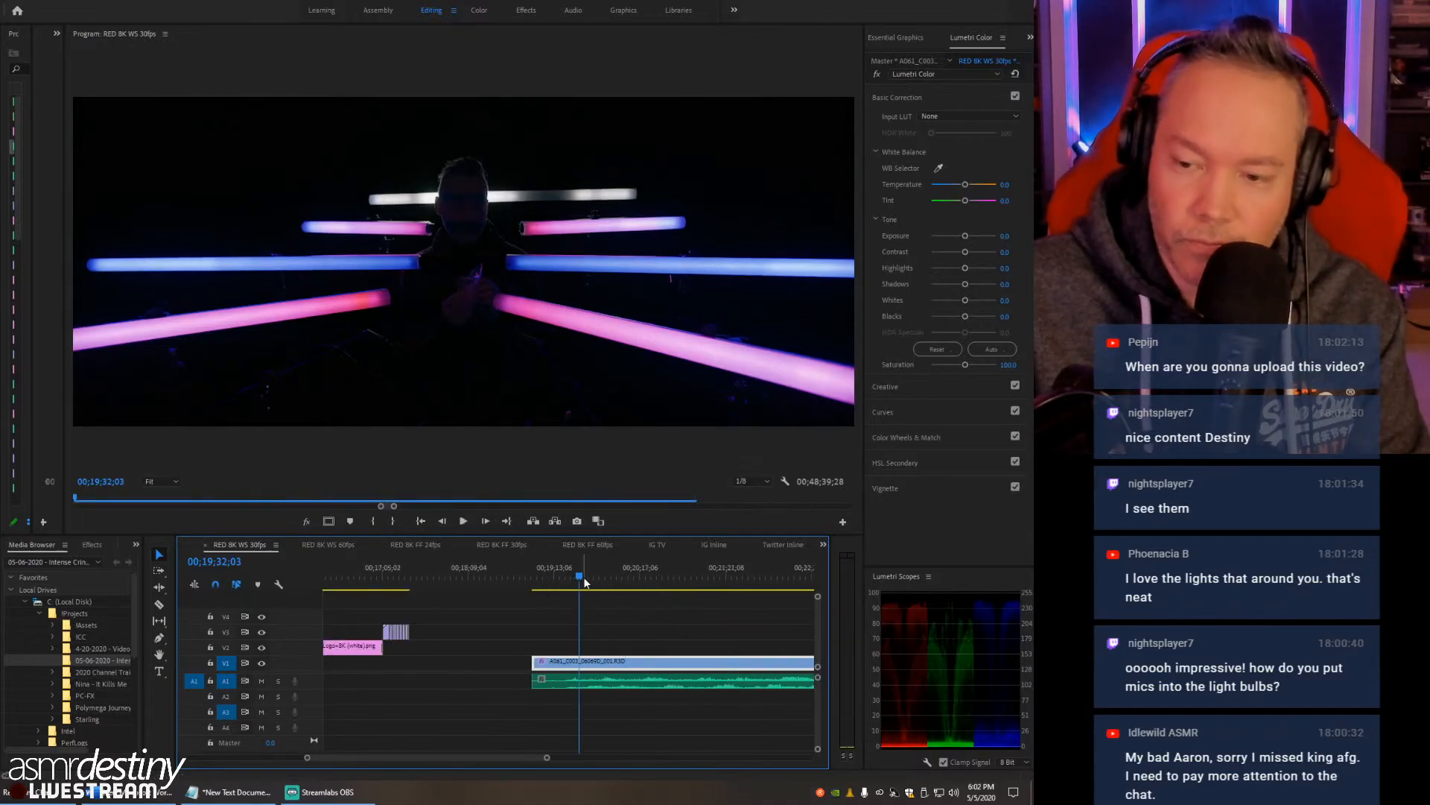
drag(579, 577, 543, 593)
key(equal)
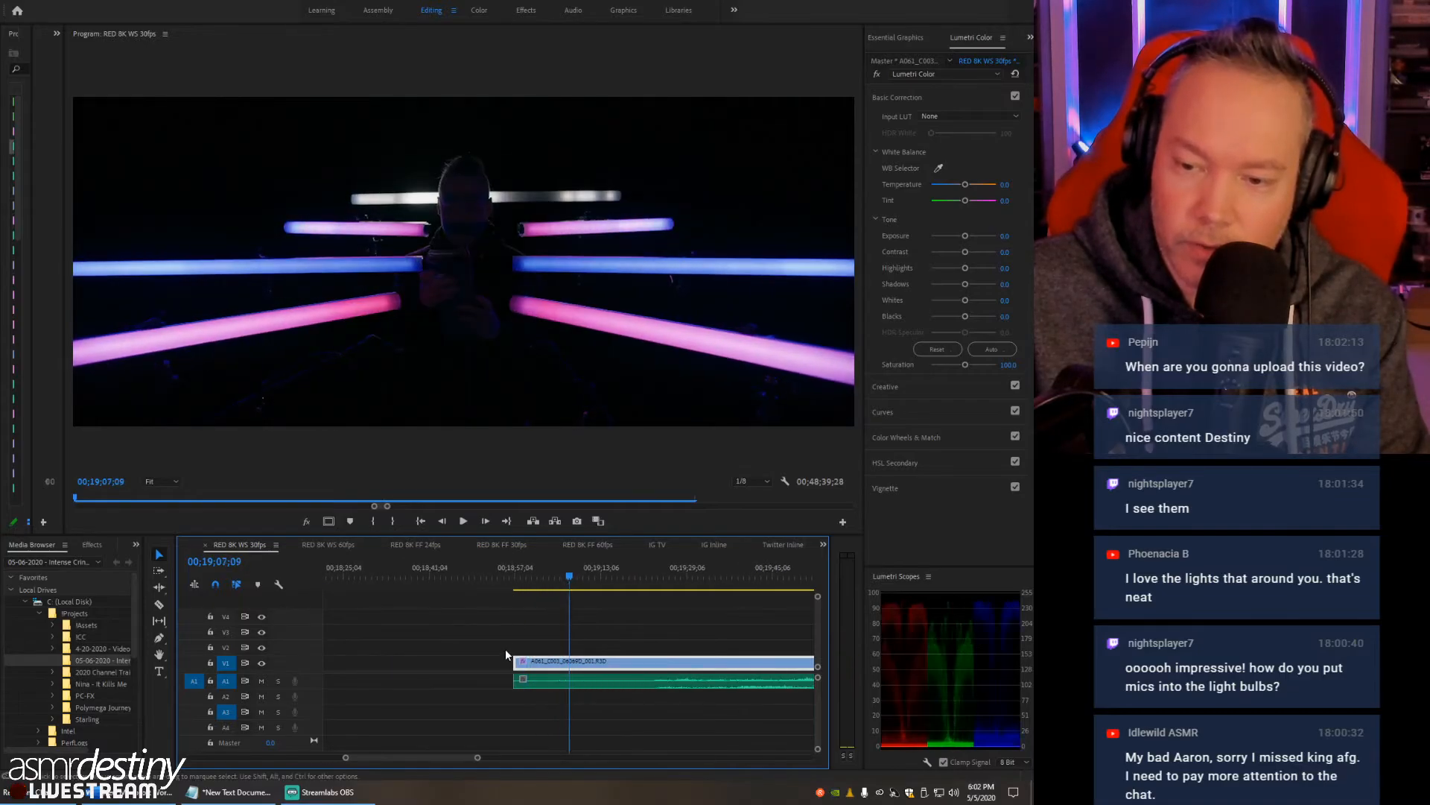
click(505, 662)
key(Delete)
drag(520, 565, 395, 592)
key(minus)
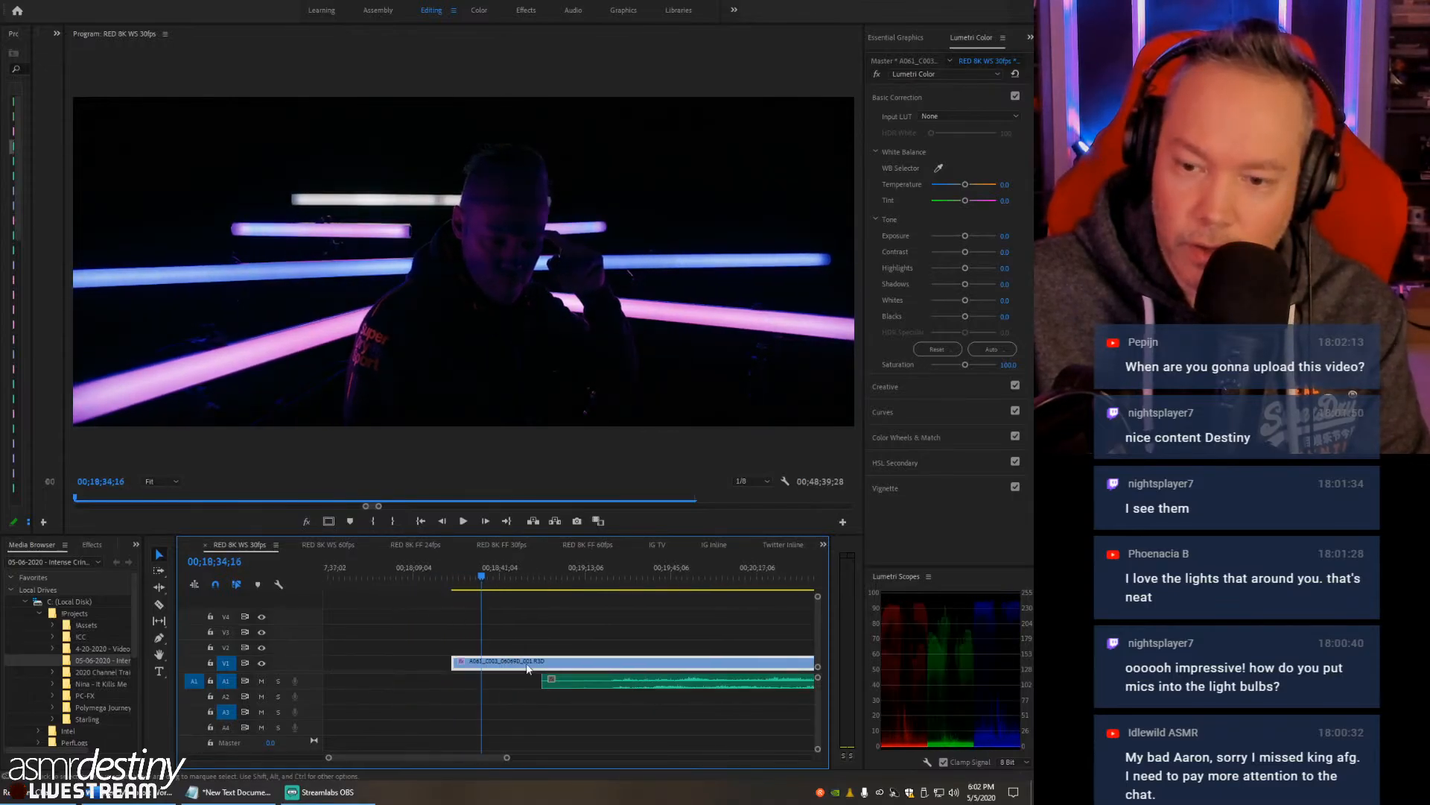
drag(548, 681, 395, 679)
- Play the extended opening of the RED clip and stop at 00;18;51;22
drag(450, 607, 499, 584)
key(equal)
key(space)
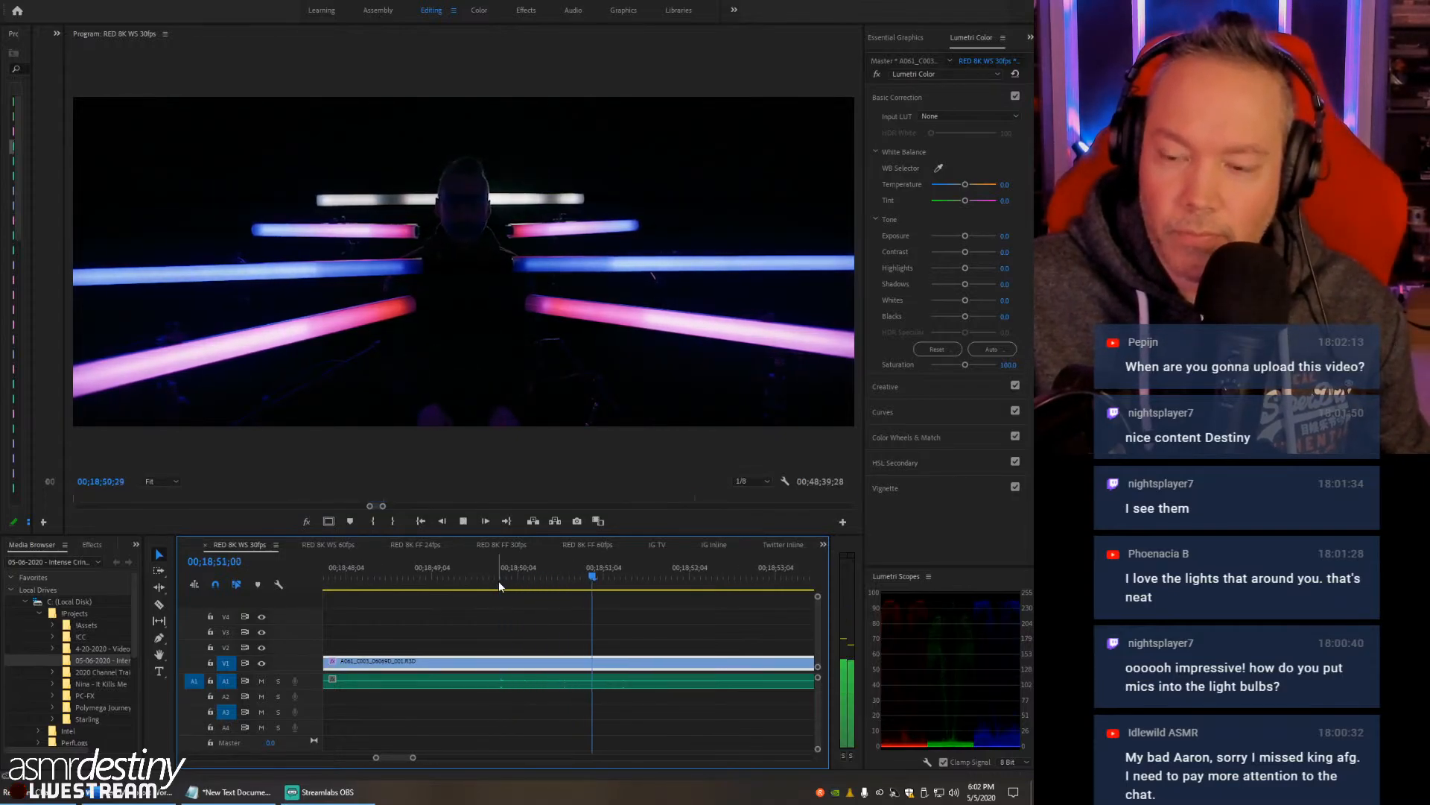
key(space)
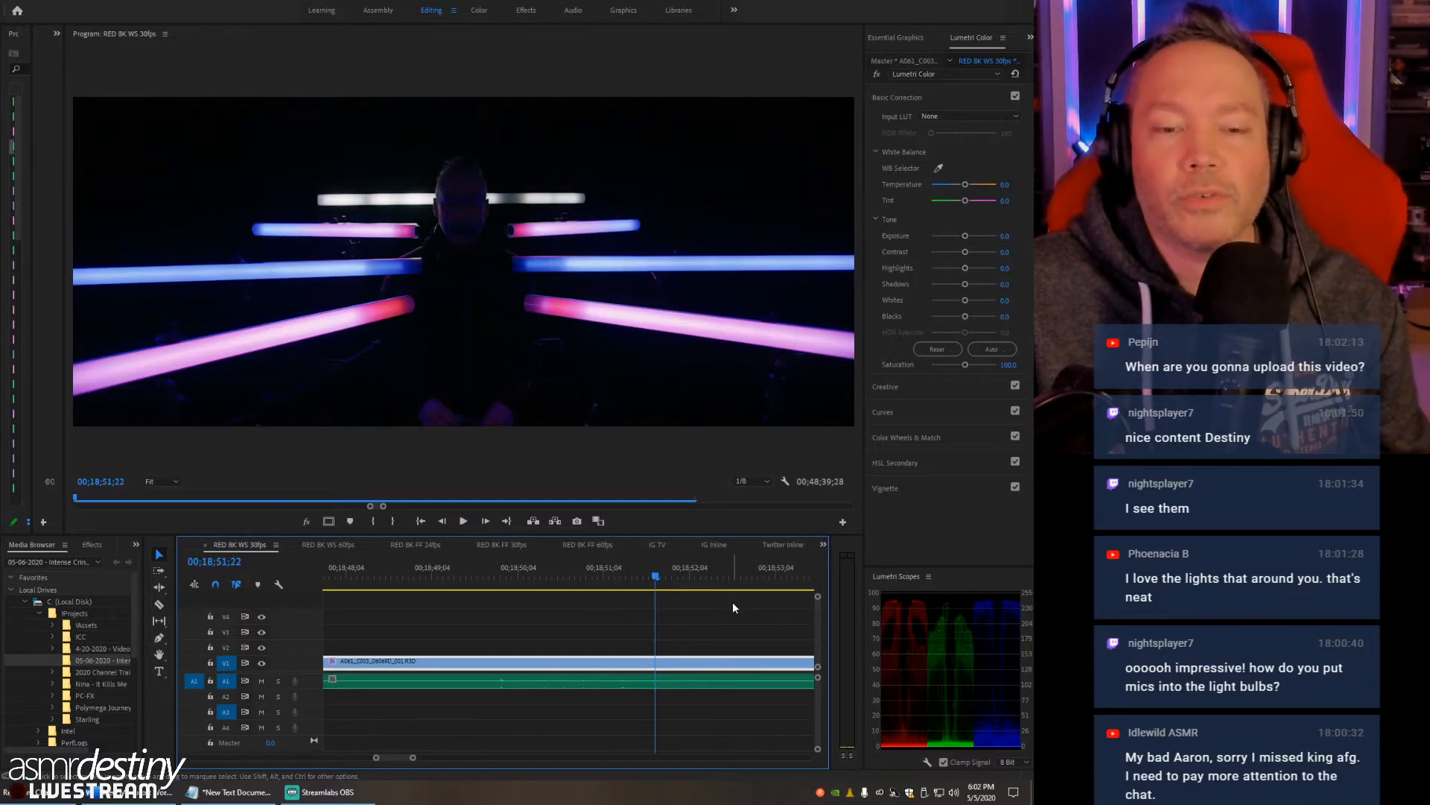
- Undo the start extensions of the first RED clip and the A1 WAV
key(minus)
key(minus)
key(minus)
key(minus)
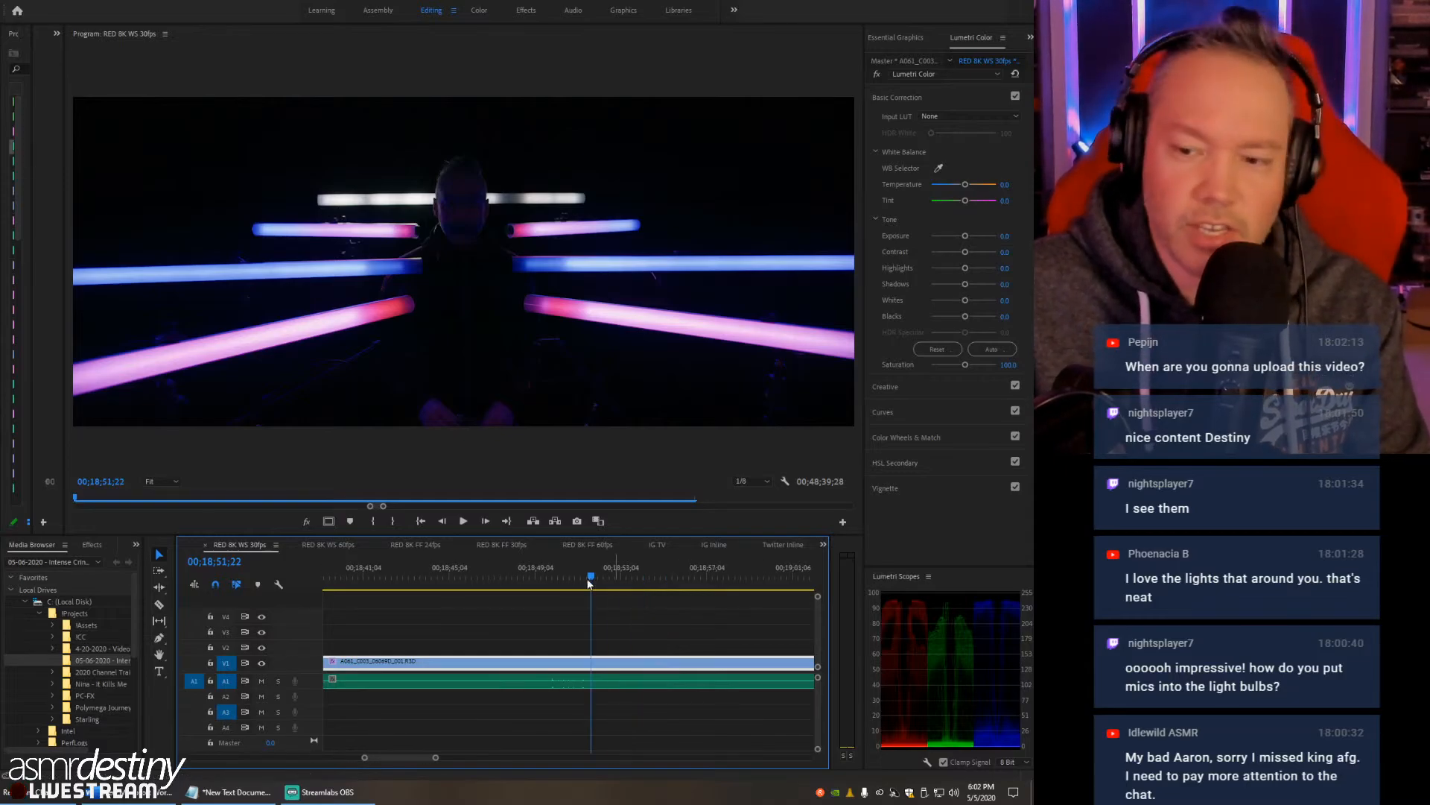
key(minus)
key(minus)
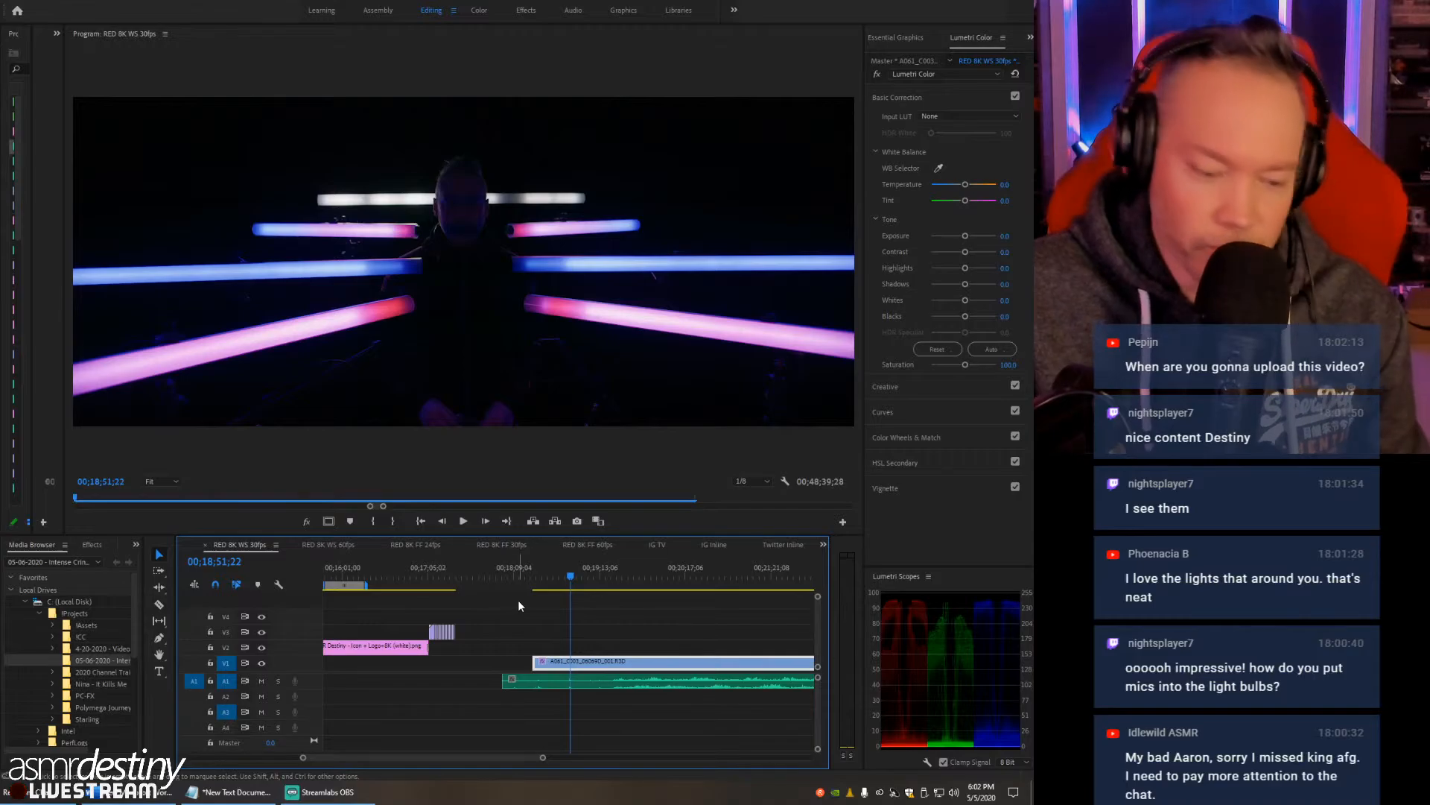
key(ctrl+z)
key(ctrl+z)
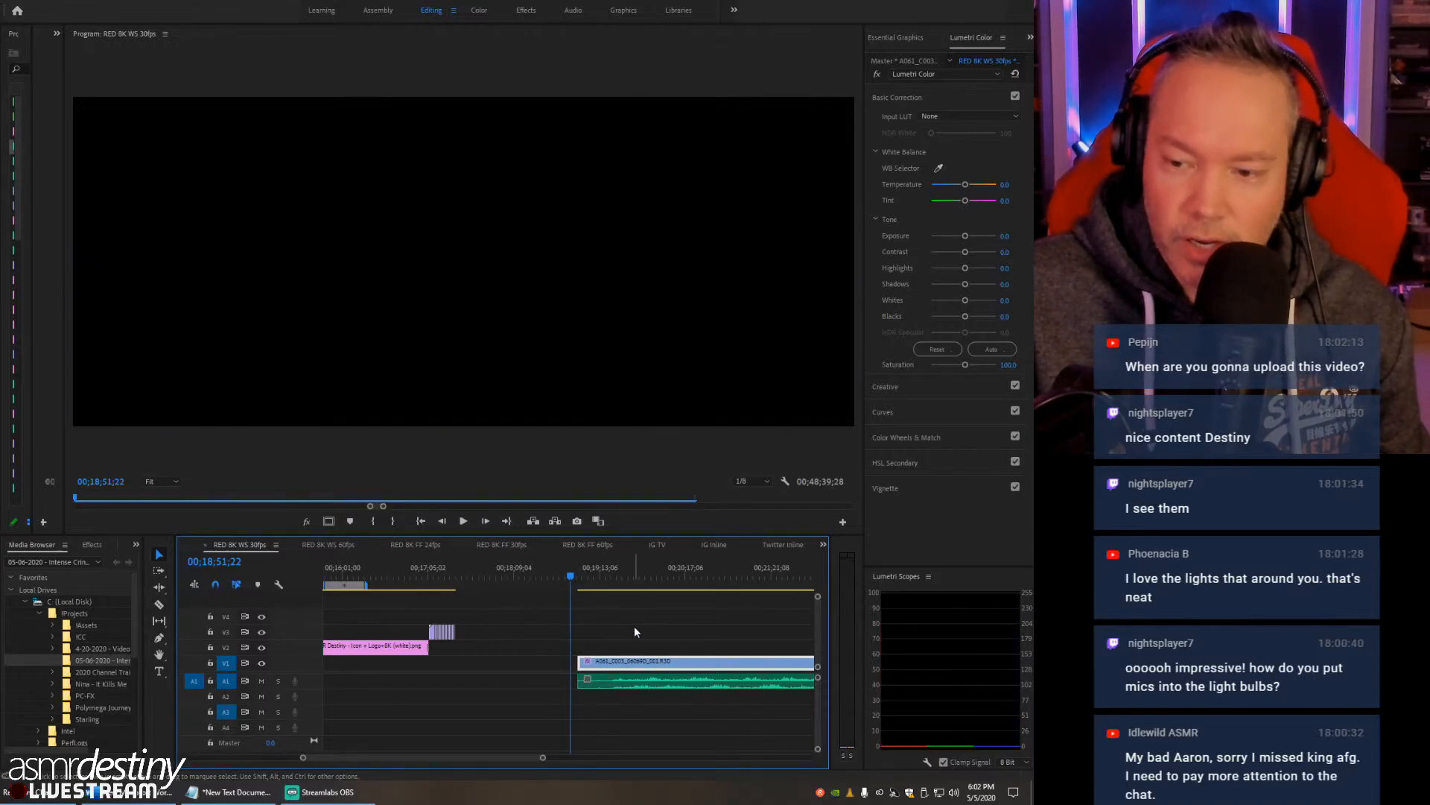
- Play the RED clip briefly, stopping at 00;19;12;25, and undo its Lumetri exposure changes back to 5.0
drag(594, 574, 596, 579)
key(space)
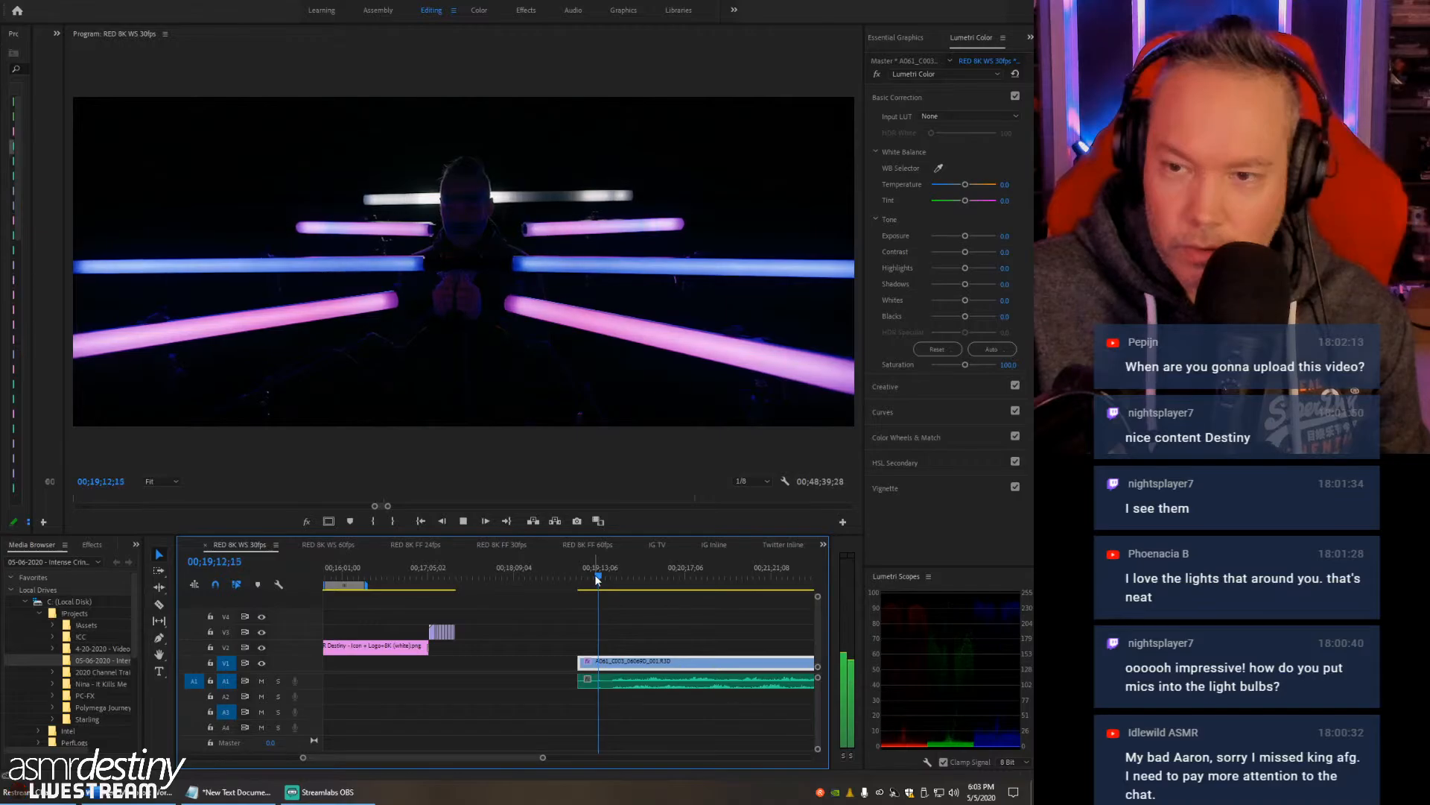
key(space)
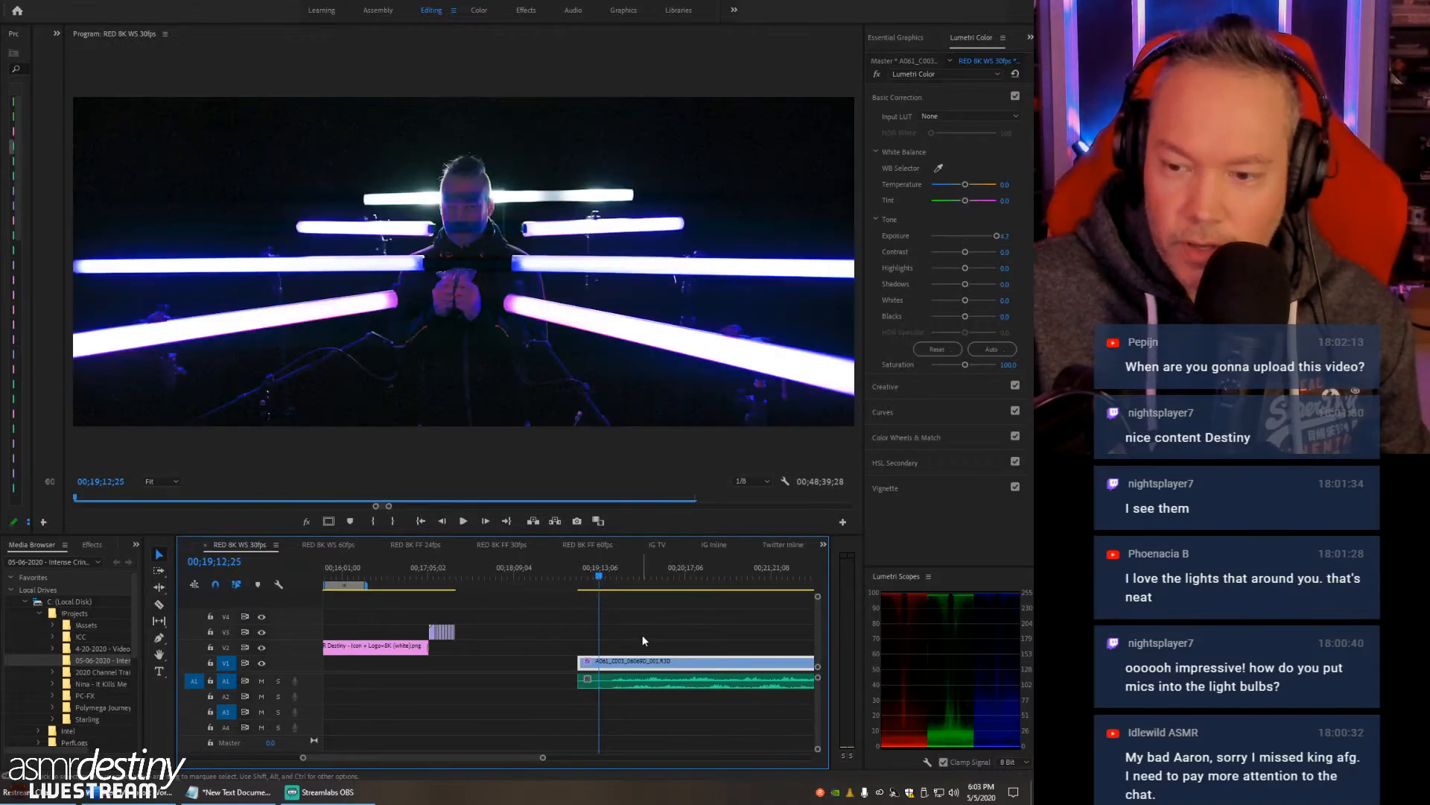
key(ctrl+z)
key(ctrl+z)
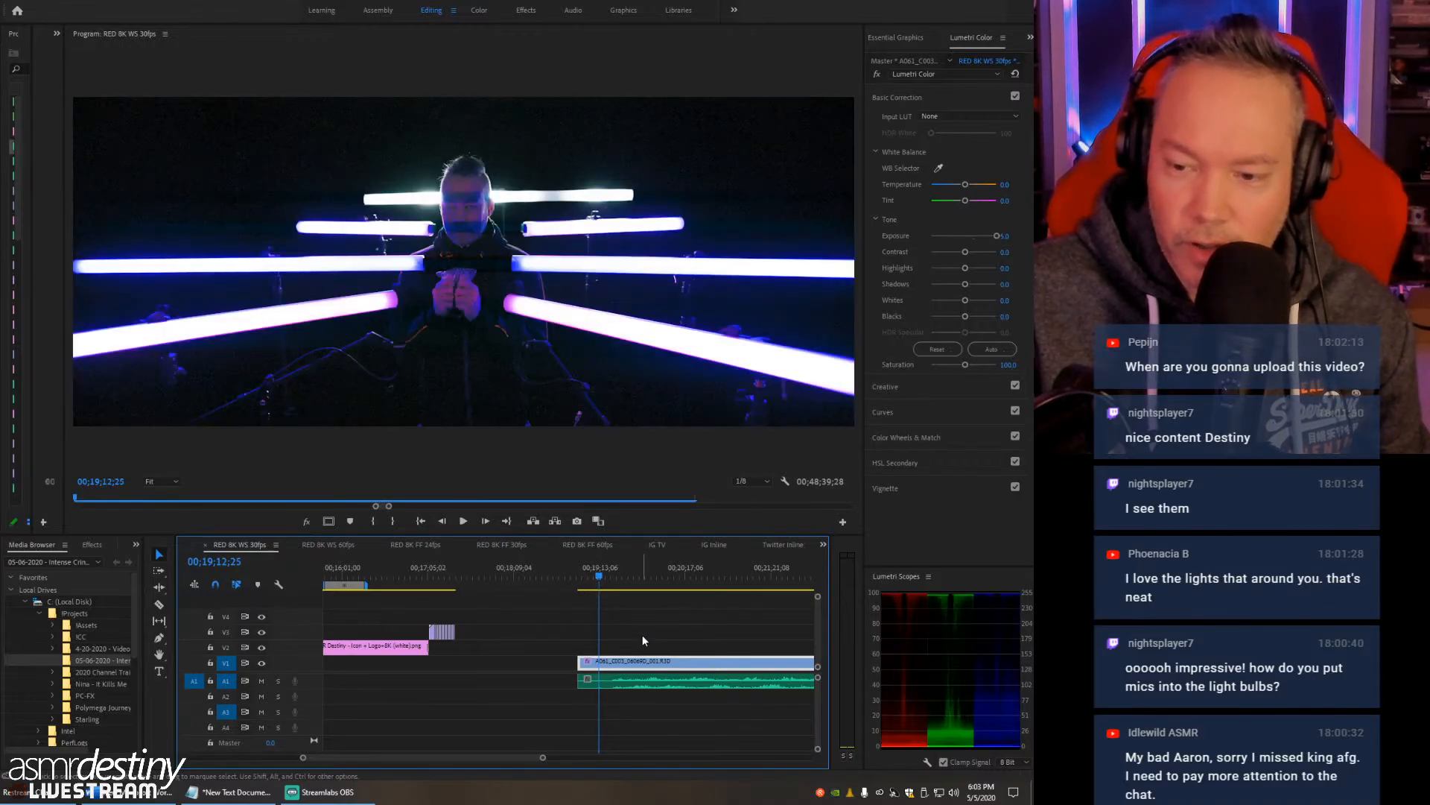
- Undo the RED clip and WAV start trims, the Lumetri exposure change and the WAV's move to A1
key(ctrl+z)
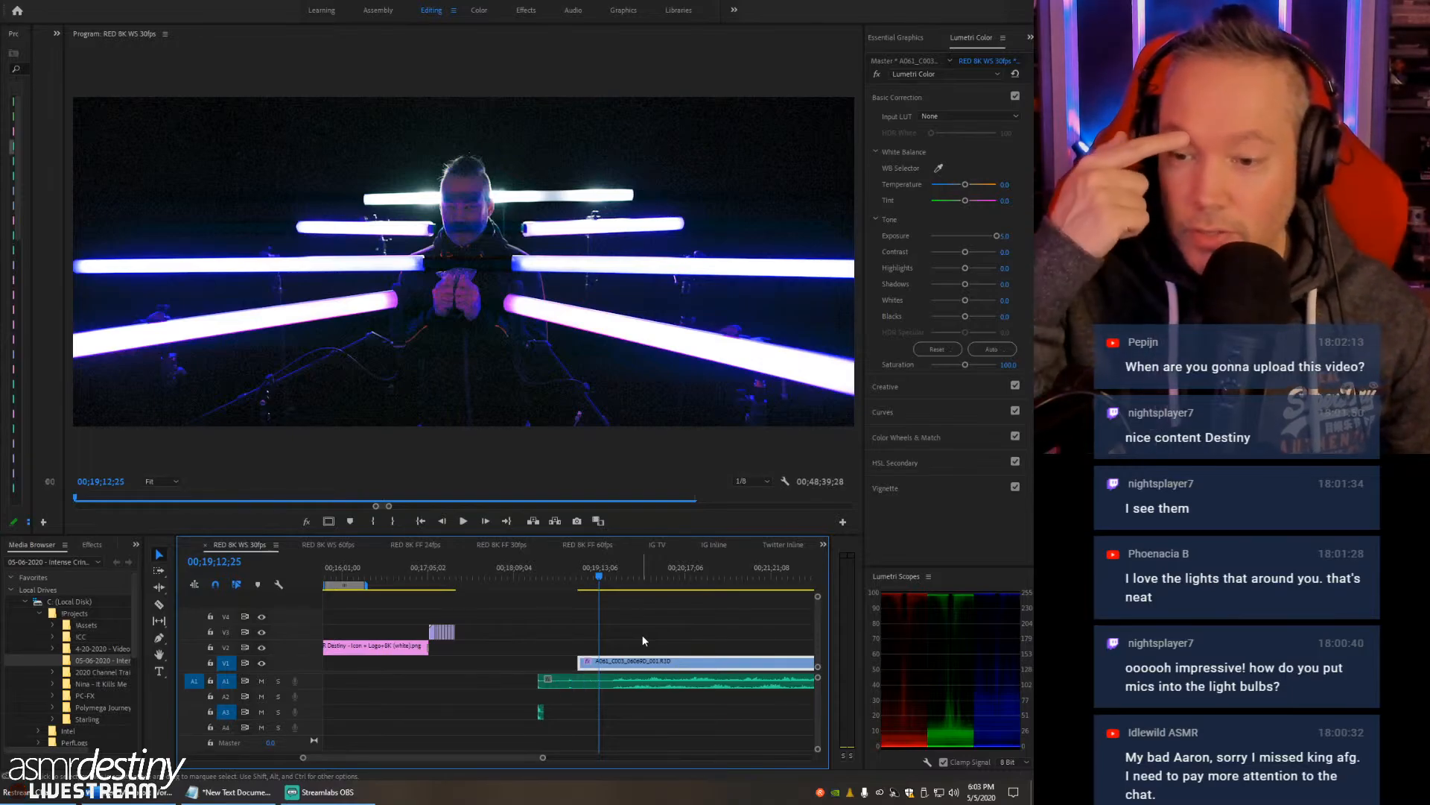
key(ctrl+z)
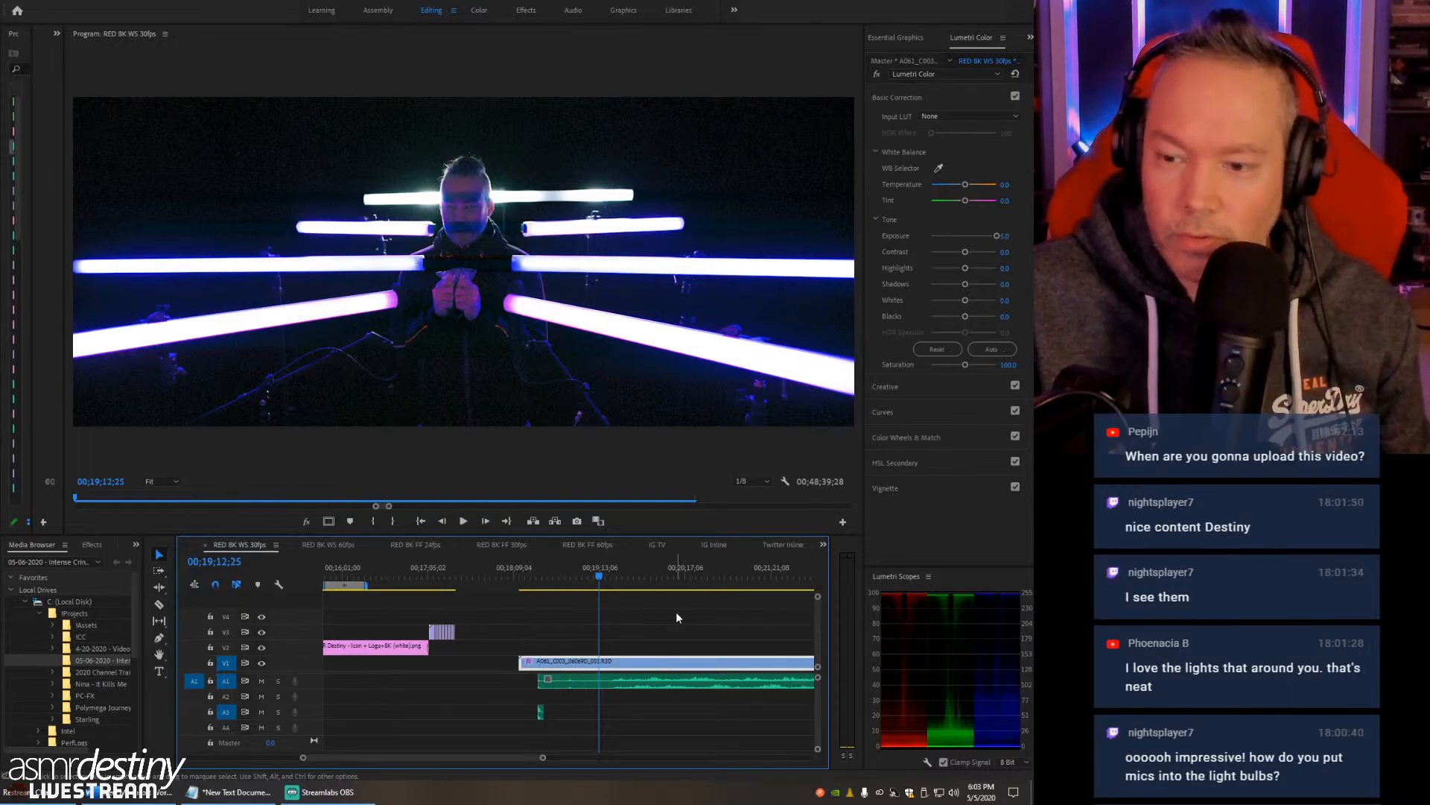
key(space)
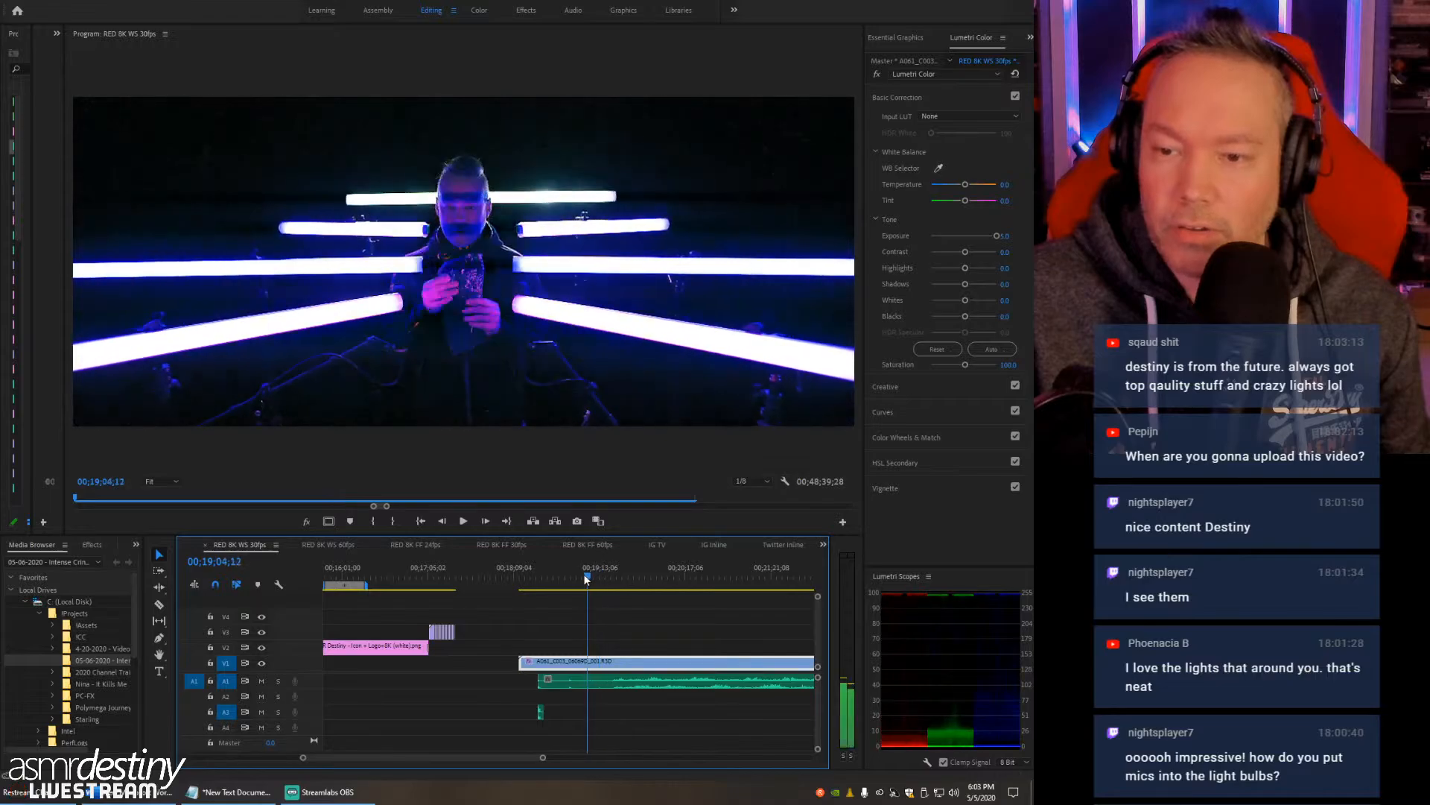
drag(599, 574, 566, 578)
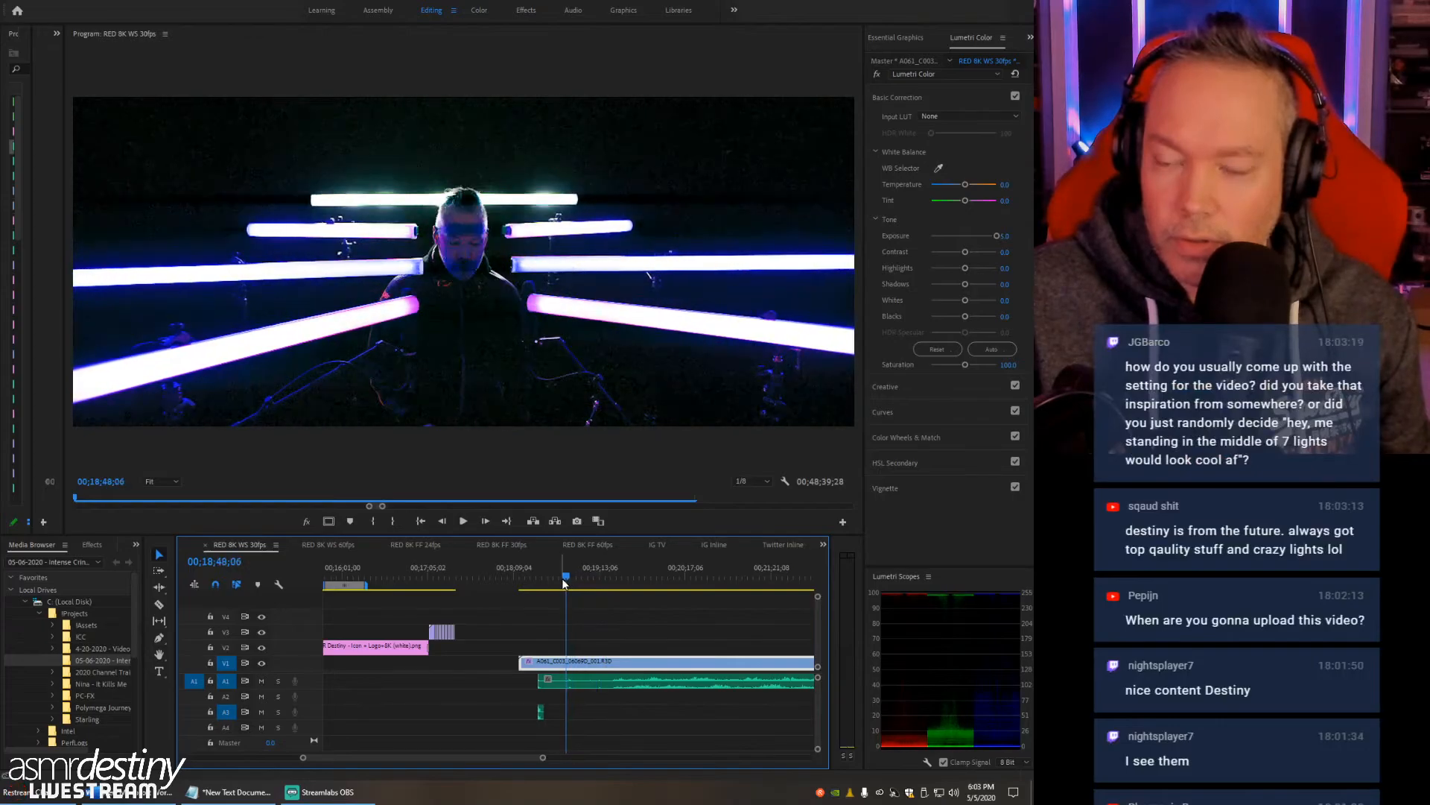
key(ctrl+z)
key(ctrl+z)
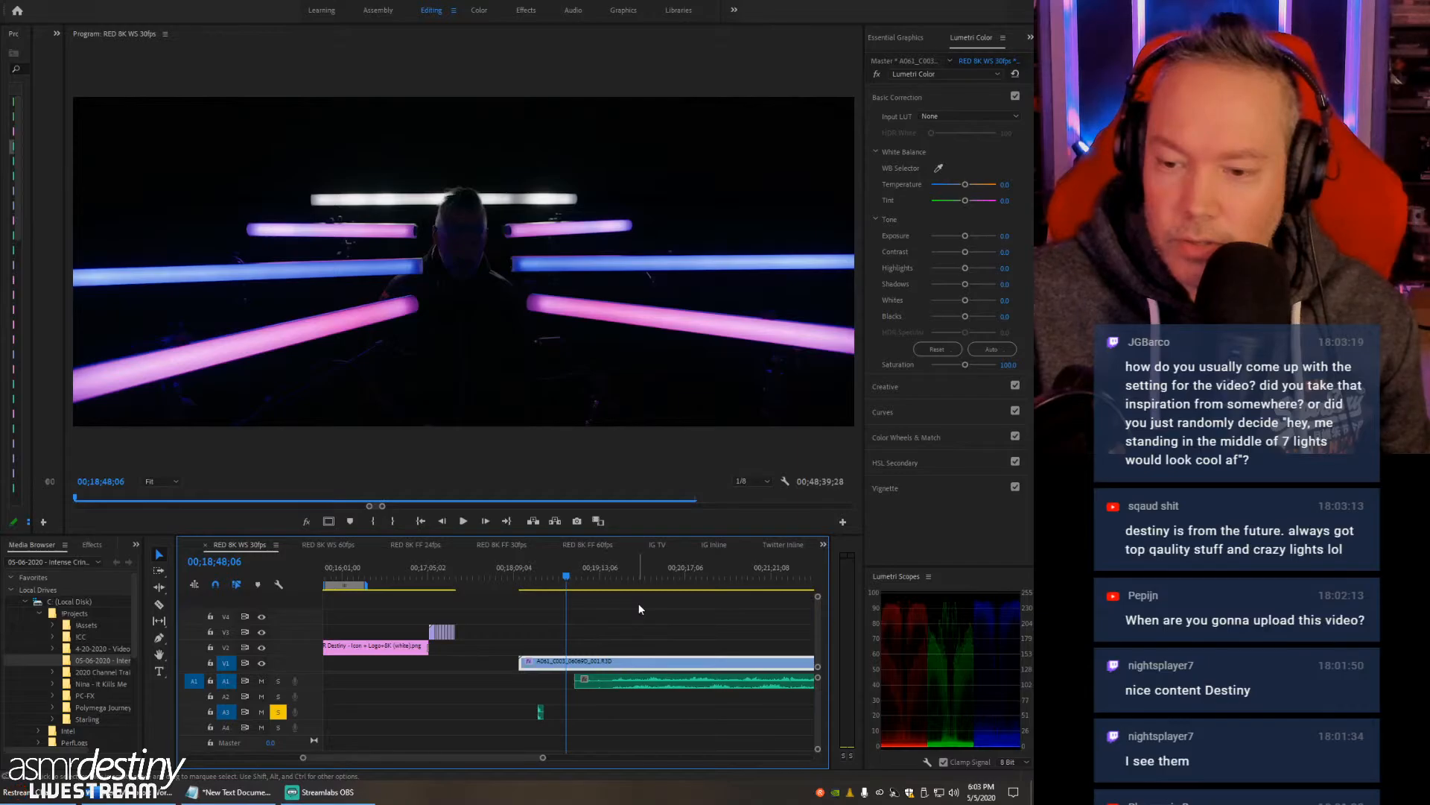
key(ctrl+z)
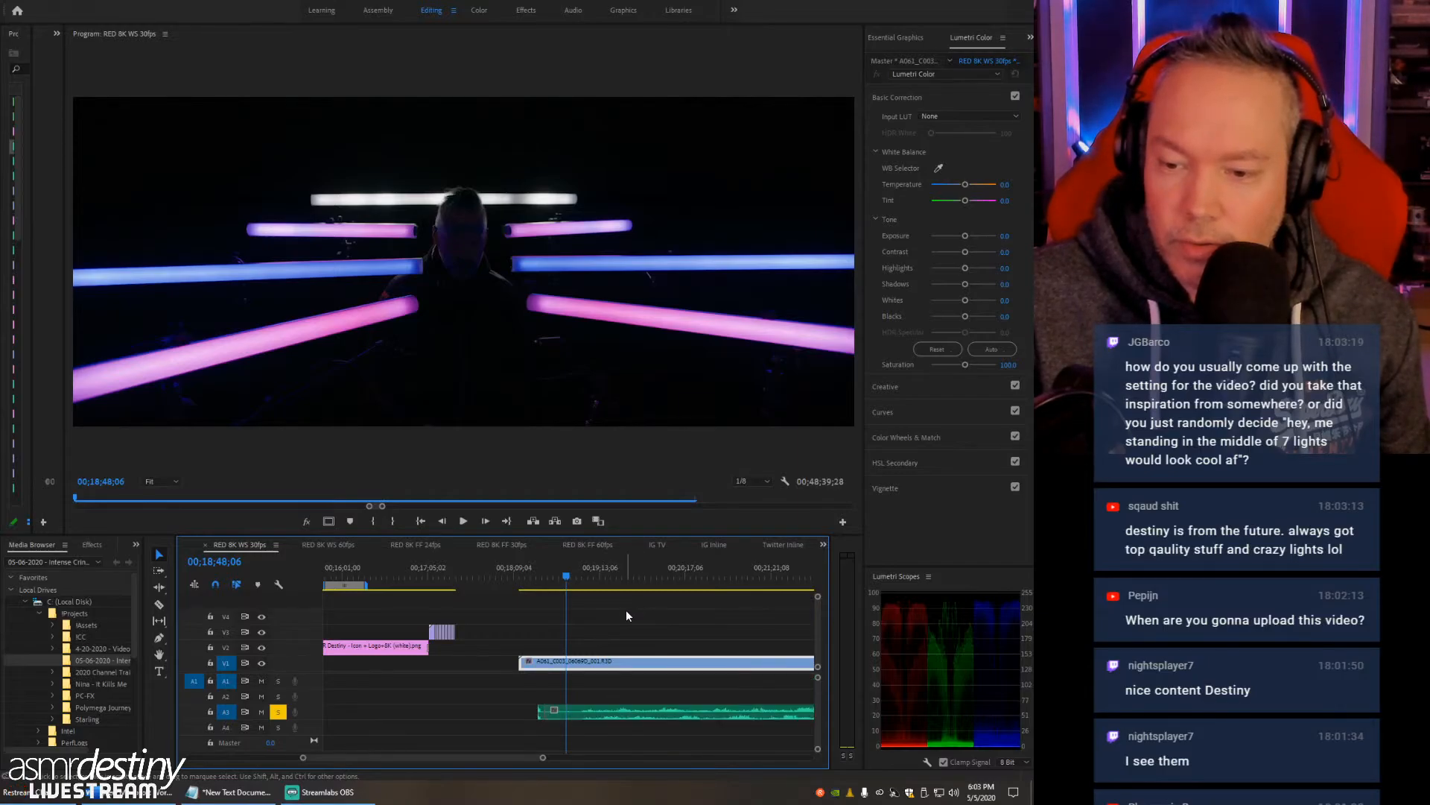
- Play the RED clip's opening from 00;18;48;06 and stop at 00;18;52;16 to check where it should start
drag(564, 578, 564, 579)
key(space)
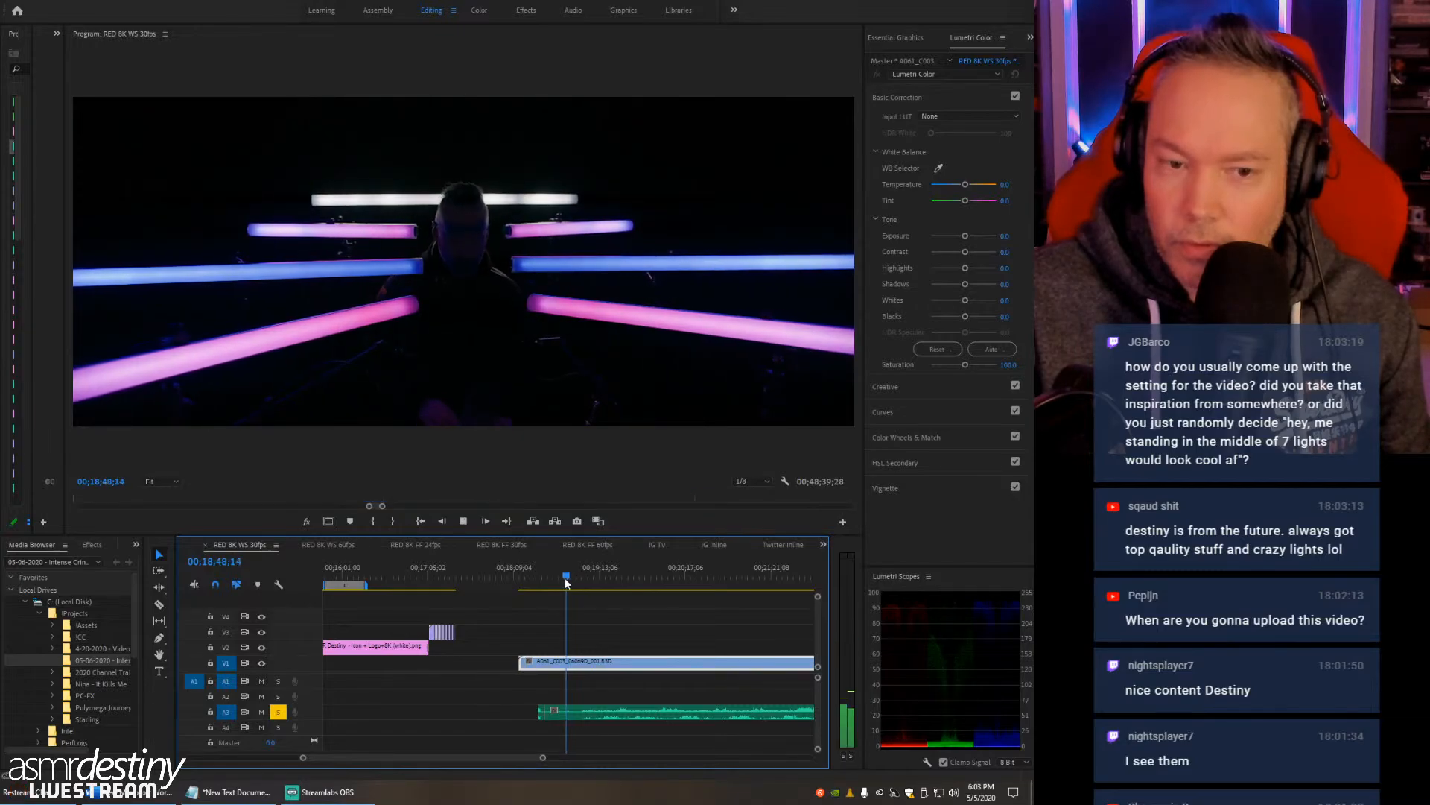
key(equal)
key(equal)
key(equal)
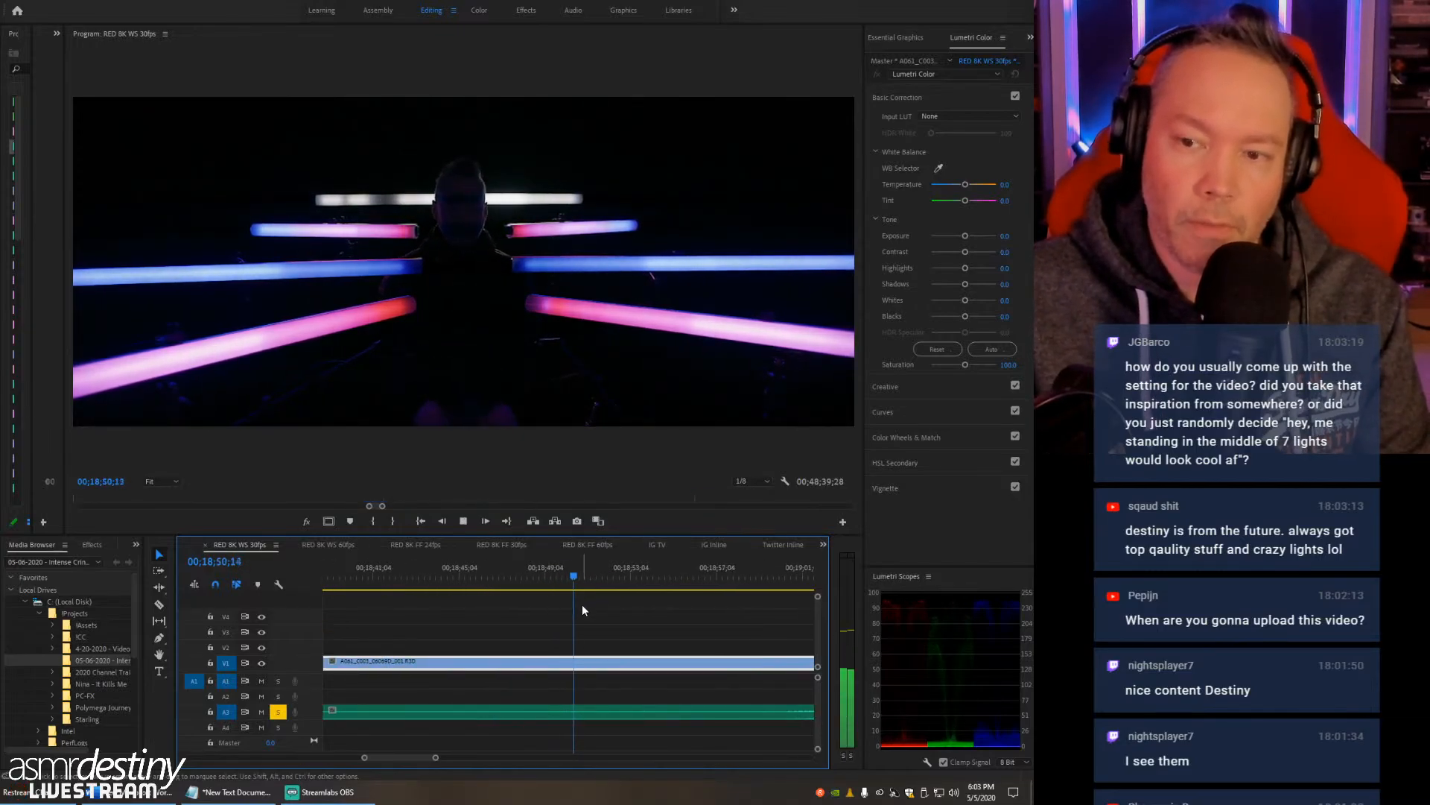
key(minus)
key(minus)
key(minus)
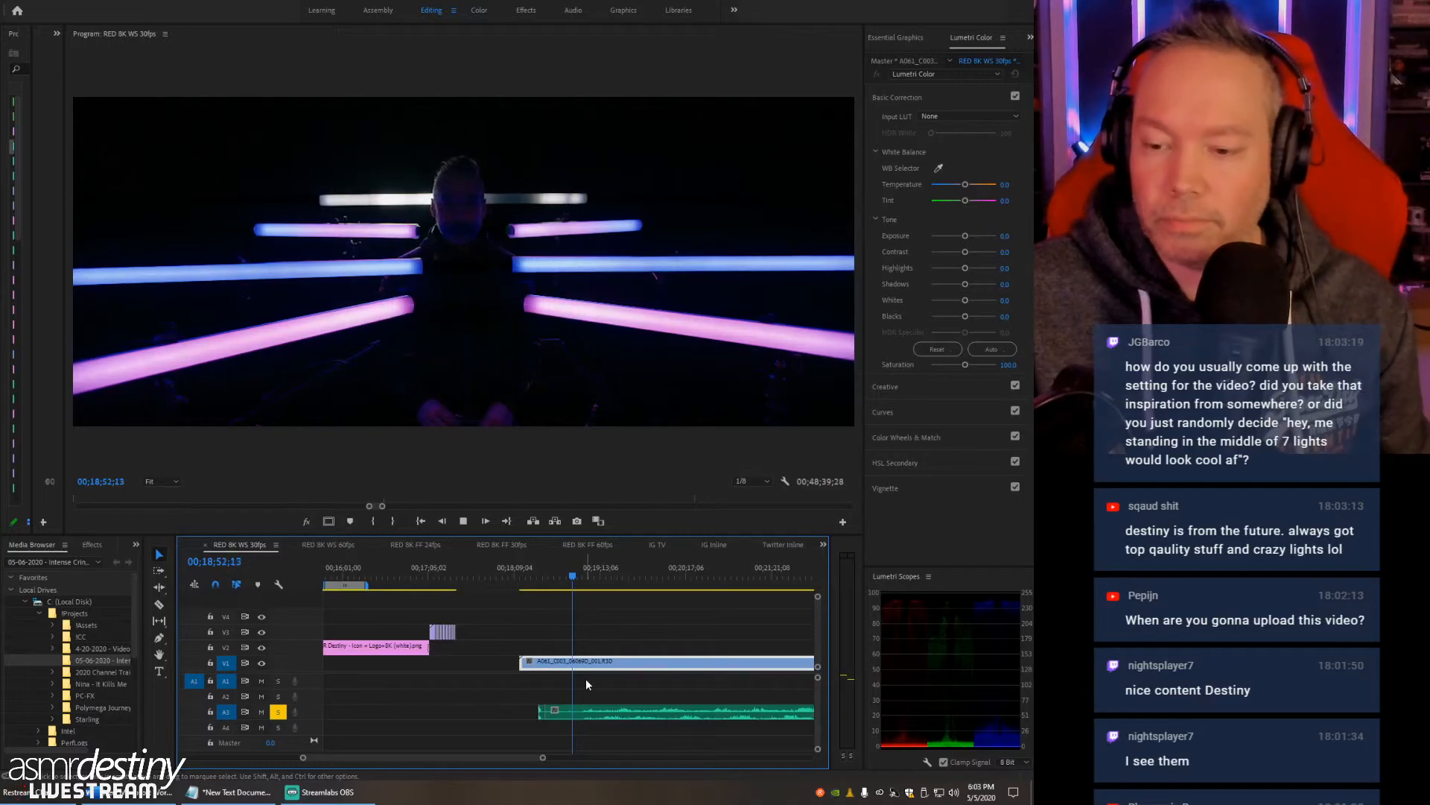
key(space)
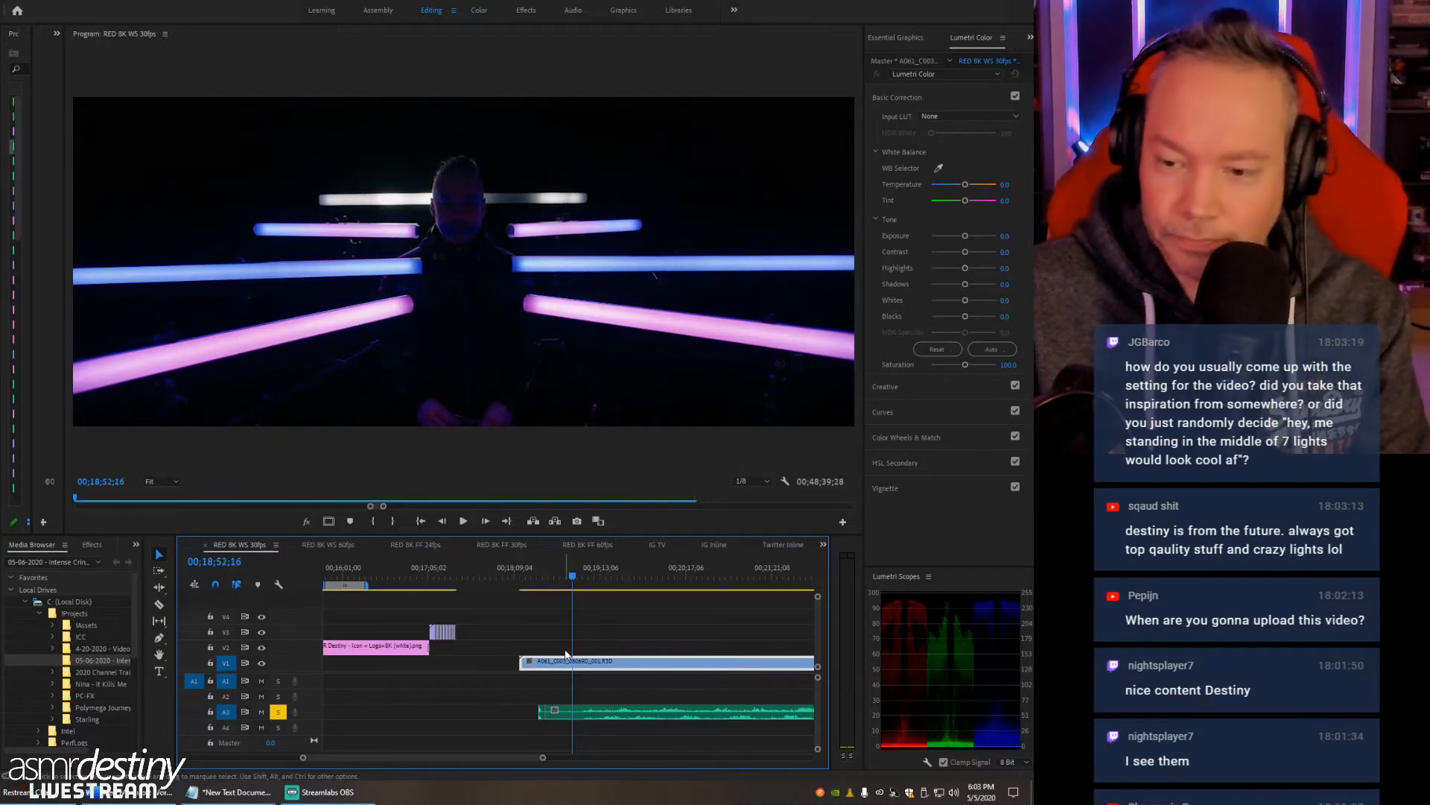
- Trim the starts of the RED clip and the A3 WAV to 00;18;56;29 and move the WAV to A1
click(575, 583)
click(580, 583)
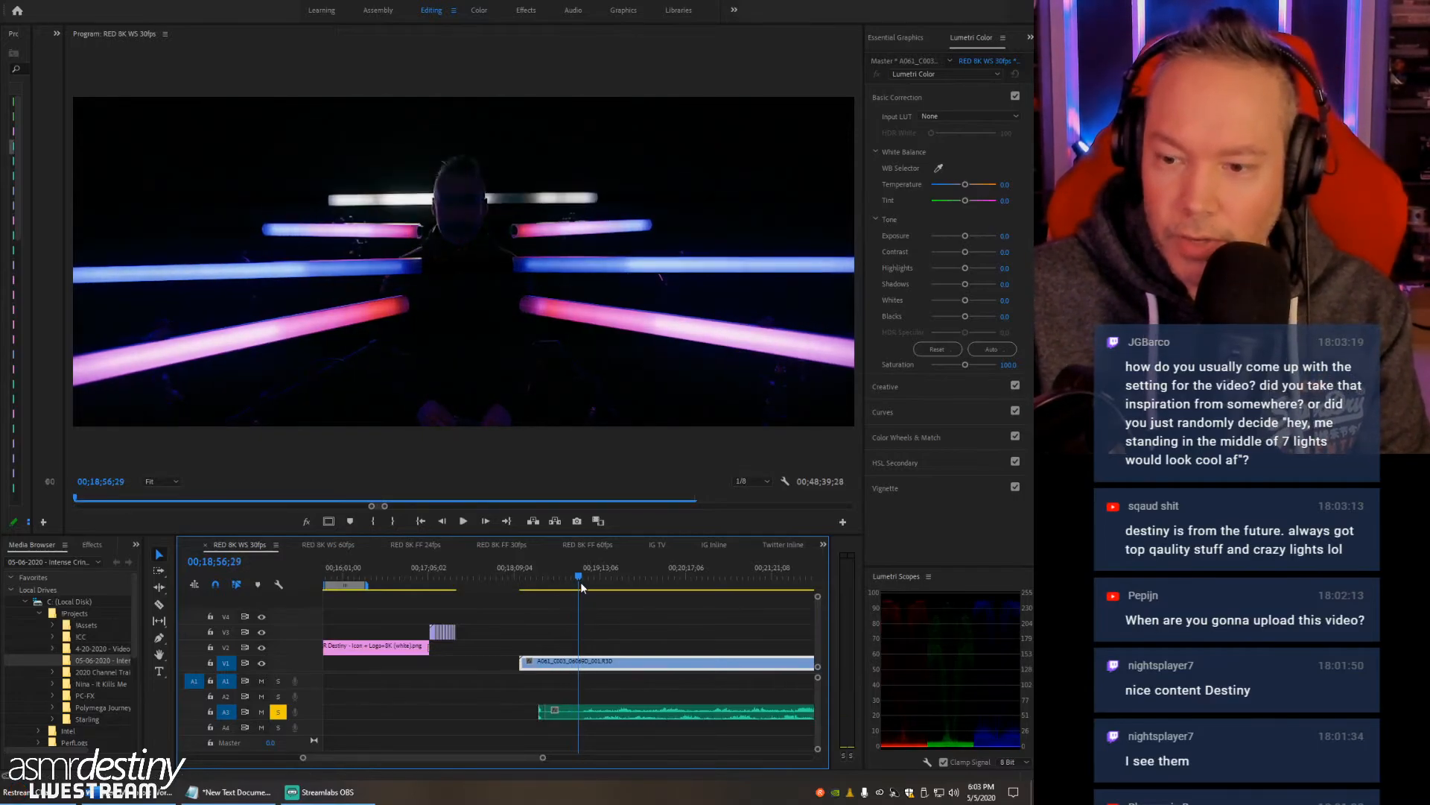
drag(515, 662, 579, 662)
click(570, 717)
click(541, 713)
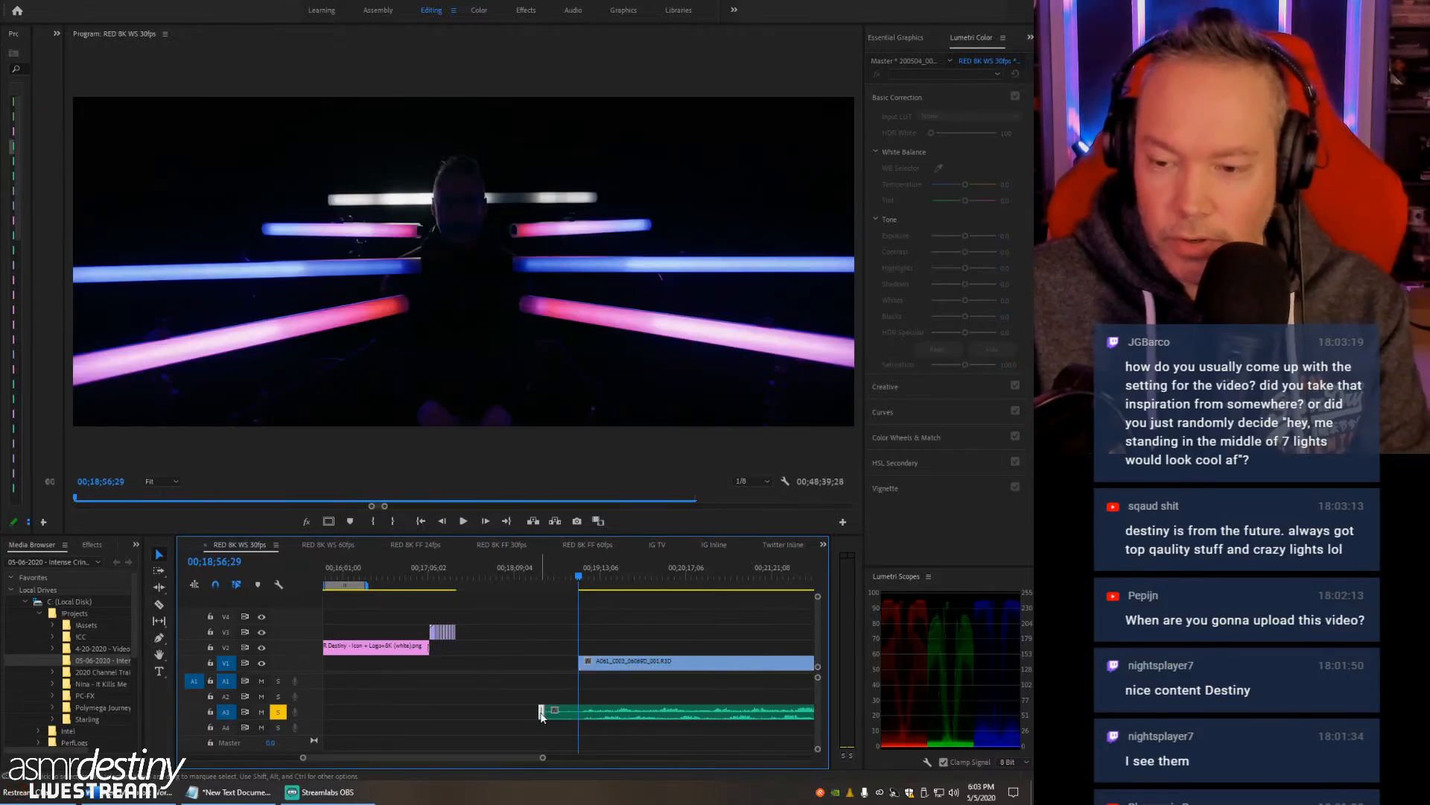
drag(545, 713, 610, 680)
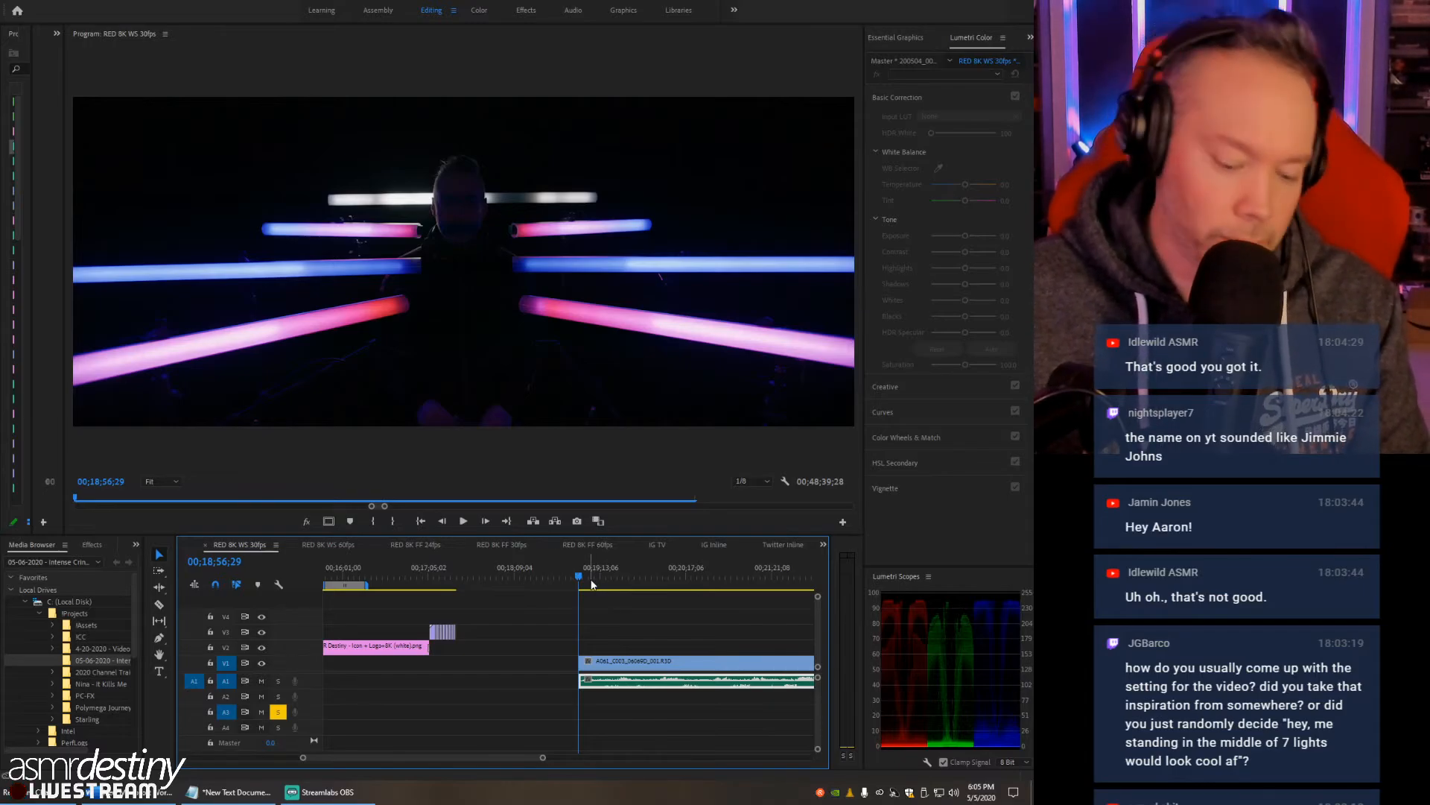
- Turn off solo on track A3 and play the sequence from near the trimmed clip start
key(=)
key(minus)
key(minus)
key(minus)
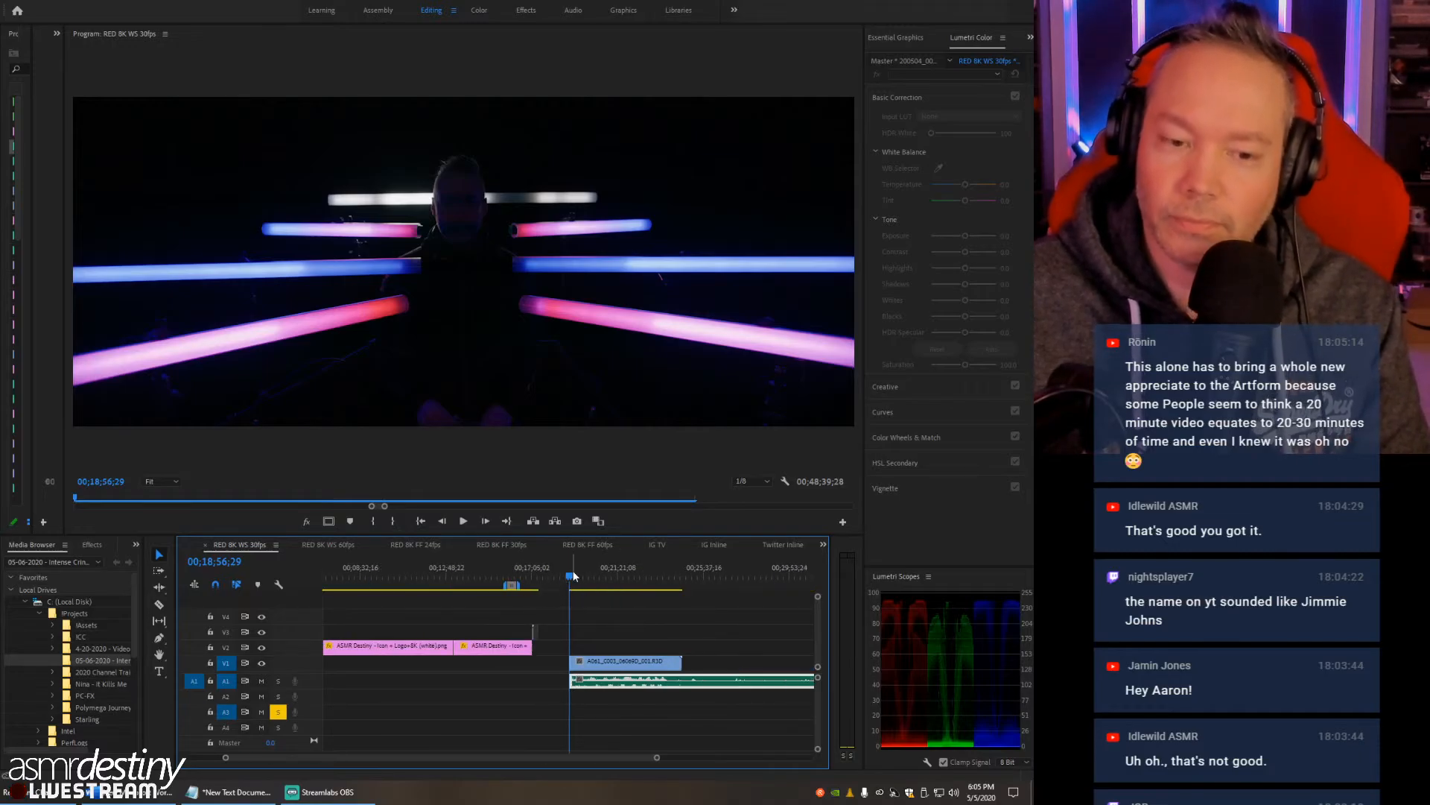
key(=)
key(=)
key(=)
key(=)
key(=)
key(=)
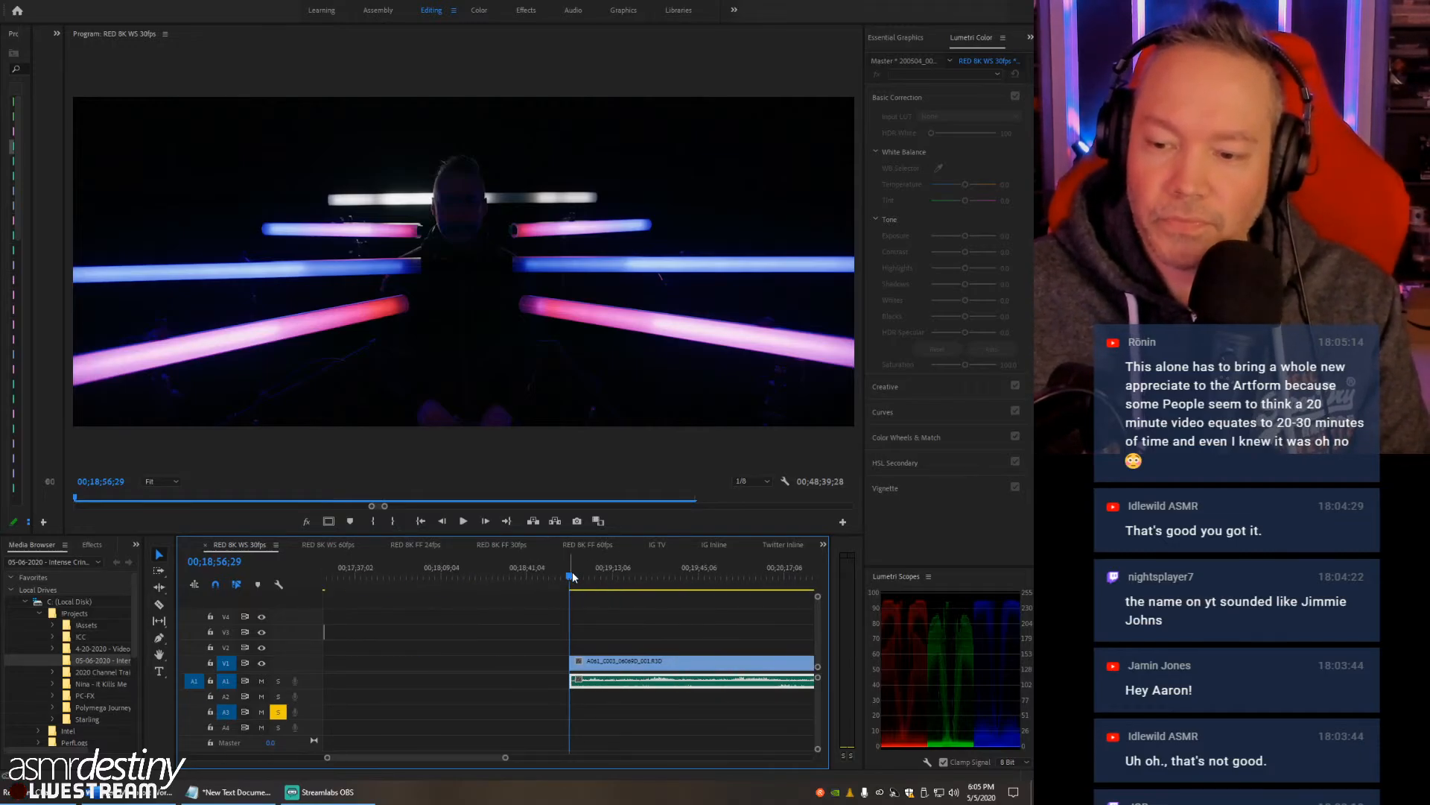
drag(578, 579, 634, 581)
click(280, 711)
key(space)
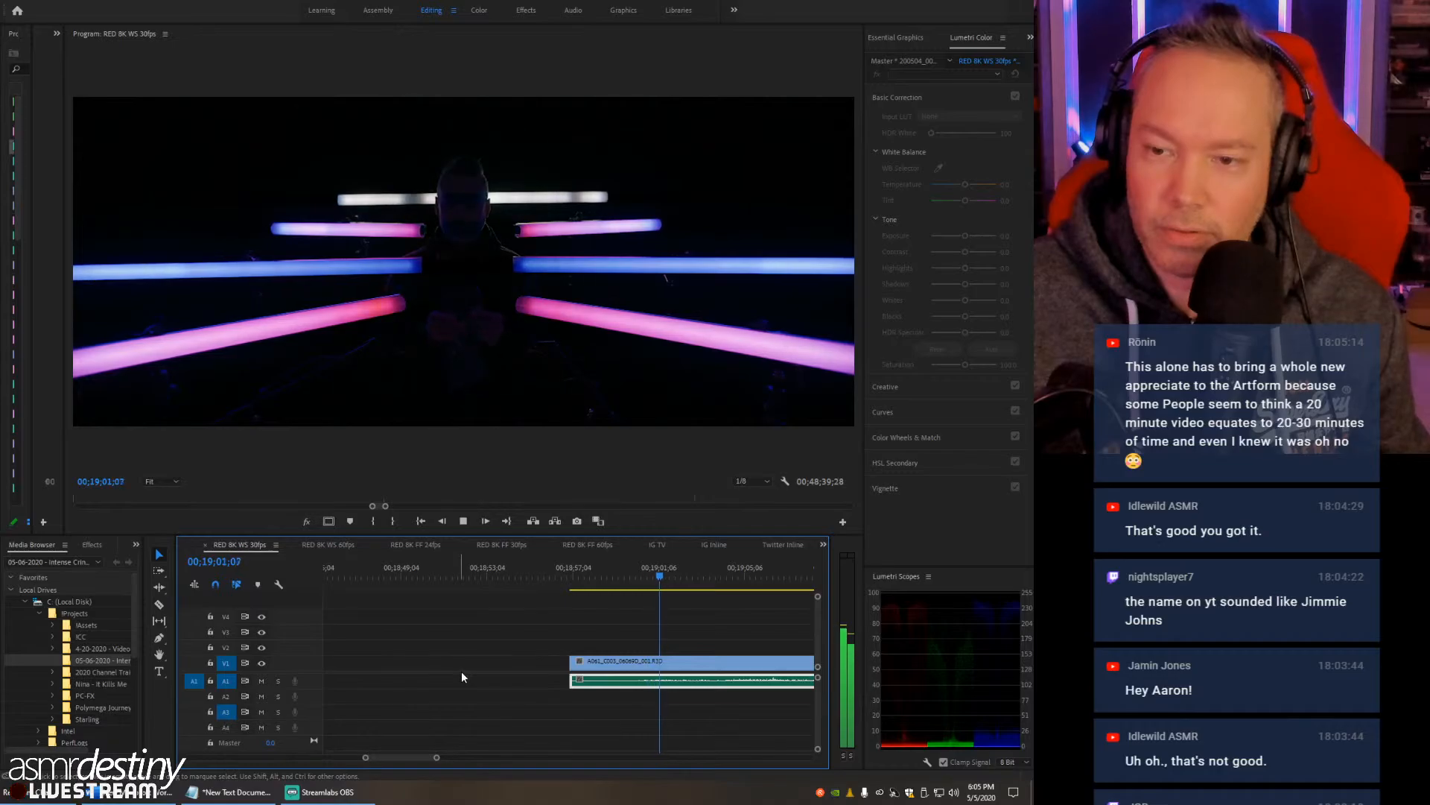
- Raise the RED clip's Lumetri exposure to 4.1, view the program at 25%, and stop playback at 00;19;18;19
click(721, 660)
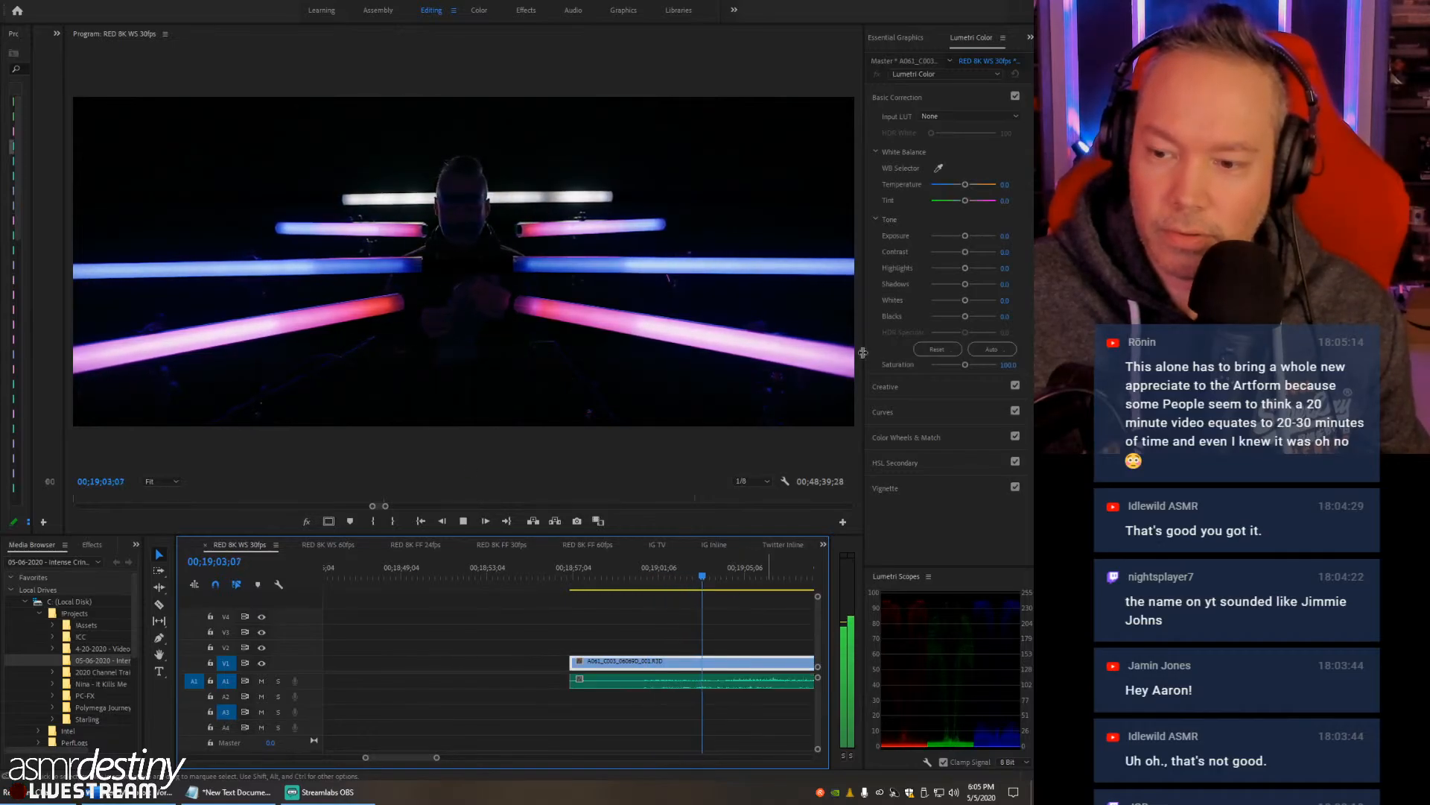
drag(967, 235, 990, 236)
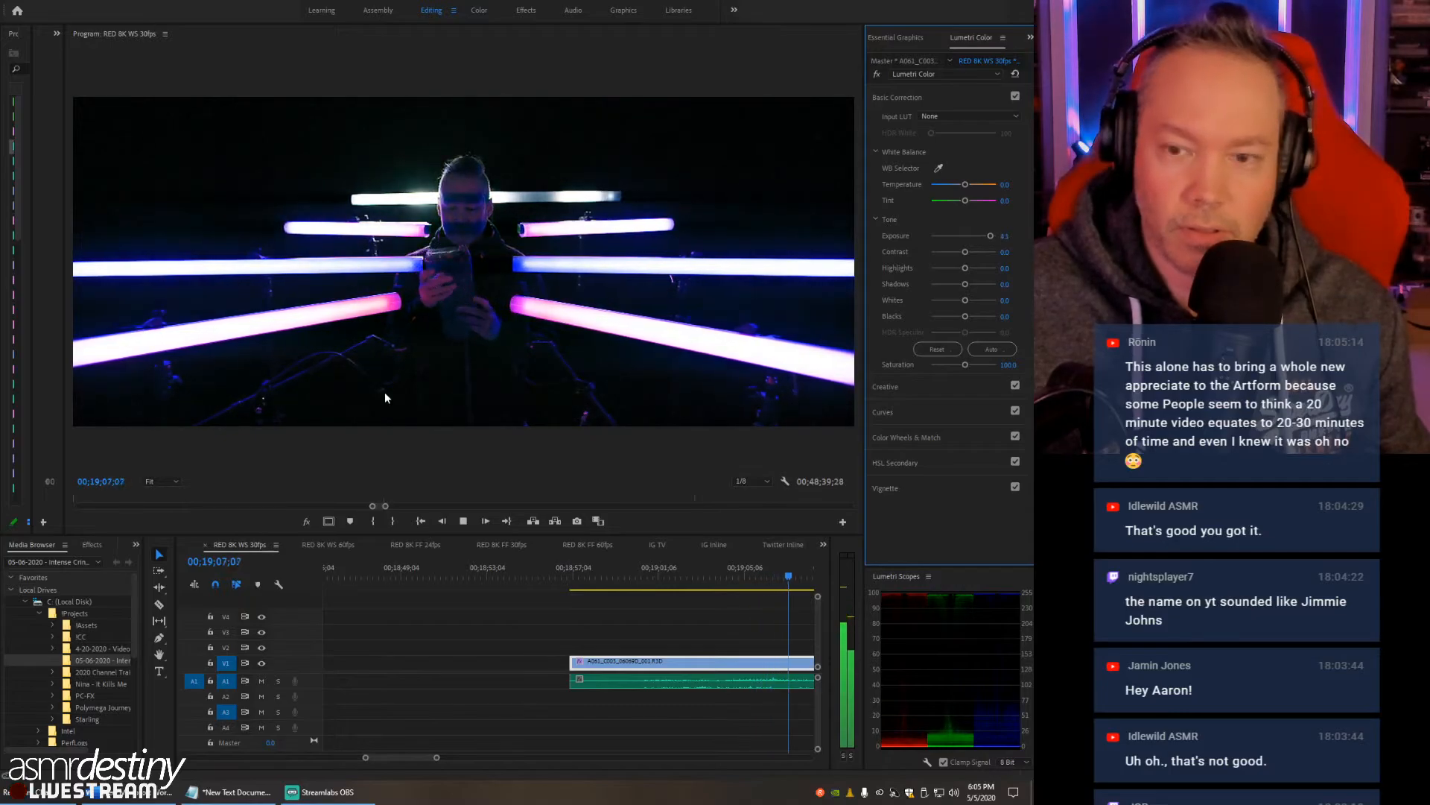
click(165, 482)
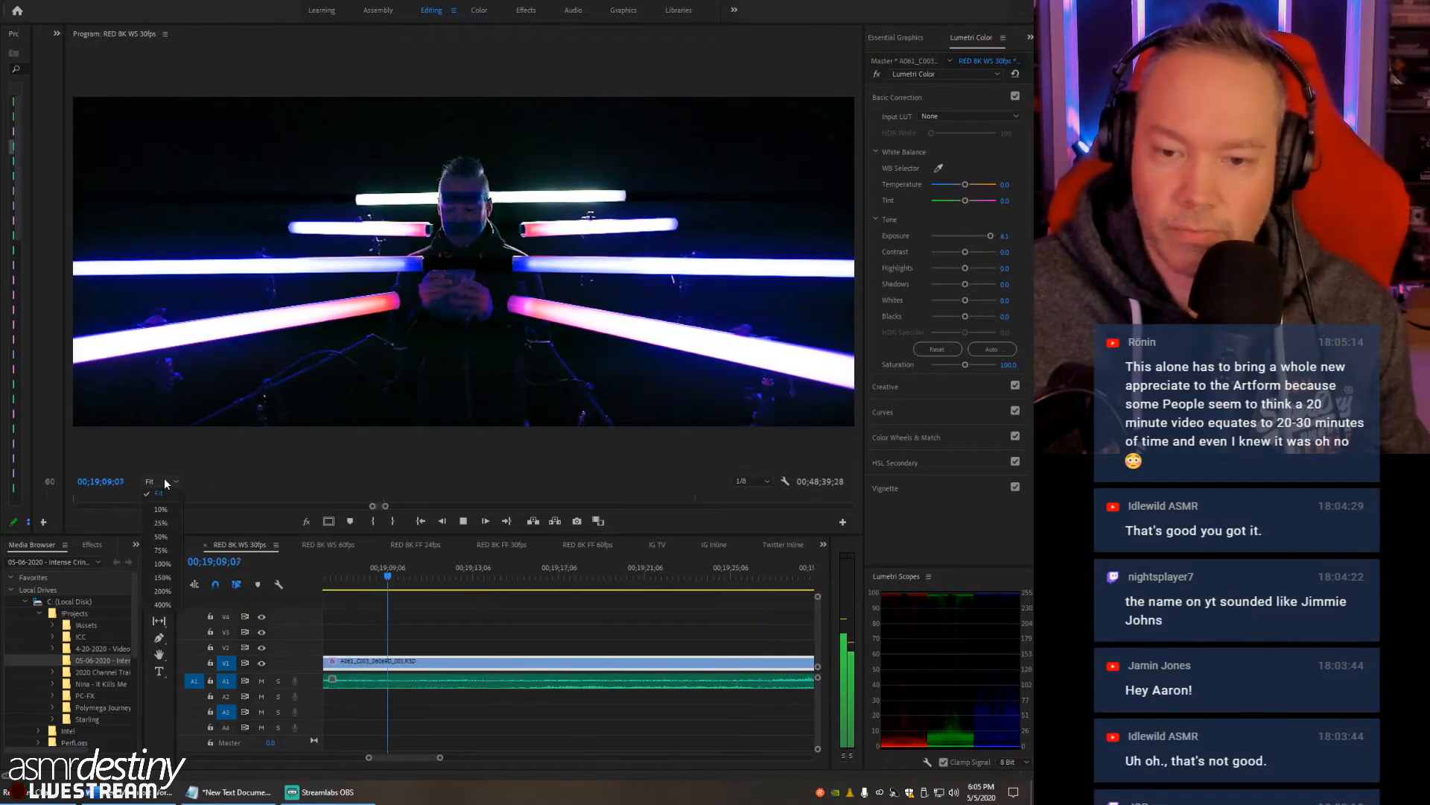
click(170, 523)
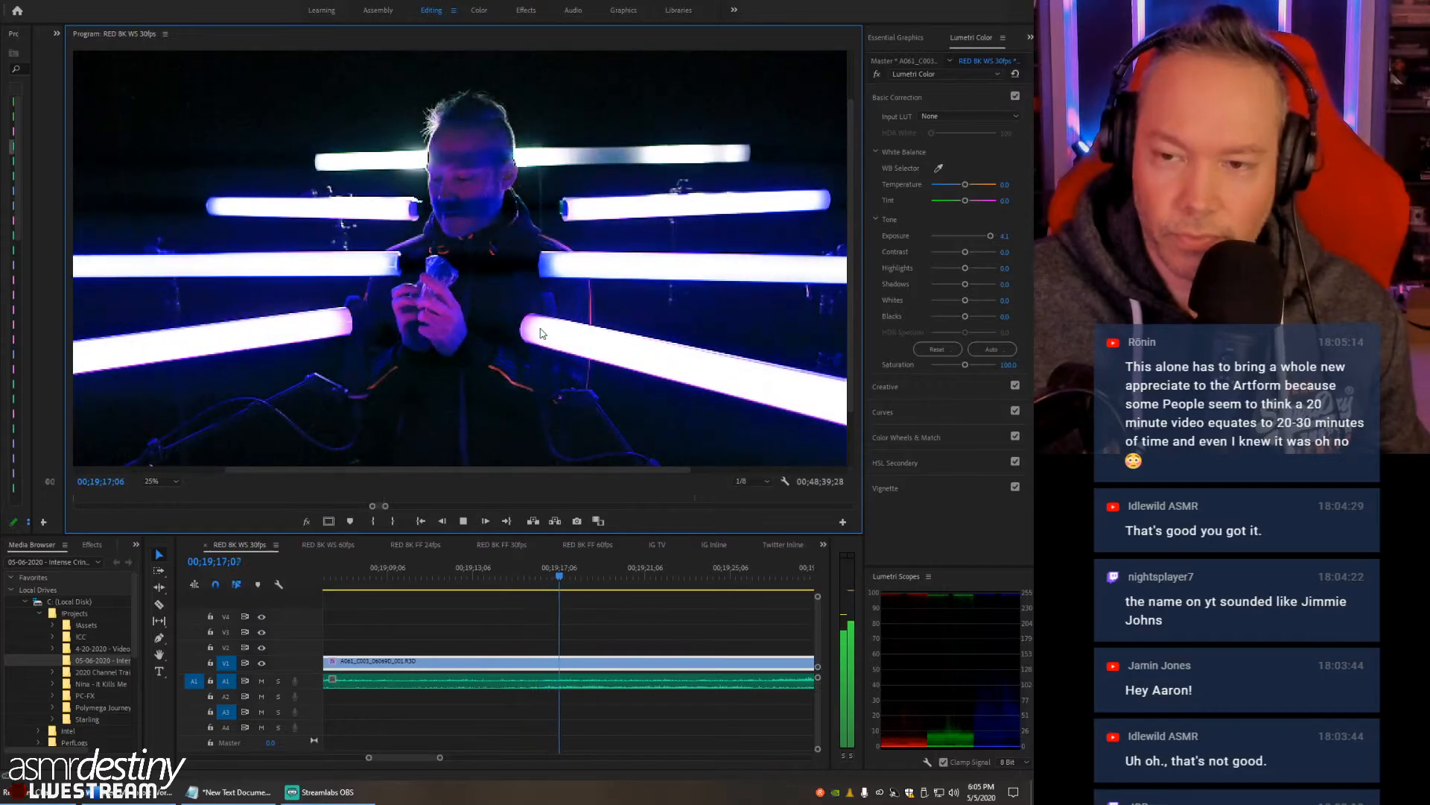
key(space)
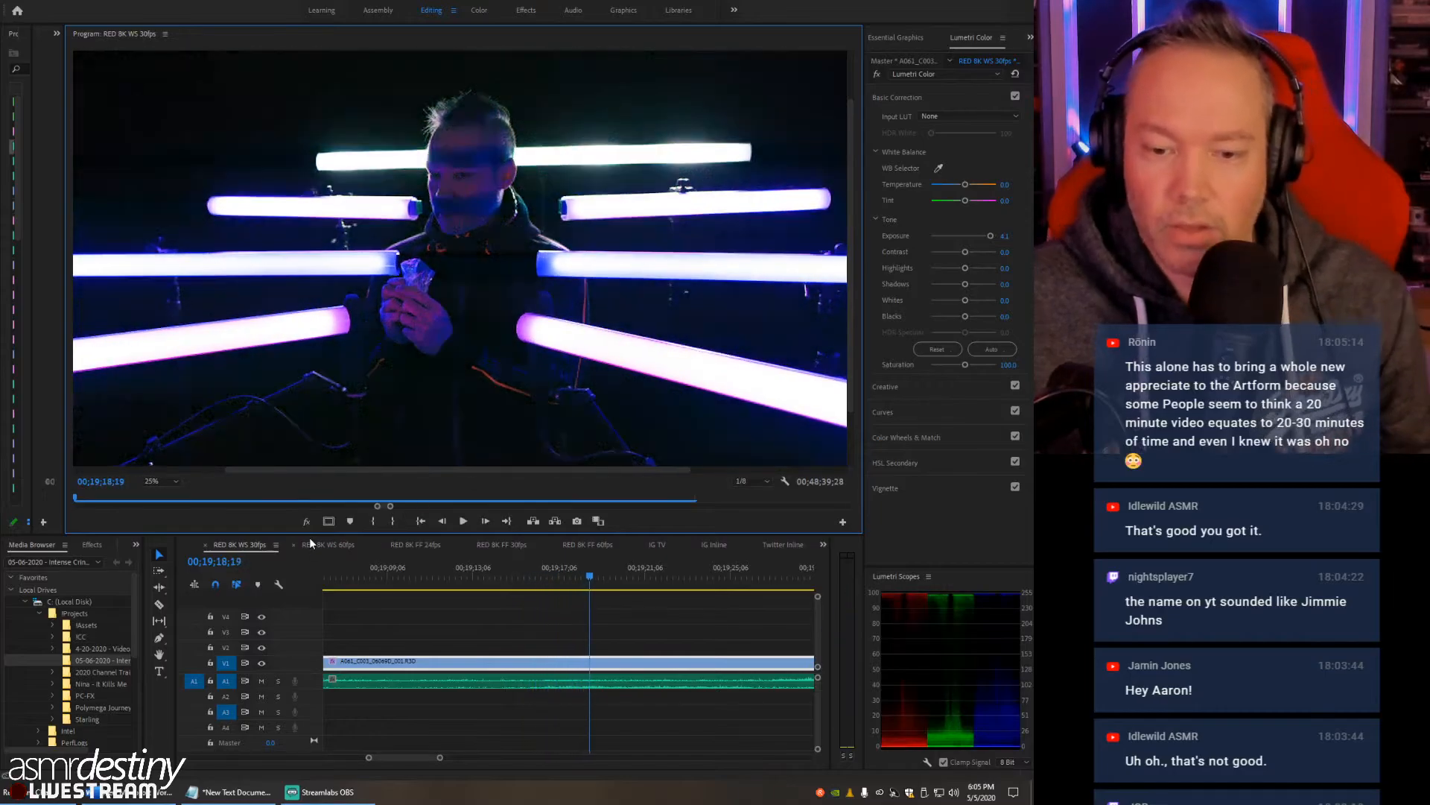
- Search the effects for "swap" and apply the Swap Channels audio effect to the WAV on A1
click(92, 545)
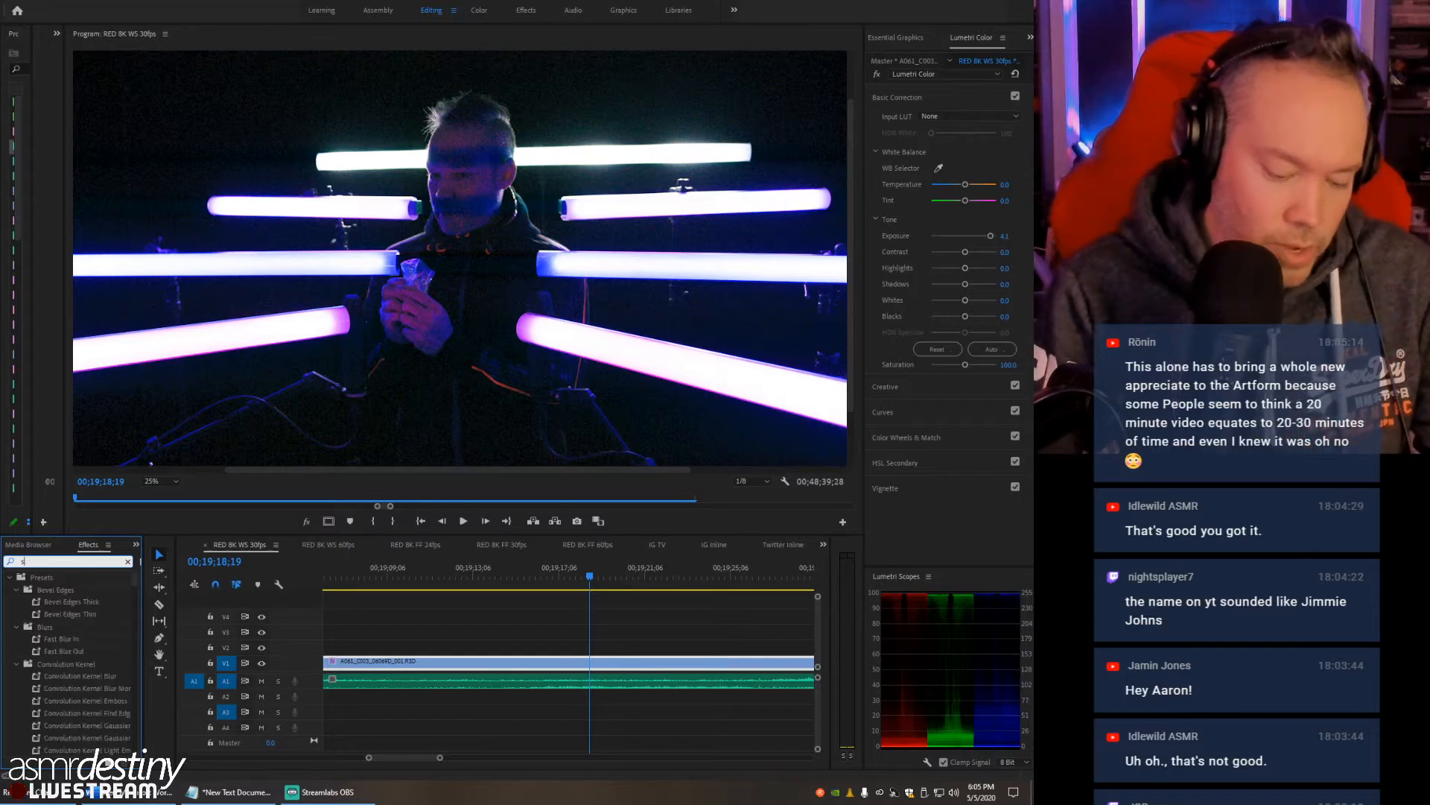
text(p)
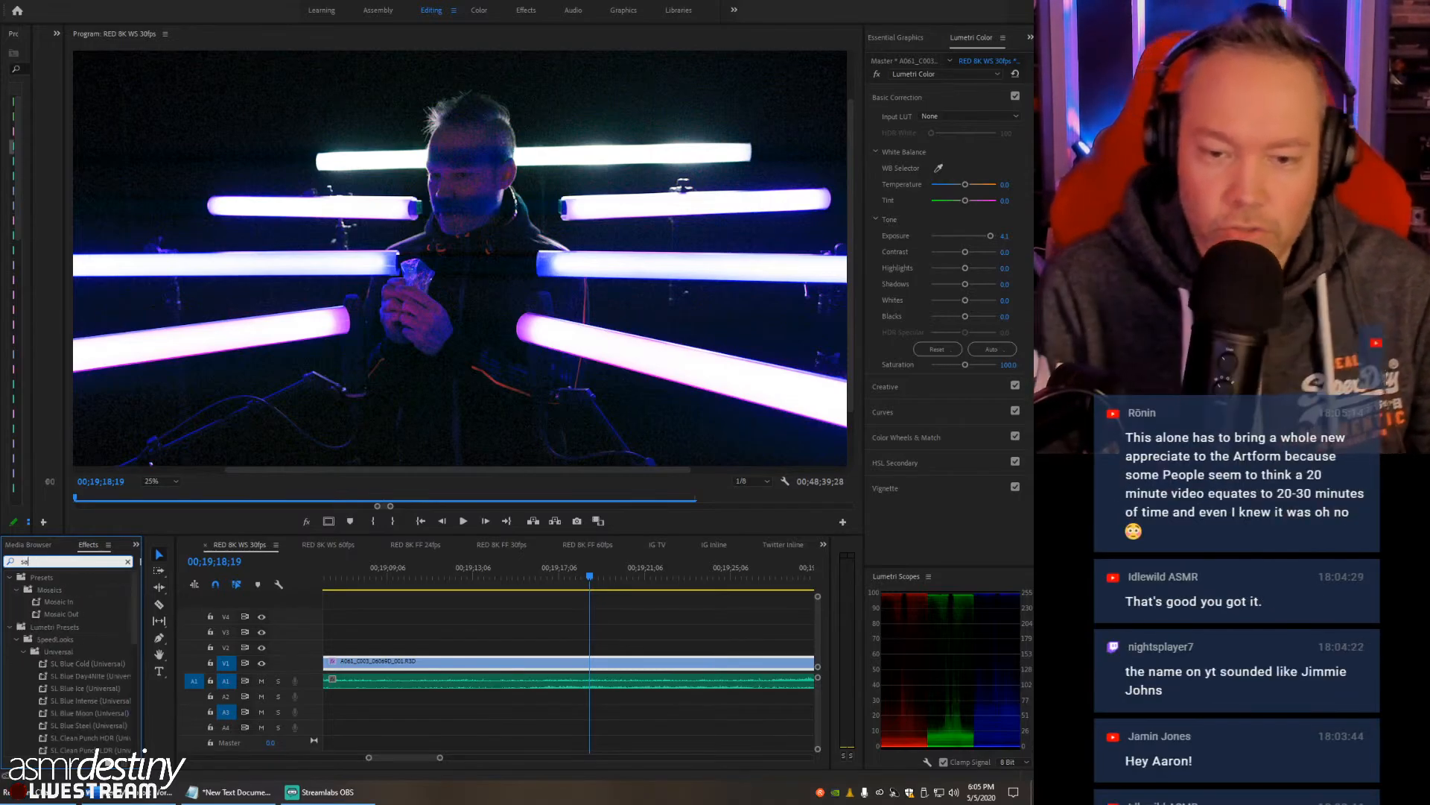
key(BackSpace)
key(BackSpace)
key(BackSpace)
text(wap)
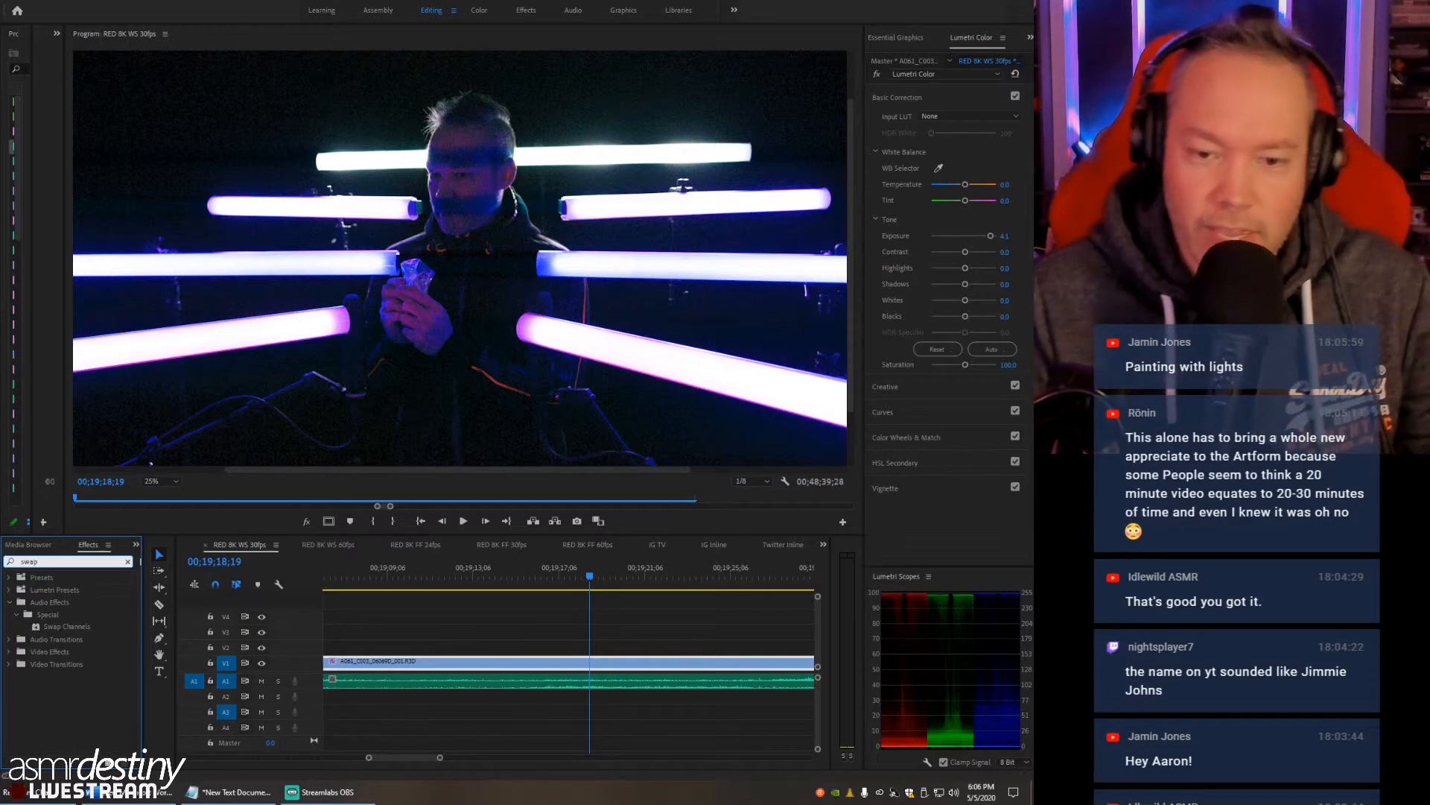
drag(35, 624, 547, 663)
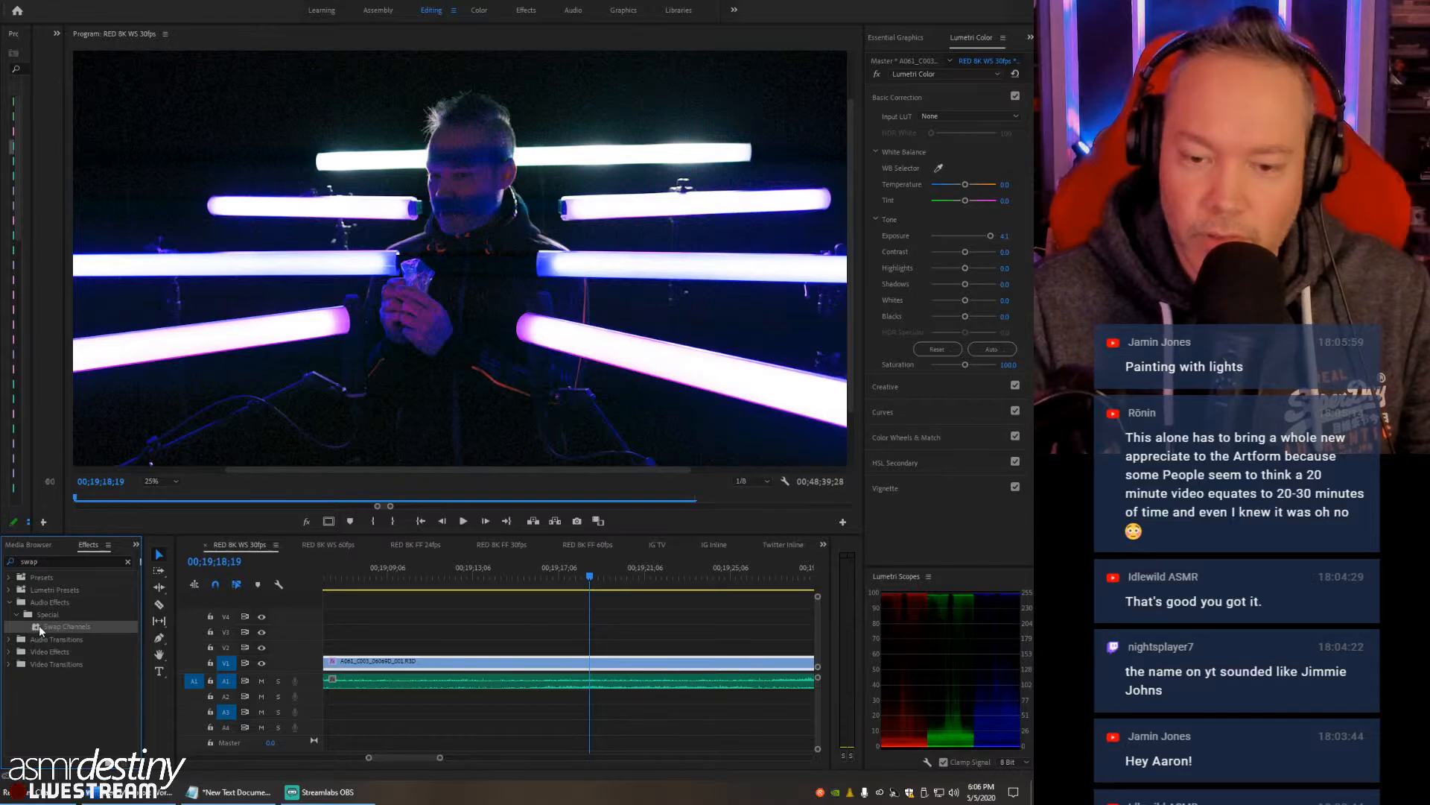
drag(508, 679, 508, 680)
- Play the sequence with the channel-swapped audio and stop at 00;19;31;16
drag(552, 566, 491, 581)
key(space)
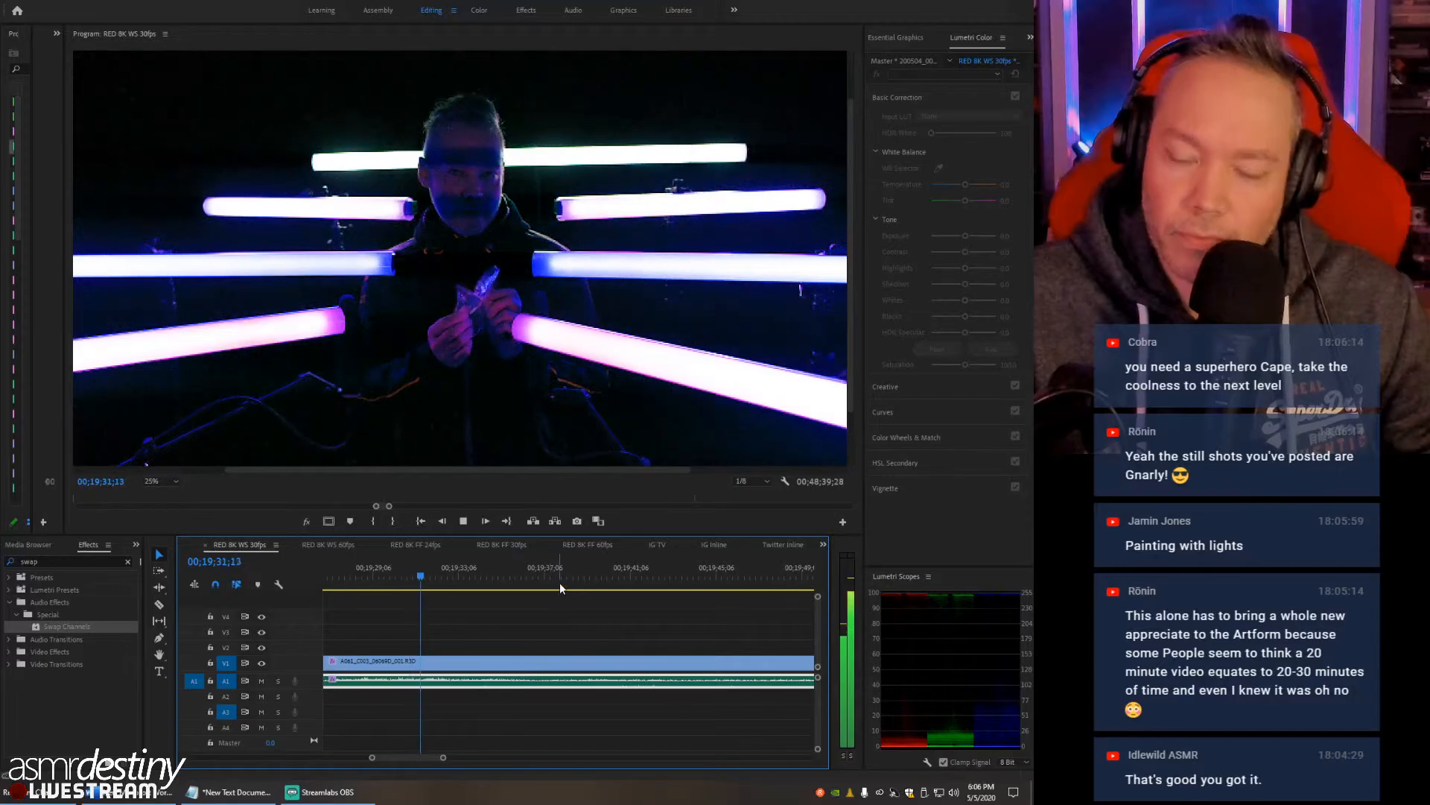
key(space)
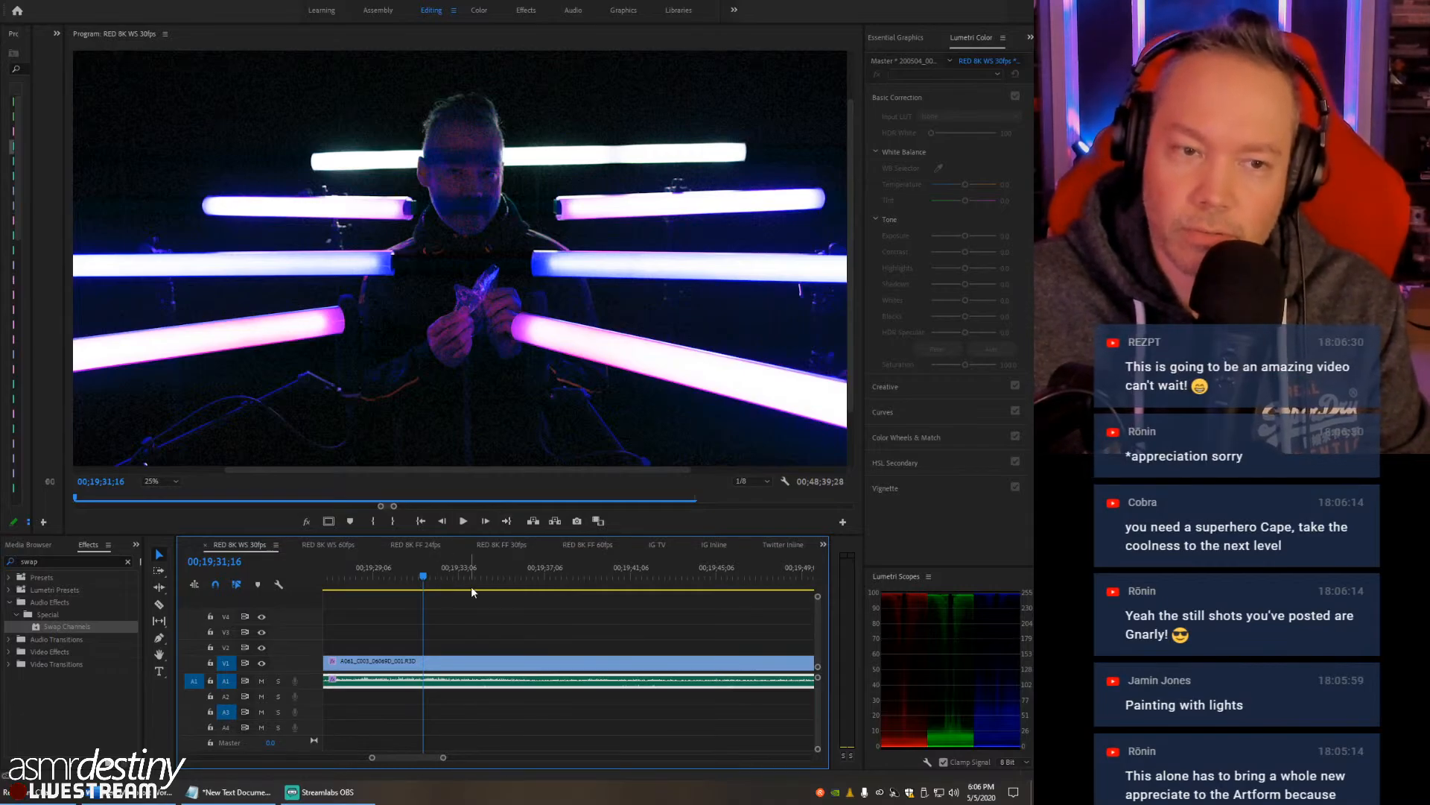
- Move the playhead to 00;21;04;08 within the RED clip and save the project
key(minus)
key(minus)
key(minus)
key(minus)
key(minus)
key(minus)
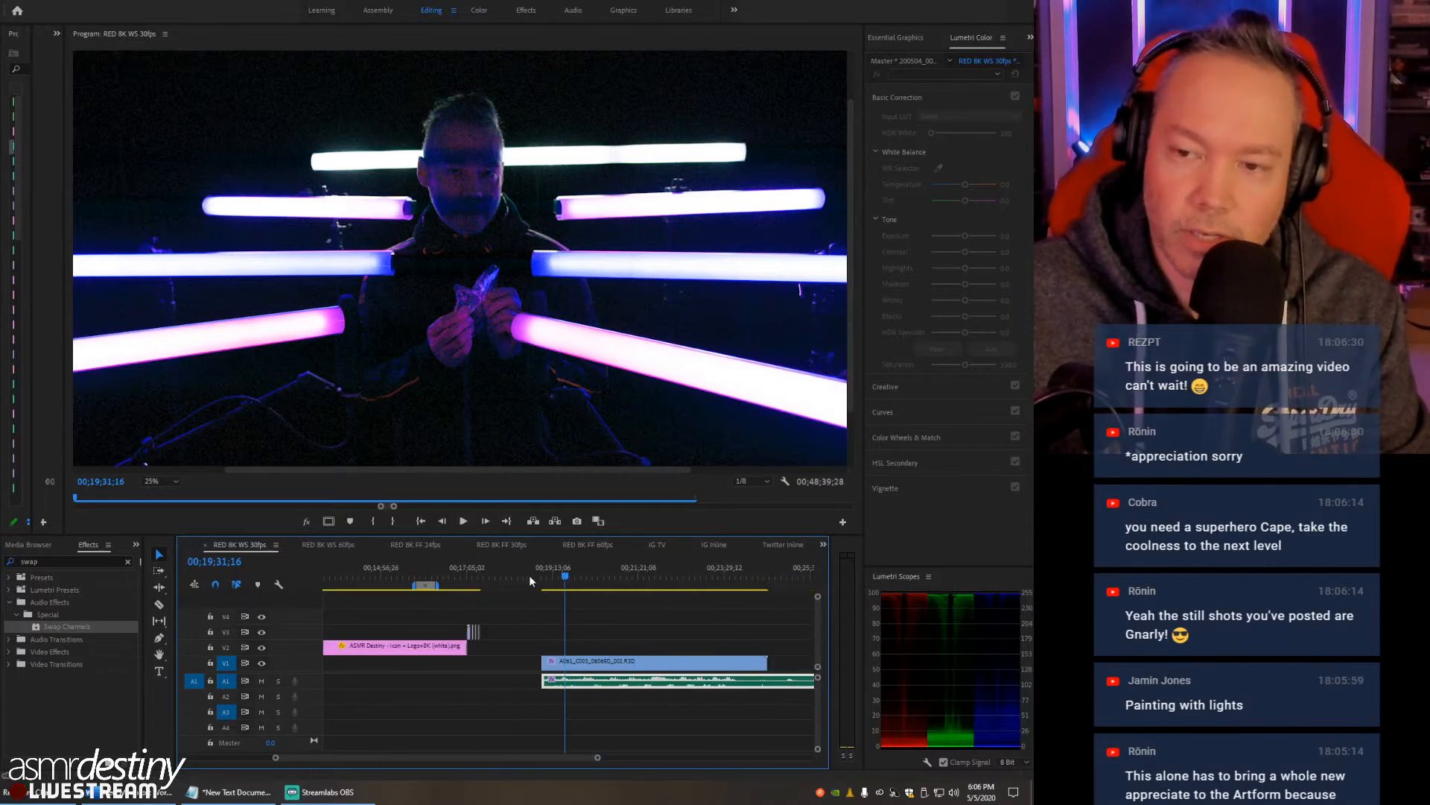
drag(579, 579, 598, 582)
click(639, 632)
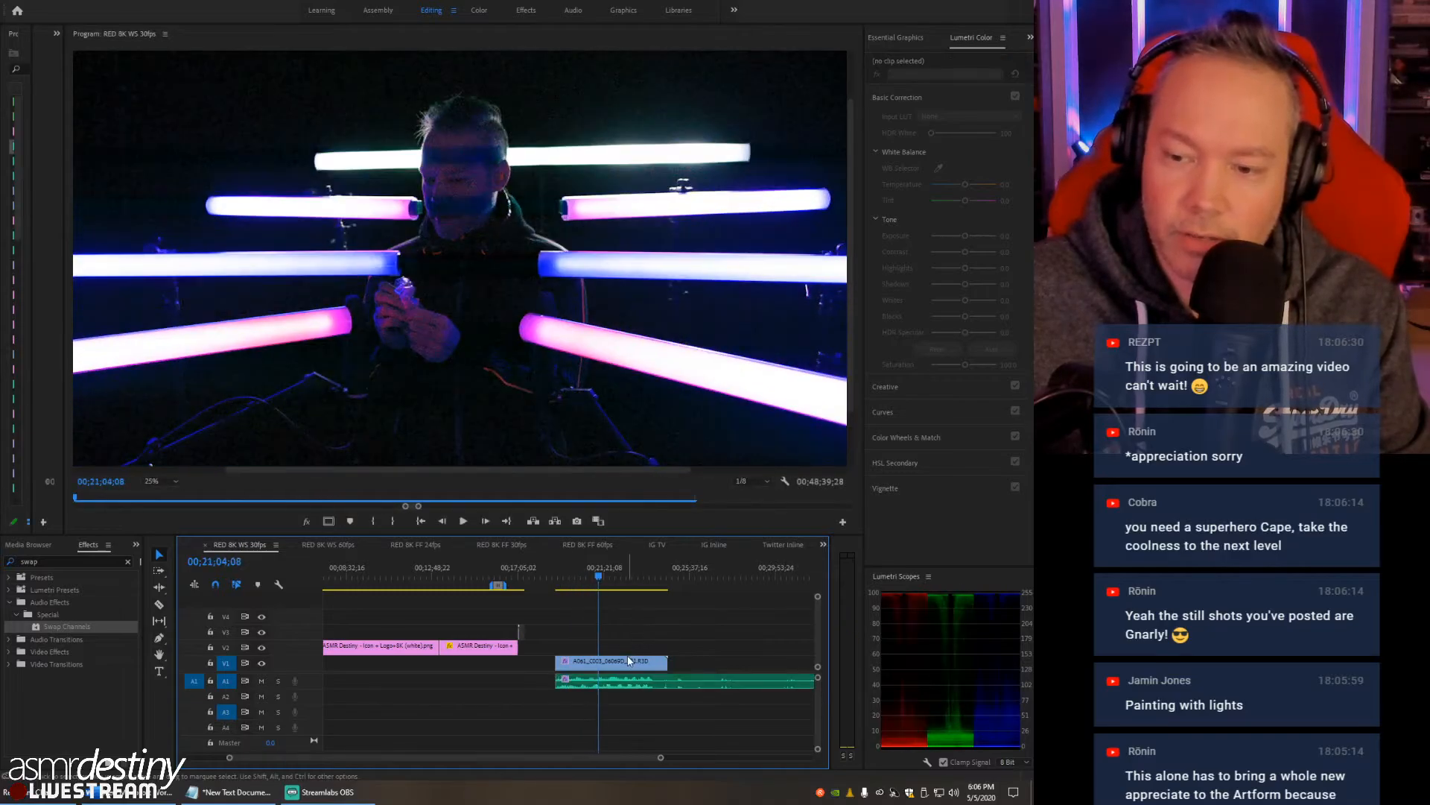
key(ctrl+s)
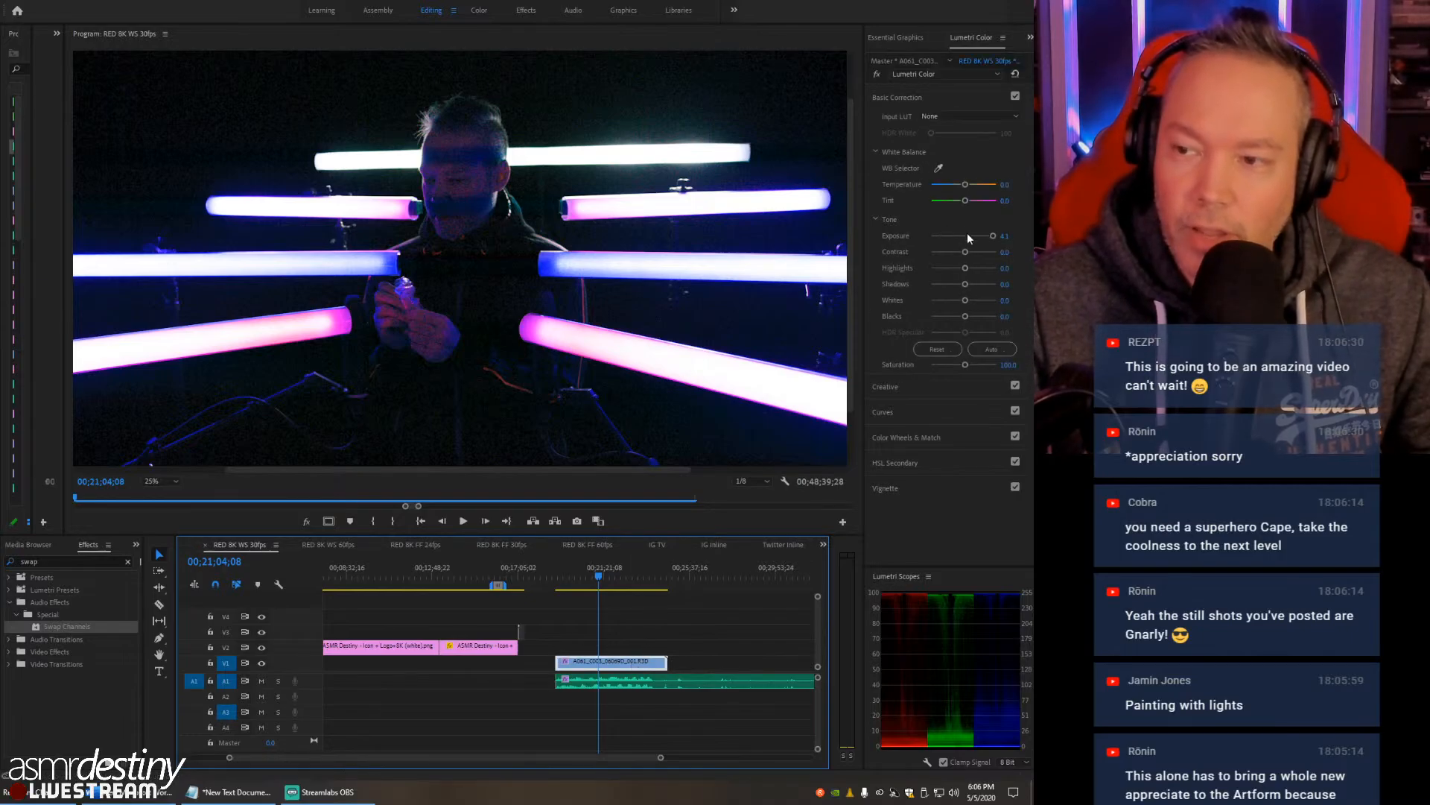
- Set the RED clip's Lumetri exposure to 0
drag(994, 236, 965, 237)
click(1012, 235)
text(0)
key(Return)
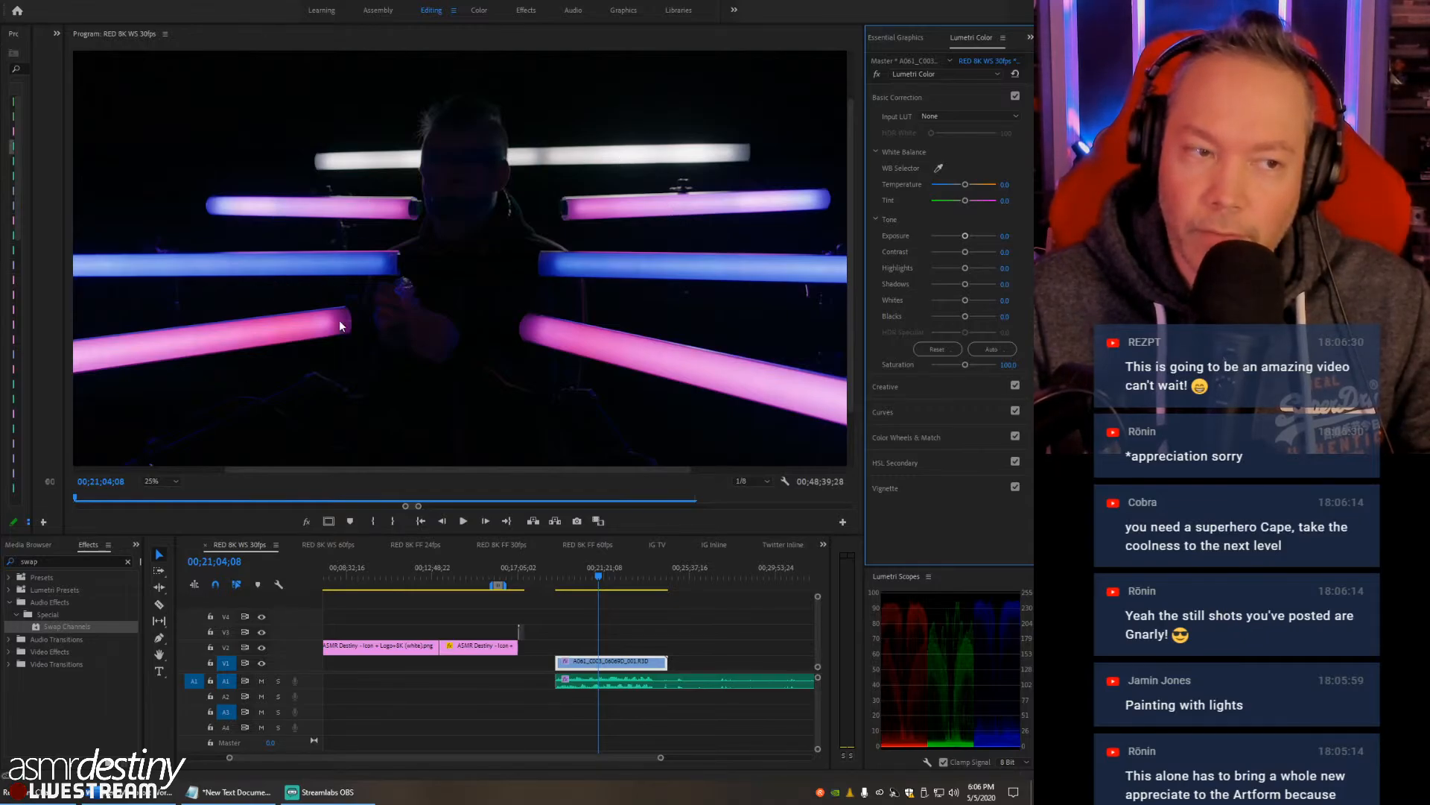
- Preview the RED clip with Lumetri exposure at 5.0 and return the exposure to 0
drag(968, 235, 1001, 238)
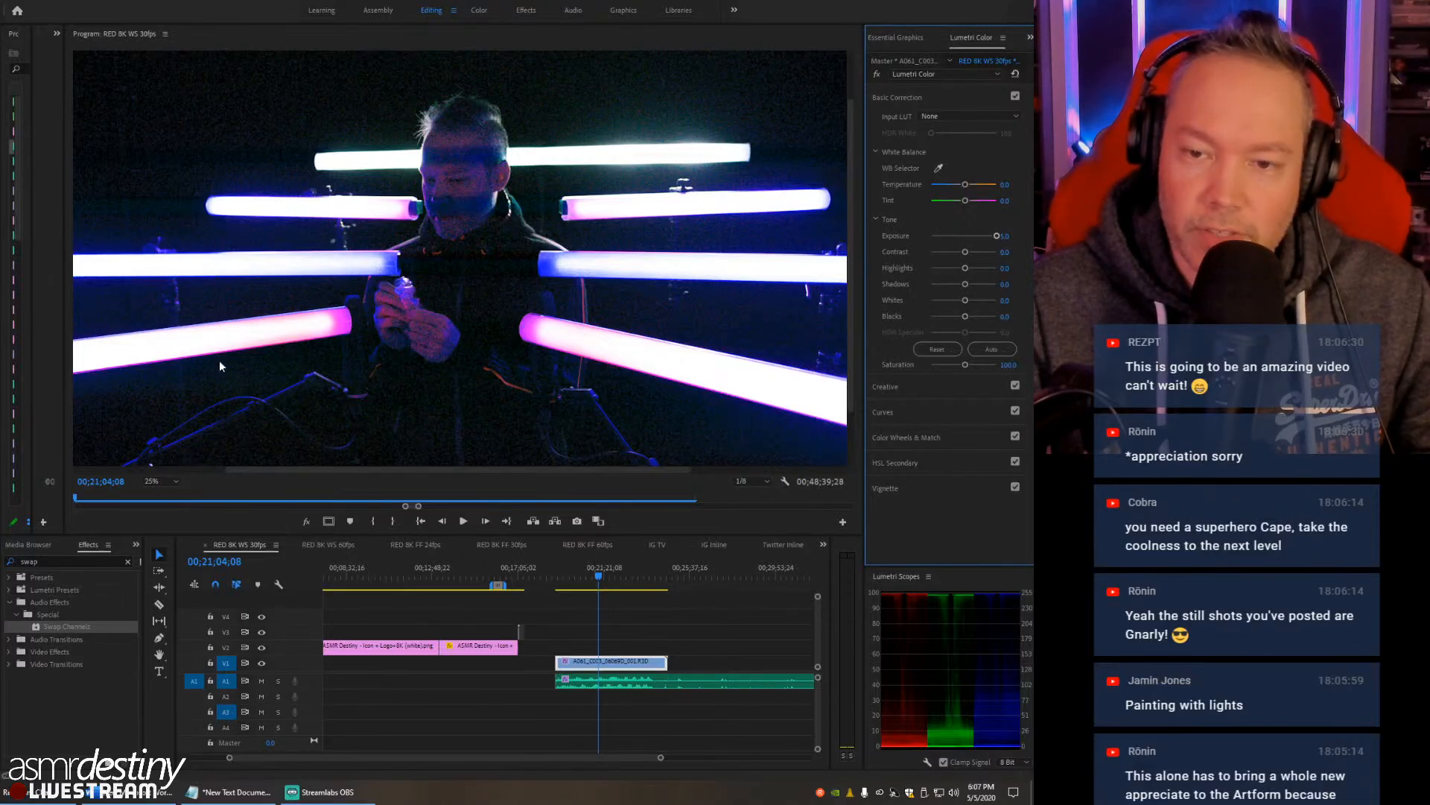
drag(994, 234, 1000, 234)
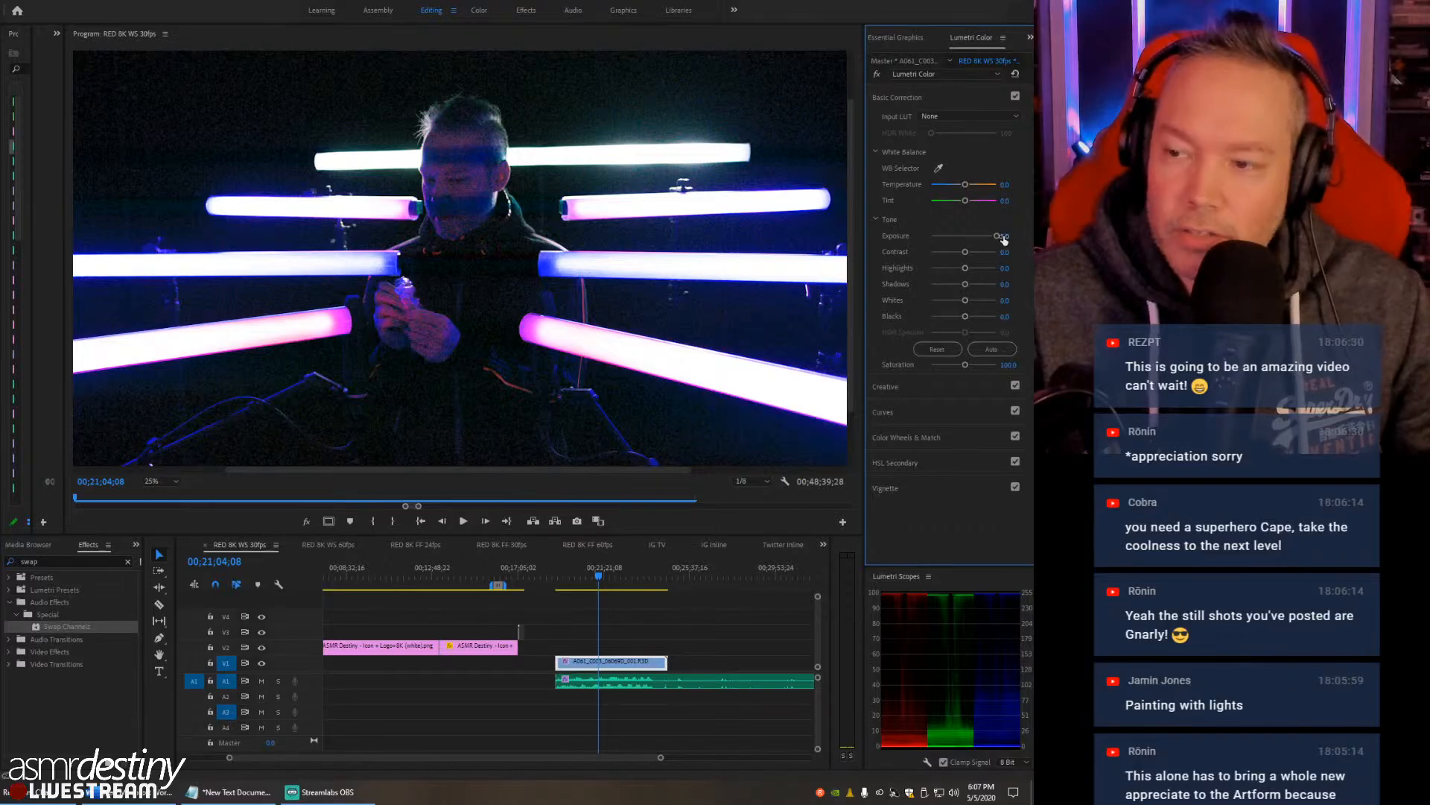
text(0)
key(Return)
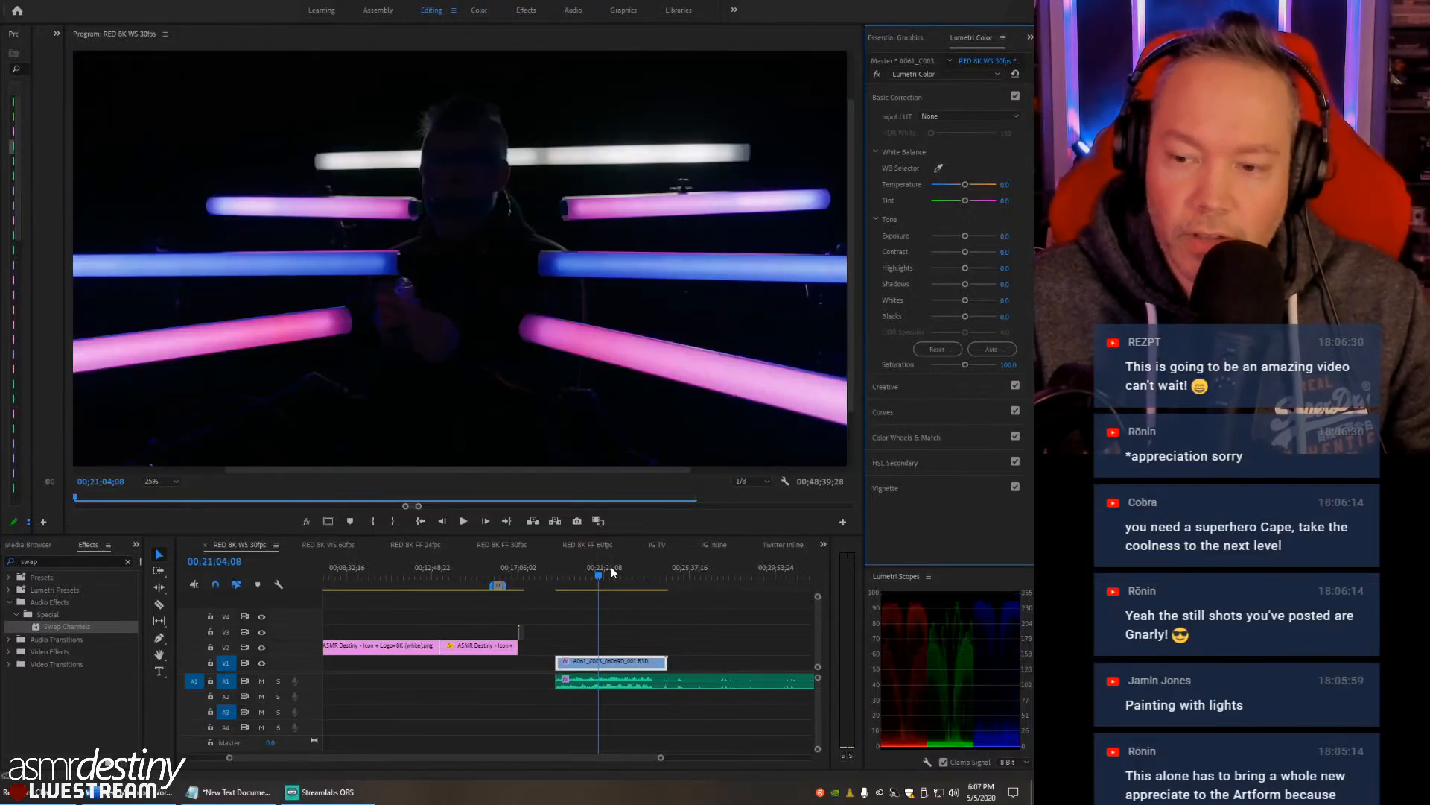
- Solo audio track A1
click(279, 681)
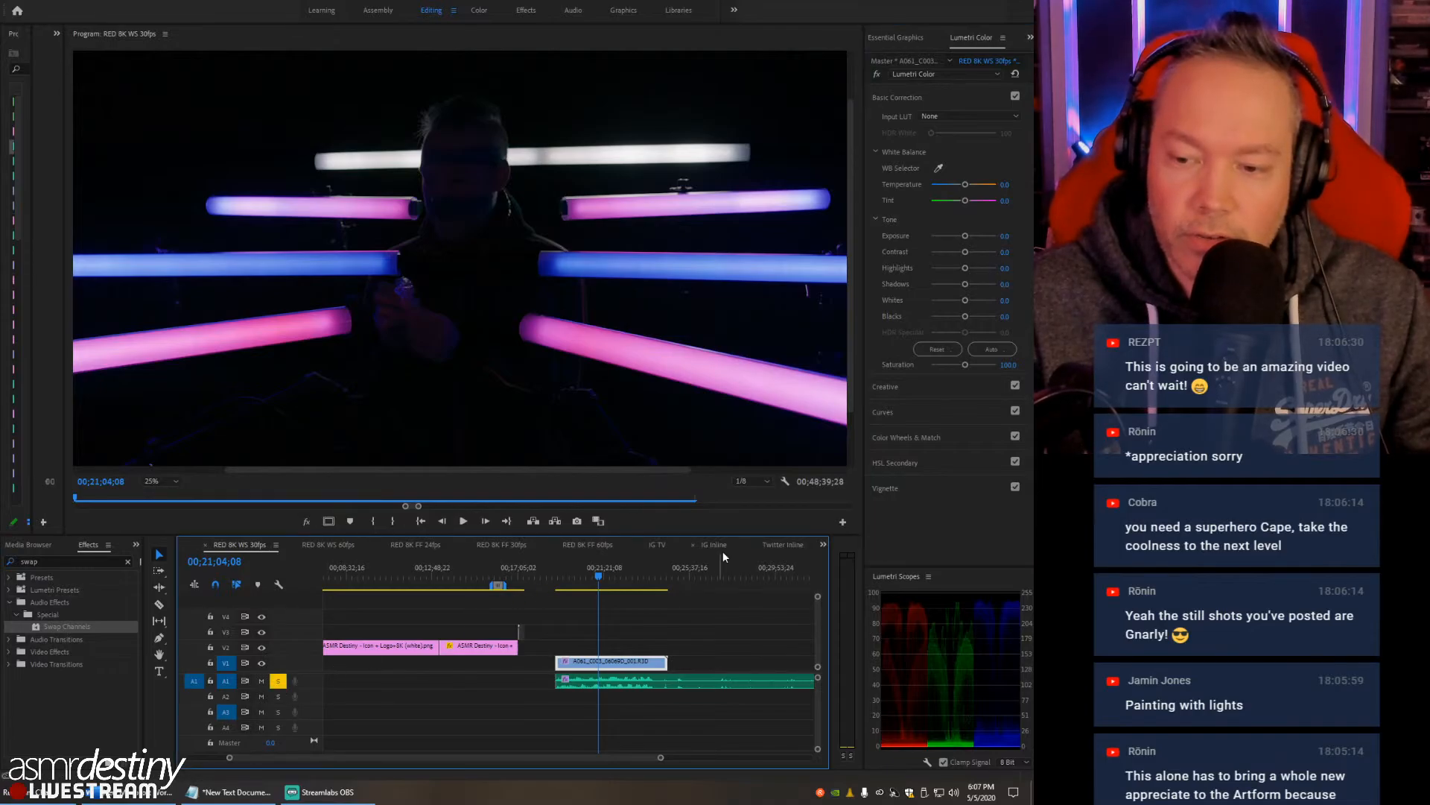
- Turn off solo on audio track A1, mute the track and play the sequence
click(277, 681)
click(261, 679)
key(space)
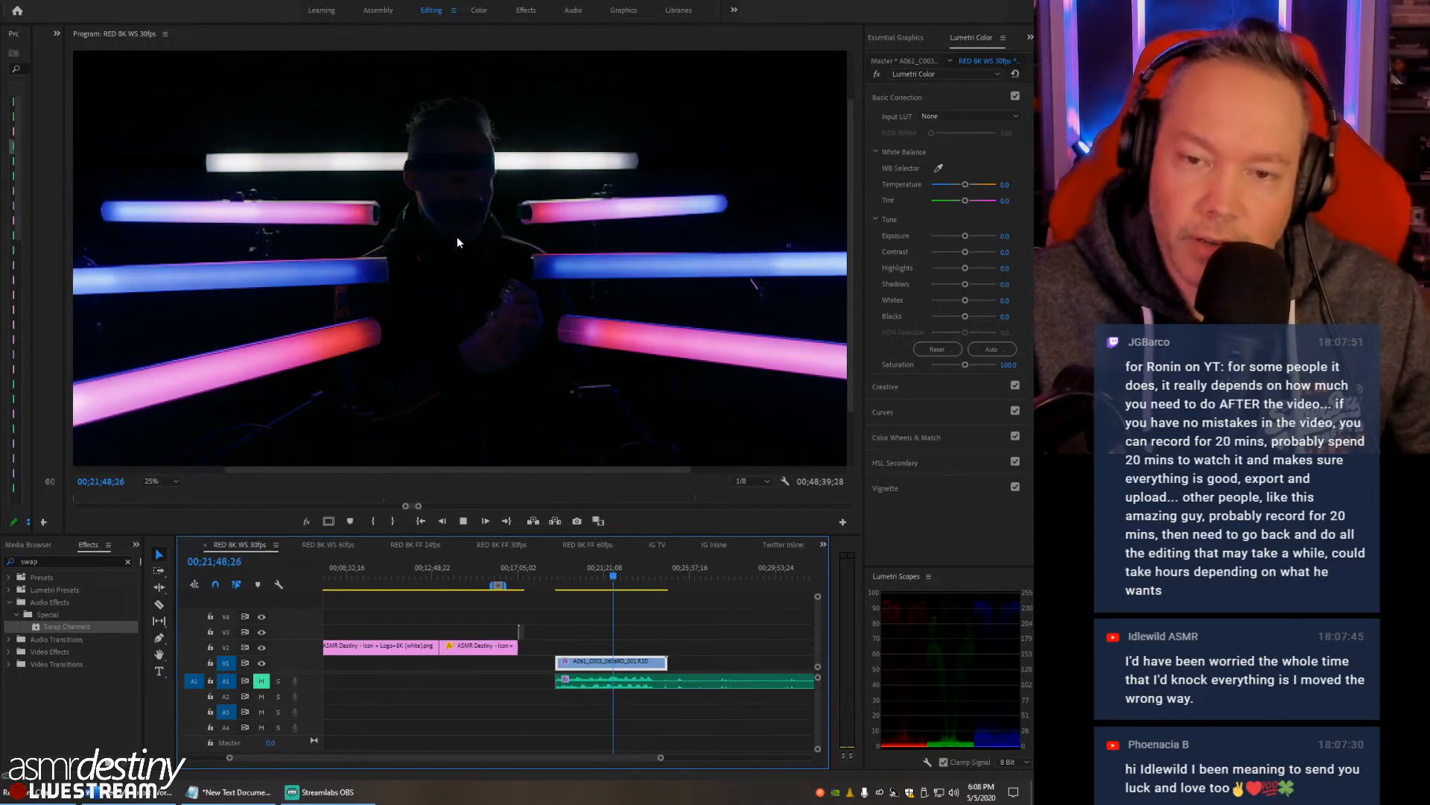
- Set the program monitor zoom to Fit and unmute audio track A1 during playback
click(176, 482)
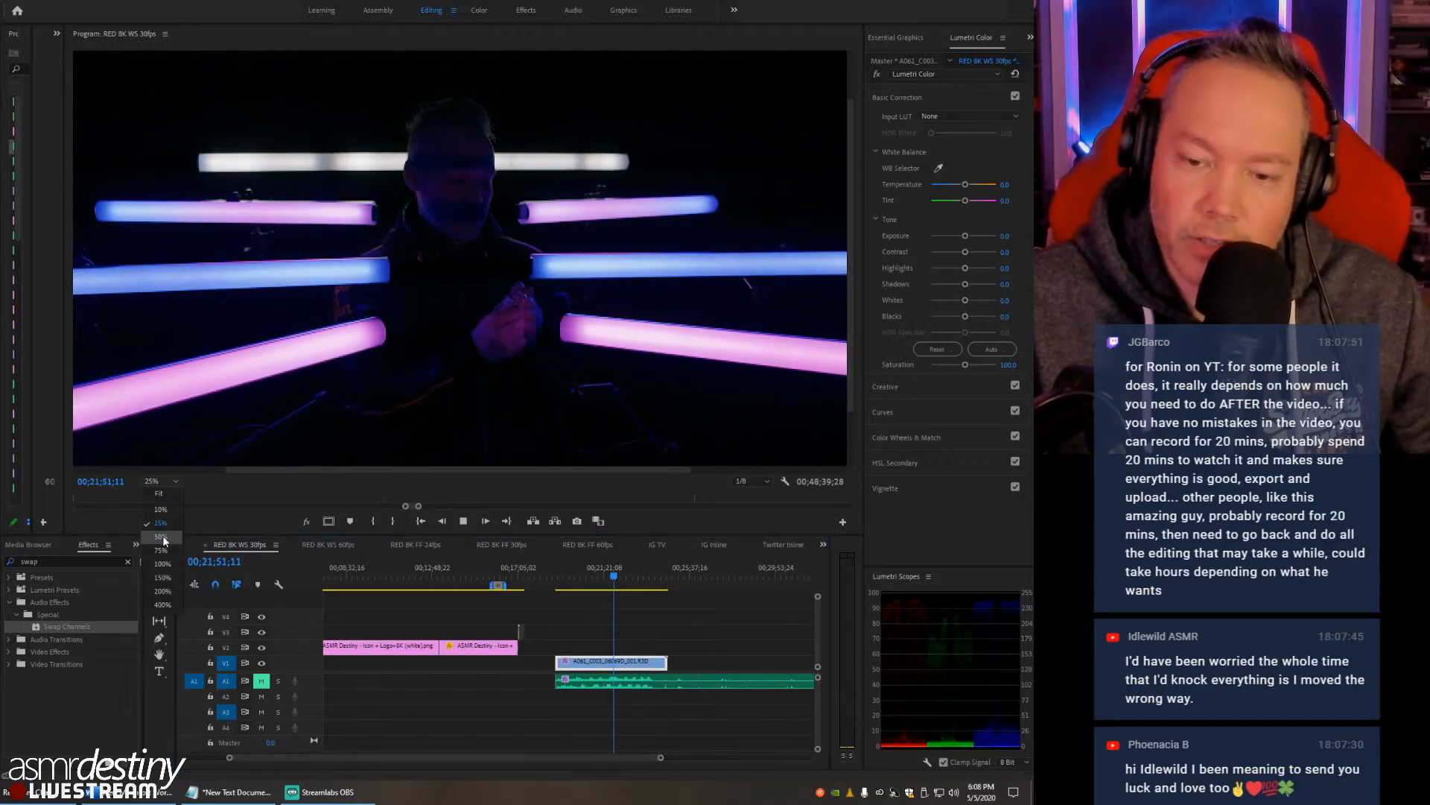
click(169, 494)
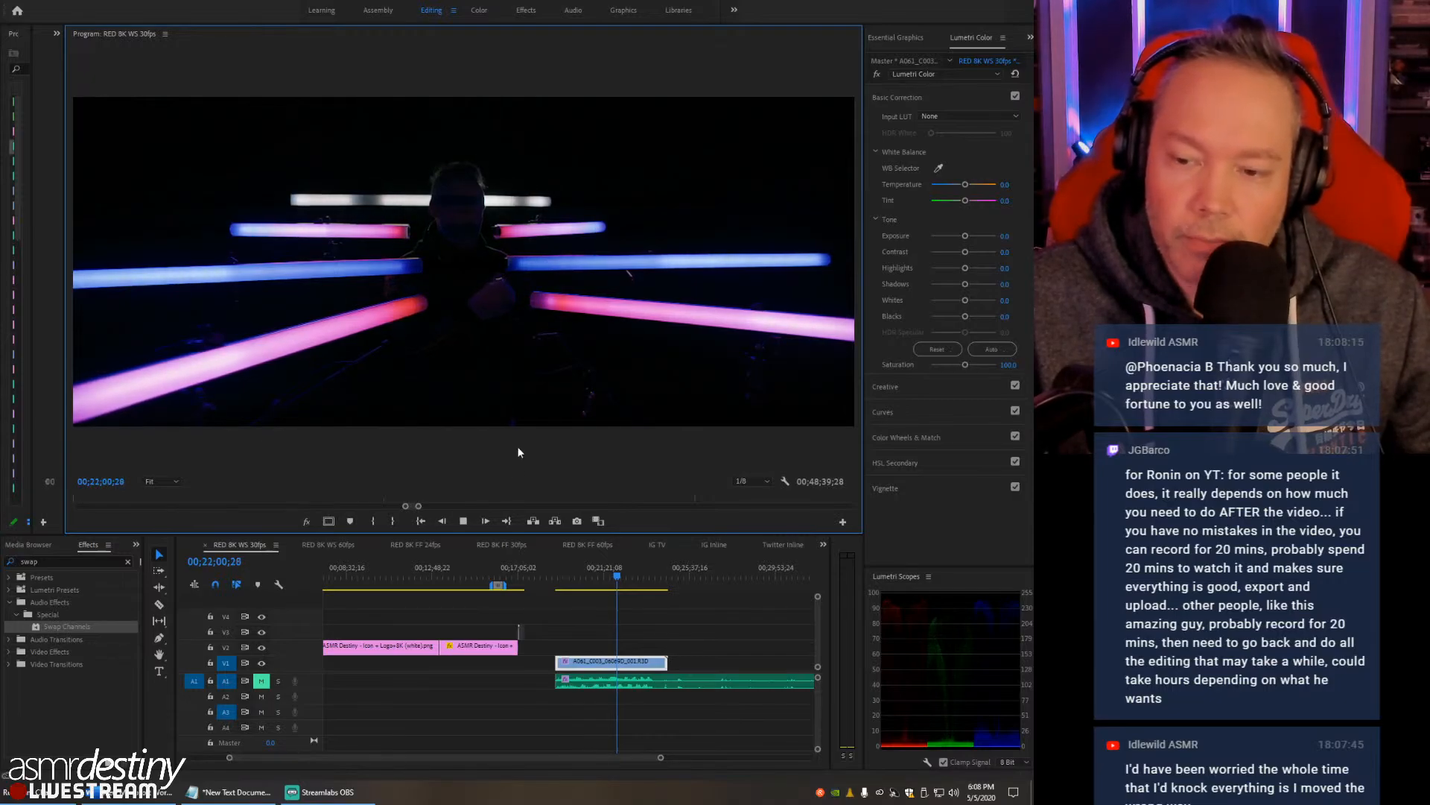
click(260, 681)
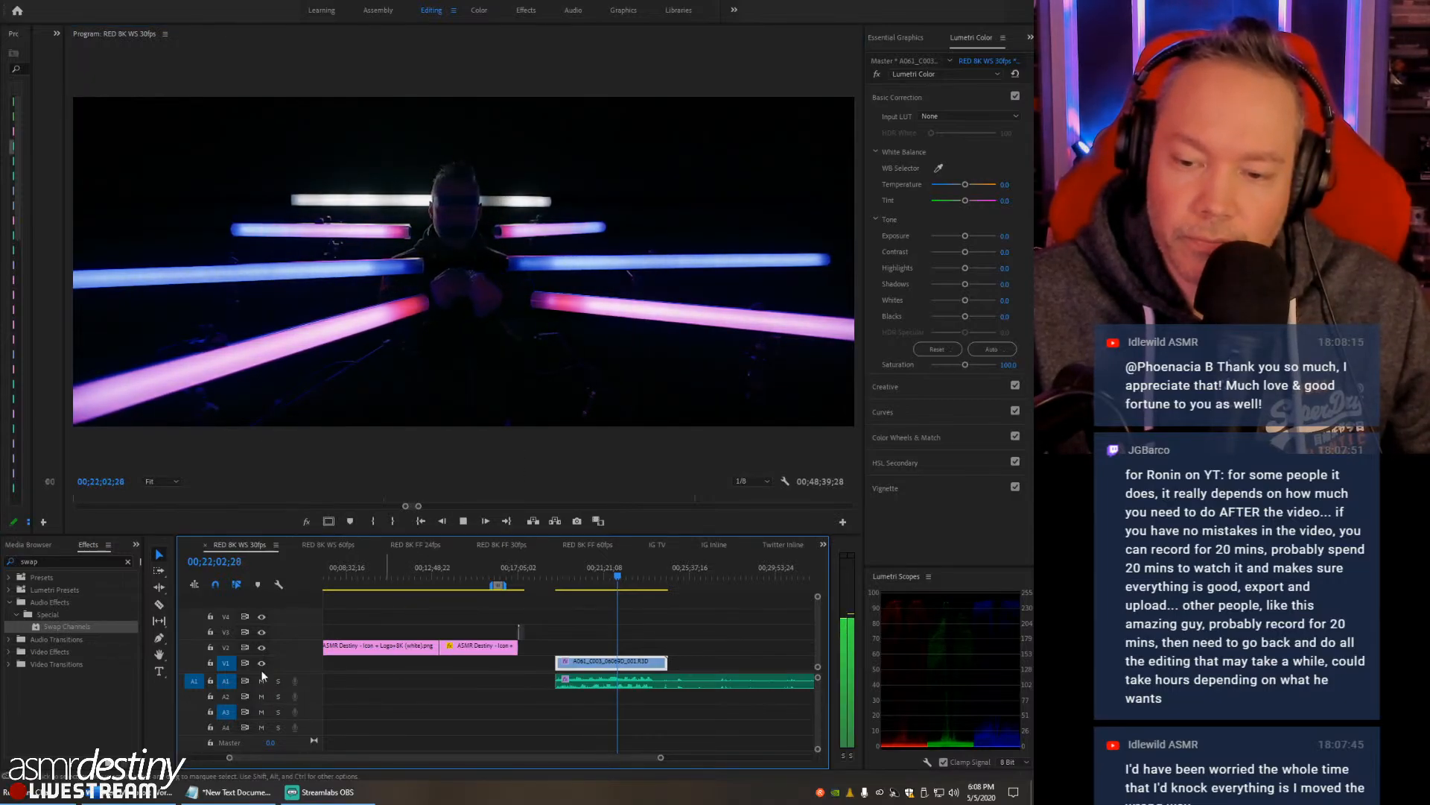
key(alt+Tab)
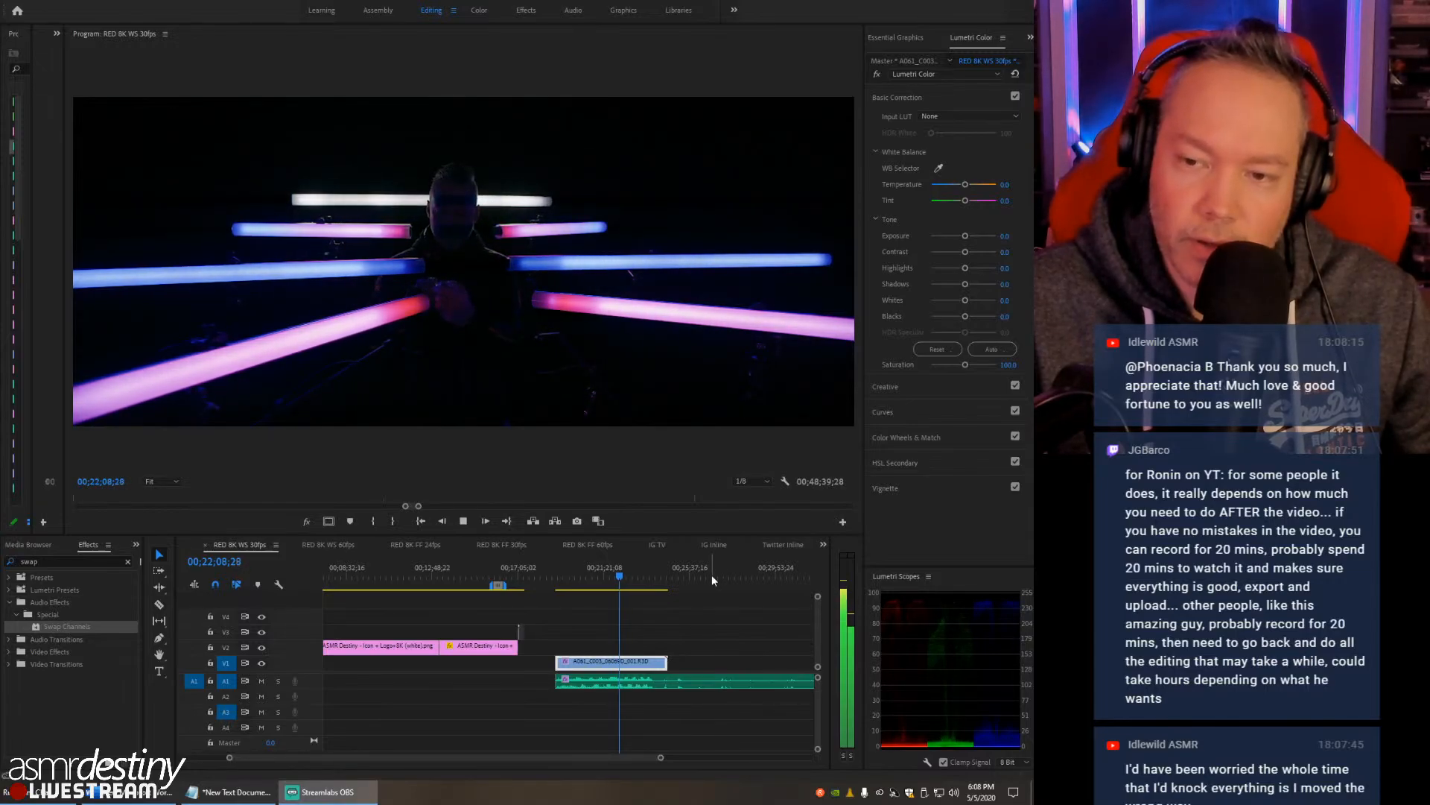
- Park the playhead at 00;21;35;20 and reveal the effect controls with the RED clip's master source settings
click(609, 575)
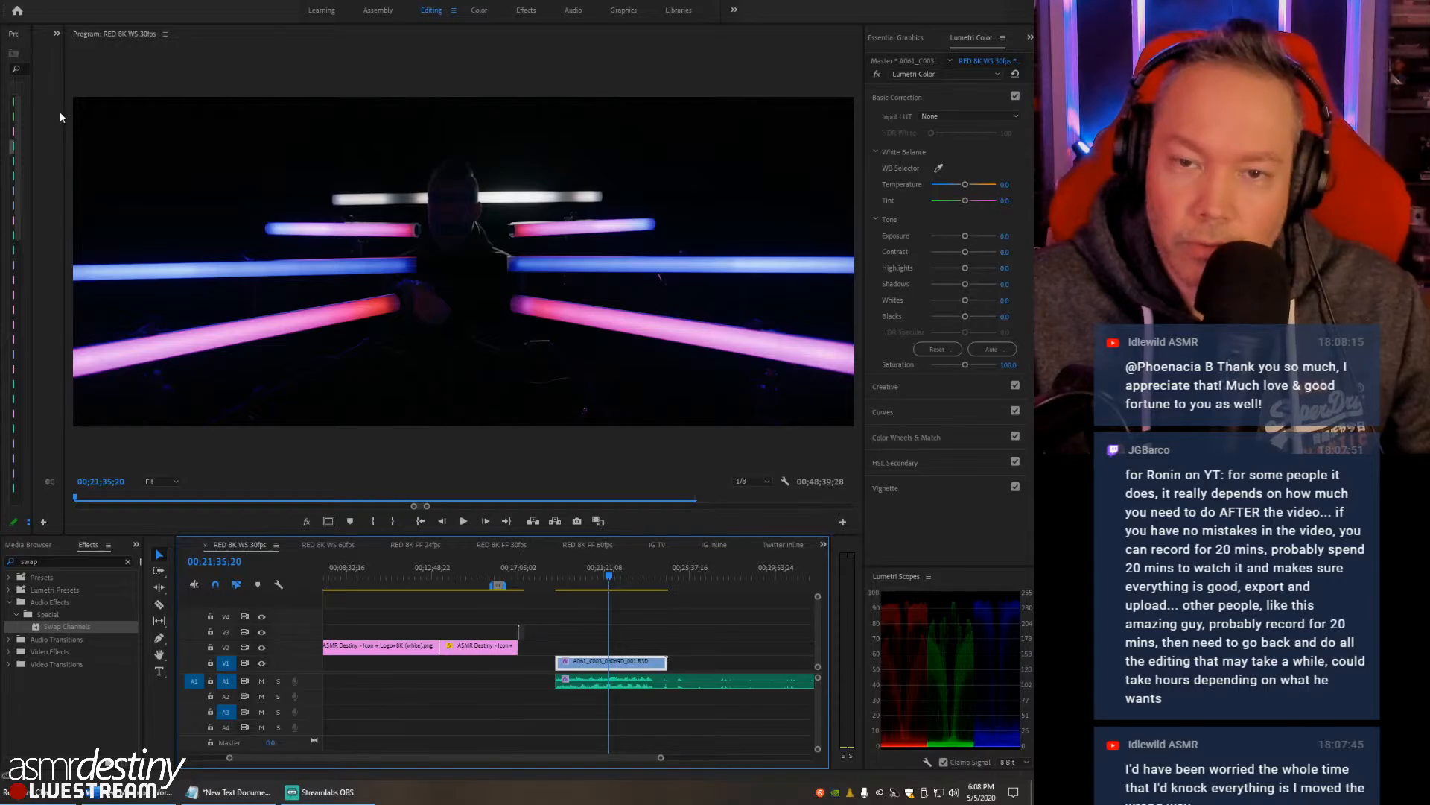
drag(63, 112, 291, 130)
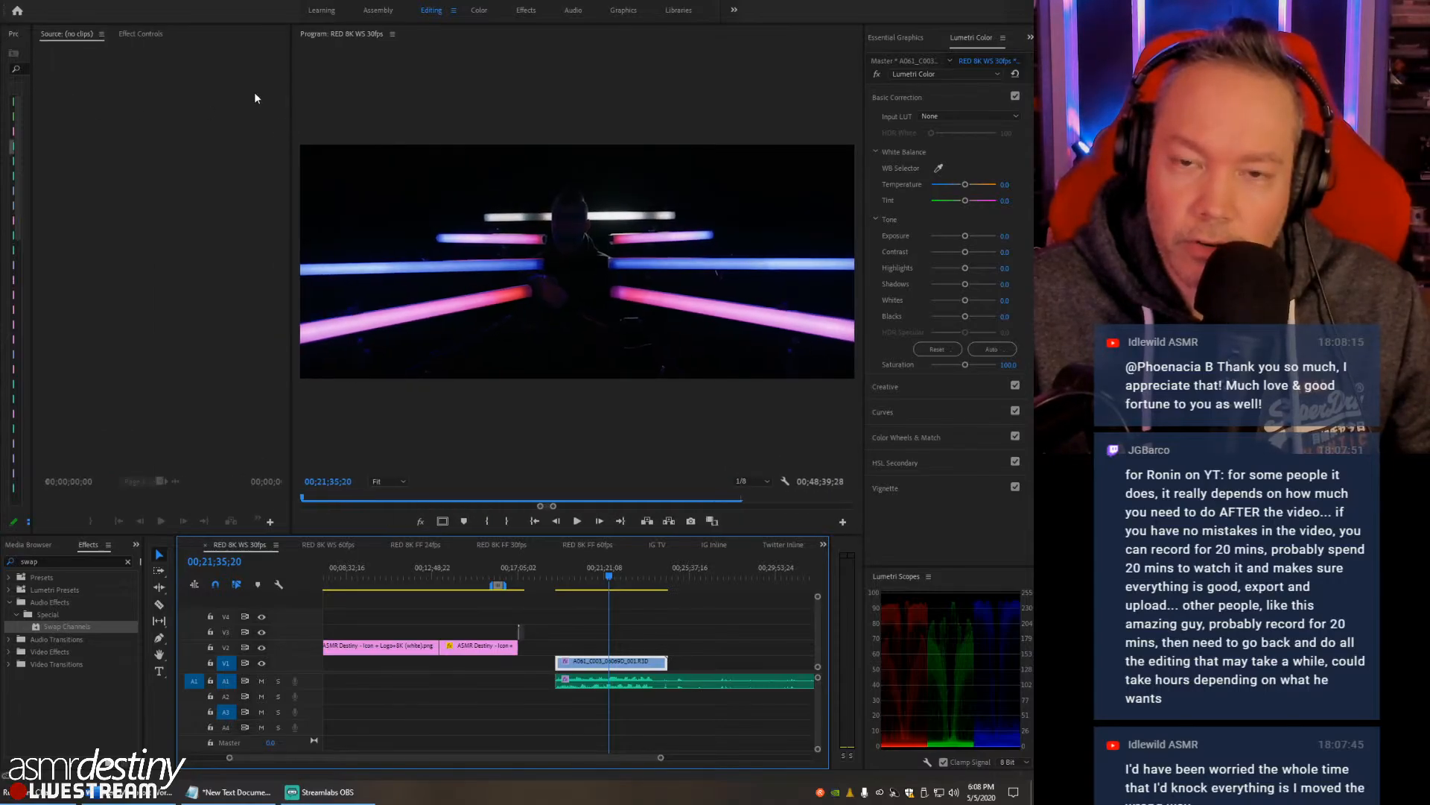
drag(291, 75, 206, 51)
click(141, 34)
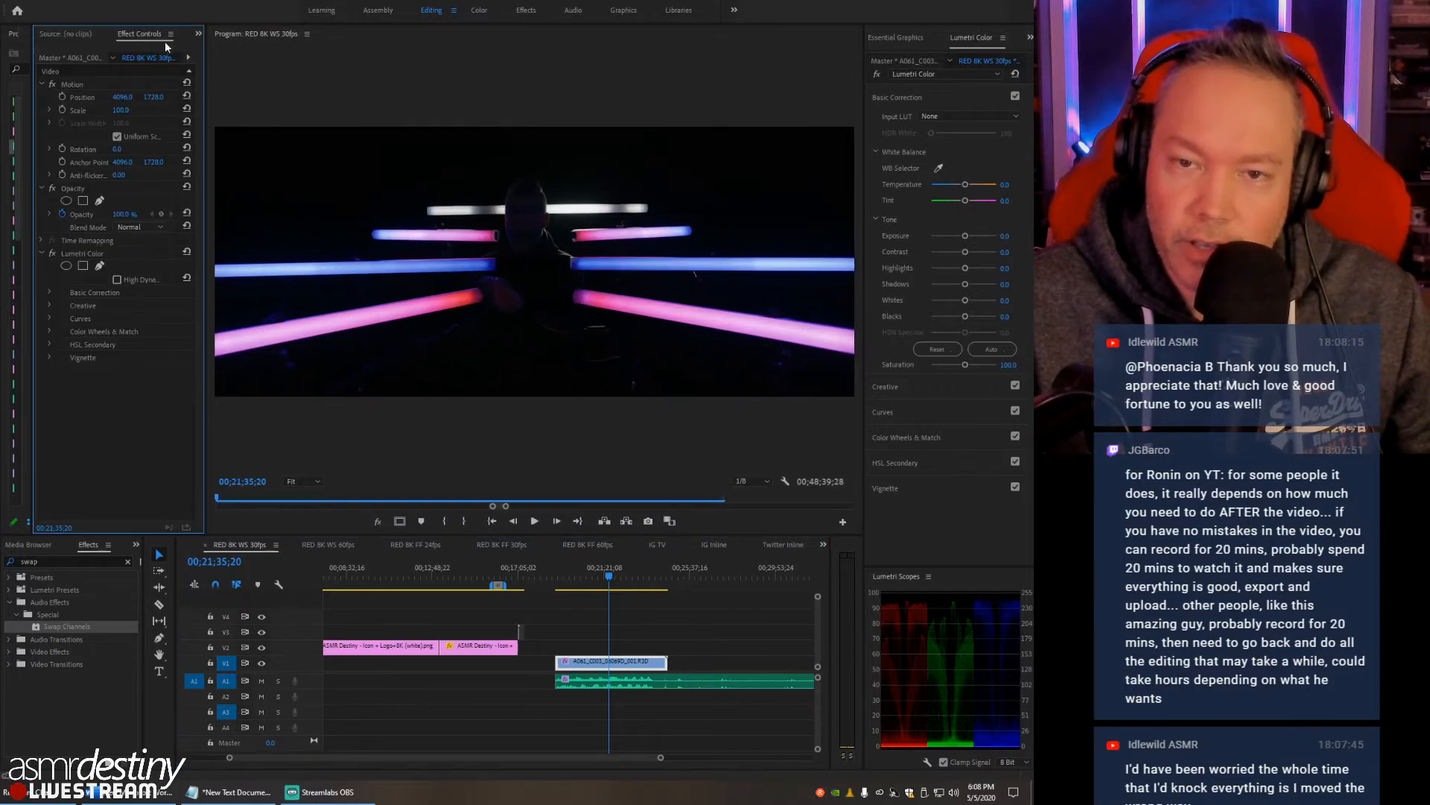
click(66, 57)
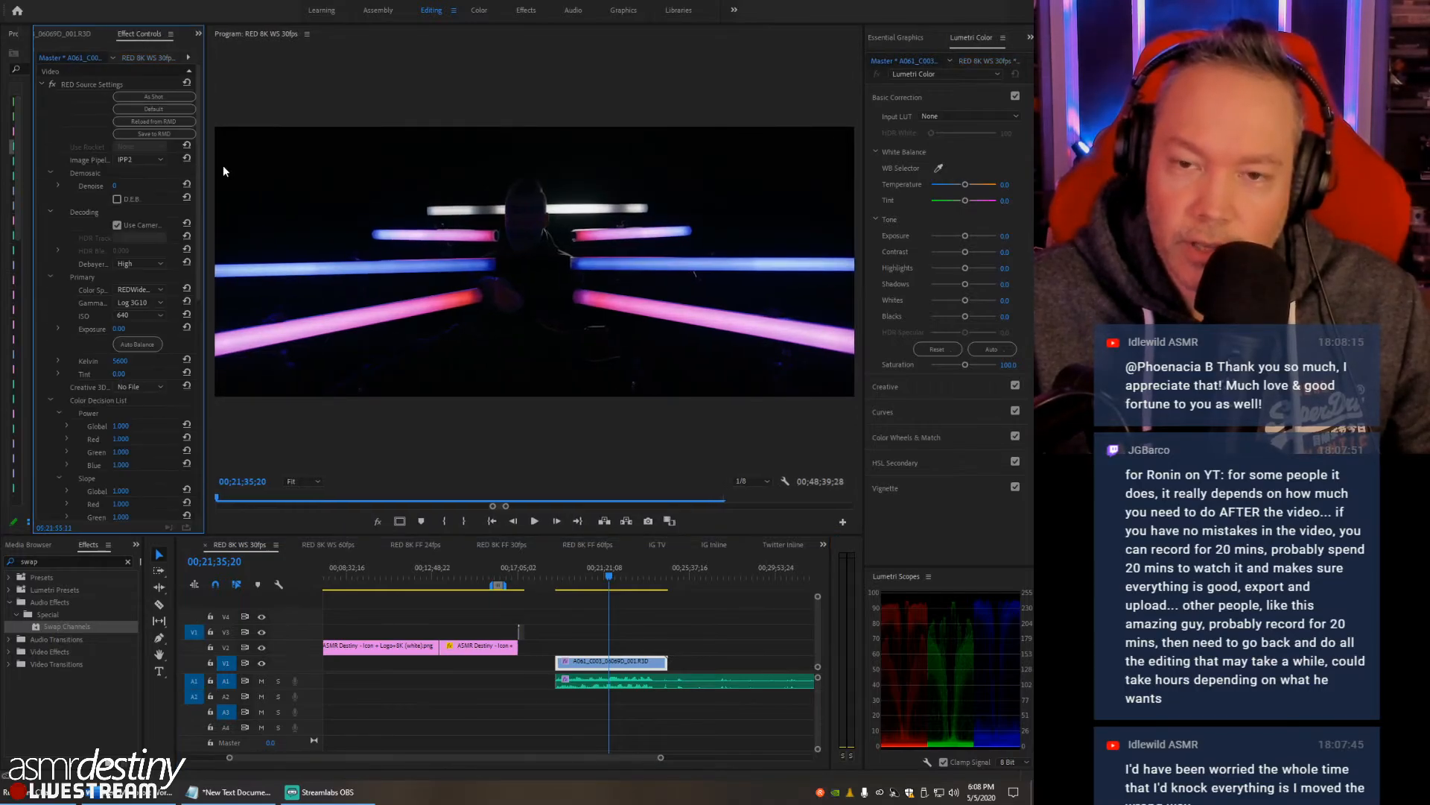
- Enable D.E.B. and set the ISO to 1280 in the clip's RED source settings
click(117, 200)
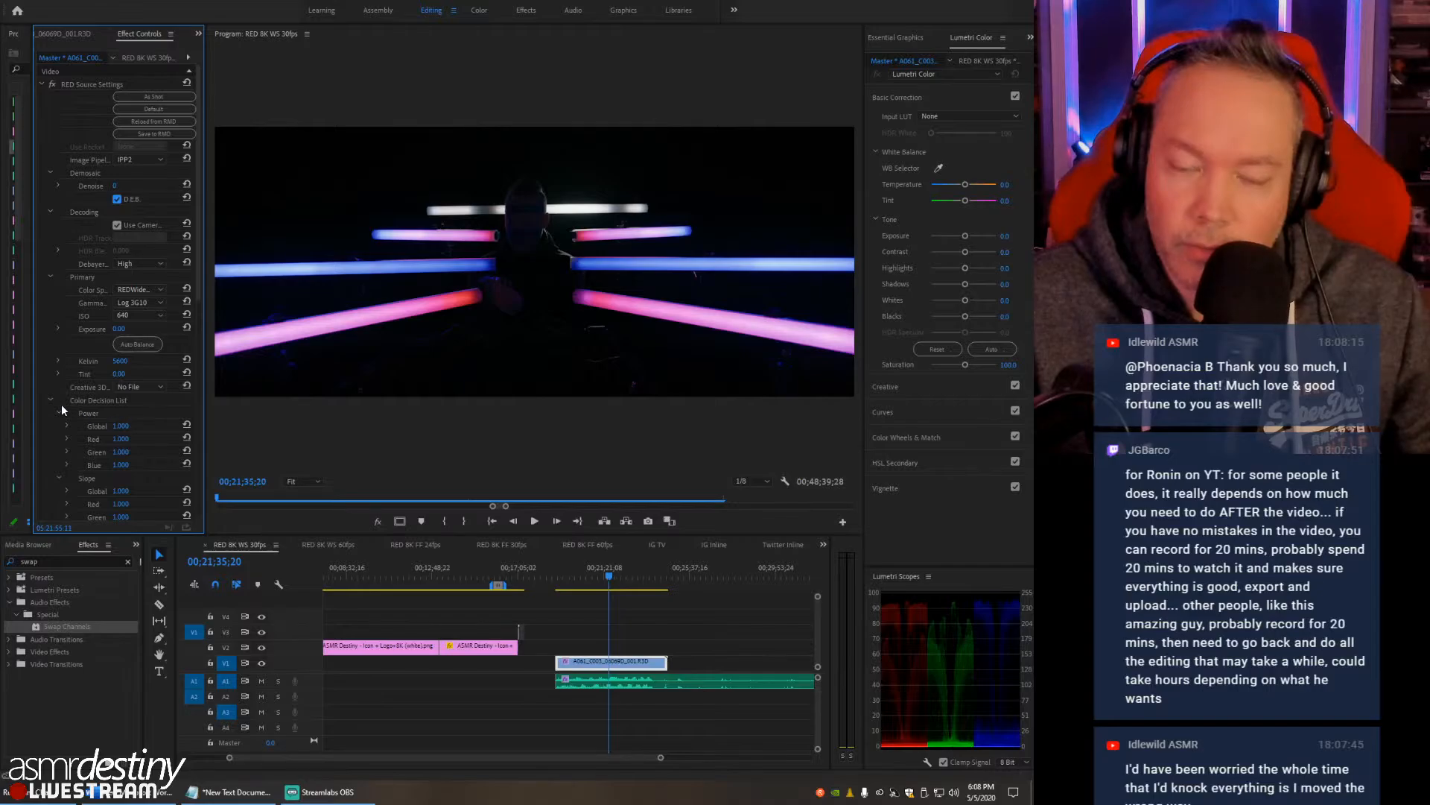
scroll(63, 406, down, 3)
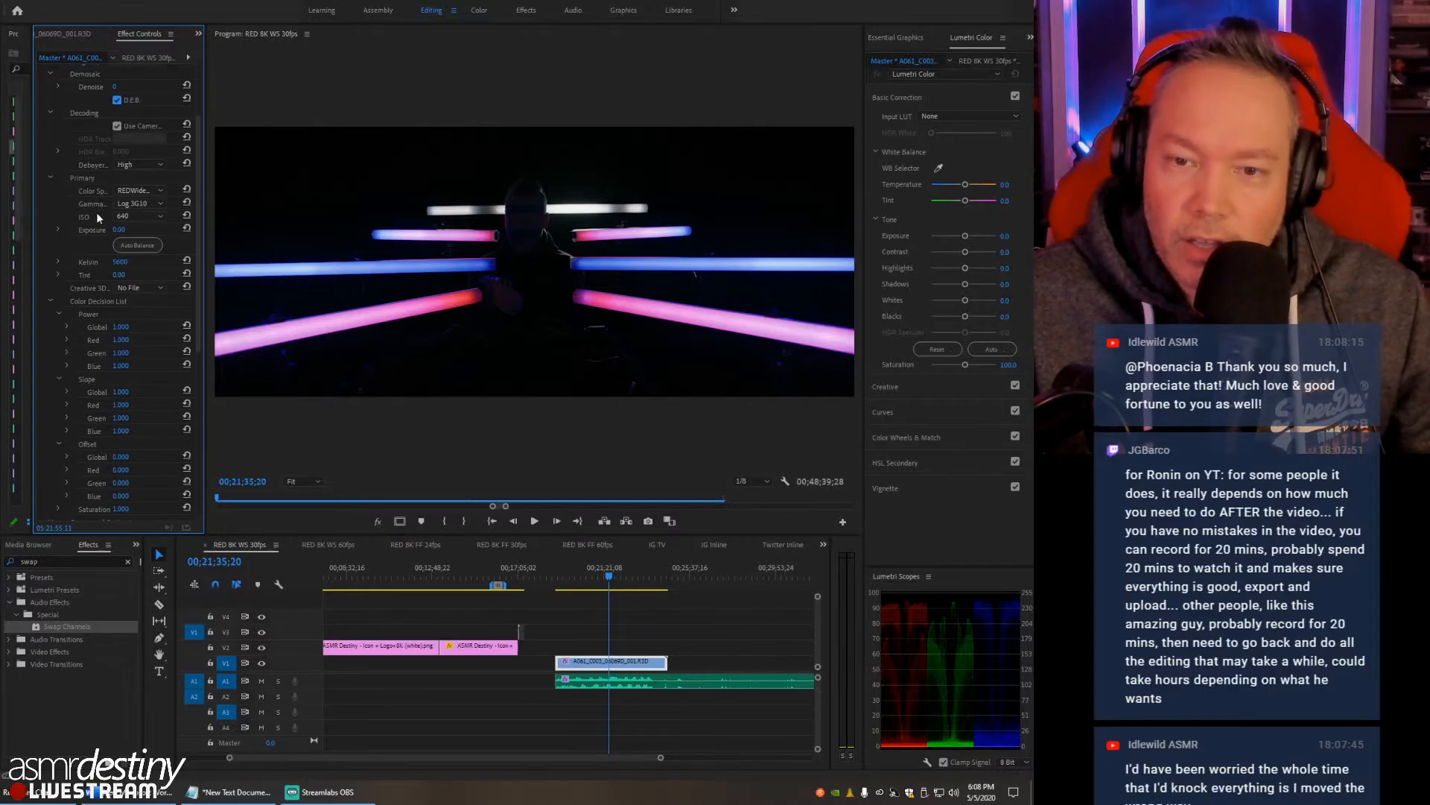
click(158, 217)
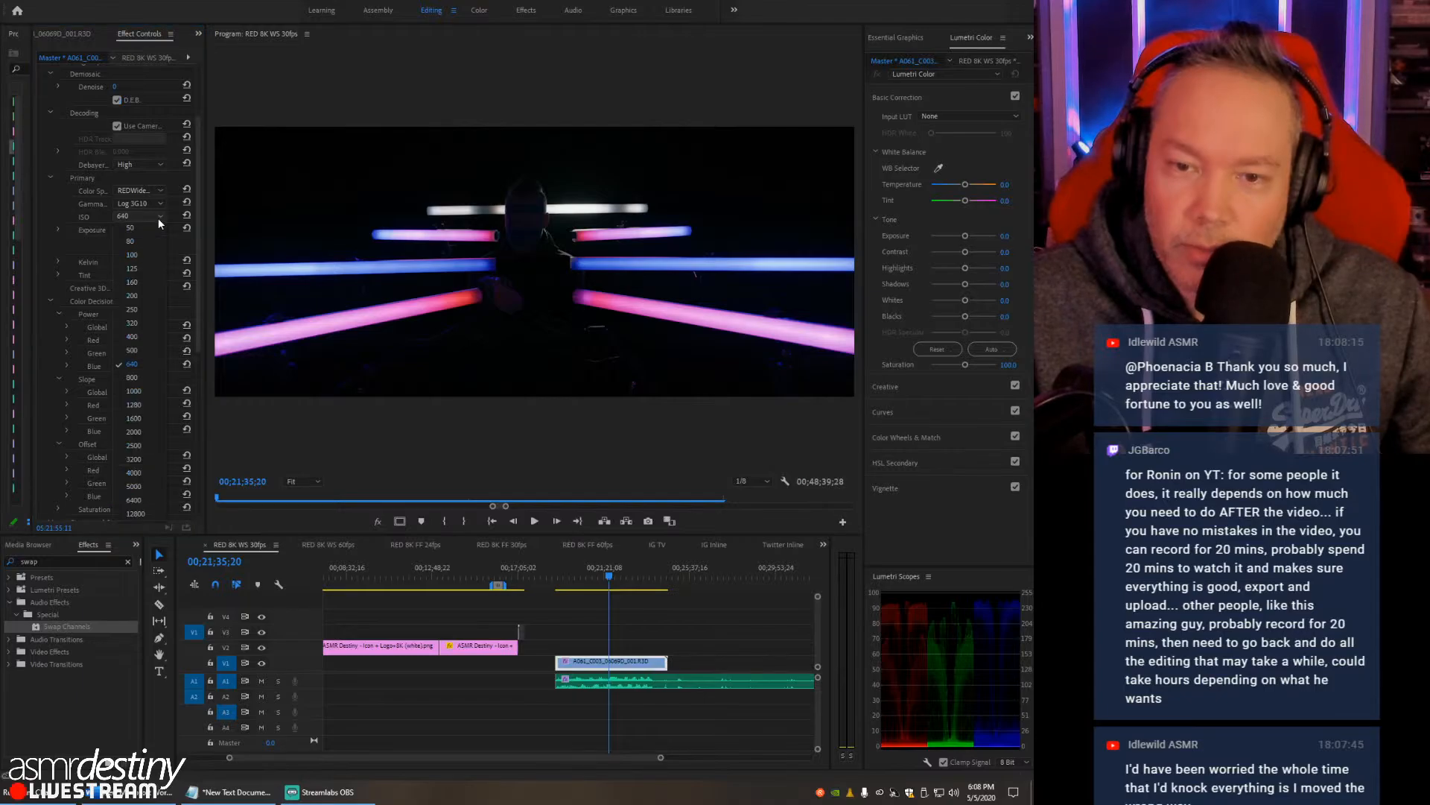
click(146, 406)
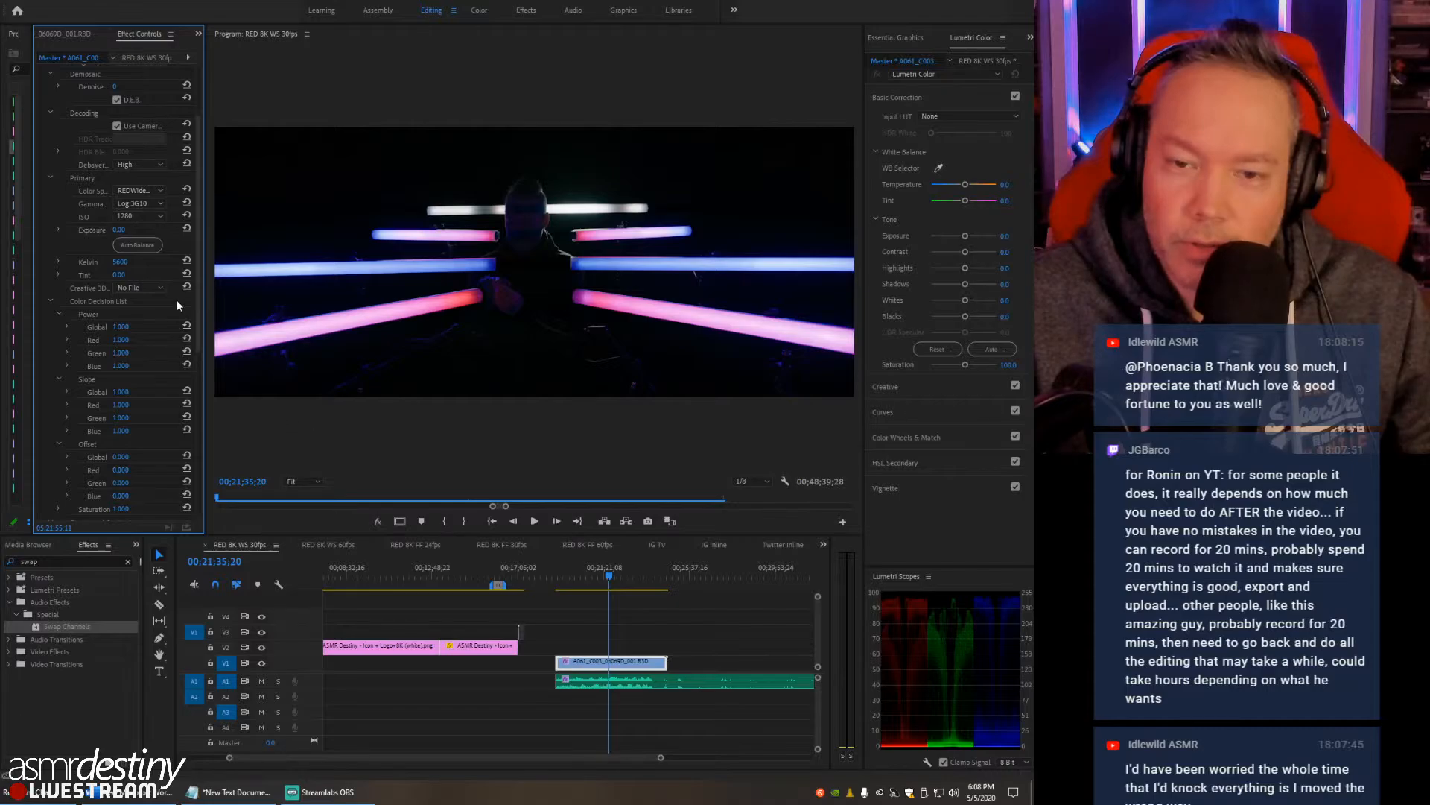
- Play the RED clip from 00;20;08;24 for a couple of seconds to check the image
drag(599, 570, 580, 571)
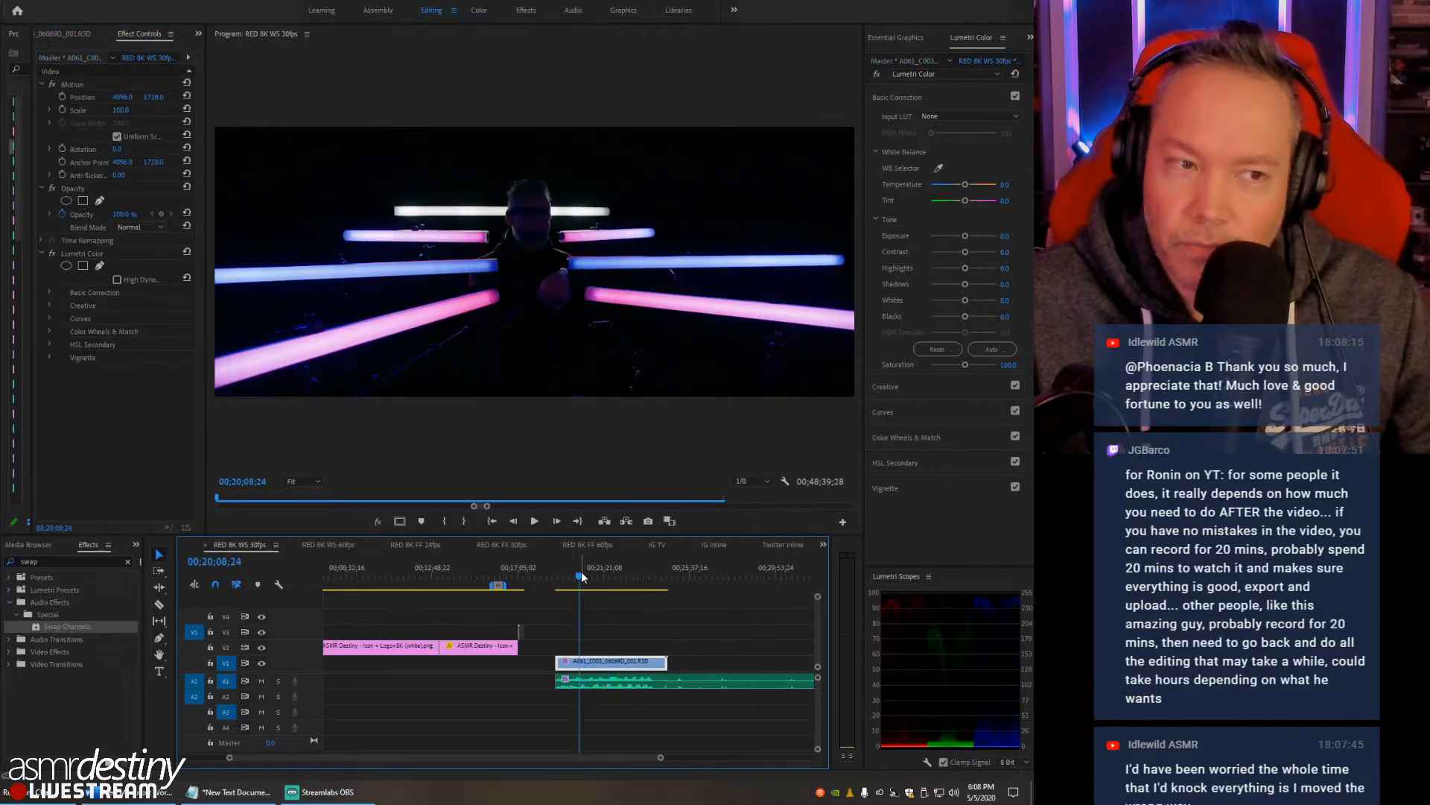
key(space)
key(space)
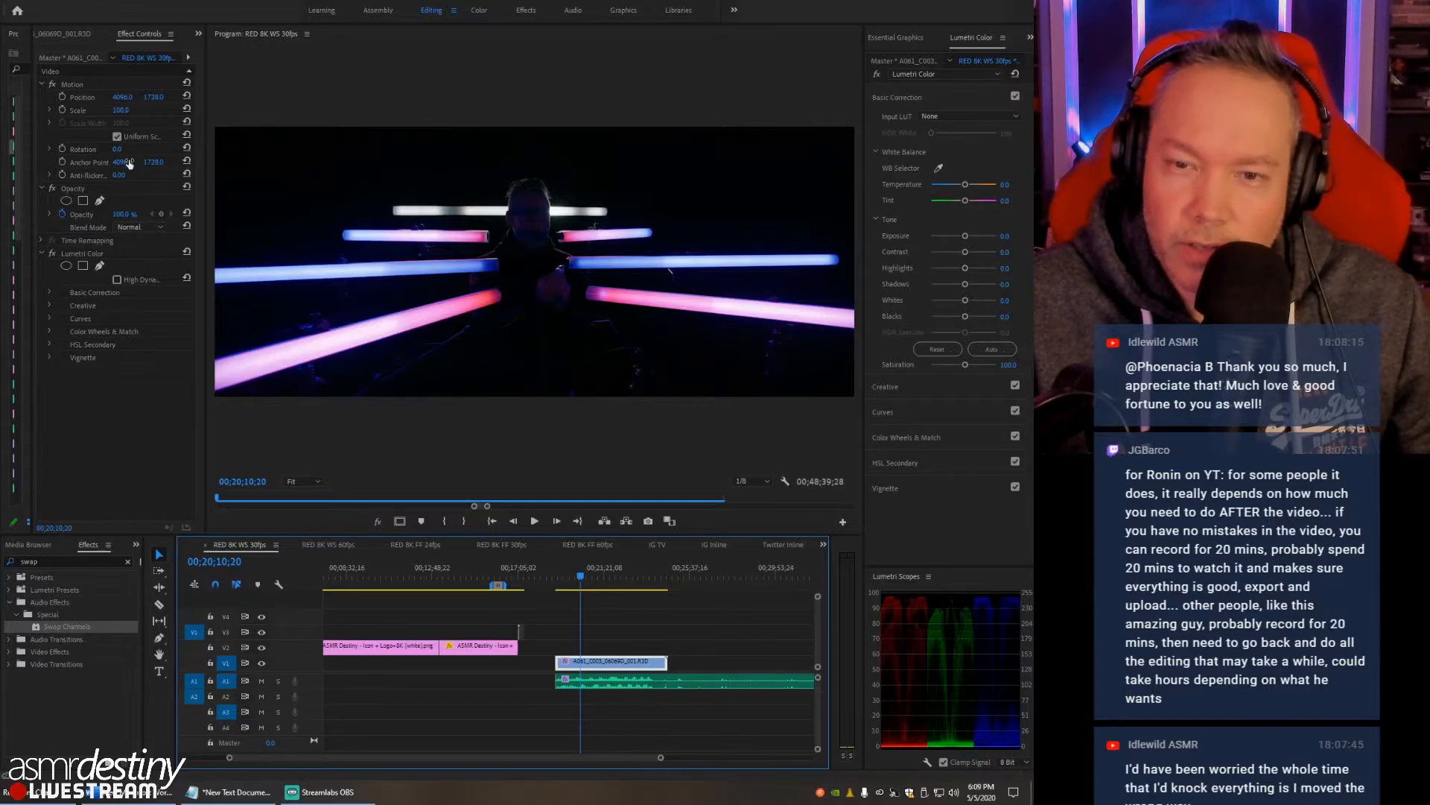
- Compare the RED clip at ISO 640 in its master source settings and return the ISO to 1280
click(75, 58)
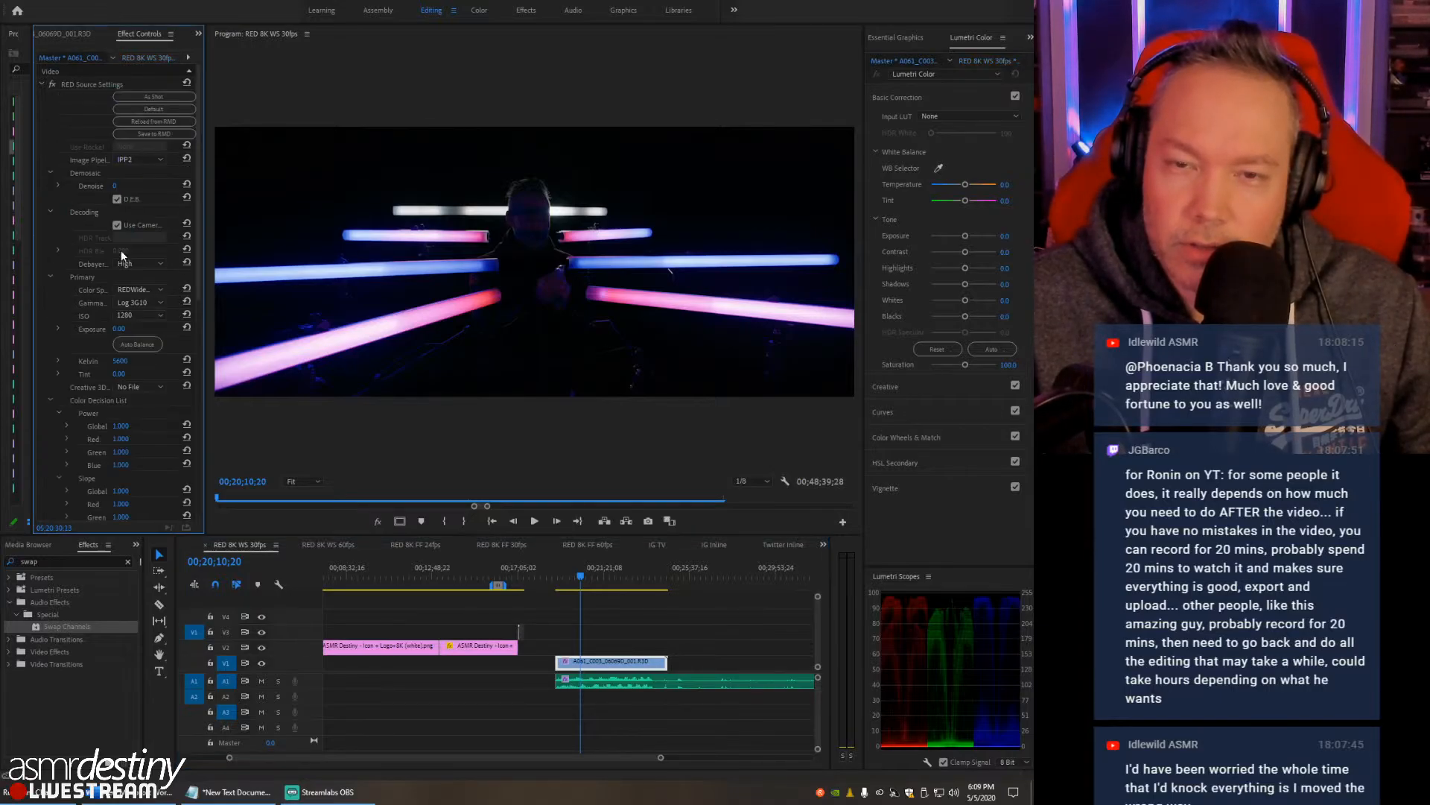
click(142, 318)
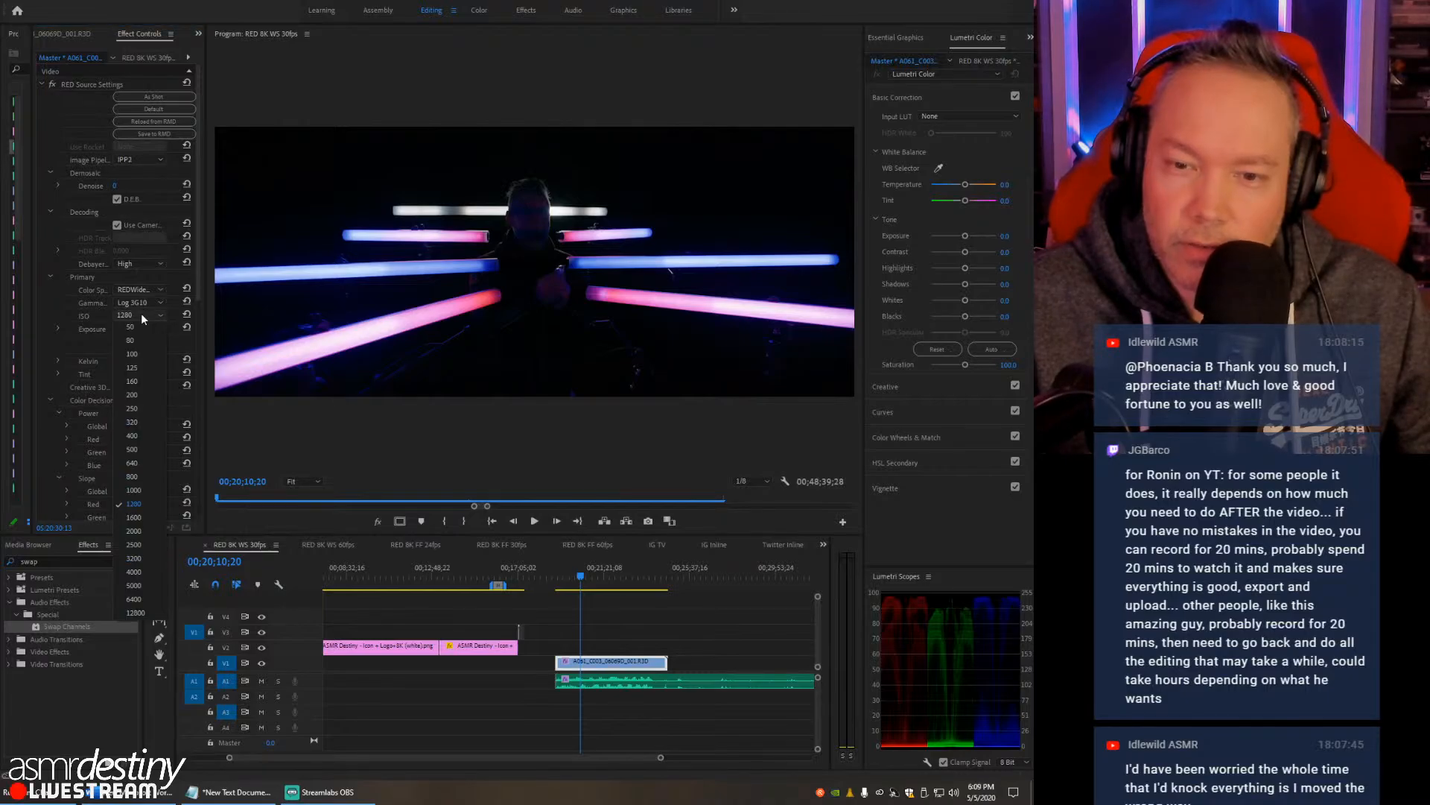
click(146, 462)
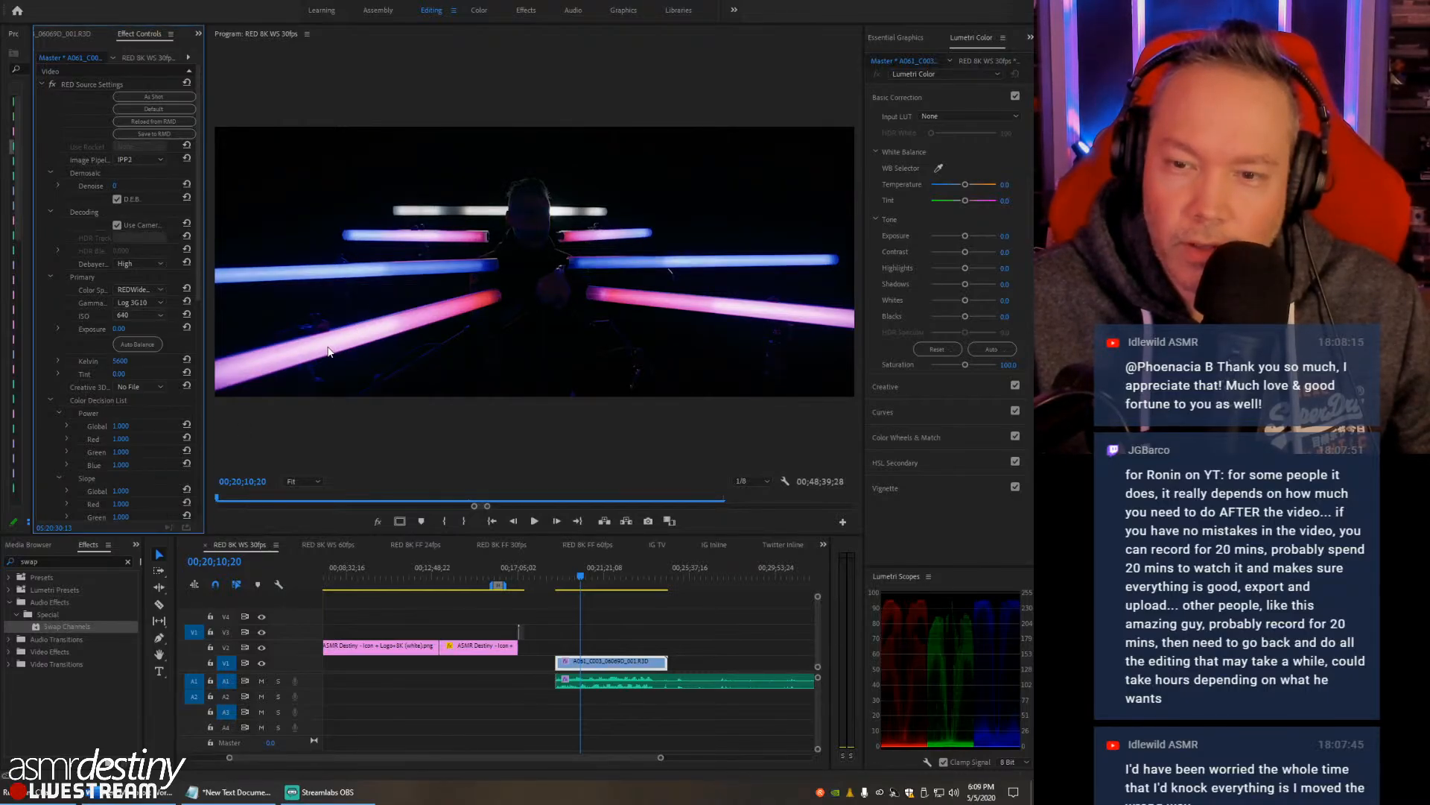
click(146, 315)
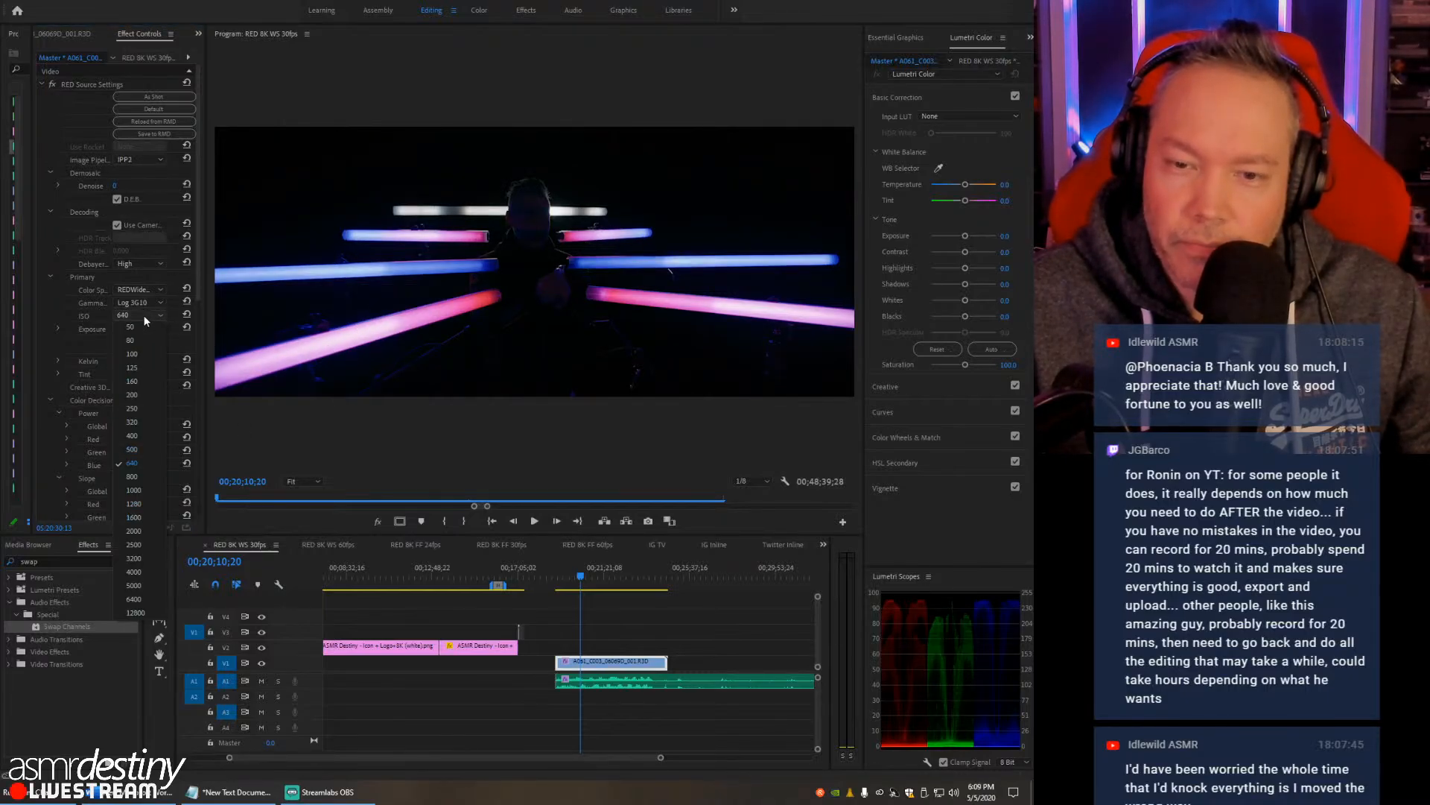
click(145, 503)
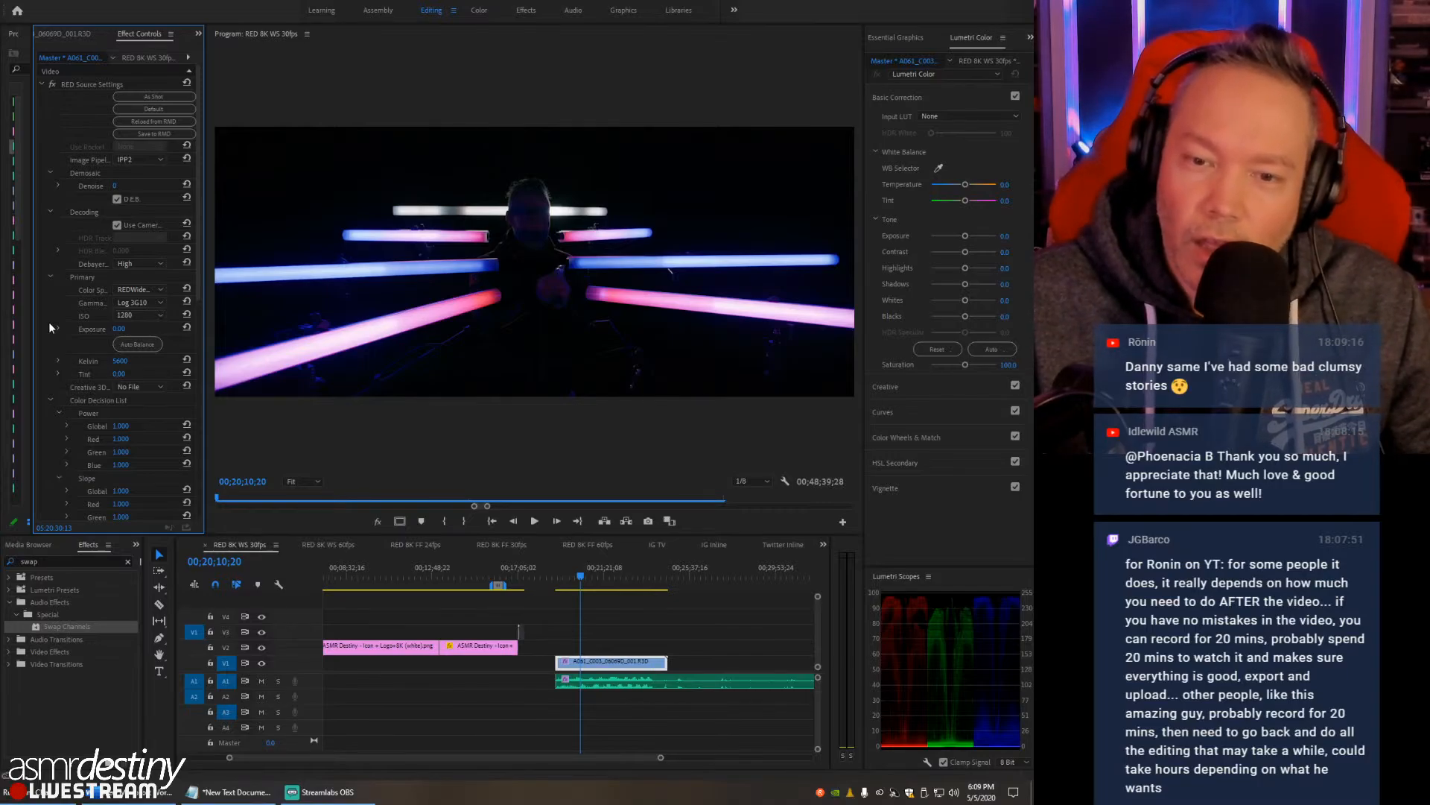
- Preview the output tone map of the RED clip at High and return it to Low
scroll(47, 321, down, 12)
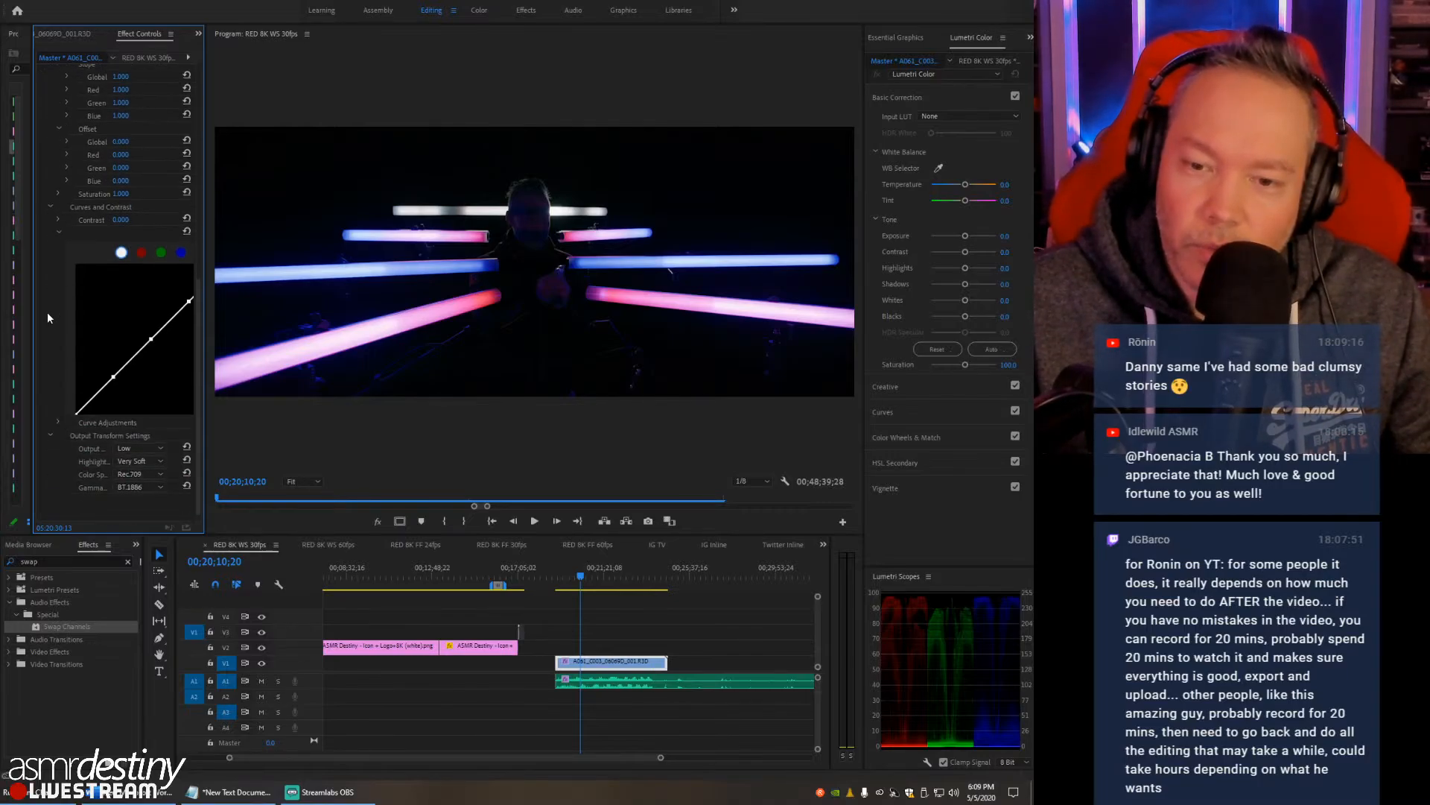
click(155, 444)
click(129, 481)
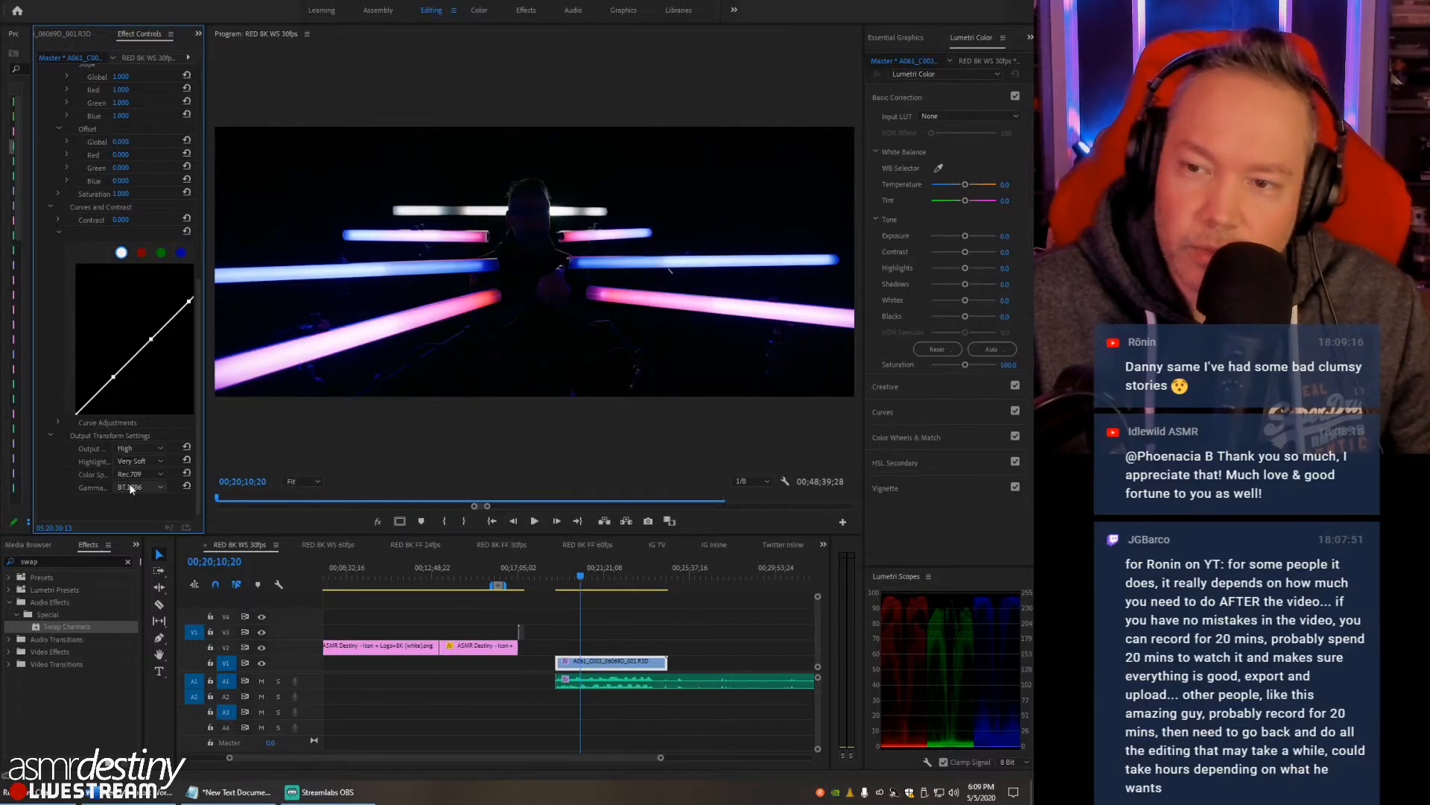
click(137, 448)
click(137, 459)
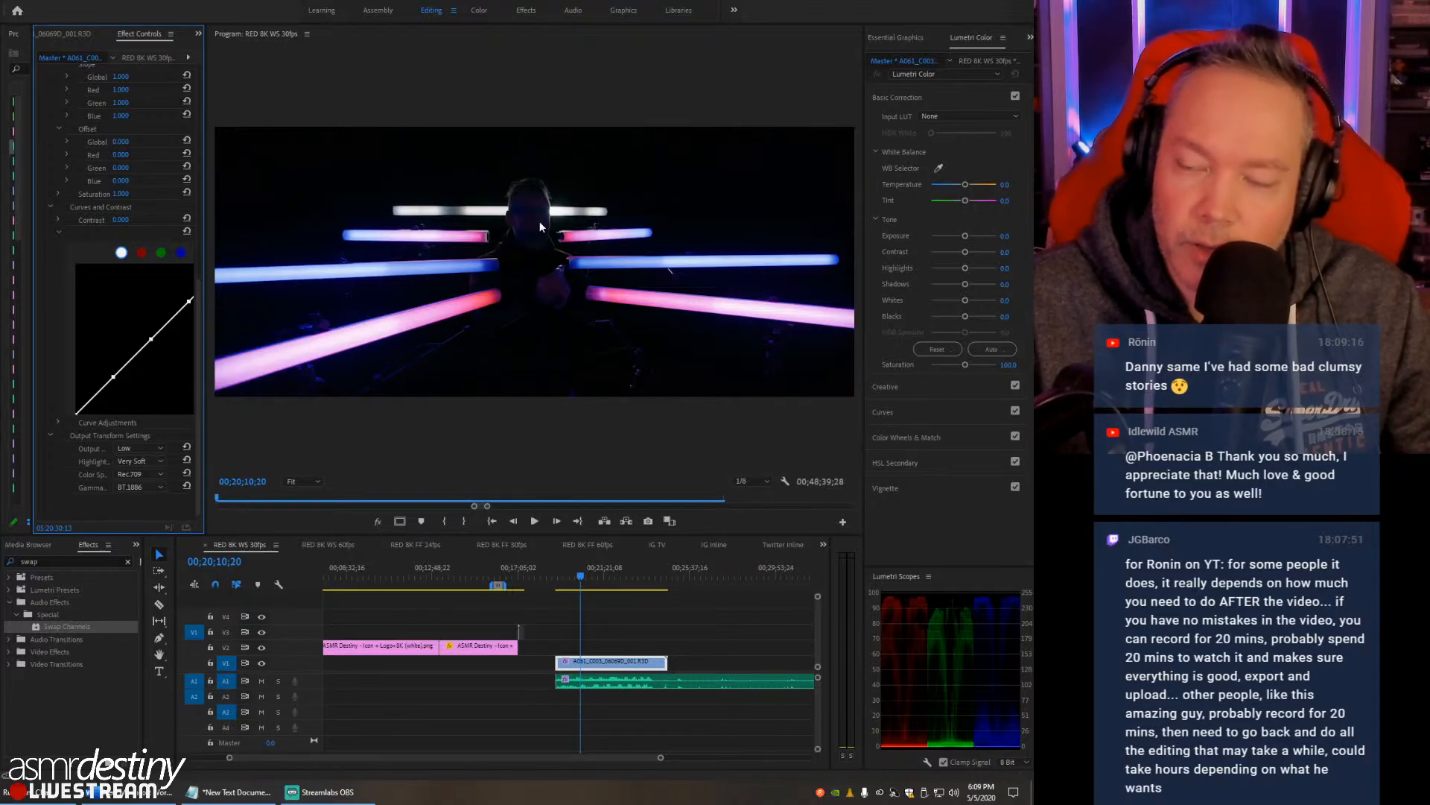
- Preview the output highlight roll-off at Hard and return it to Very Soft
click(144, 462)
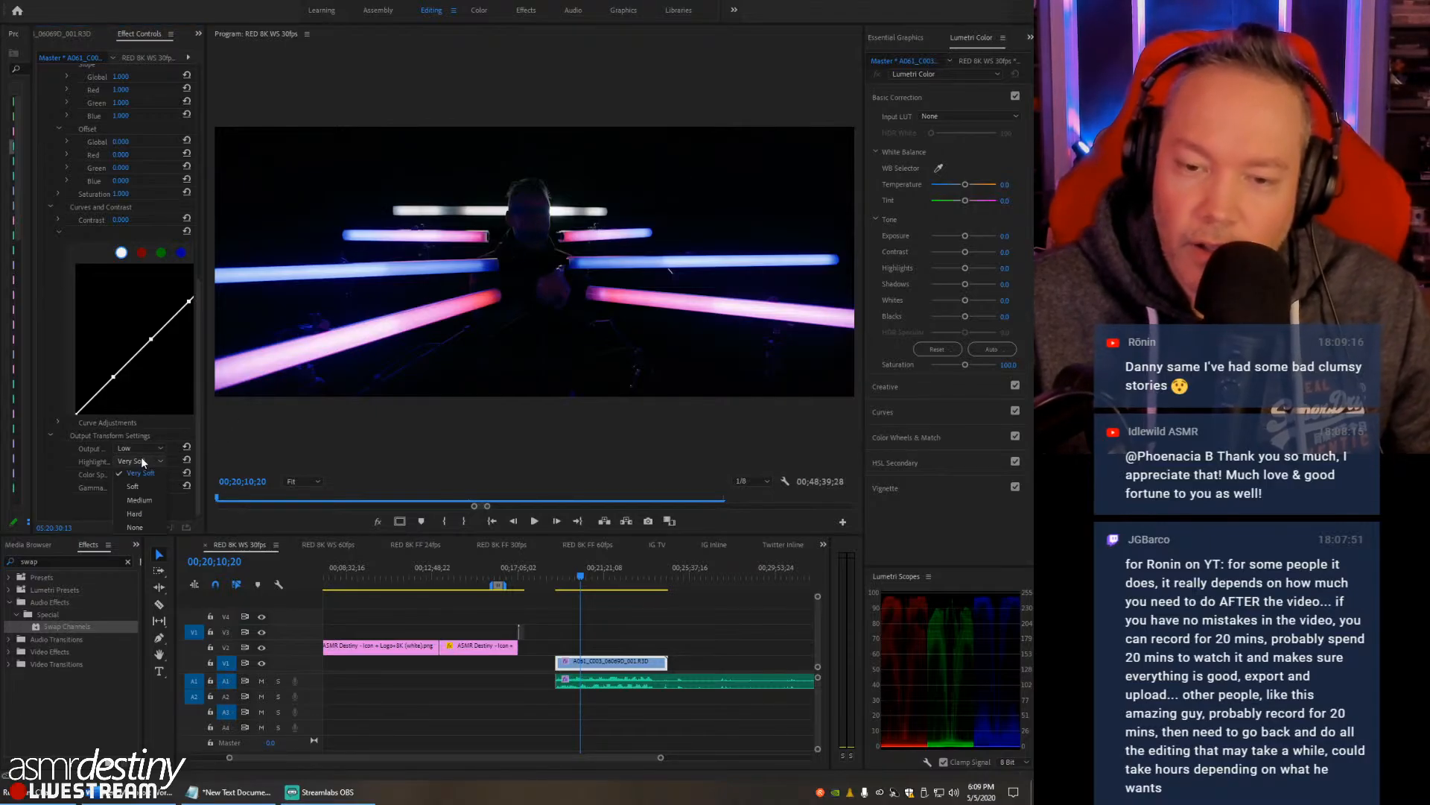
click(135, 513)
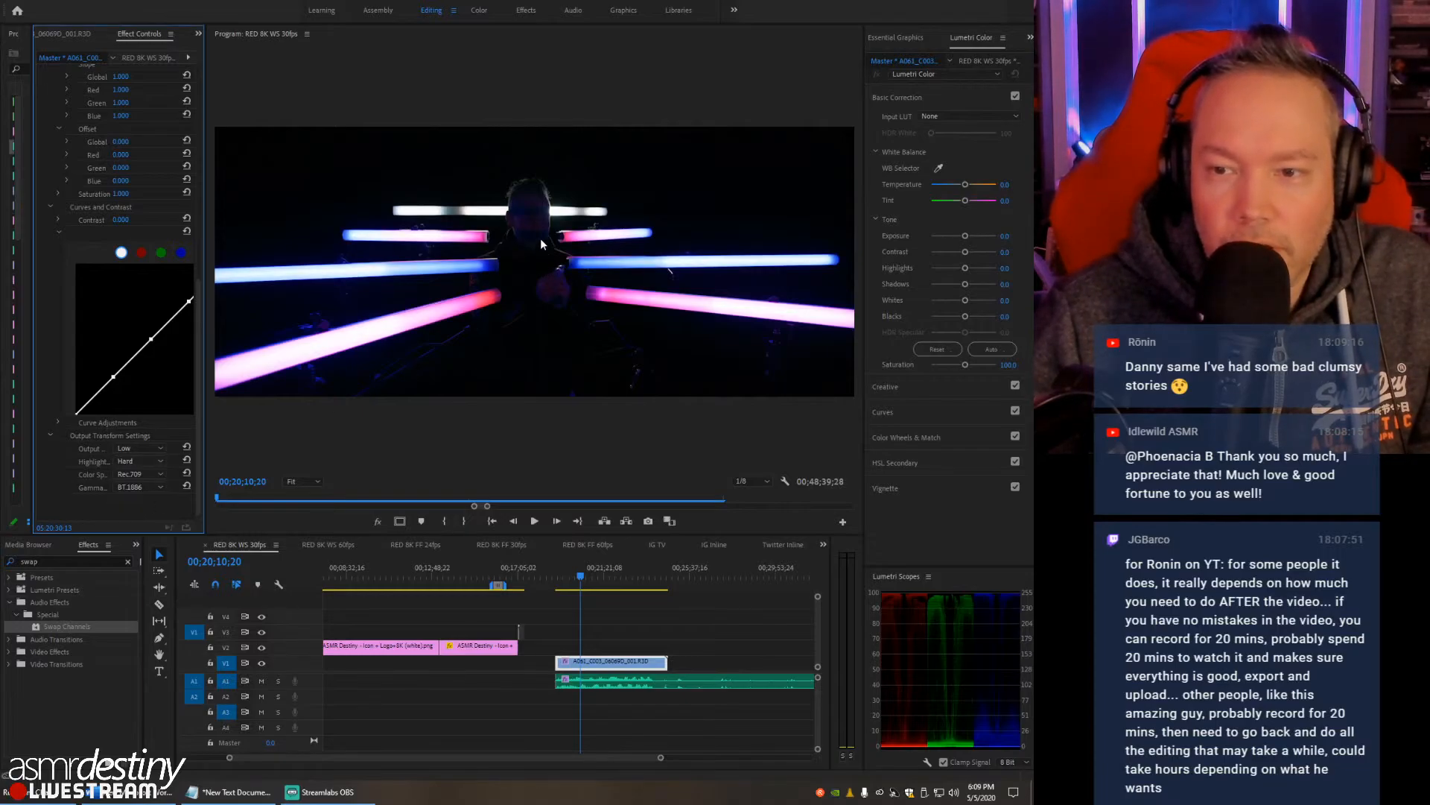
click(136, 462)
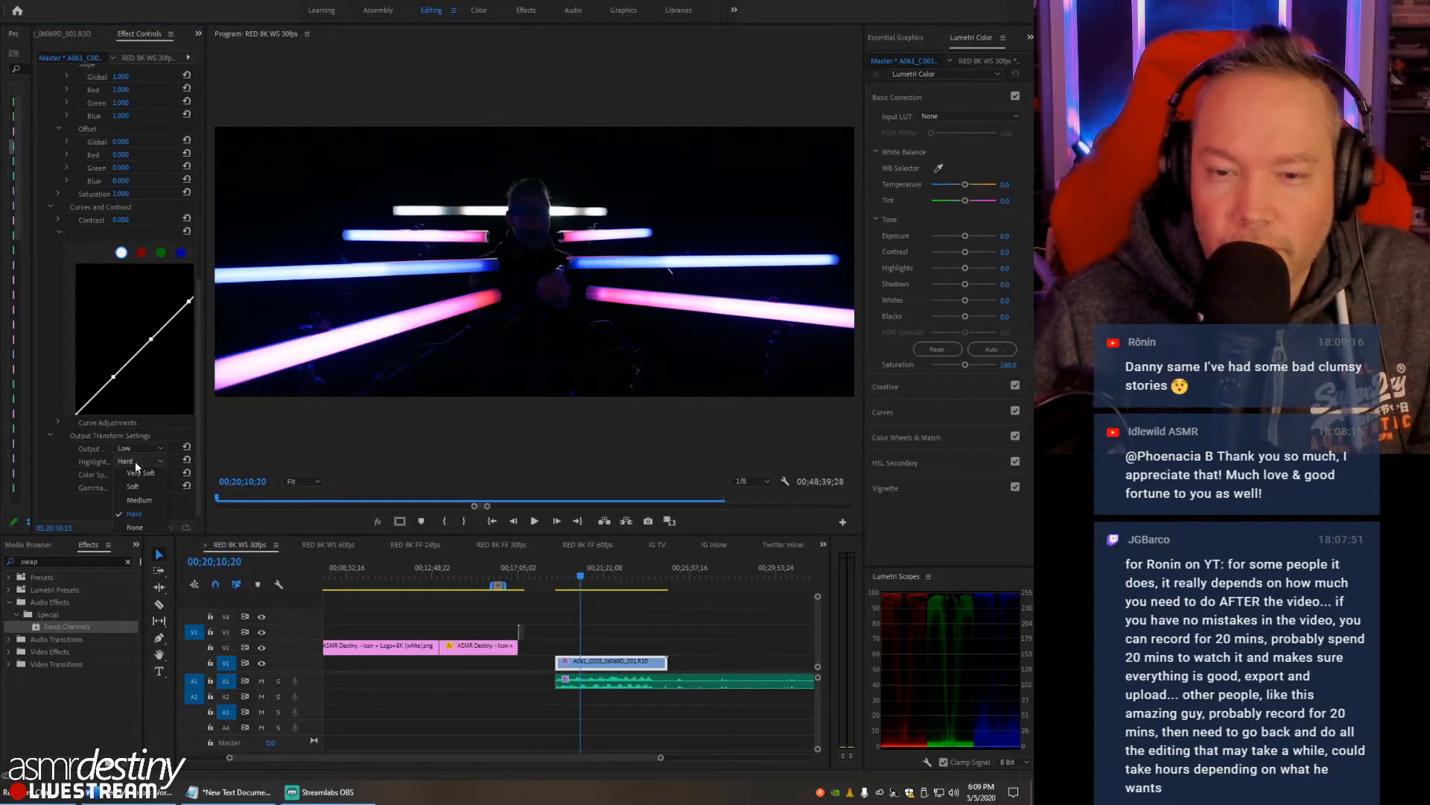
click(136, 475)
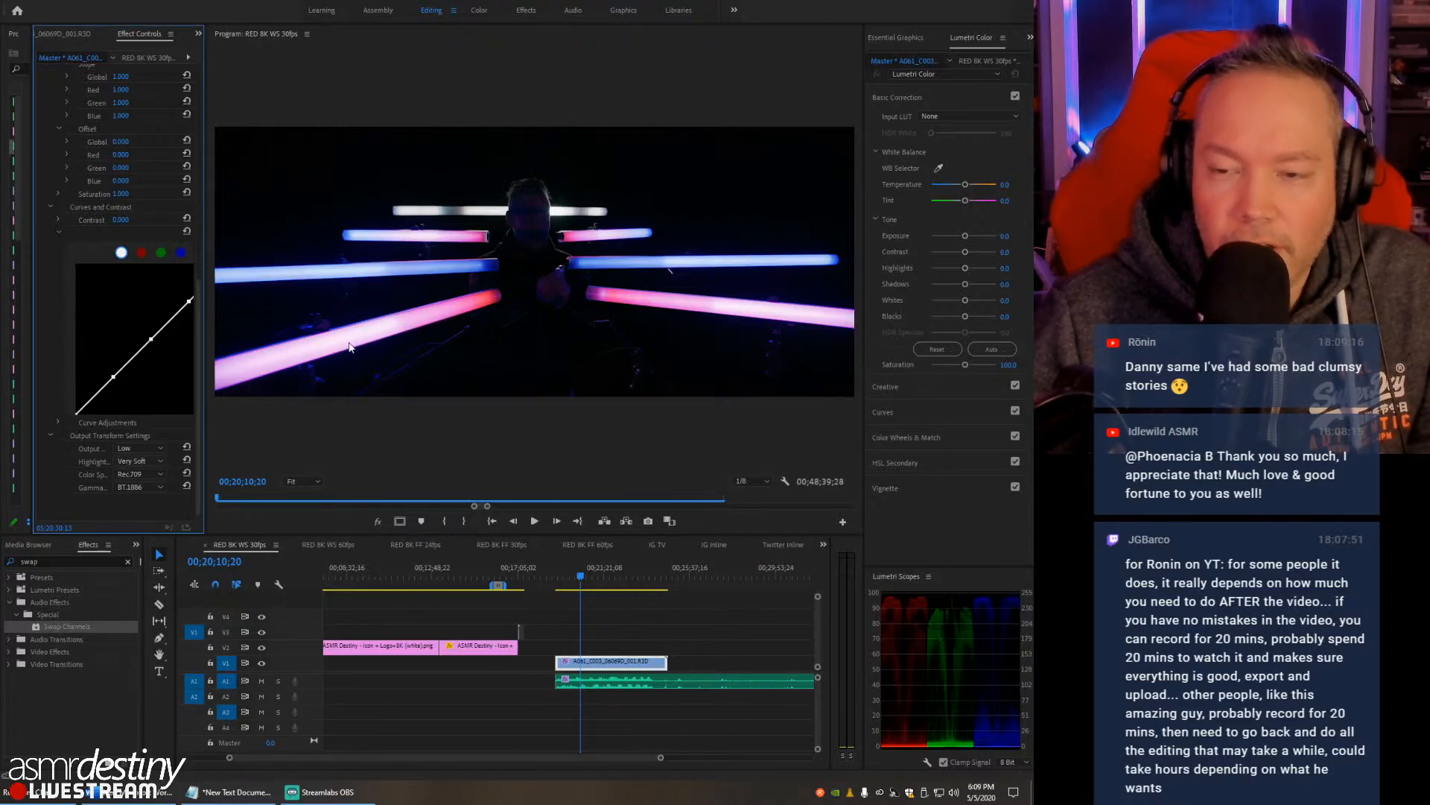
- Preview the output color space as REDWideGamutRGB and return it to Rec.709
click(138, 474)
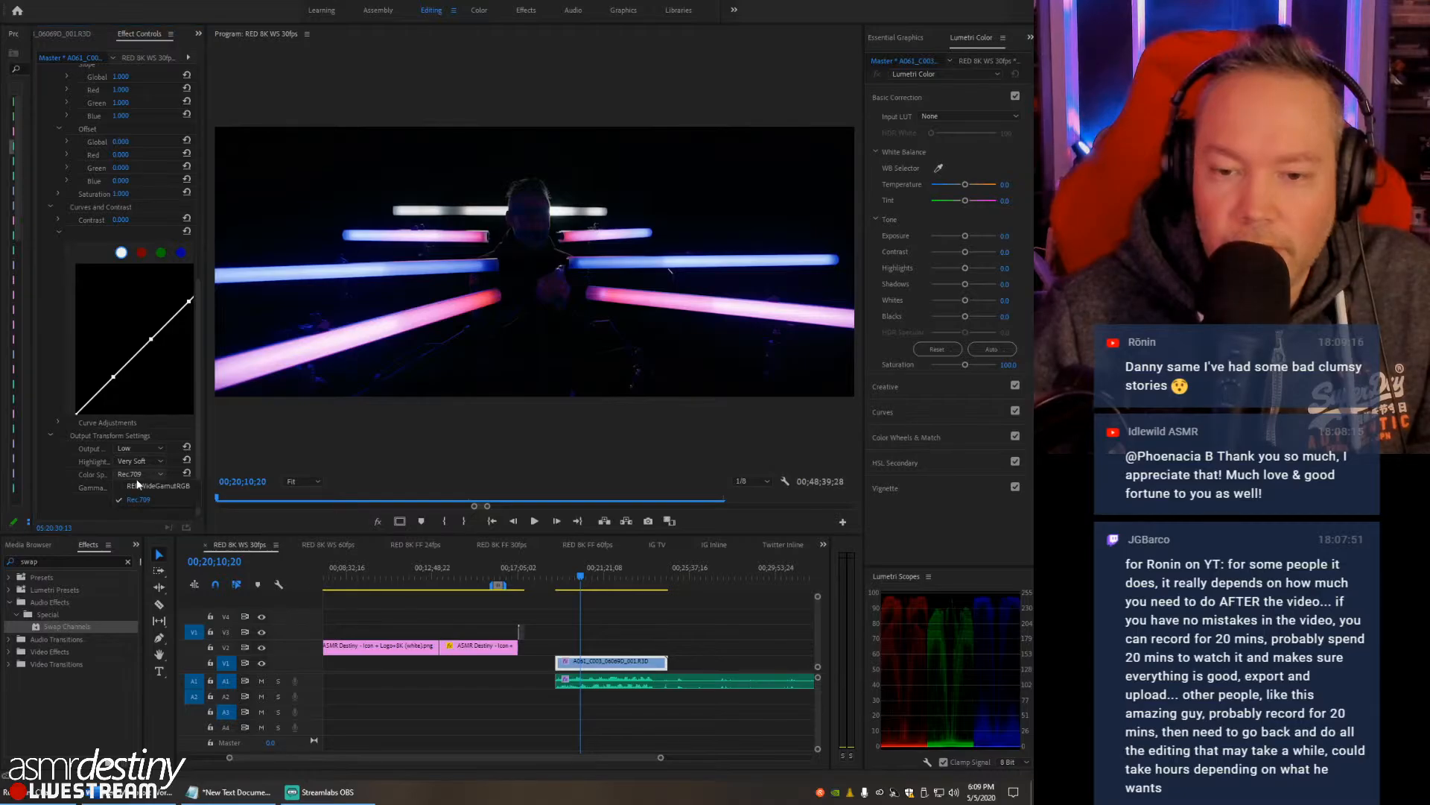
click(137, 488)
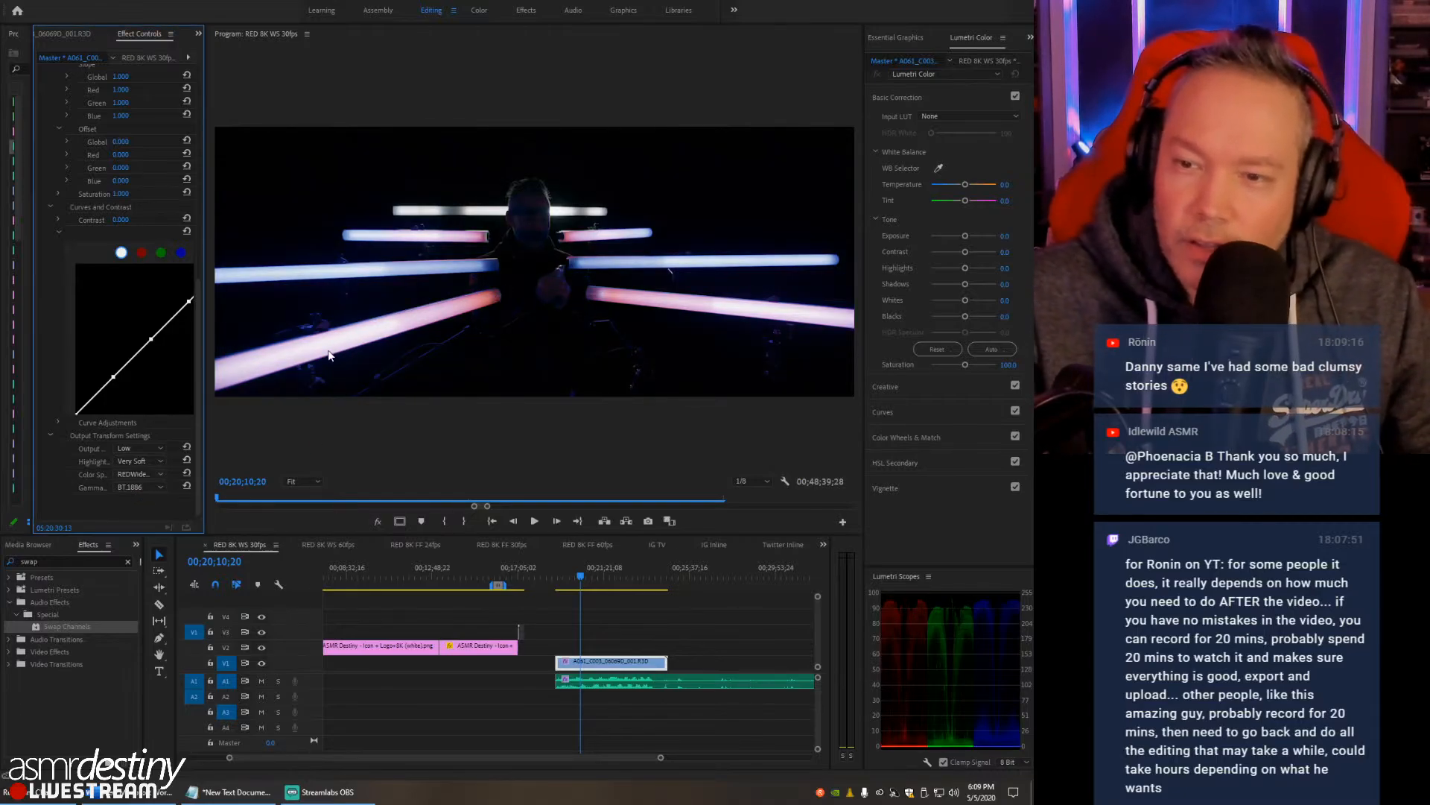
click(128, 472)
click(134, 499)
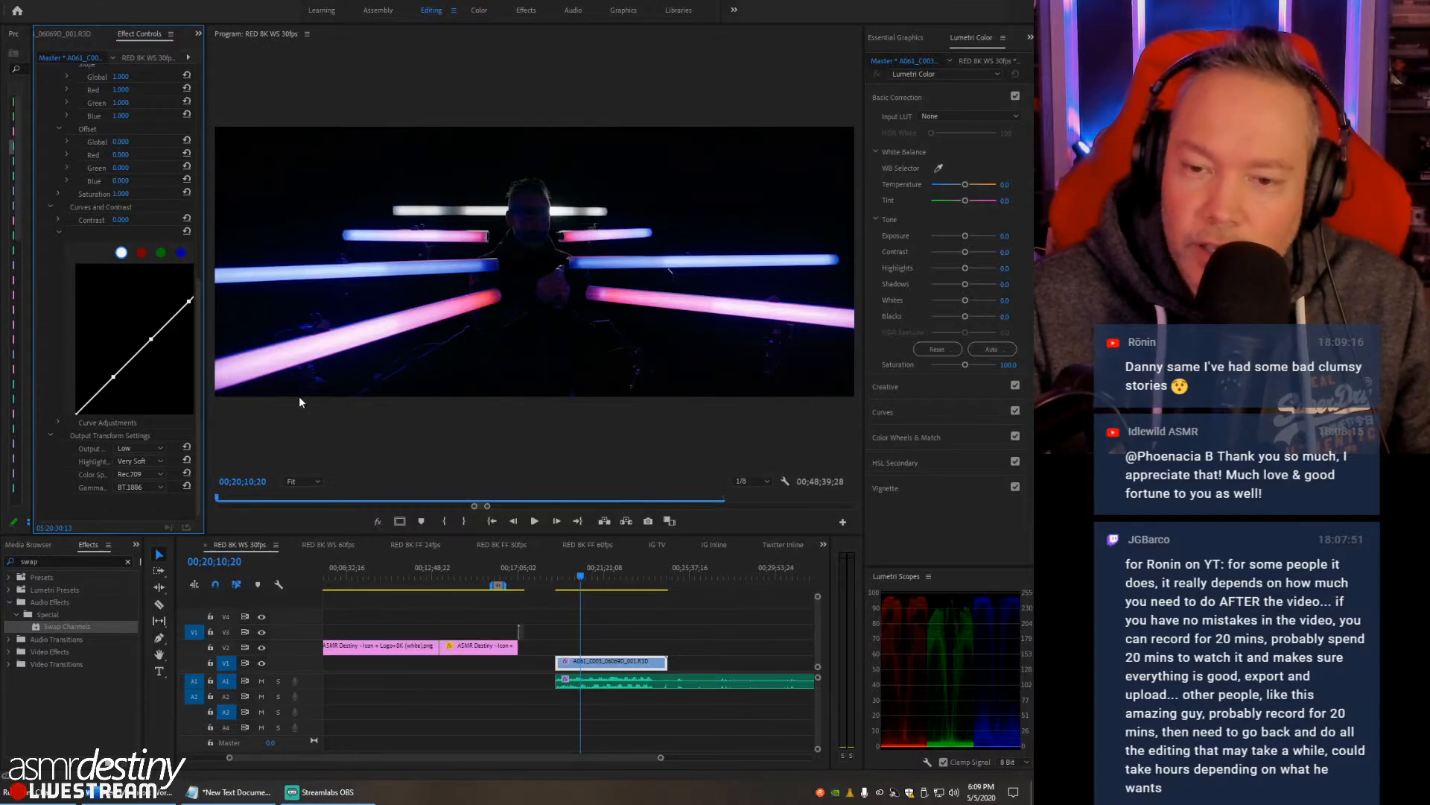
- Set the RED clip's output gamma curve to Log 3G10 and briefly play it from 00;19;20;24
click(136, 485)
click(136, 509)
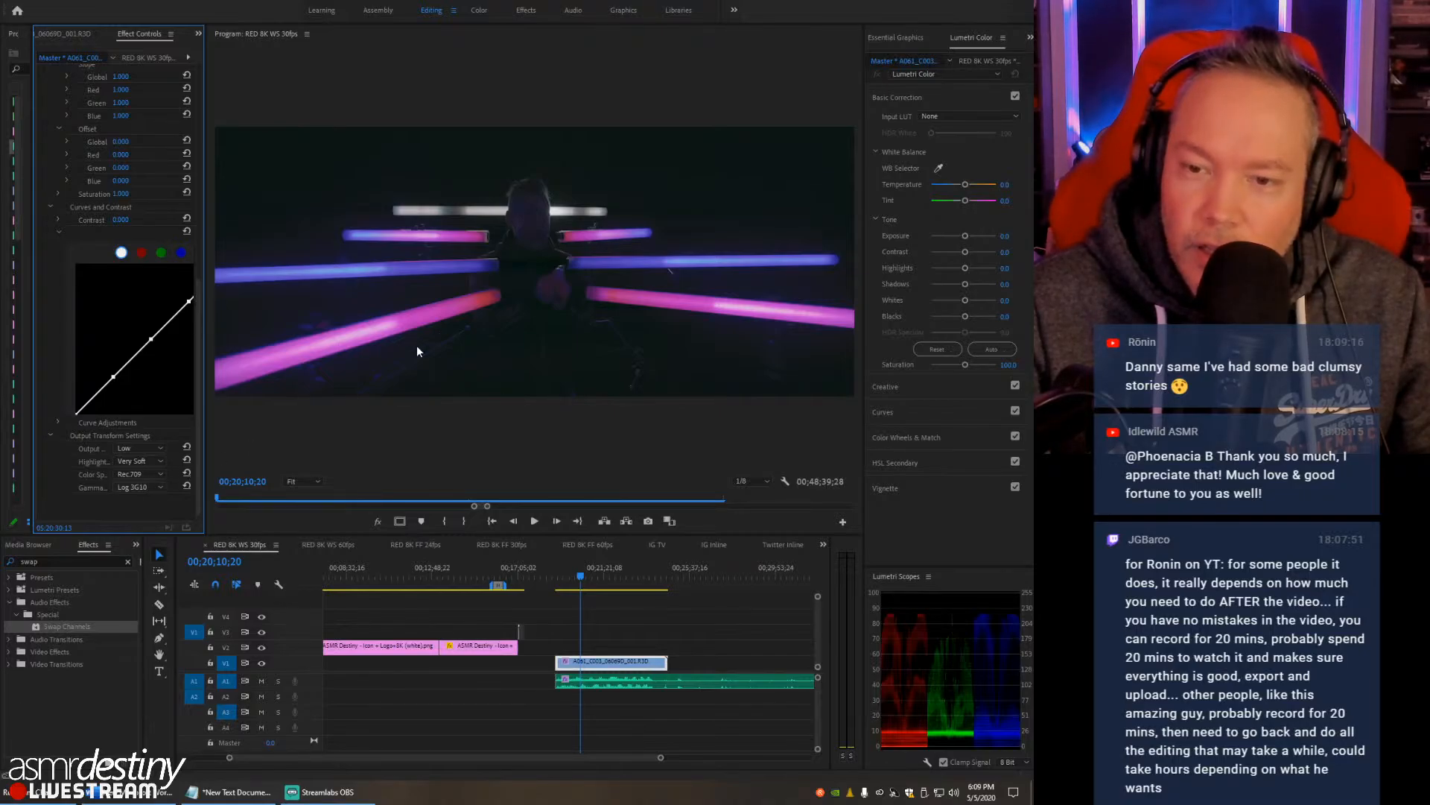
drag(580, 581, 563, 581)
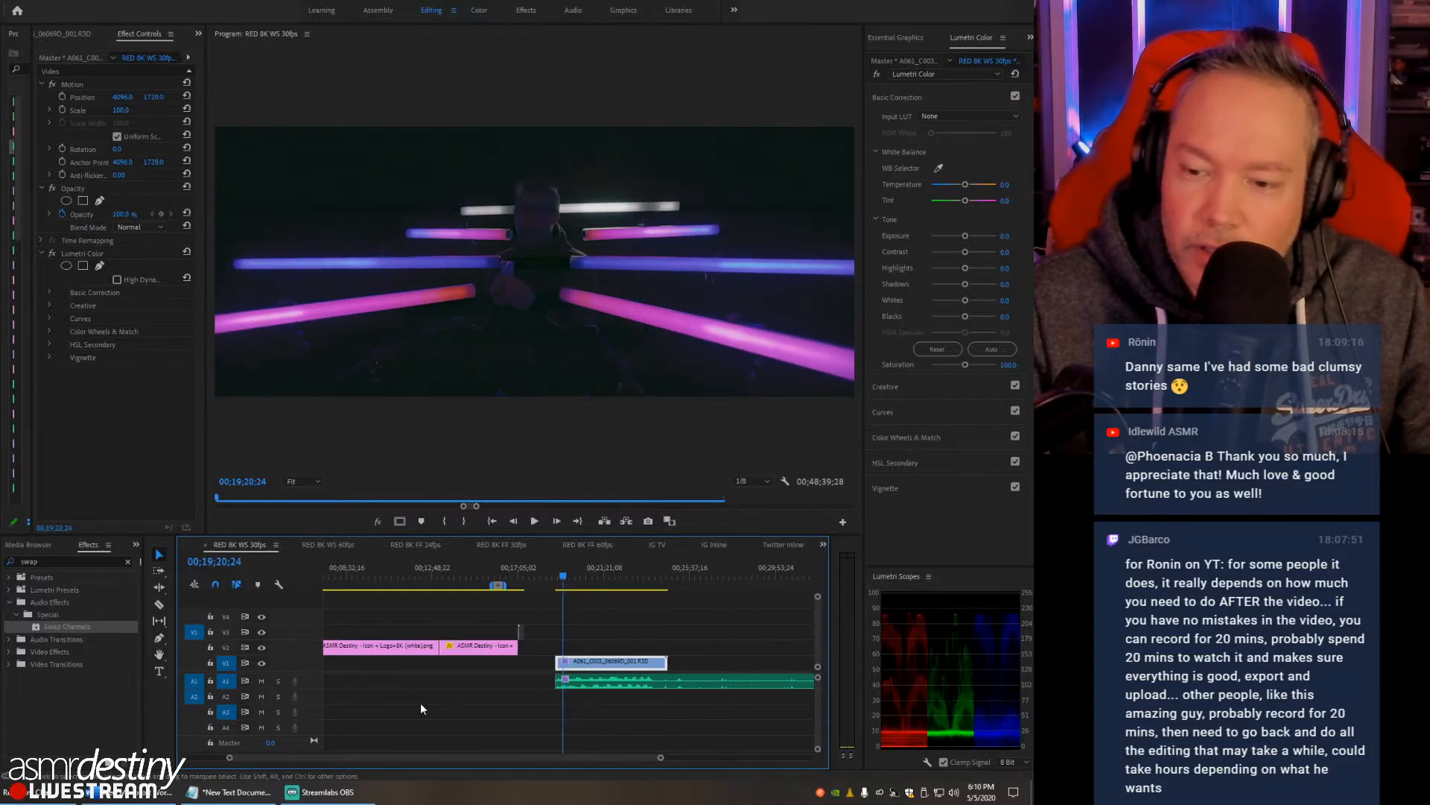
key(space)
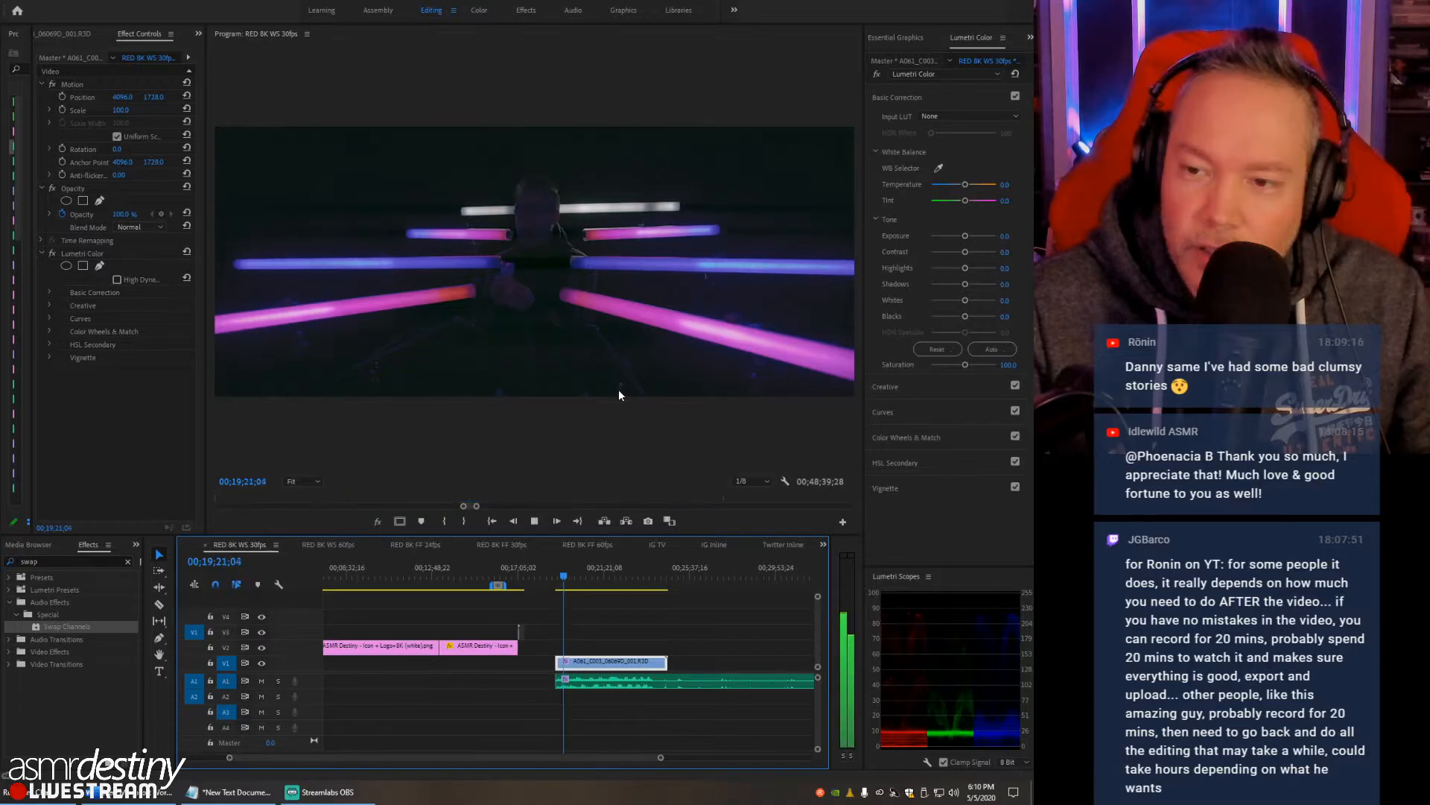
key(space)
- Maximize the program monitor and play the RED clip to review the log image
click(311, 422)
key(grave)
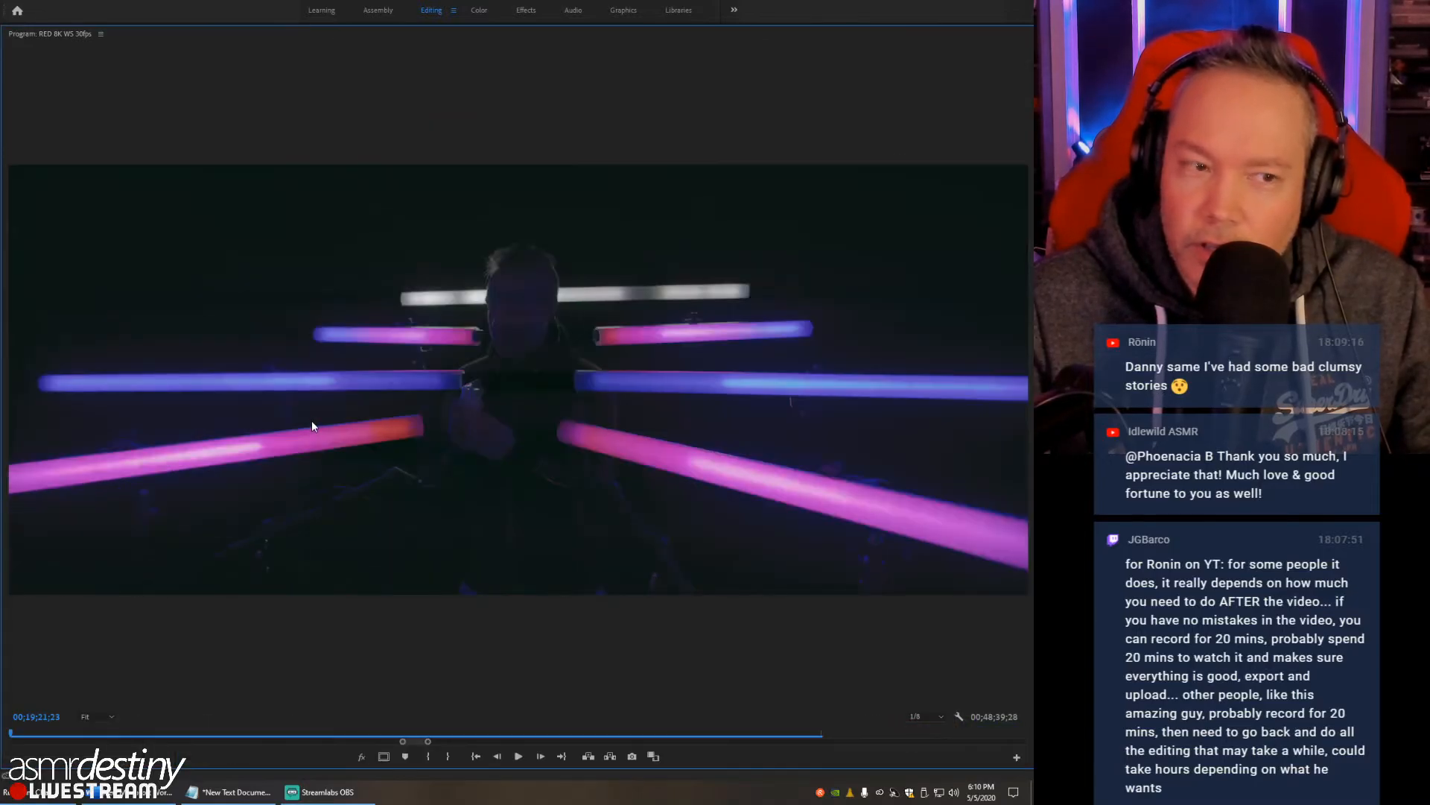
key(space)
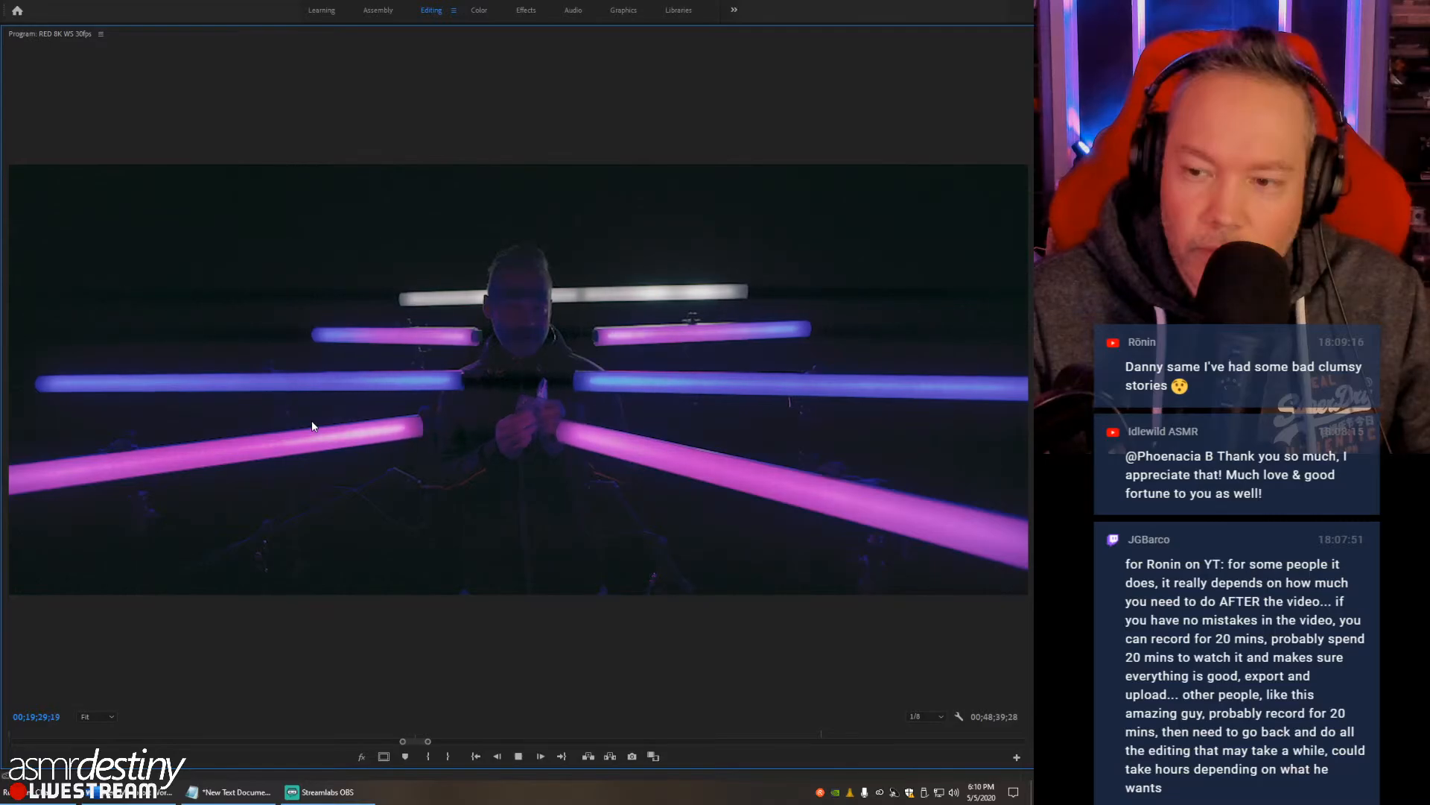
- Pause at 00;19;31;02 and check the frame at 1/4 playback resolution before returning it to 1/8
key(space)
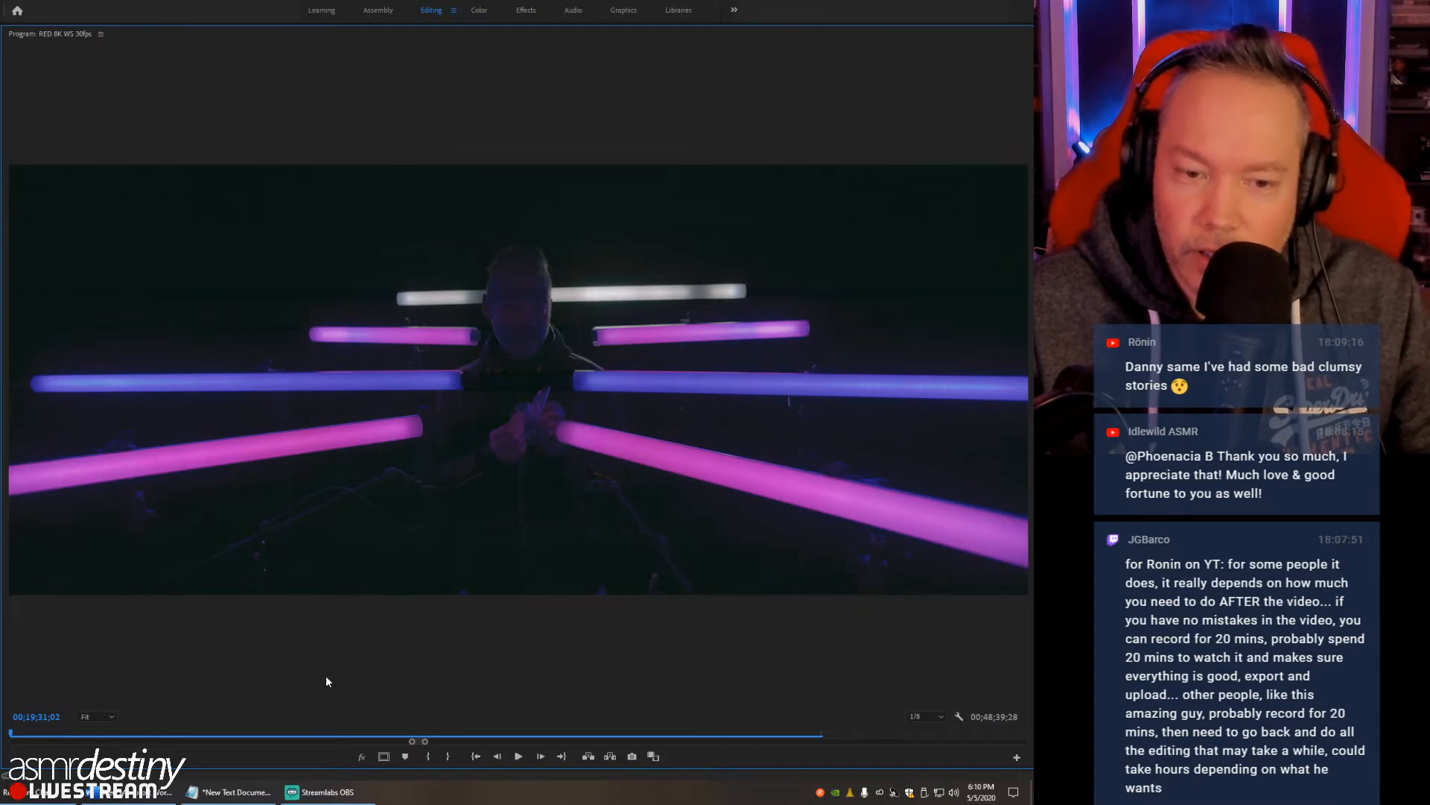
click(931, 716)
click(926, 678)
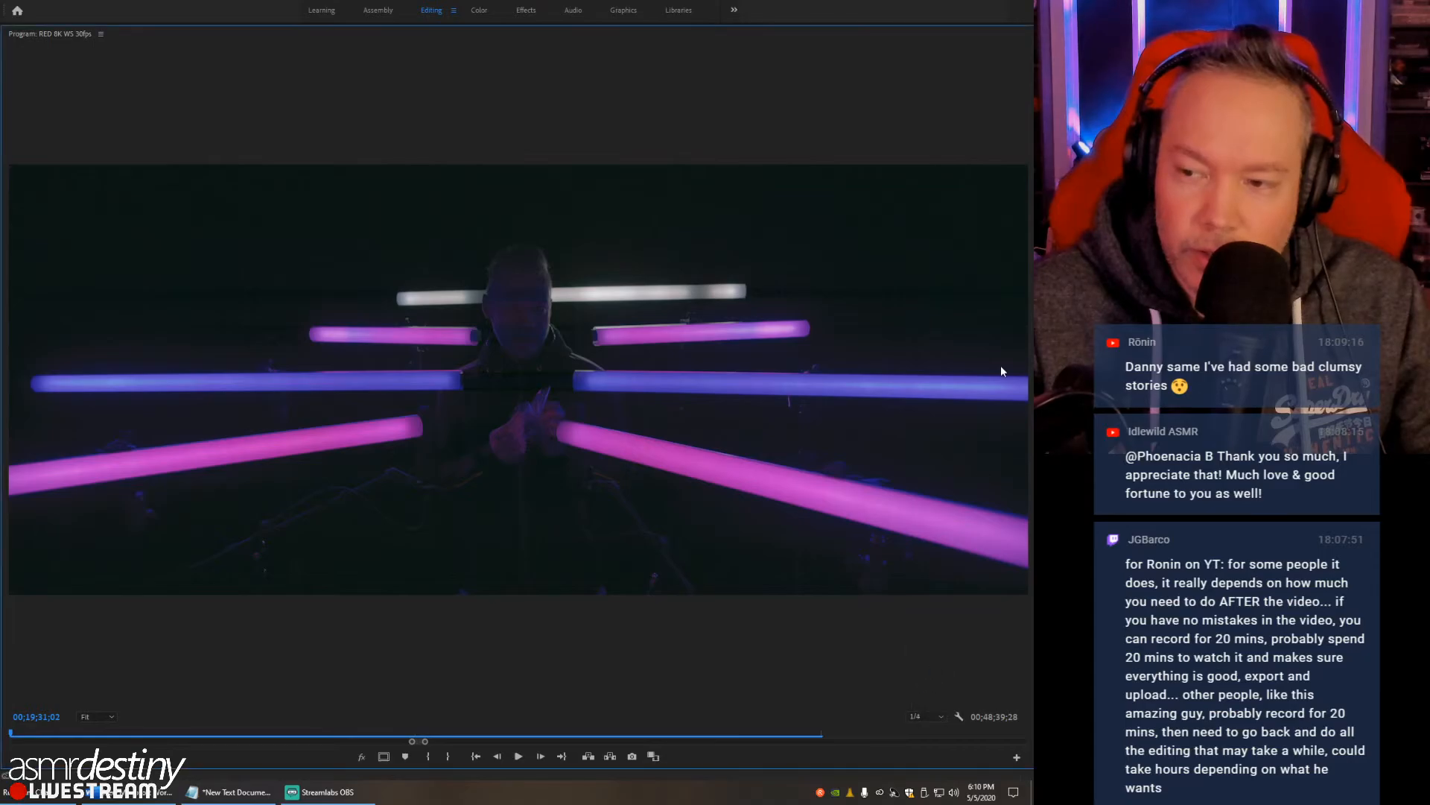
click(923, 716)
click(924, 693)
- Examine the face in the paused frame at 100% and 50% zoom, then restore the program monitor to normal size
click(103, 721)
click(97, 667)
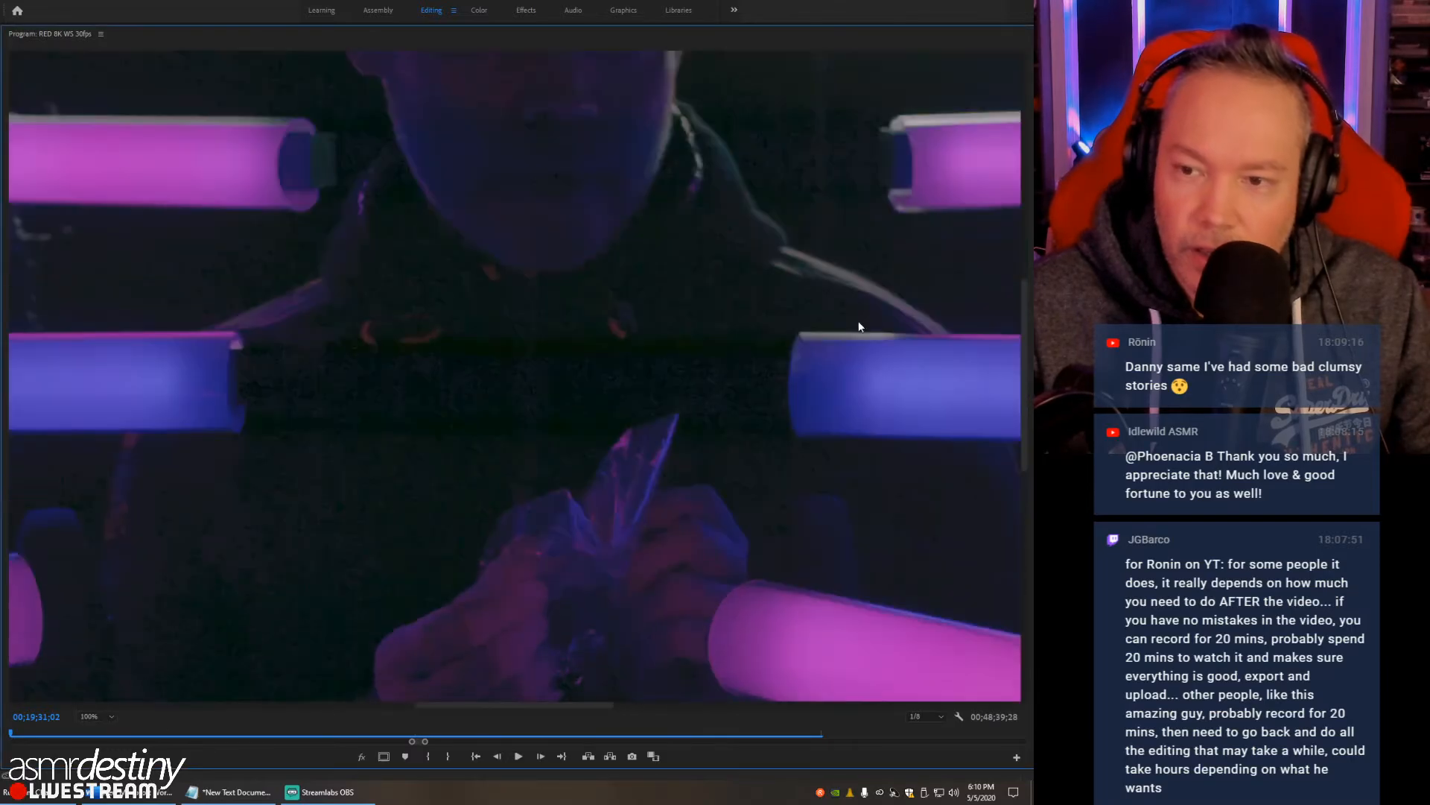
drag(1025, 320, 1021, 231)
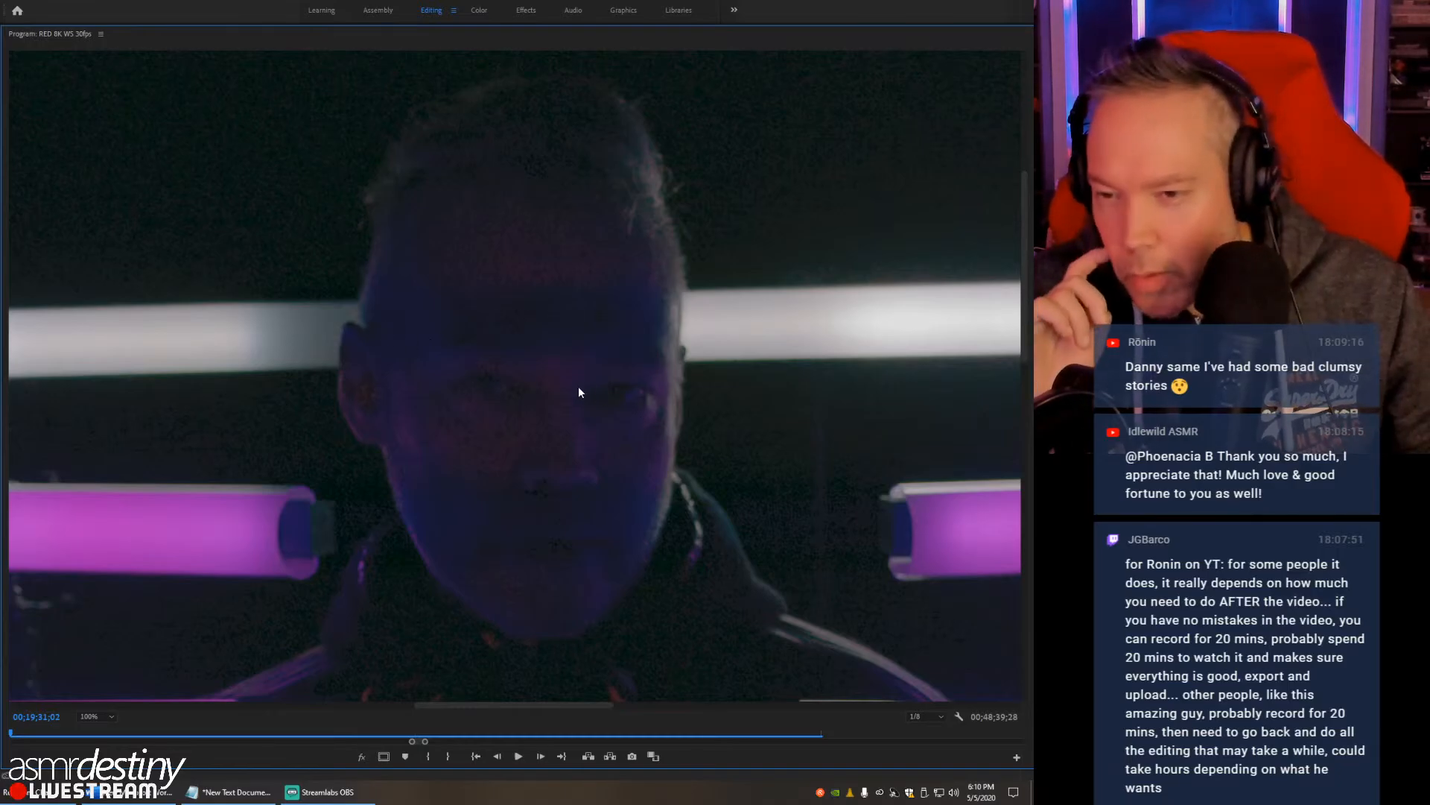
click(112, 716)
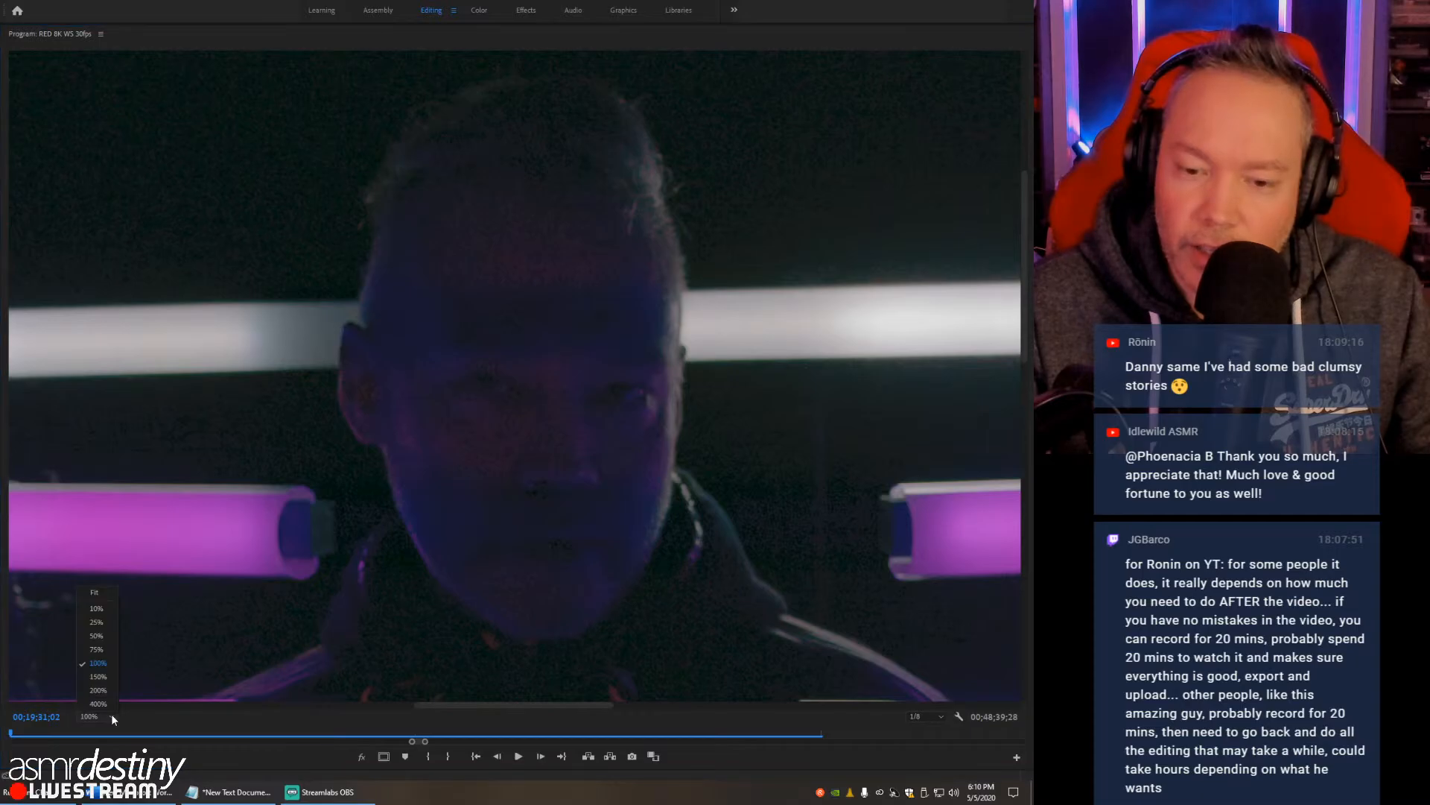
click(105, 637)
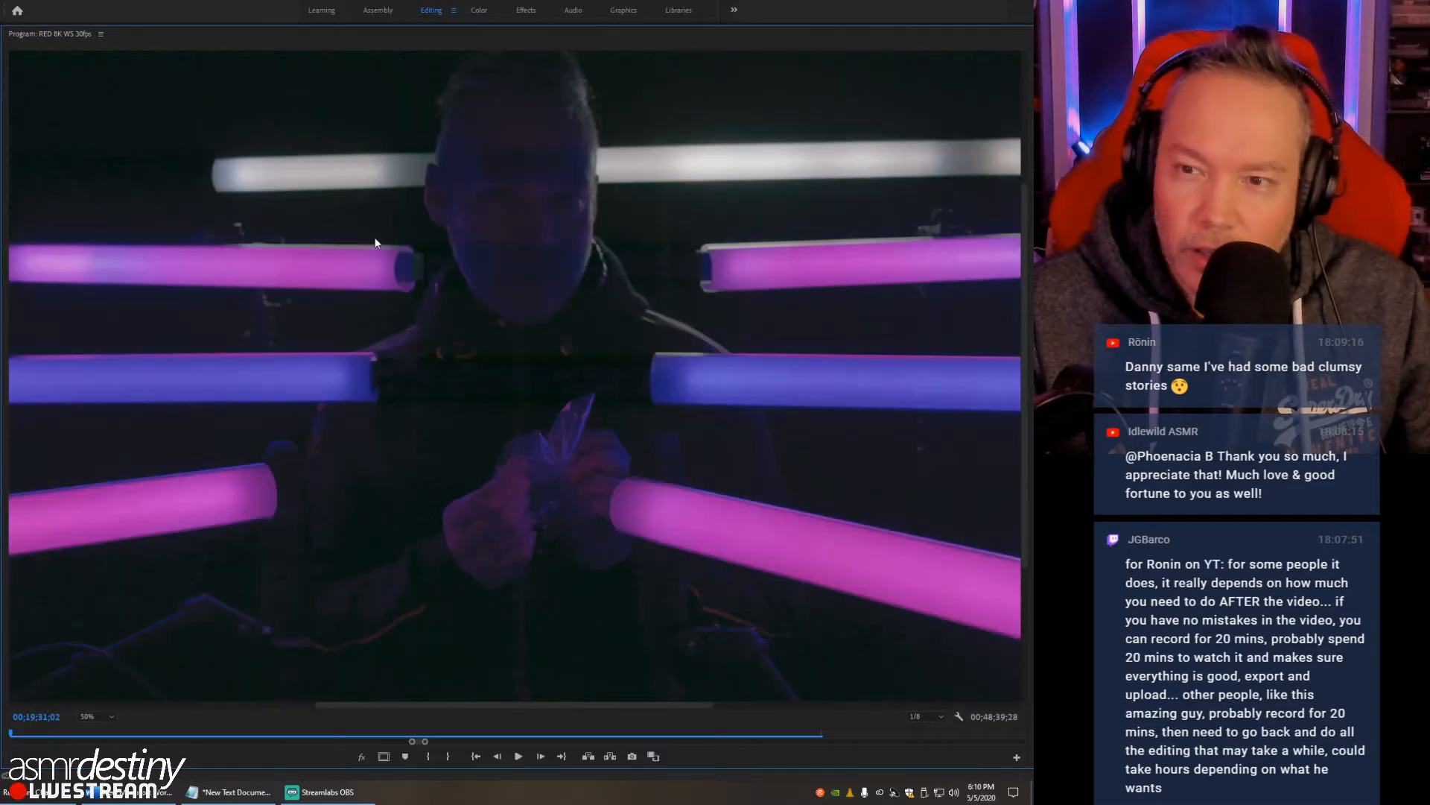
key(grave)
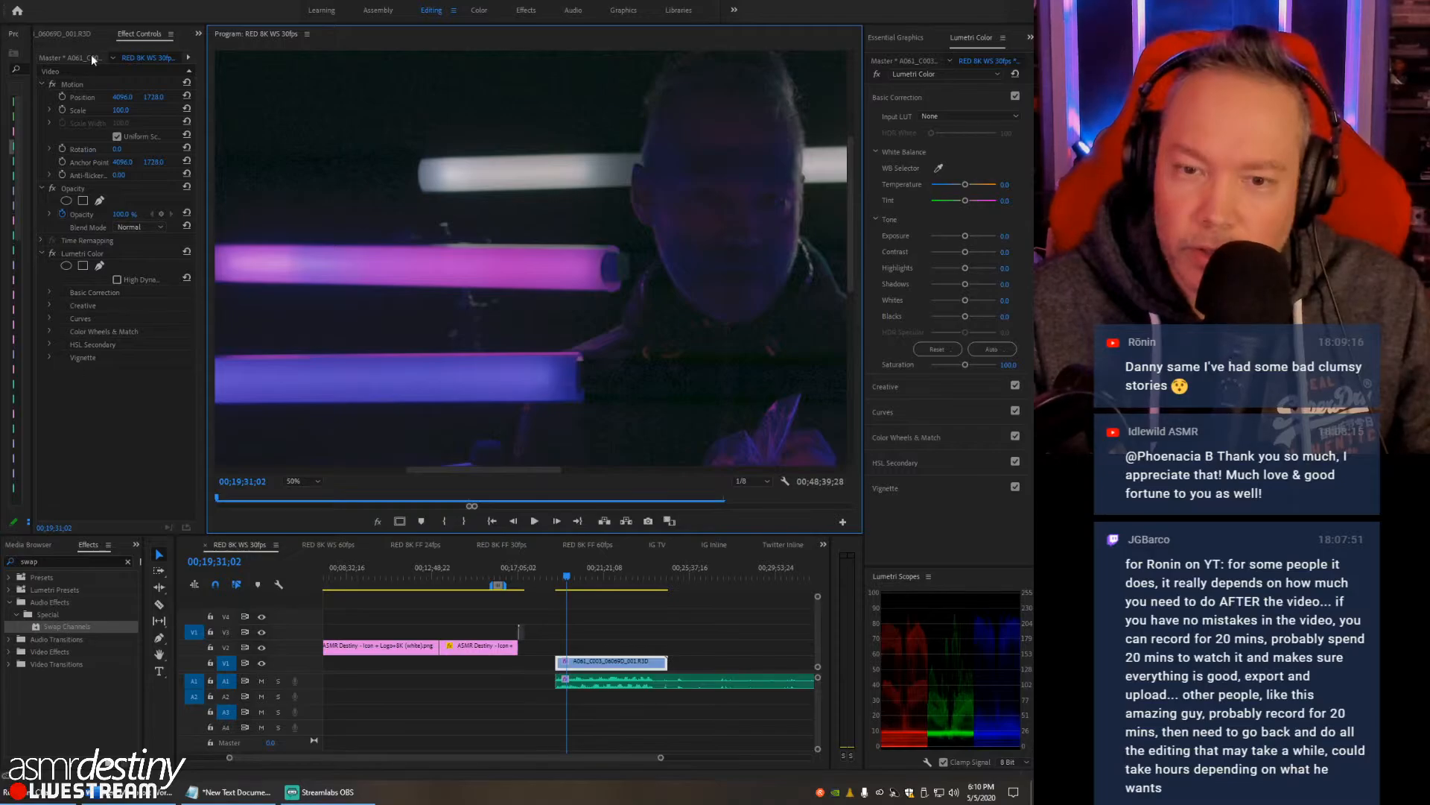
- Set the RED master clip's output gamma curve to BT.1886
click(619, 654)
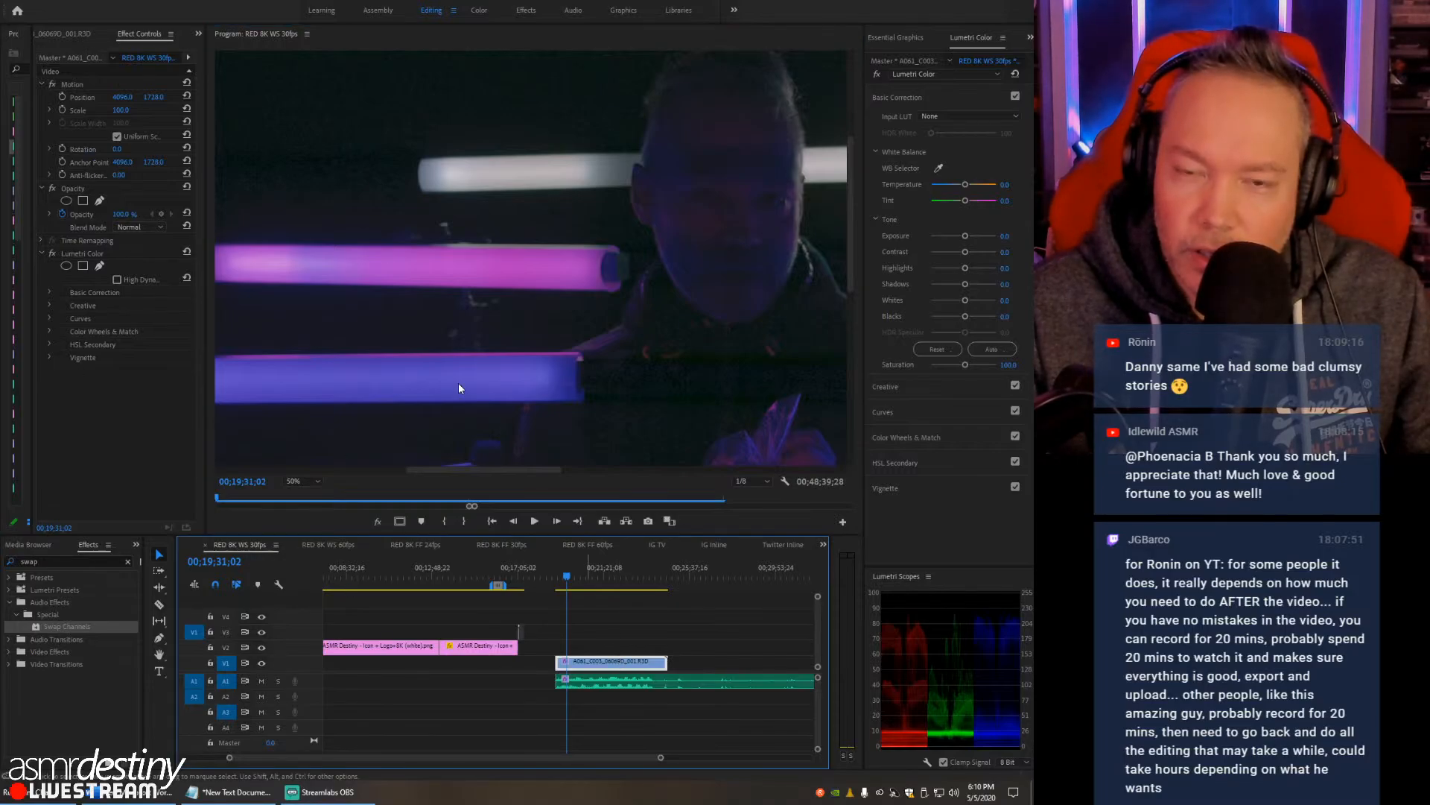
click(77, 57)
scroll(64, 383, down, 5)
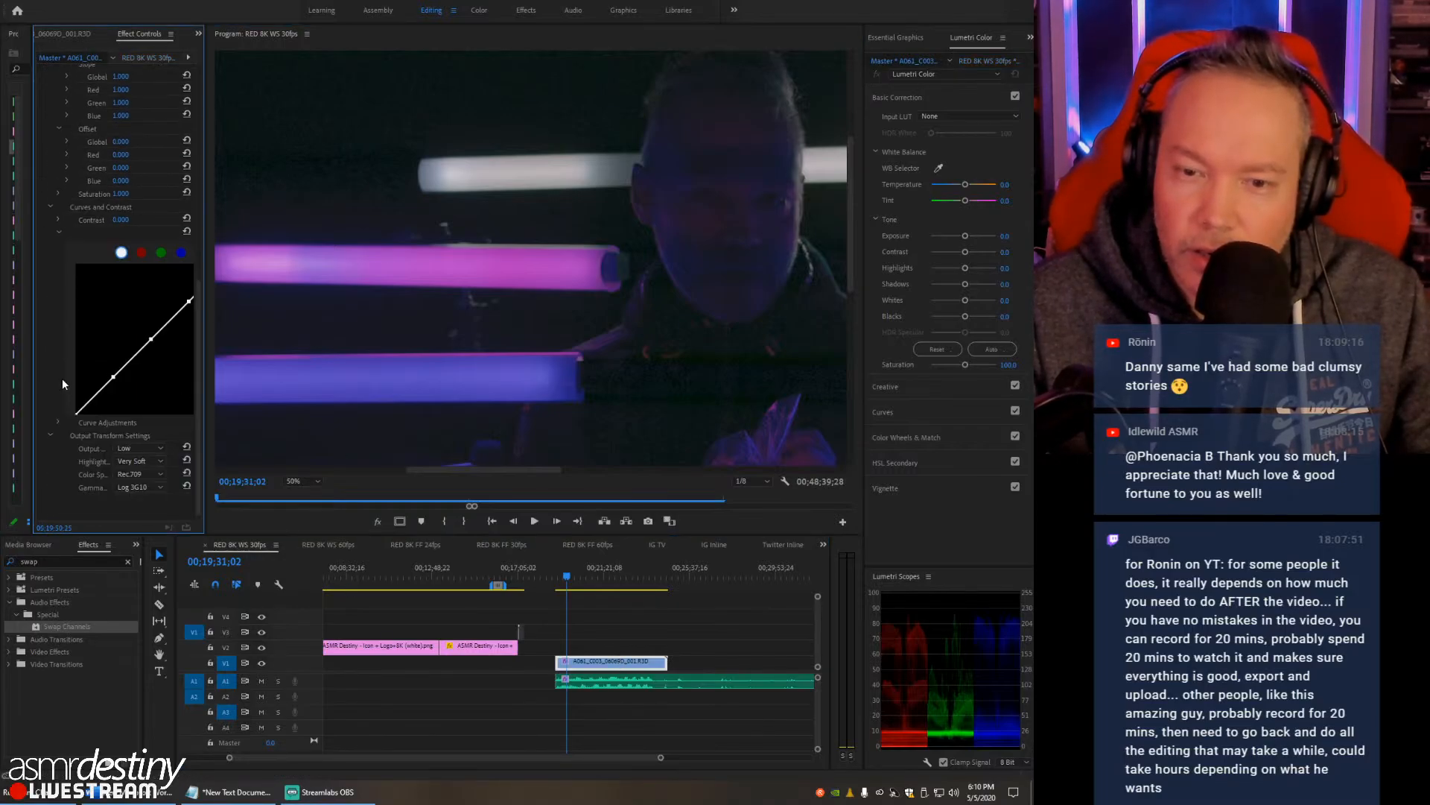
click(140, 487)
click(143, 498)
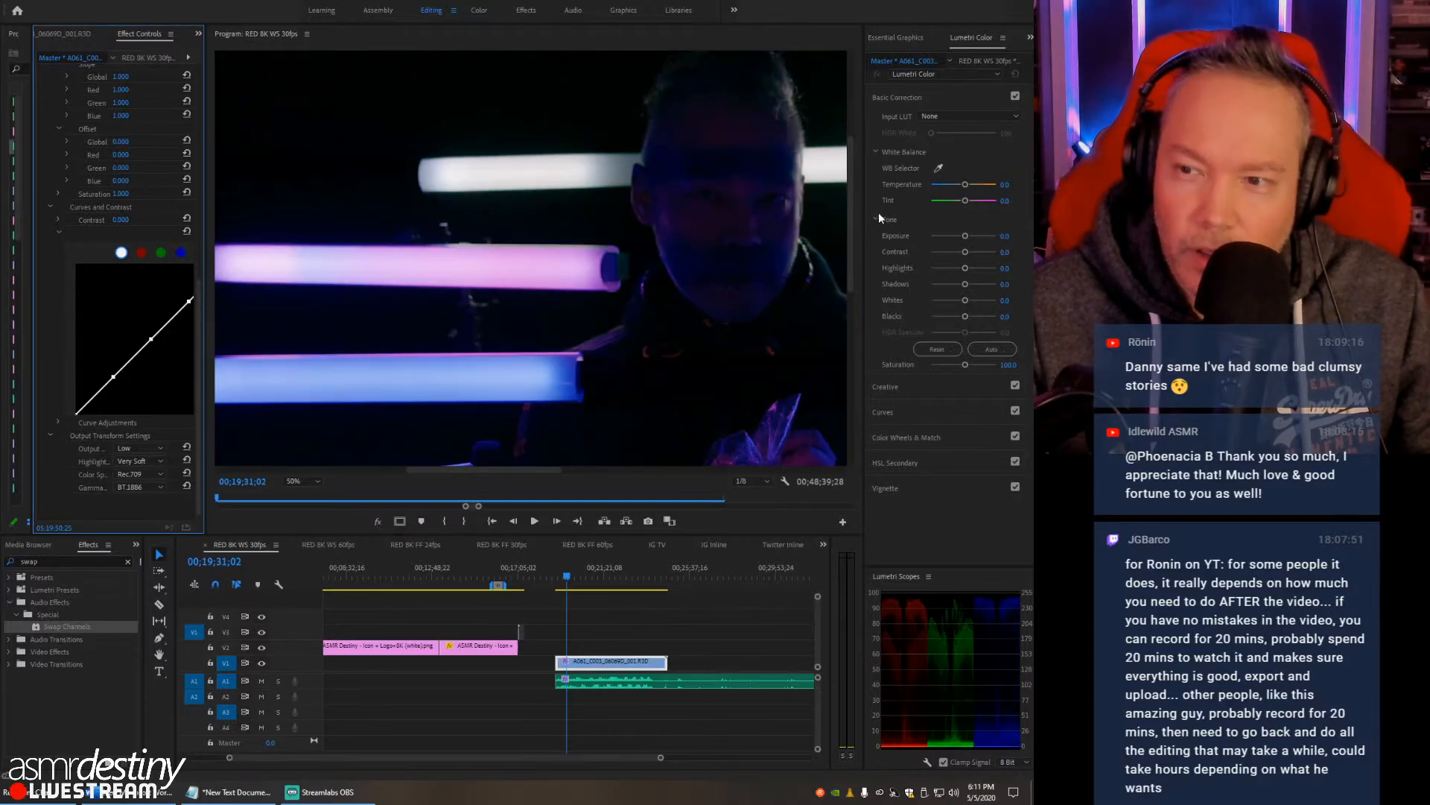
- Preview the output color space as REDWideGamutRGB with BT.1886 gamma and return it to Rec.709
click(136, 487)
click(136, 486)
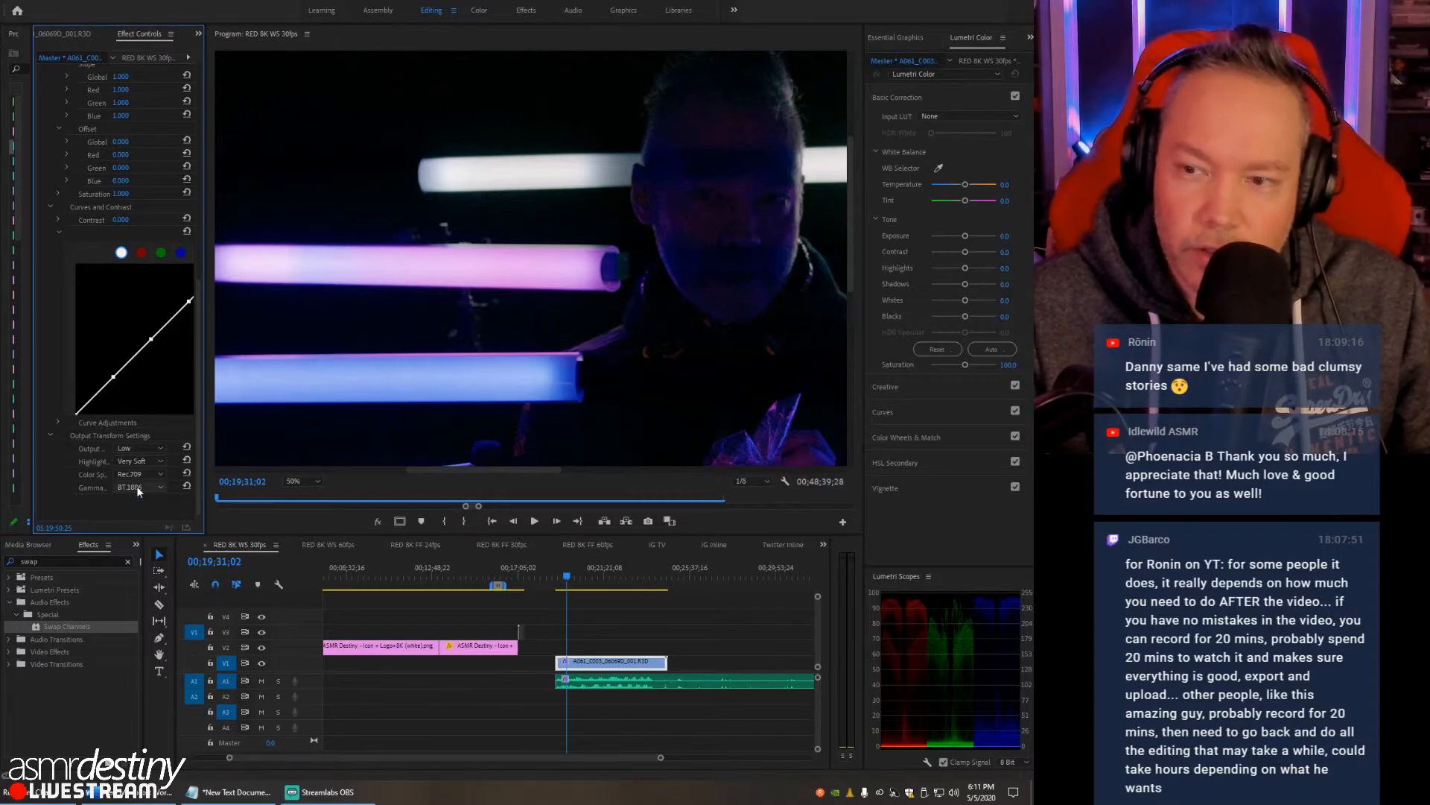
click(137, 473)
click(138, 485)
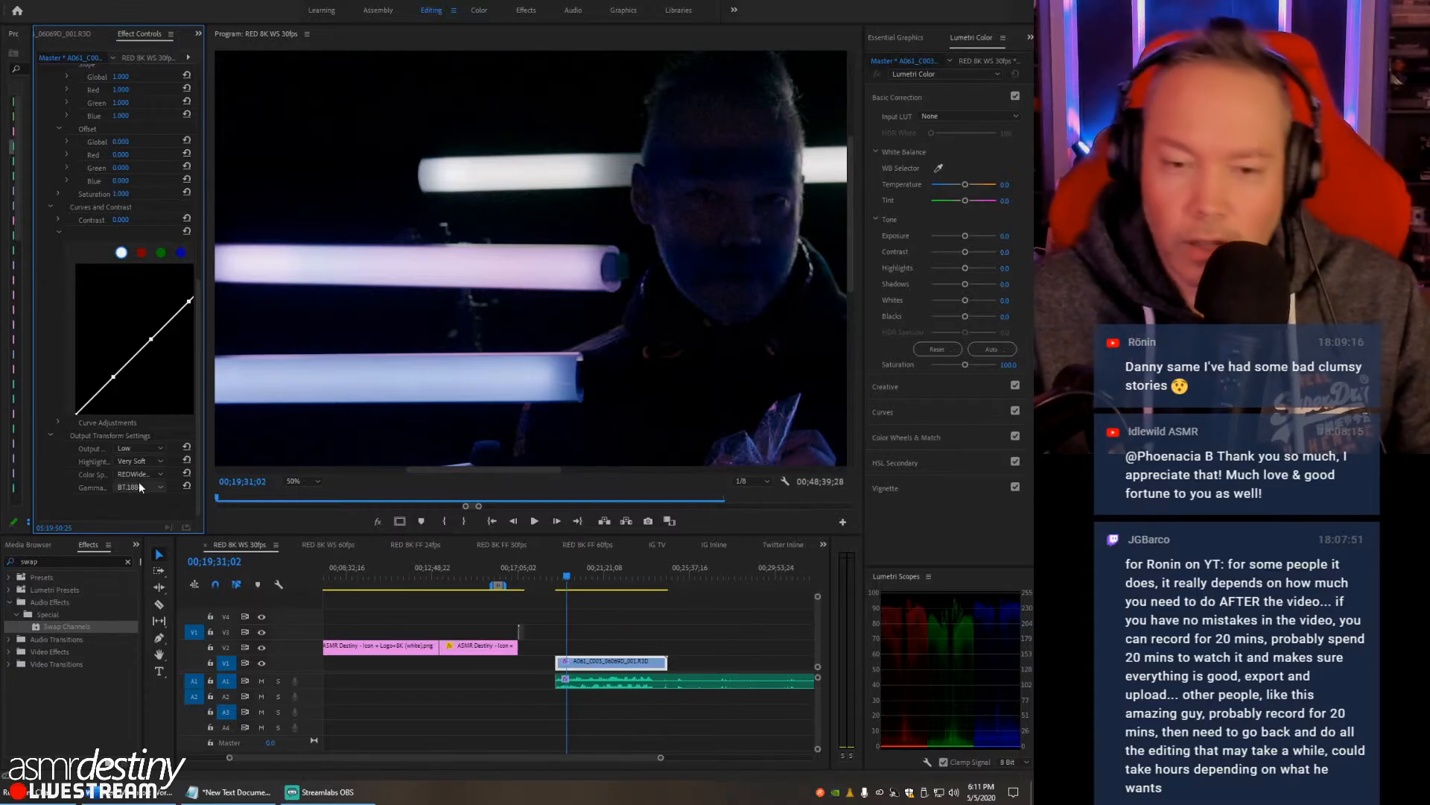
click(138, 476)
click(141, 502)
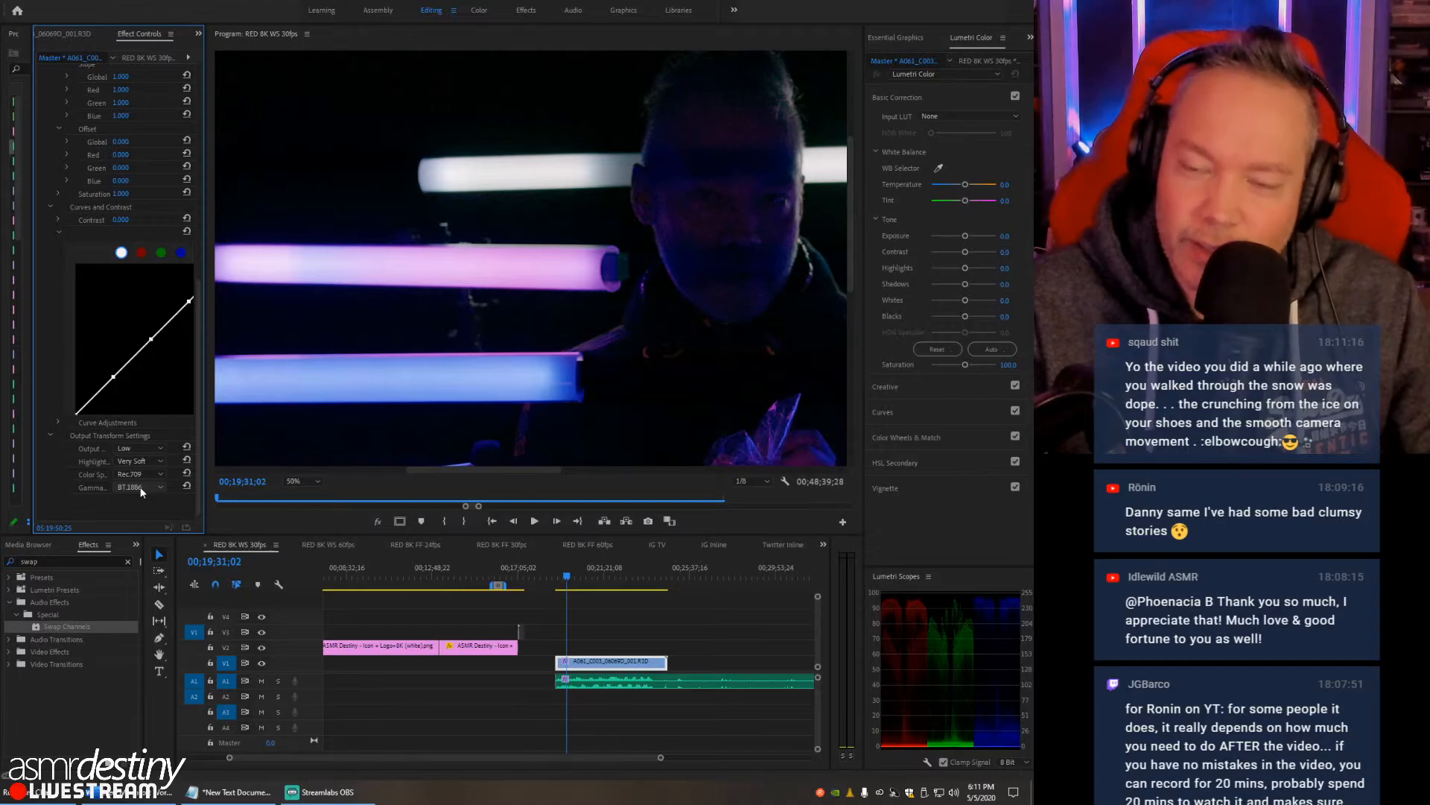
- Set the RED clip's output color space to REDWideGamutRGB and fit the whole frame in the program monitor
click(139, 486)
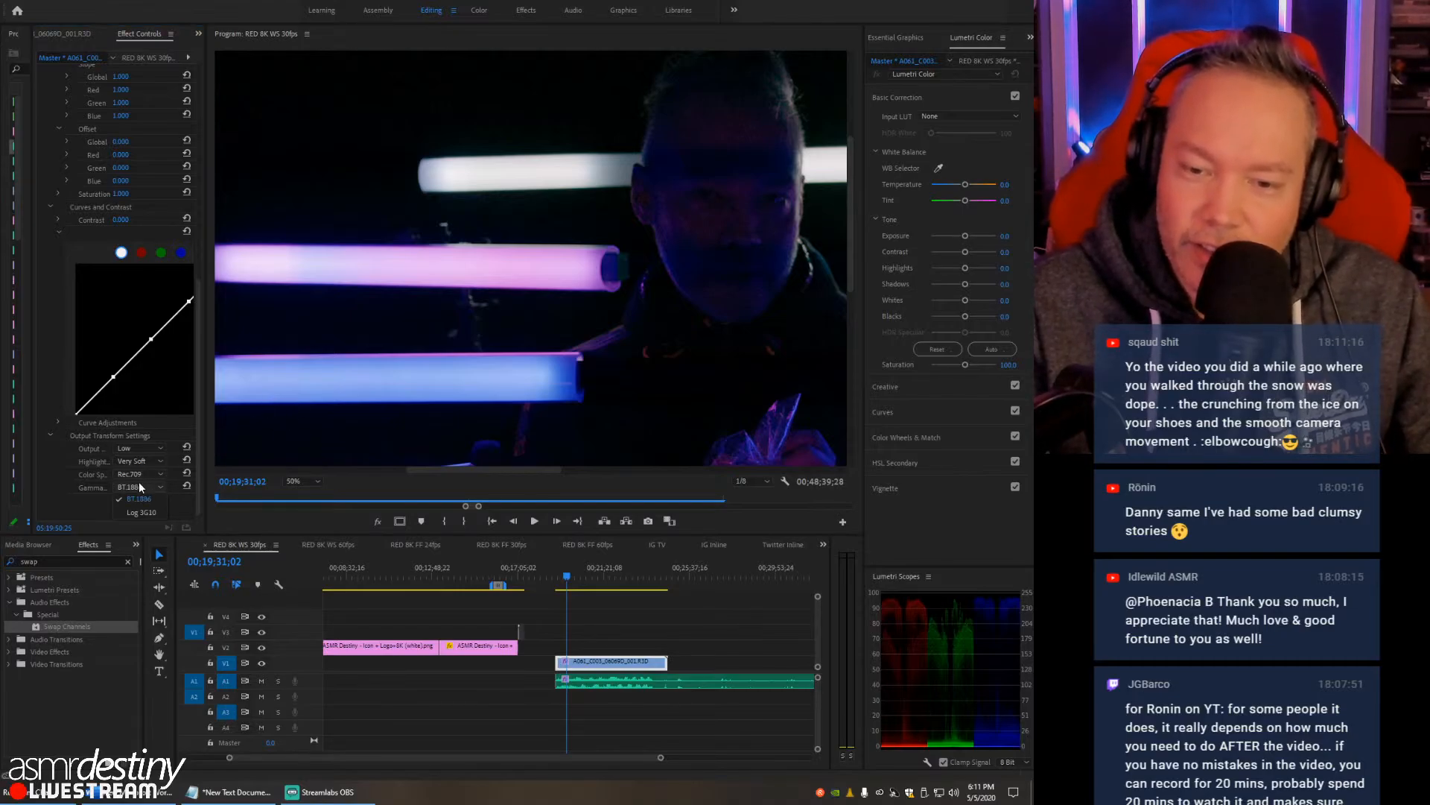
click(138, 499)
click(142, 472)
click(138, 485)
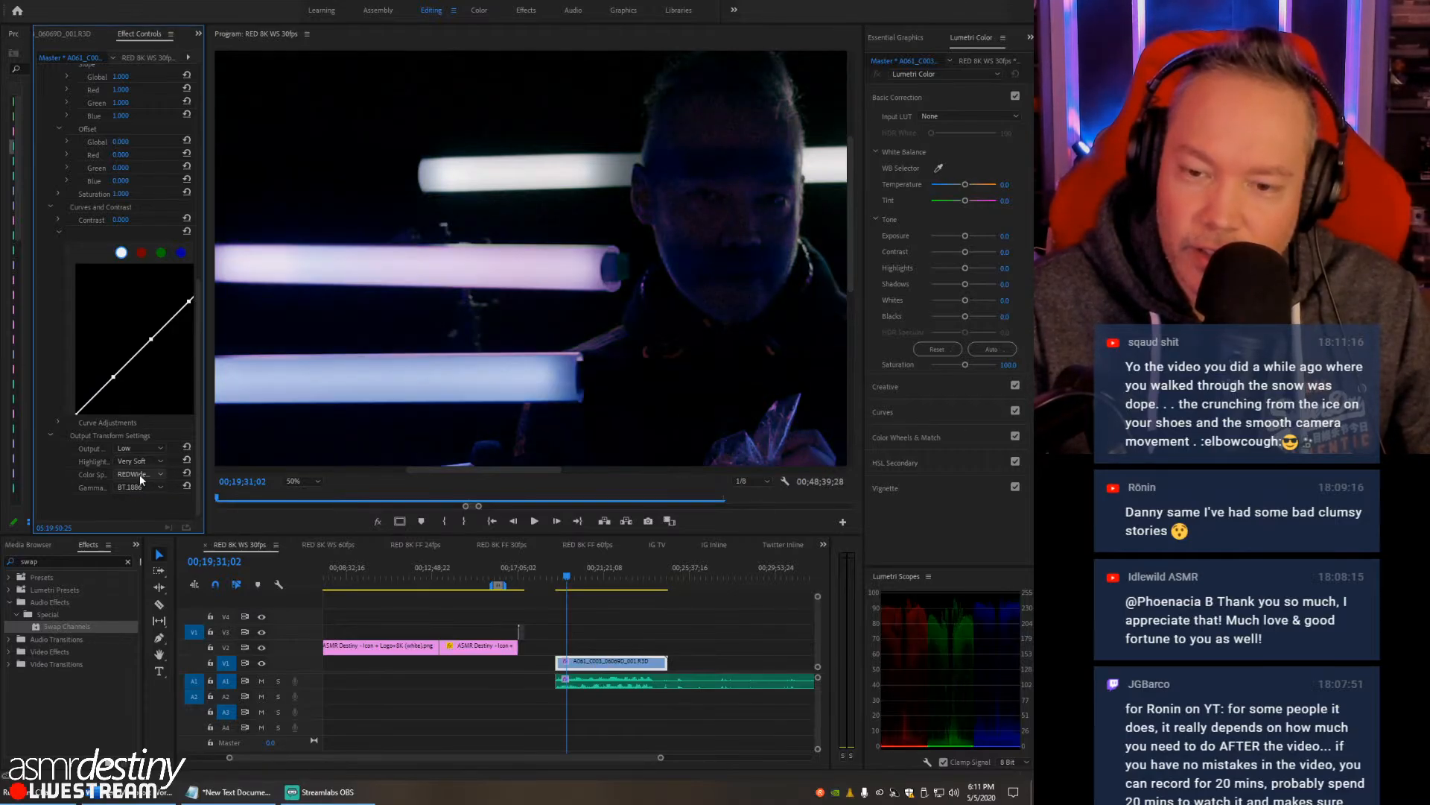
click(313, 481)
click(310, 489)
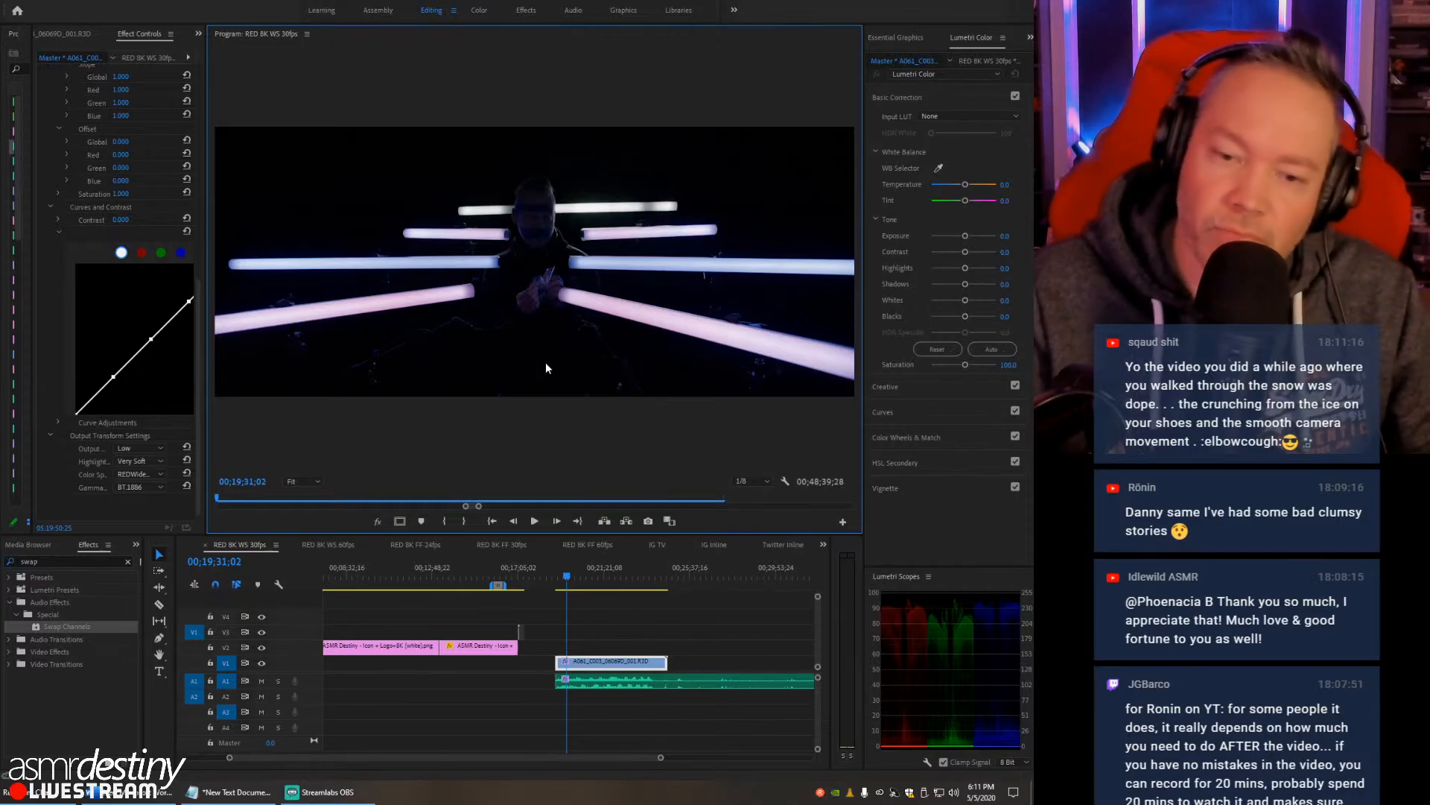
- Review the Lumetri effect choices and the available input LUTs for the RED master clip
click(947, 75)
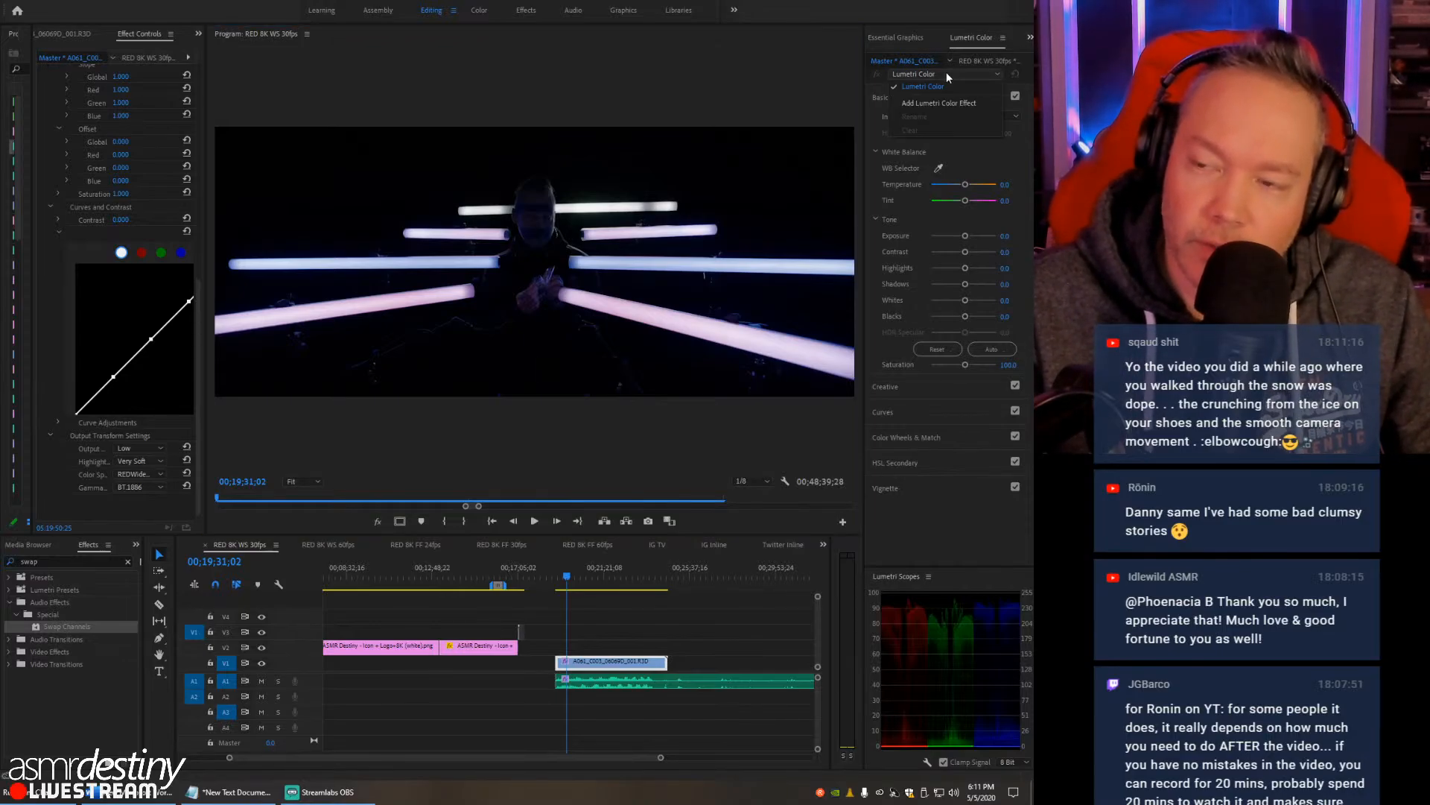
click(947, 72)
click(945, 114)
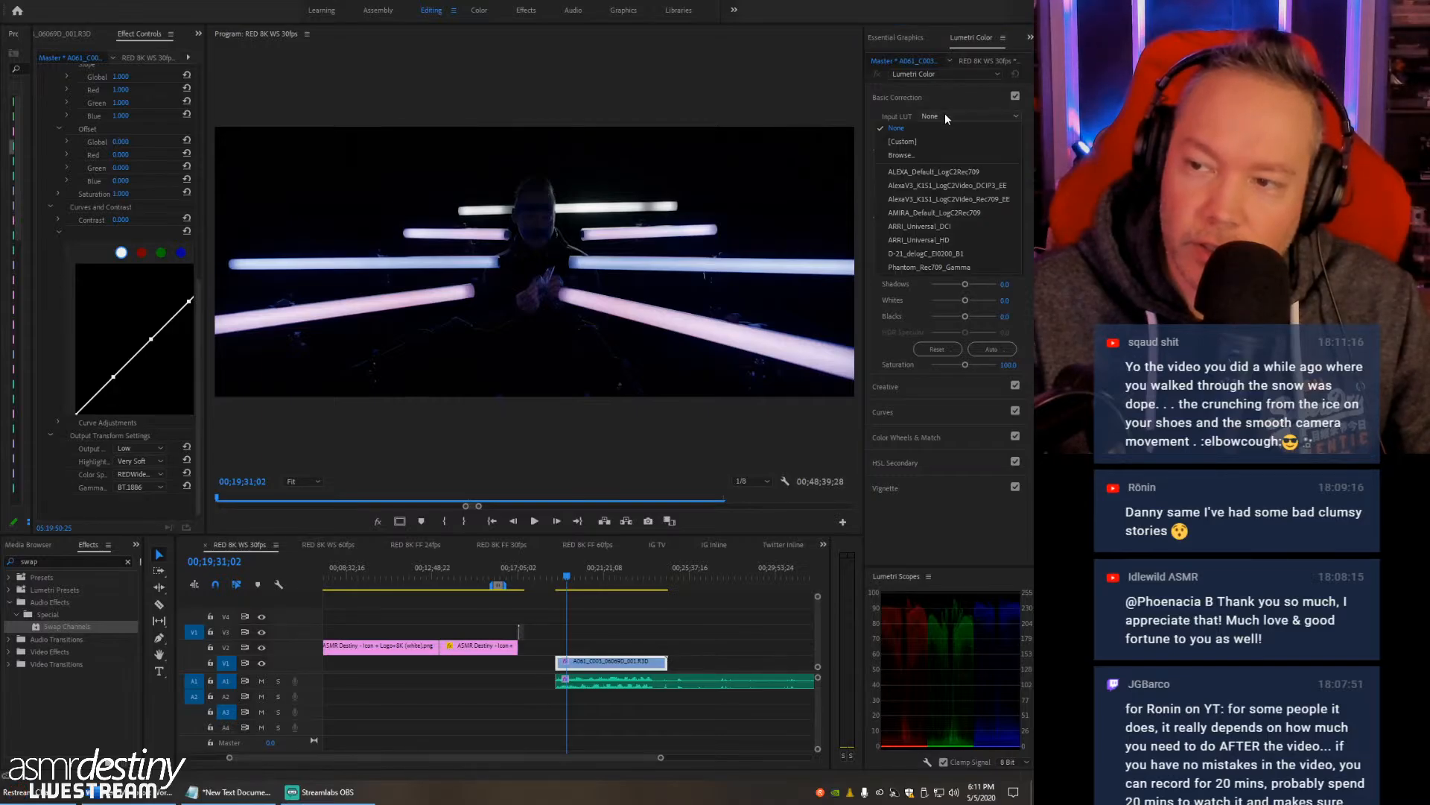
click(874, 103)
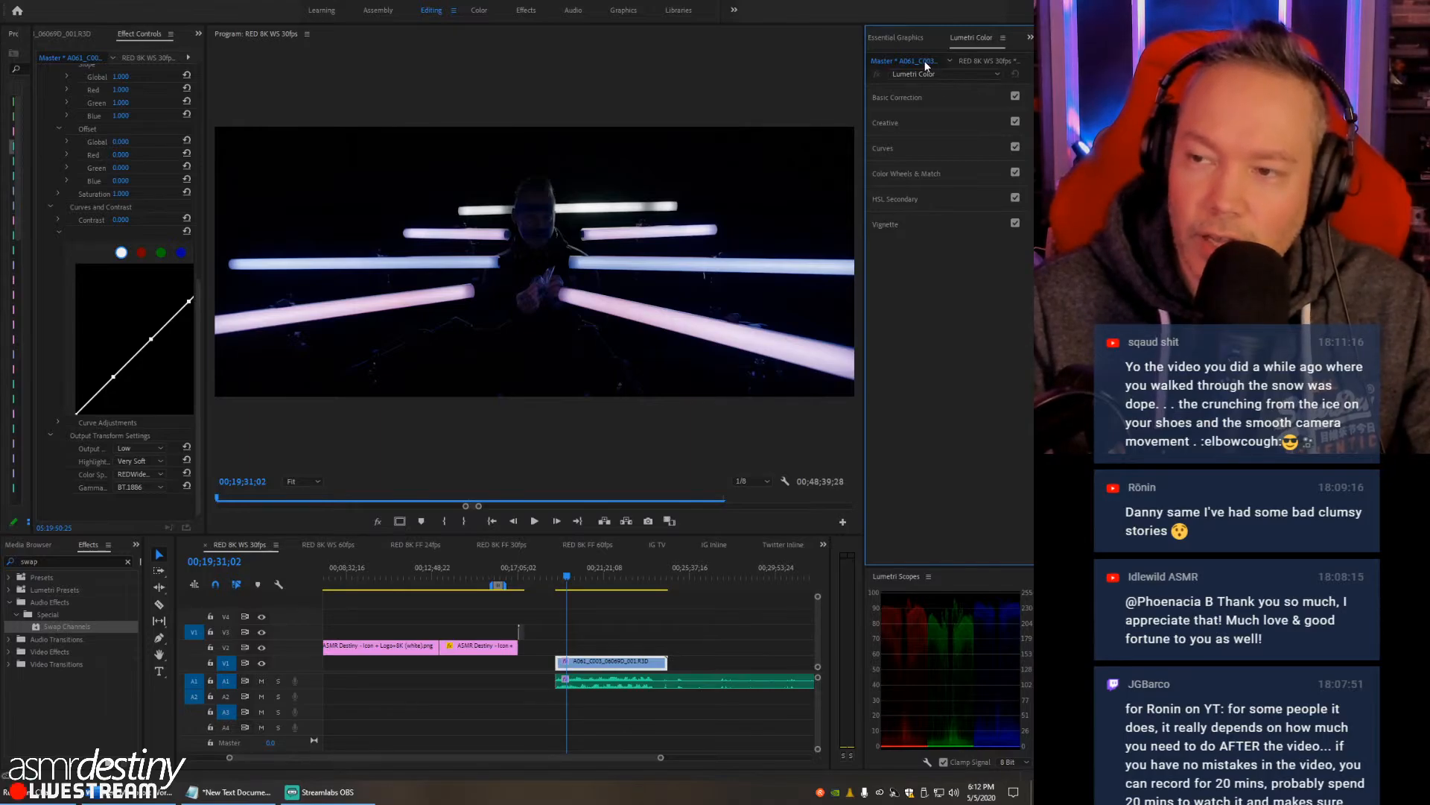
- Switch Lumetri Color from the master clip to the RED clip in the RED 8K WS 30fps sequence
click(983, 61)
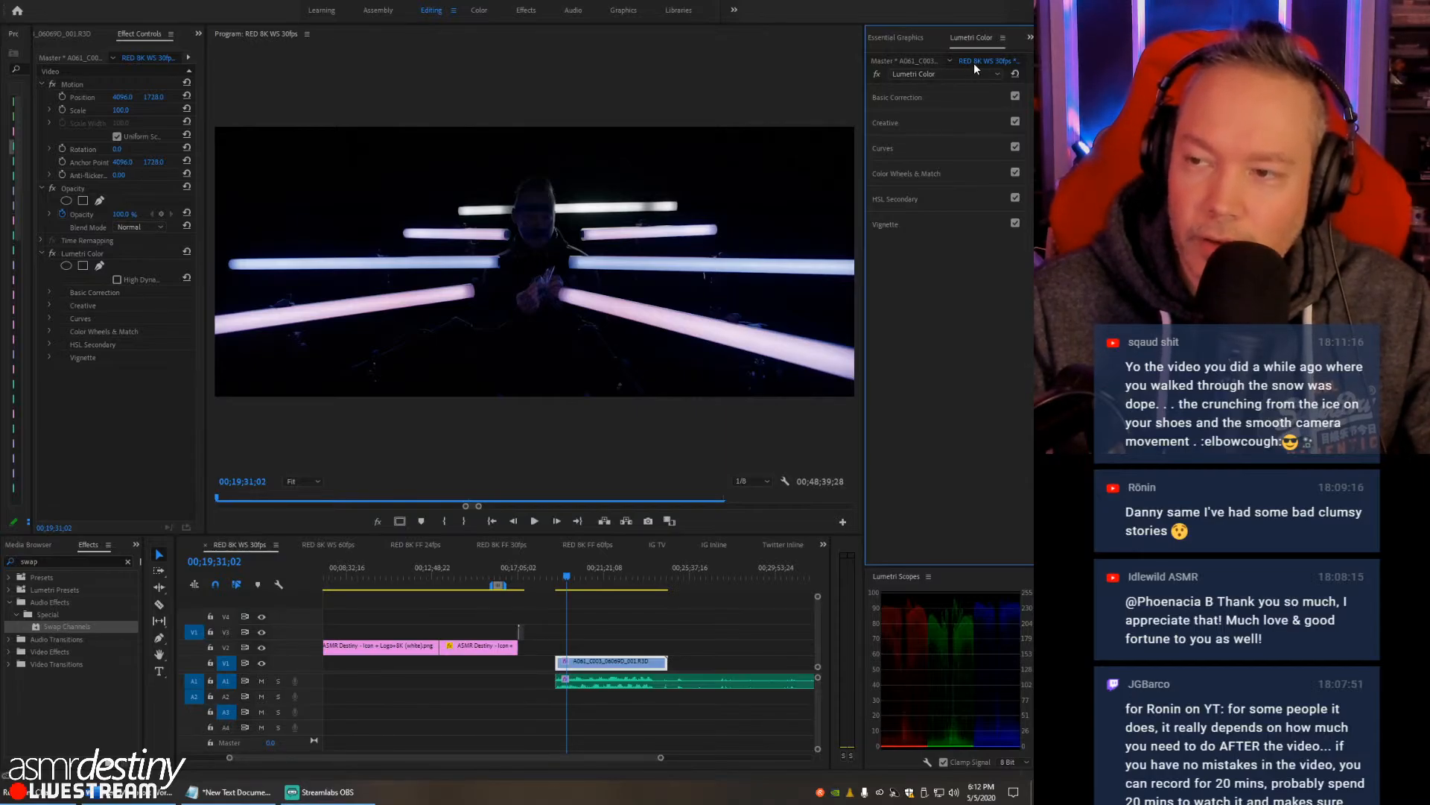
click(916, 74)
click(916, 75)
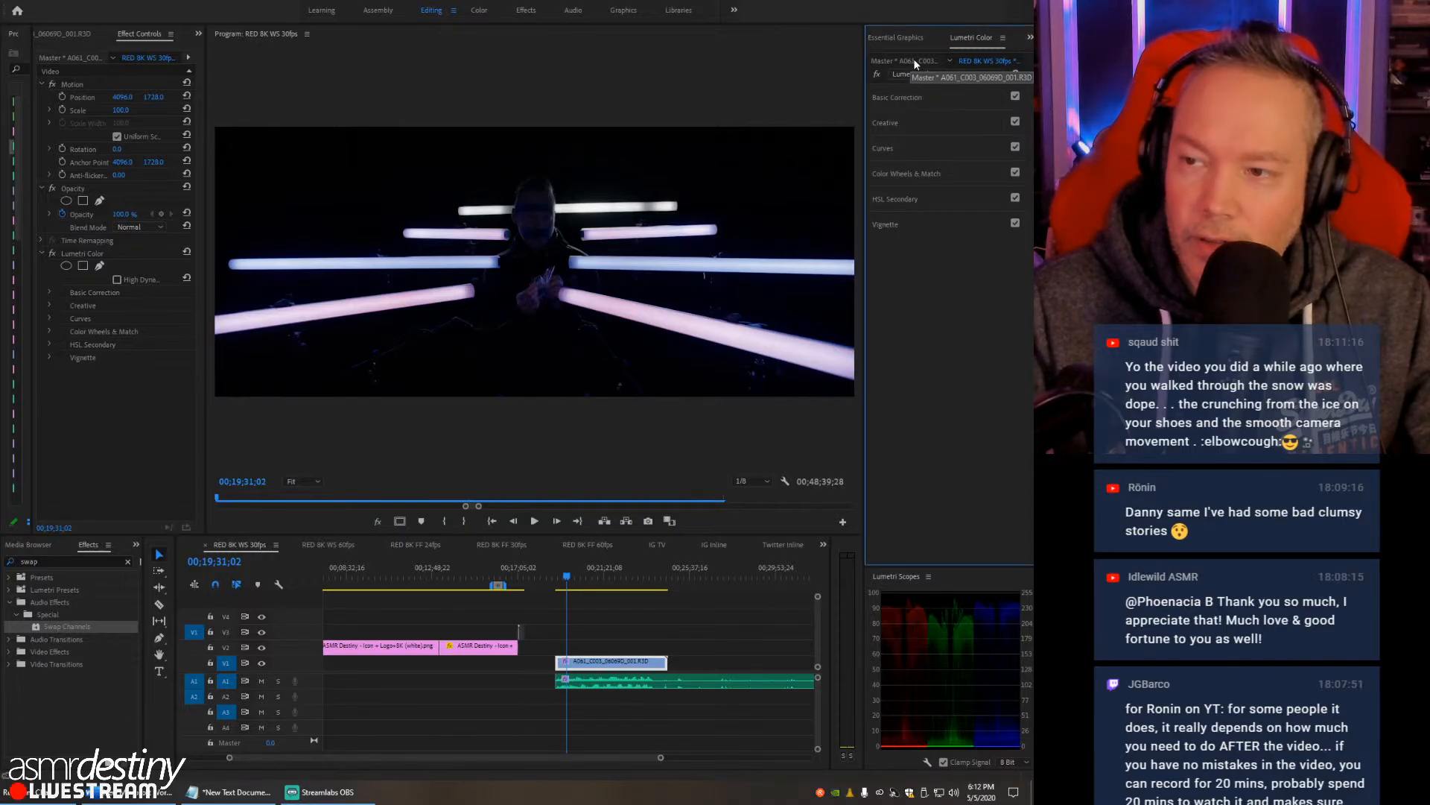
click(602, 640)
click(605, 664)
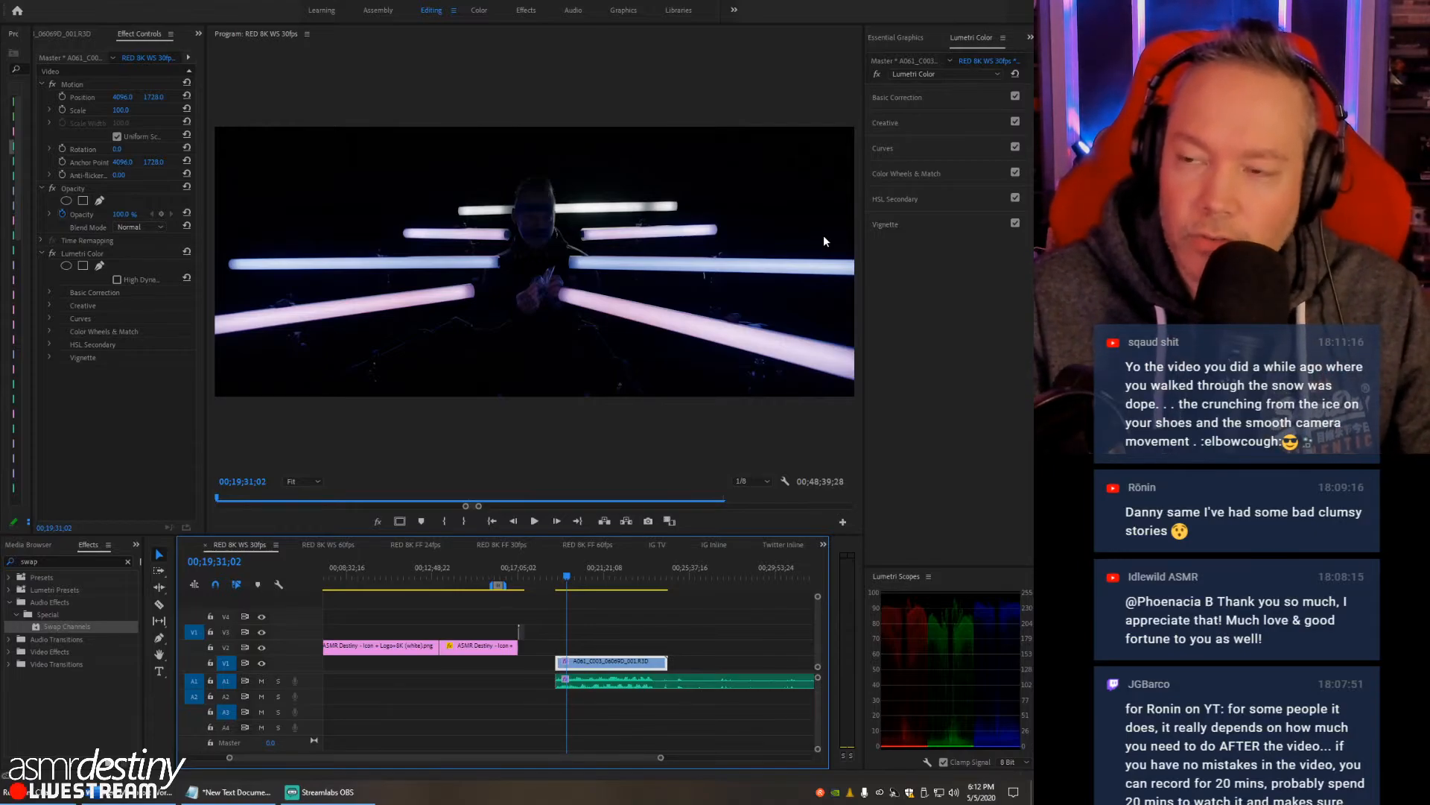
click(953, 74)
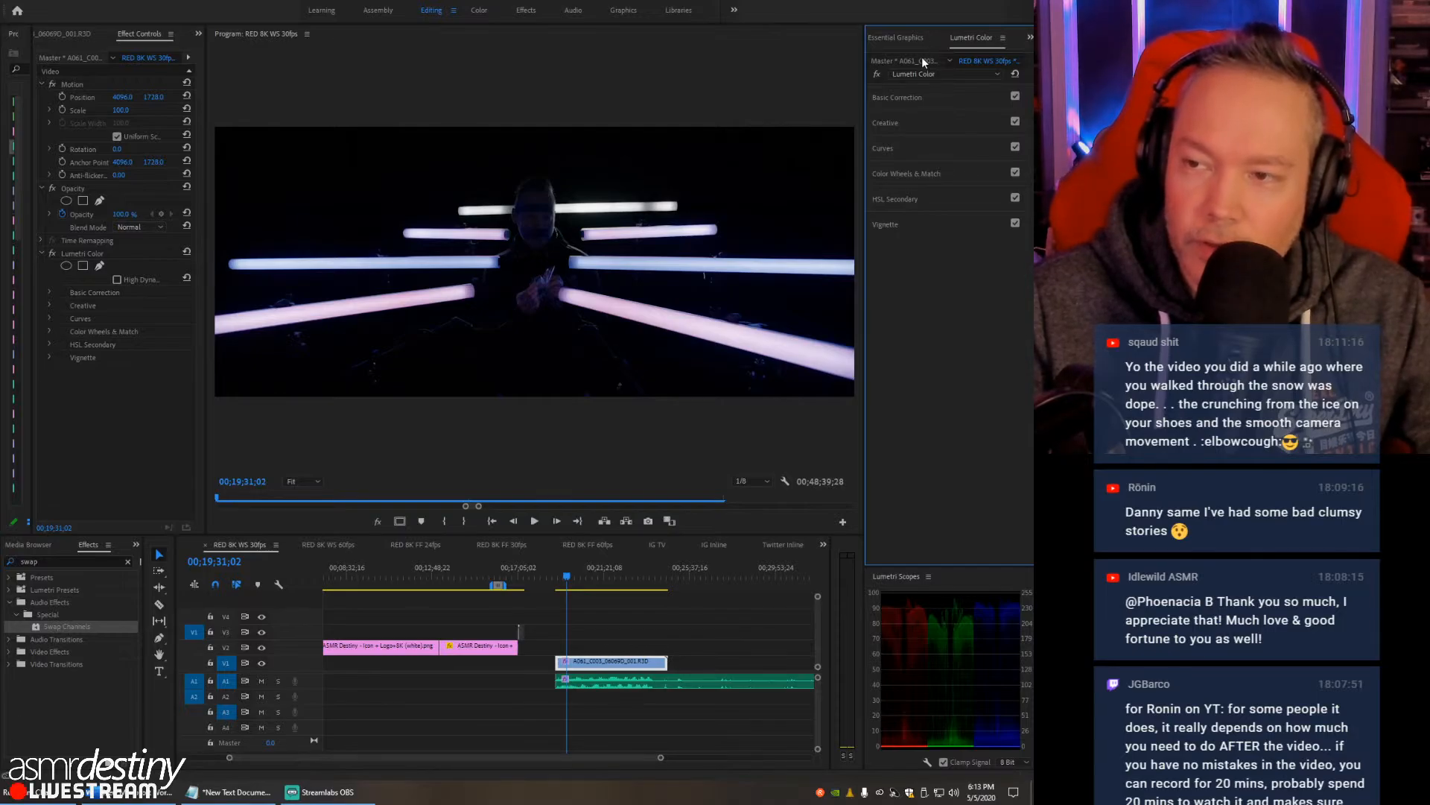
click(922, 61)
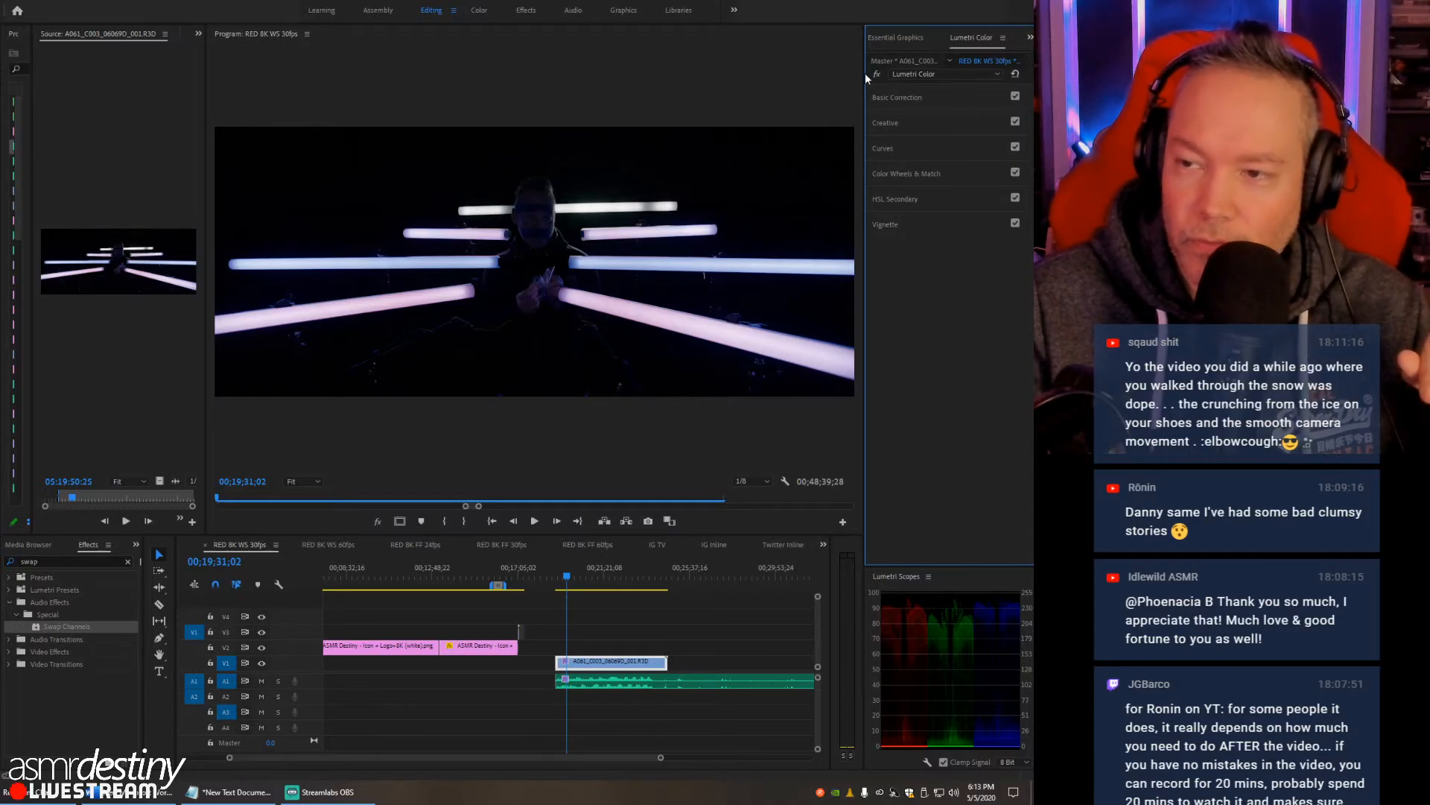
- Widen the Lumetri Color area to show full clip names and reselect the RED clip in the timeline
drag(865, 74, 803, 82)
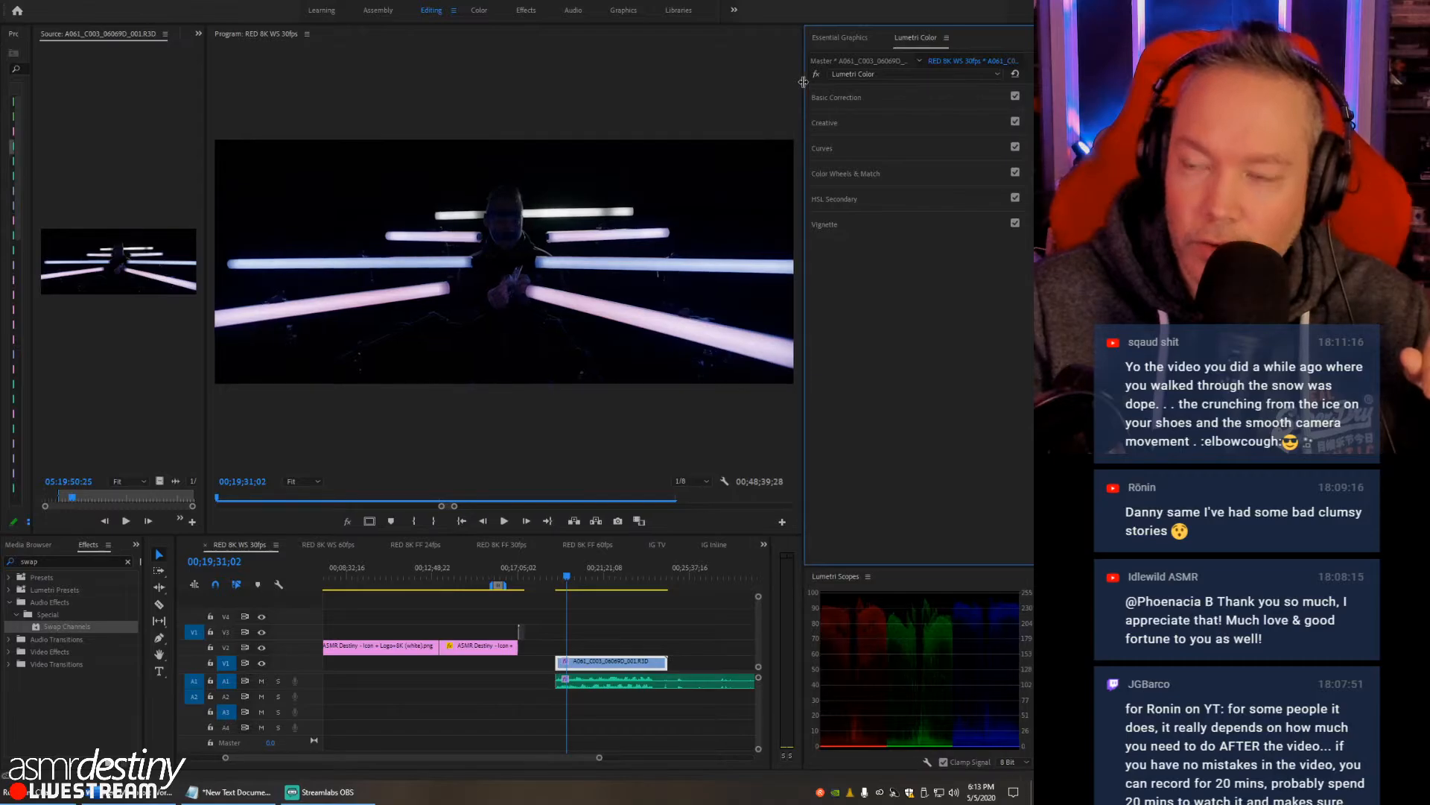
click(878, 73)
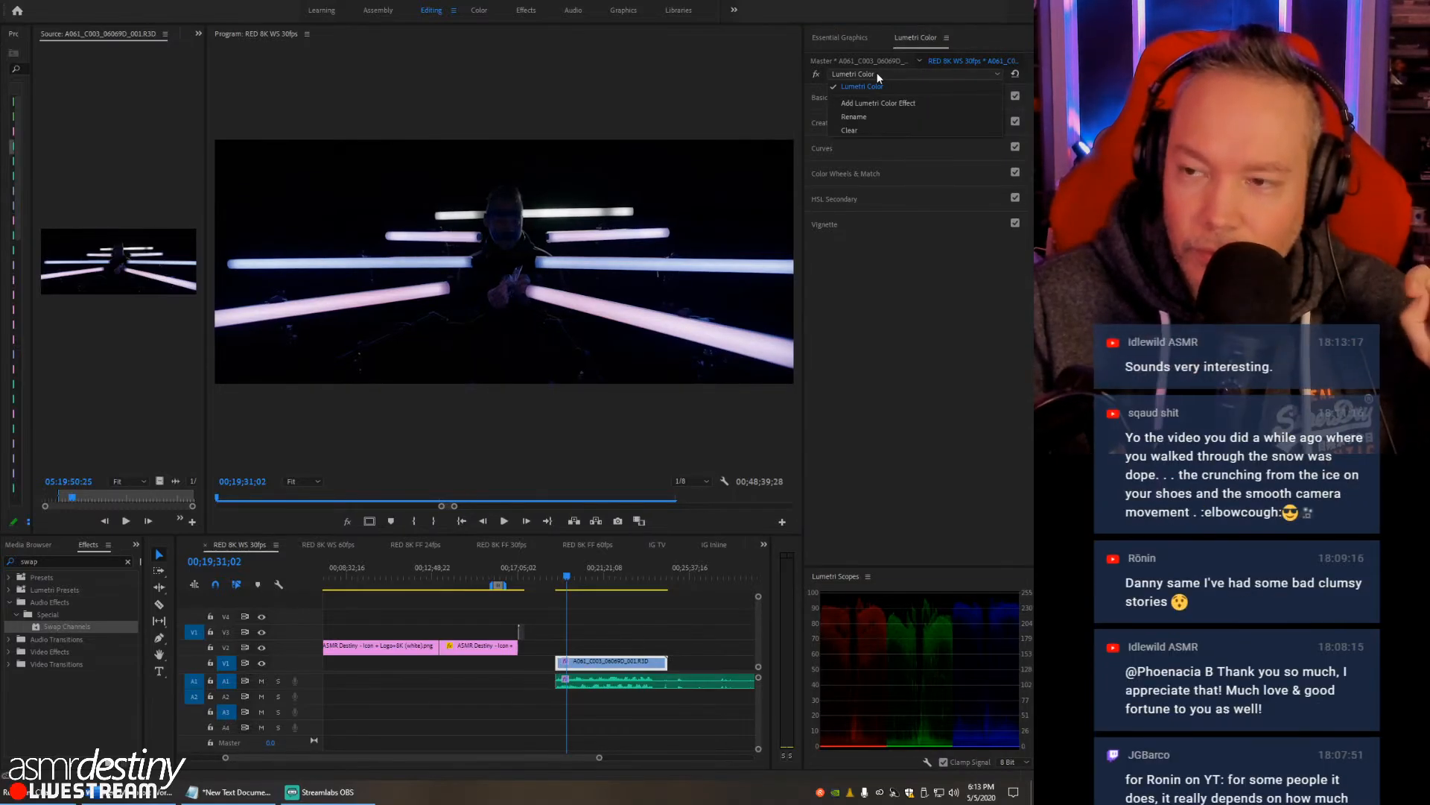
click(916, 354)
click(638, 631)
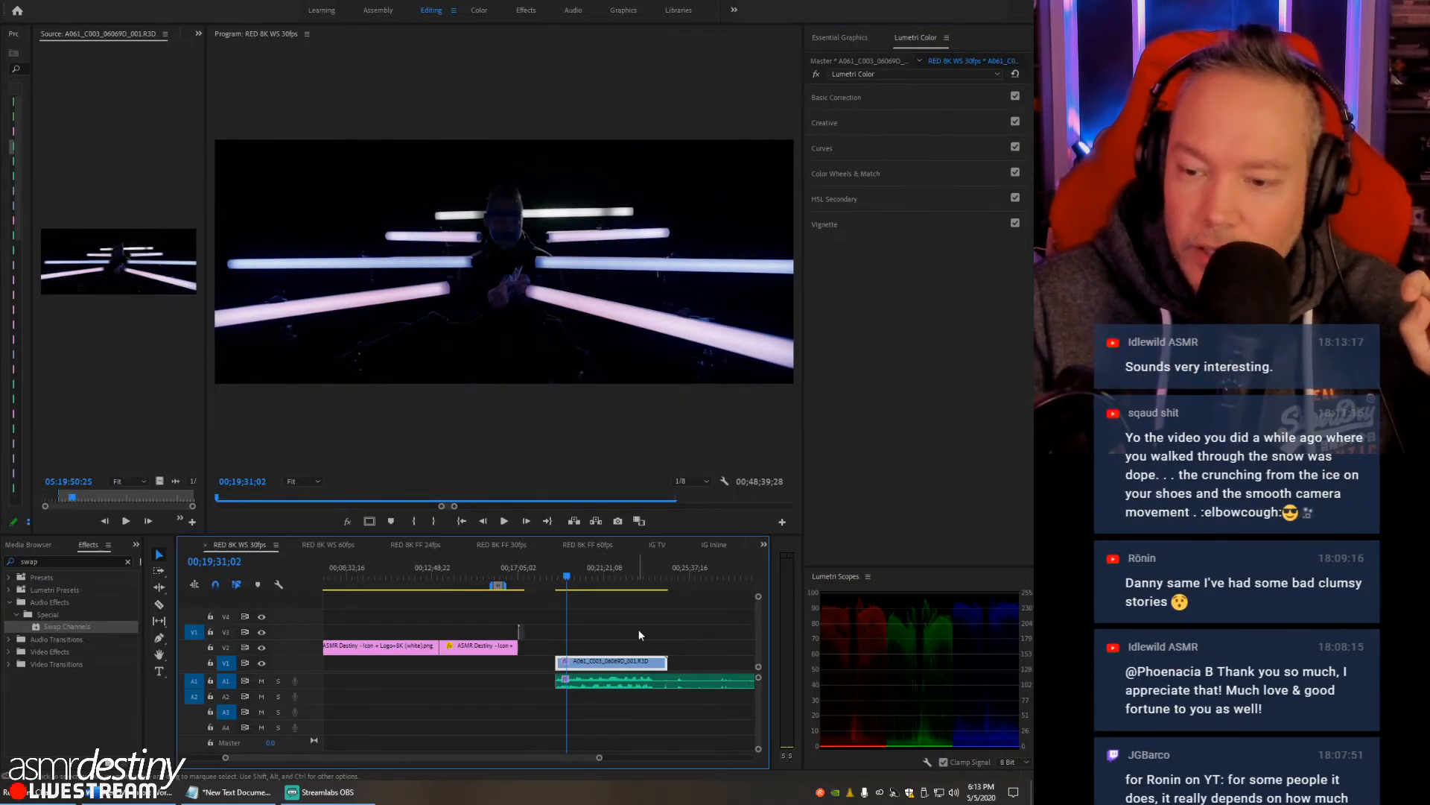
click(615, 668)
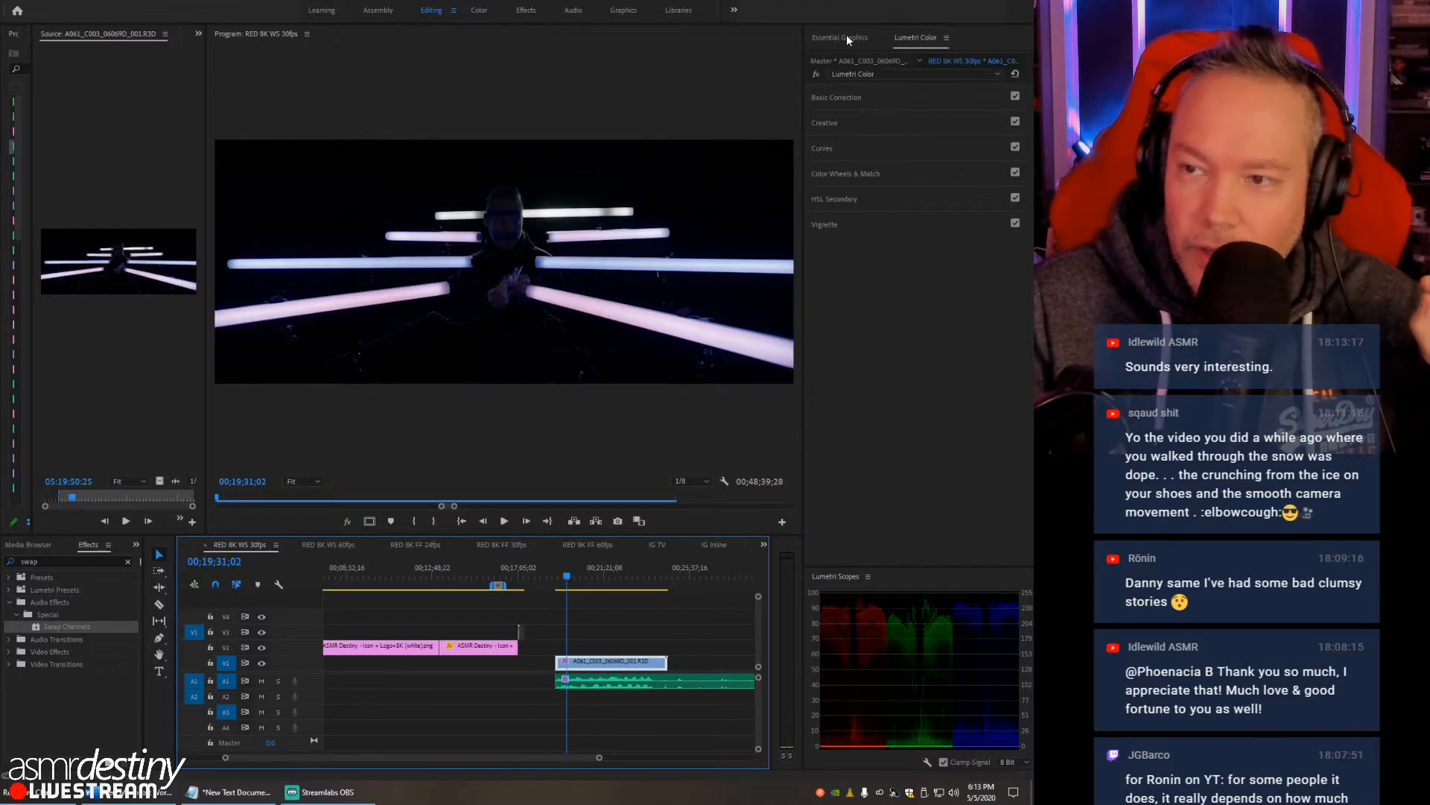
click(909, 42)
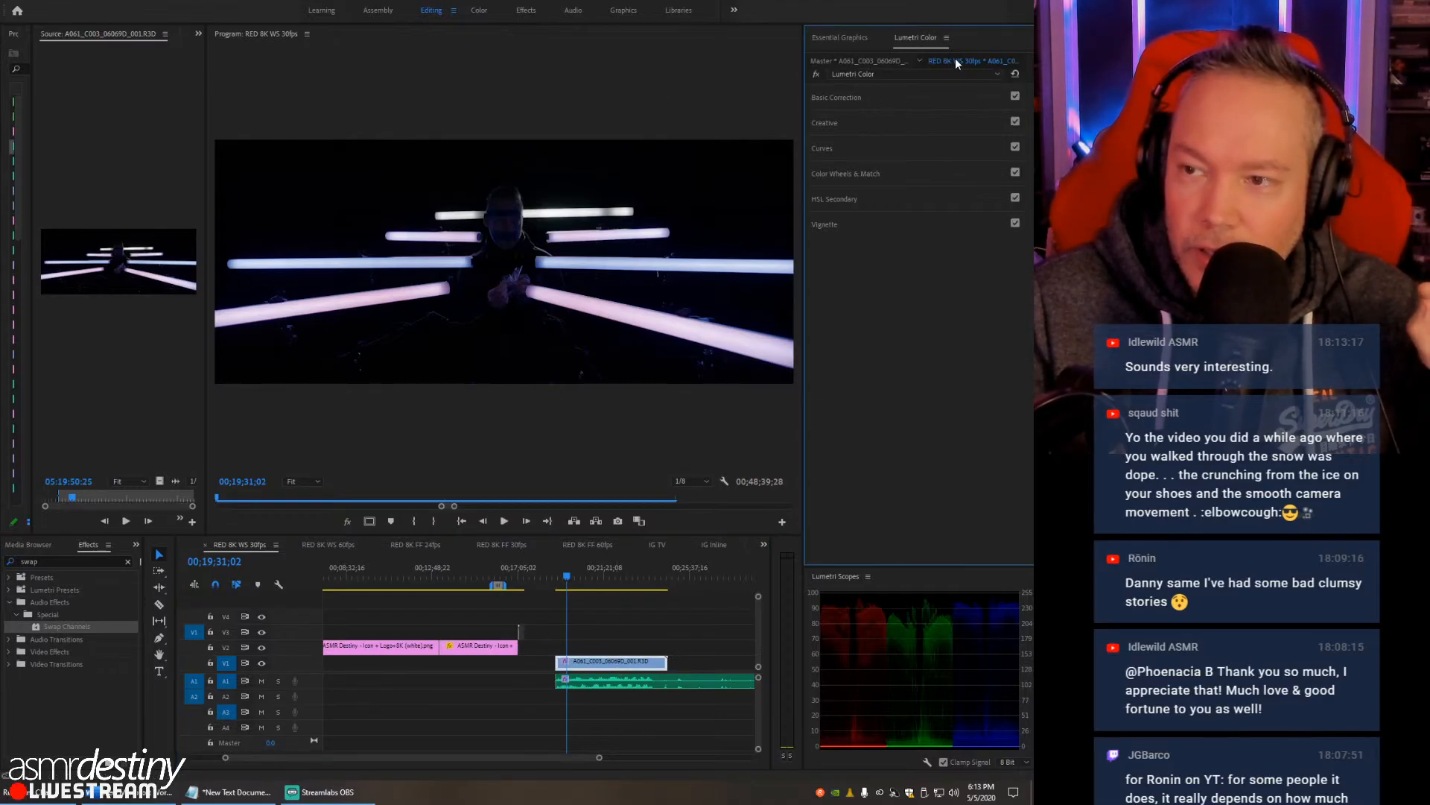
- Try the ALEXA_Default_LogC2Rec709 and AlexaV3_K1S1_LogC2Video_DCIP3_EE input LUTs in the clip's Basic Correction
click(860, 96)
click(888, 117)
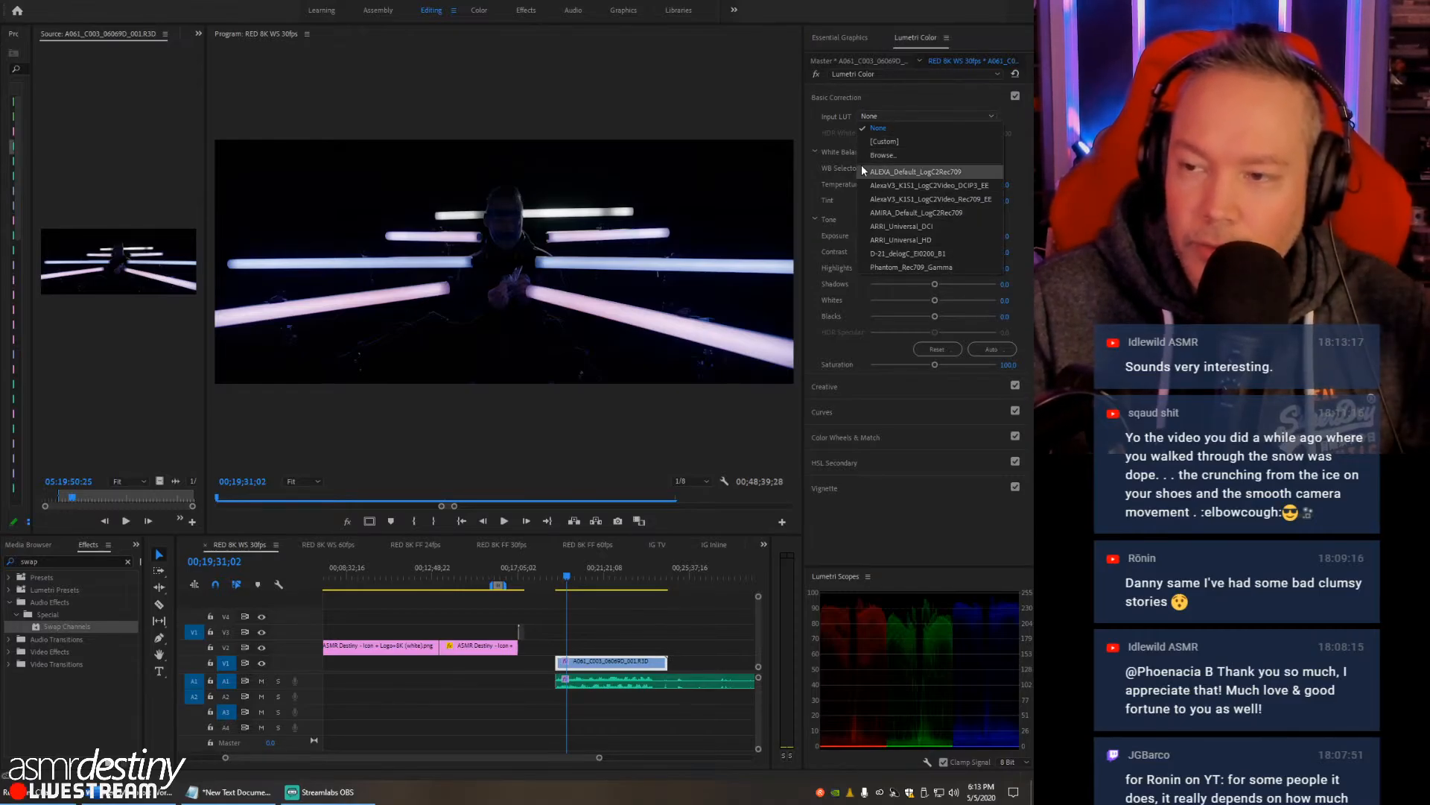
click(864, 172)
click(904, 116)
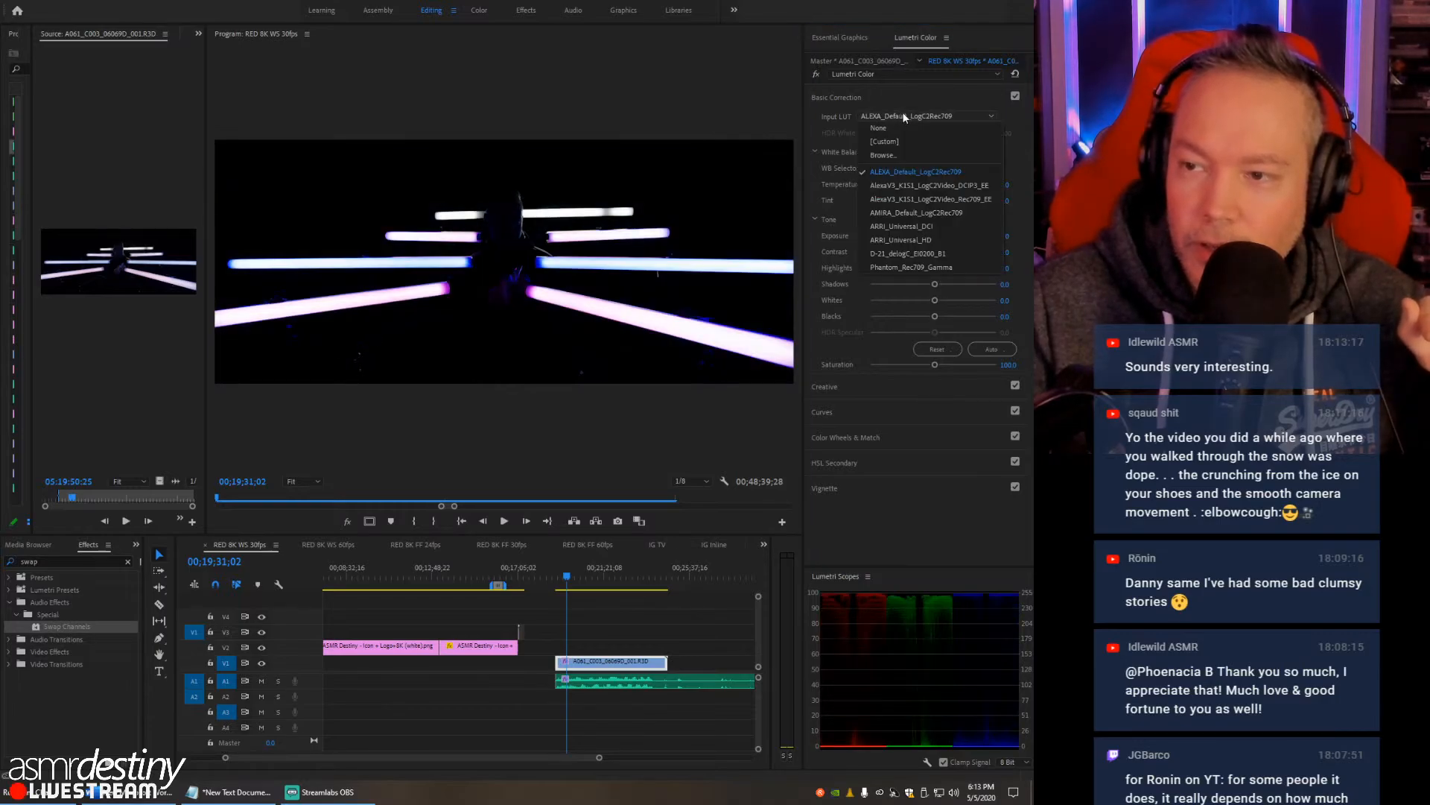
click(897, 189)
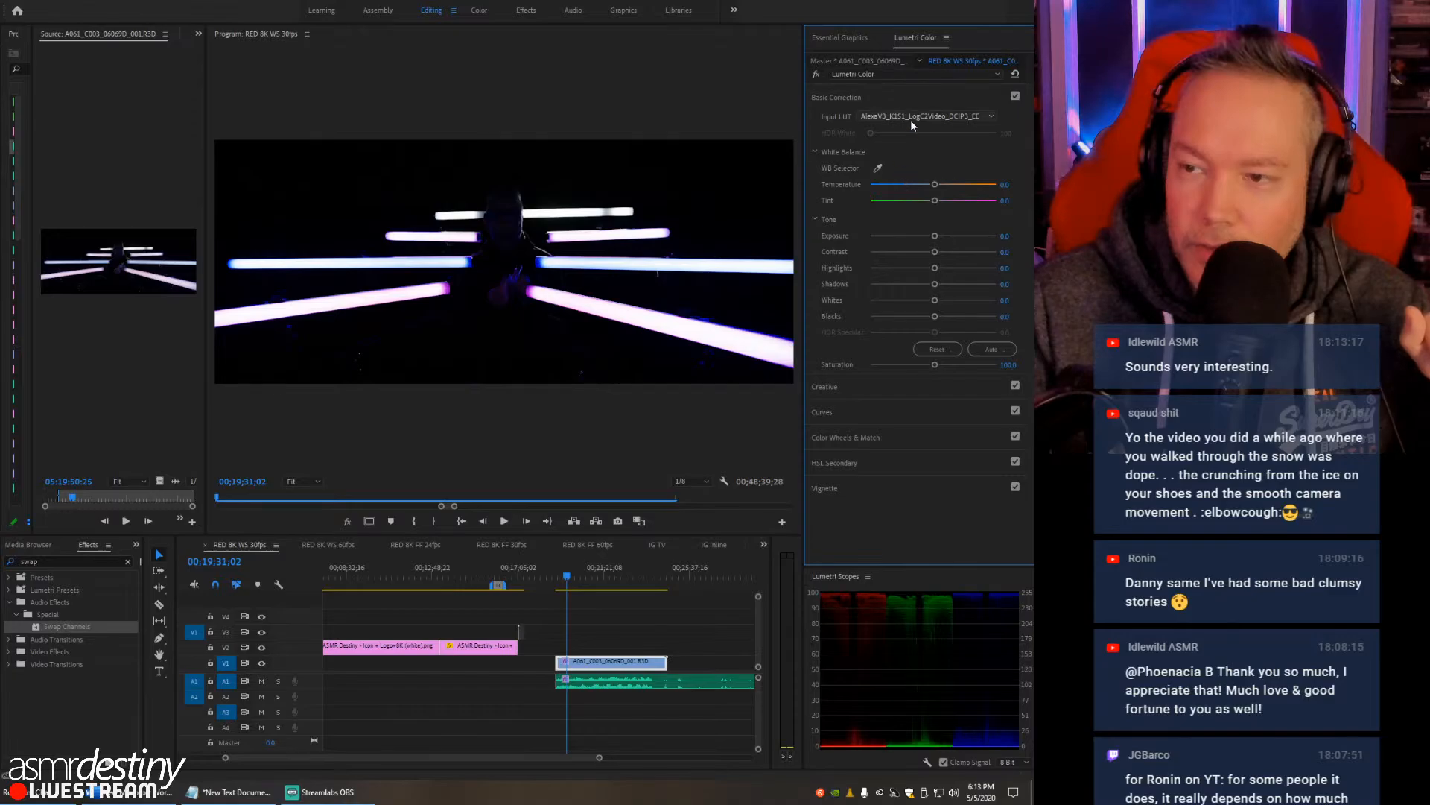
- Try the AlexaV3_K1S1_LogC2Video_Rec709_EE and AMIRA_Default_LogC2Rec709 input LUTs on the RED clip
click(901, 116)
click(887, 204)
click(879, 118)
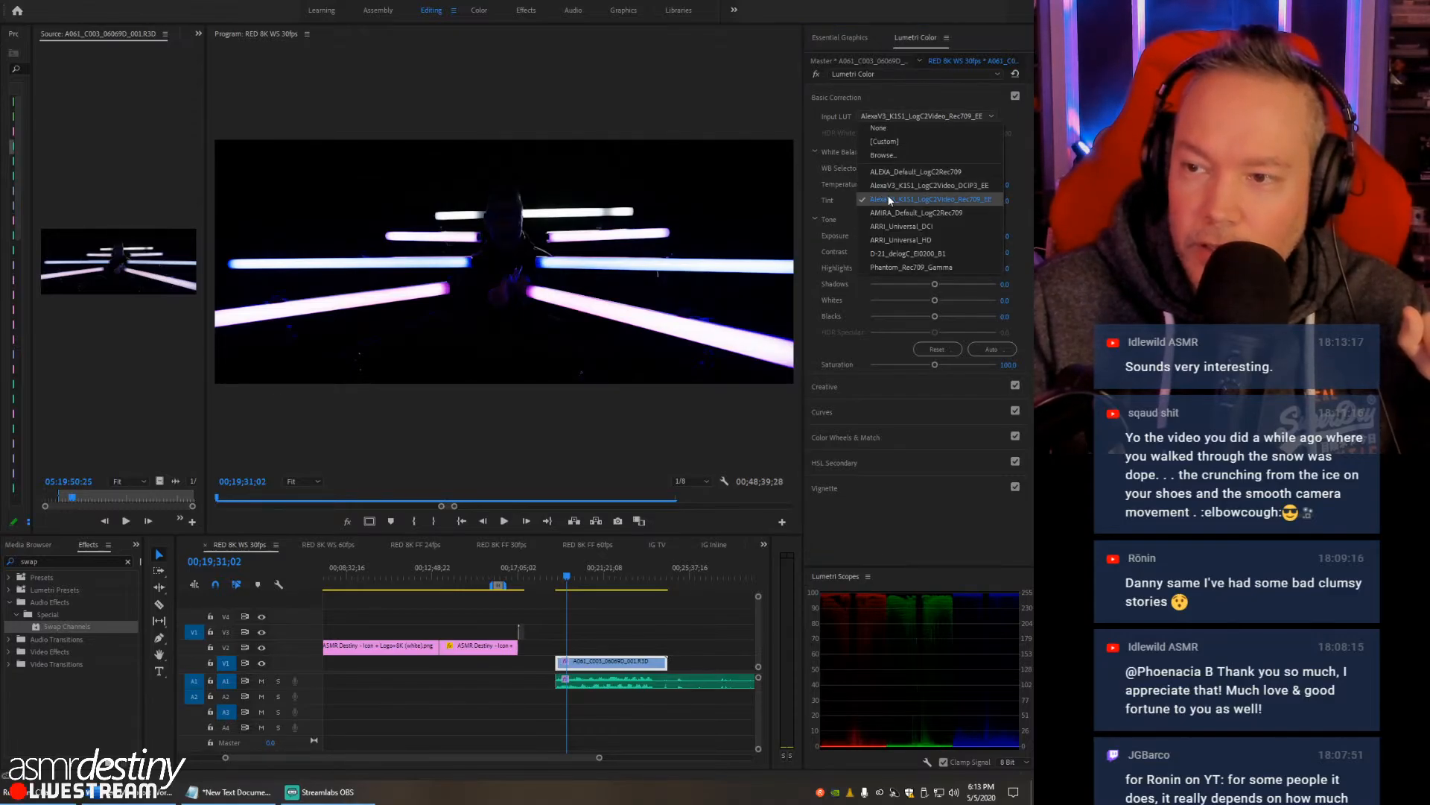
click(890, 213)
- Try the ARRI_Universal_DCI input LUT on the RED clip and replace it with ARRI_Universal_HD
click(929, 116)
click(894, 230)
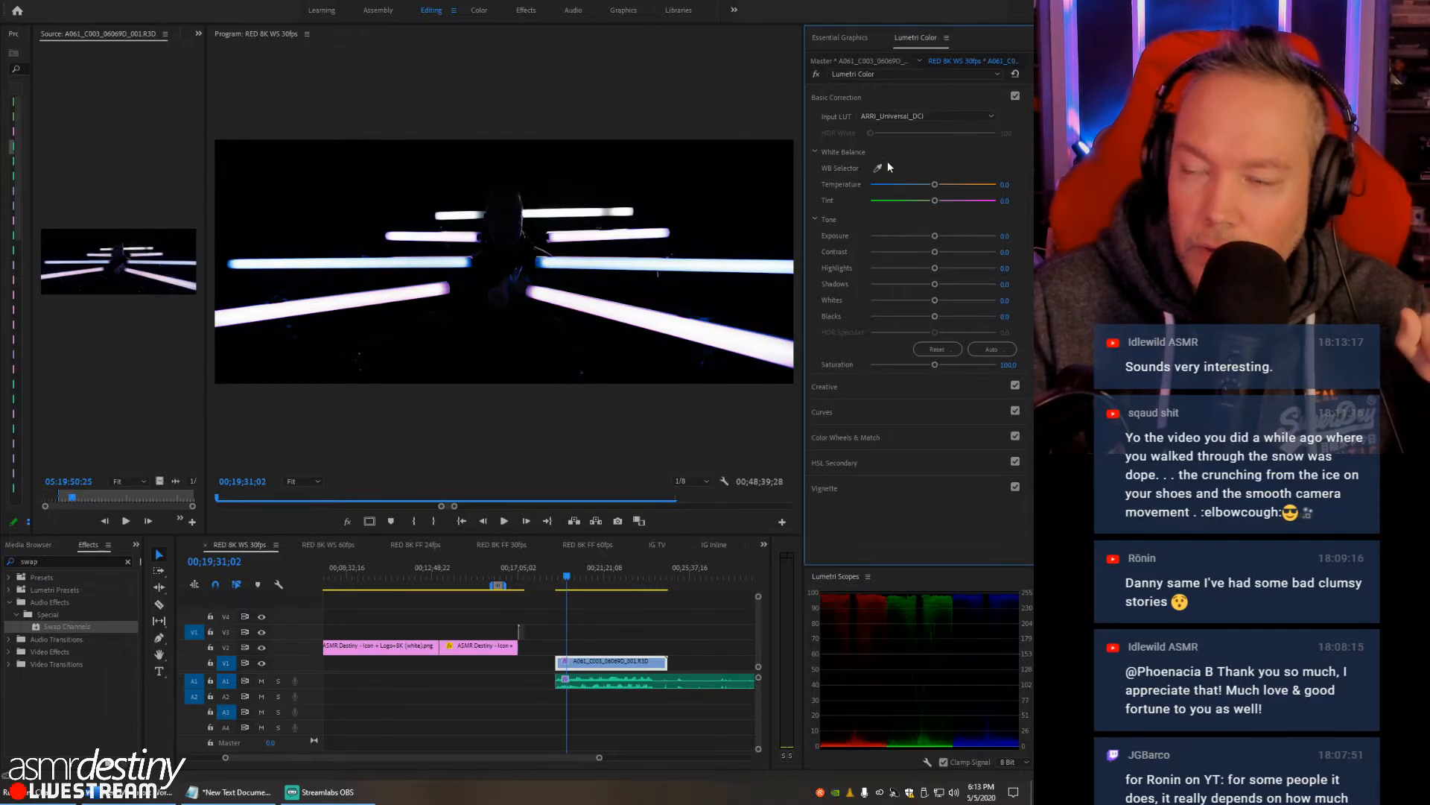
click(891, 116)
click(887, 240)
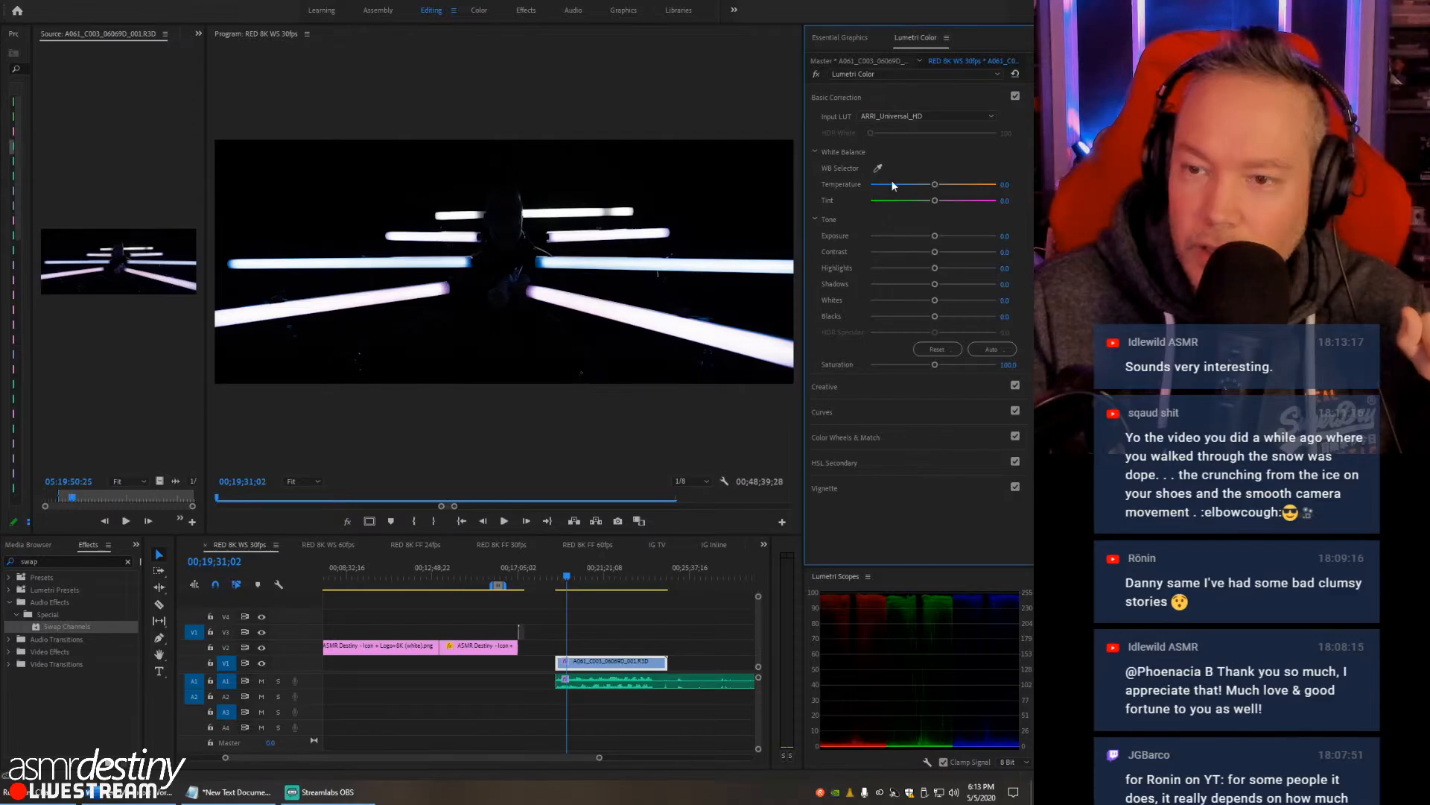
- Try the D-21_delogC_EI0200_B1 and Phantom_Rec709_Gamma input LUTs on the RED clip, ending with the input LUT set to None
click(896, 119)
click(887, 254)
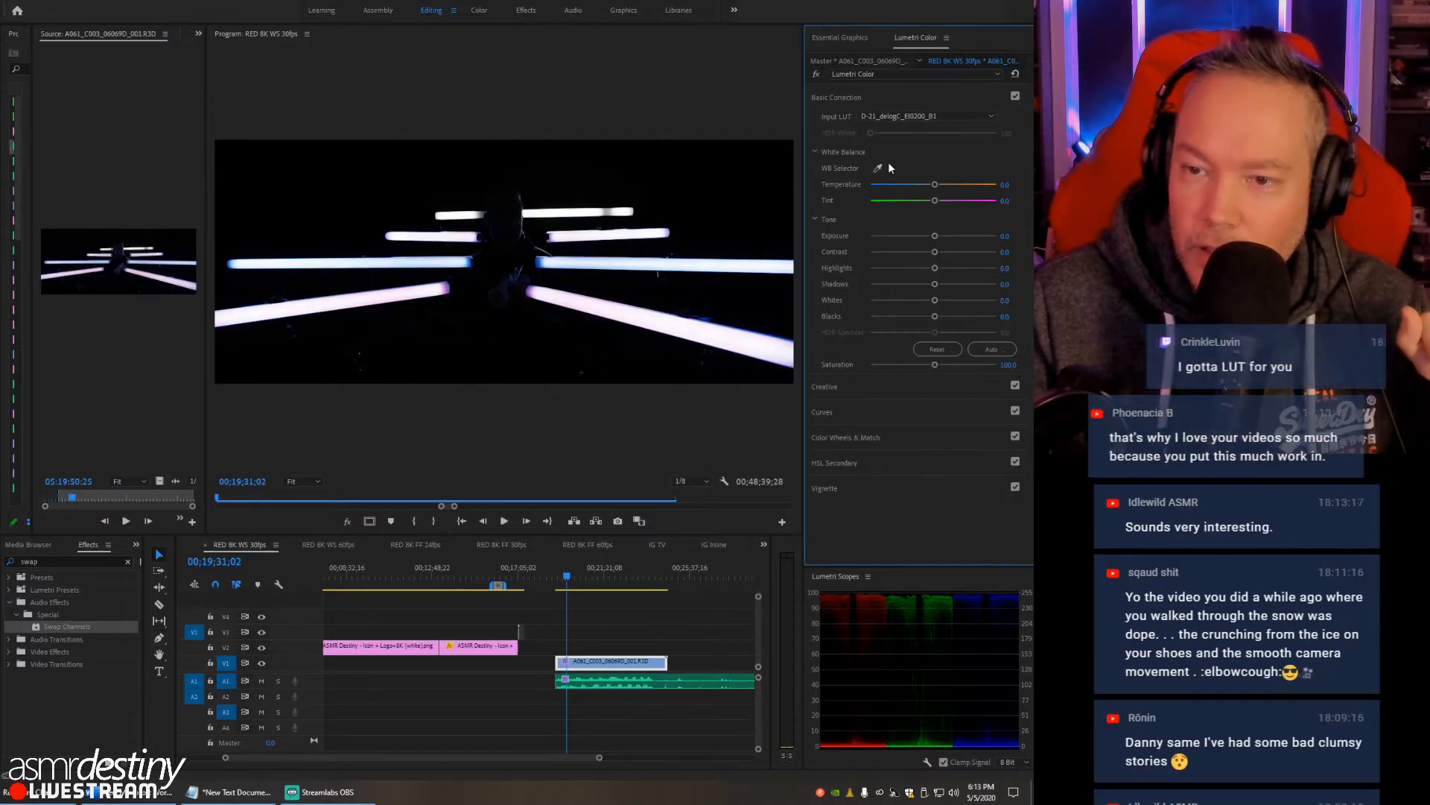
click(891, 117)
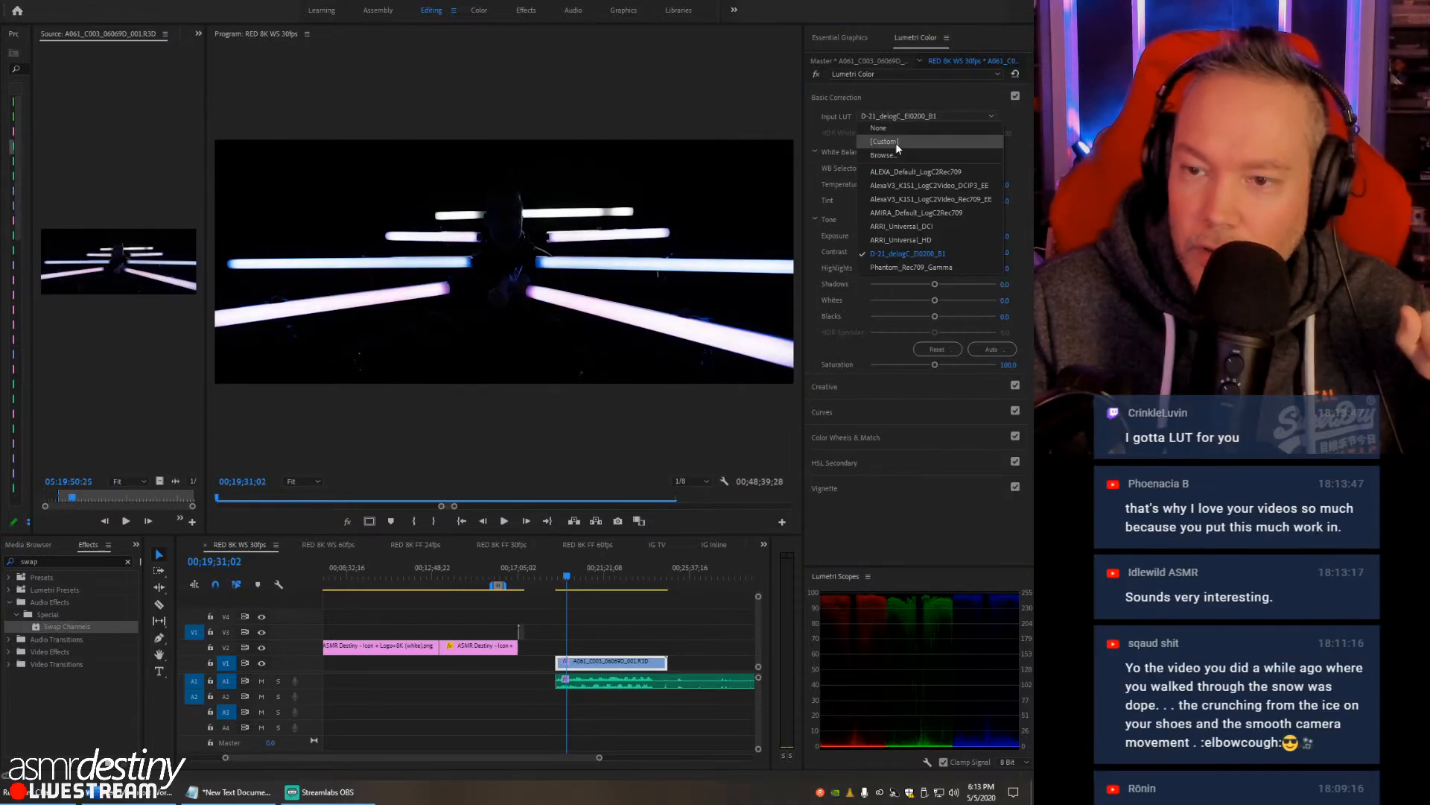
click(897, 264)
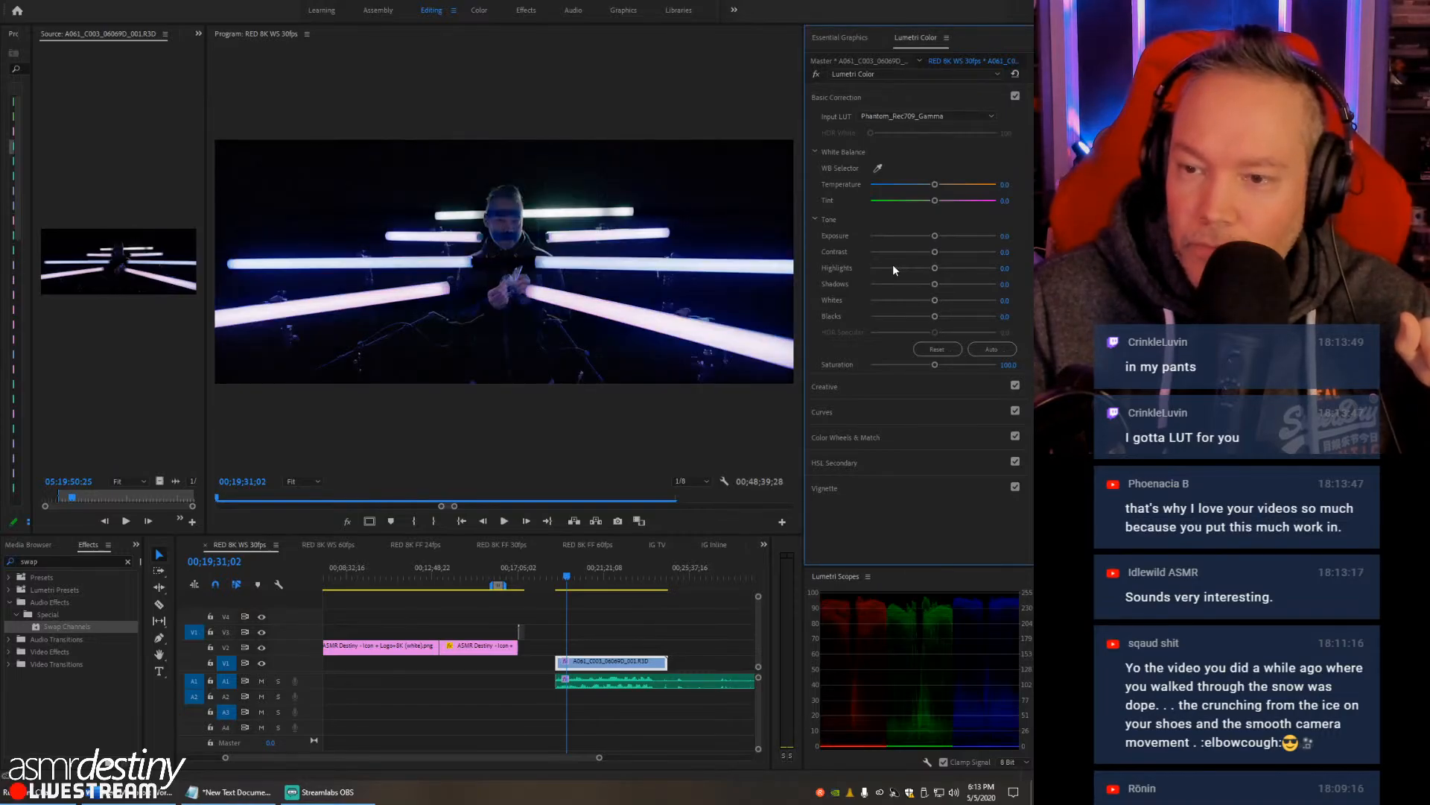
click(885, 120)
click(888, 128)
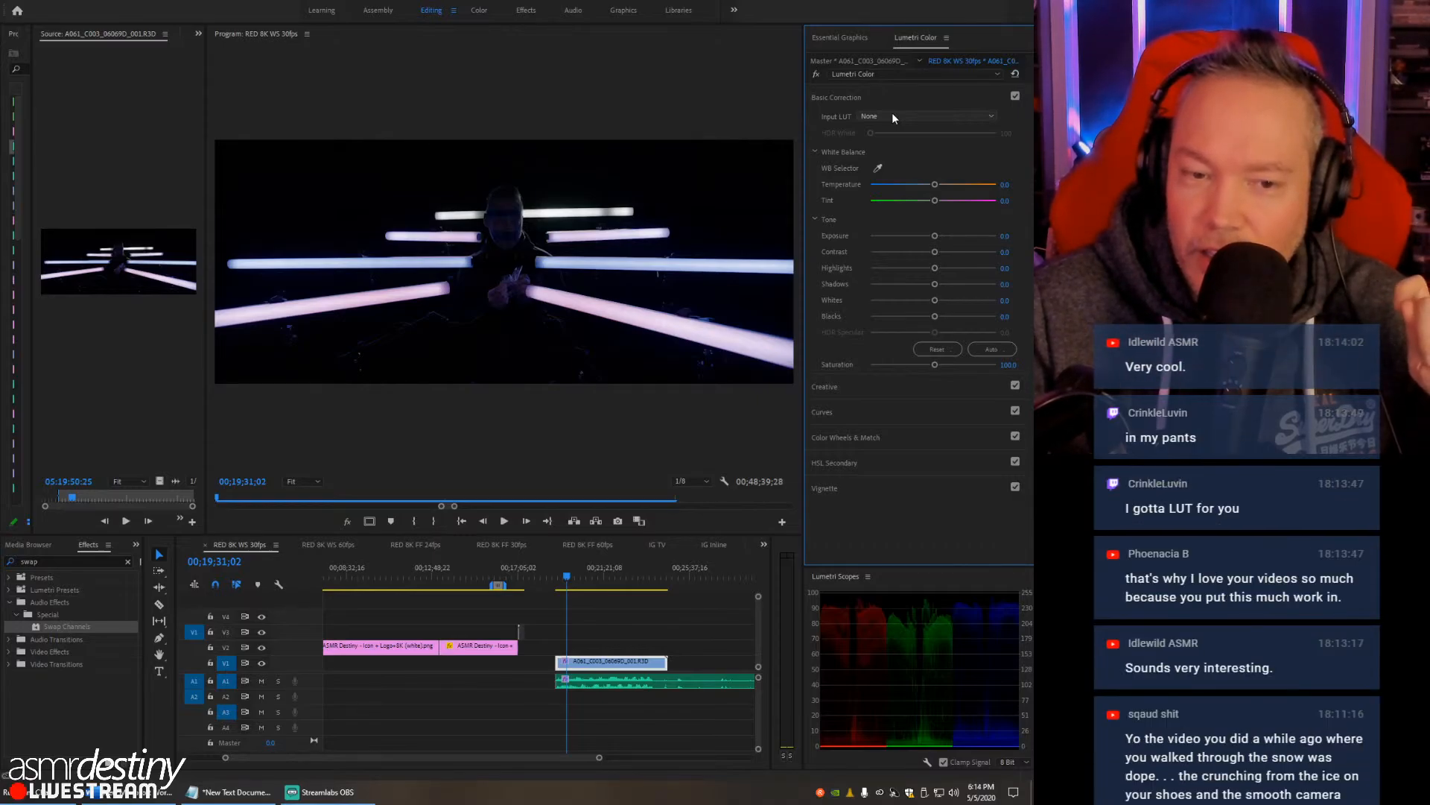
- Browse for a custom input LUT in the LOG folder under !Projects, !Assets, LUTS, ! Master List, OSIRIS
click(892, 113)
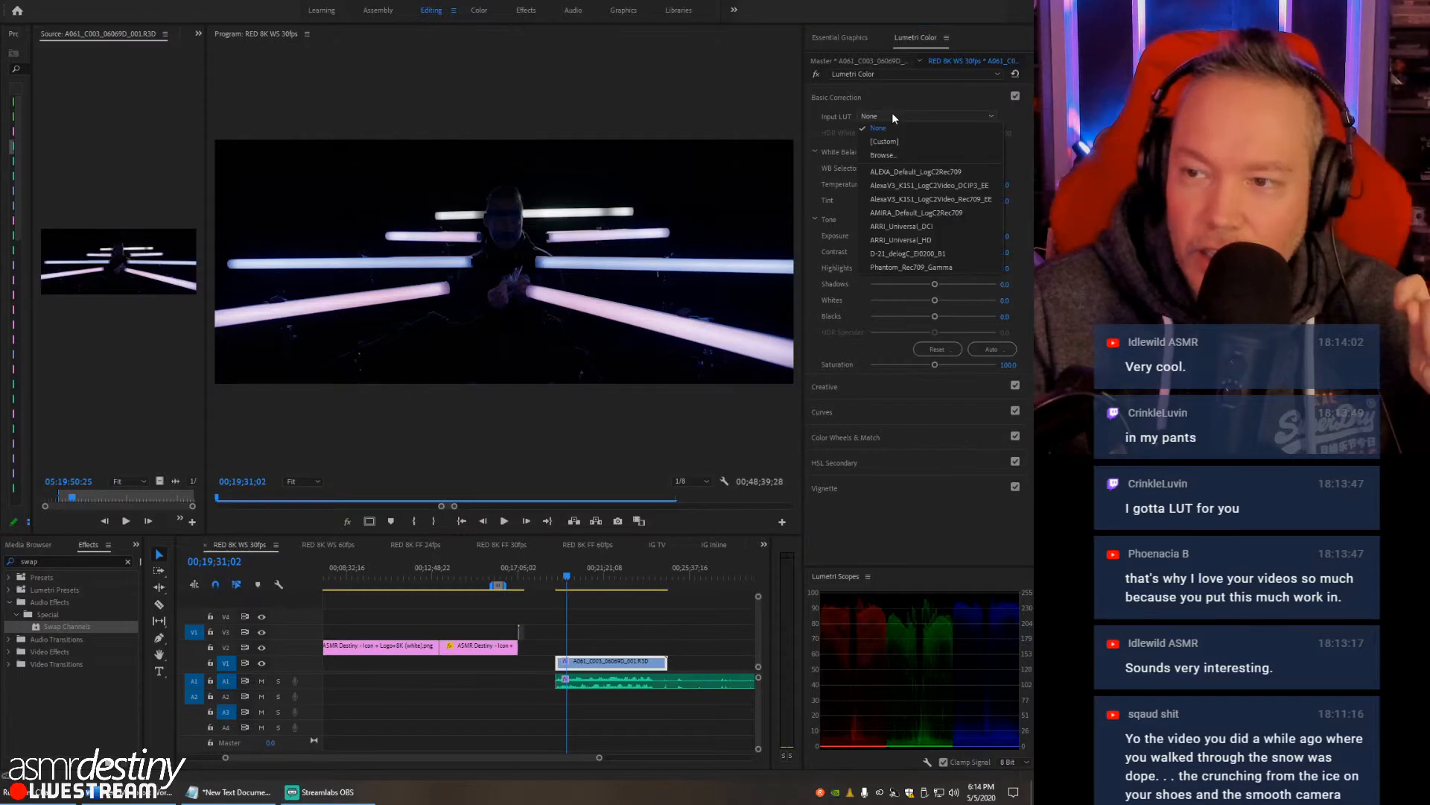
click(887, 155)
drag(341, 72, 354, 118)
double_click(316, 334)
double_click(282, 199)
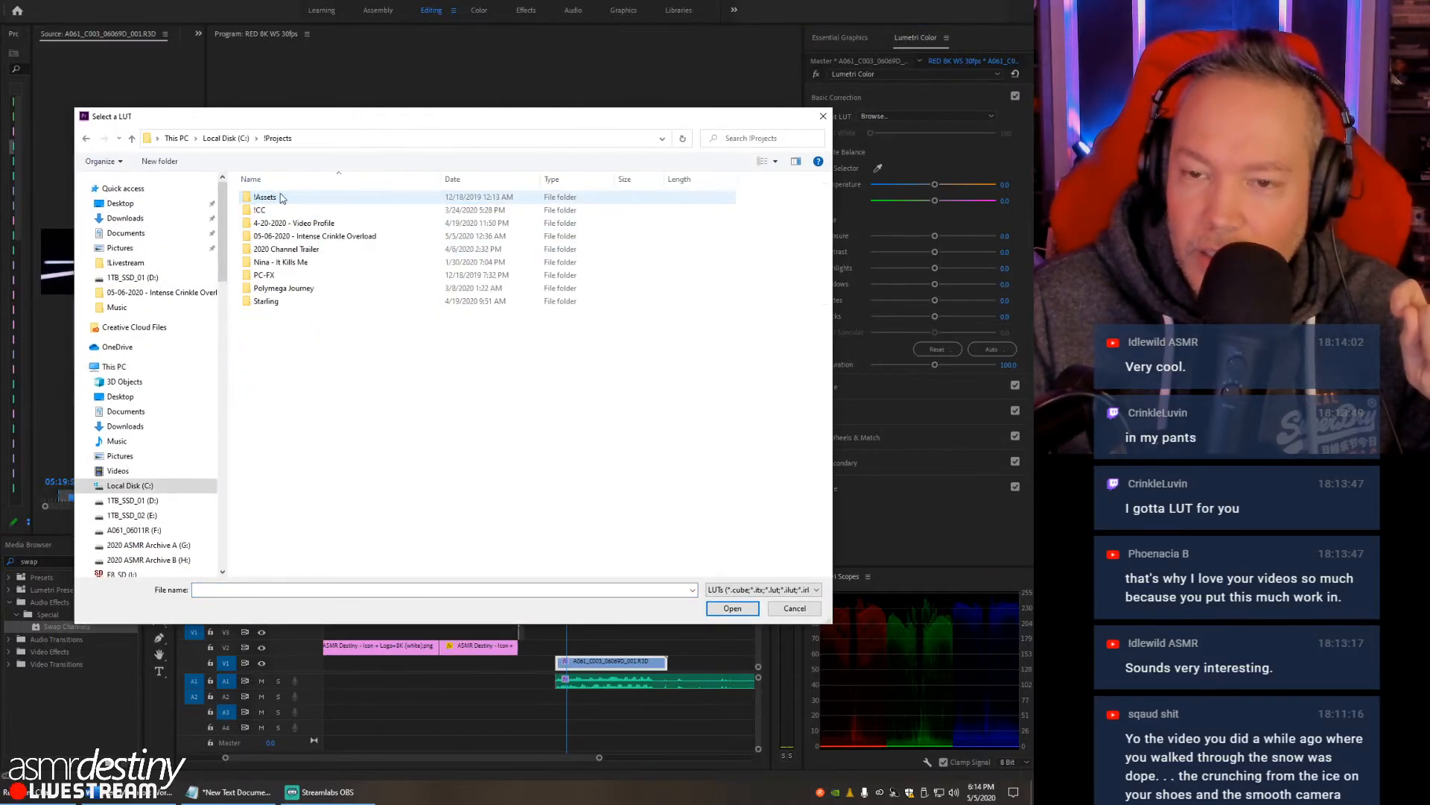
double_click(280, 198)
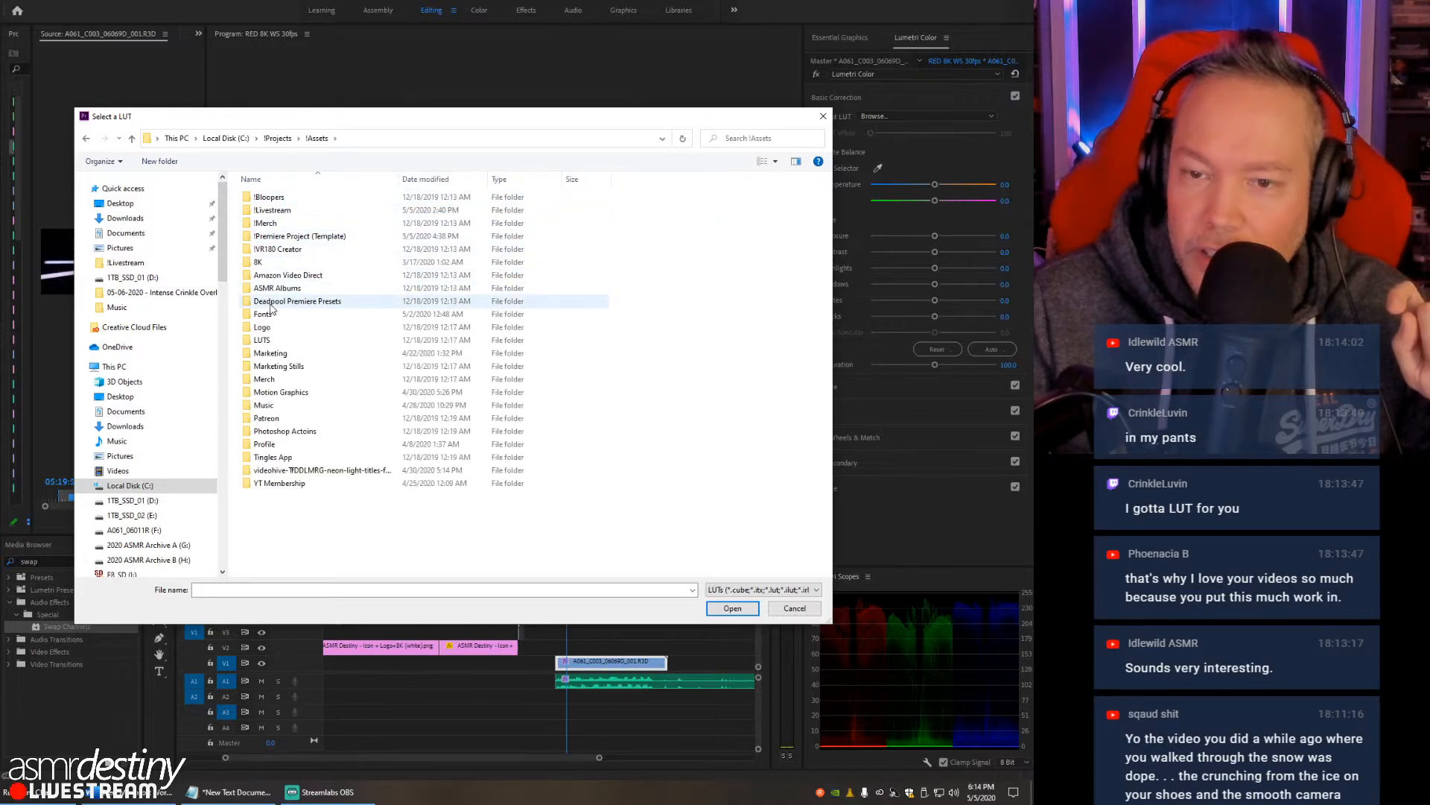
double_click(280, 339)
double_click(277, 198)
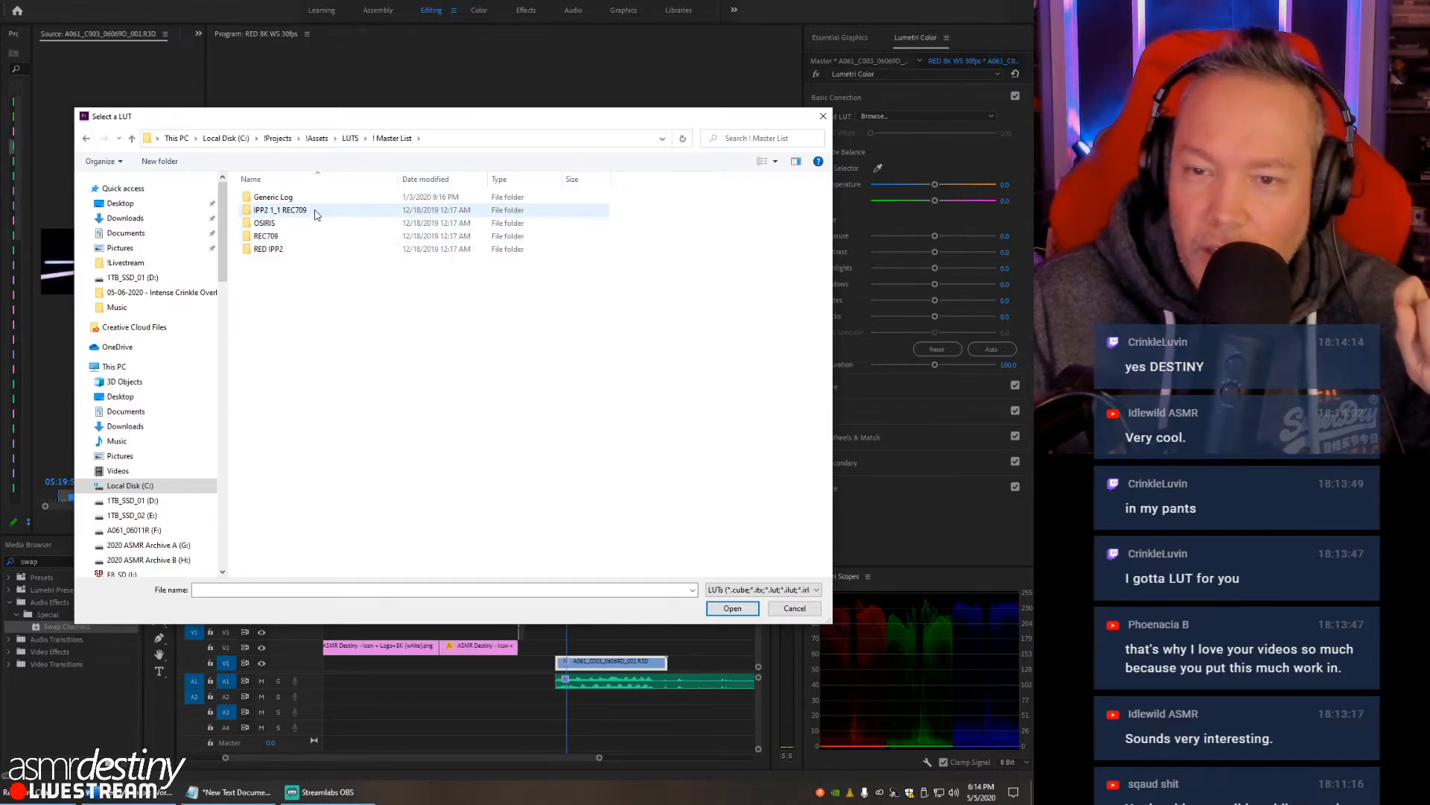
click(281, 223)
double_click(281, 223)
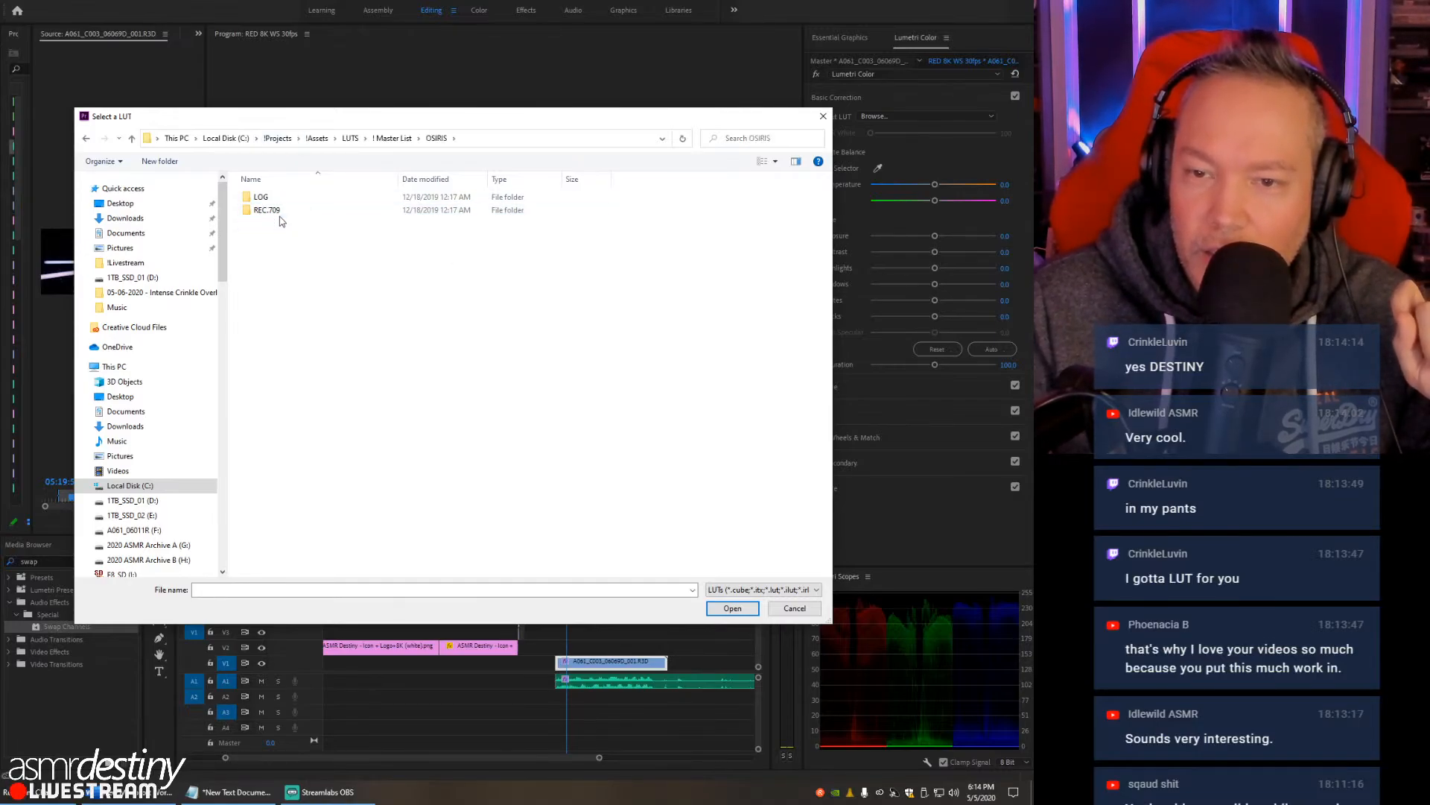
double_click(261, 197)
- Try the DELTA - LOG.cube and DK79 - LOG.cube input LUTs on the RED clip
double_click(282, 198)
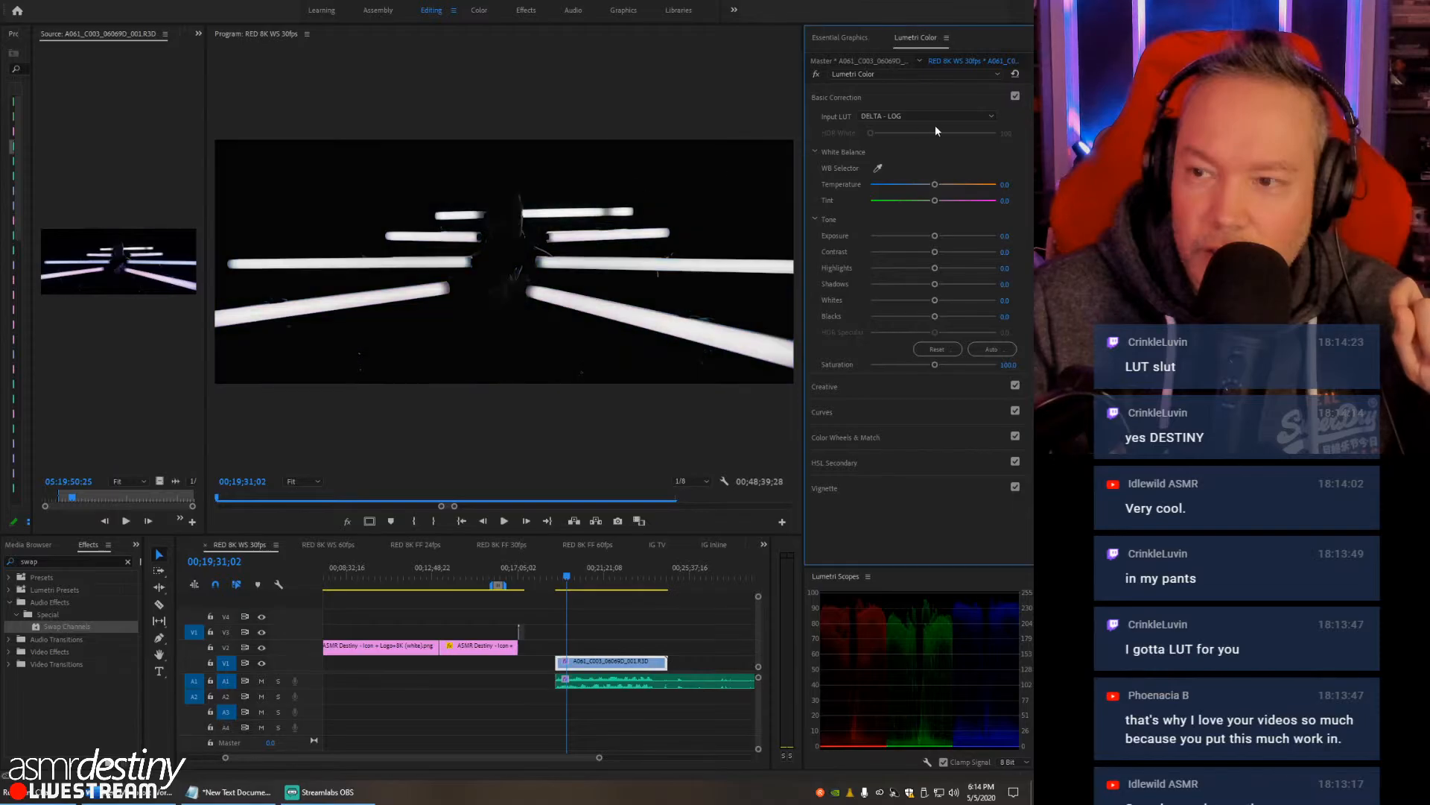
click(910, 116)
click(892, 155)
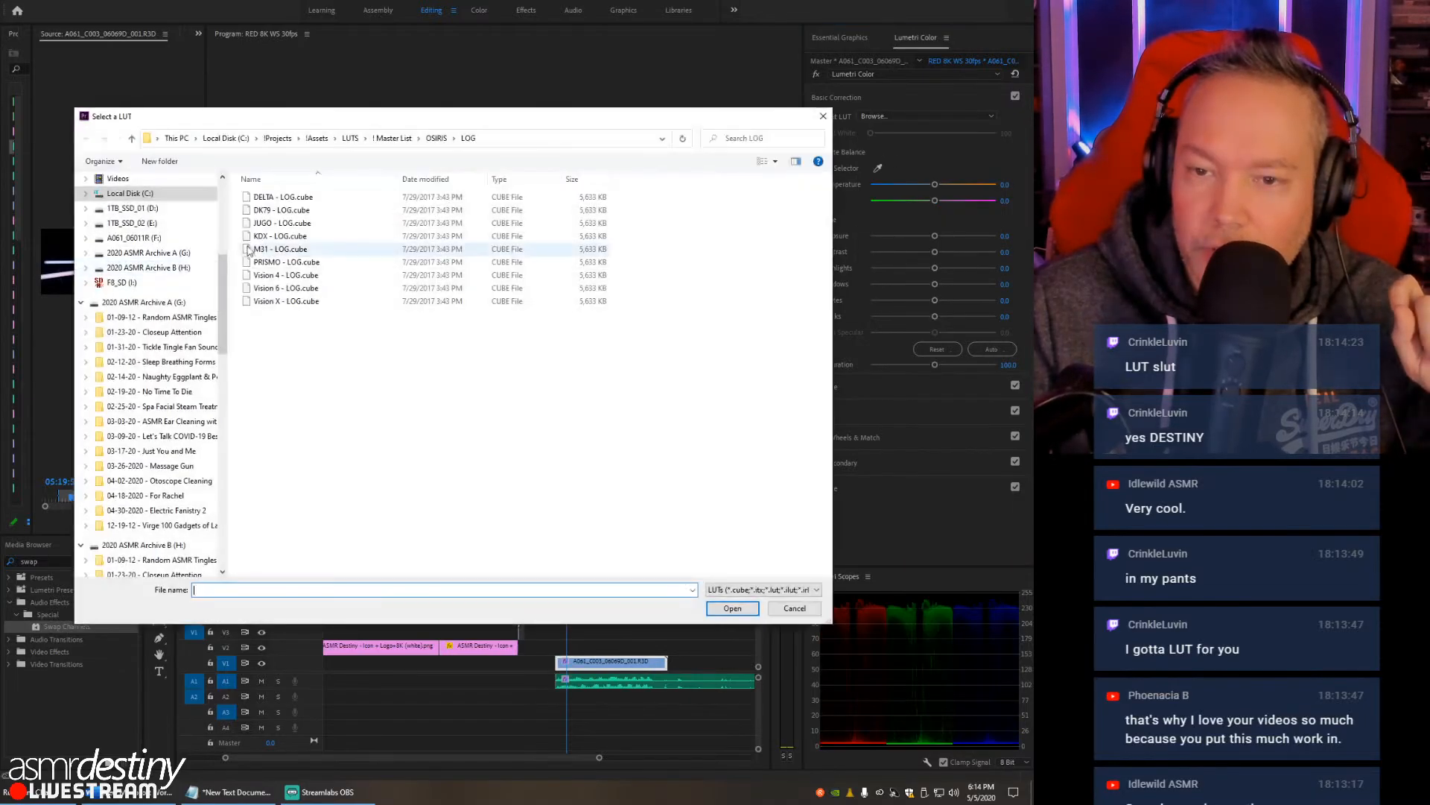
double_click(266, 210)
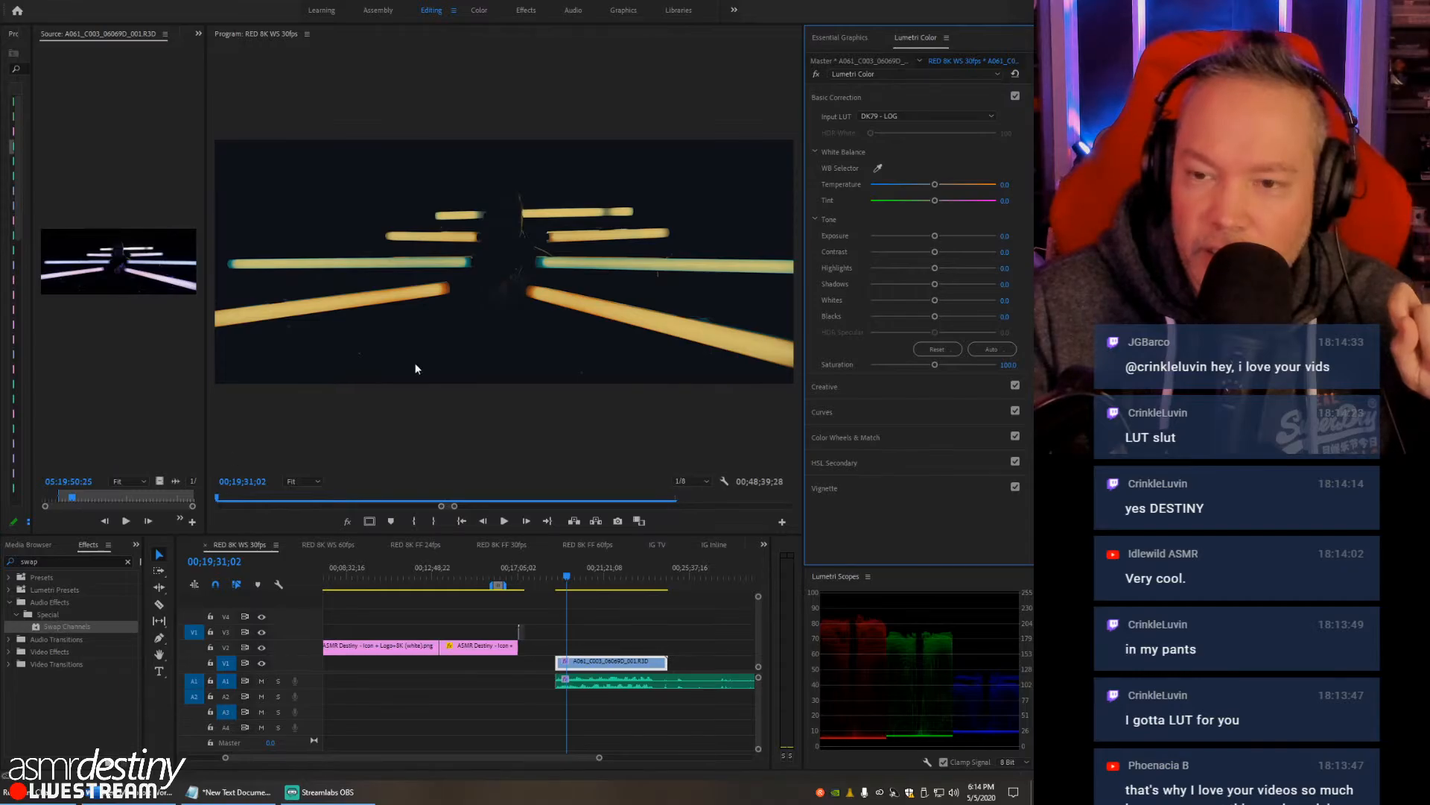
- Magnify the program view to 25% and center it on the subject to inspect the look
click(315, 482)
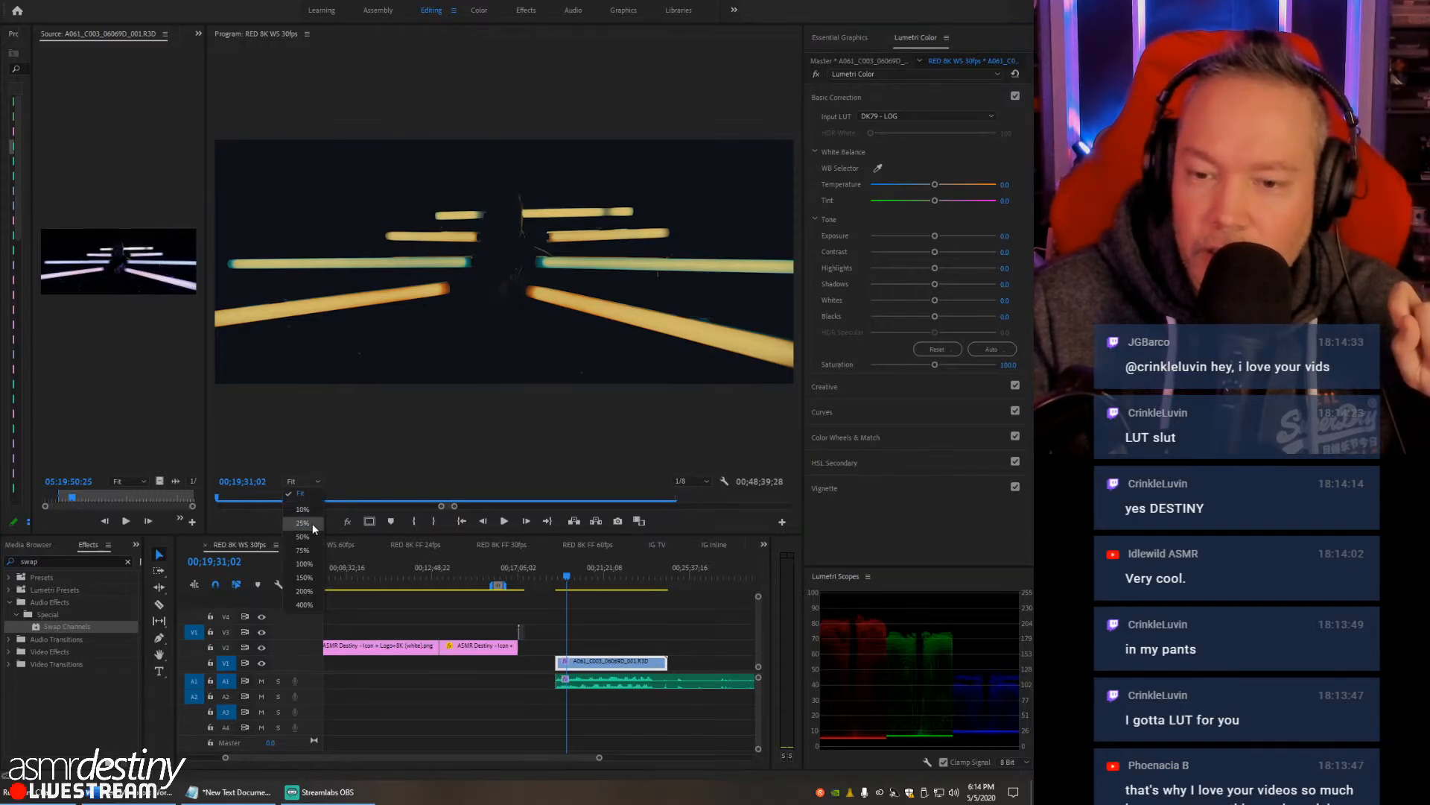
click(312, 523)
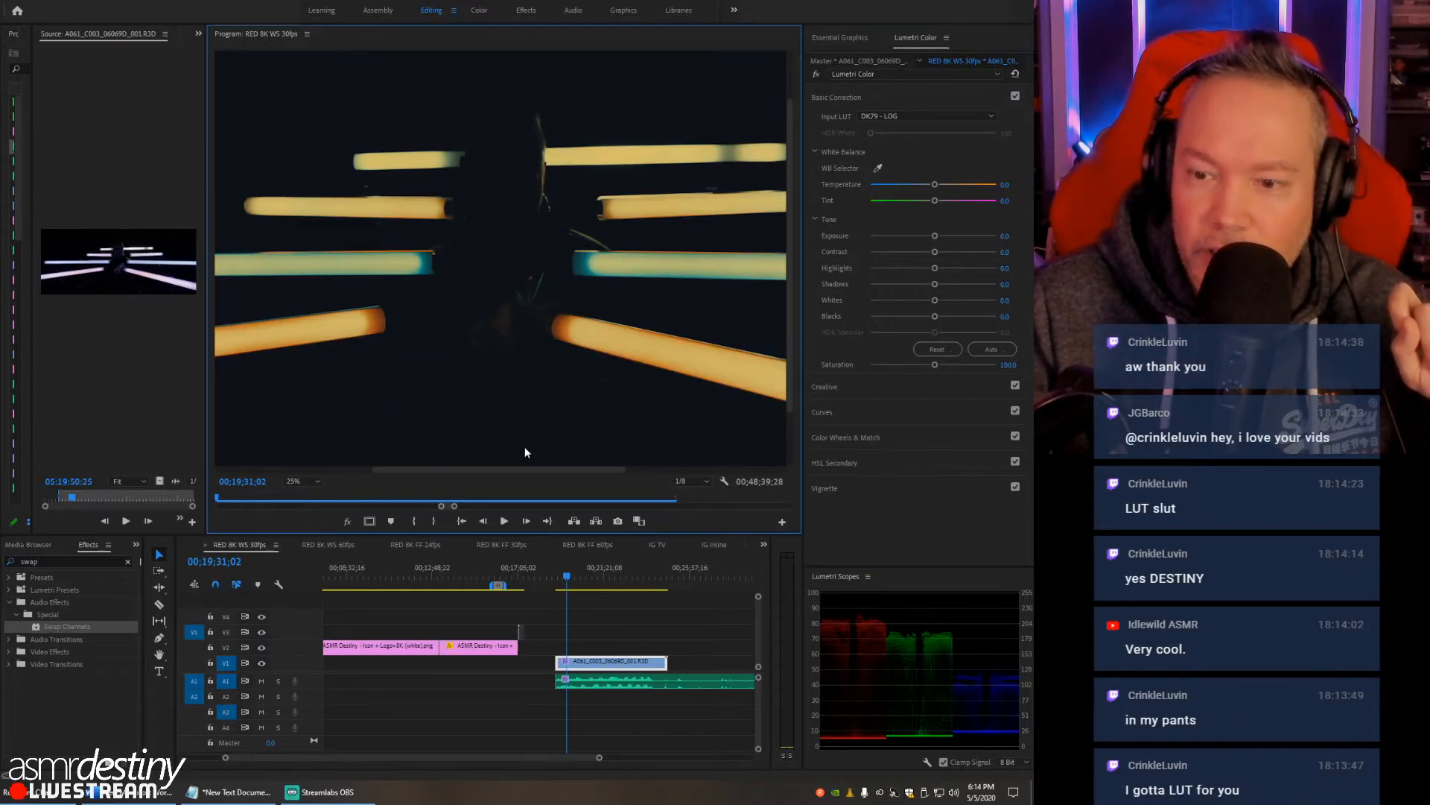
drag(524, 466, 485, 476)
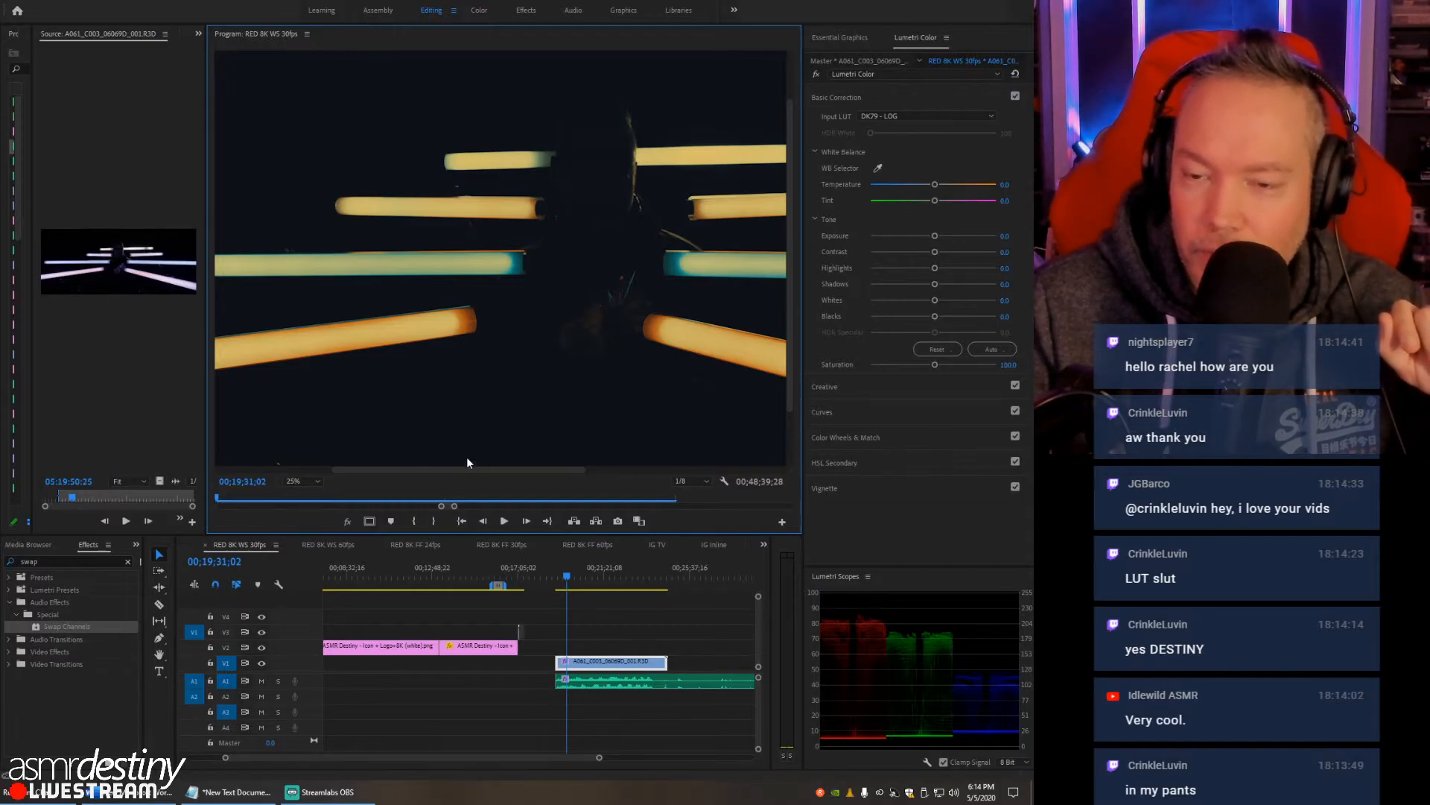
mouse_move(414, 471)
mouse_down()
mouse_move(359, 472)
mouse_move(538, 462)
mouse_move(438, 471)
mouse_up()
- Try the JUGO - LOG.cube input LUT on the RED clip
click(899, 116)
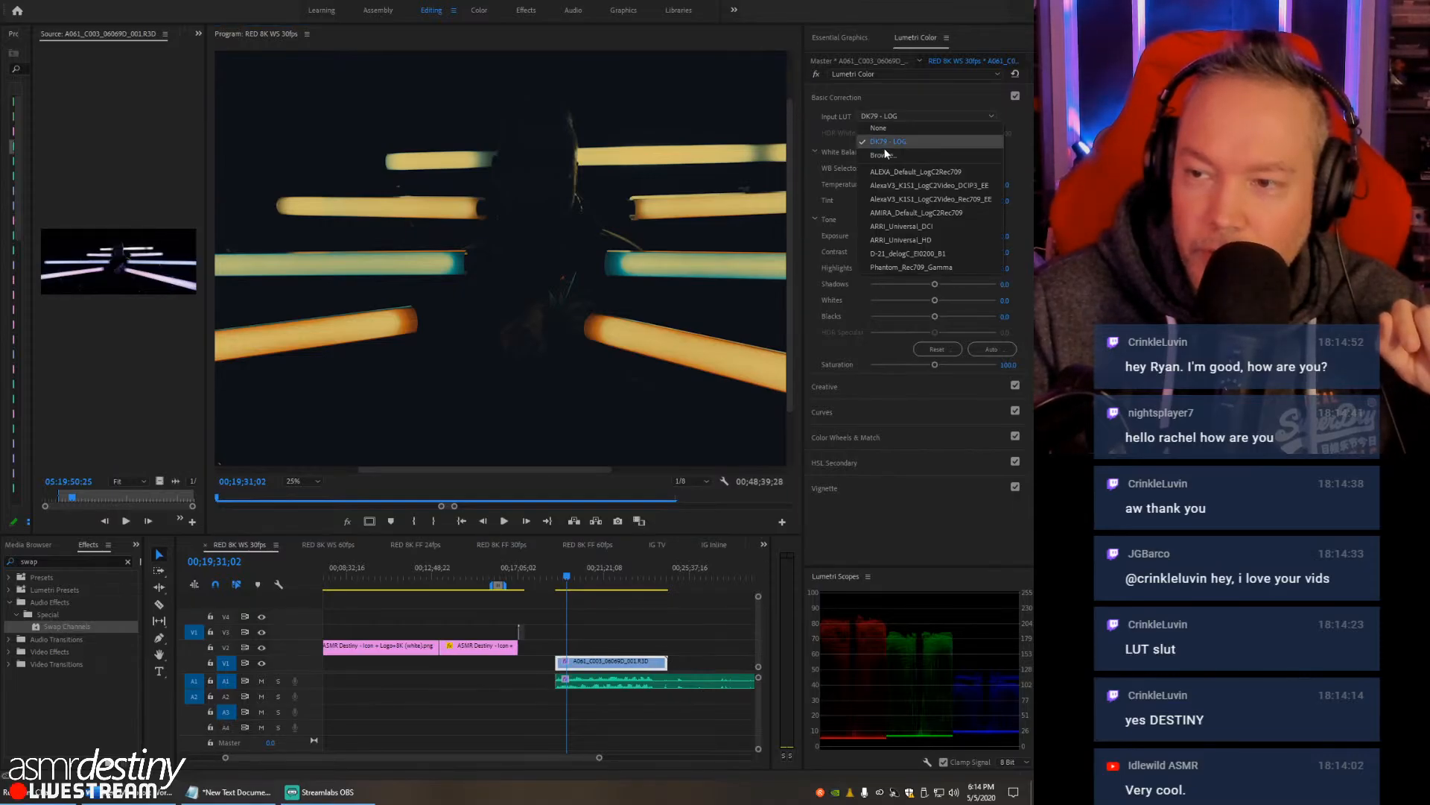
click(886, 155)
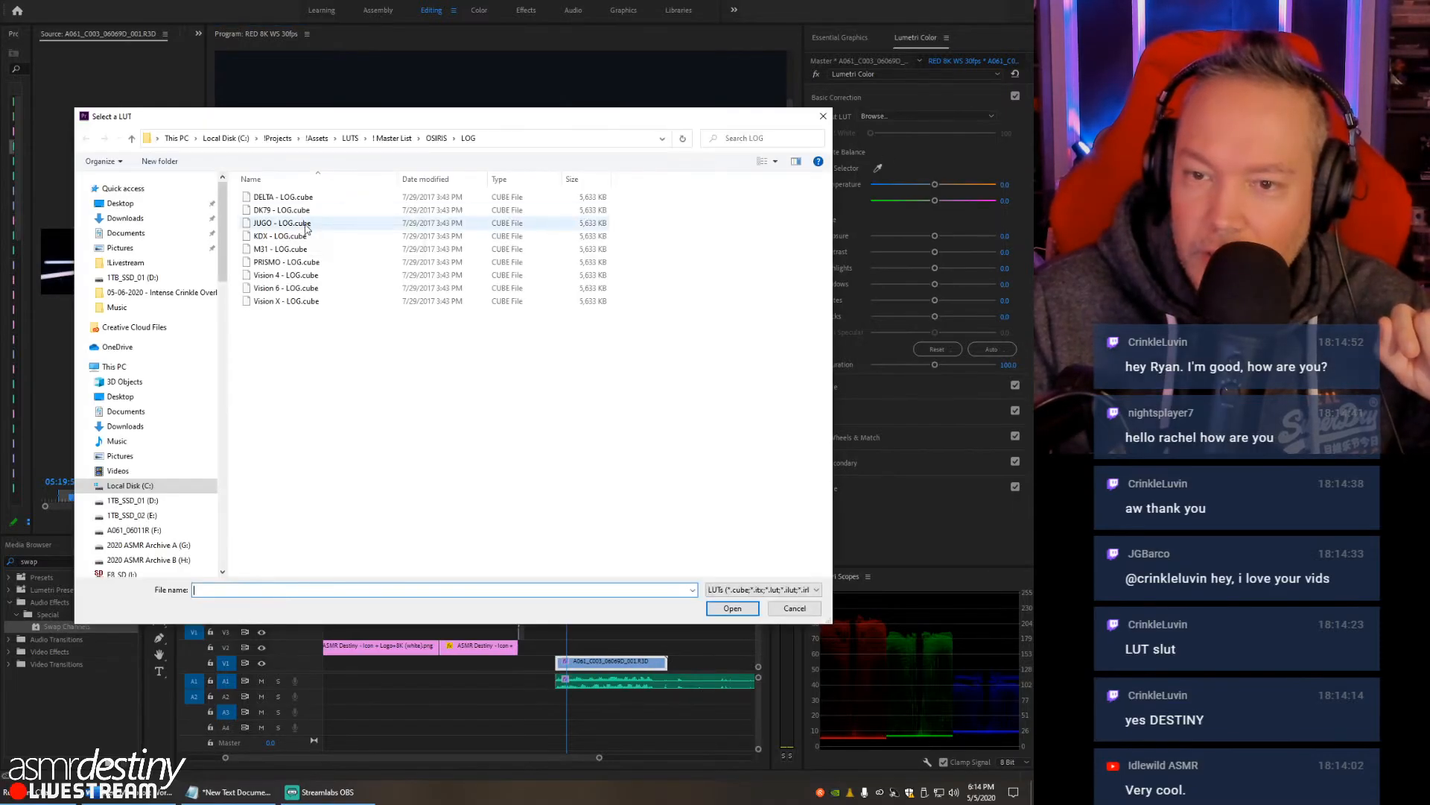
double_click(283, 215)
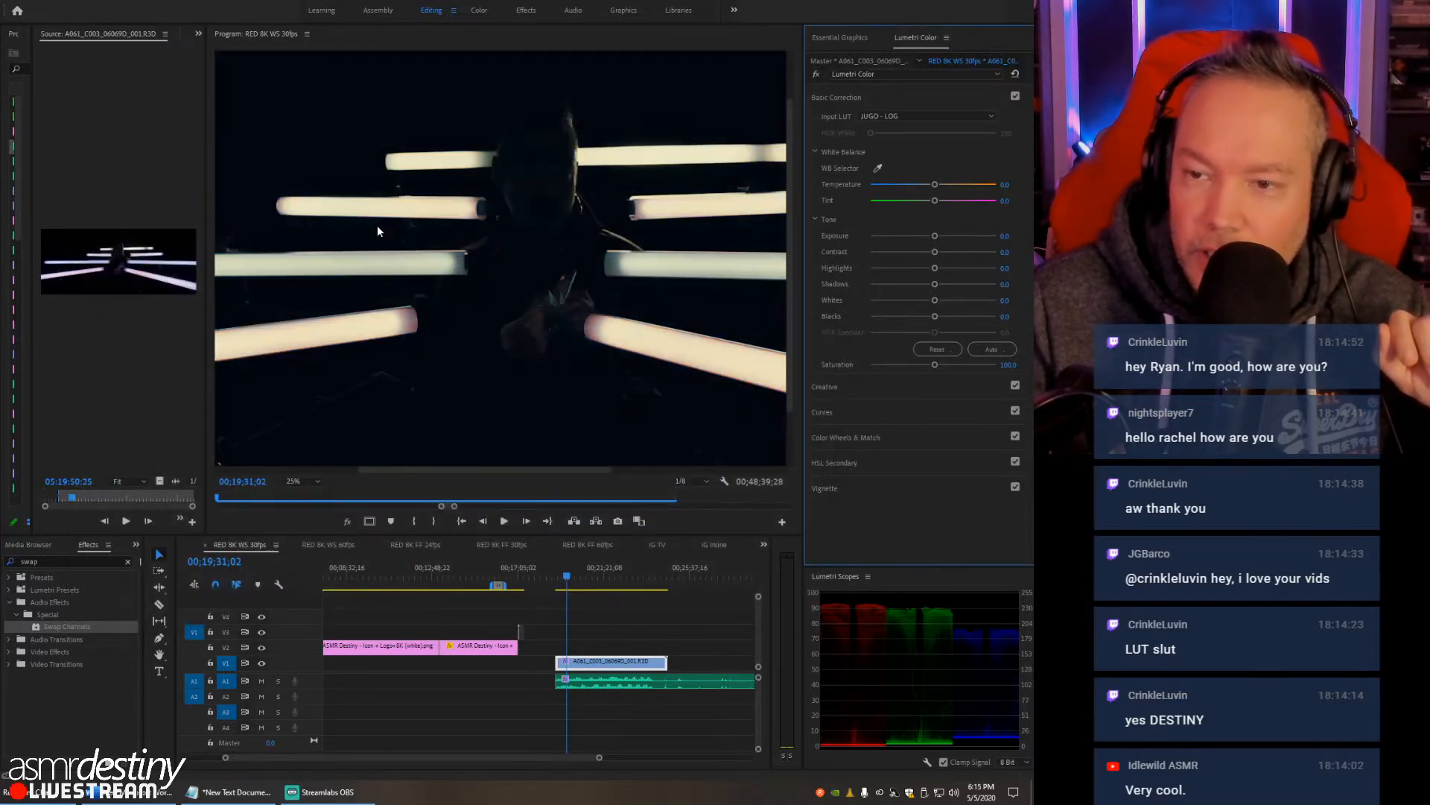
- Replace the RED clip's input LUT with KDX - LOG.cube from the OSIRIS LOG folder
click(900, 116)
click(896, 153)
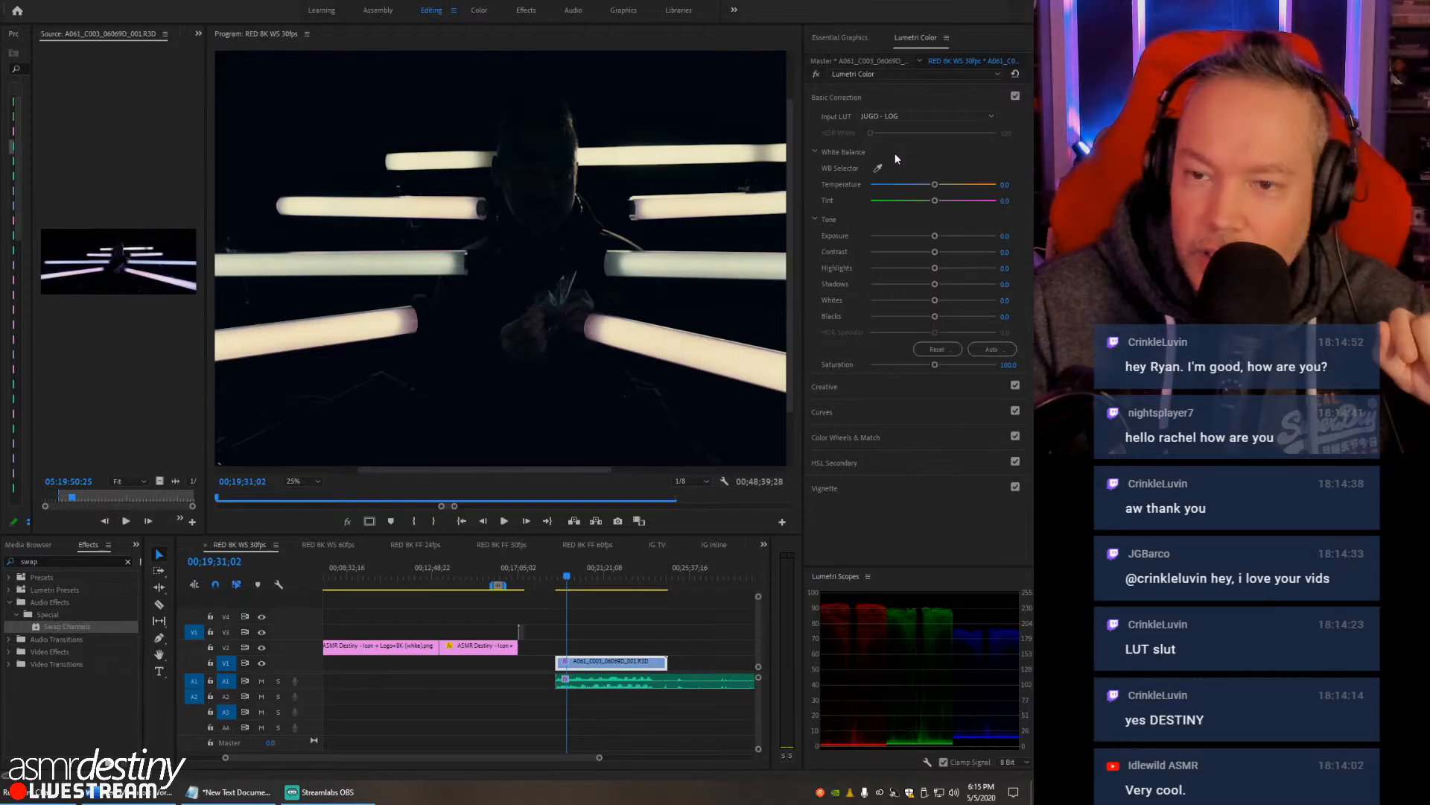
double_click(296, 235)
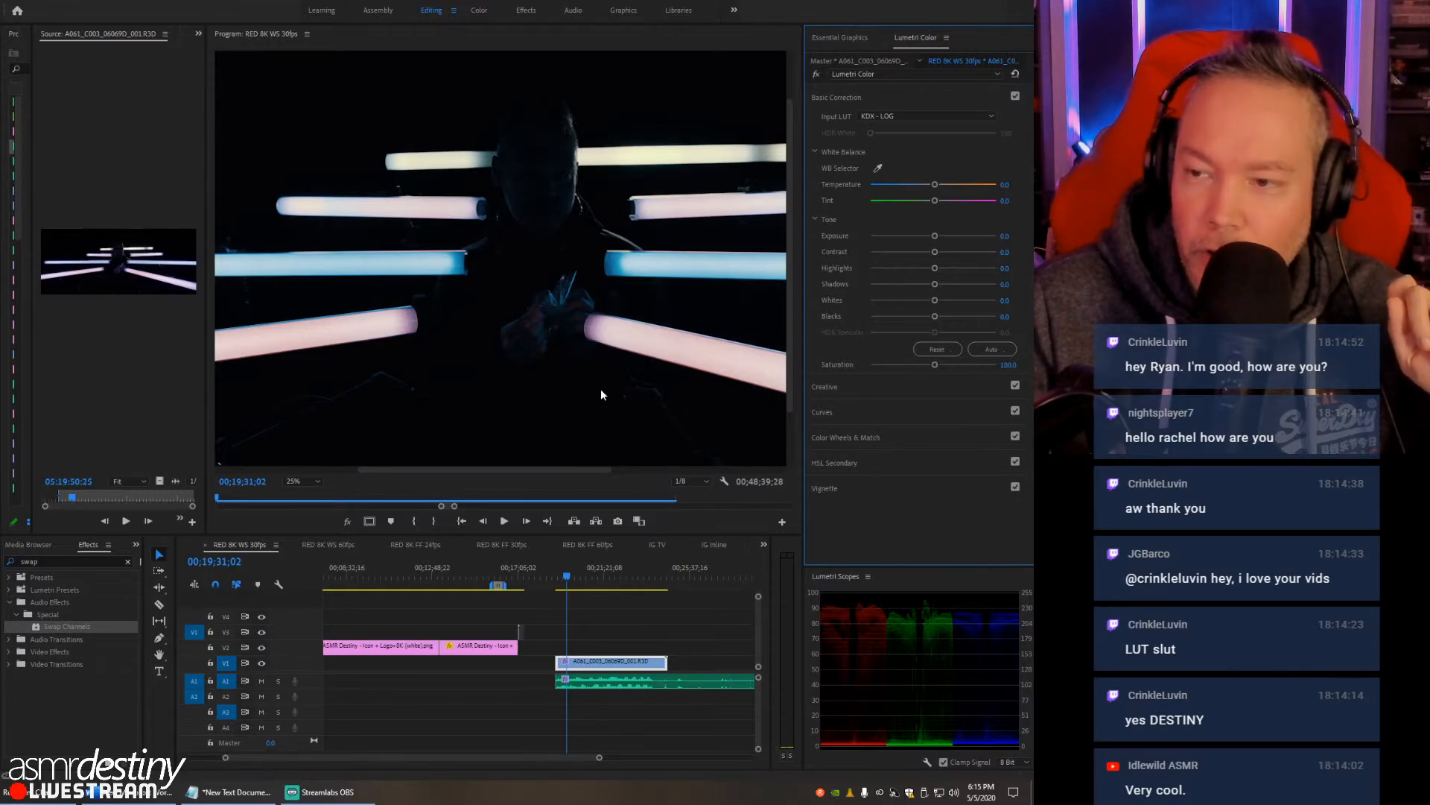
mouse_move(447, 470)
mouse_down()
mouse_move(539, 467)
mouse_move(451, 470)
mouse_up()
- Widen the source monitor area and show the Effect Controls of the RED clip in the timeline
click(627, 646)
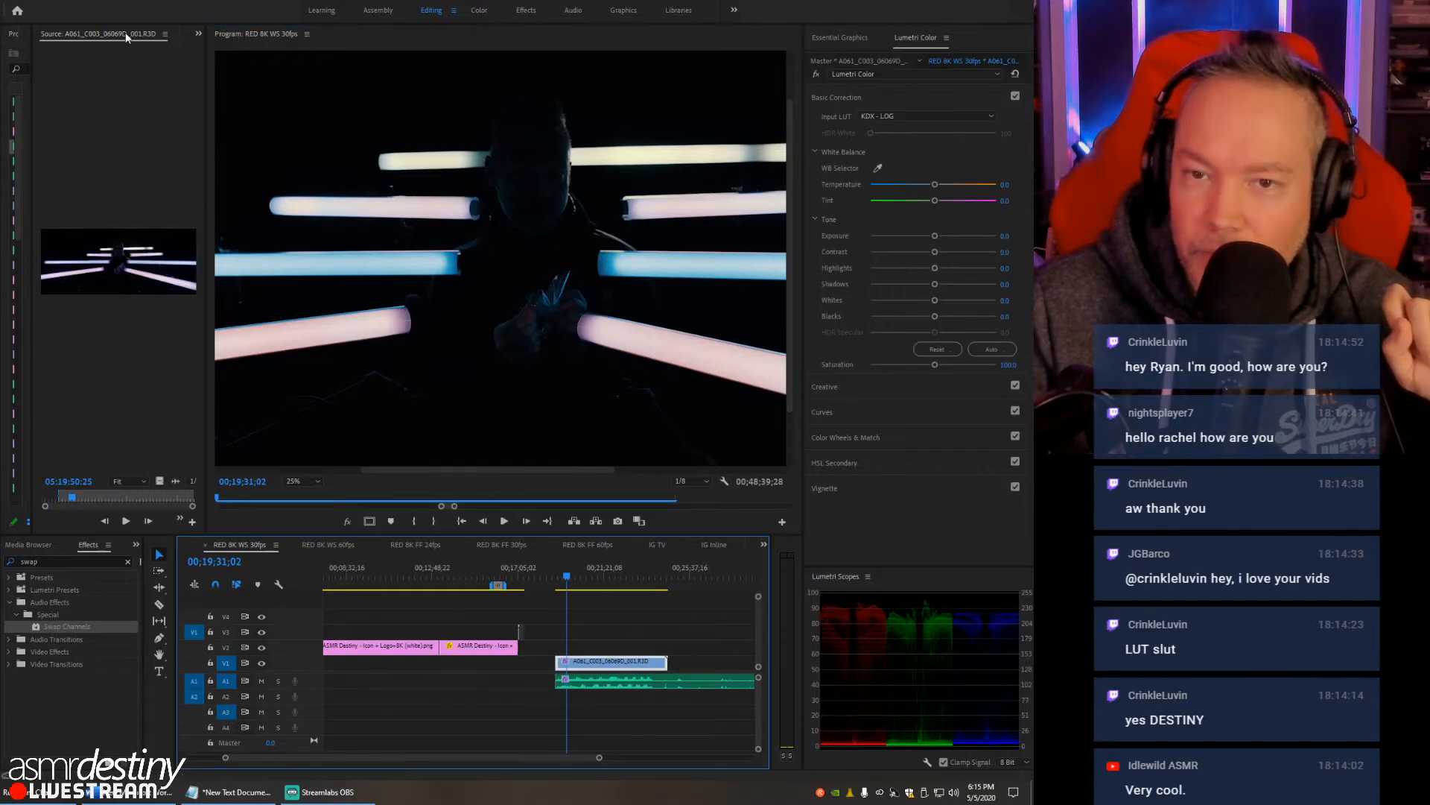
click(197, 34)
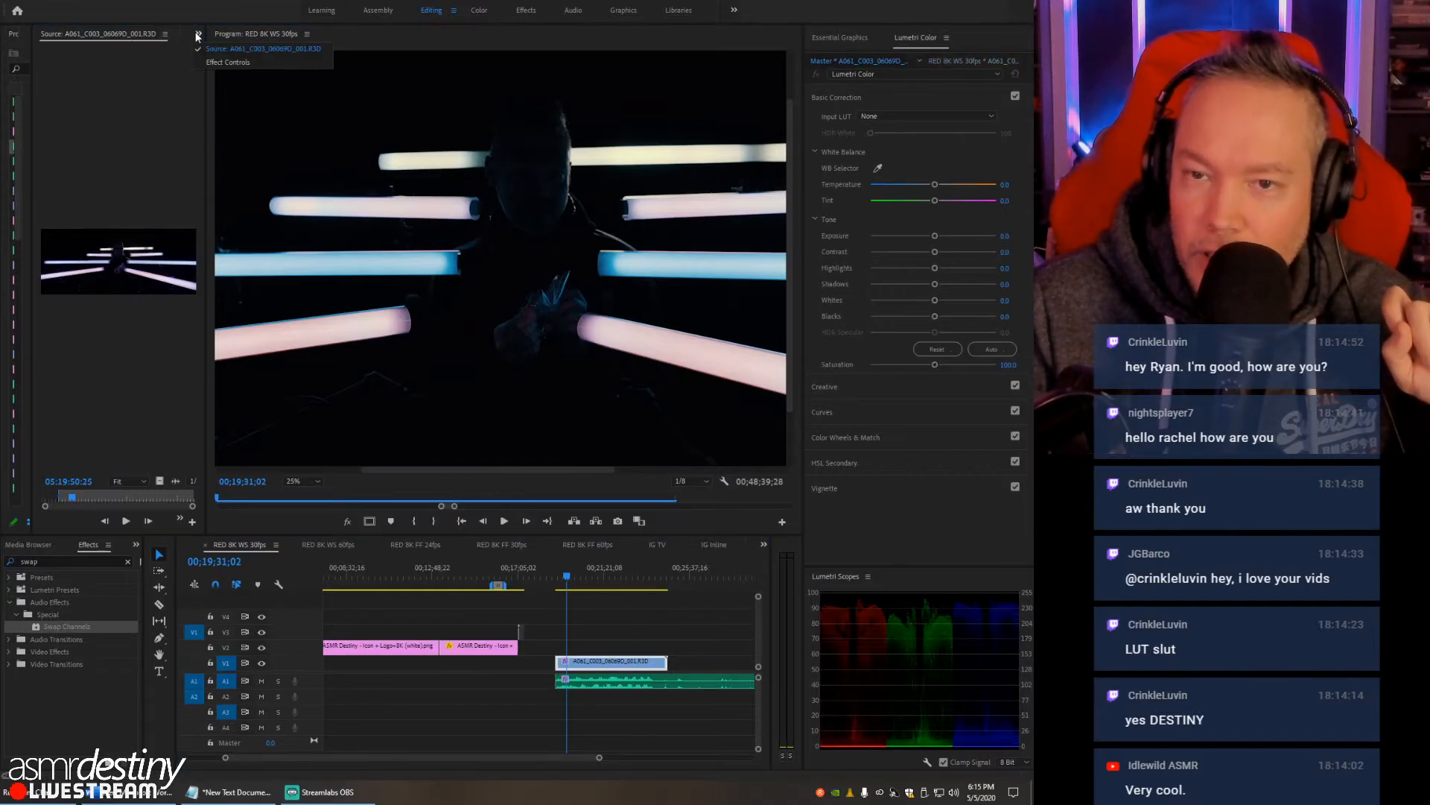
click(184, 66)
drag(204, 64, 387, 64)
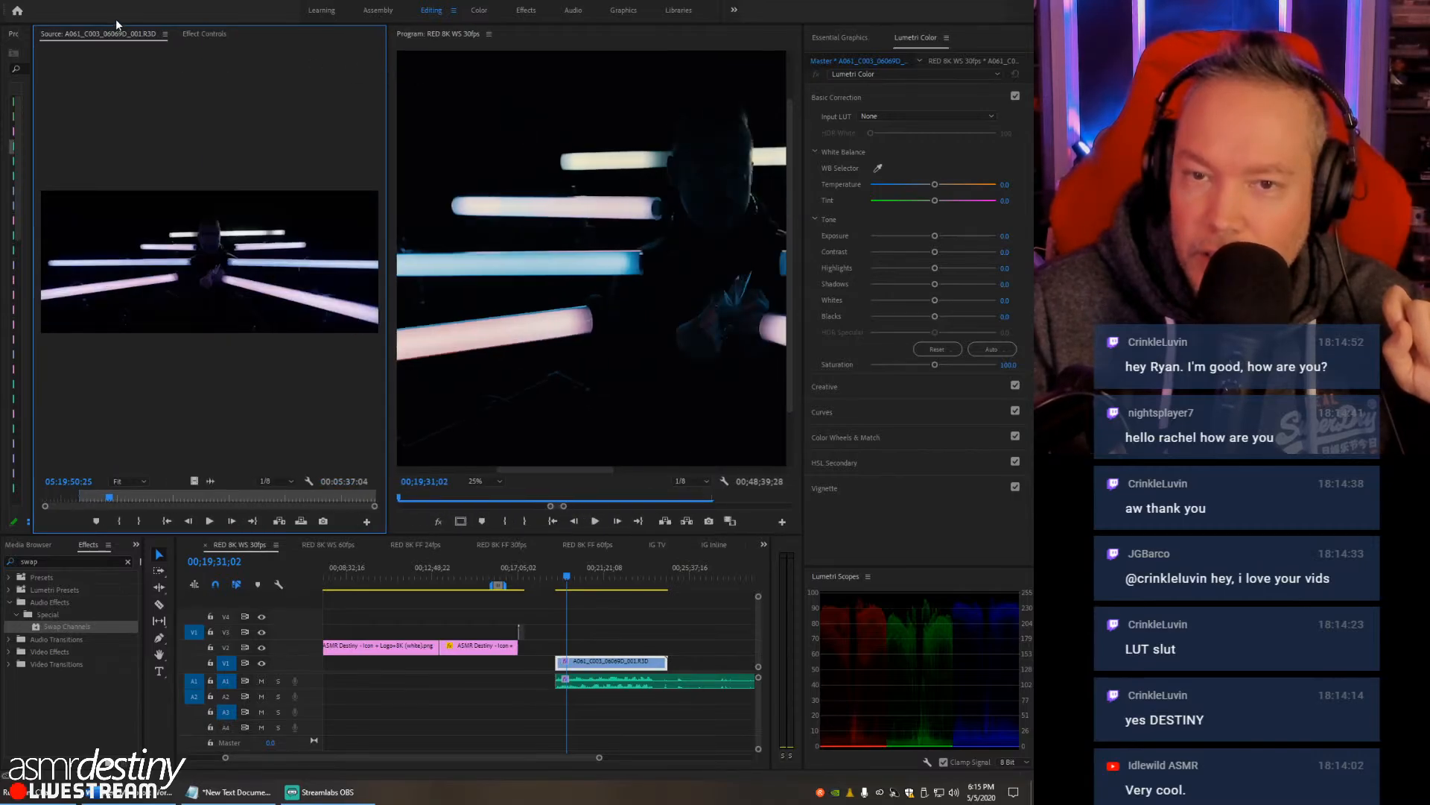
click(614, 660)
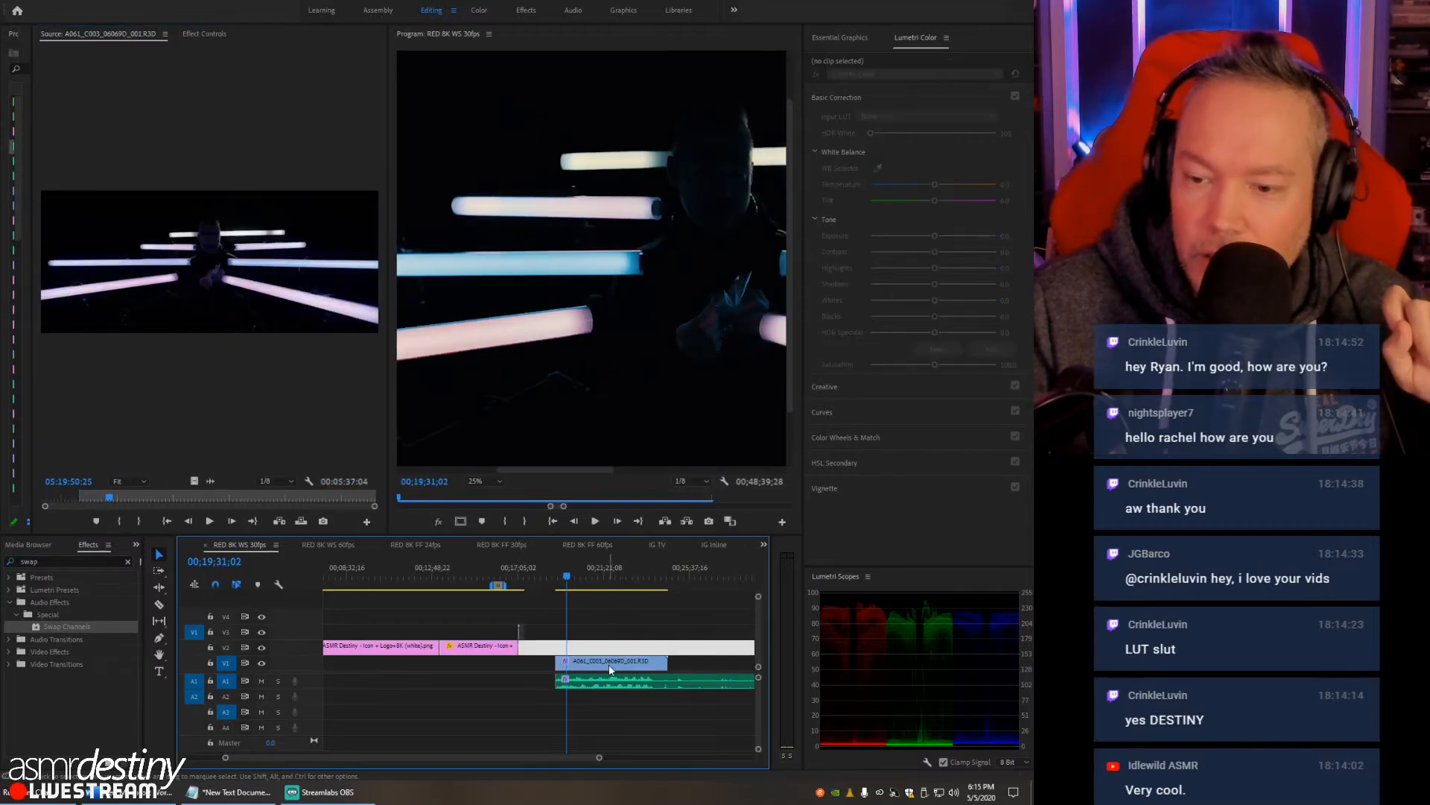
click(208, 36)
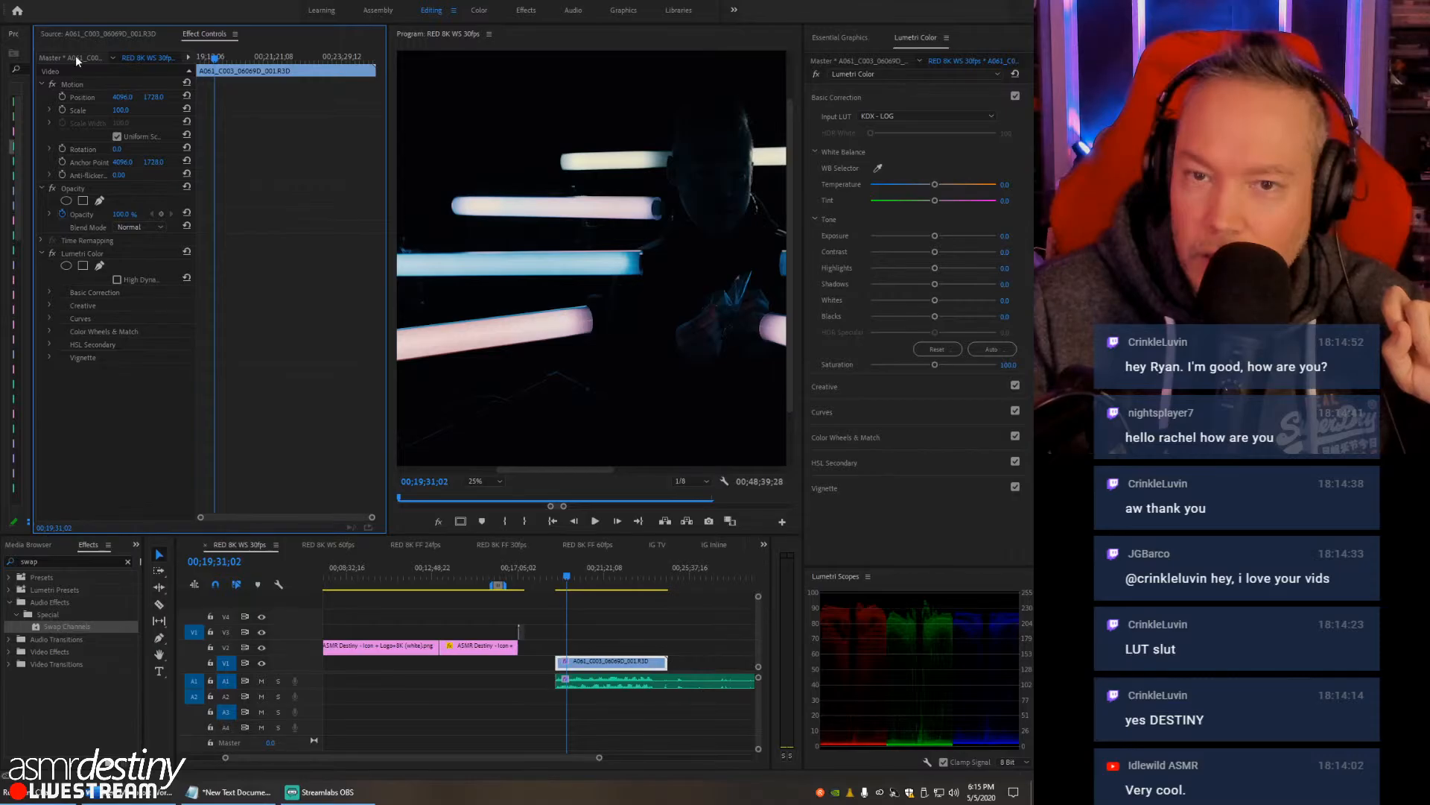
- In the RED master clip's output transform settings, set the gamma curve to Log 3G10 and keep REDWideGamutRGB as the color space
click(75, 55)
scroll(45, 372, down, 6)
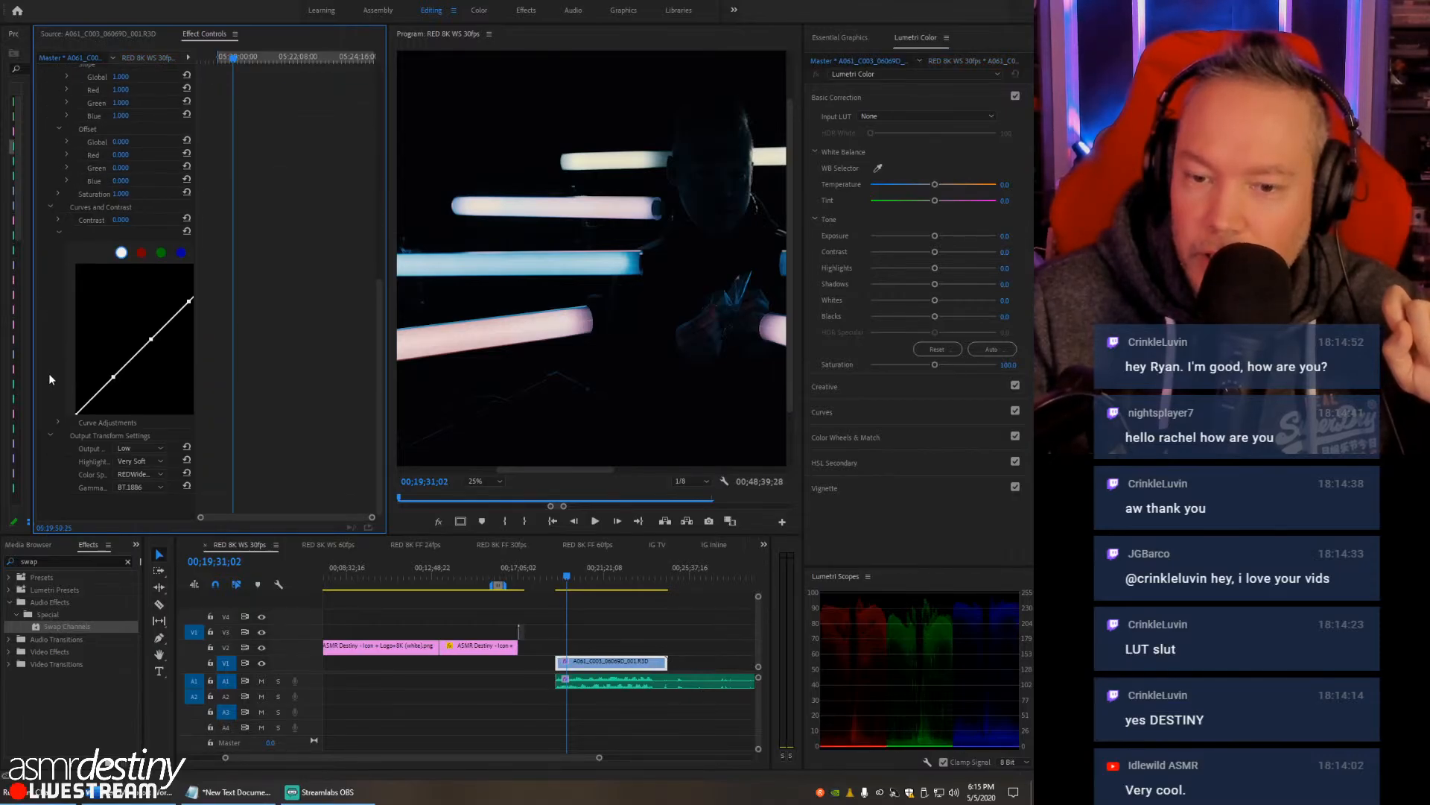
click(139, 488)
click(136, 513)
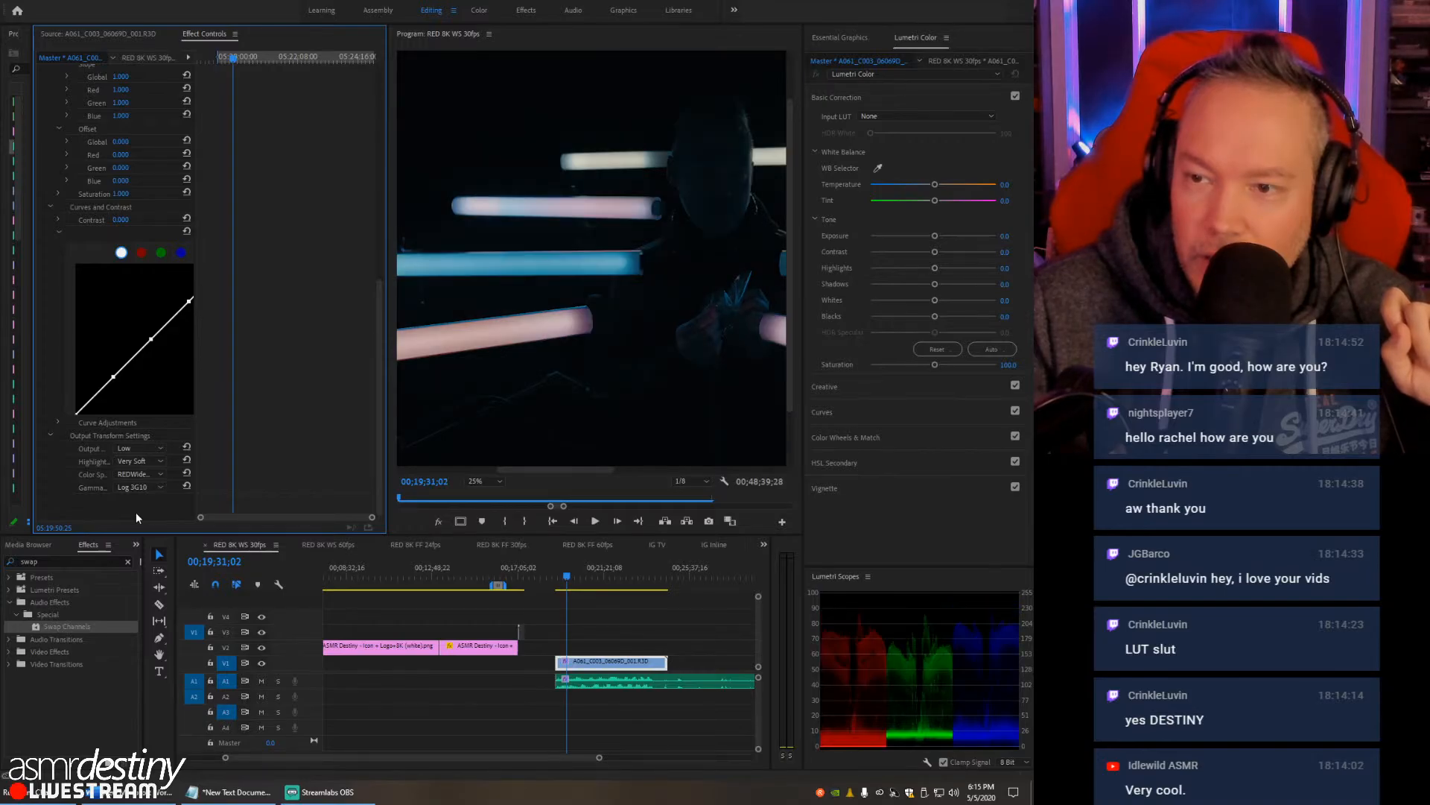
click(135, 474)
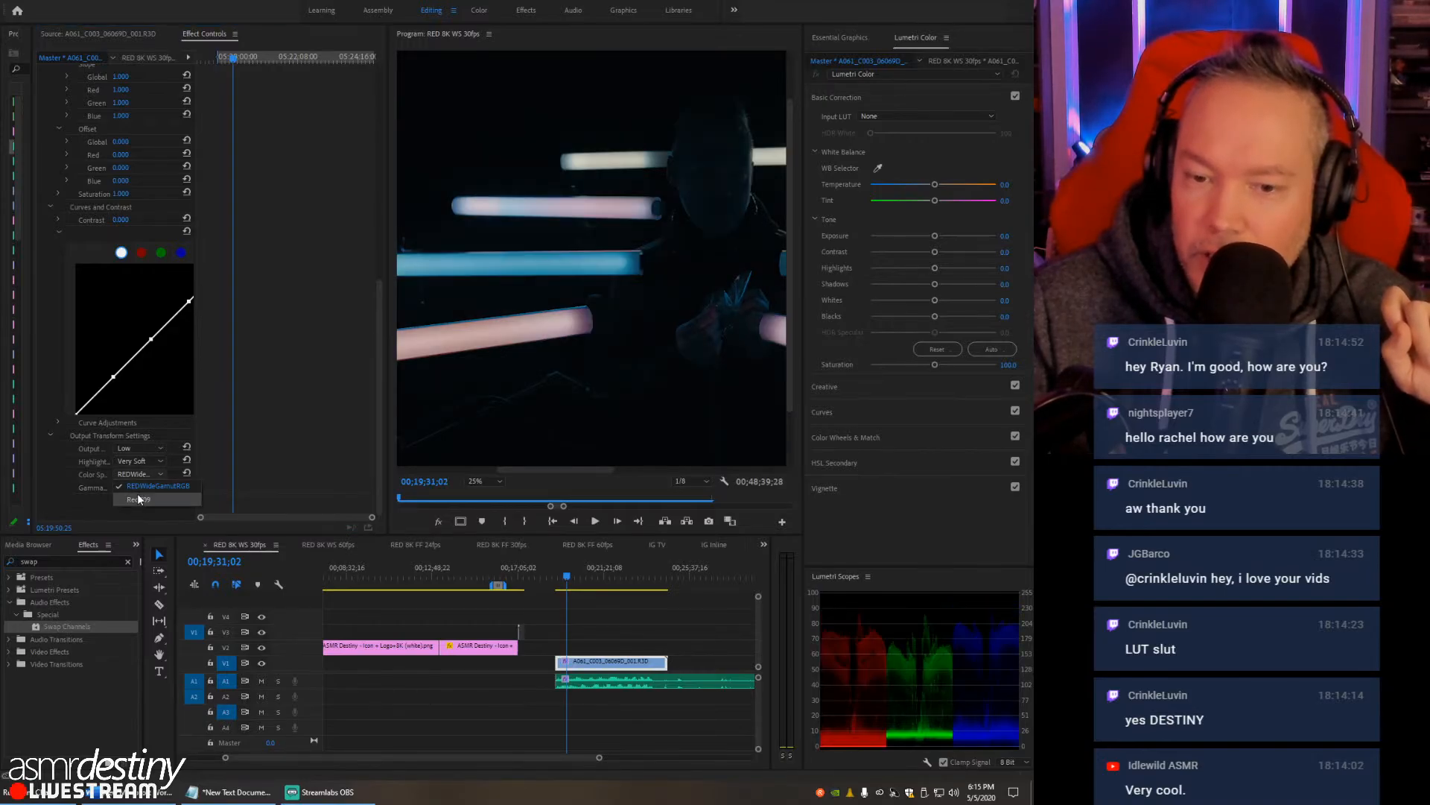
click(138, 487)
click(133, 508)
- Narrow the Effect Controls area to enlarge the program view and switch away to another window
drag(387, 281, 93, 297)
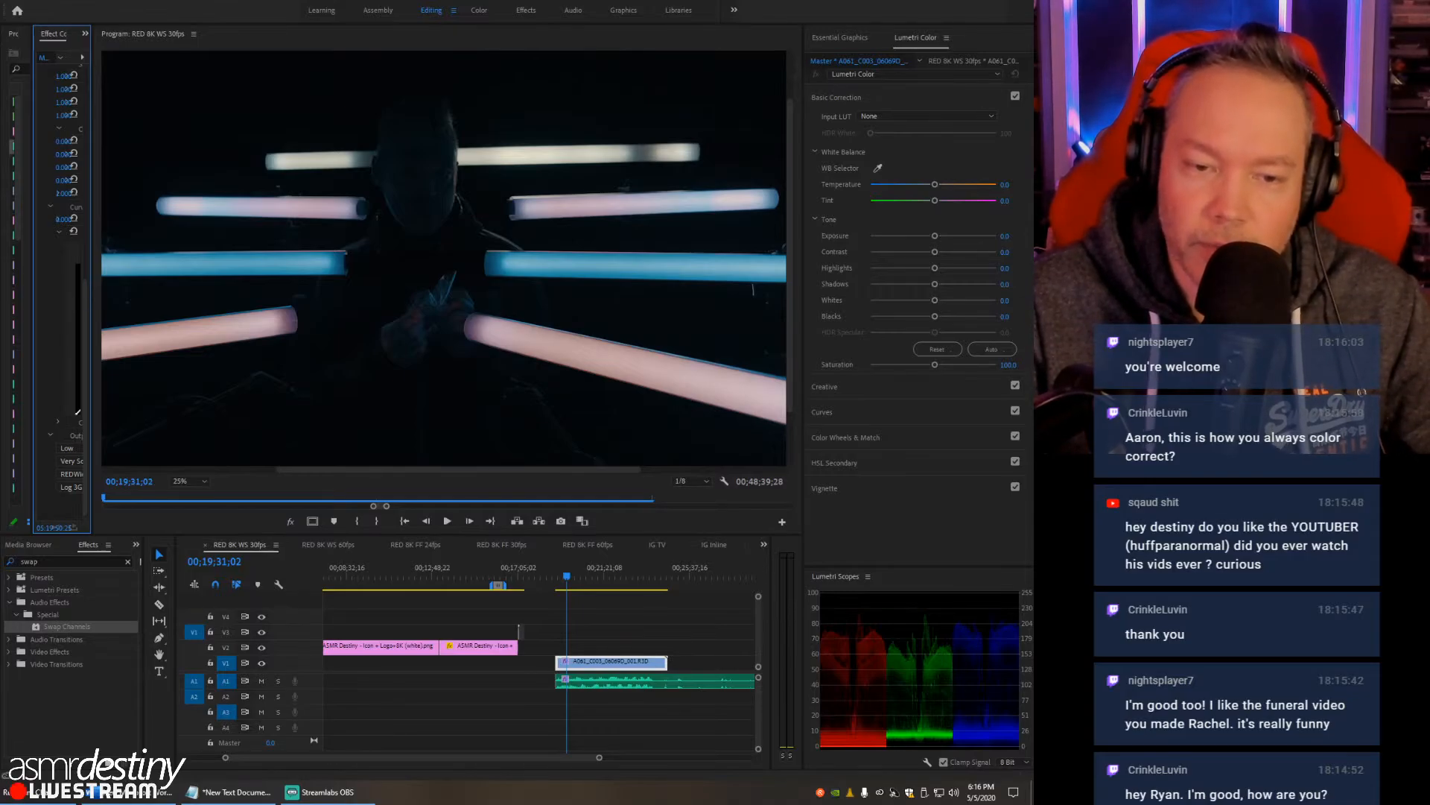
key(alt+Tab)
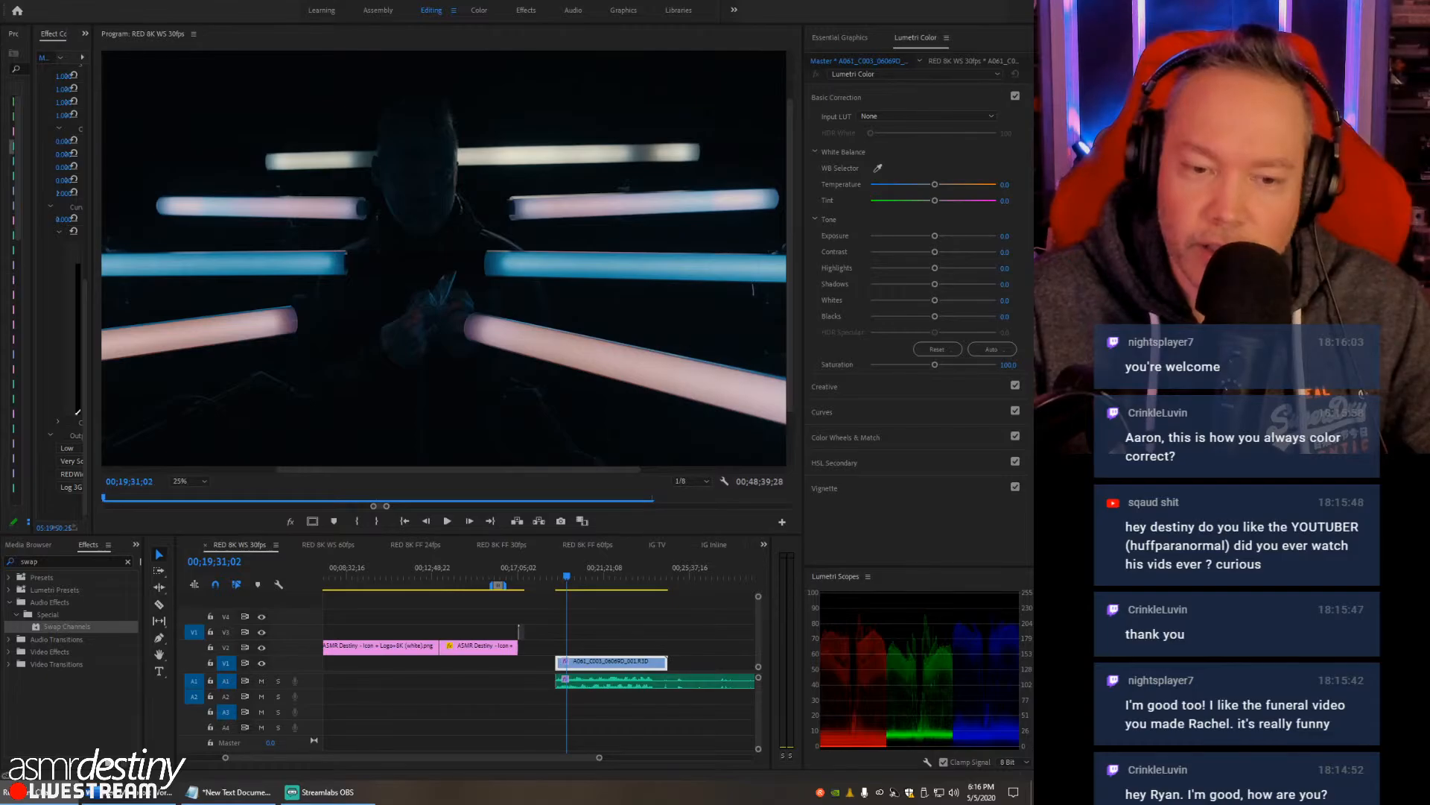